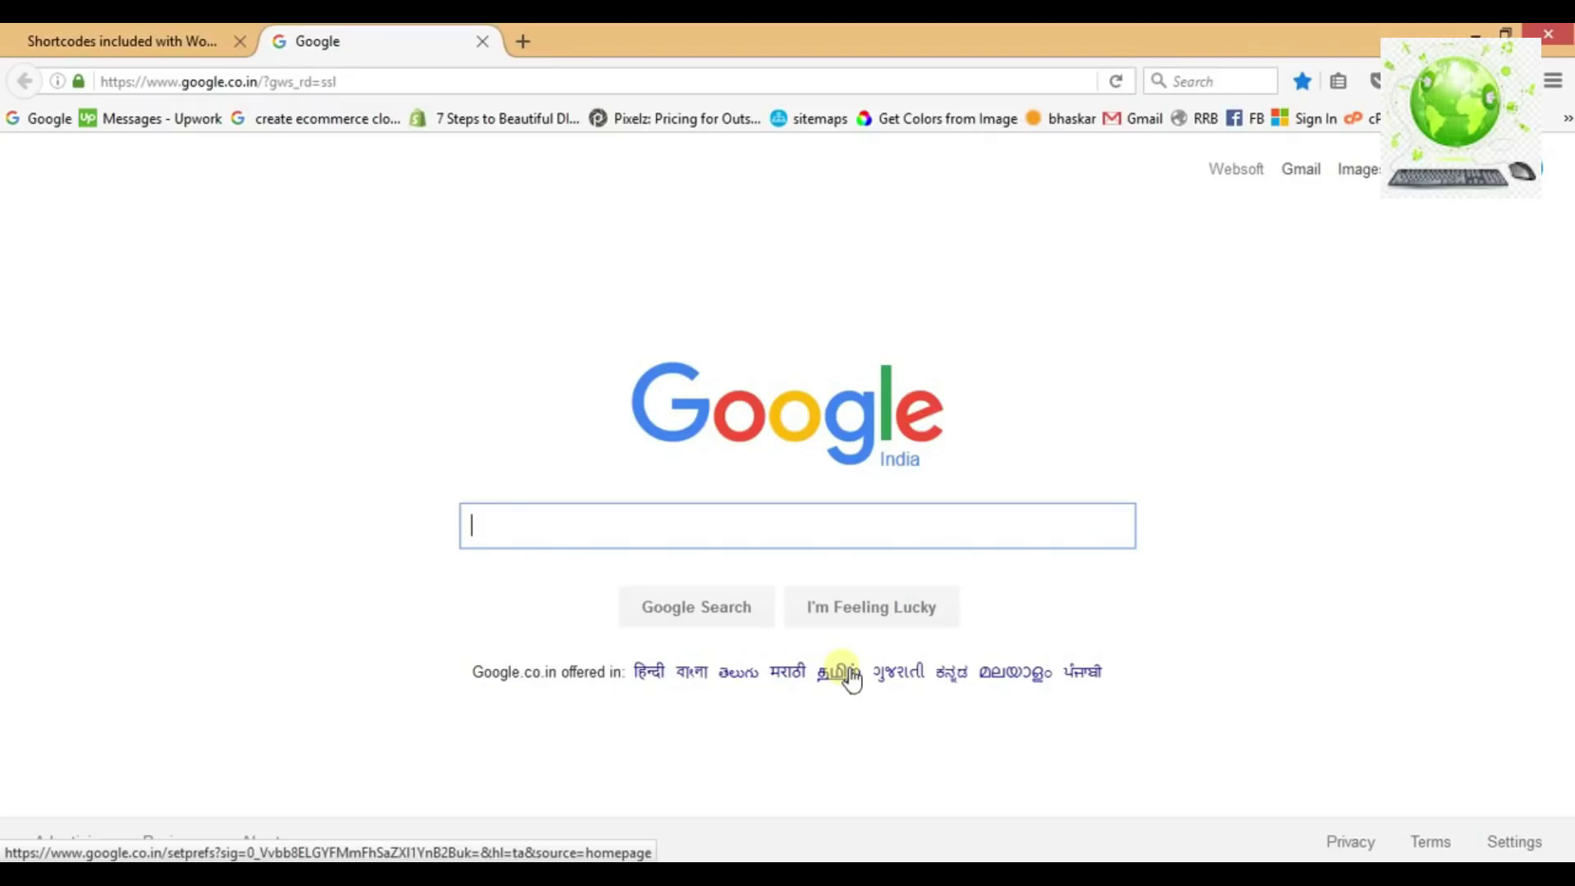
Review the e-commerce setup notes: Buy Hosting, Register a Domain name, install Wordpress.
{"action": "left_click", "coordinate": [652, 880]}
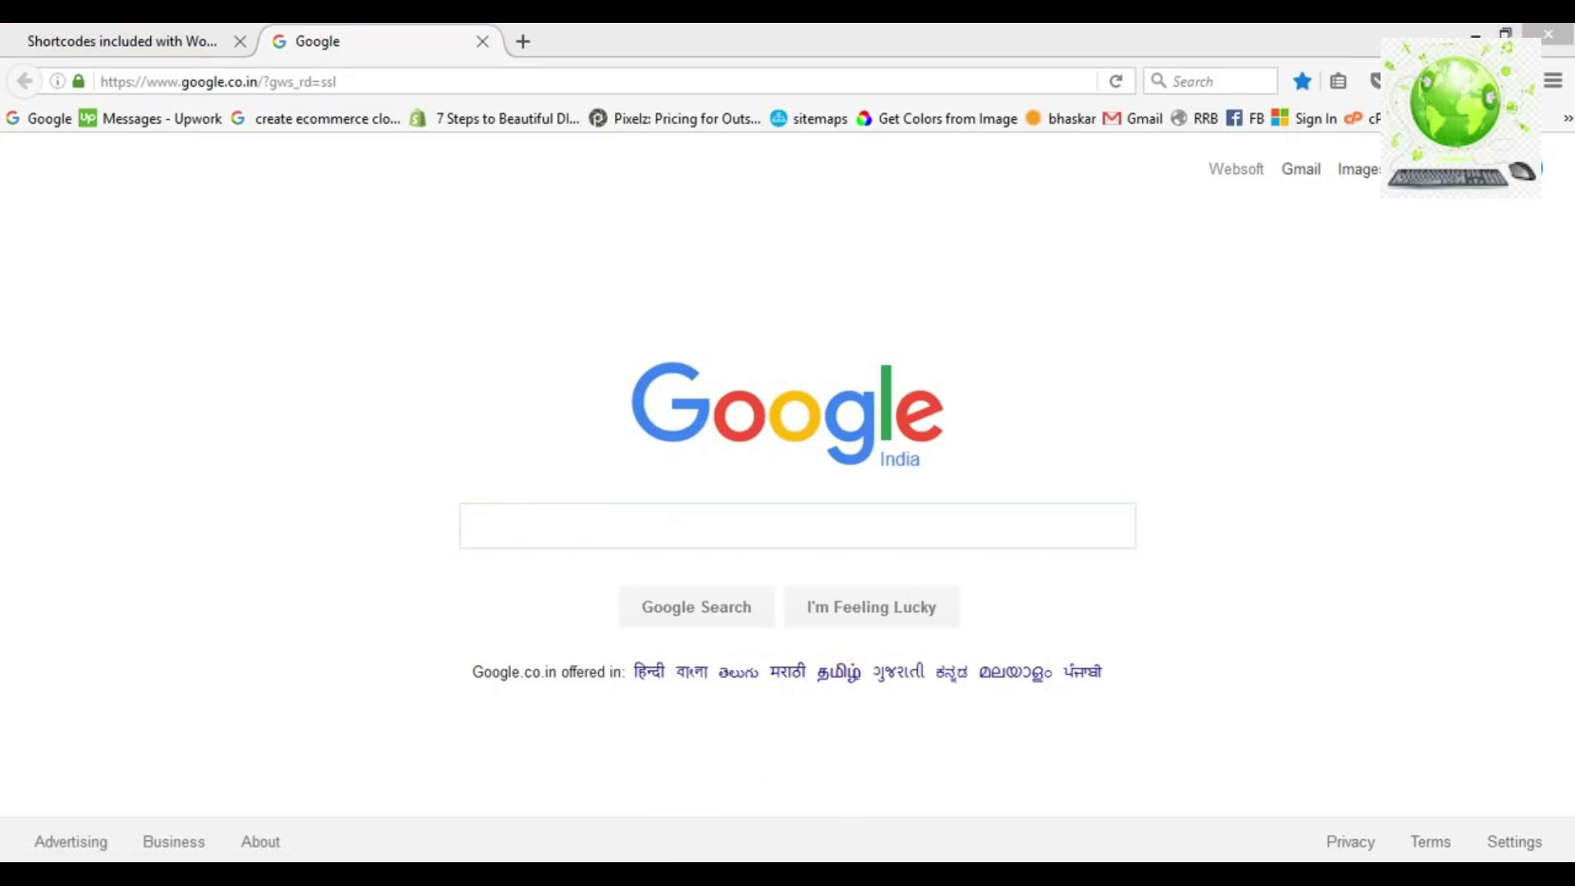
{"action": "left_click_drag", "start_coordinate": [251, 240], "coordinate": [404, 243]}
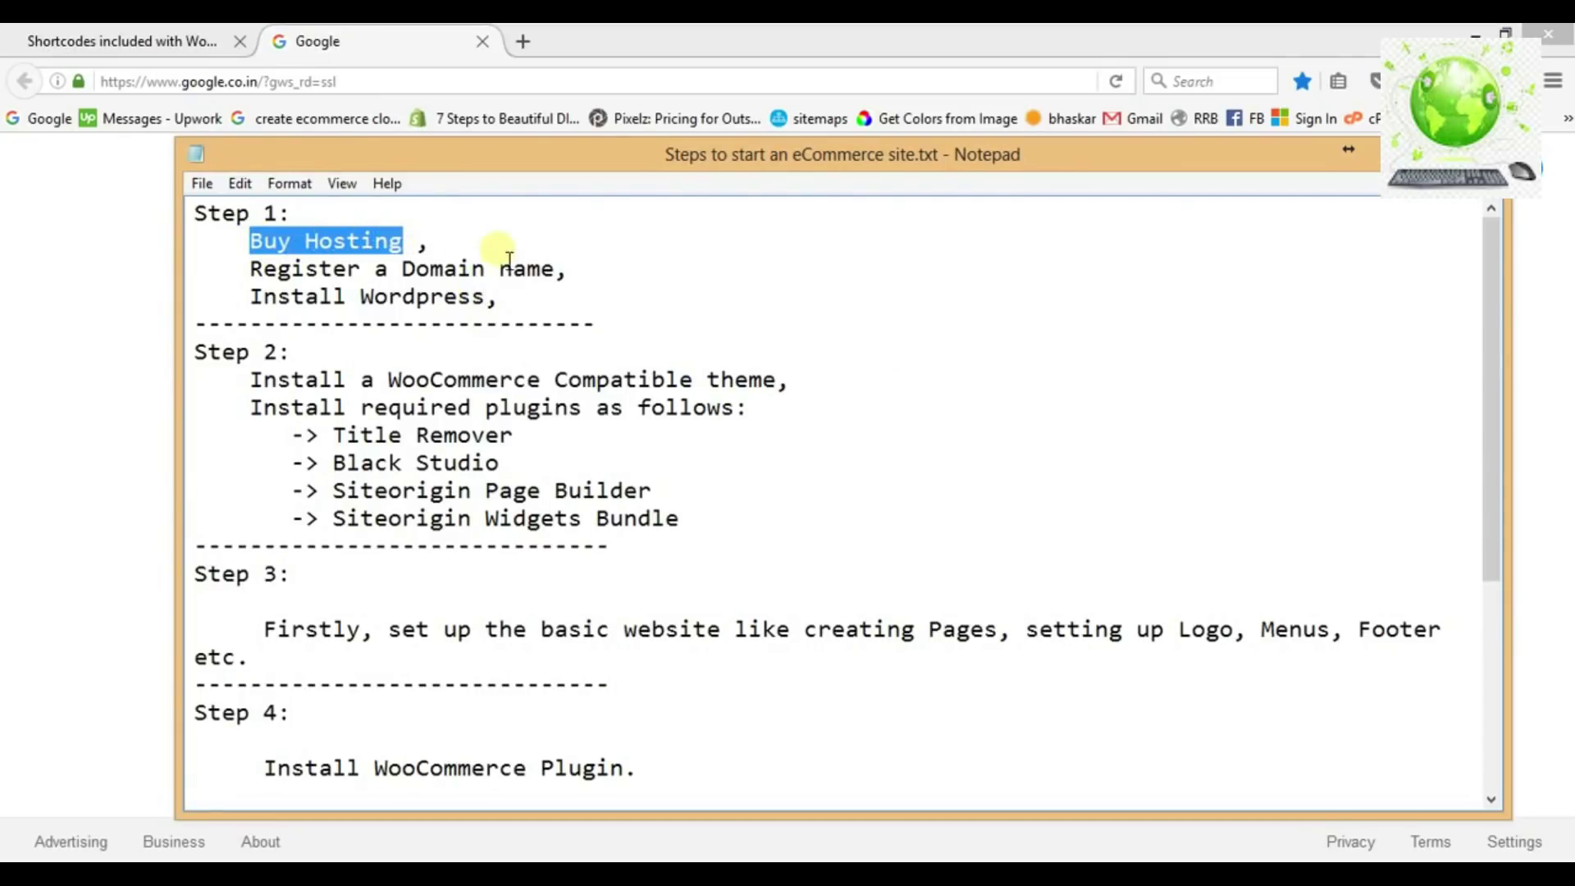
{"action": "left_click_drag", "start_coordinate": [569, 274], "coordinate": [350, 266]}
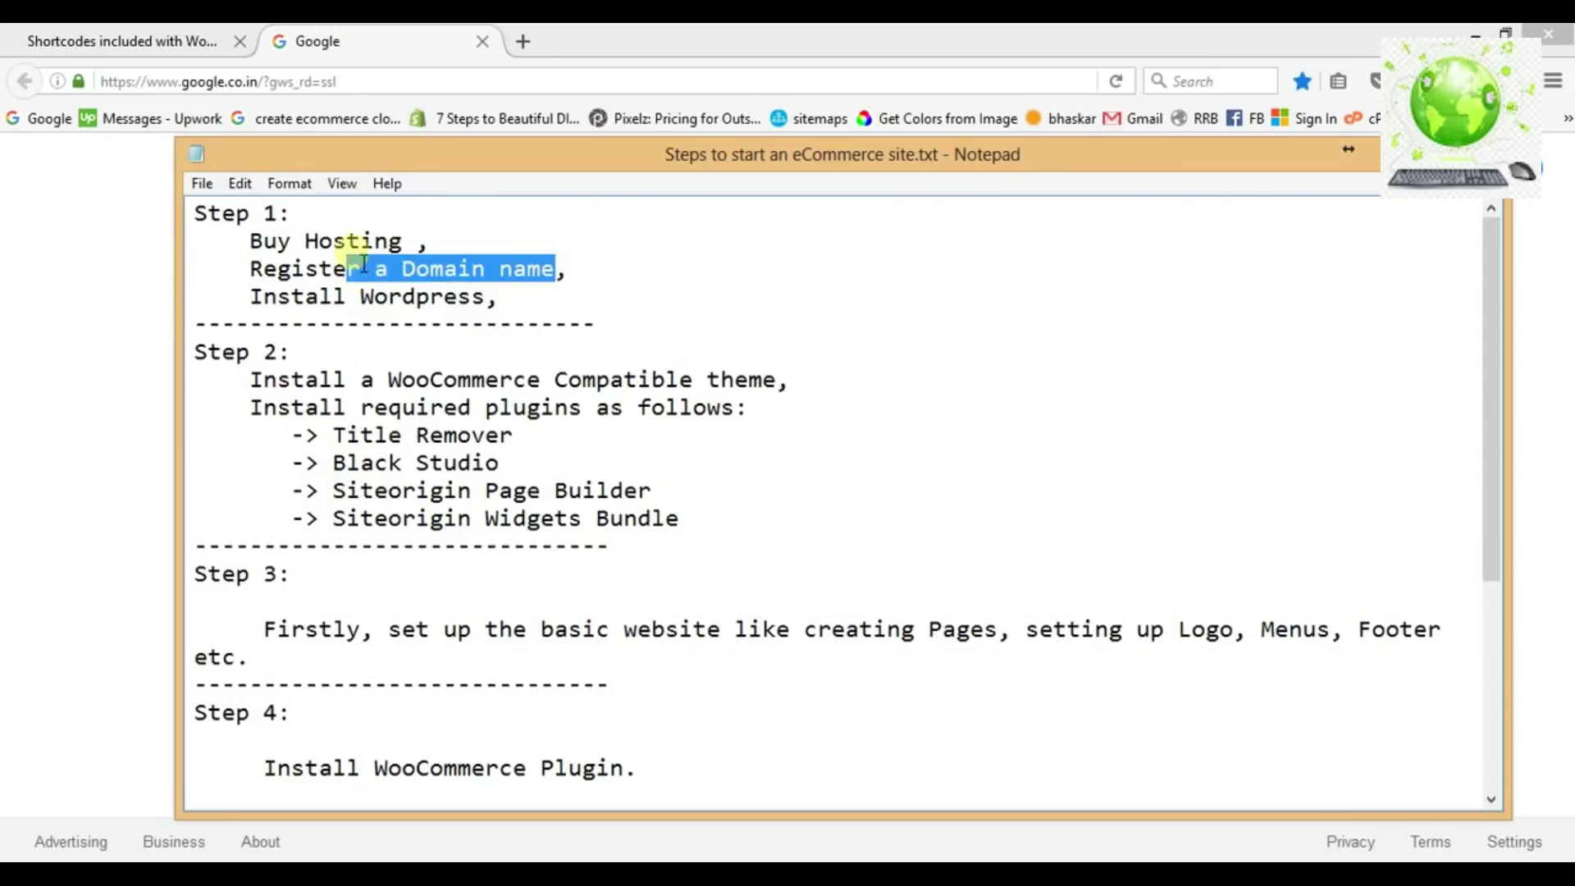
{"action": "left_click", "coordinate": [351, 245]}
{"action": "double_click", "coordinate": [362, 246]}
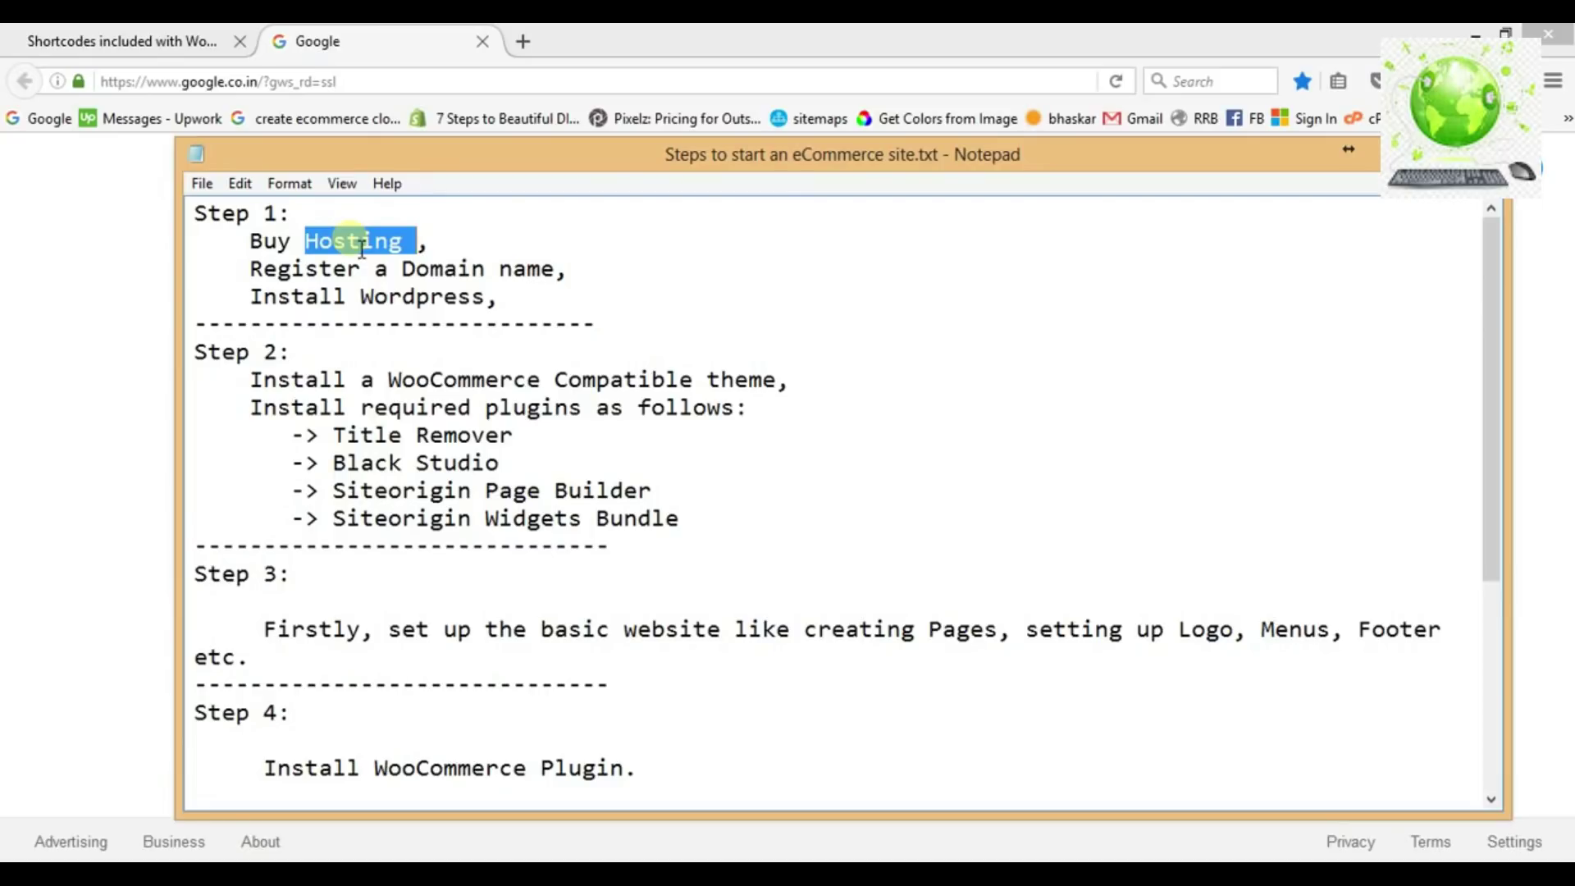
{"action": "left_click", "coordinate": [415, 274]}
{"action": "key", "text": "shift+Left"}
{"action": "key", "text": "shift+Left"}
{"action": "key", "text": "Right"}
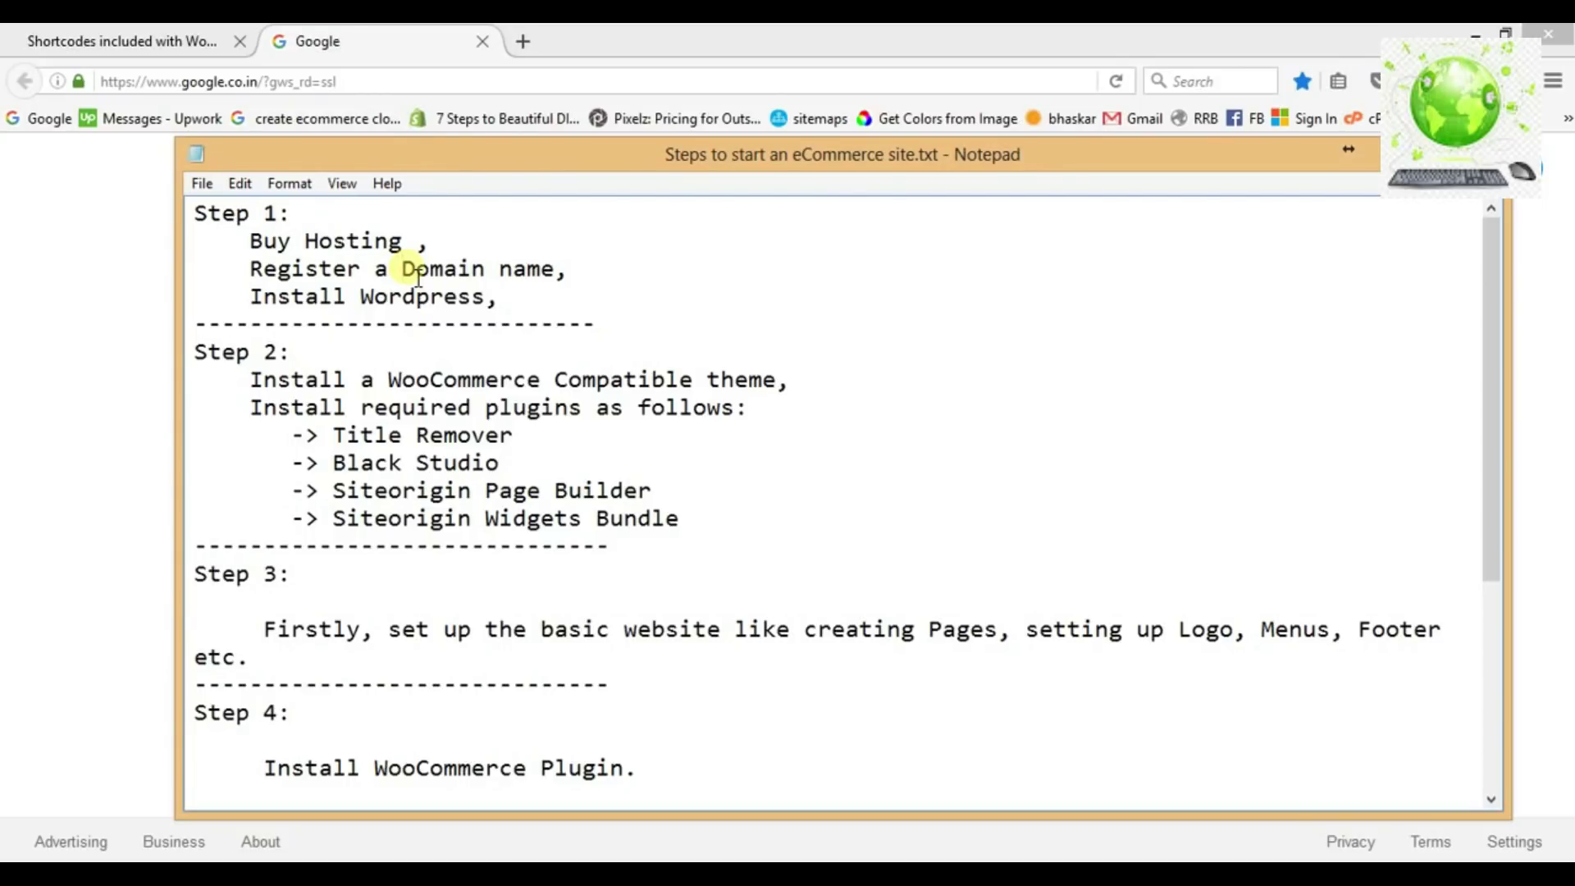
{"action": "left_click_drag", "start_coordinate": [486, 300], "coordinate": [365, 304]}
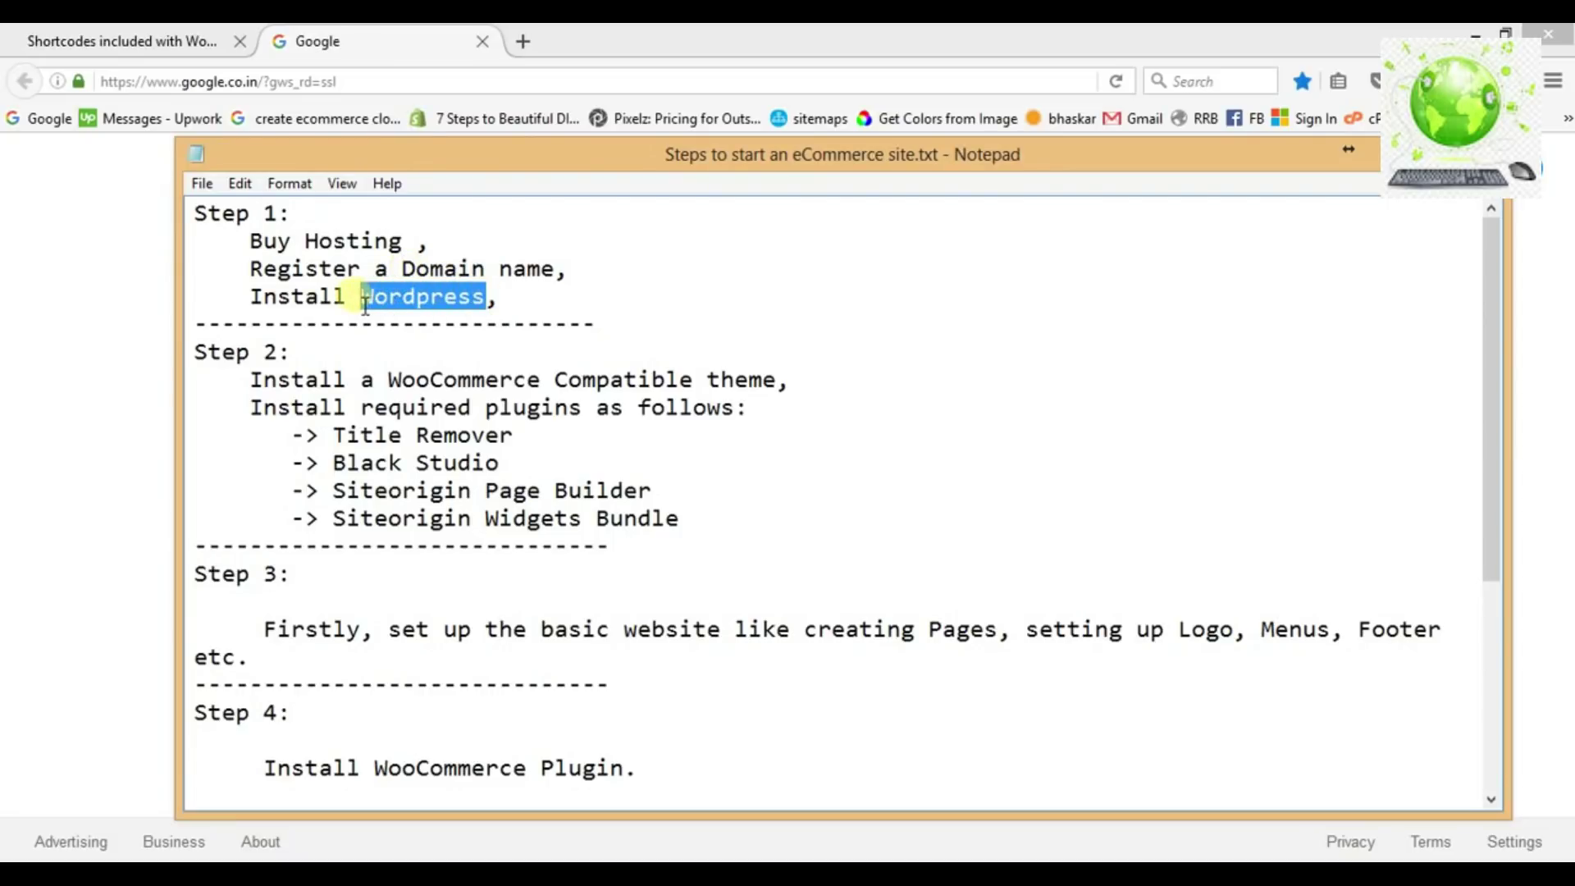
{"action": "left_click", "coordinate": [365, 303]}
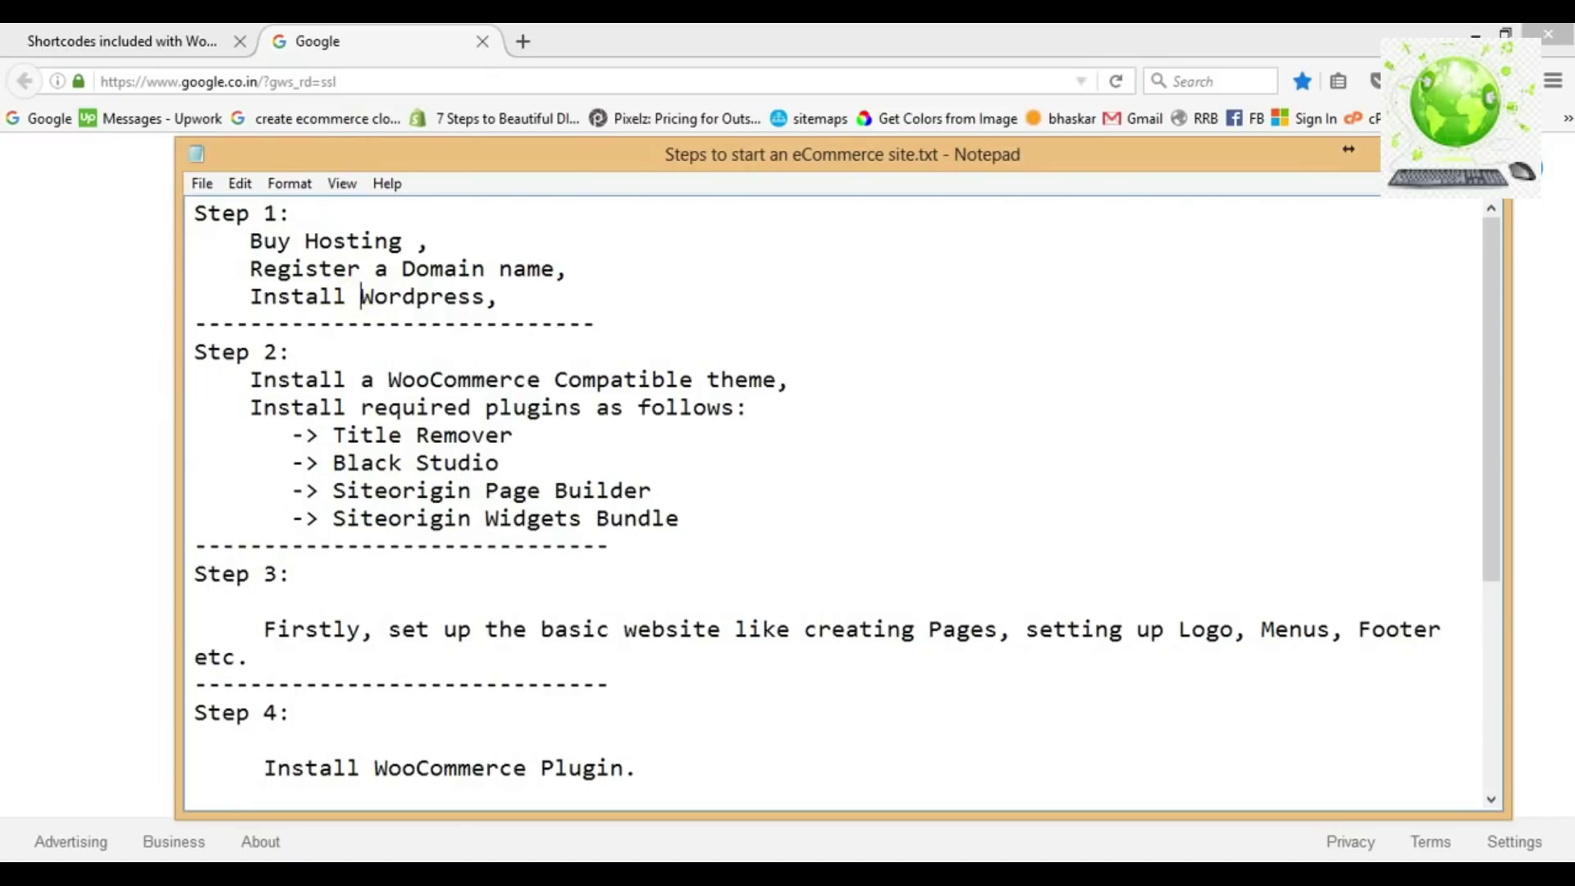
Go to hostgator.com and bring up the shared hosting plan comparison.
{"action": "key", "text": "alt+Tab"}
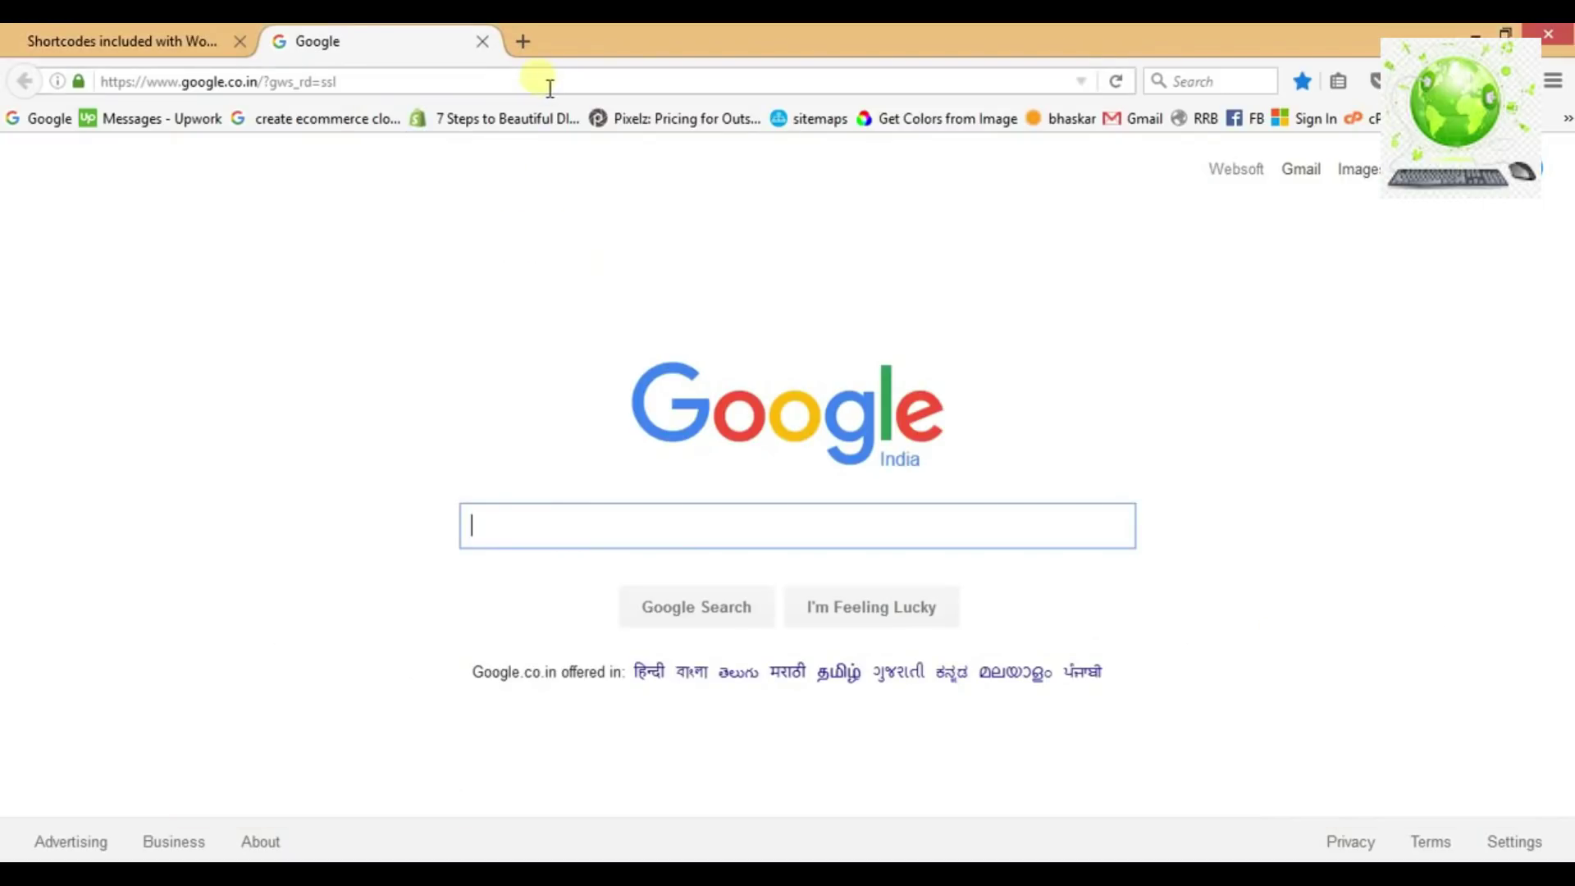
{"action": "left_click", "coordinate": [550, 85]}
{"action": "type", "text": "hostgator.com/"}
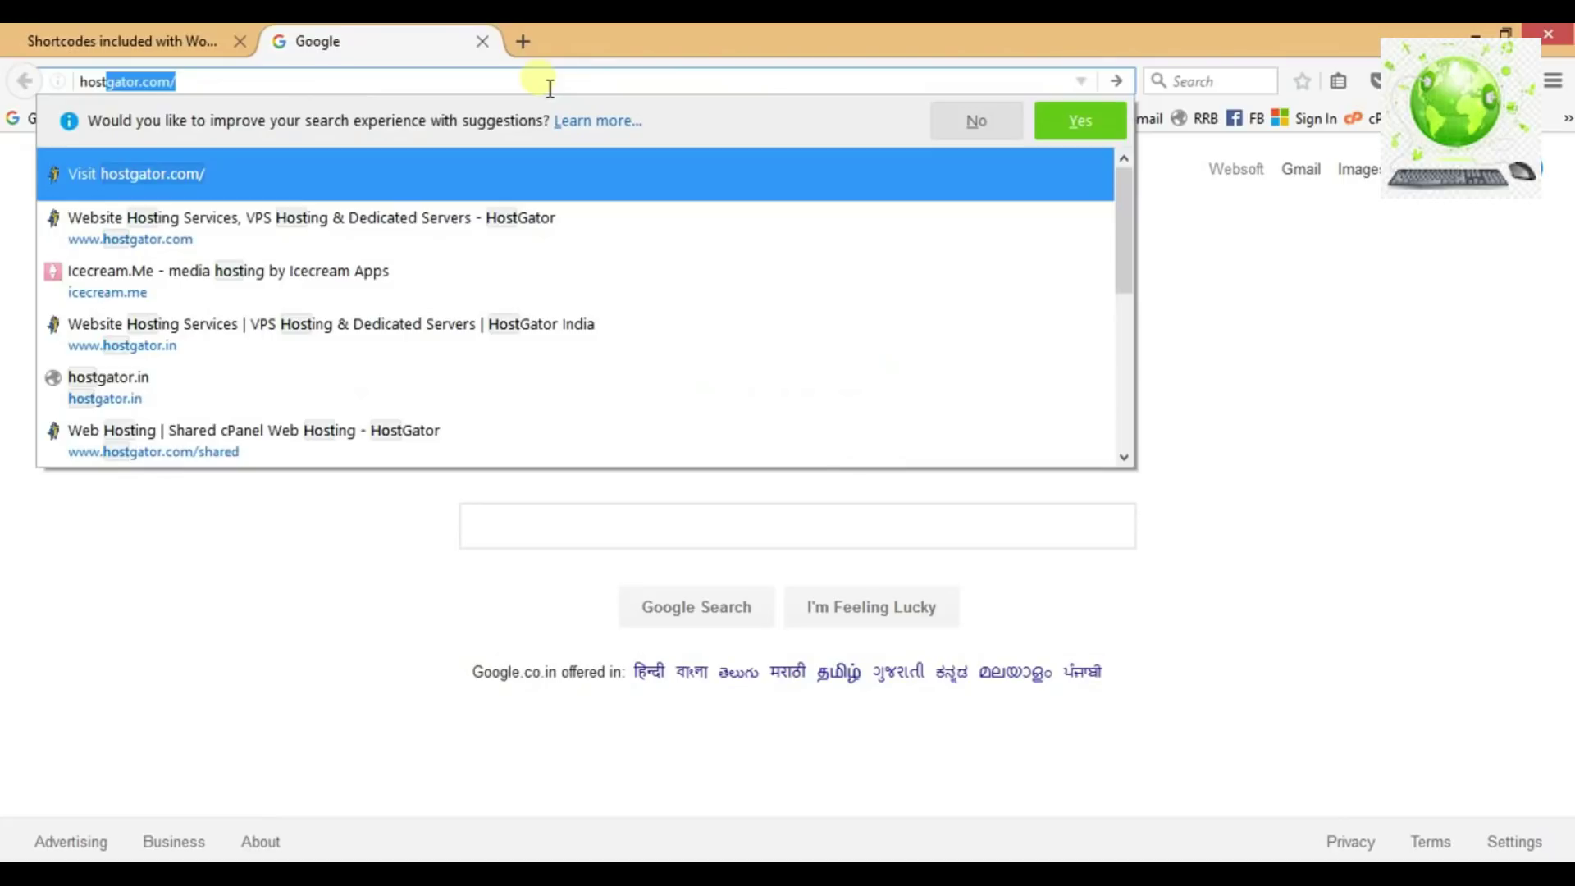
{"action": "key", "text": "Return"}
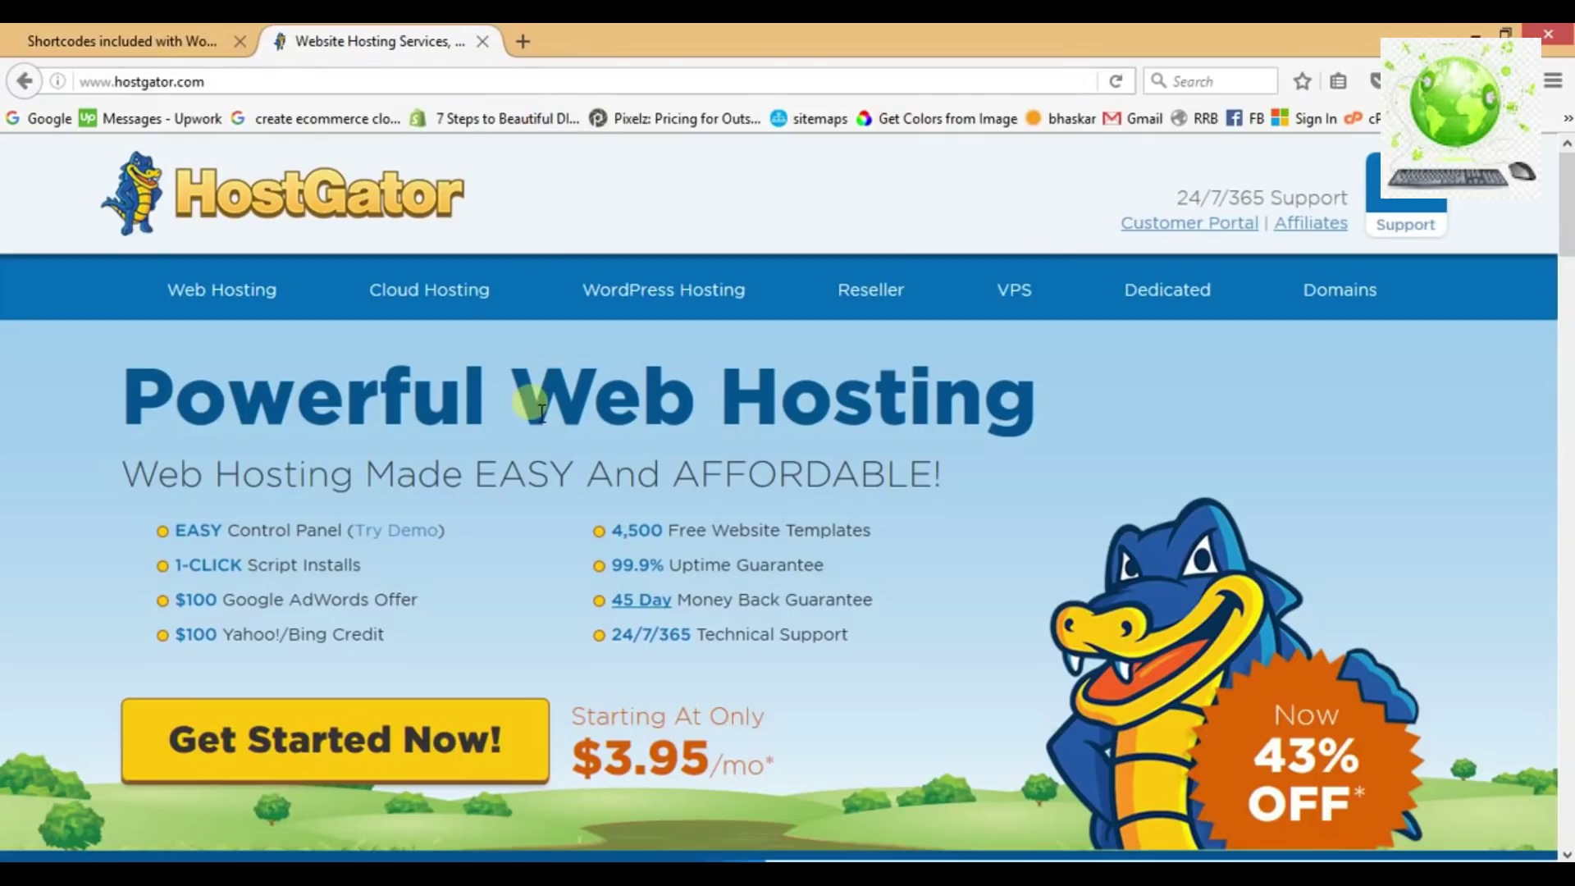
{"action": "left_click", "coordinate": [374, 745]}
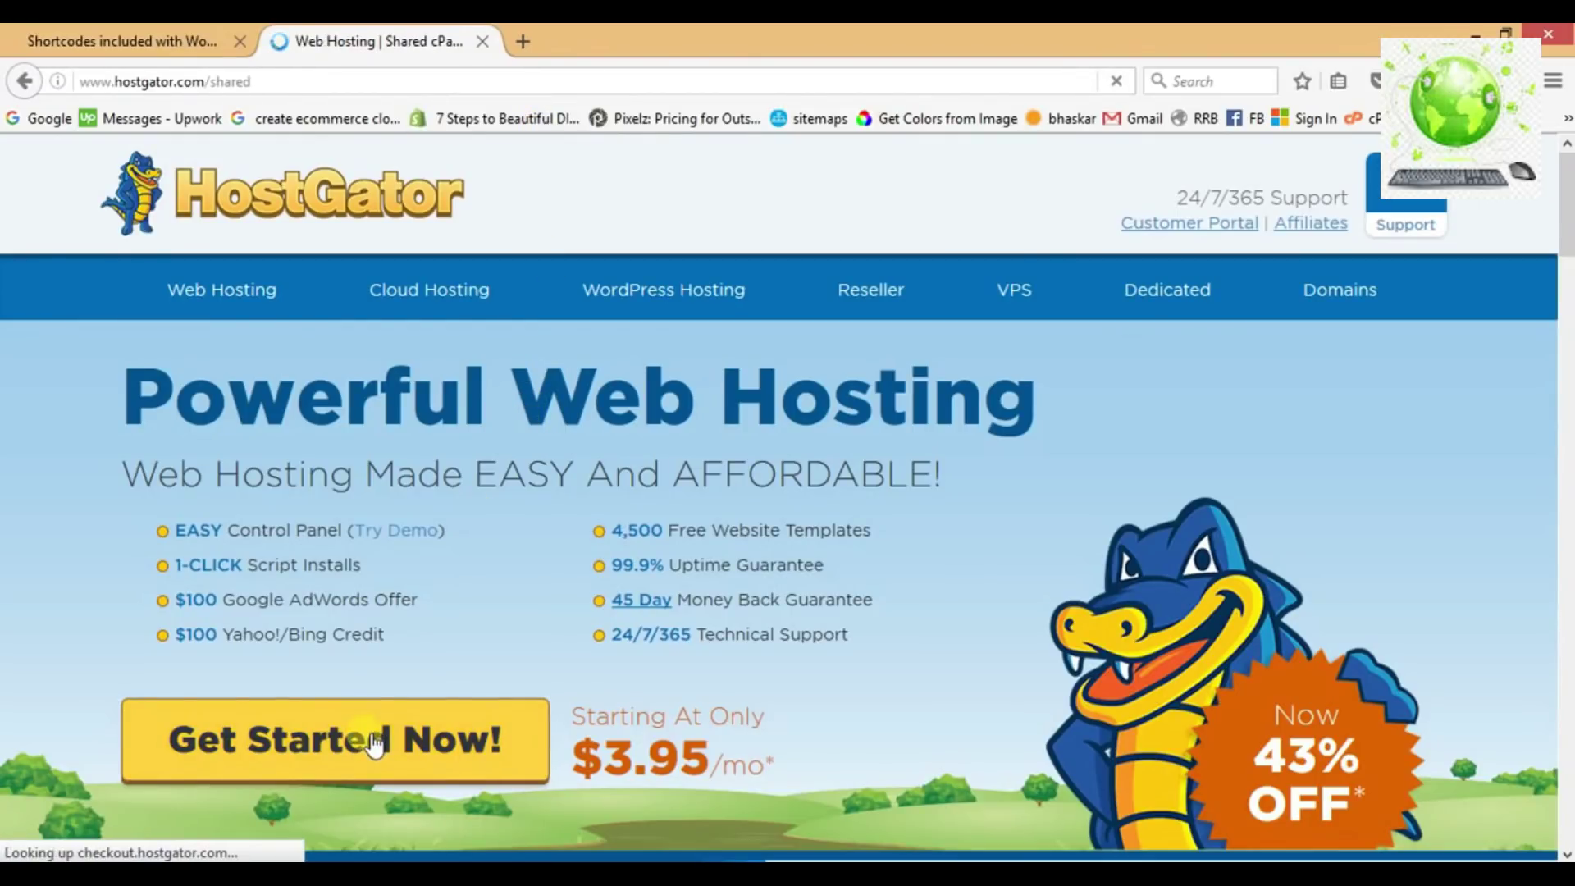
{"action": "left_click", "coordinate": [476, 597]}
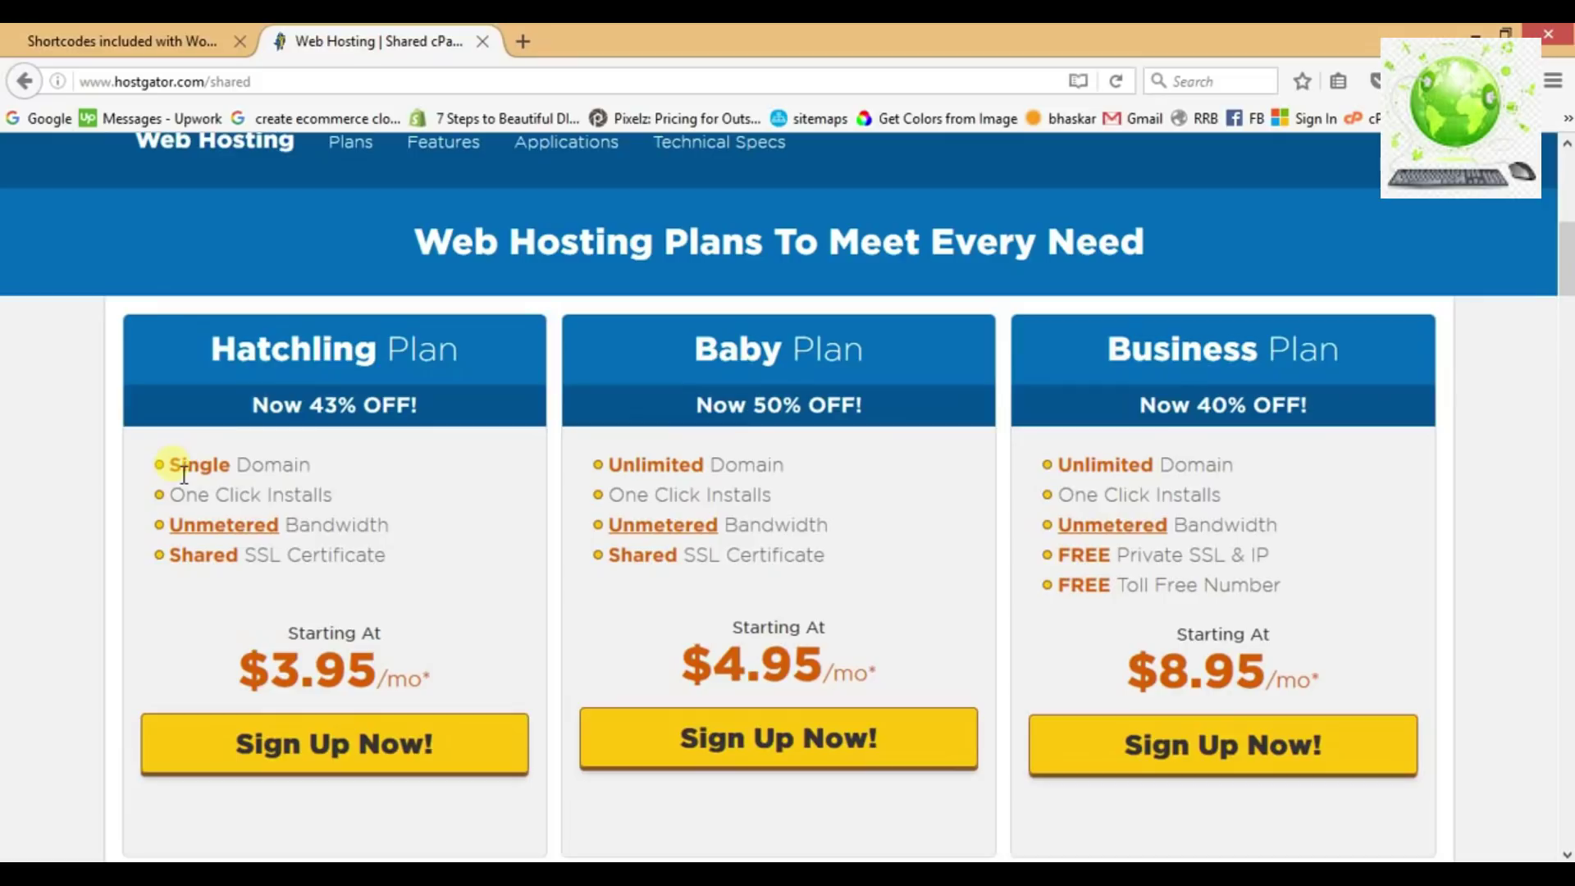
Compare Hatchling's single domain with Baby's unlimited domains, then sign up for the Baby Plan.
{"action": "left_click_drag", "start_coordinate": [184, 475], "coordinate": [322, 472]}
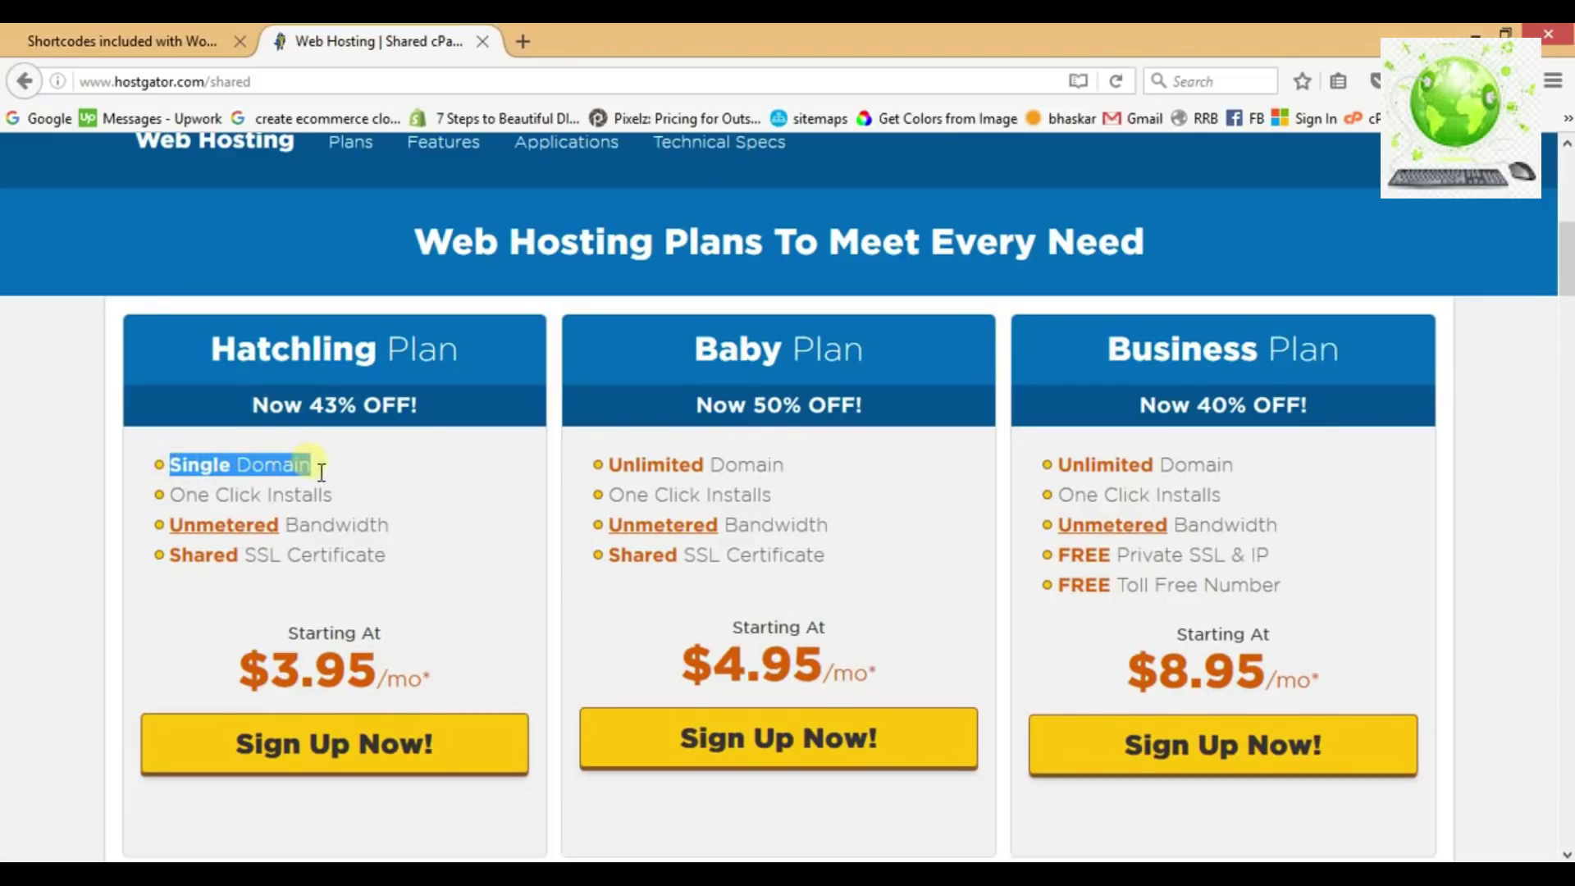
{"action": "left_click", "coordinate": [322, 472]}
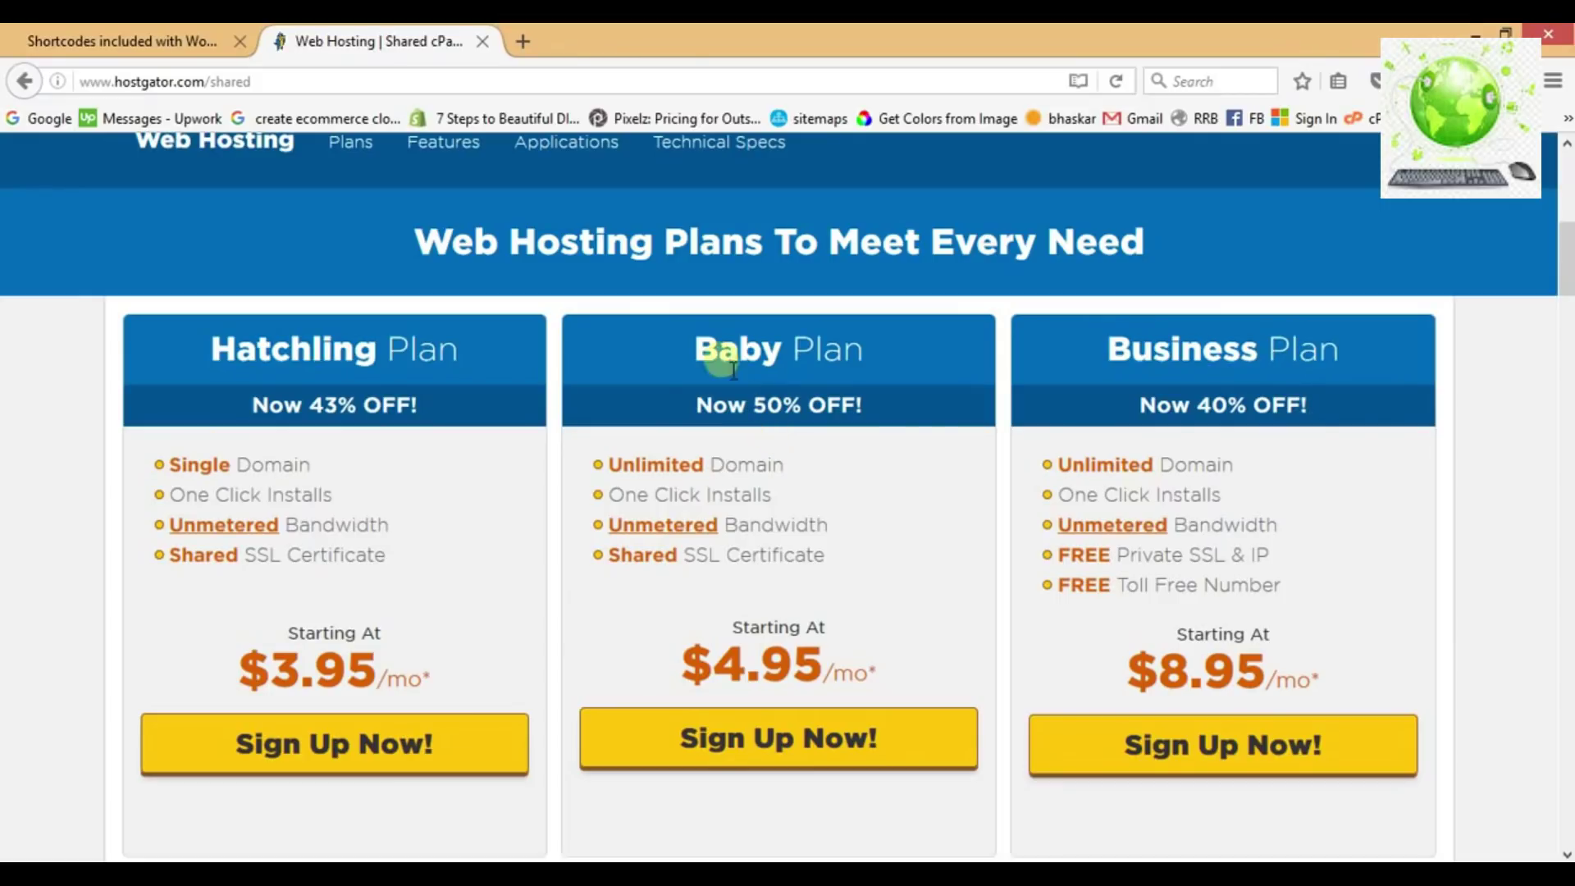
{"action": "double_click", "coordinate": [718, 349]}
{"action": "left_click_drag", "start_coordinate": [786, 464], "coordinate": [625, 473]}
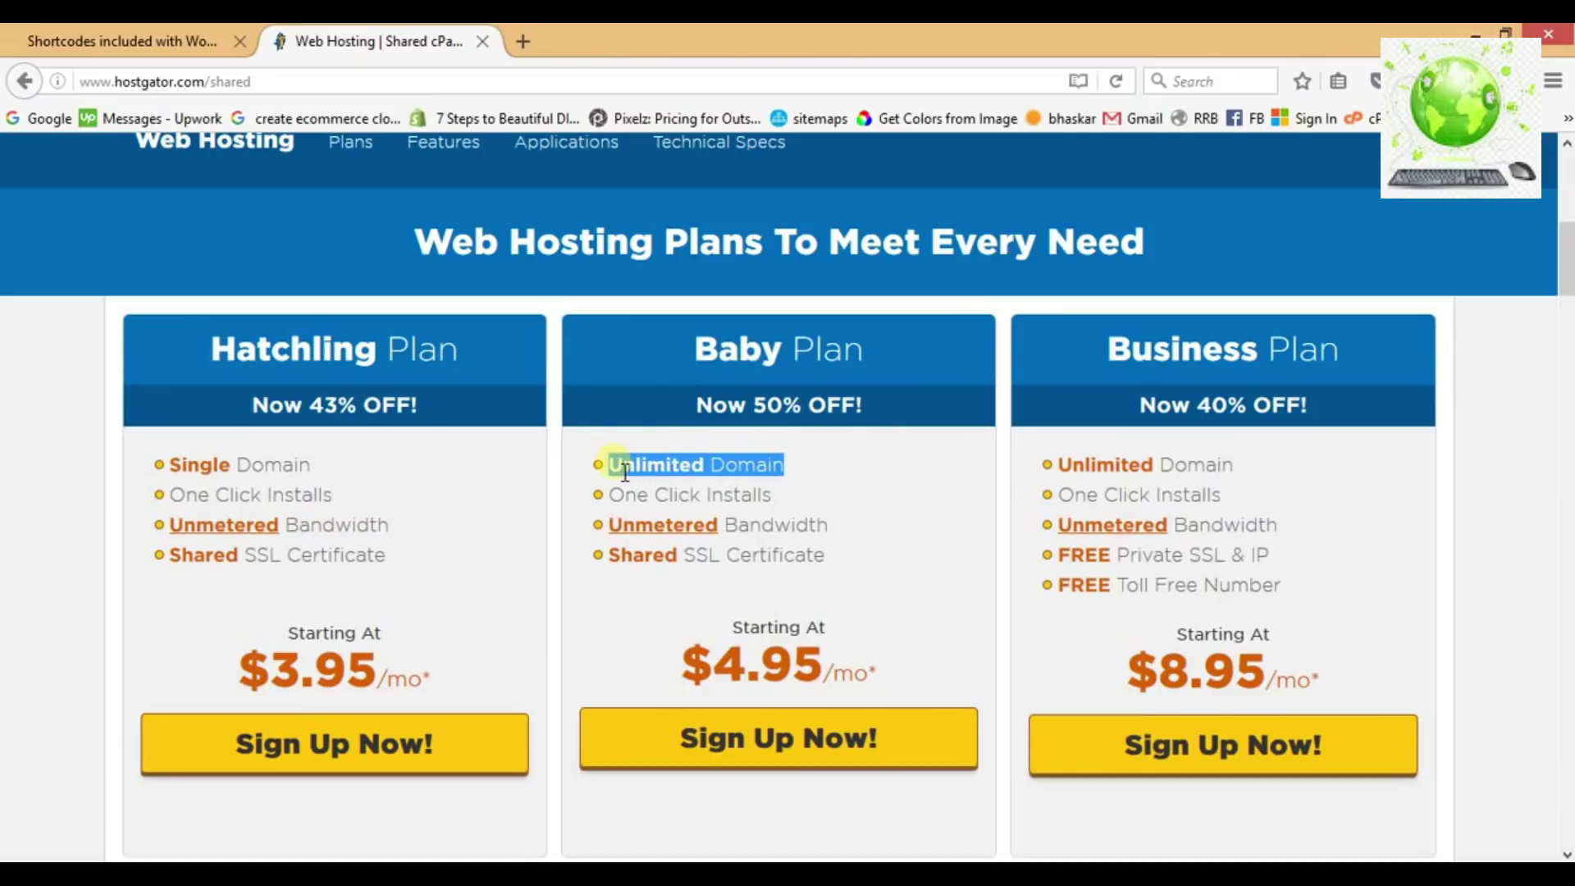
{"action": "left_click", "coordinate": [779, 740]}
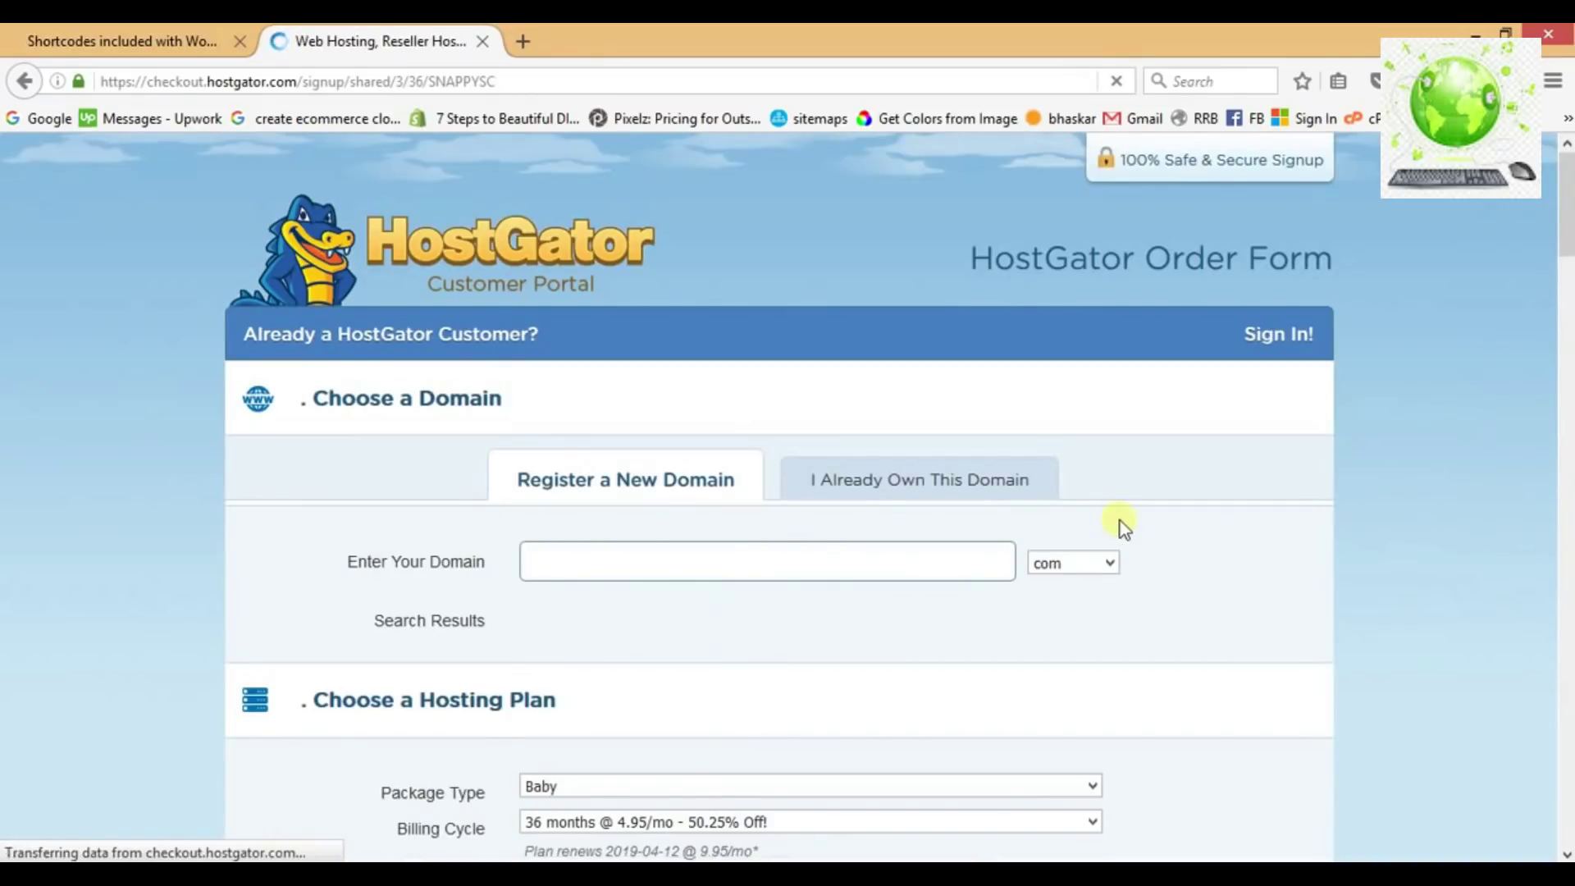
Enter myshopfume with the com extension as the new domain.
{"action": "left_click", "coordinate": [910, 552]}
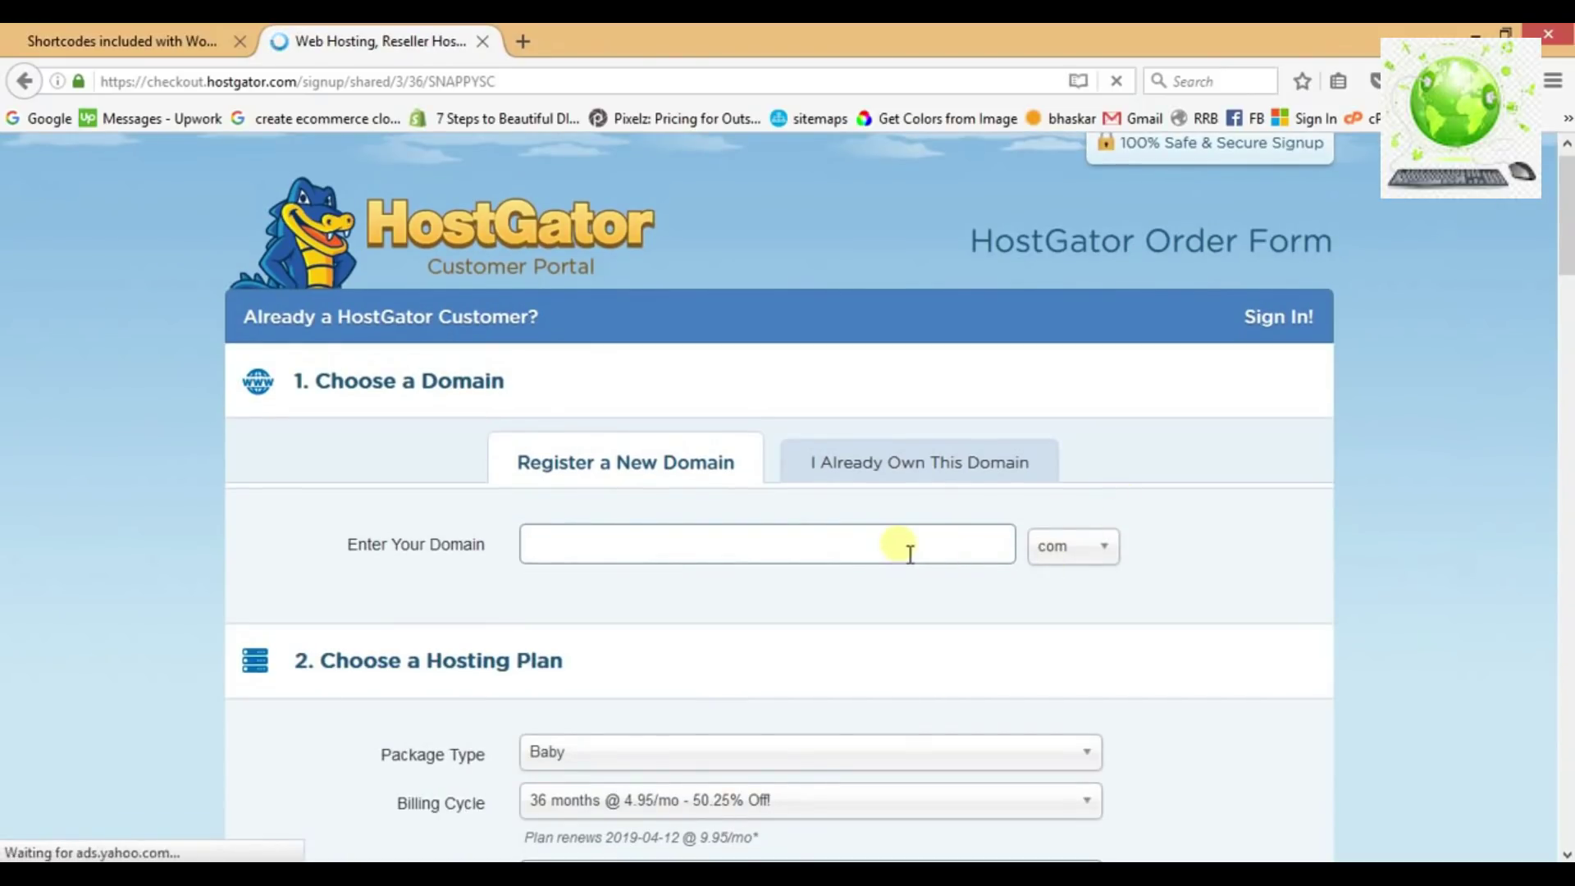
{"action": "type", "text": "myshopfume"}
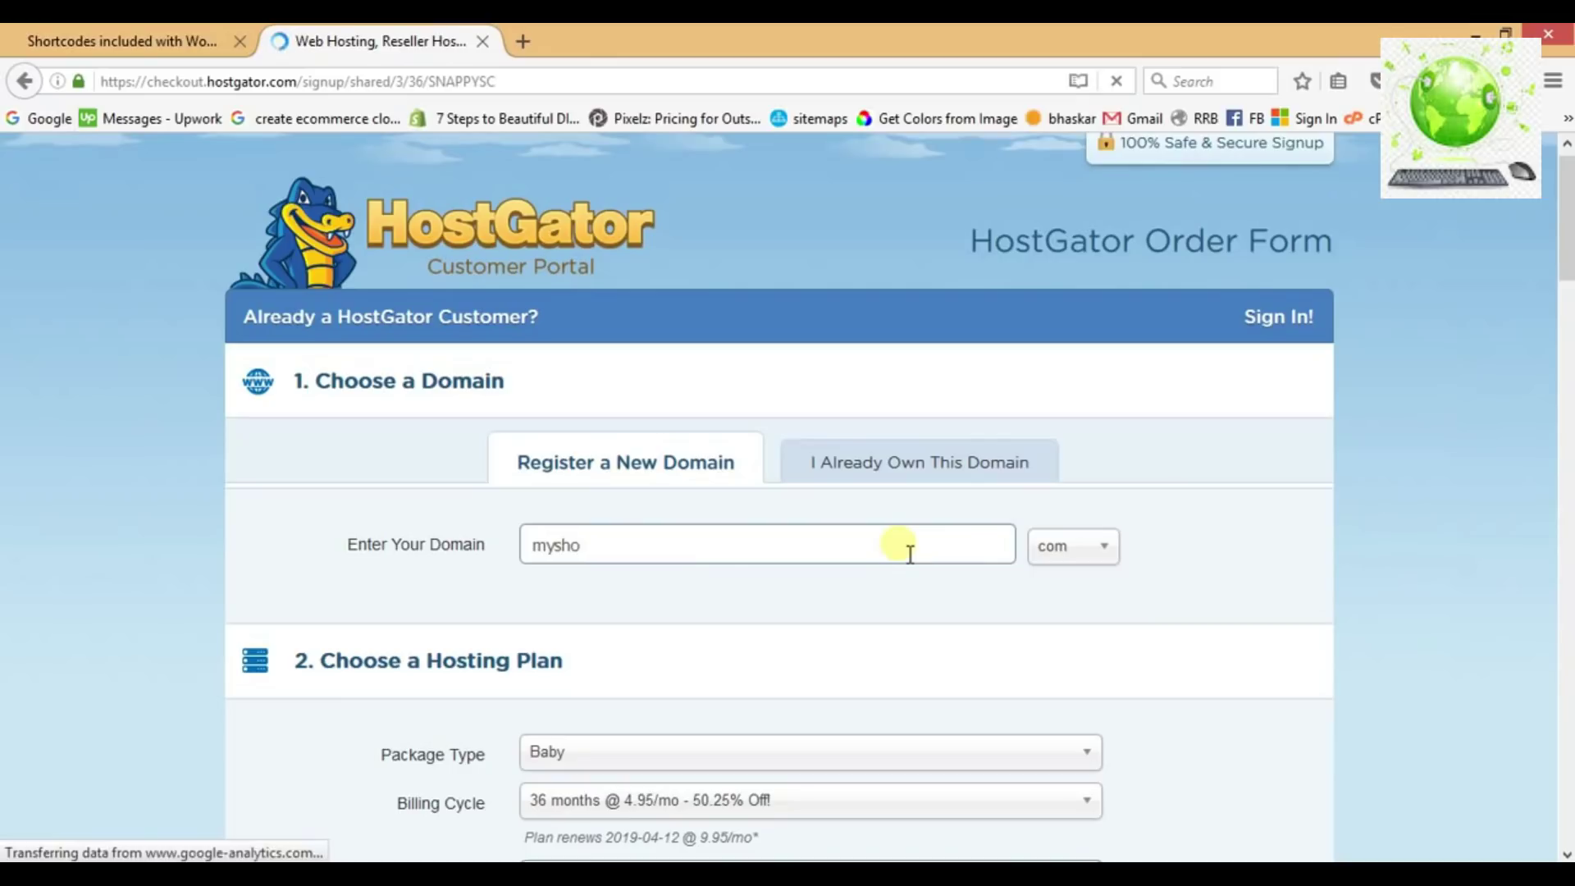
{"action": "key", "text": "Tab"}
{"action": "type", "text": "com"}
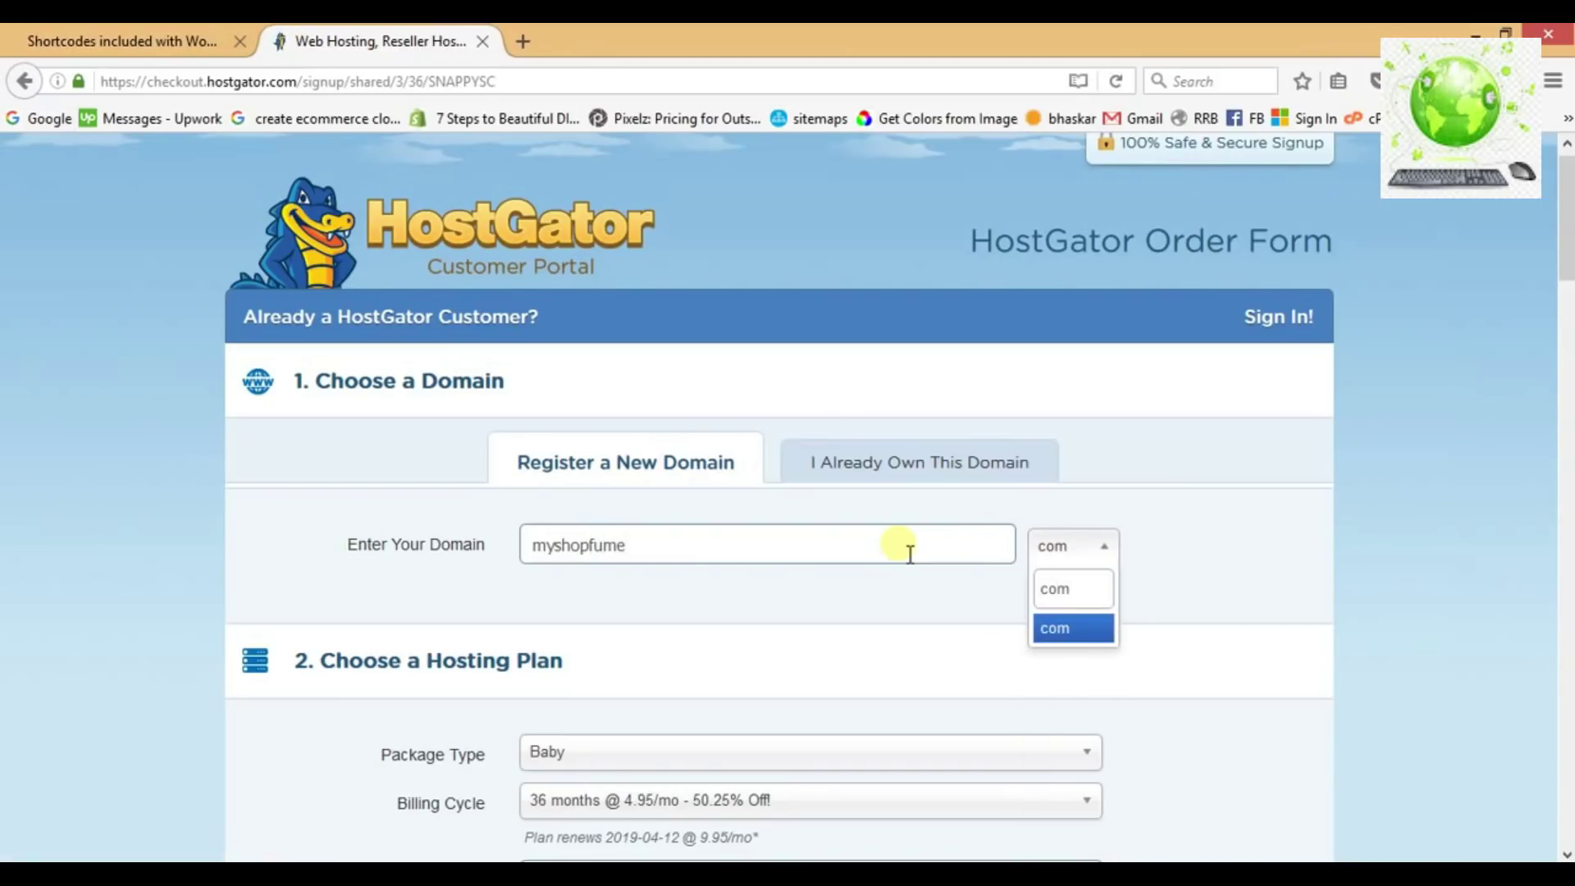
{"action": "left_click", "coordinate": [1079, 632]}
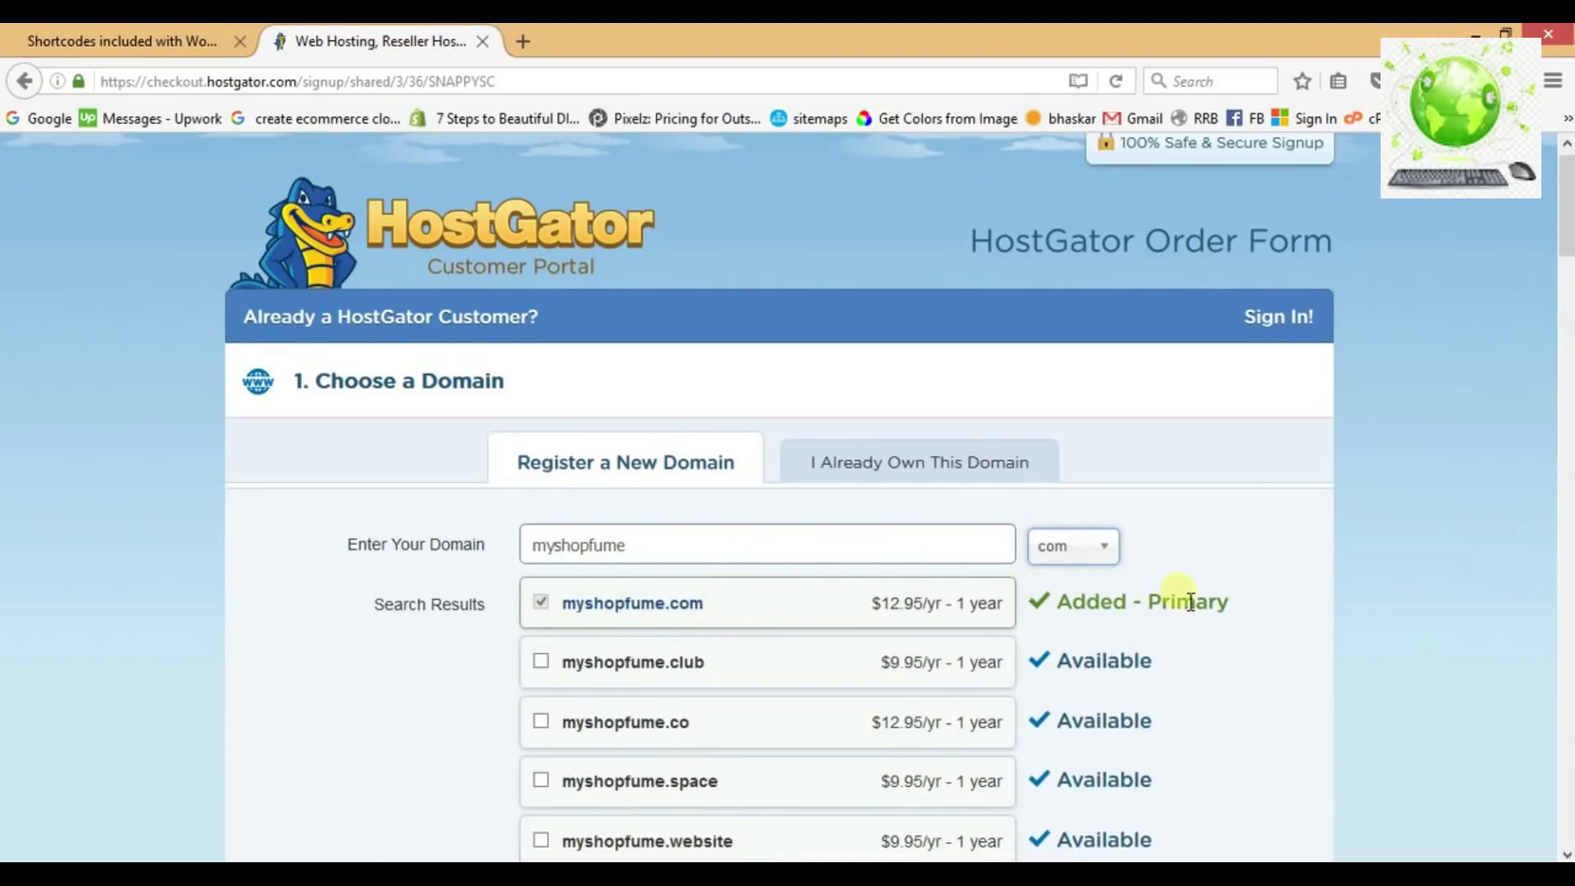
Untick Add Domain Privacy Protection for the domain.
{"action": "scroll", "coordinate": [1181, 595], "scroll_direction": "down", "scroll_amount": 8}
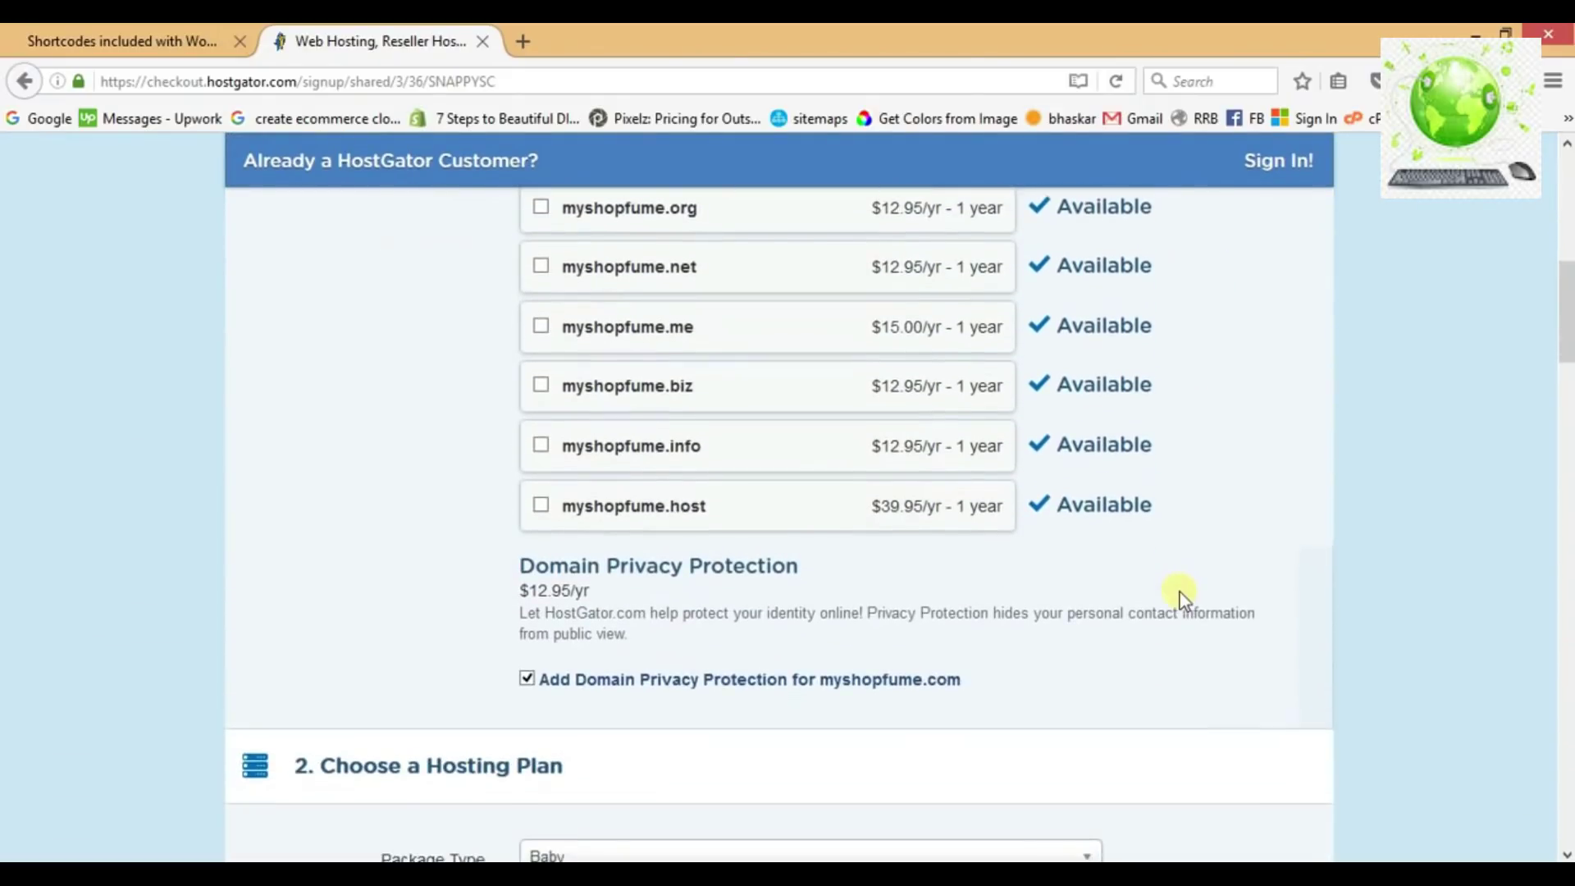
{"action": "scroll", "coordinate": [1182, 595], "scroll_direction": "down", "scroll_amount": 3}
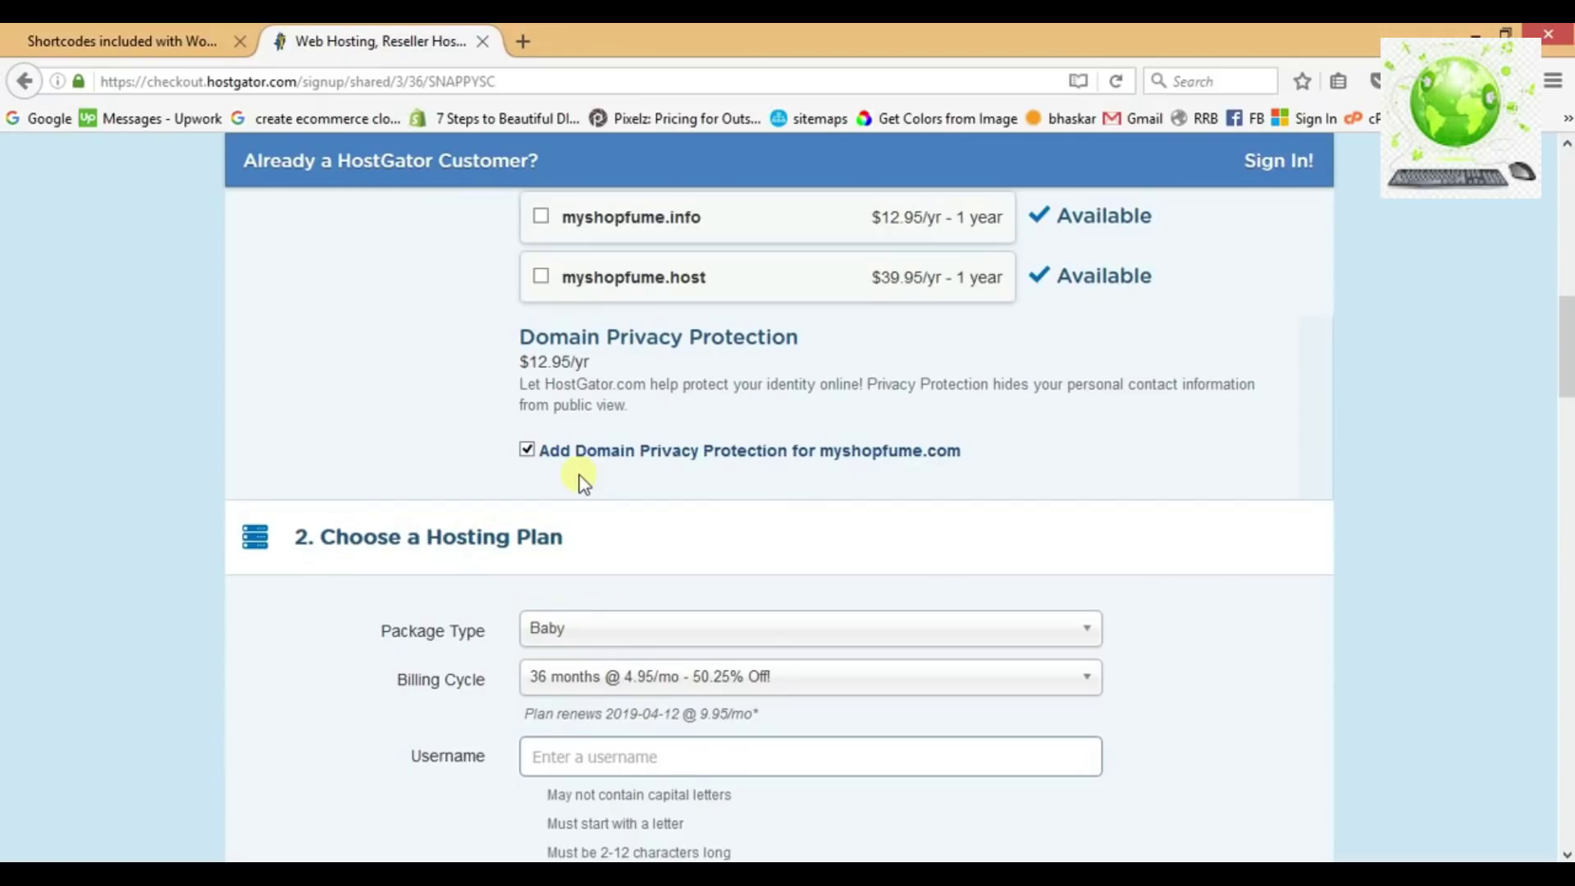
{"action": "left_click", "coordinate": [530, 450]}
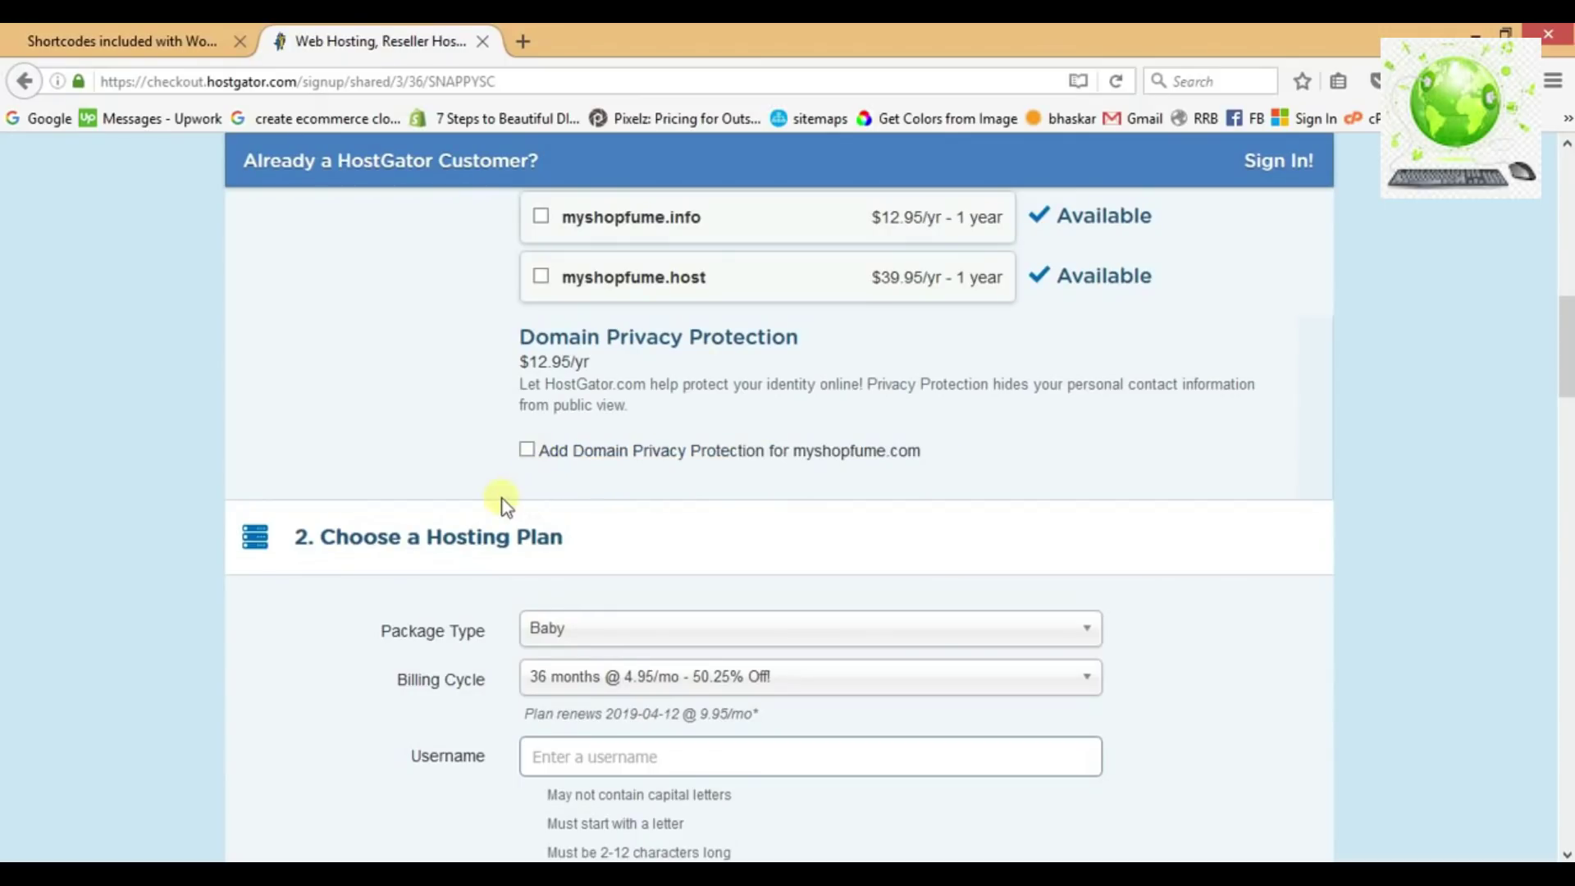
{"action": "scroll", "coordinate": [503, 499], "scroll_direction": "down", "scroll_amount": 2}
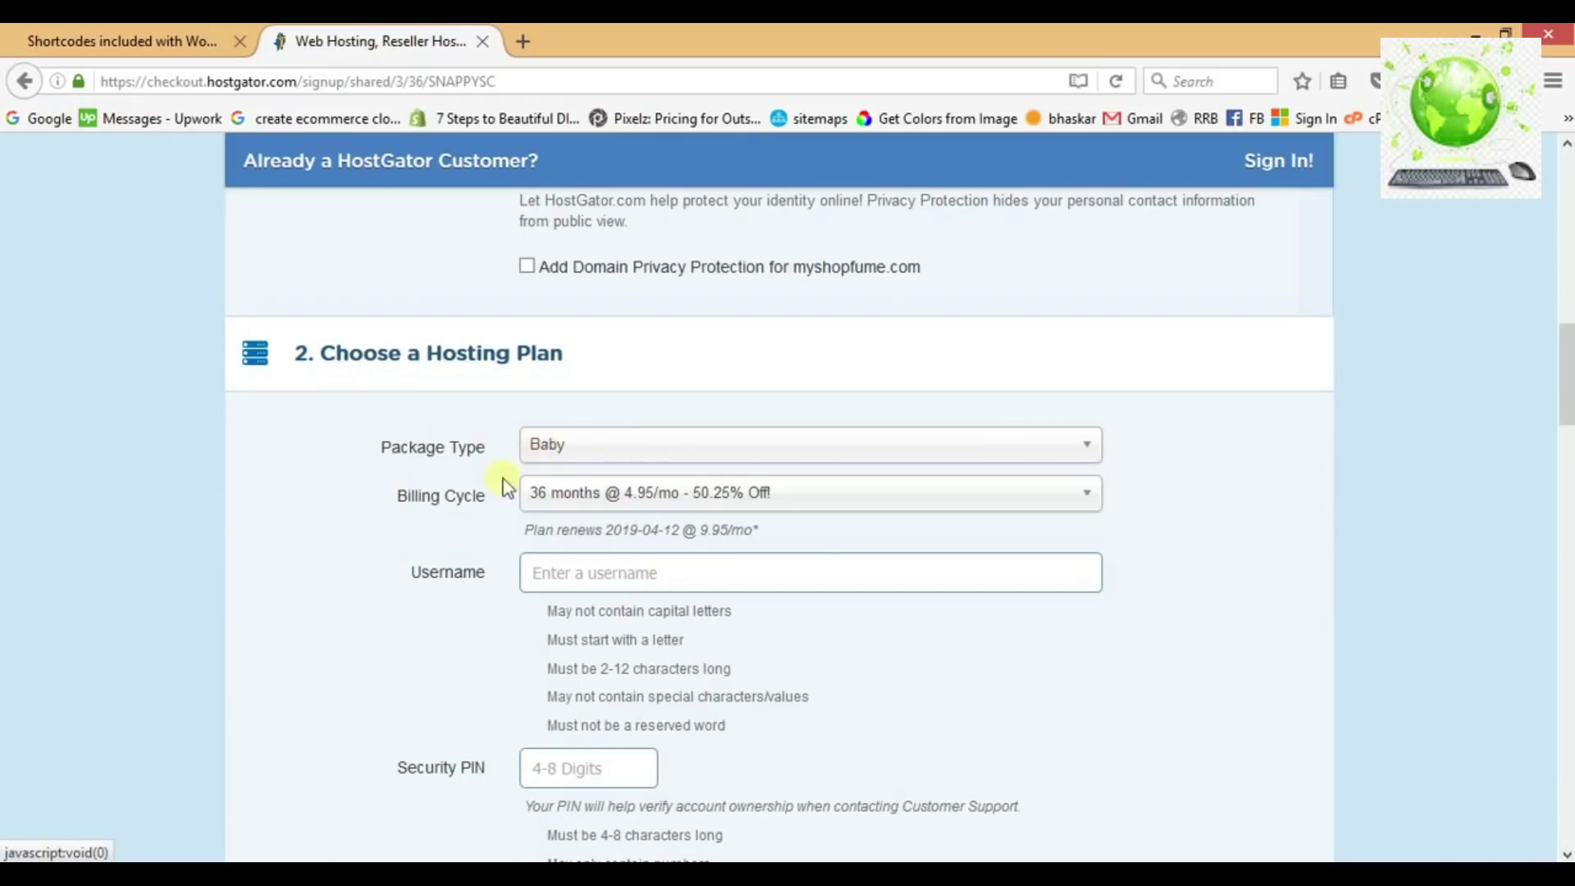
Choose a 1-month billing cycle, then enter an account username and a numeric security PIN.
{"action": "left_click", "coordinate": [548, 504]}
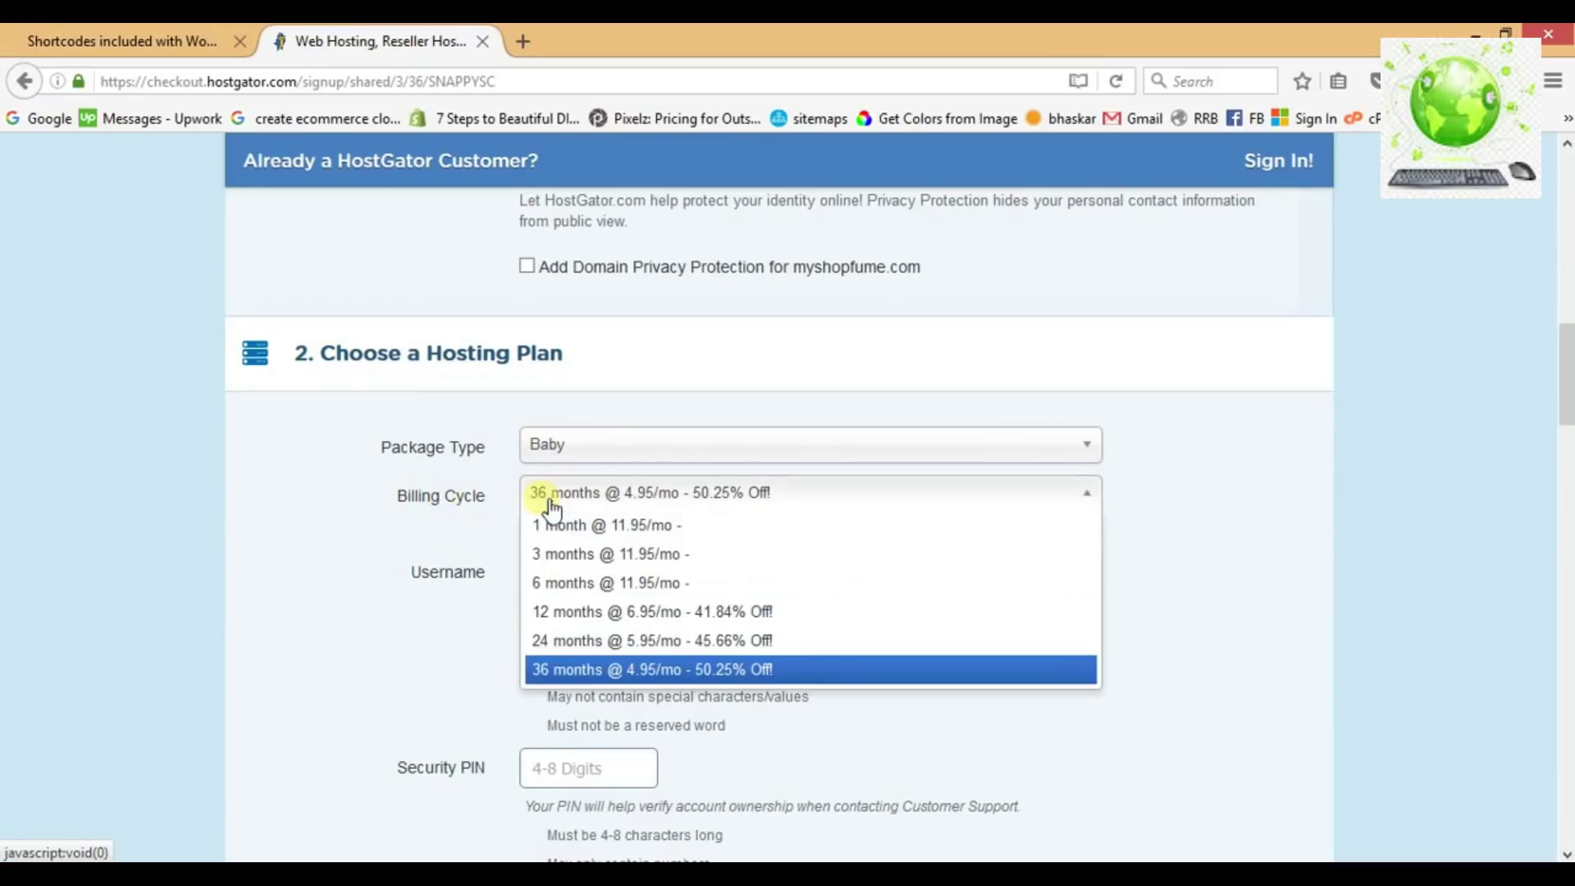
{"action": "left_click", "coordinate": [563, 526]}
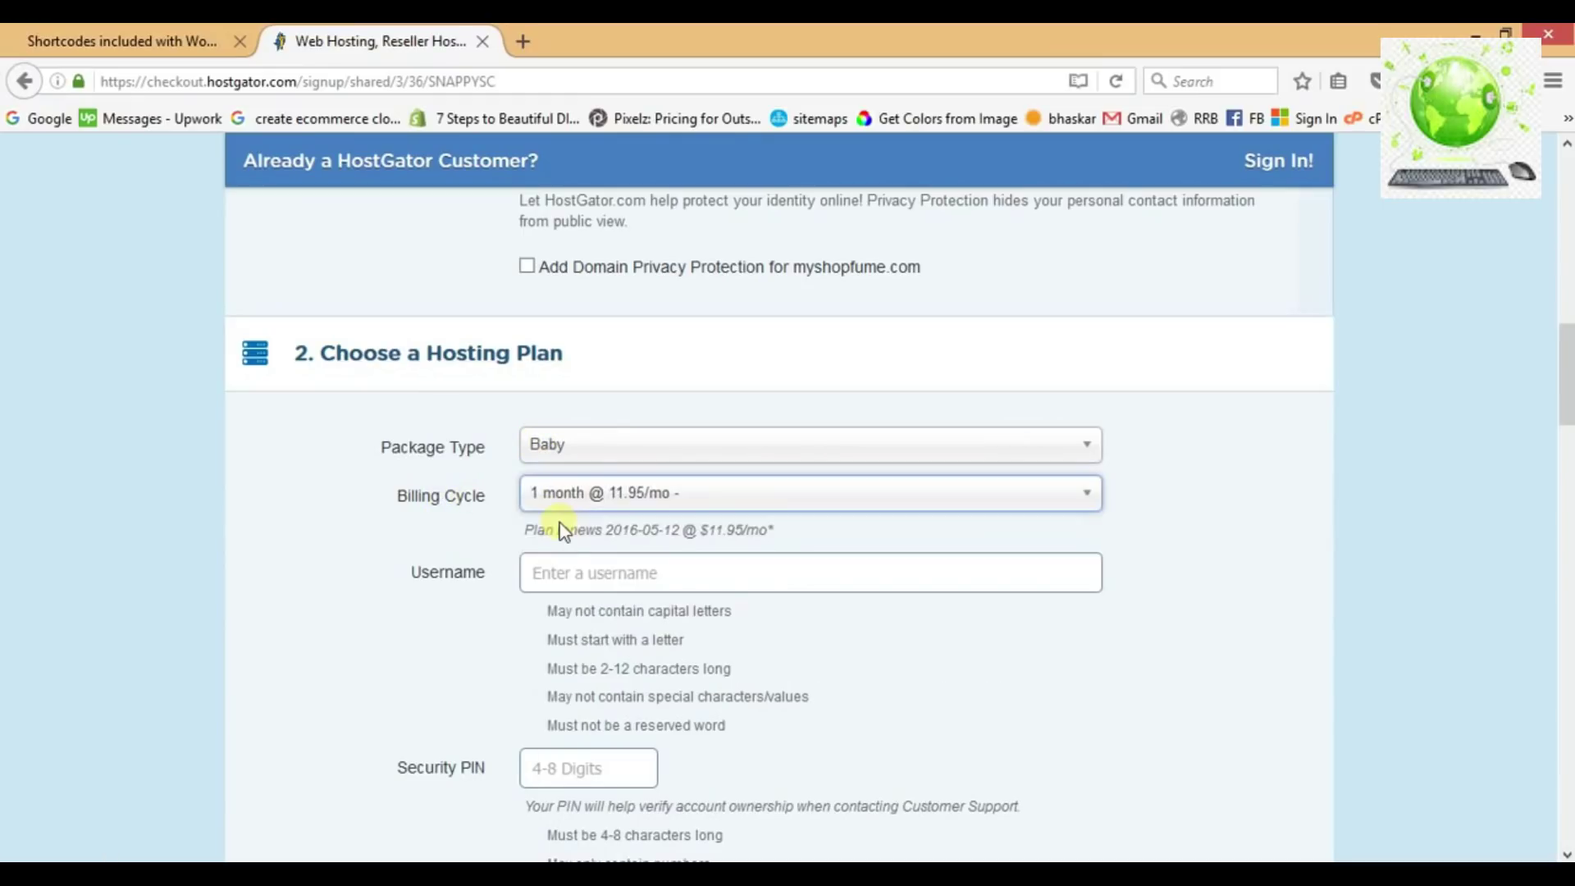
{"action": "left_click", "coordinate": [509, 535]}
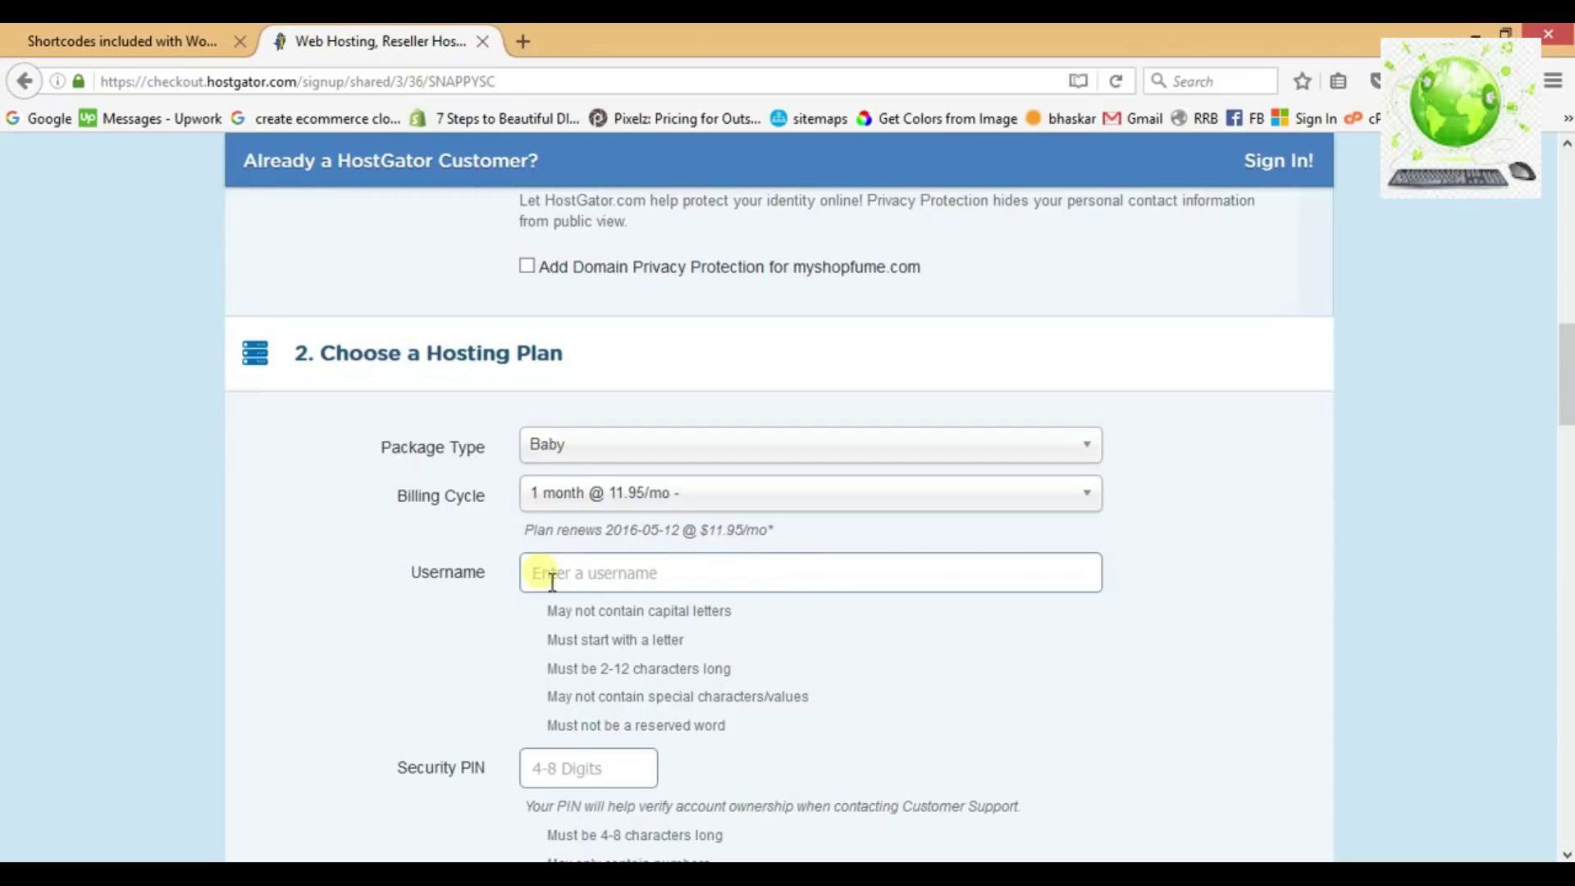
{"action": "type", "text": "sampleuser"}
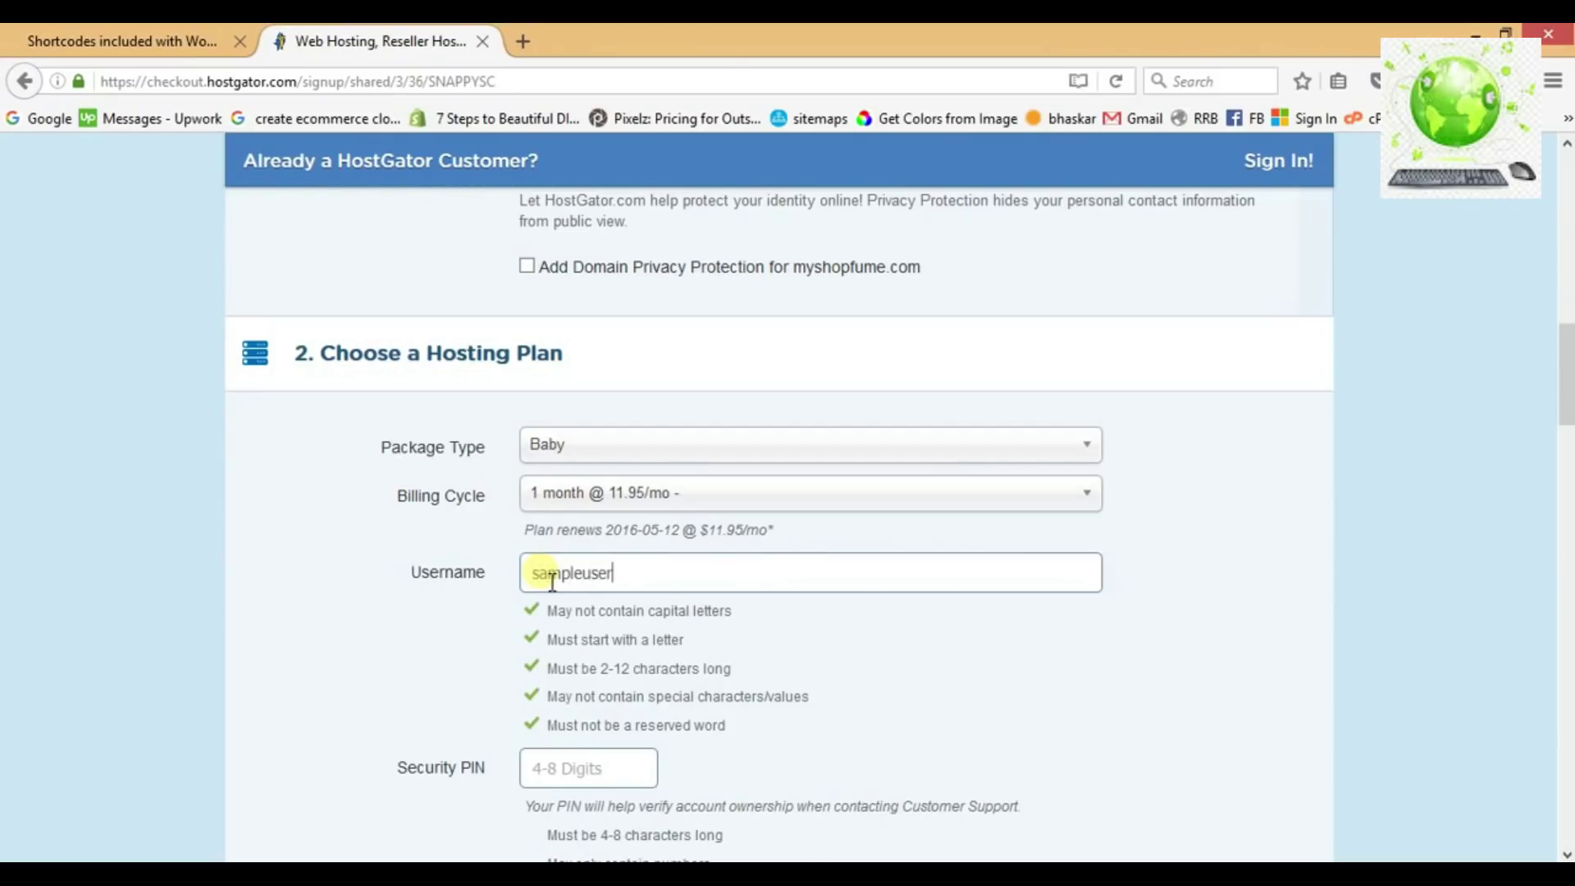
{"action": "scroll", "coordinate": [538, 566], "scroll_direction": "down", "scroll_amount": 3}
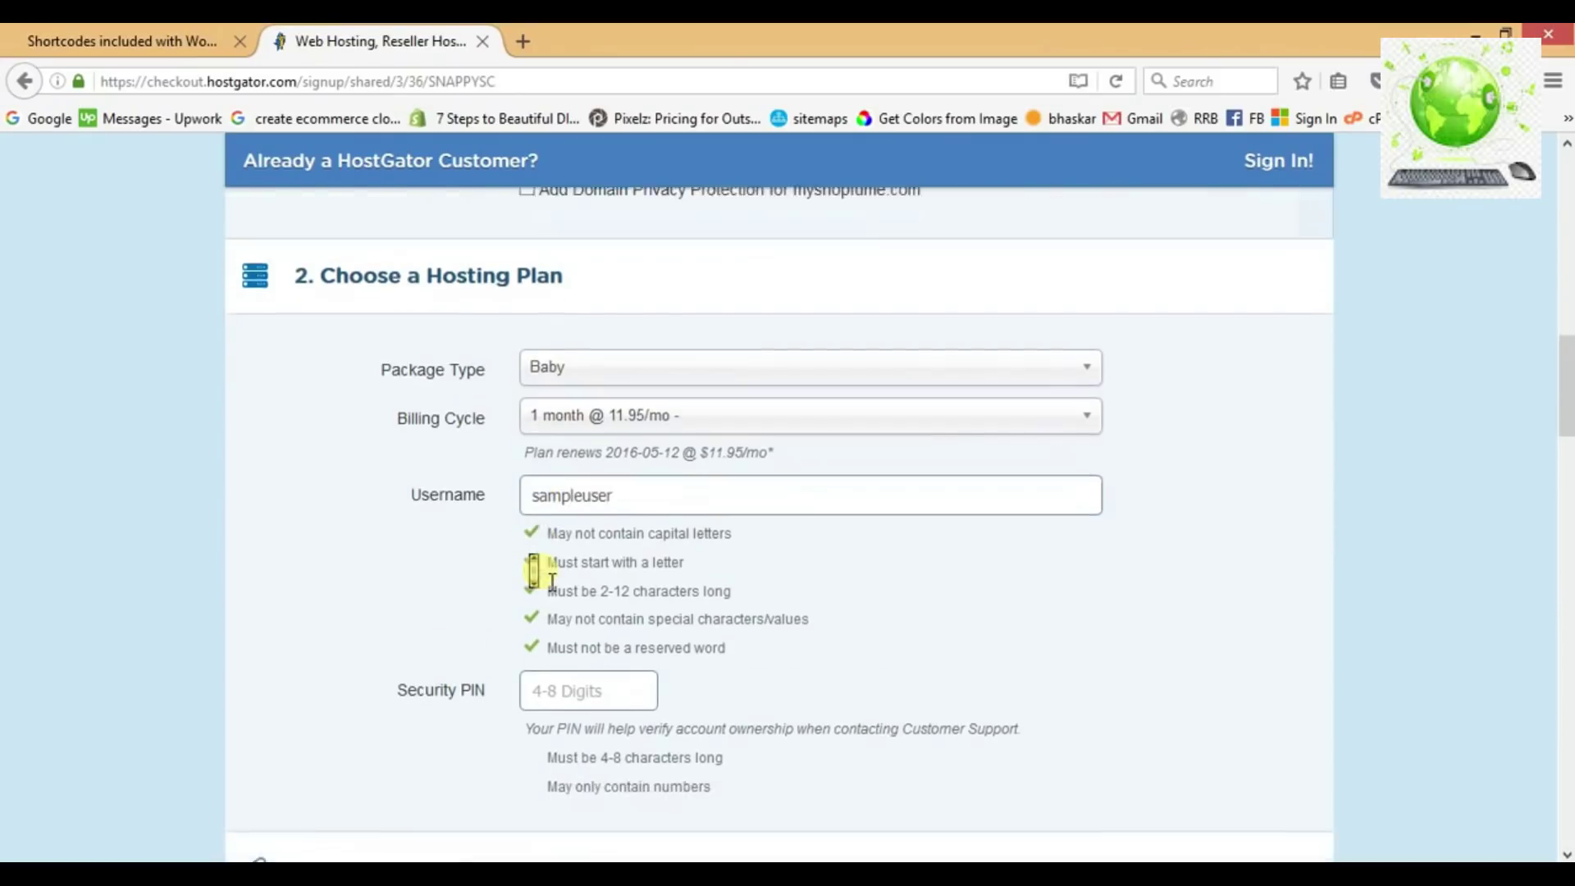
{"action": "left_click", "coordinate": [593, 531]}
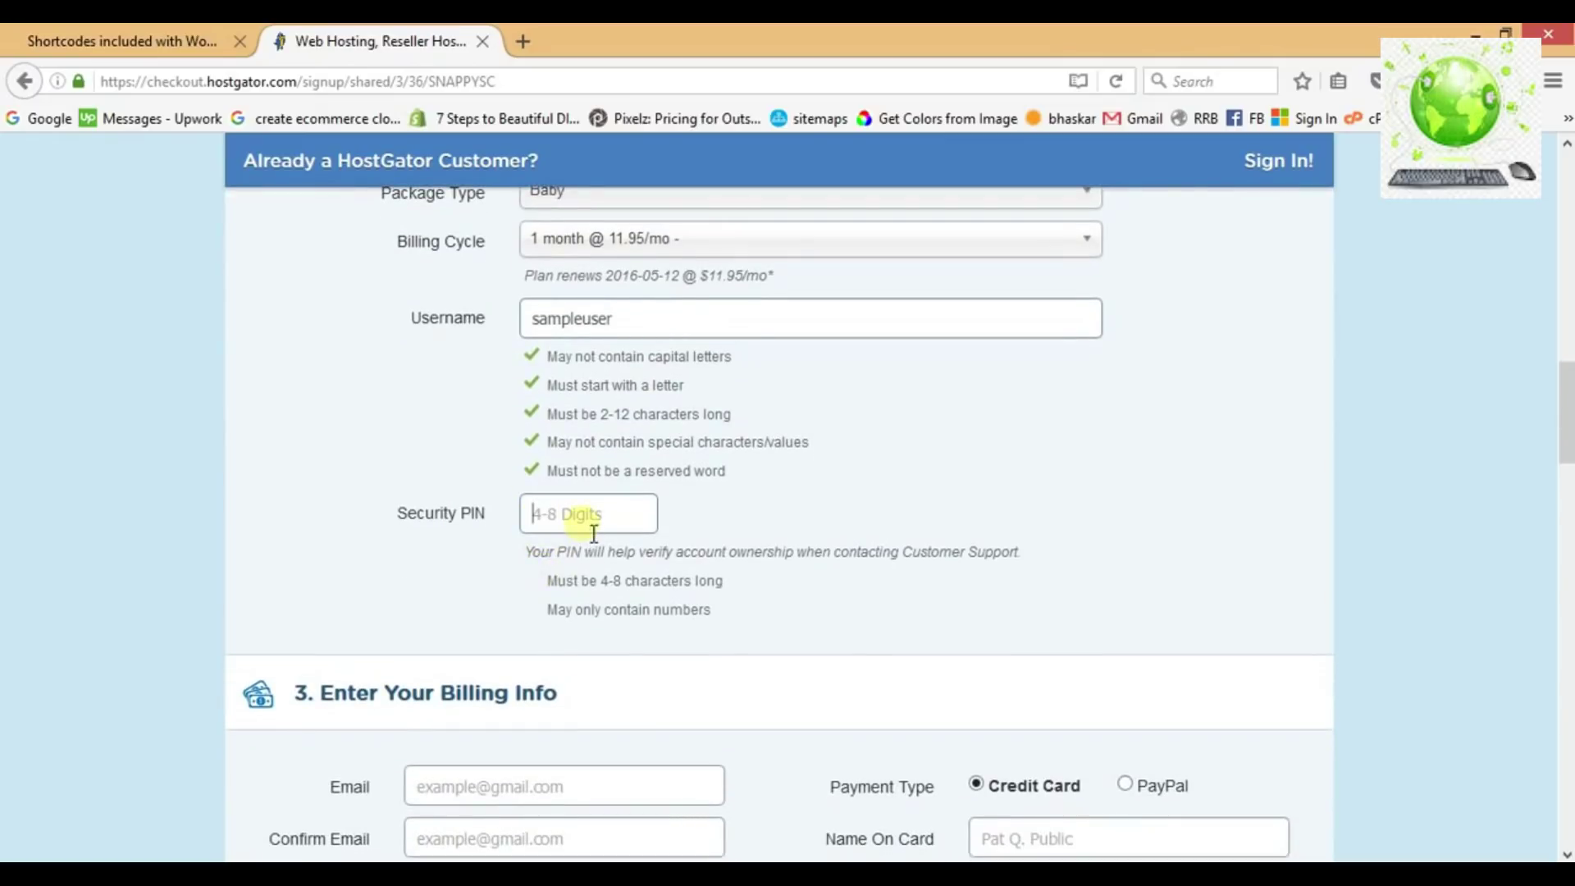
{"action": "type", "text": "12345"}
Untick the SiteLock and CodeGuard add-ons and scroll down to Review Order Details.
{"action": "scroll", "coordinate": [799, 541], "scroll_direction": "down", "scroll_amount": 4}
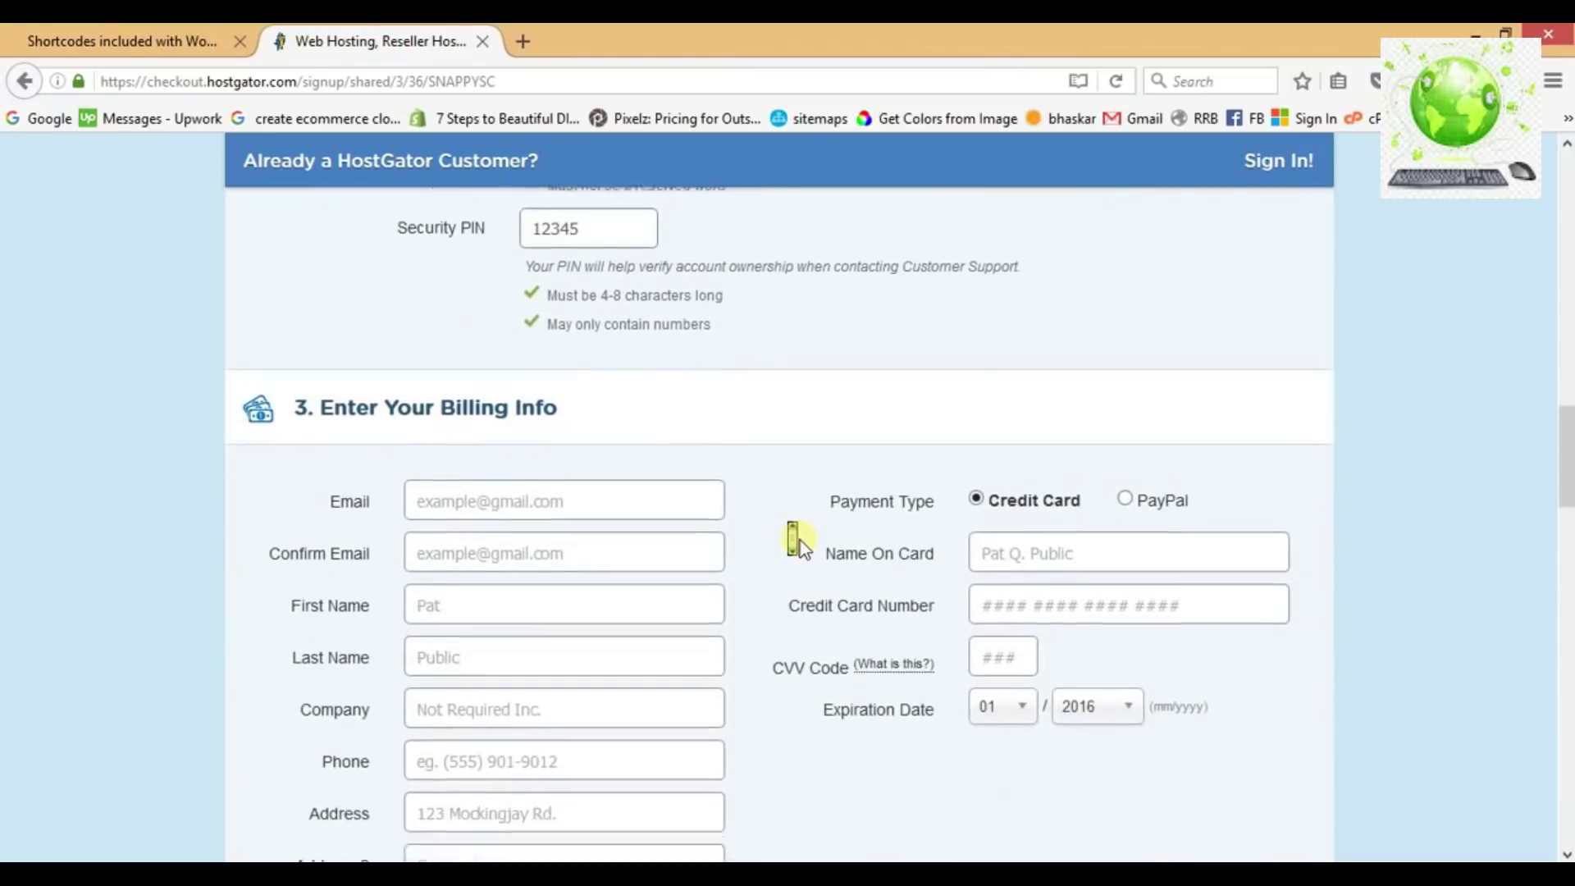
{"action": "scroll", "coordinate": [750, 431], "scroll_direction": "down", "scroll_amount": 2}
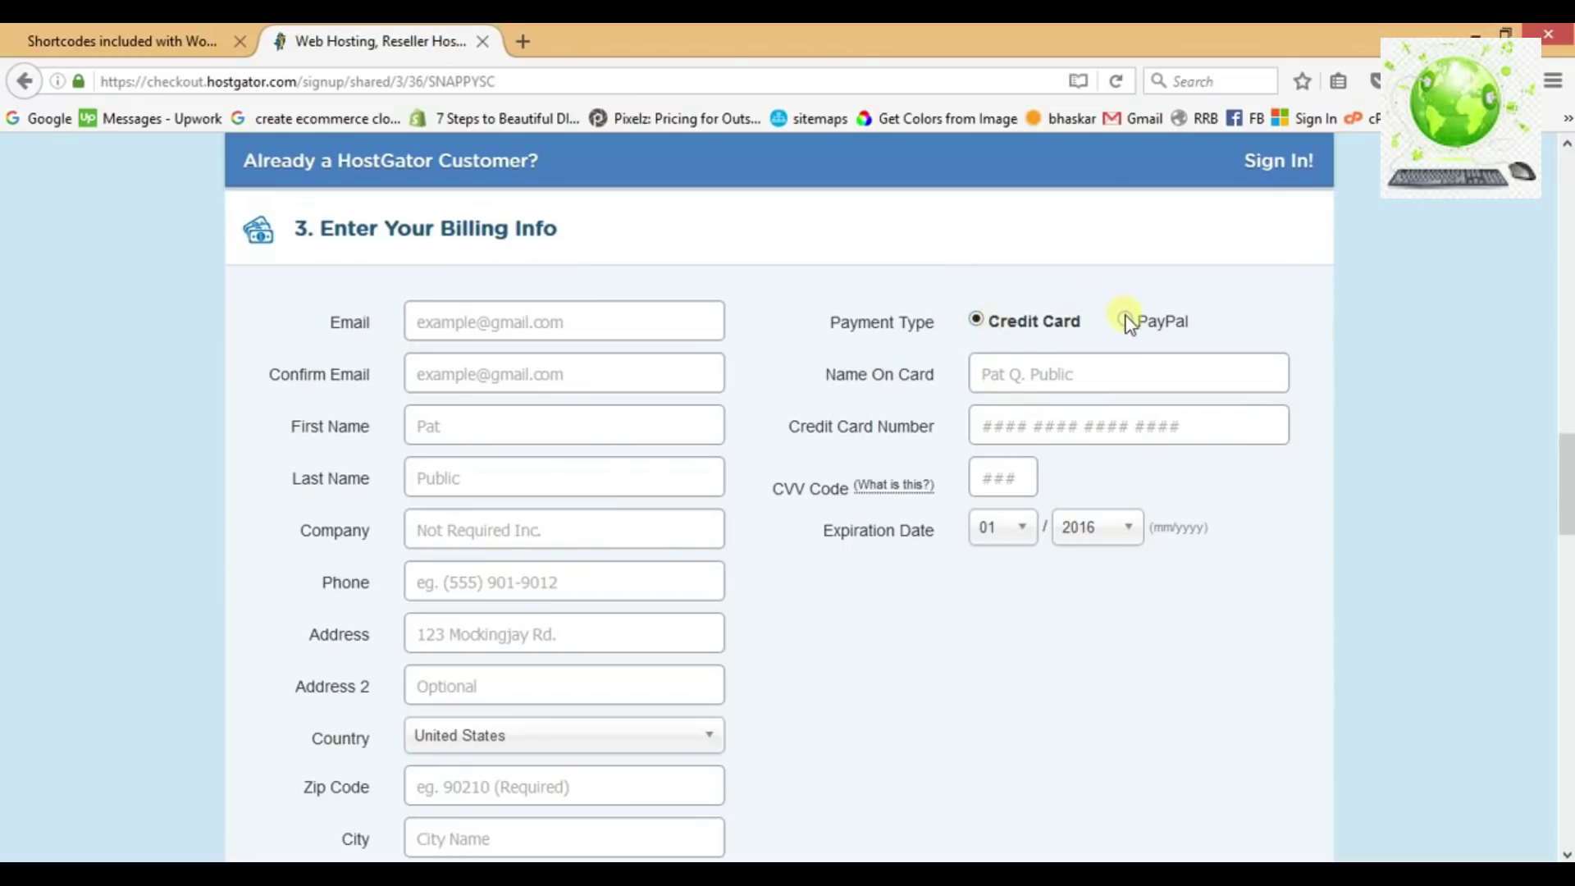
{"action": "scroll", "coordinate": [865, 364], "scroll_direction": "down", "scroll_amount": 5}
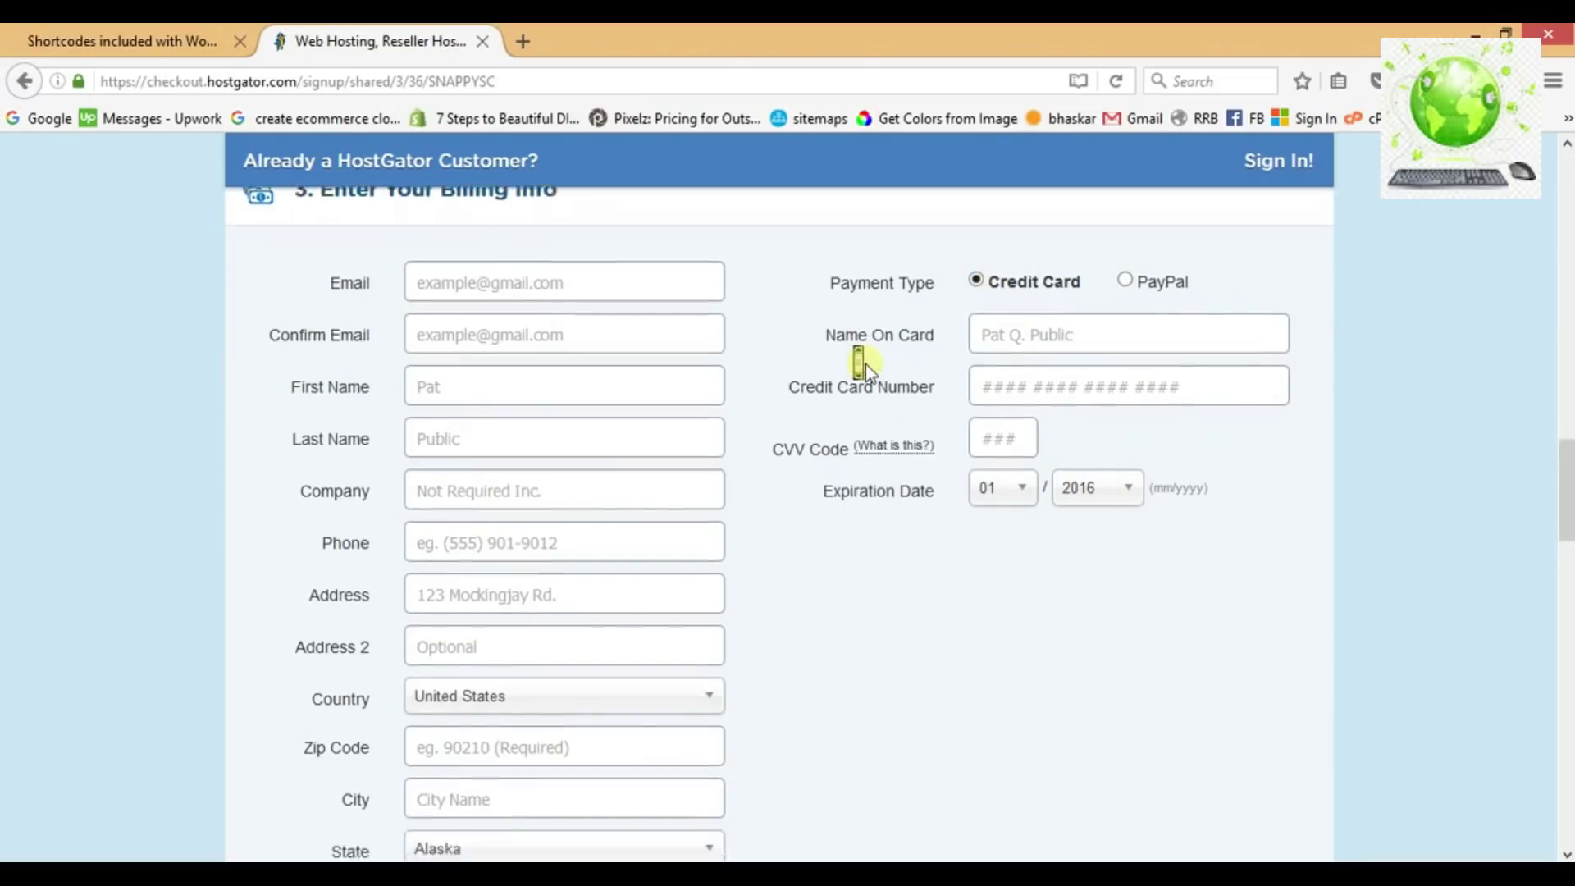
{"action": "scroll", "coordinate": [865, 364], "scroll_direction": "down", "scroll_amount": 4}
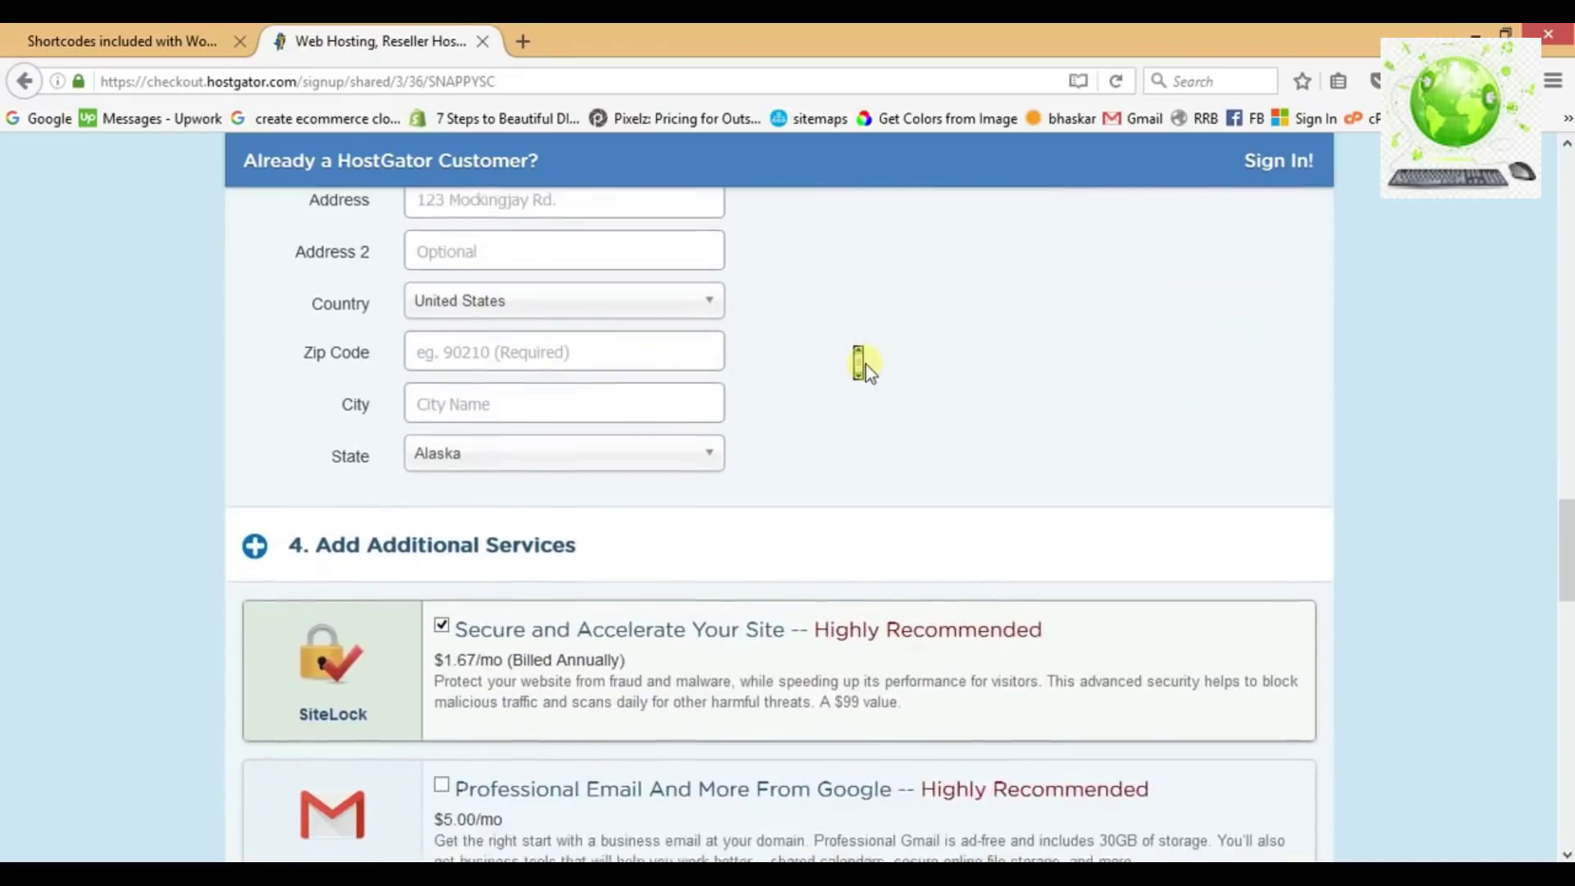
{"action": "scroll", "coordinate": [865, 365], "scroll_direction": "down", "scroll_amount": 2}
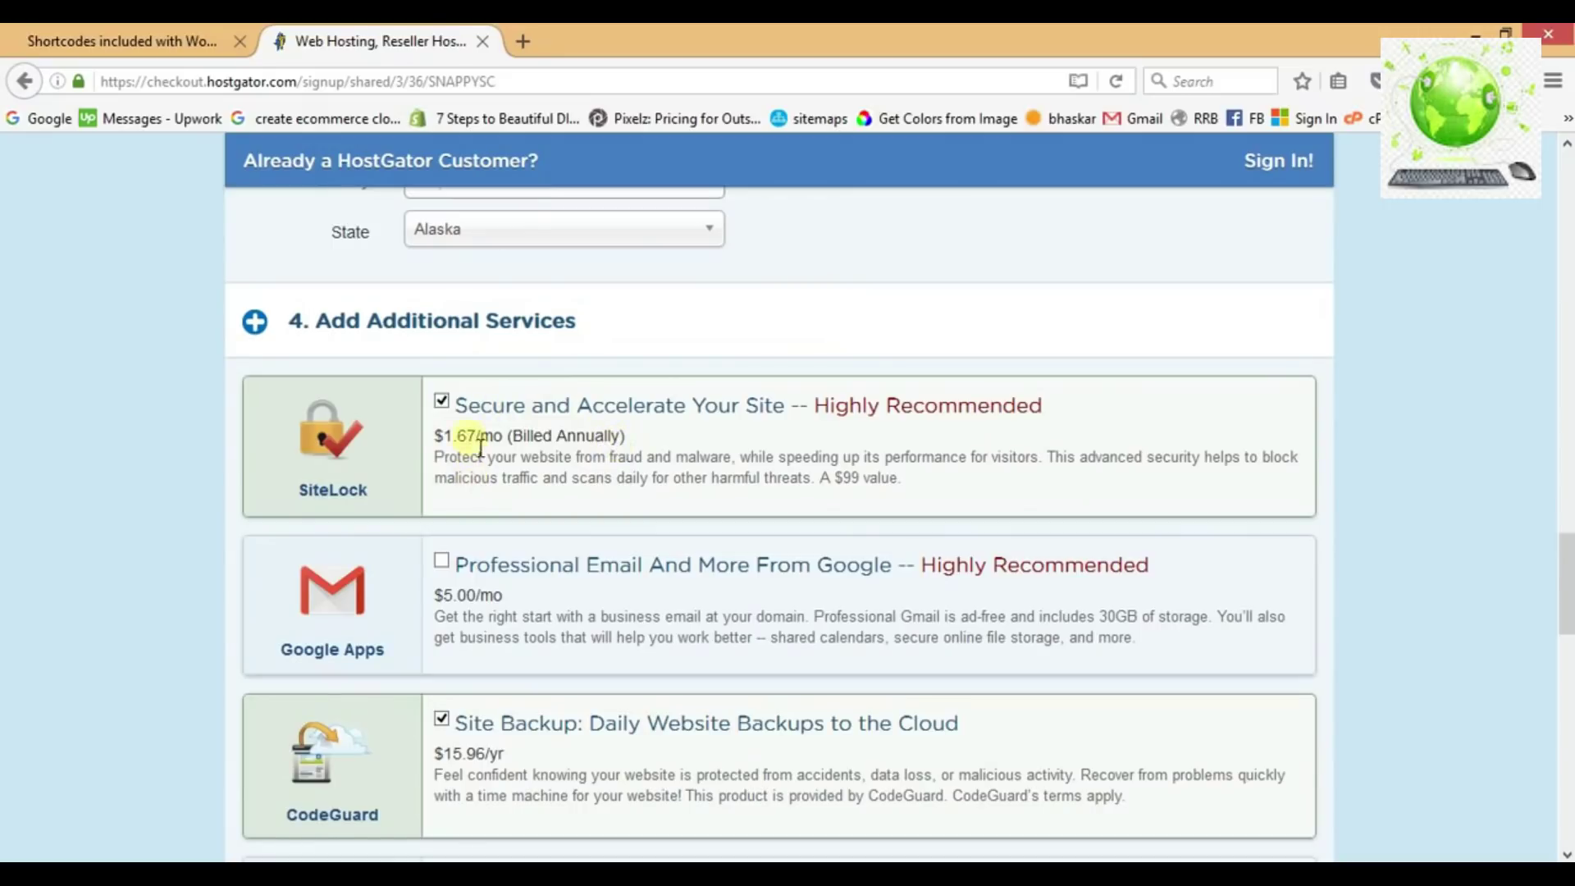
{"action": "left_click", "coordinate": [442, 402]}
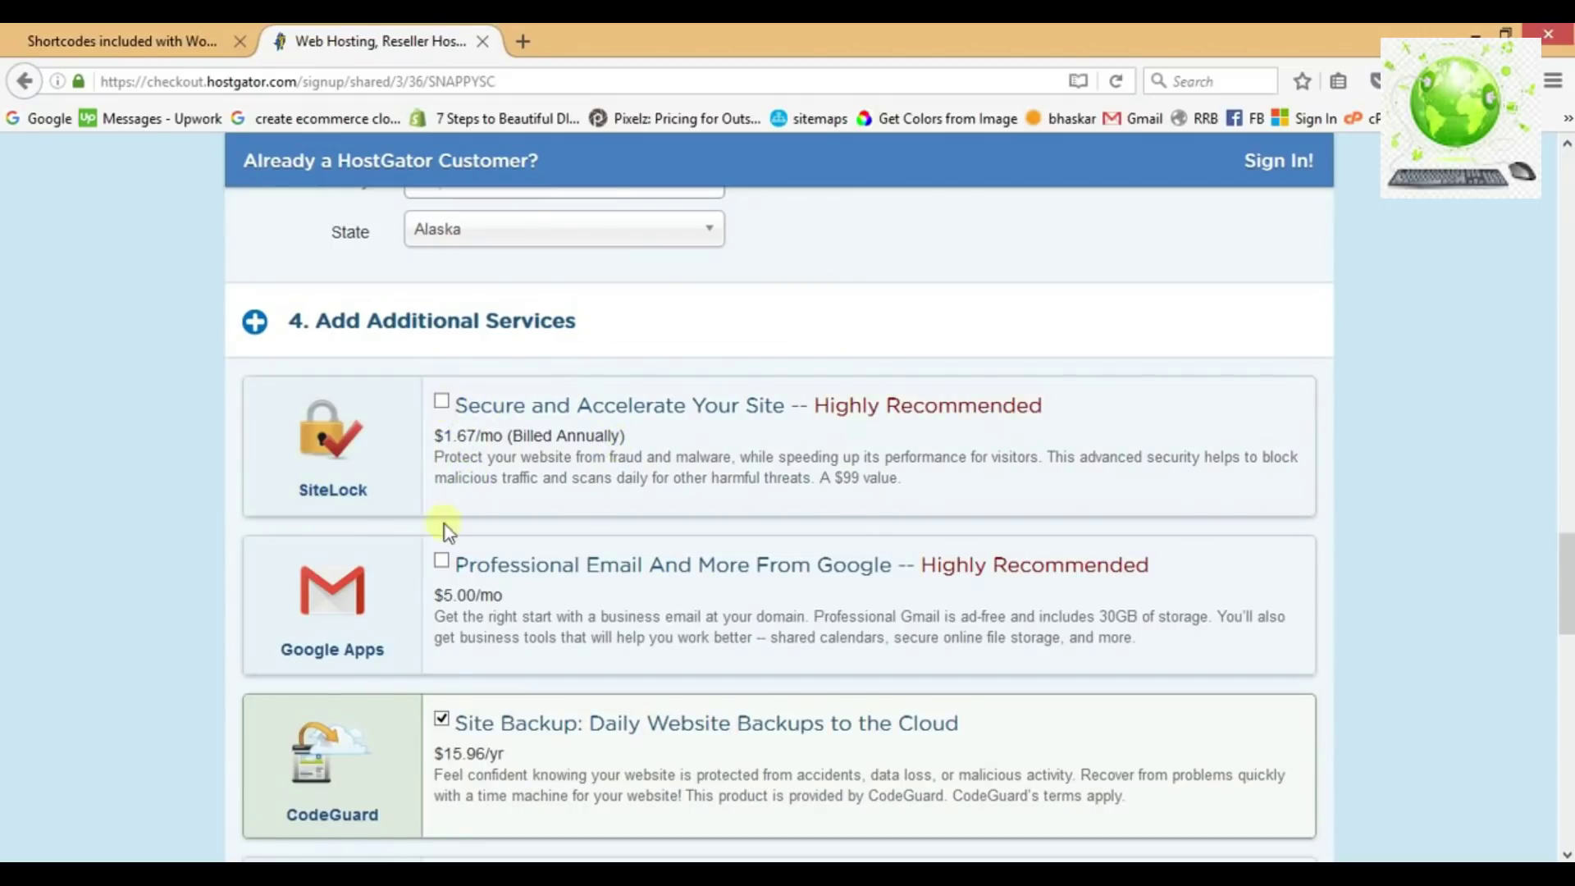
{"action": "left_click", "coordinate": [442, 720]}
{"action": "scroll", "coordinate": [553, 632], "scroll_direction": "down", "scroll_amount": 3}
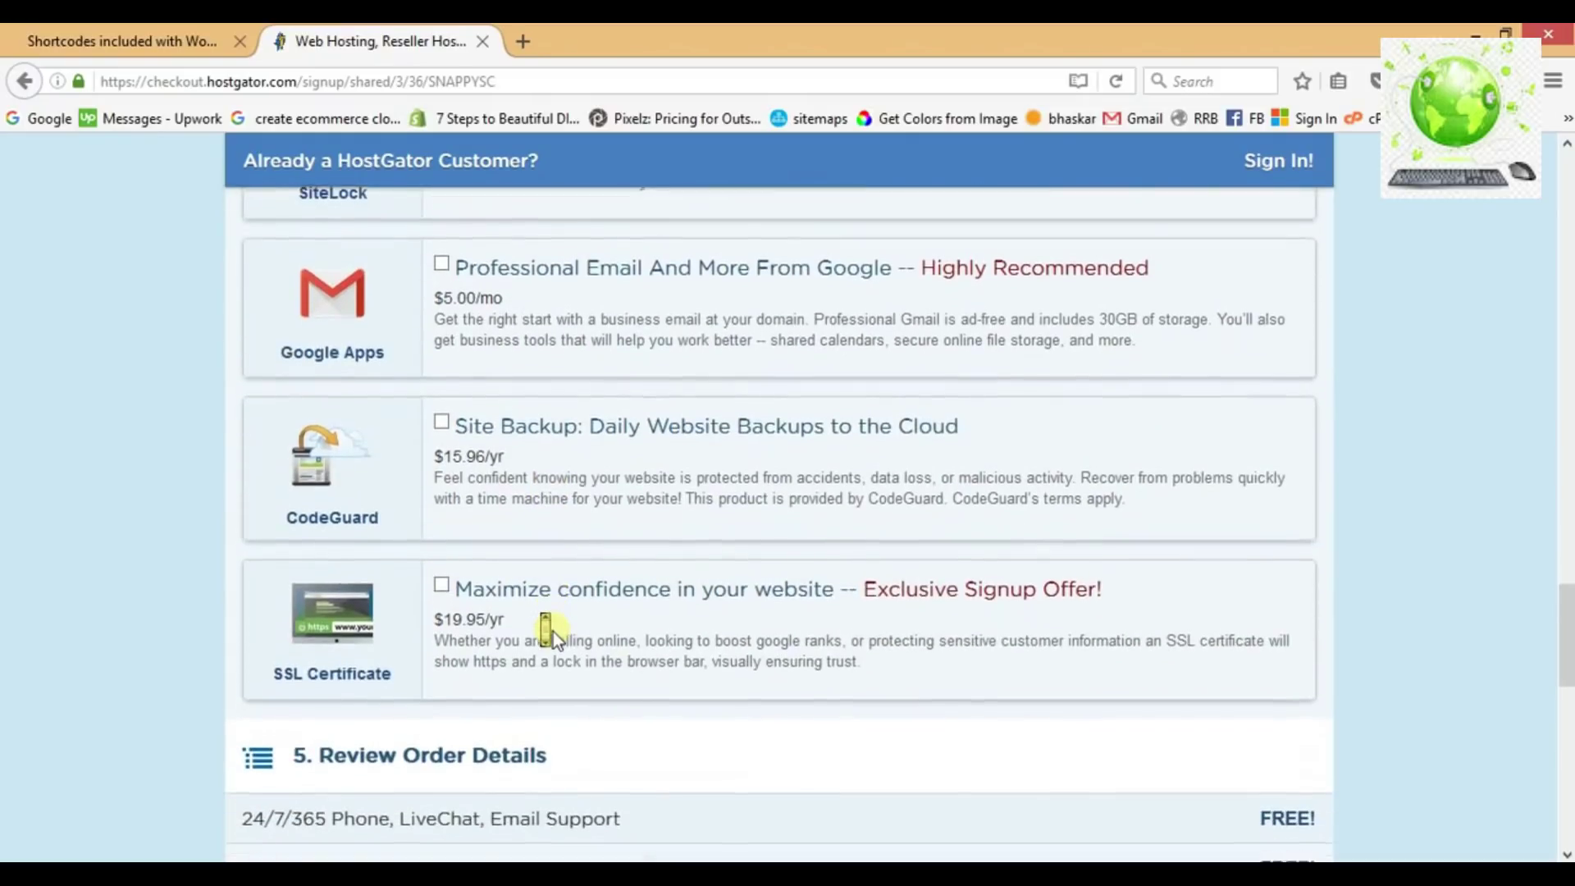
{"action": "scroll", "coordinate": [553, 632], "scroll_direction": "down", "scroll_amount": 3}
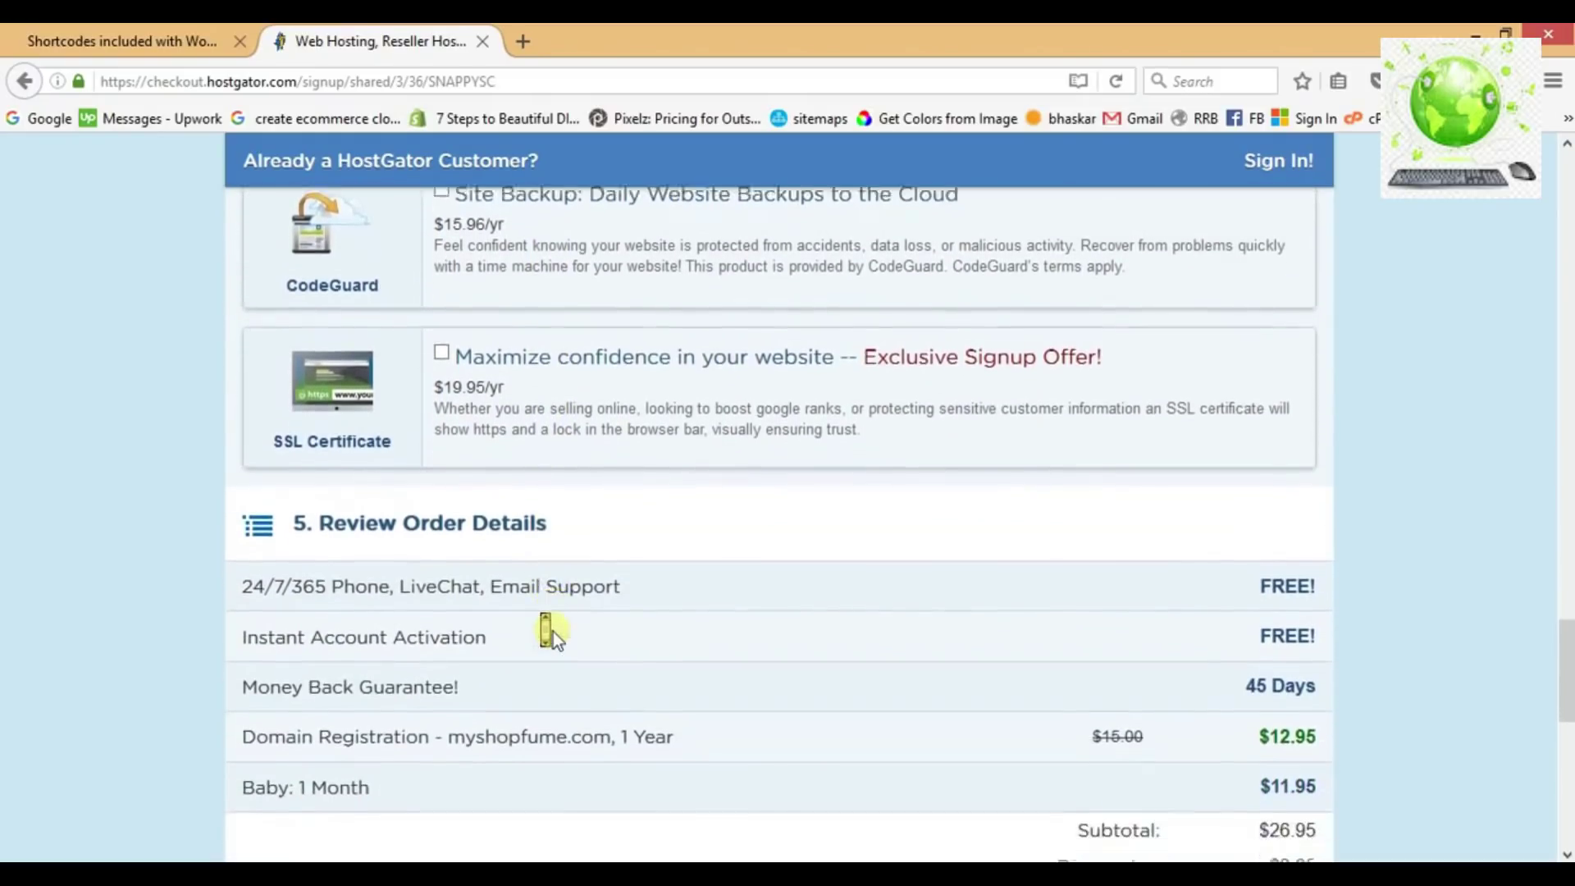
{"action": "scroll", "coordinate": [553, 632], "scroll_direction": "down", "scroll_amount": 3}
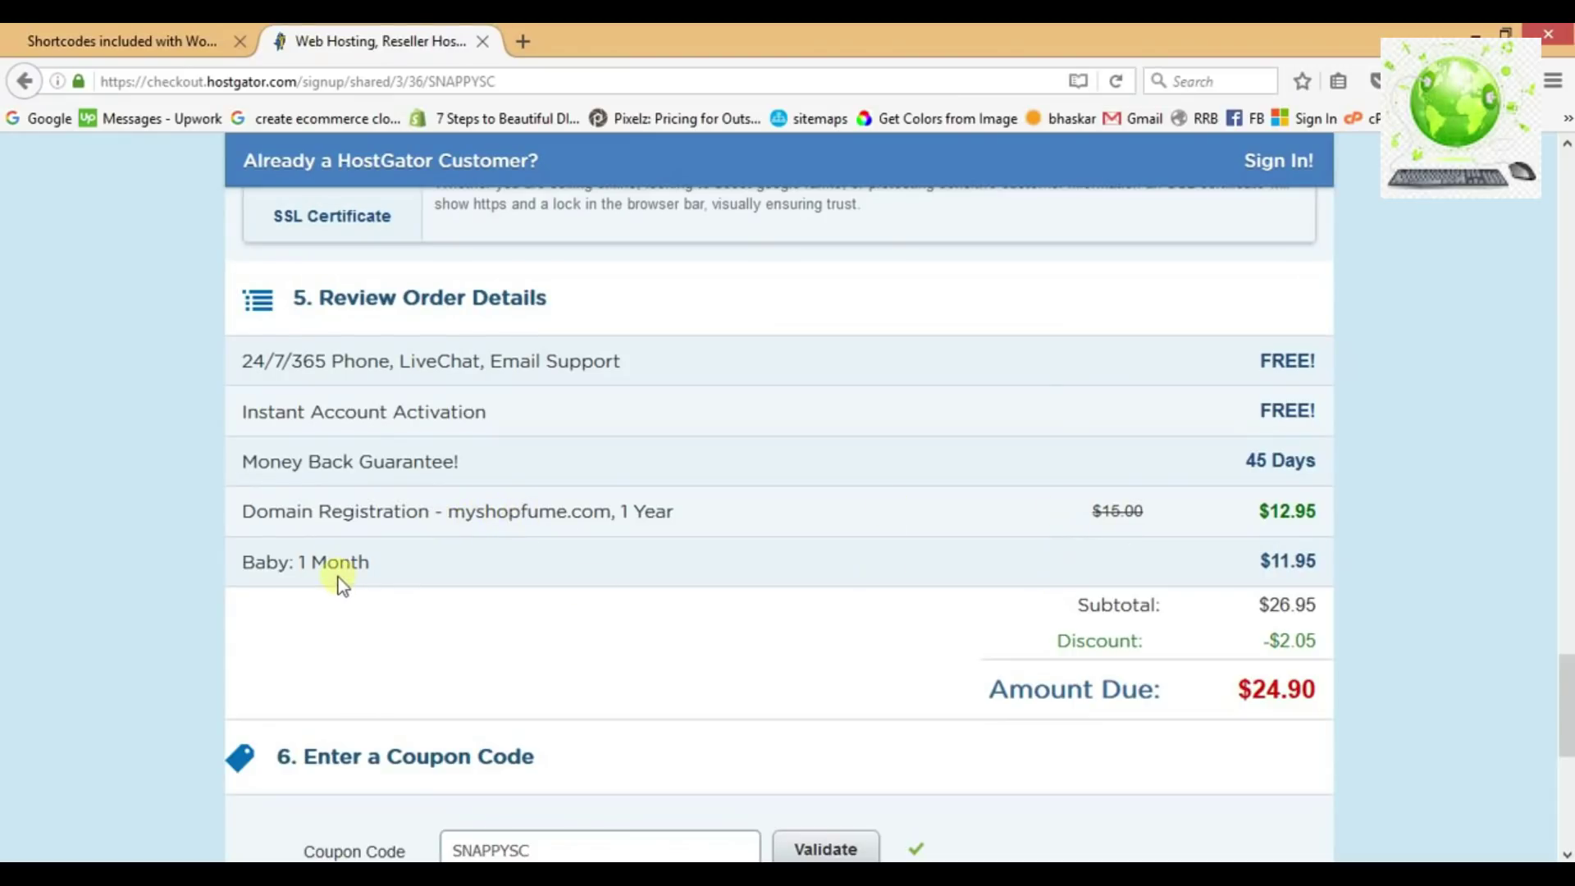
Replace the existing coupon code with 1PENNYHOST and validate it.
{"action": "scroll", "coordinate": [864, 604], "scroll_direction": "down", "scroll_amount": 3}
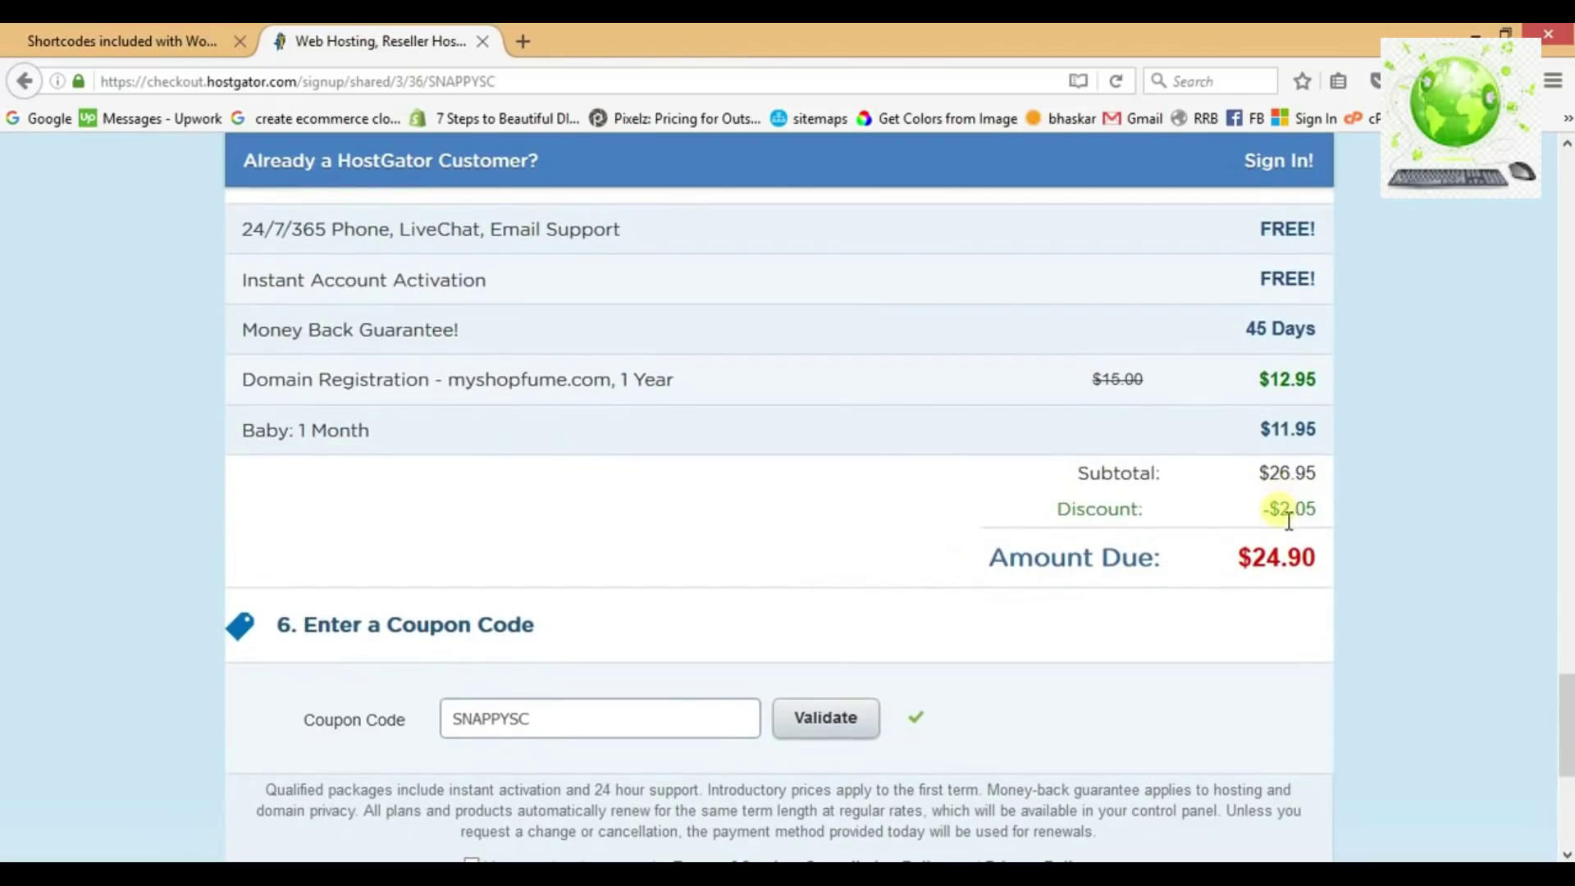
{"action": "left_click_drag", "start_coordinate": [1279, 511], "coordinate": [1326, 516]}
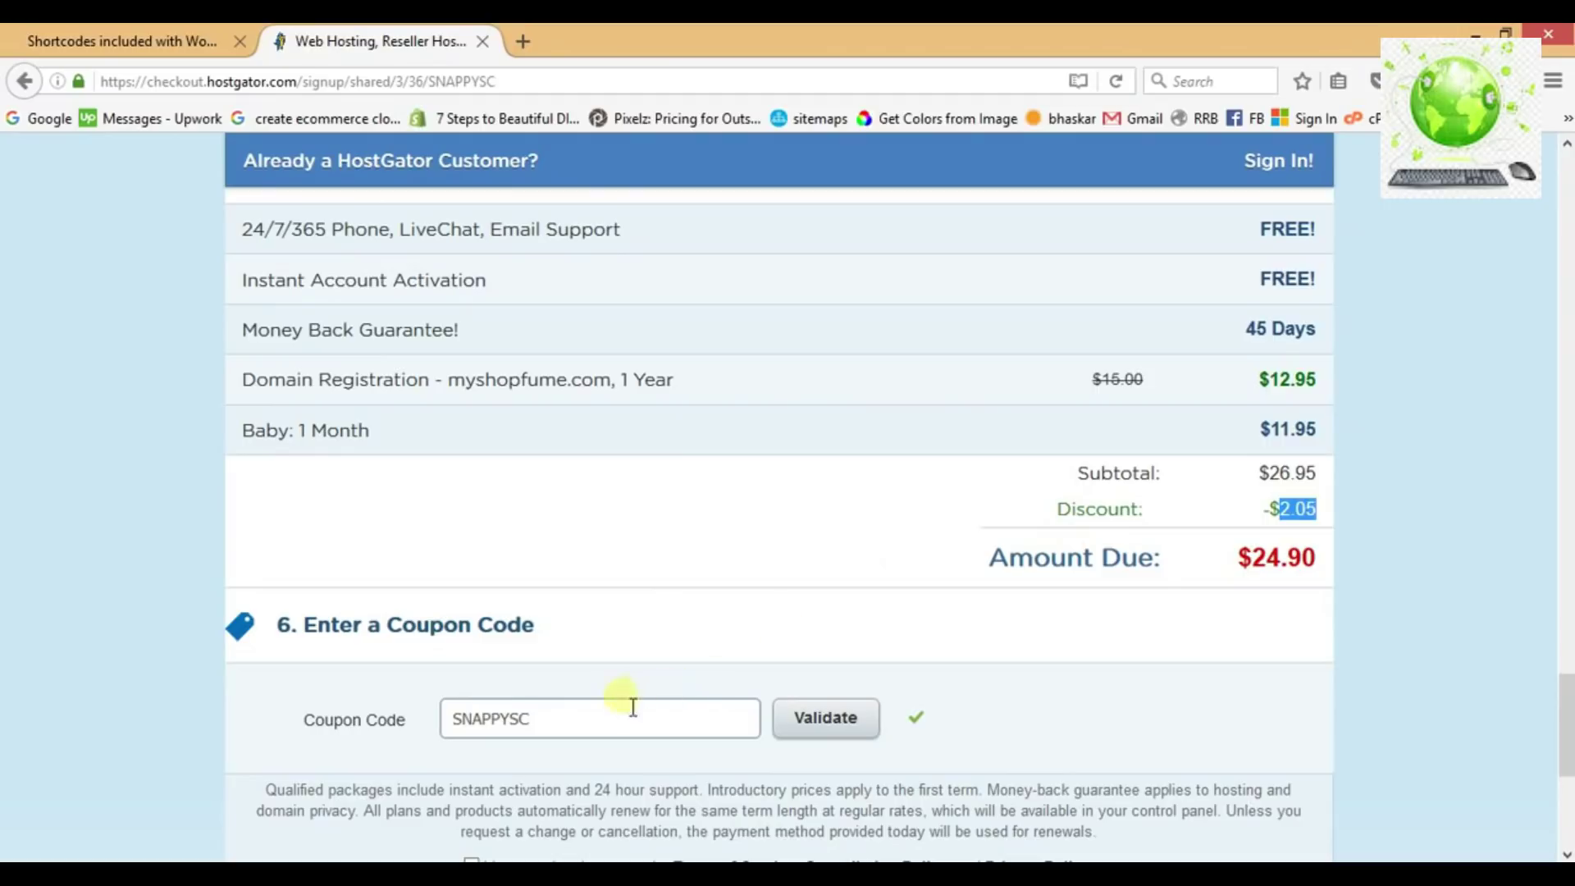
{"action": "left_click", "coordinate": [611, 727]}
{"action": "key", "text": "BackSpace"}
{"action": "key", "text": "BackSpace"}
{"action": "key", "text": "BackSpace"}
{"action": "key", "text": "BackSpace"}
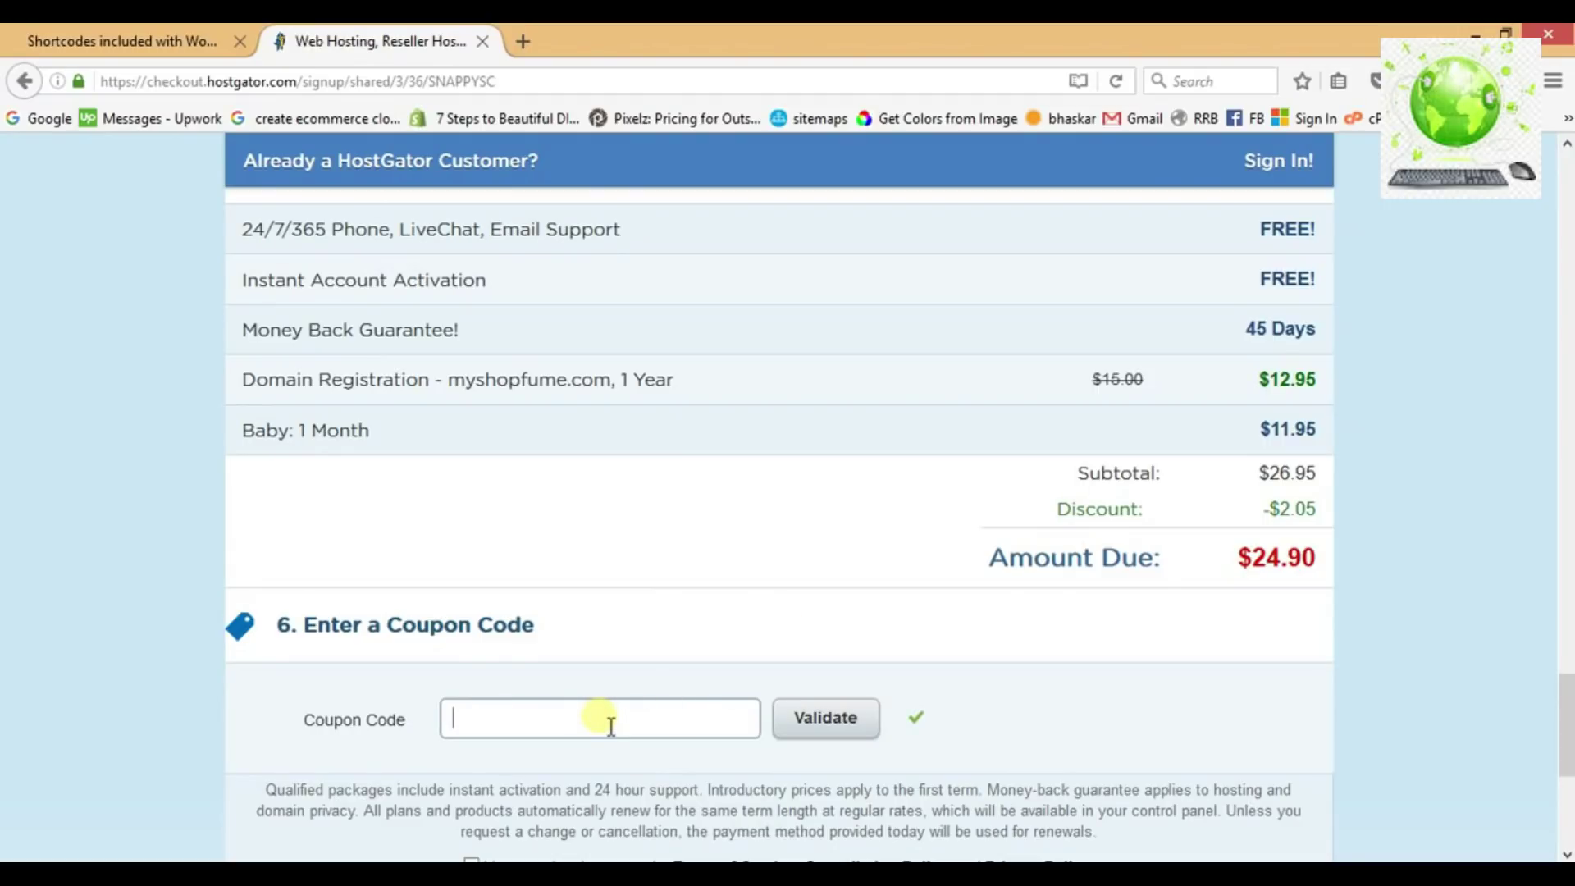
{"action": "type", "text": "1PENNYHOST"}
{"action": "left_click", "coordinate": [830, 729]}
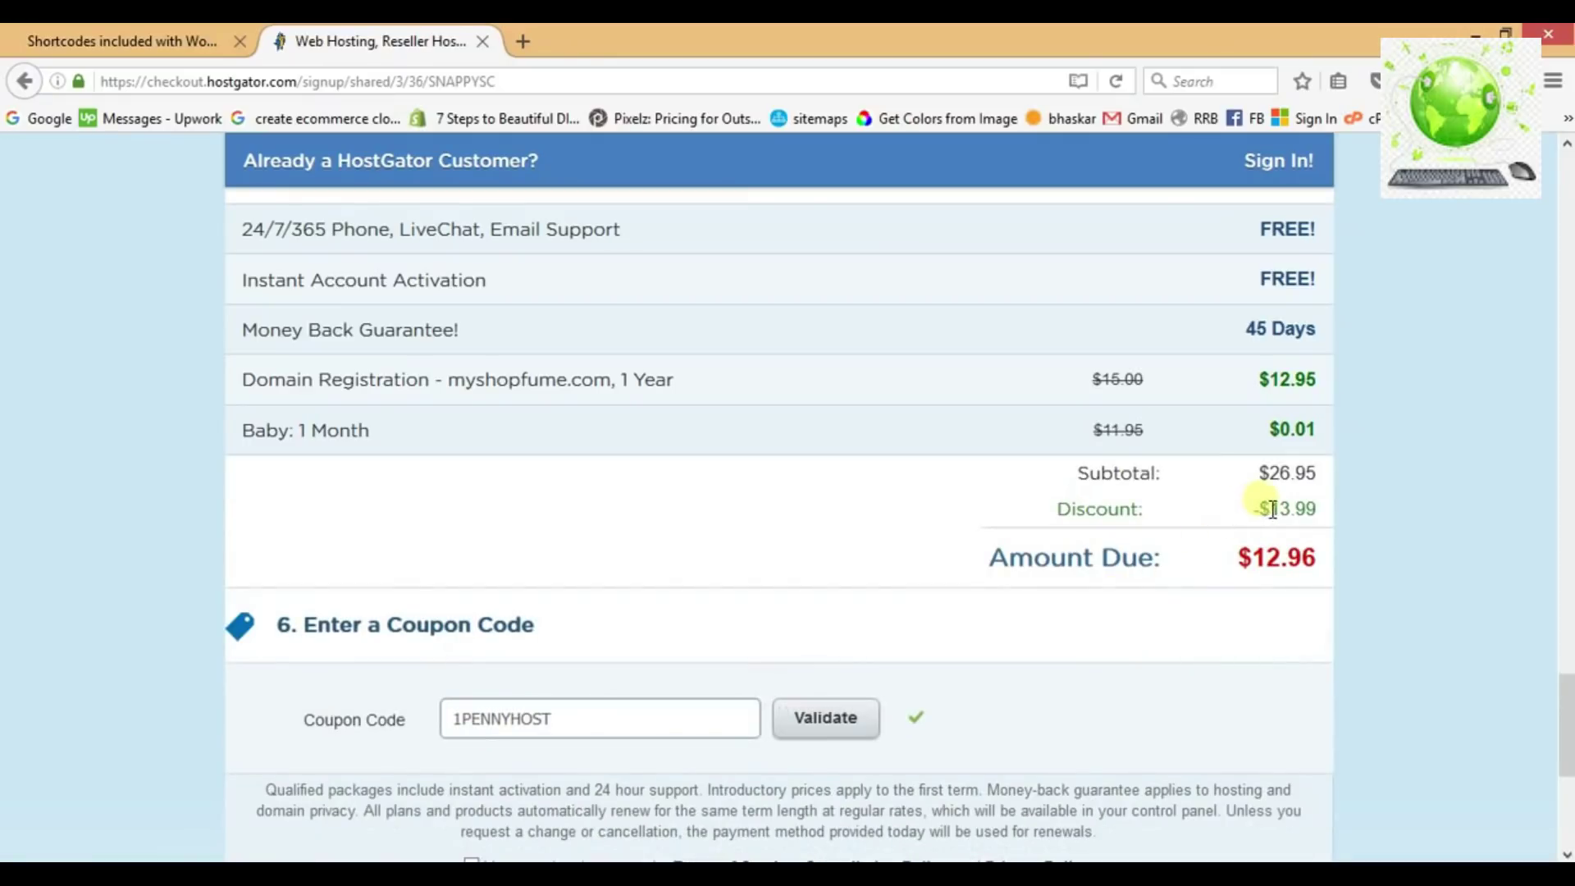
Check the new $13.99 discount and agree to the terms of service.
{"action": "left_click_drag", "start_coordinate": [1282, 517], "coordinate": [1323, 517]}
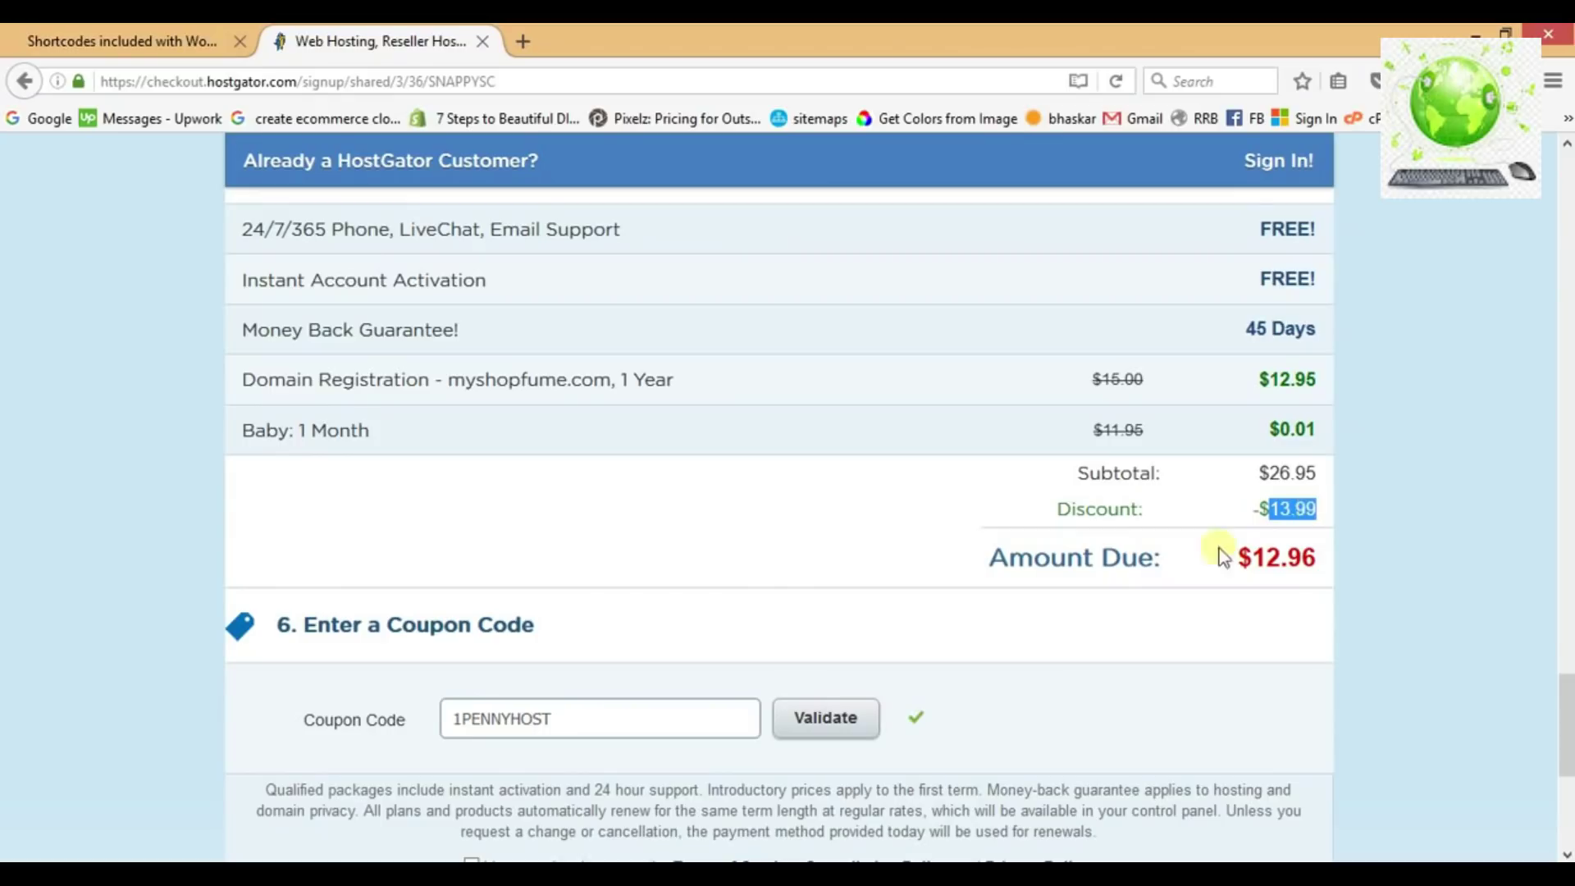
{"action": "left_click", "coordinate": [1052, 640]}
{"action": "scroll", "coordinate": [1050, 636], "scroll_direction": "down", "scroll_amount": 3}
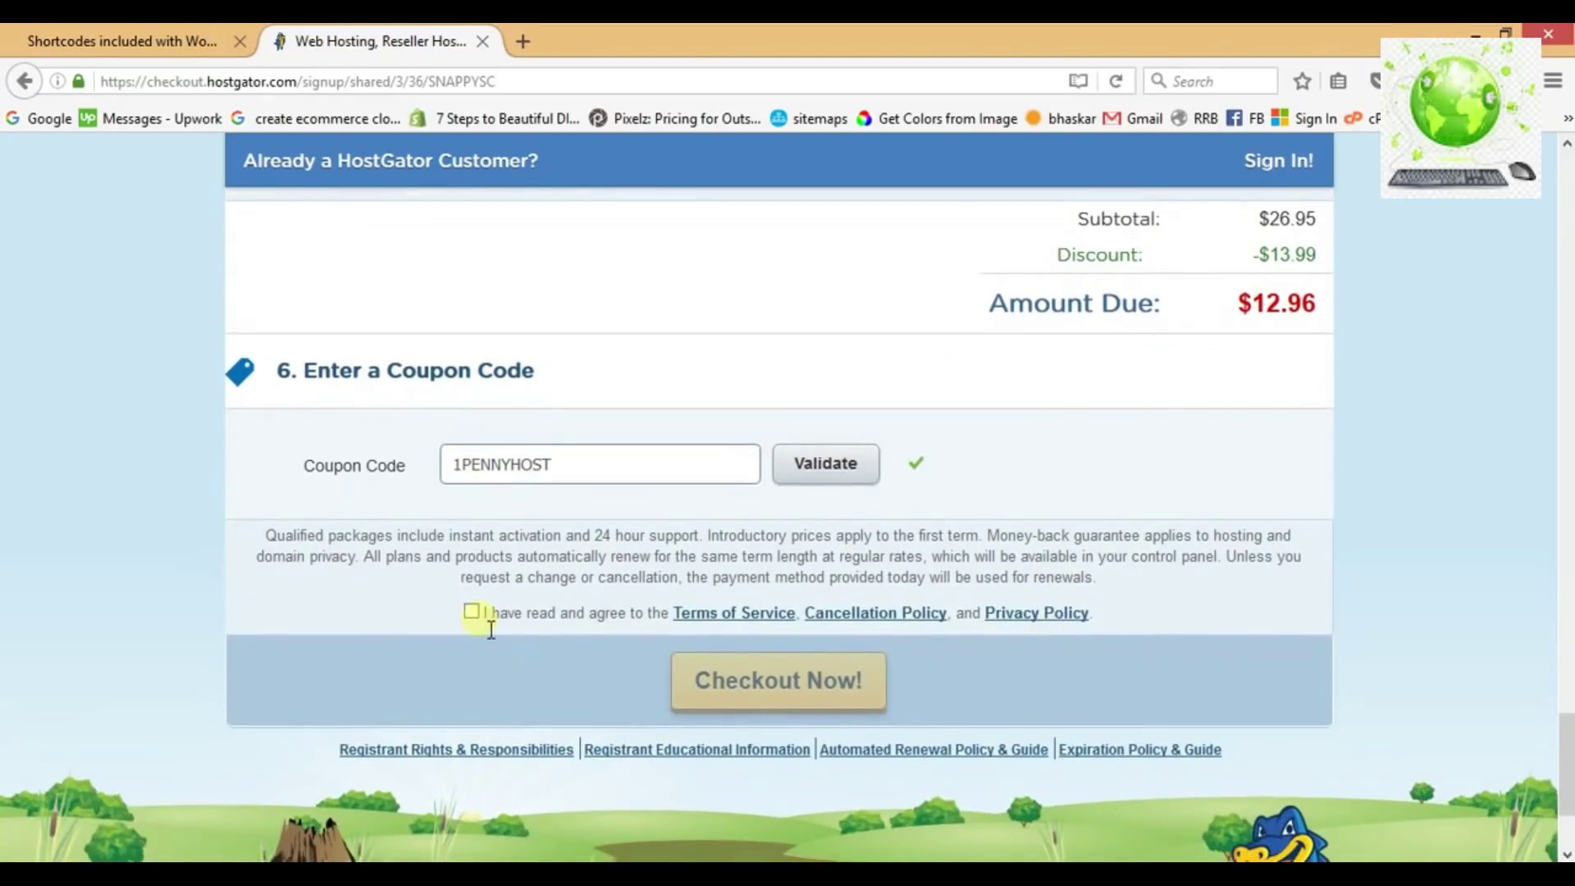
{"action": "left_click", "coordinate": [472, 612]}
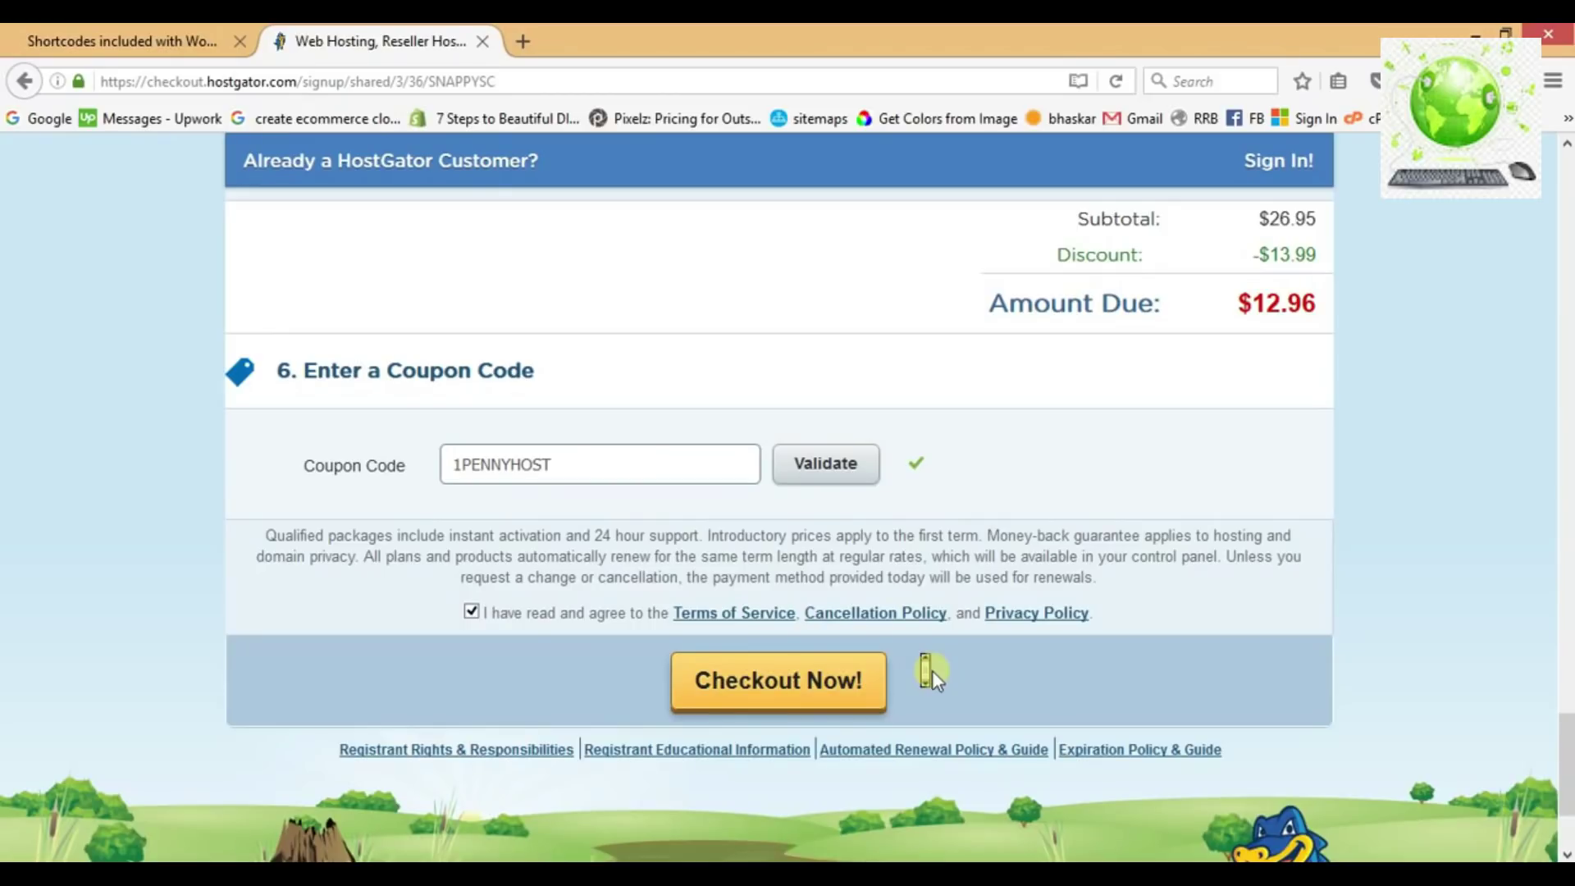
{"action": "scroll", "coordinate": [932, 671], "scroll_direction": "up", "scroll_amount": 6}
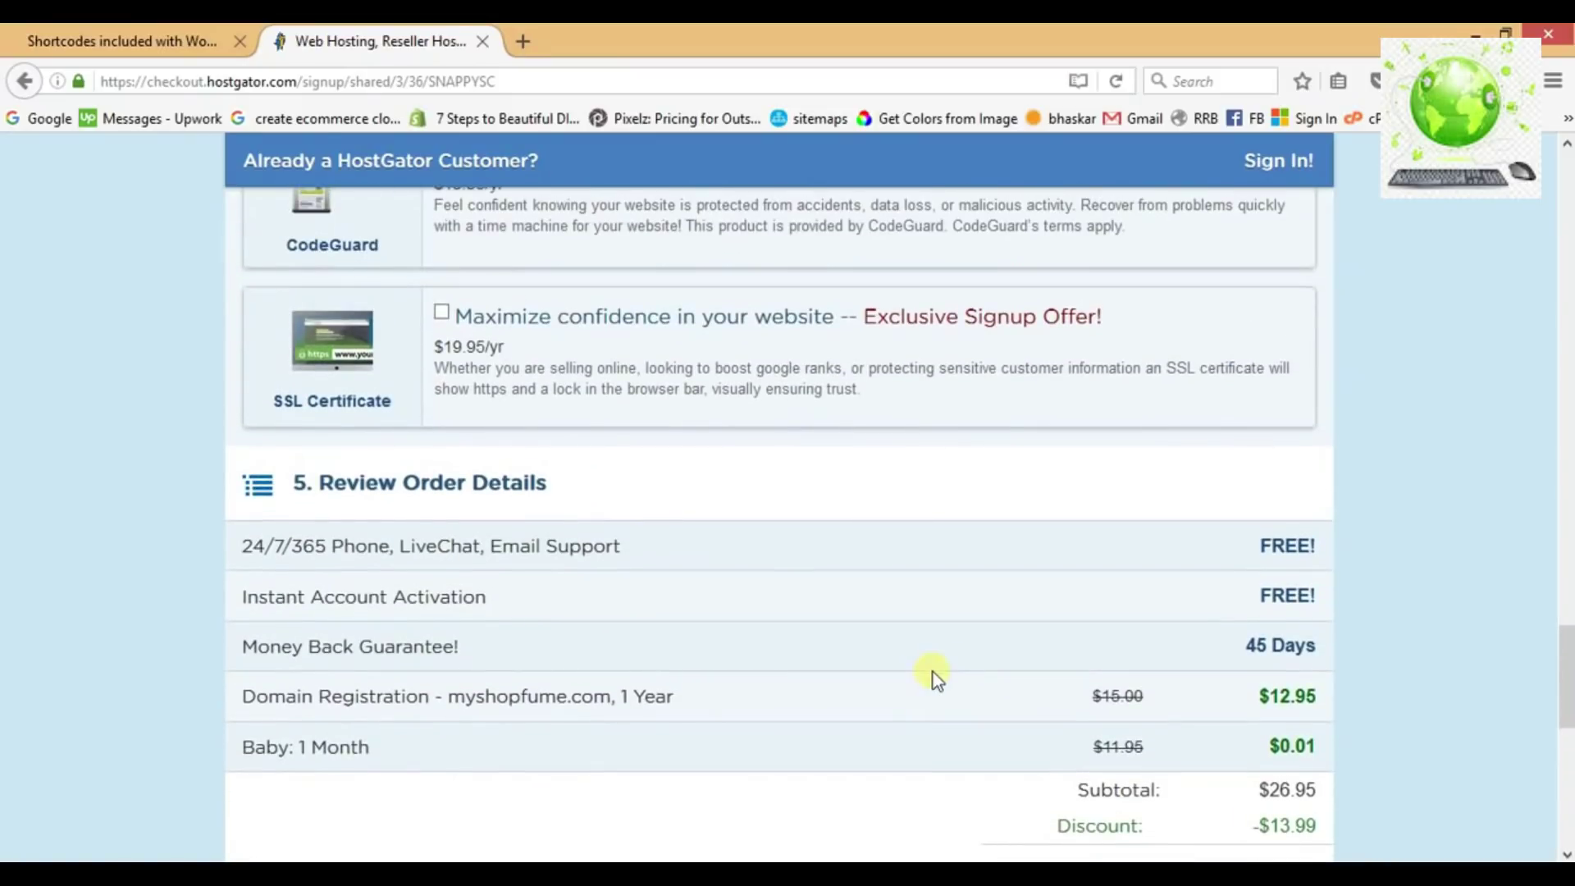
{"action": "scroll", "coordinate": [936, 674], "scroll_direction": "down", "scroll_amount": 6}
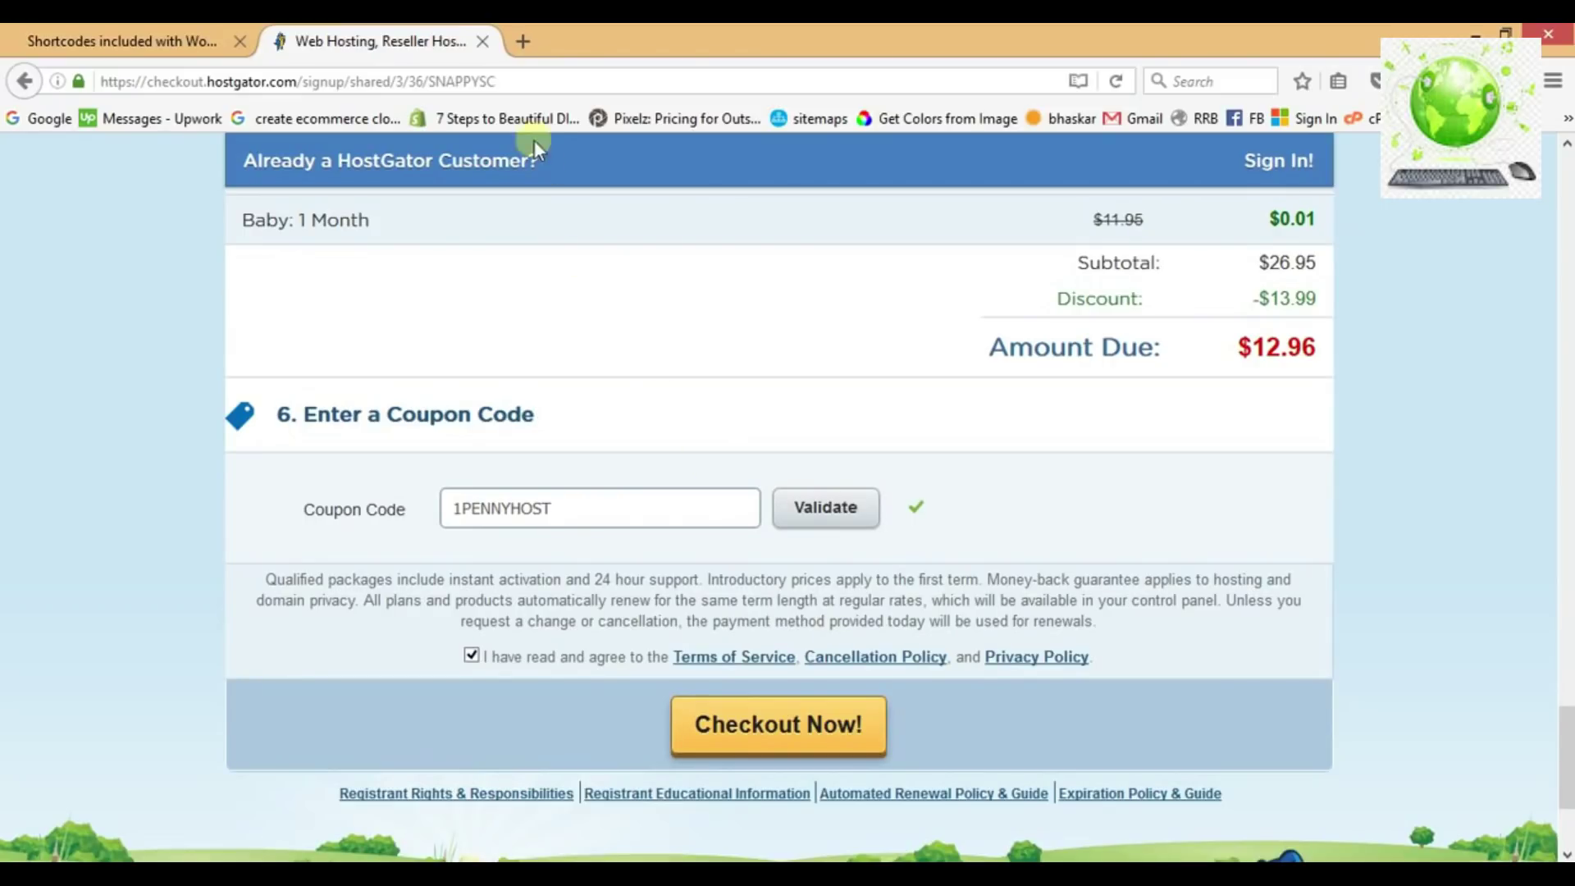
In a new tab, log in to cPanel at govmine.com/cpanel with the saved credentials.
{"action": "left_click", "coordinate": [522, 43]}
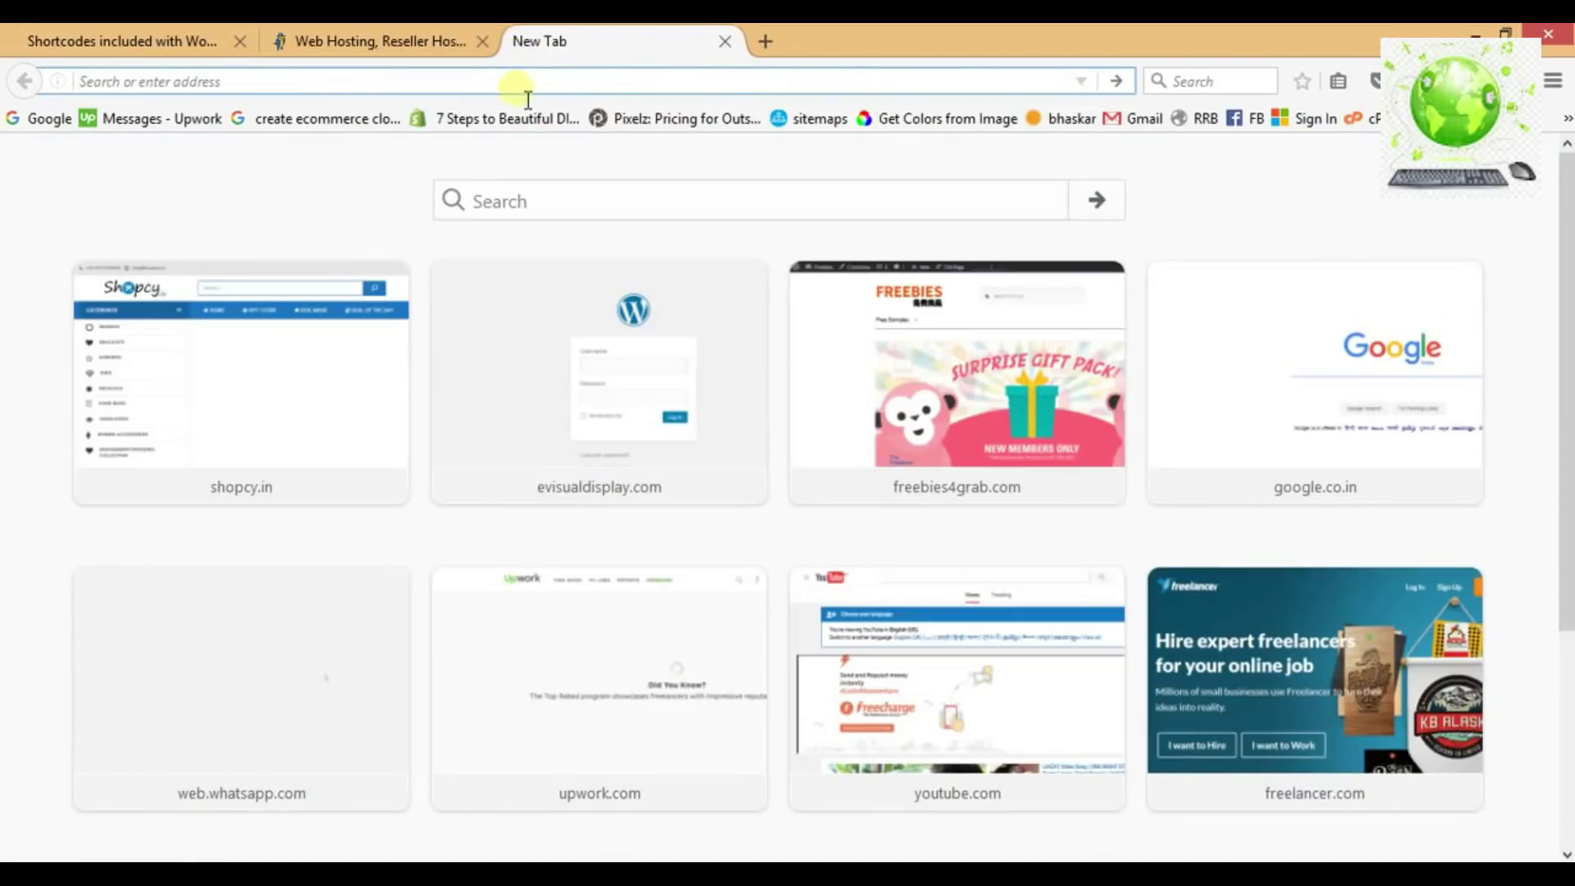
{"action": "type", "text": "govmine.com/"}
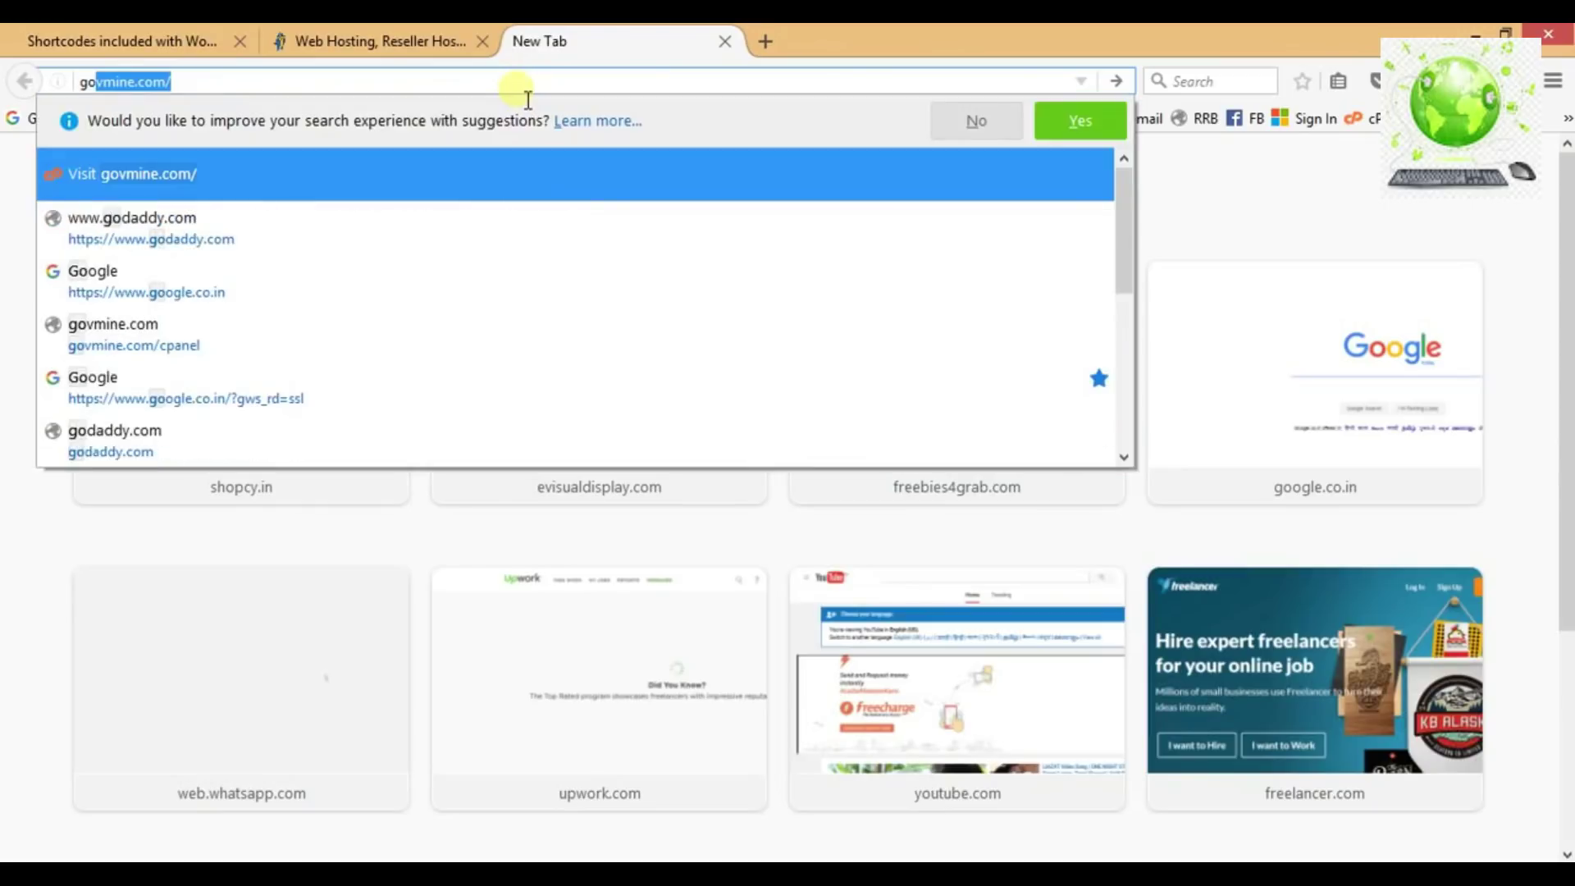
{"action": "key", "text": "Right"}
{"action": "type", "text": "c"}
{"action": "key", "text": "Right"}
{"action": "key", "text": "Return"}
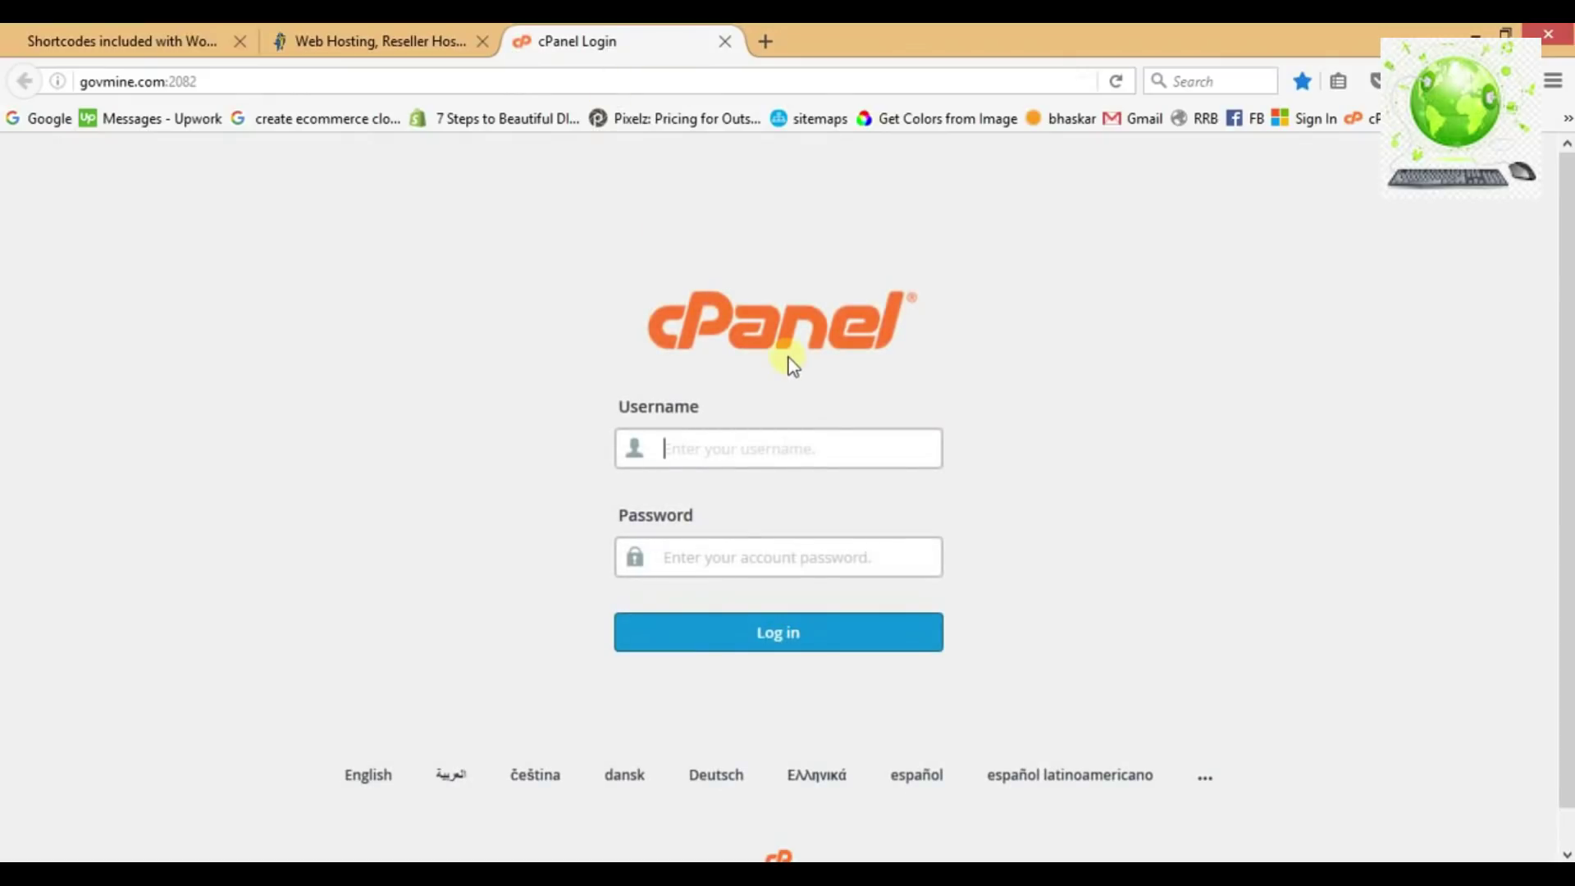
{"action": "type", "text": "g"}
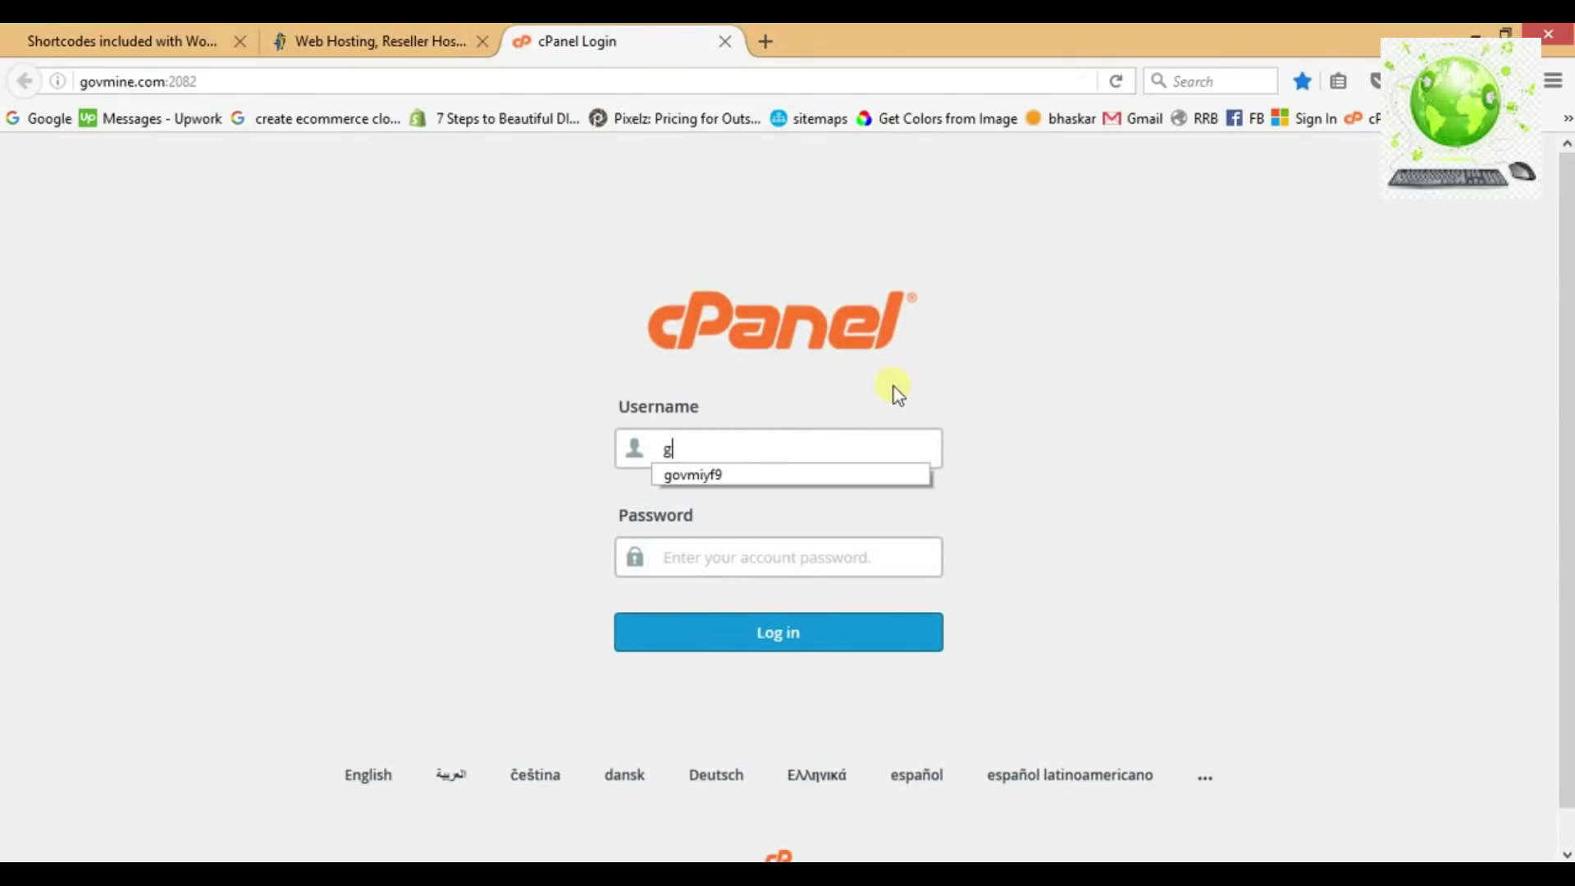
{"action": "key", "text": "Down"}
{"action": "key", "text": "Return"}
{"action": "left_click", "coordinate": [793, 634]}
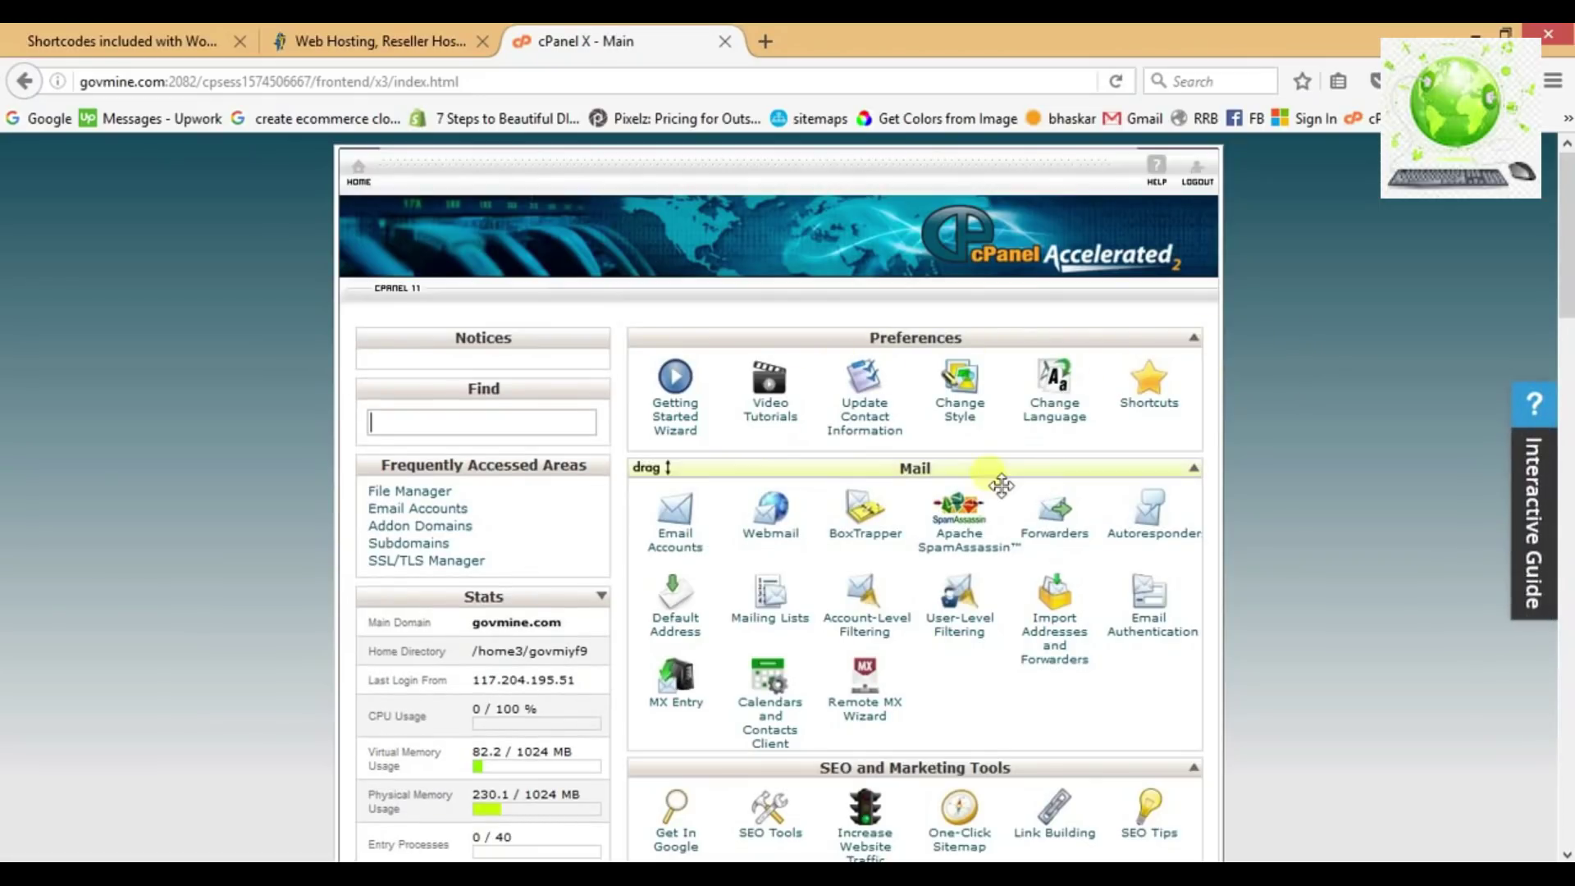
Scroll to Softaculous Apps Installer and open WordPress.
{"action": "scroll", "coordinate": [1001, 479], "scroll_direction": "down", "scroll_amount": 8}
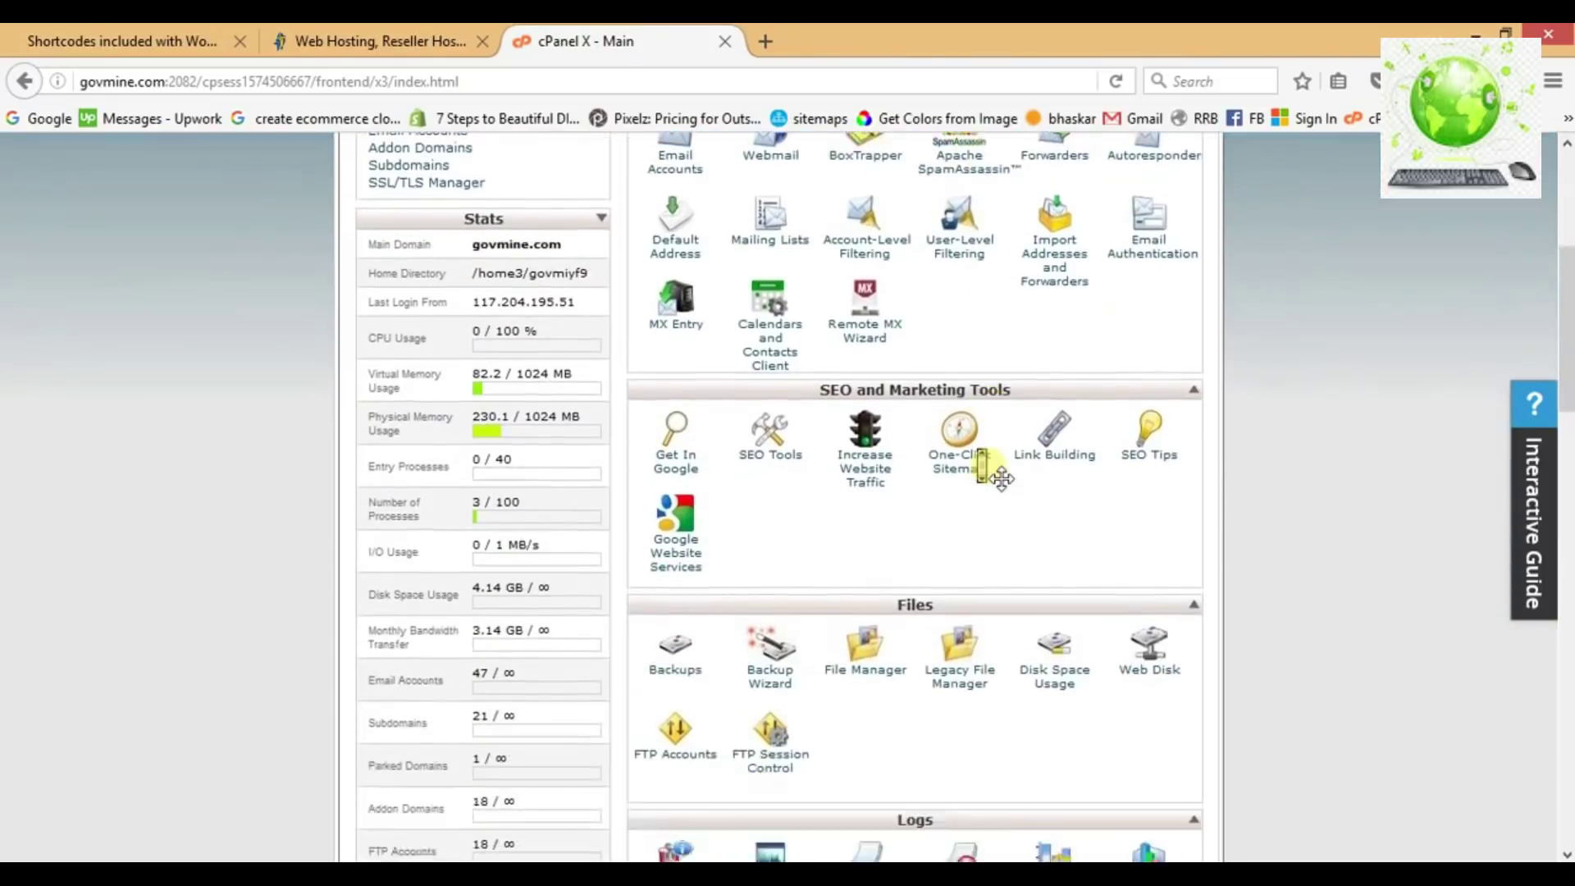
{"action": "scroll", "coordinate": [1001, 478], "scroll_direction": "down", "scroll_amount": 16}
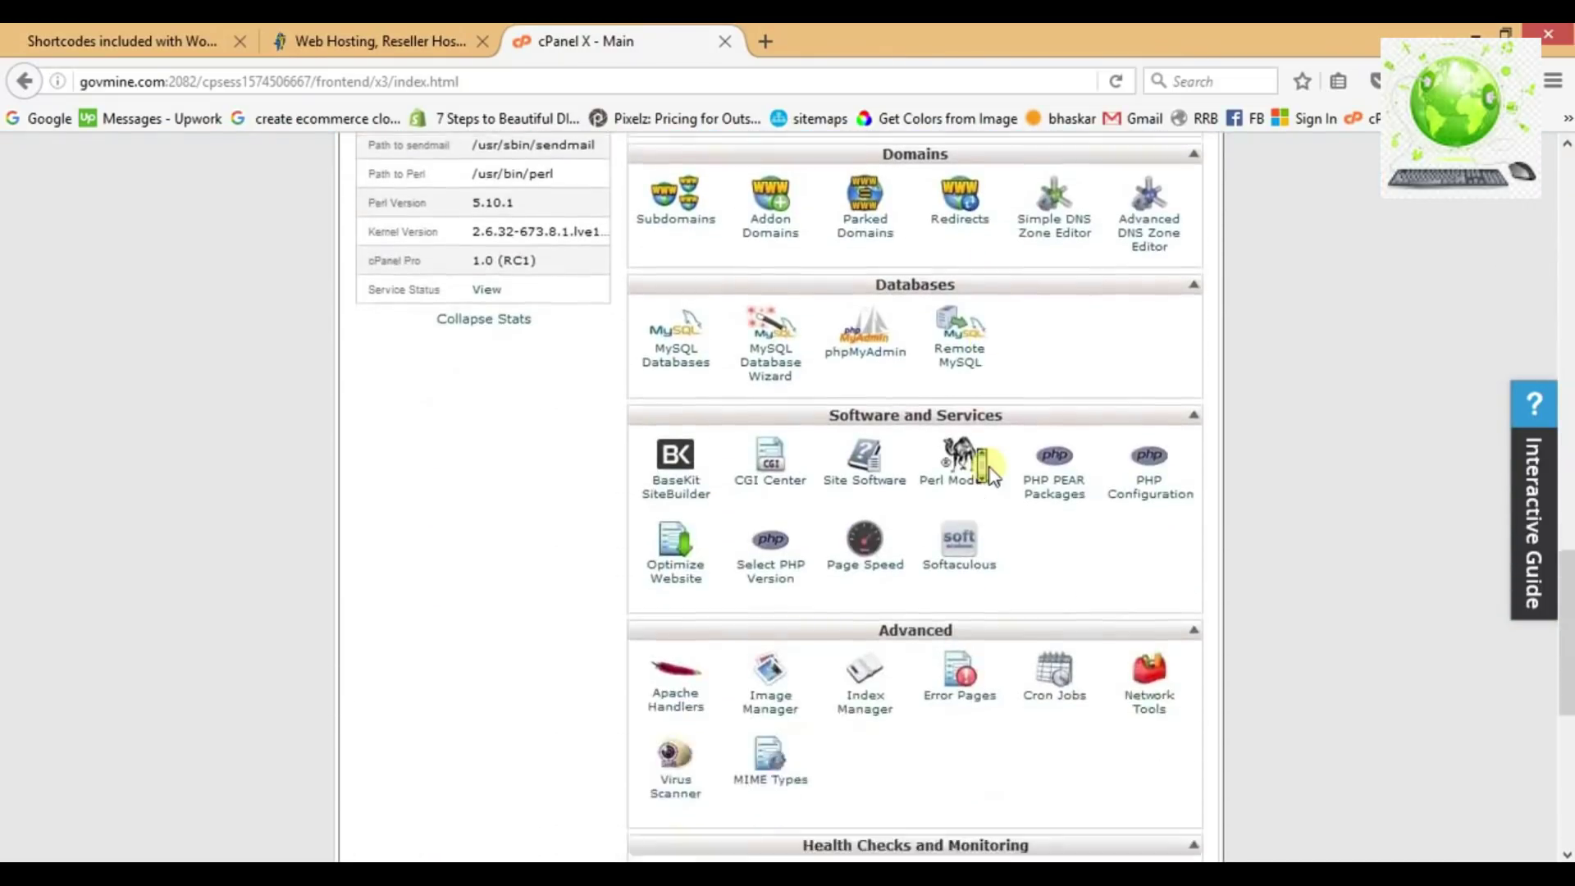
{"action": "scroll", "coordinate": [988, 471], "scroll_direction": "down", "scroll_amount": 2}
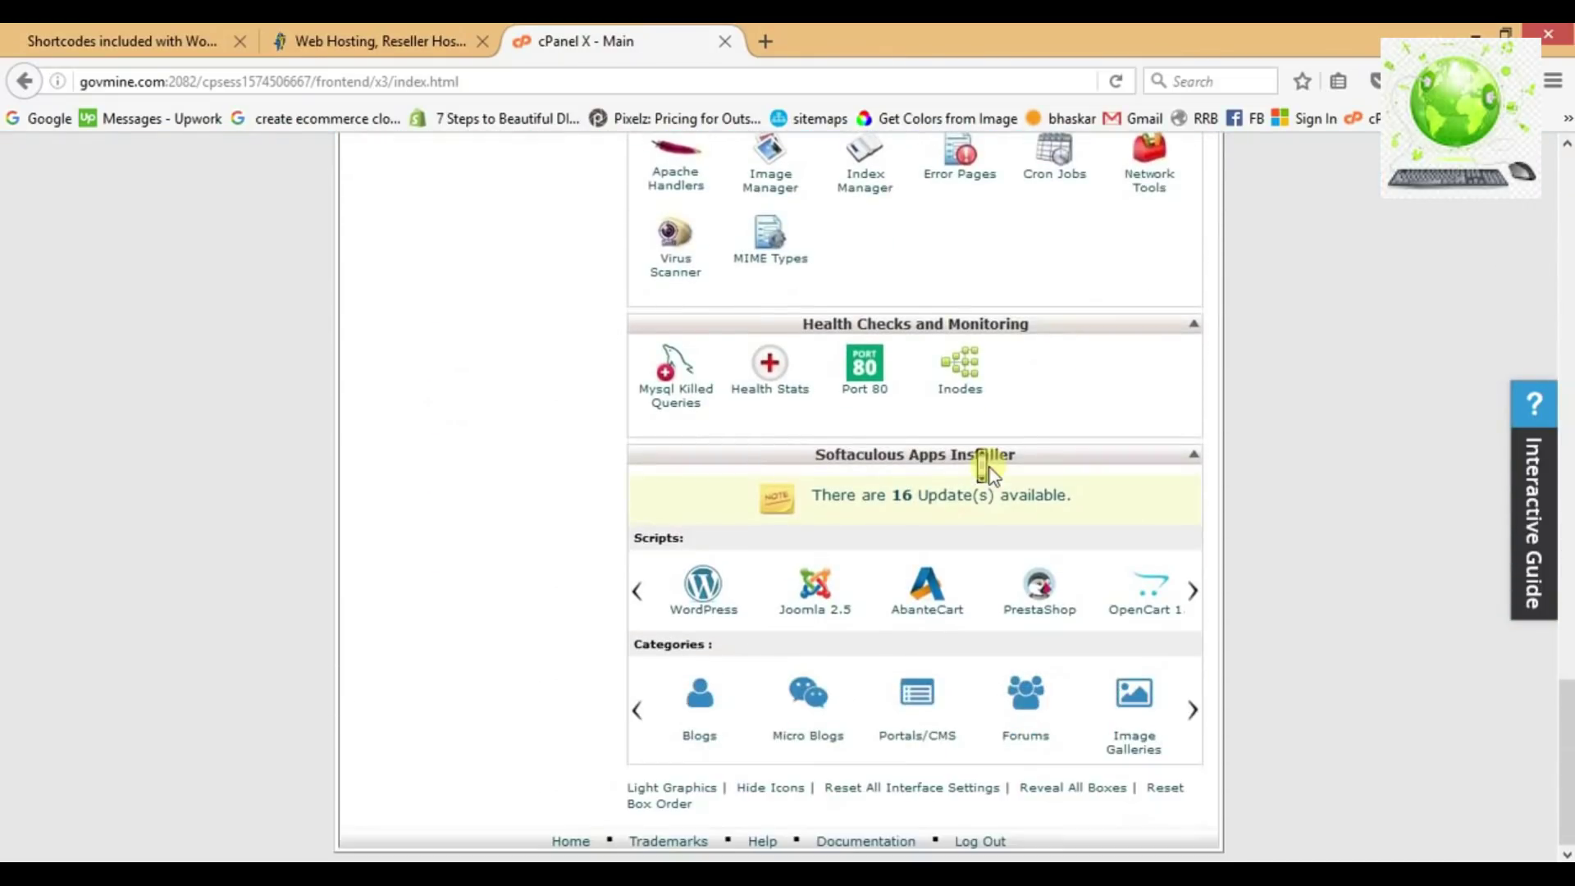
{"action": "left_click", "coordinate": [710, 601]}
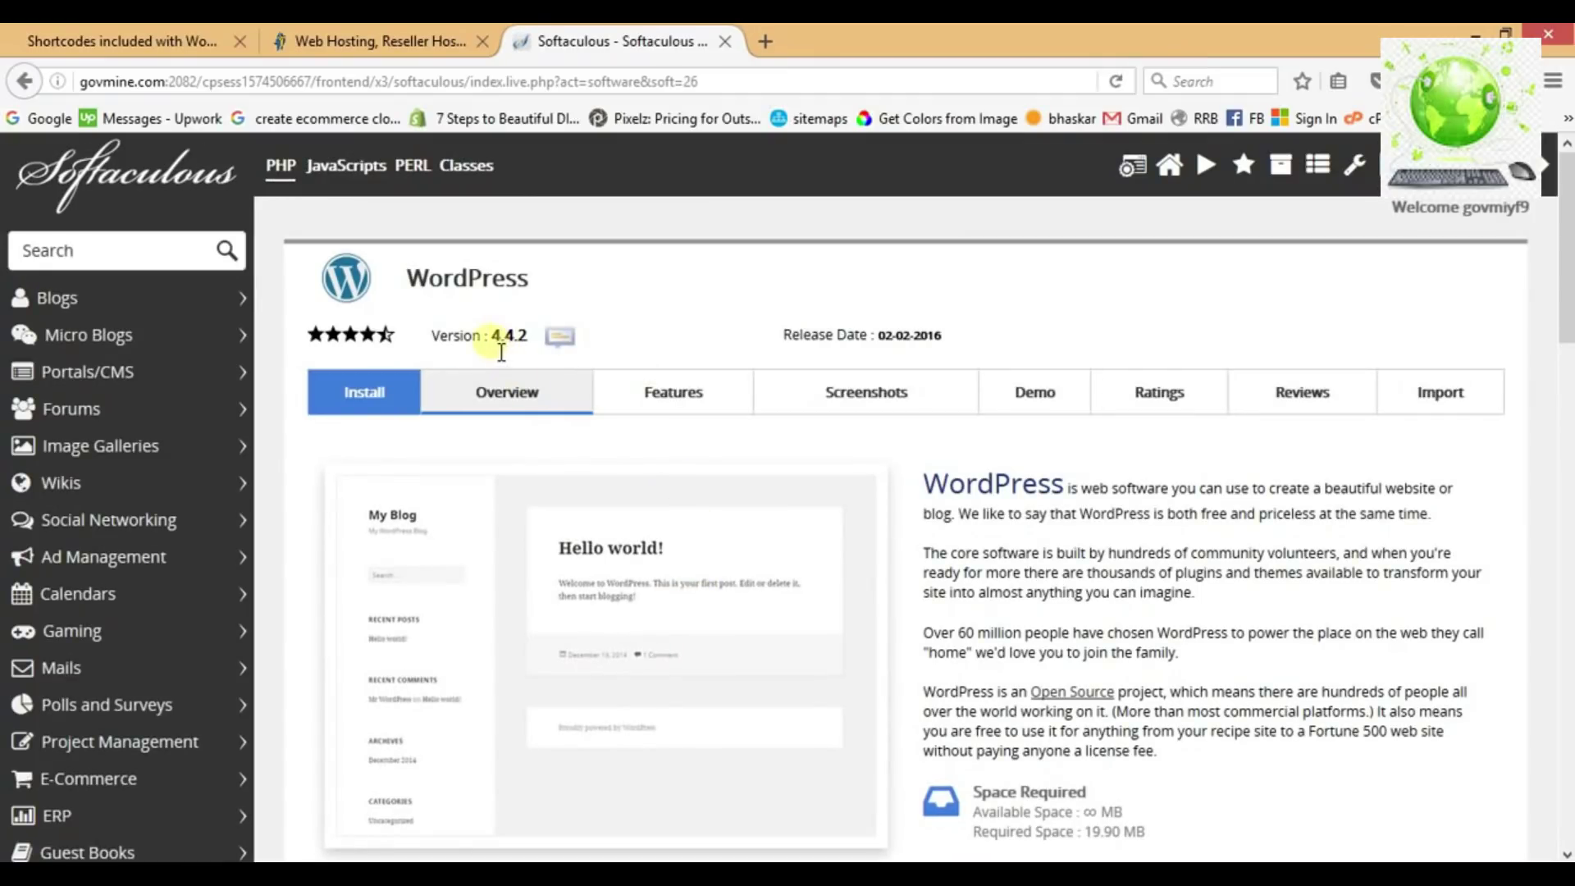
Open the WordPress 4.4.2 Install form and pick shopfume.com as the install domain.
{"action": "left_click_drag", "start_coordinate": [490, 348], "coordinate": [536, 348]}
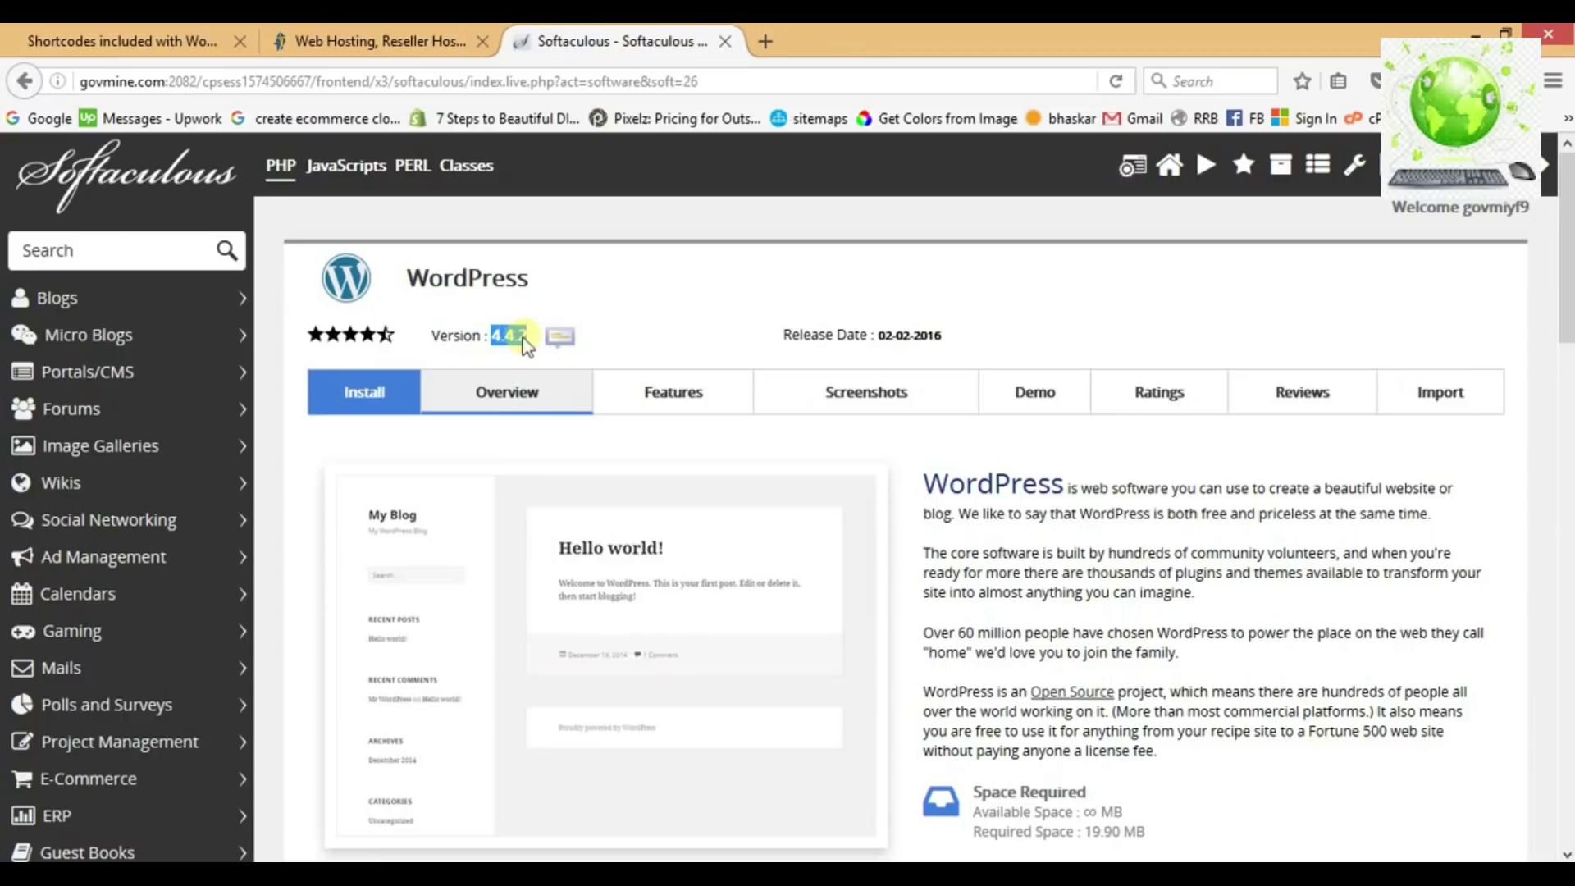
{"action": "left_click", "coordinate": [384, 392]}
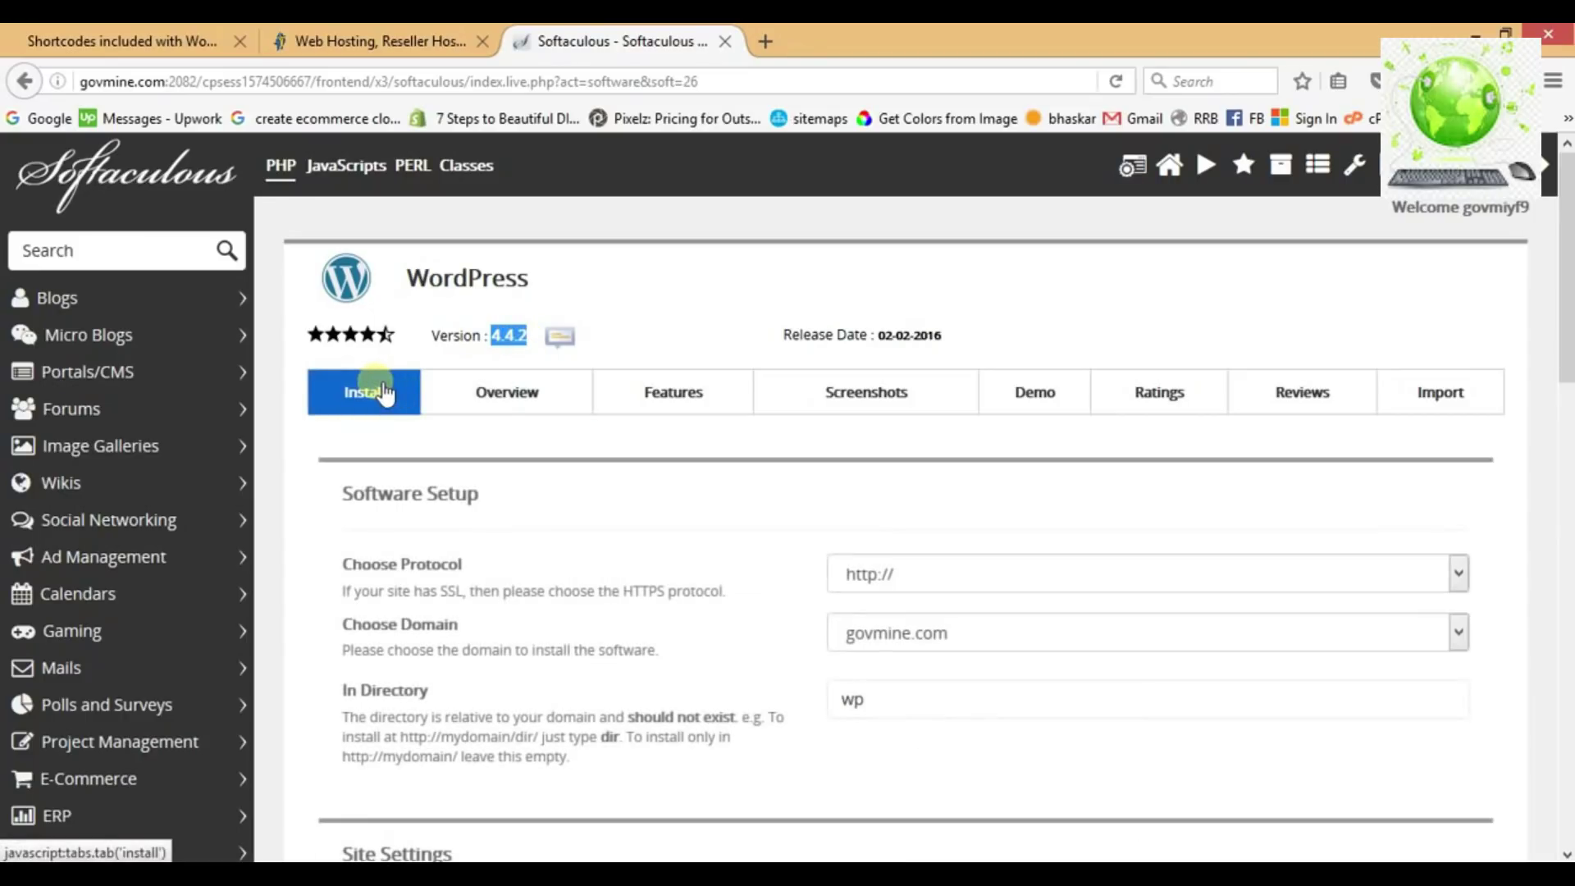
{"action": "scroll", "coordinate": [732, 491], "scroll_direction": "down", "scroll_amount": 3}
{"action": "scroll", "coordinate": [732, 490], "scroll_direction": "down", "scroll_amount": 2}
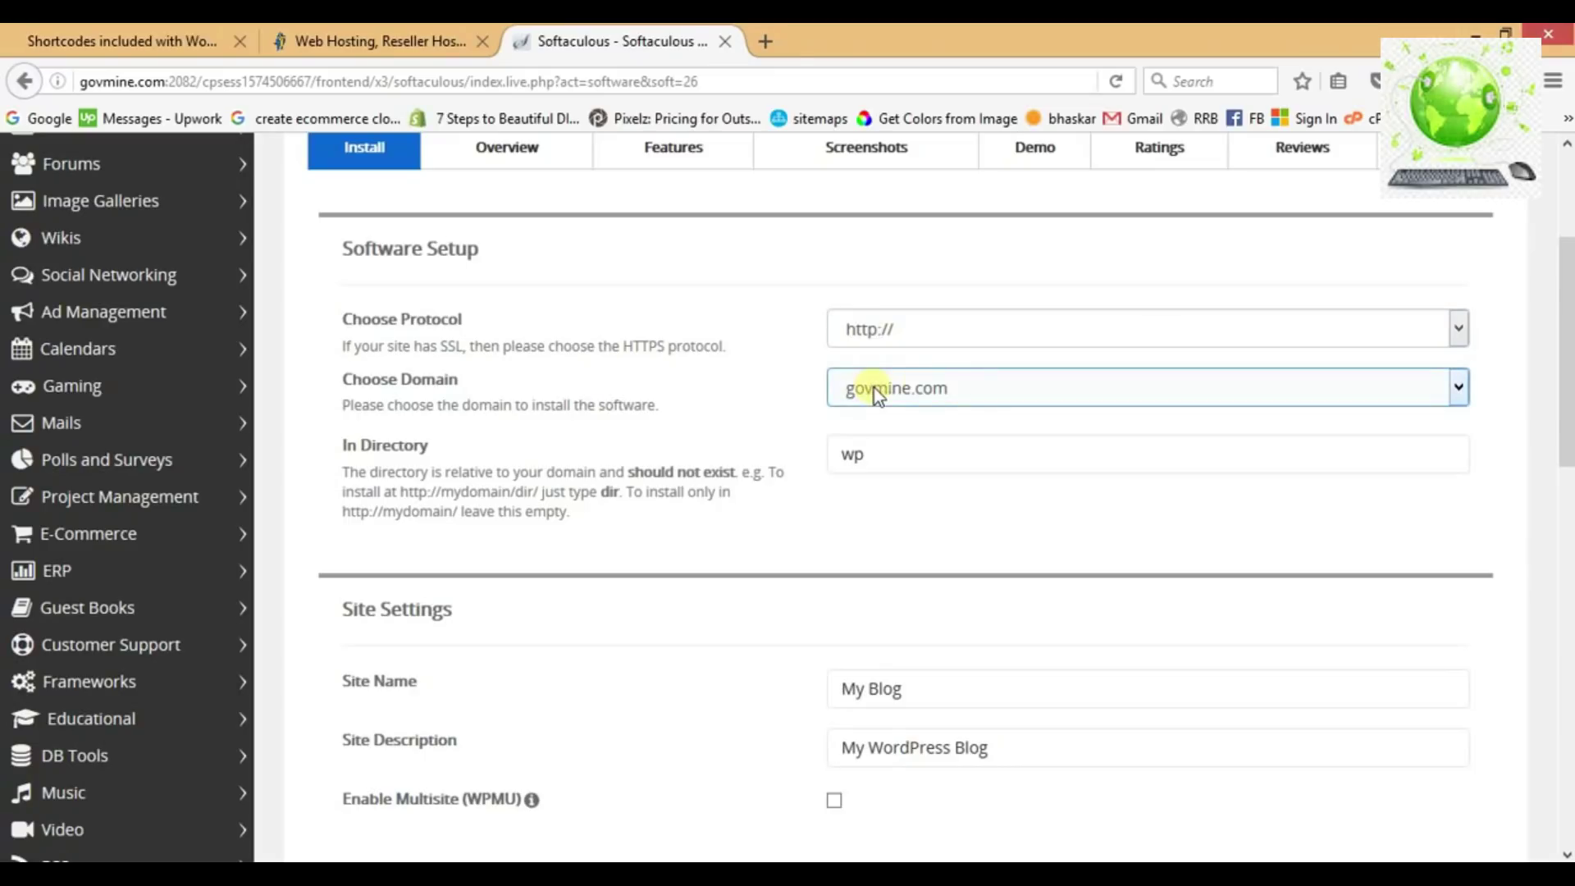
{"action": "left_click", "coordinate": [944, 384]}
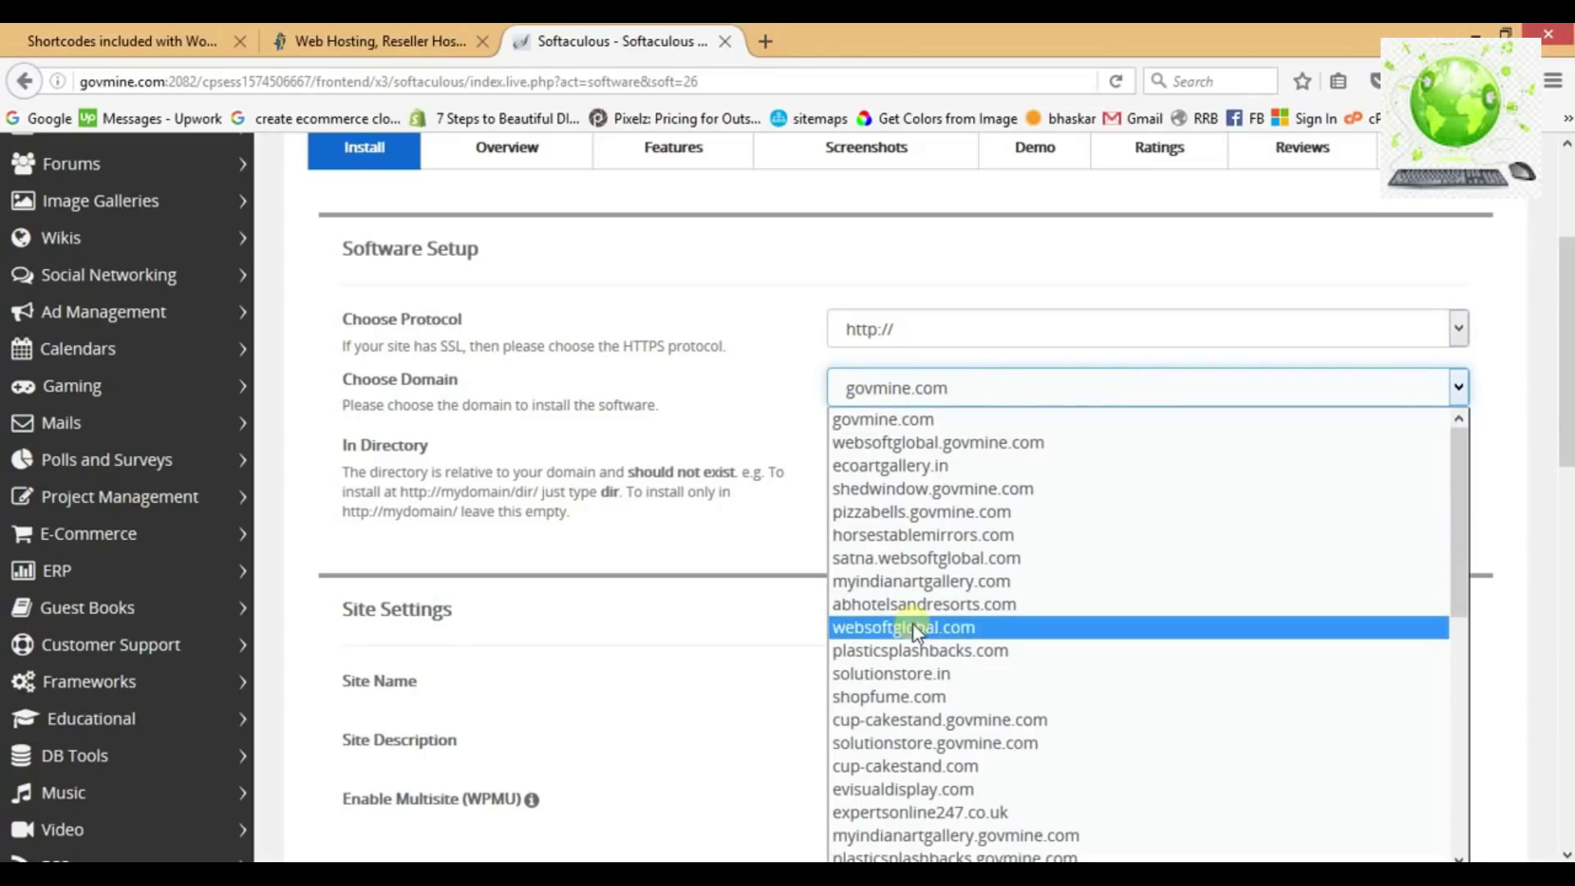
{"action": "left_click", "coordinate": [919, 697]}
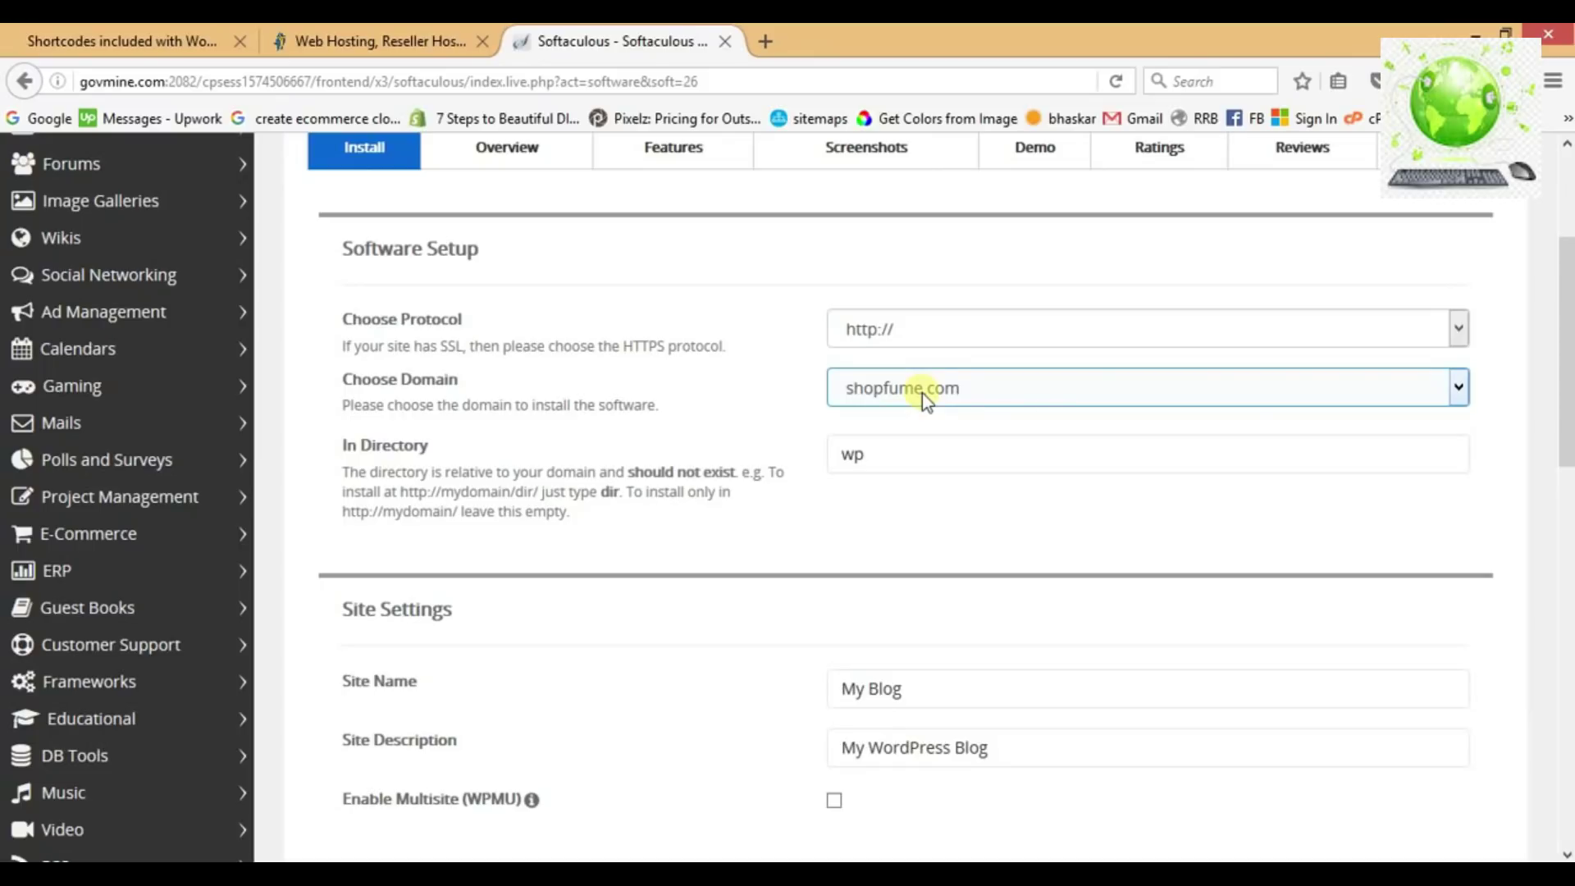
{"action": "left_click", "coordinate": [919, 456]}
Empty the wp install directory and review the site name, description and admin username.
{"action": "key", "text": "BackSpace"}
{"action": "key", "text": "BackSpace"}
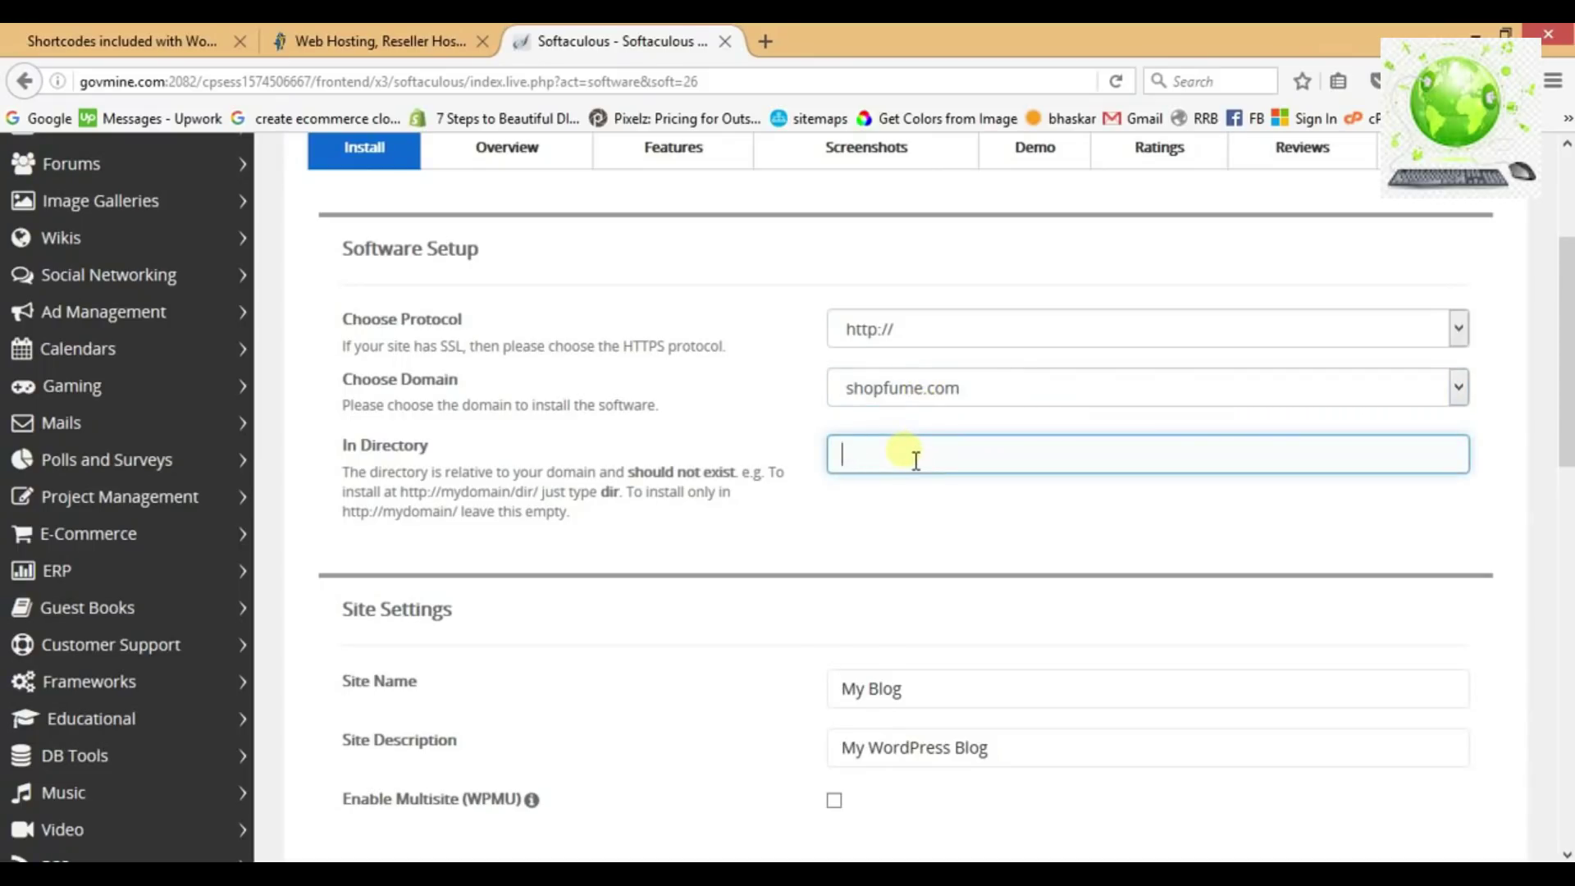
{"action": "left_click", "coordinate": [774, 578]}
{"action": "scroll", "coordinate": [774, 578], "scroll_direction": "down", "scroll_amount": 2}
{"action": "scroll", "coordinate": [774, 579], "scroll_direction": "down", "scroll_amount": 3}
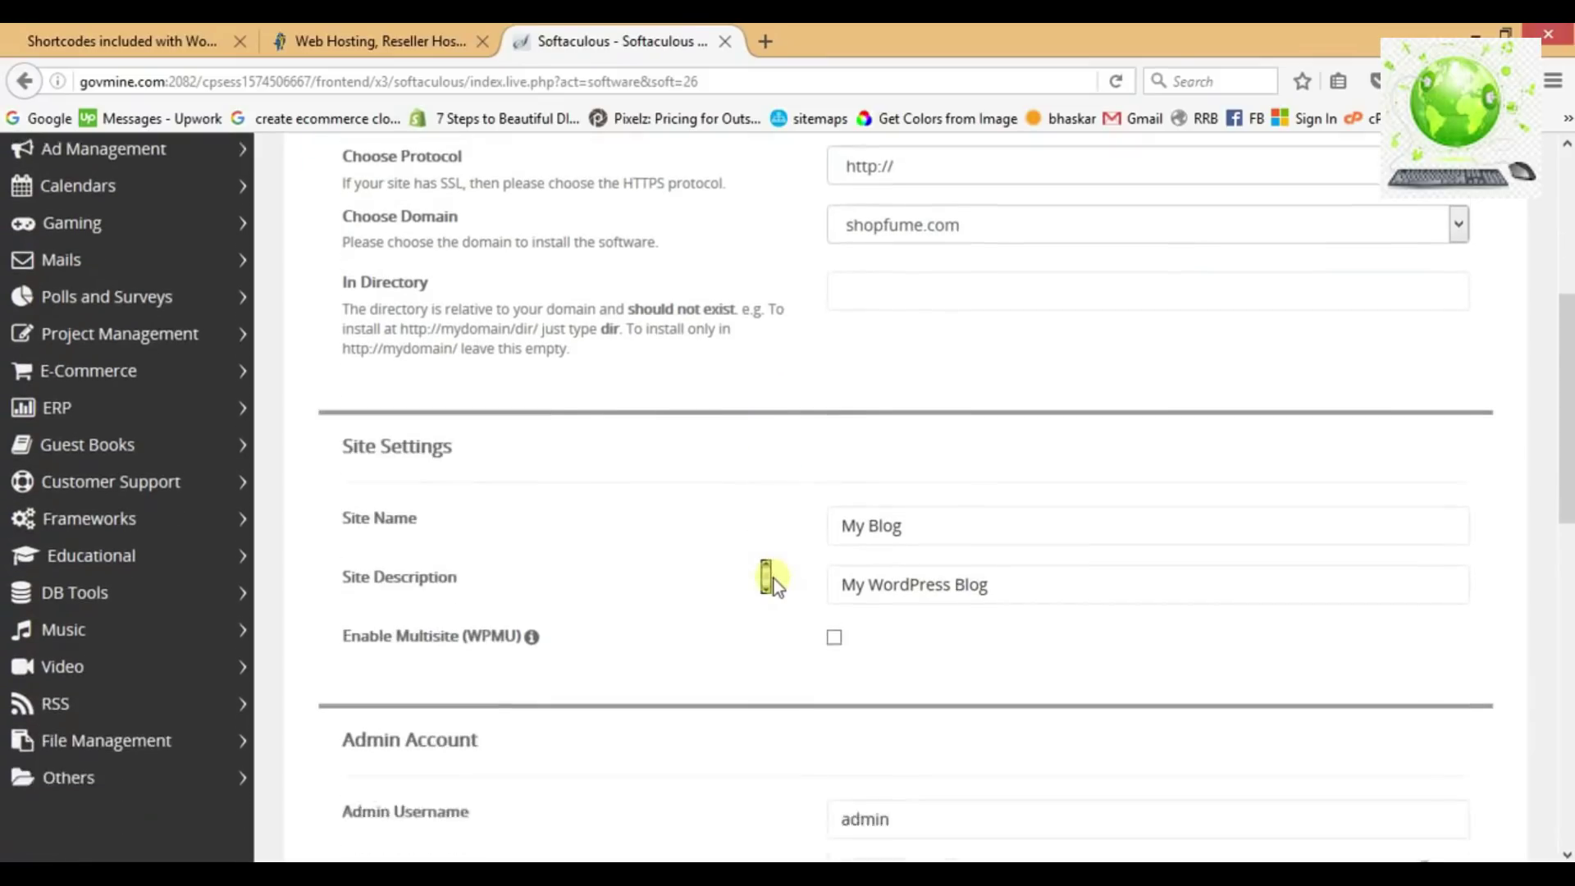
{"action": "left_click", "coordinate": [855, 462]}
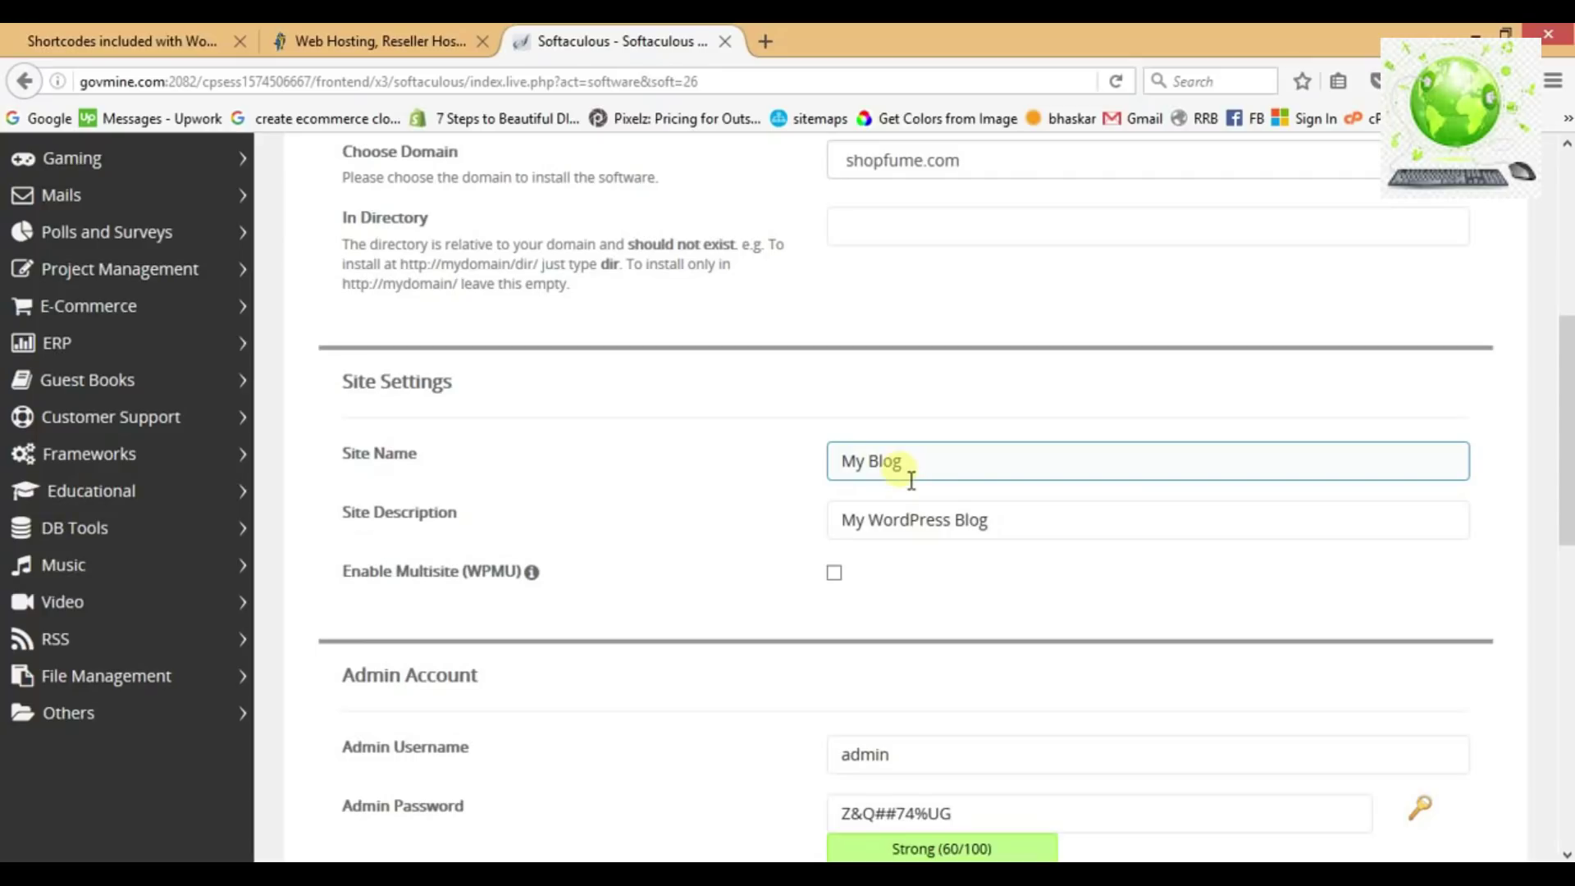
{"action": "left_click", "coordinate": [898, 519]}
{"action": "left_click", "coordinate": [775, 510]}
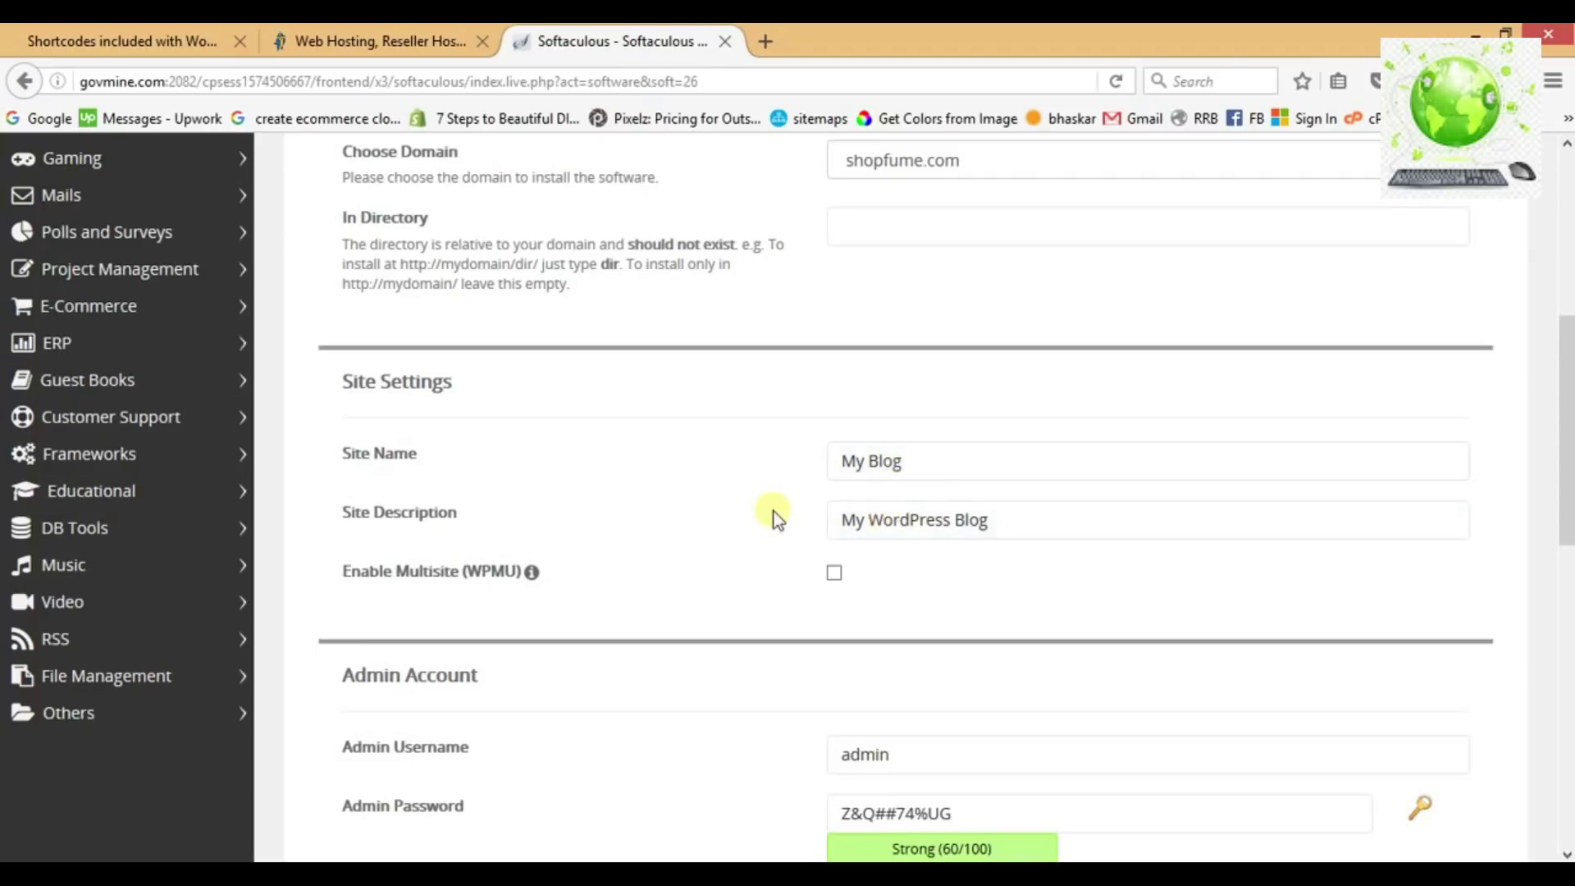
{"action": "scroll", "coordinate": [775, 510], "scroll_direction": "down", "scroll_amount": 5}
{"action": "left_click", "coordinate": [900, 392]}
{"action": "left_click", "coordinate": [791, 407]}
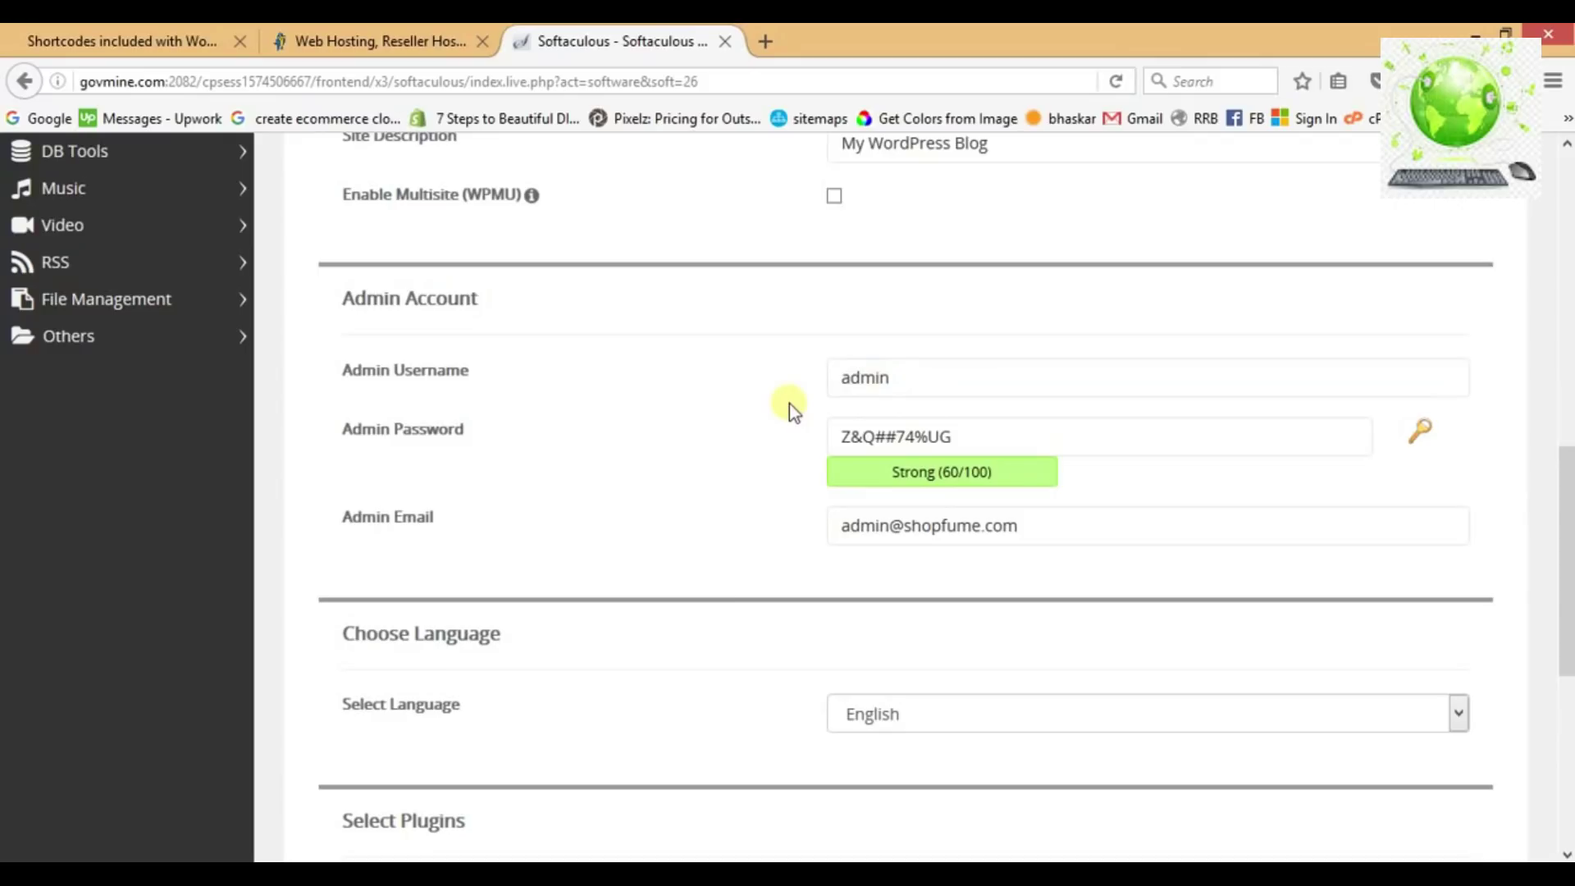
Replace the generated admin password with a simpler new password.
{"action": "left_click", "coordinate": [950, 435]}
{"action": "key", "text": "BackSpace"}
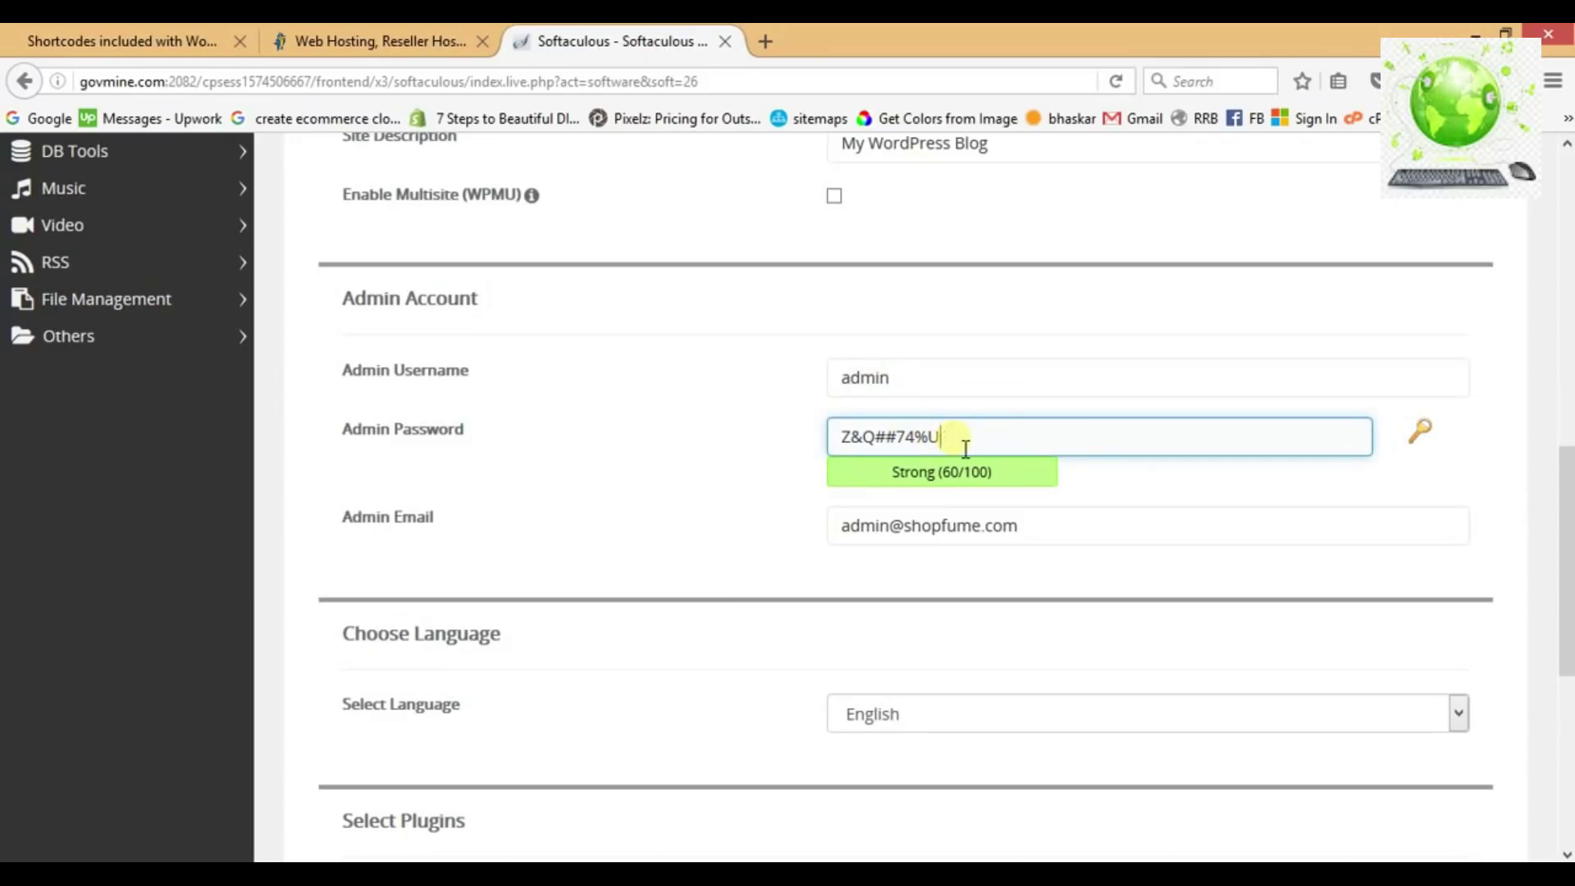
{"action": "key", "text": "BackSpace"}
{"action": "key", "text": "BackSpace"}
{"action": "key", "text": "BackSpace"}
{"action": "key", "text": "BackSpace"}
{"action": "key", "text": "BackSpace"}
{"action": "key", "text": "BackSpace"}
{"action": "key", "text": "BackSpace"}
{"action": "key", "text": "BackSpace"}
{"action": "key", "text": "BackSpace"}
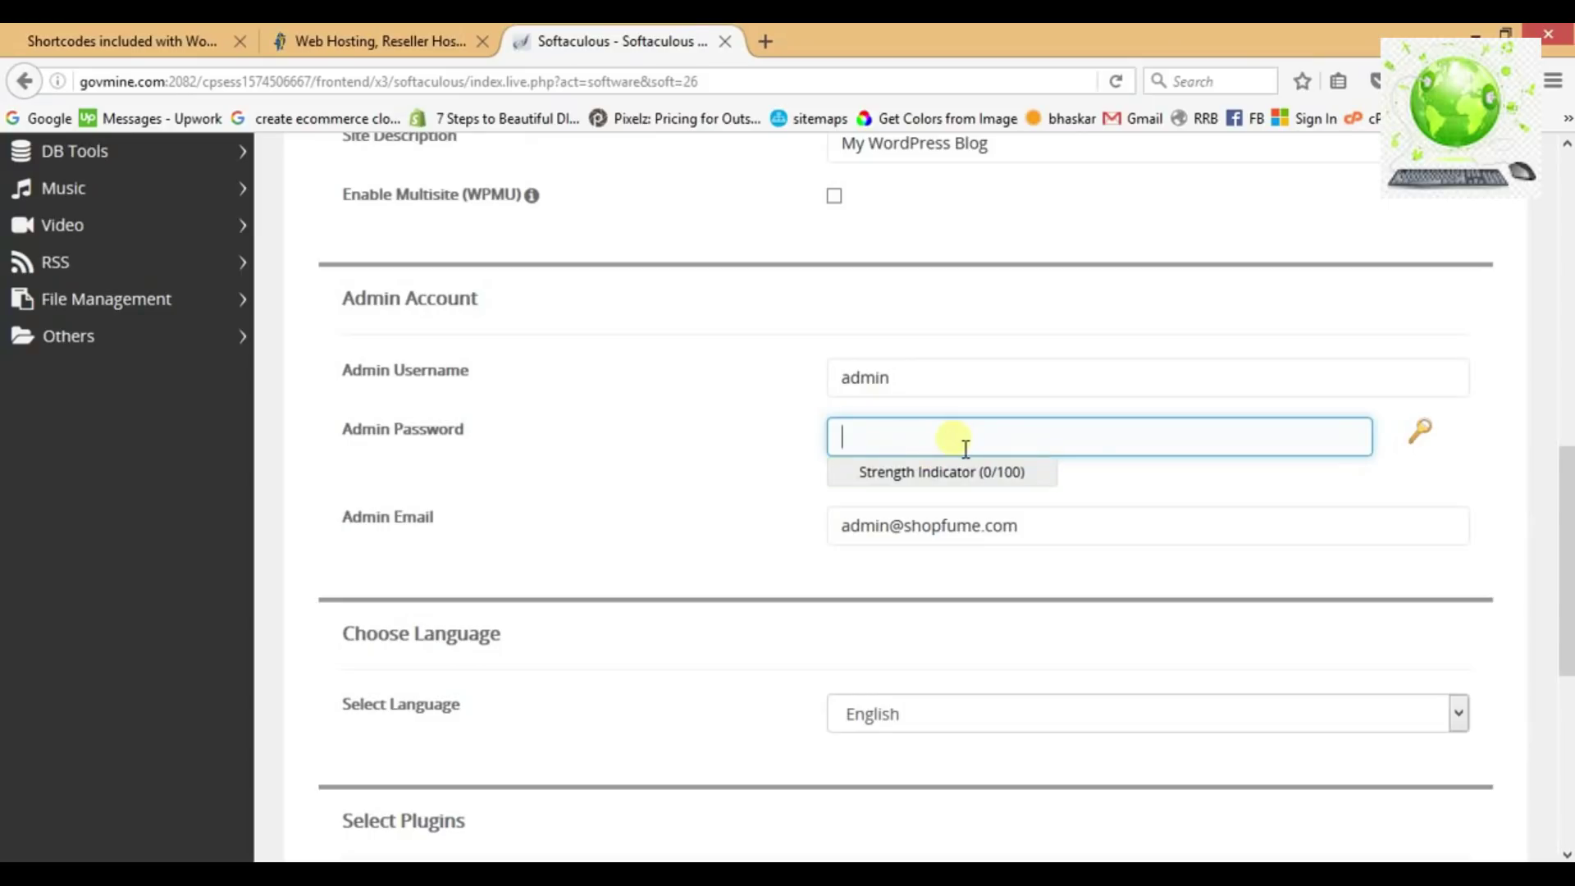
{"action": "type", "text": "a"}
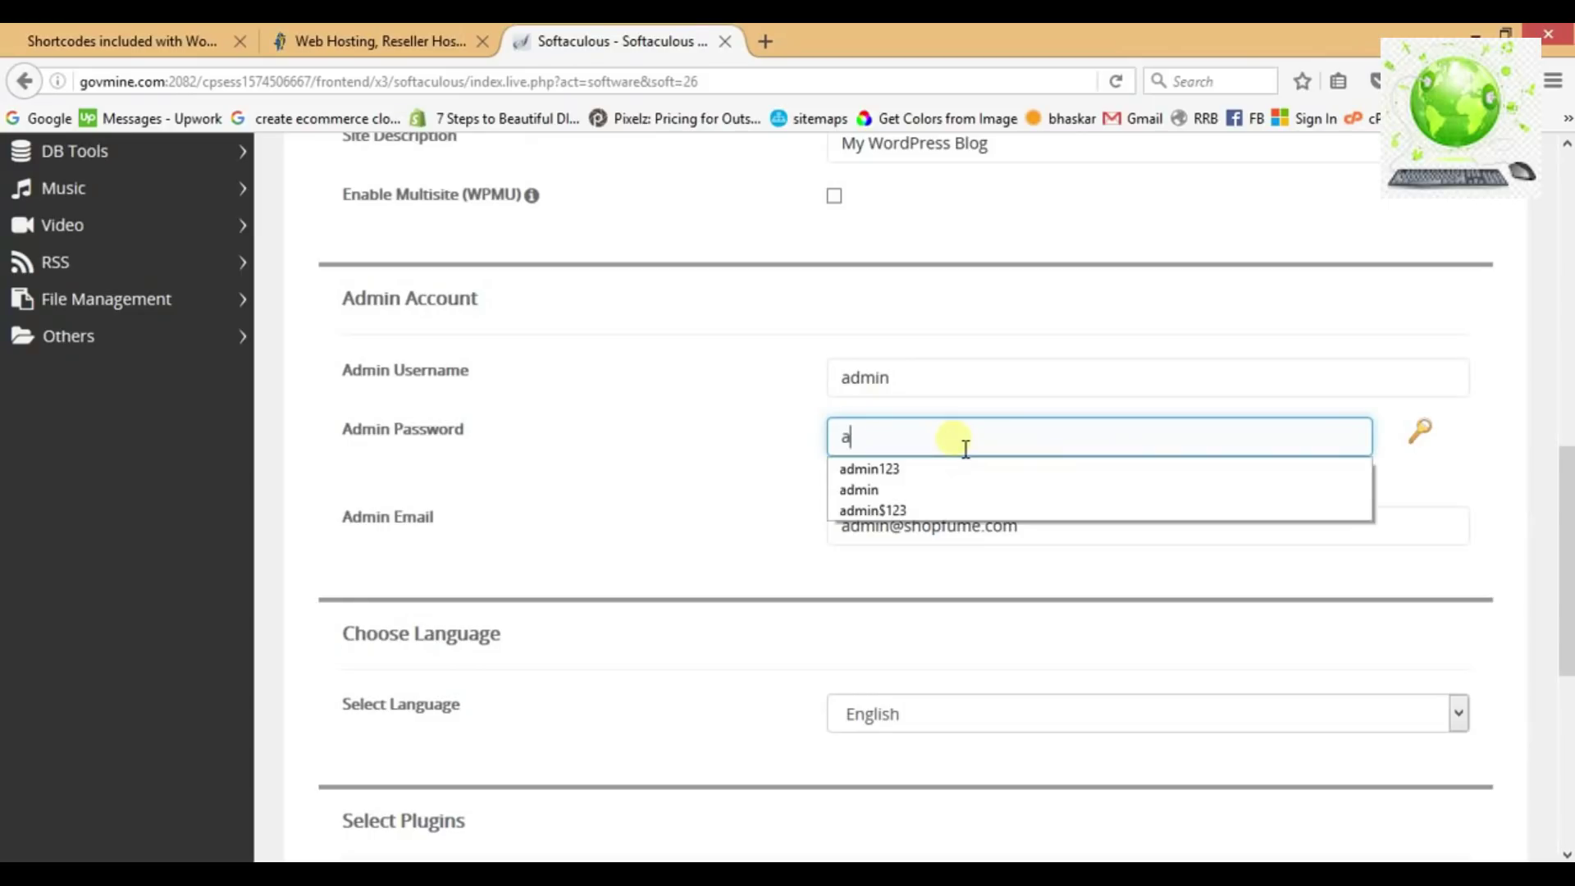
{"action": "type", "text": "dmin123"}
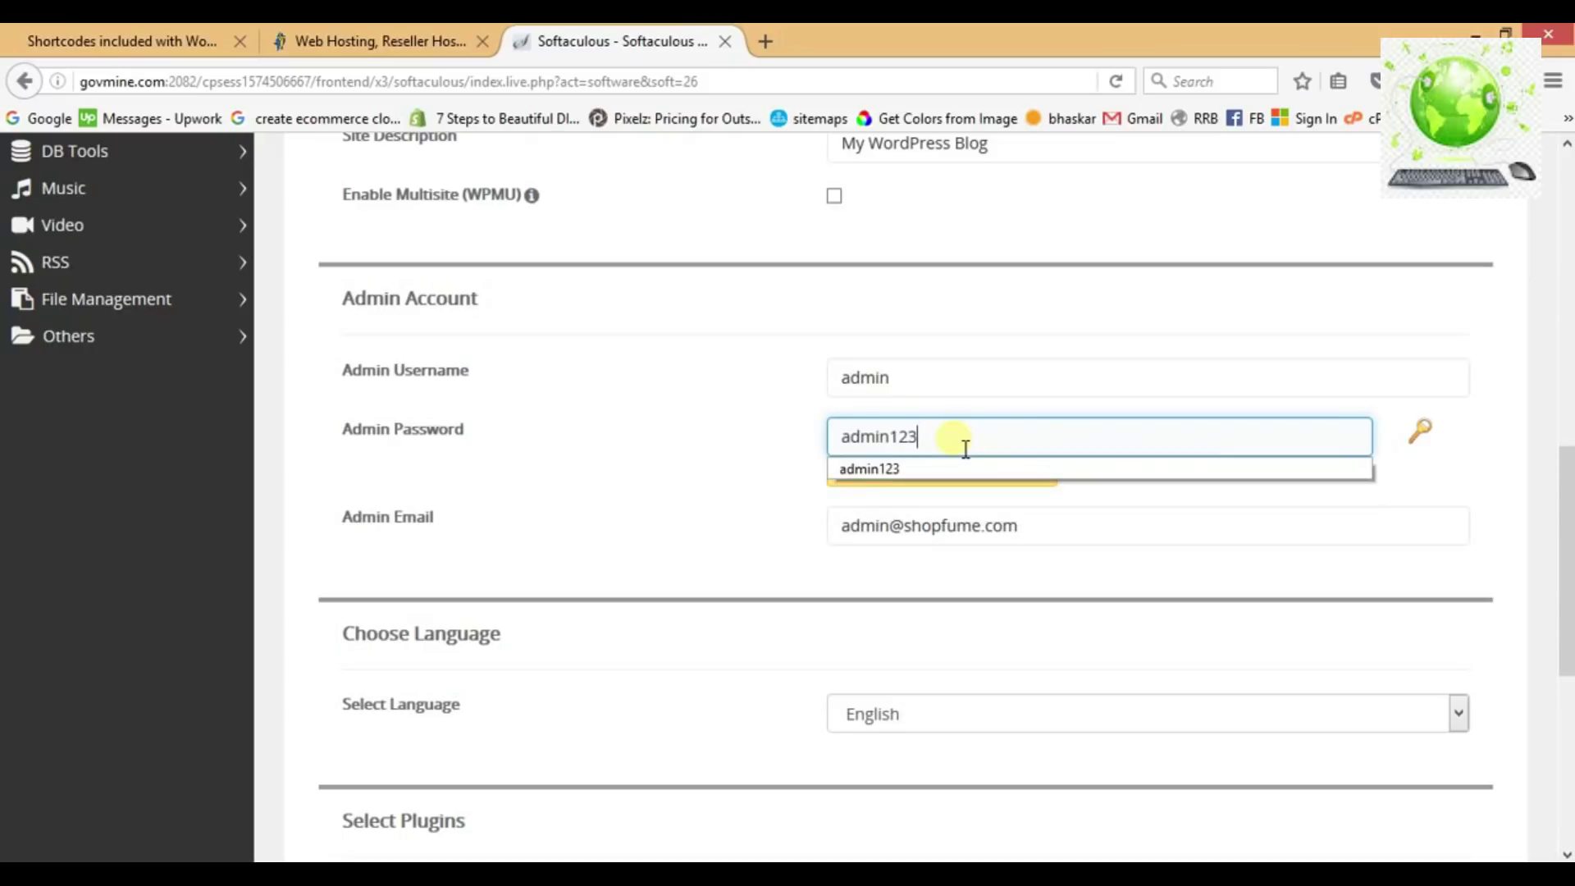
{"action": "left_click", "coordinate": [648, 528]}
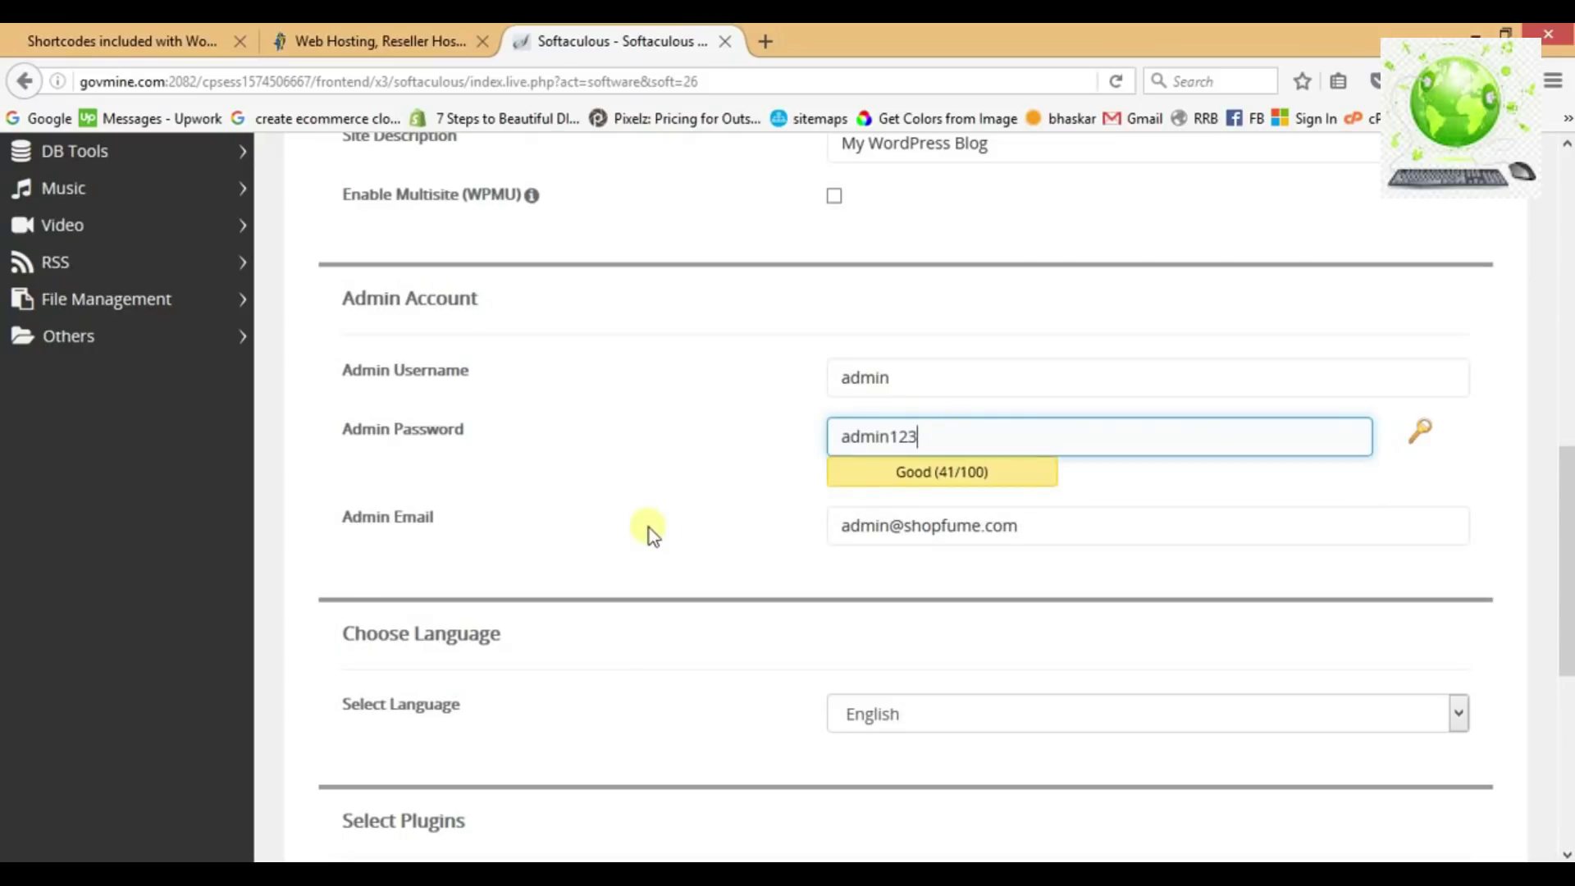
Send installation details to the admin e-mail address and start the WordPress installation.
{"action": "scroll", "coordinate": [648, 529], "scroll_direction": "down", "scroll_amount": 1}
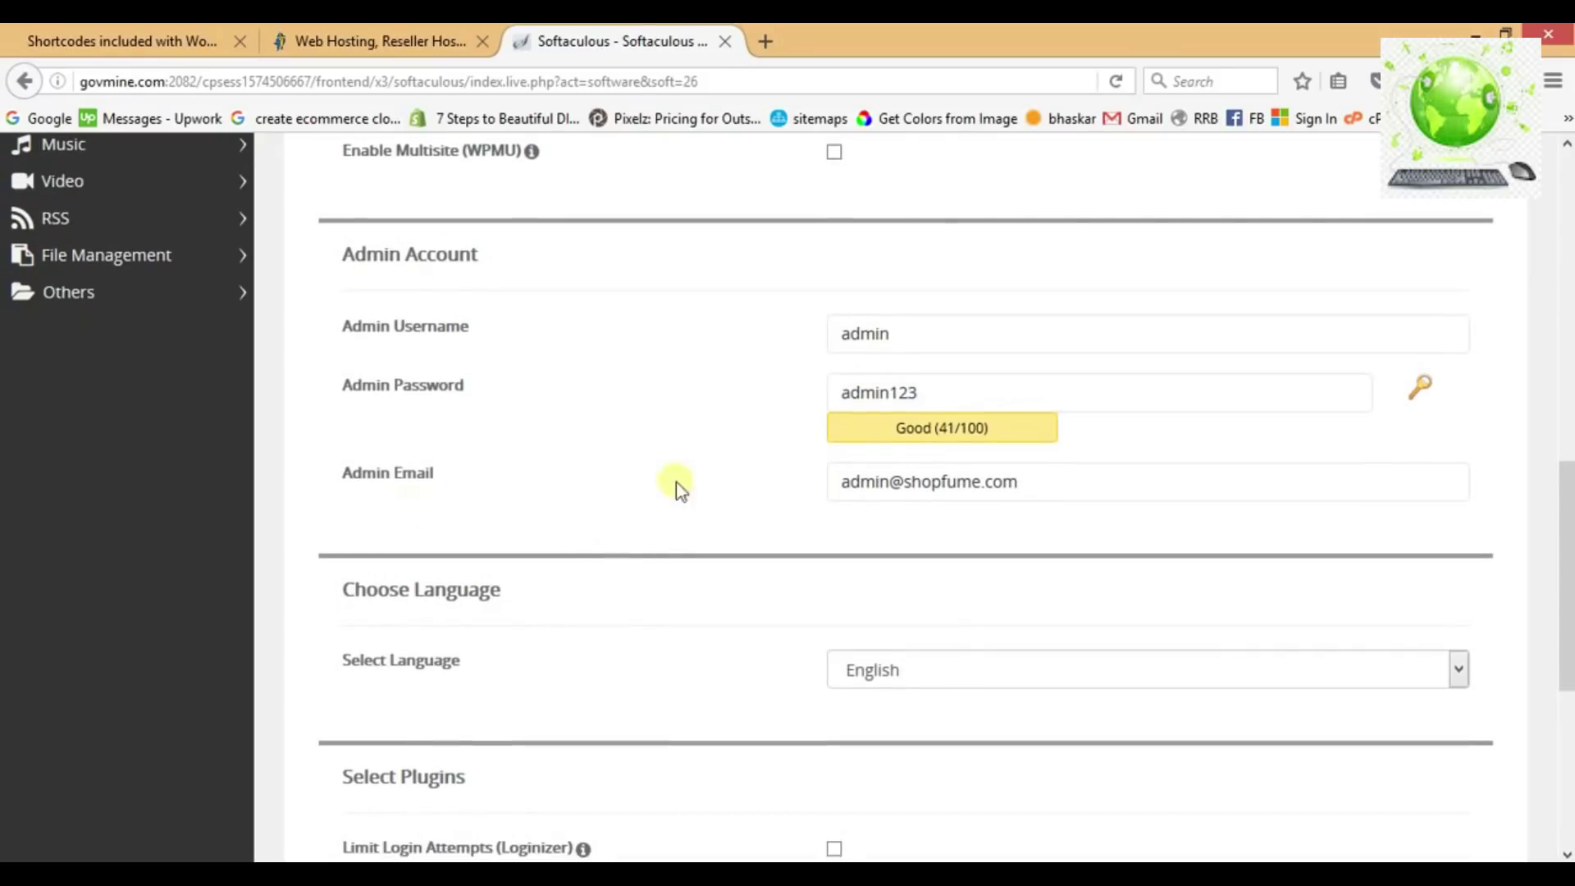
{"action": "left_click", "coordinate": [926, 504]}
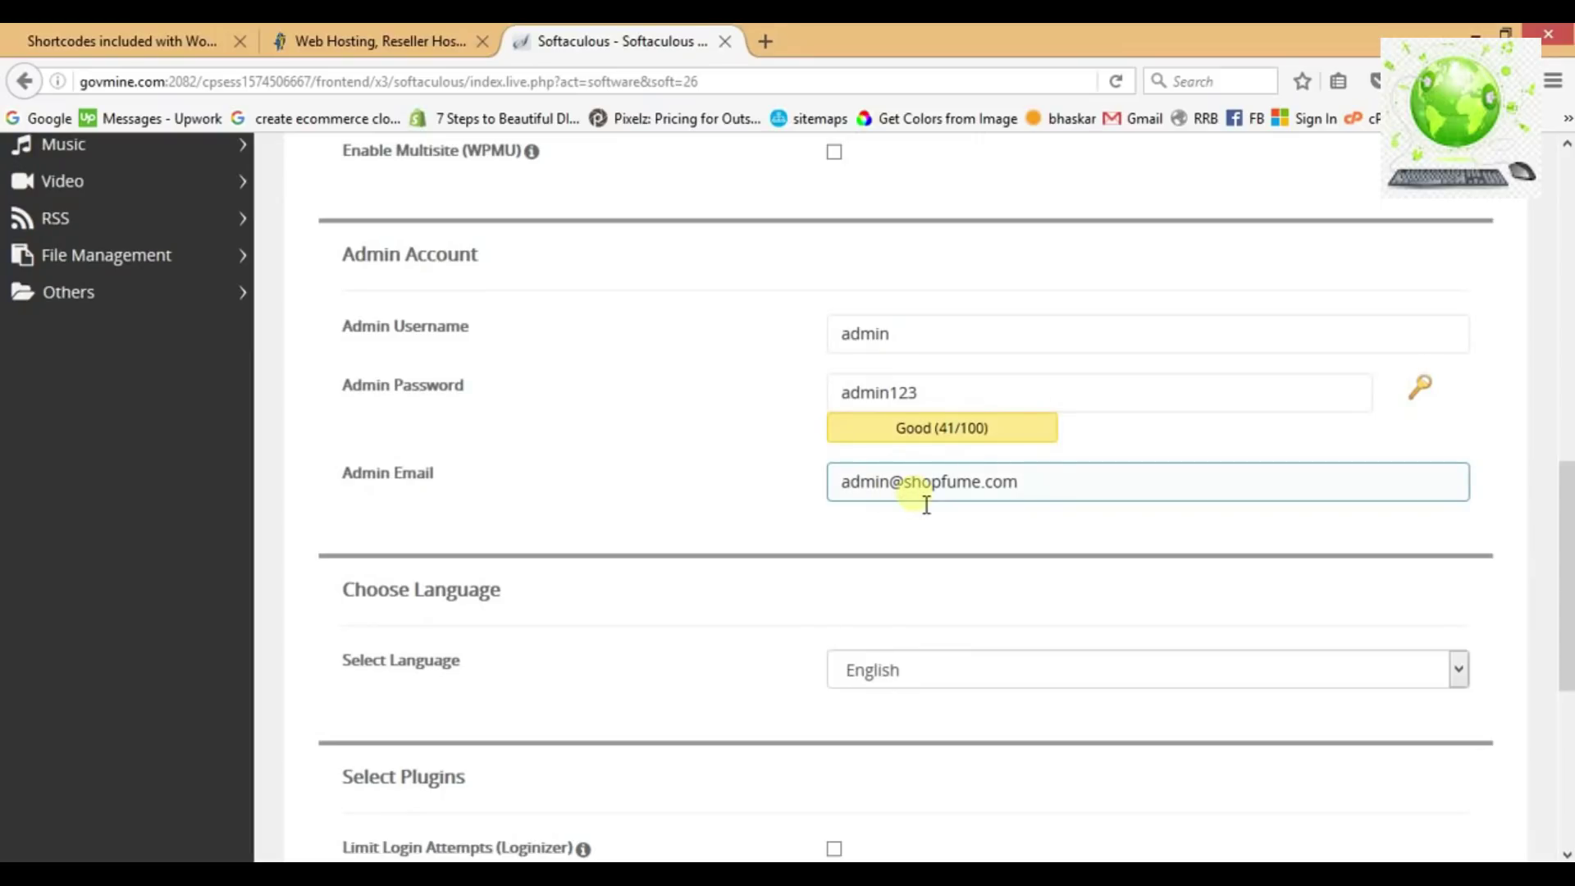
{"action": "left_click", "coordinate": [775, 473]}
{"action": "scroll", "coordinate": [763, 470], "scroll_direction": "down", "scroll_amount": 3}
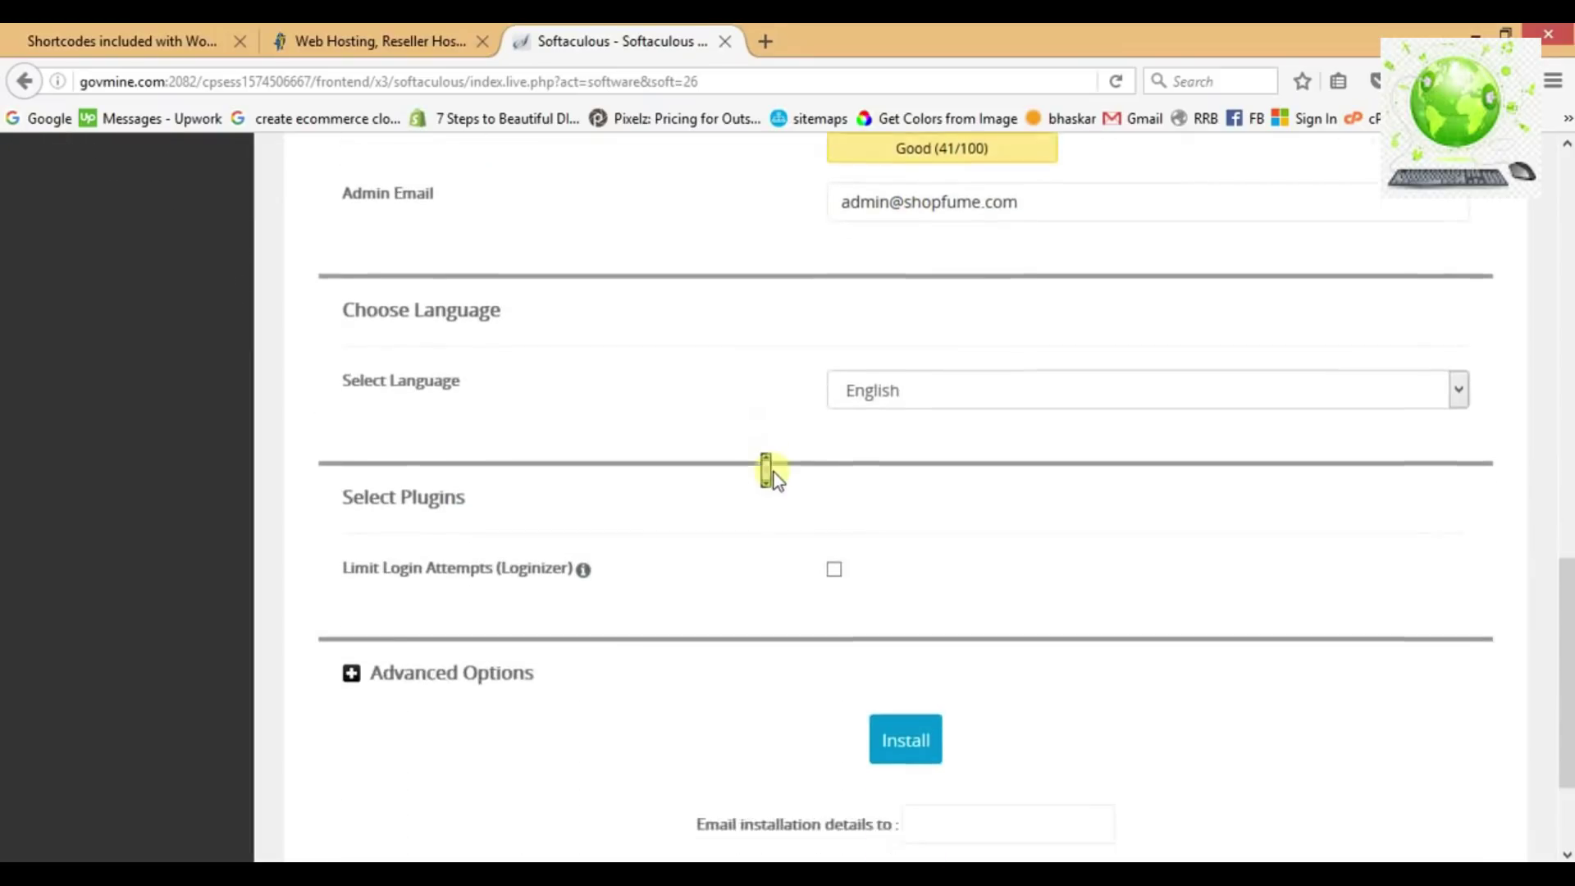
{"action": "scroll", "coordinate": [771, 474], "scroll_direction": "down", "scroll_amount": 2}
{"action": "left_click", "coordinate": [963, 671]}
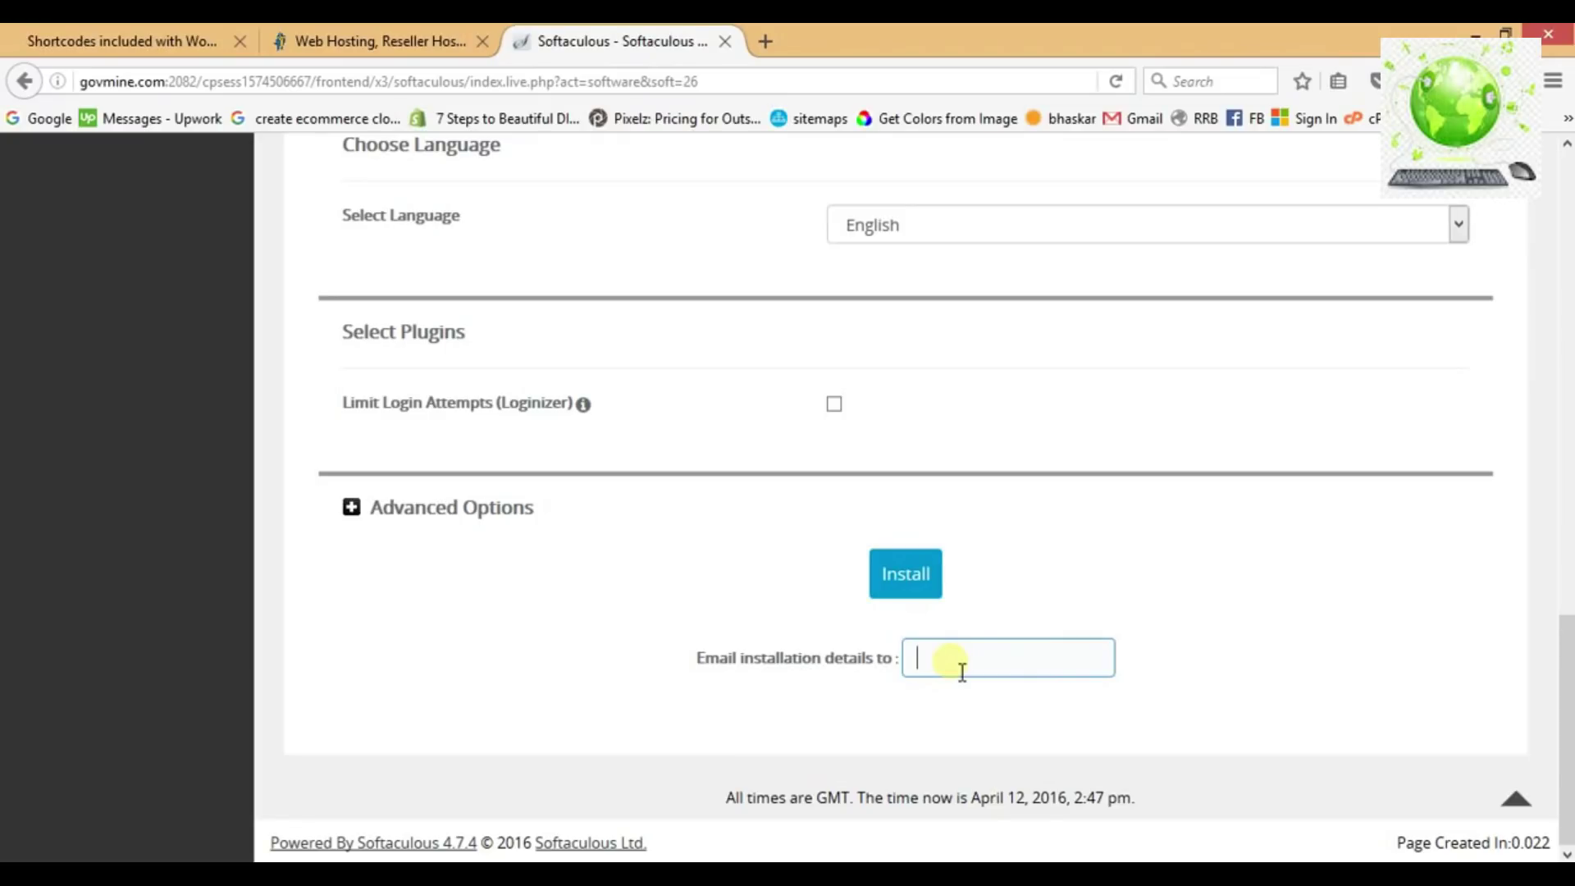
{"action": "type", "text": "admin"}
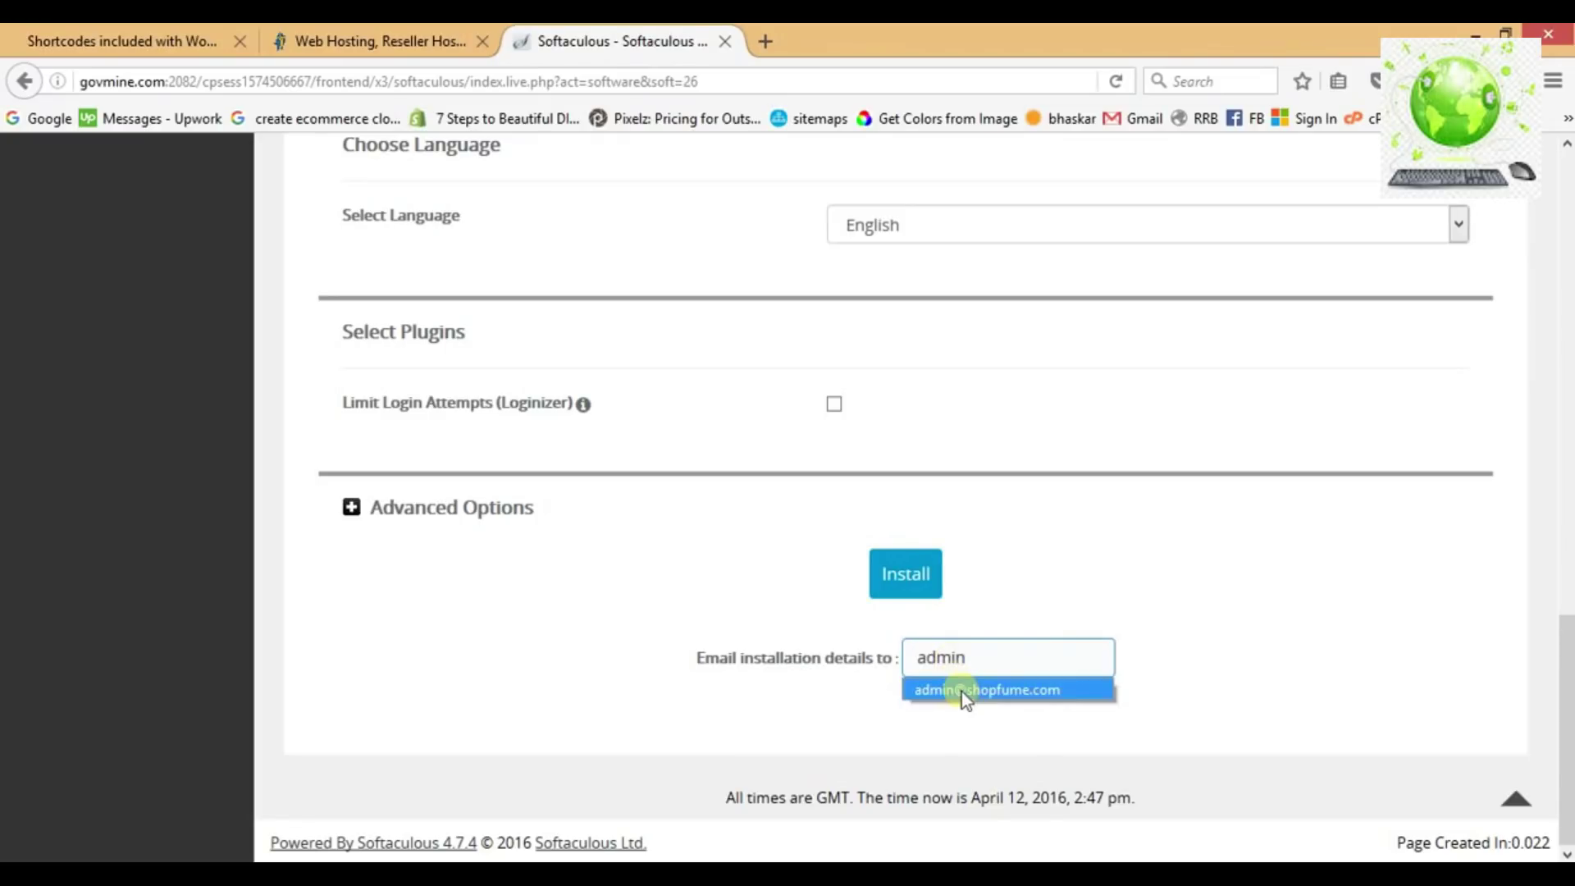
{"action": "left_click", "coordinate": [964, 694]}
{"action": "left_click", "coordinate": [902, 572]}
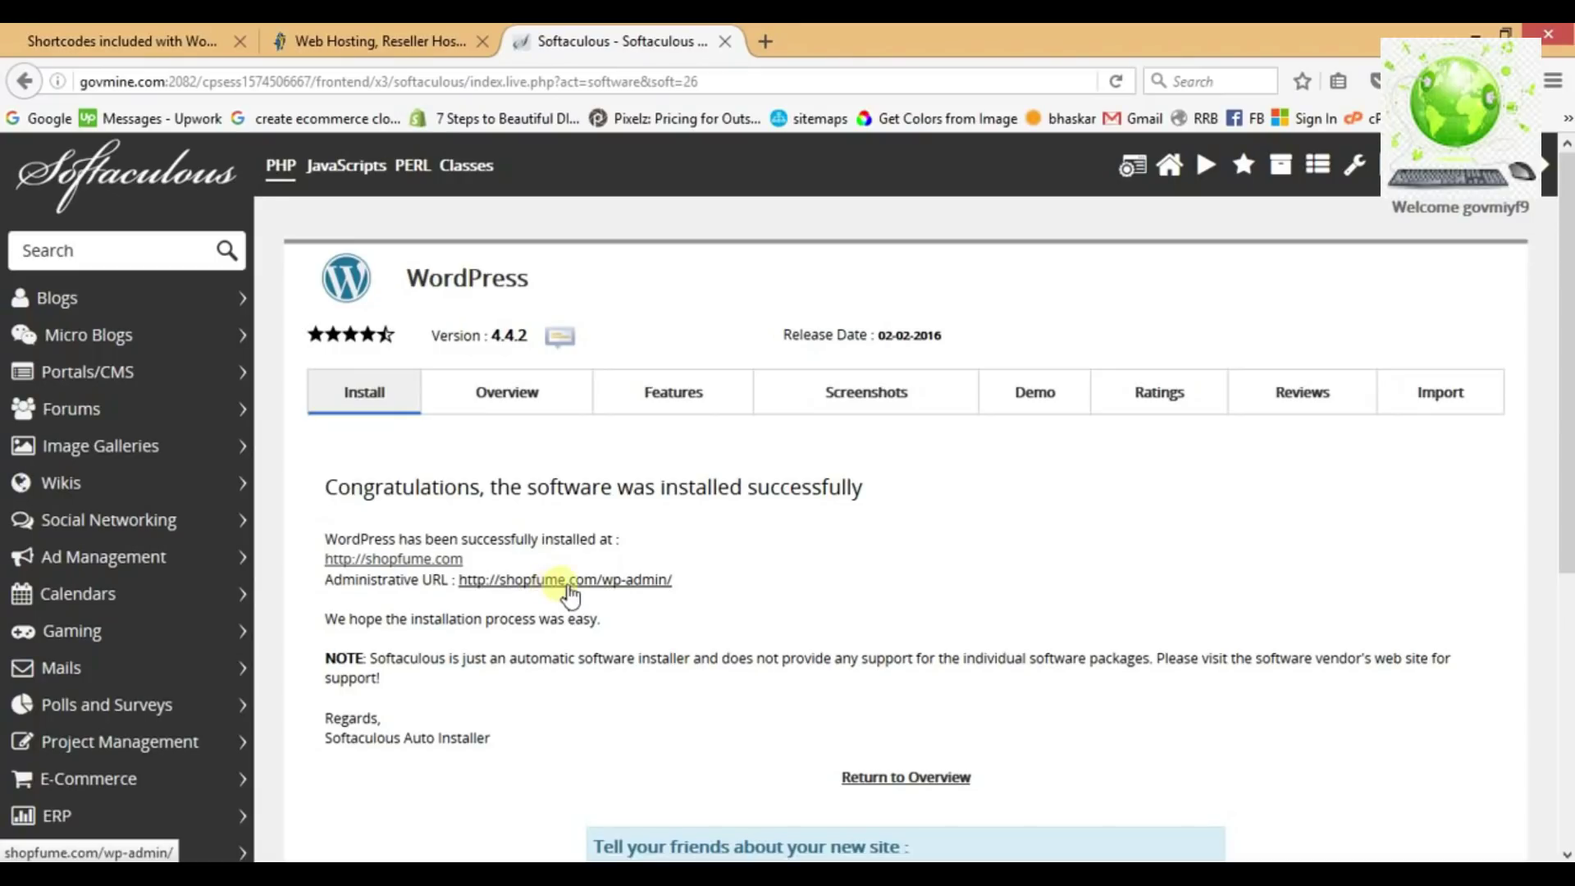
Open the shopfume.com/wp-admin/ administrative URL in a new tab.
{"action": "middle_click", "coordinate": [578, 584]}
Log in to the new site's WordPress admin as 'admin' with the account password, declining Firefox's save-login offer.
{"action": "left_click", "coordinate": [812, 41]}
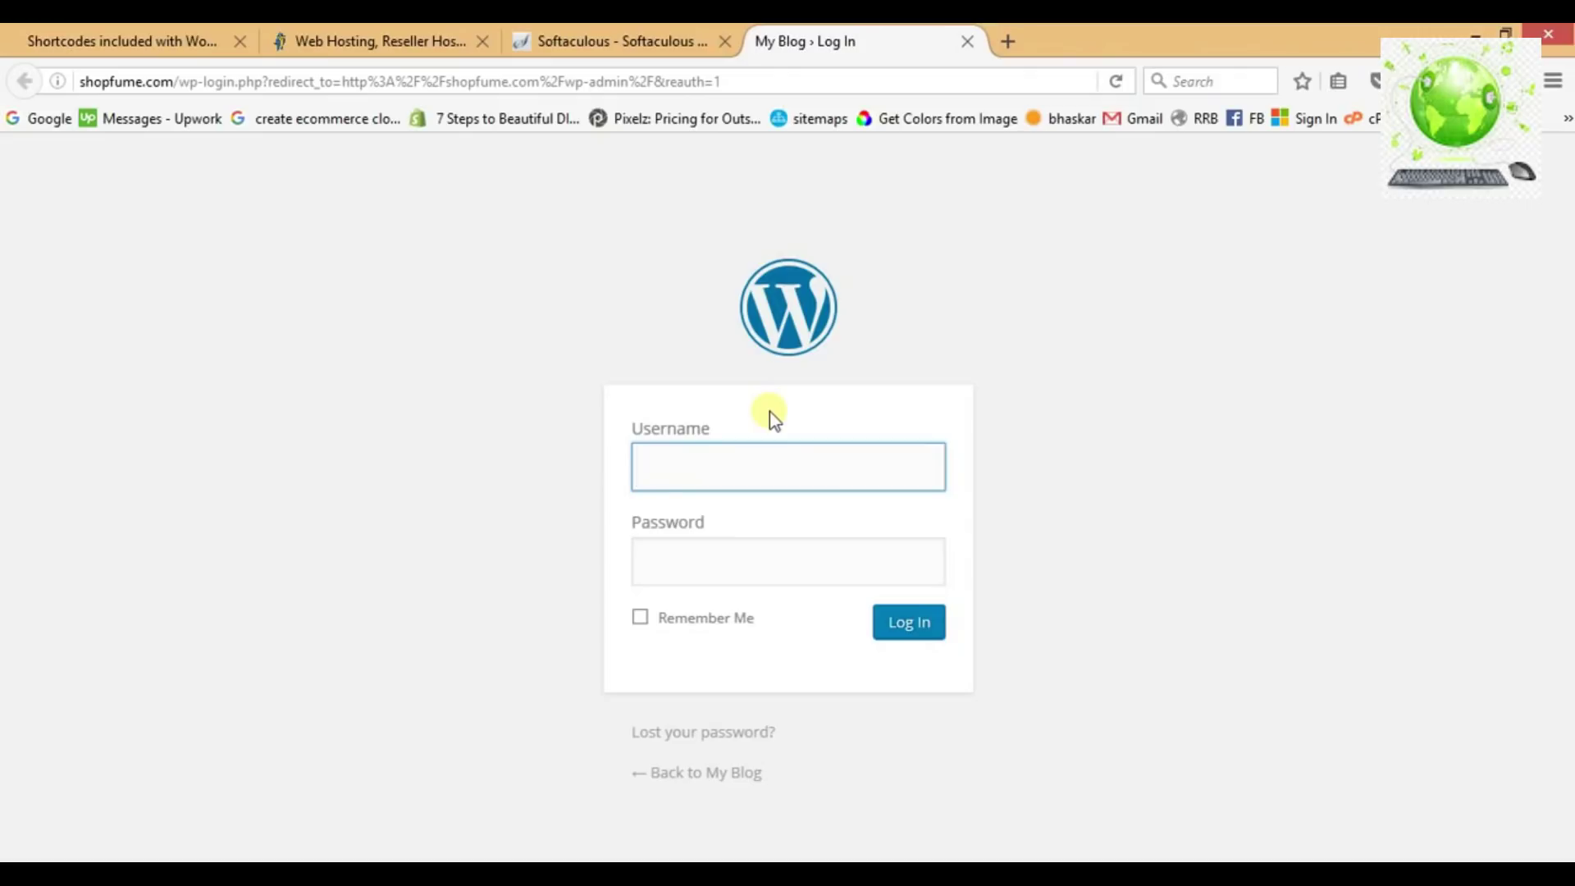
{"action": "left_click", "coordinate": [791, 484]}
{"action": "type", "text": "admin"}
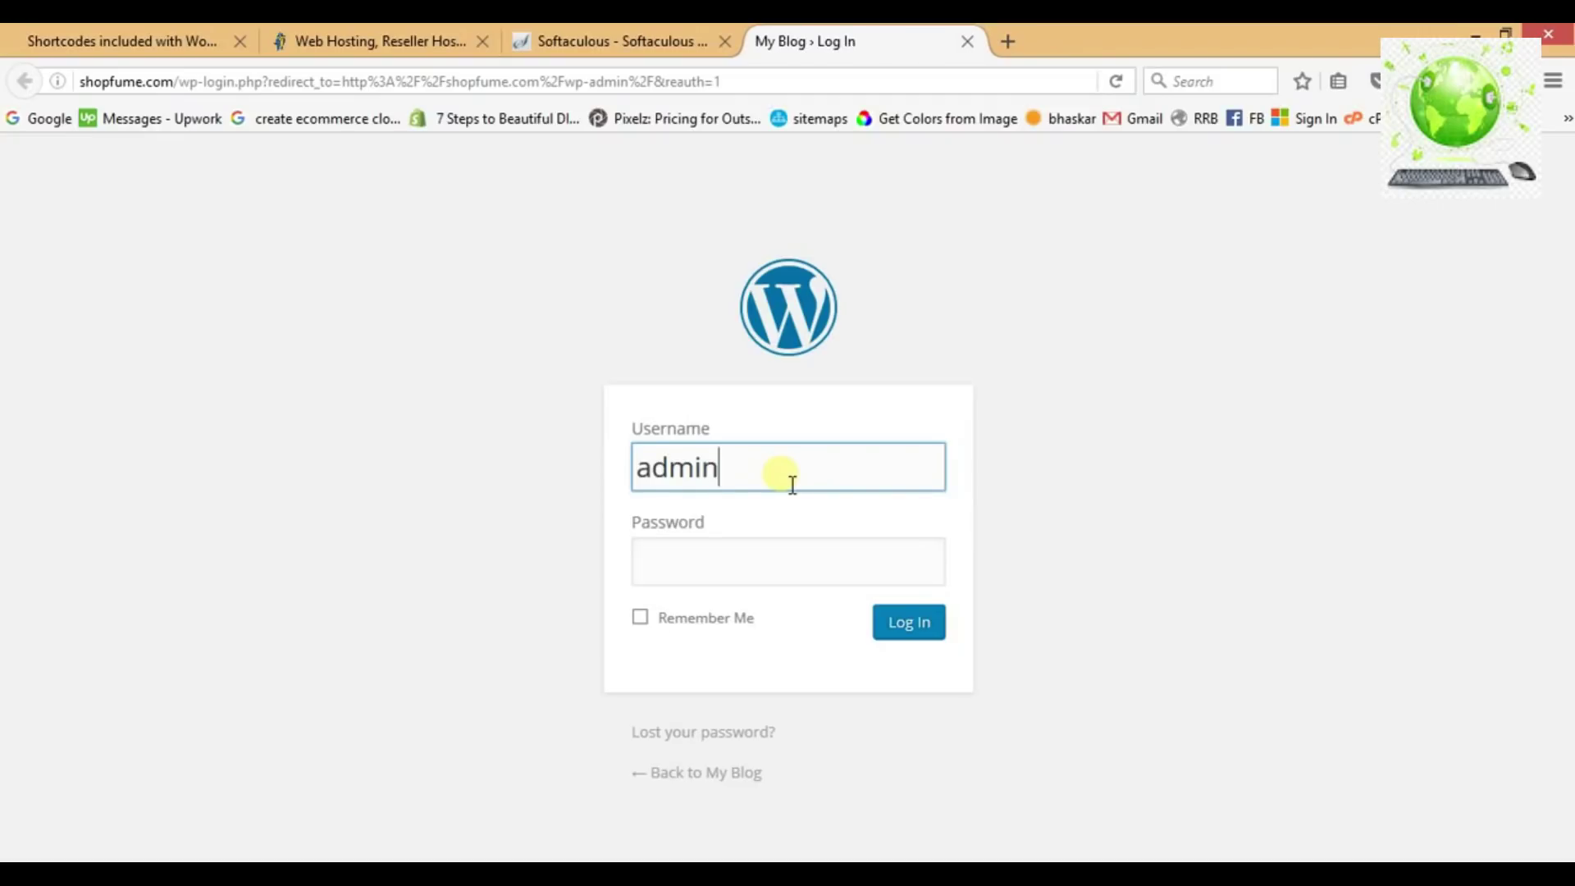
{"action": "key", "text": "Tab"}
{"action": "type", "text": "********"}
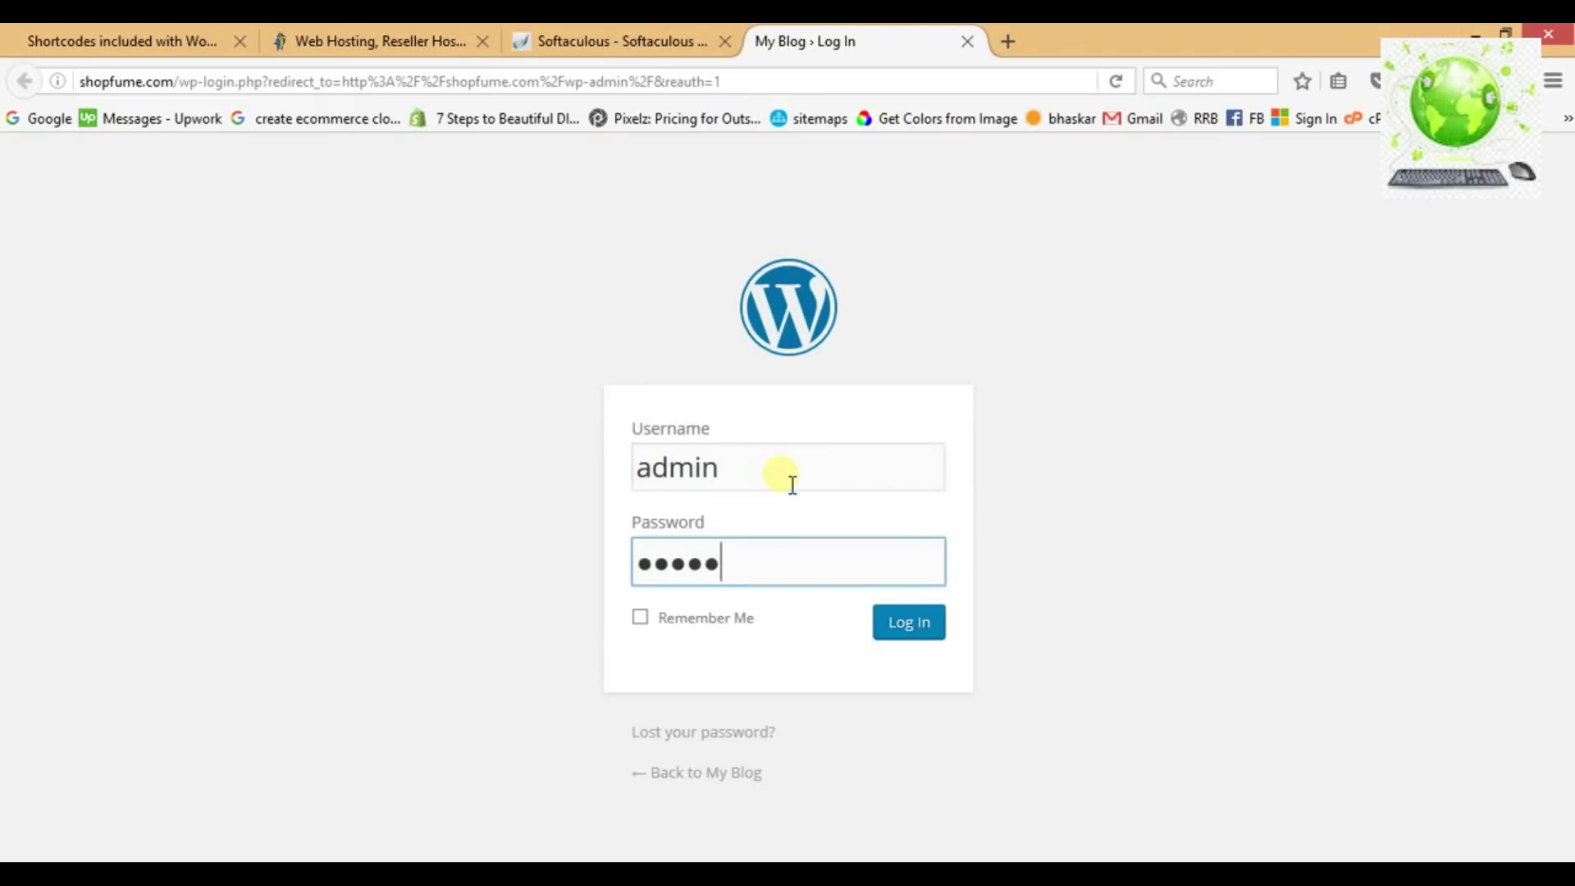
{"action": "left_click", "coordinate": [896, 621]}
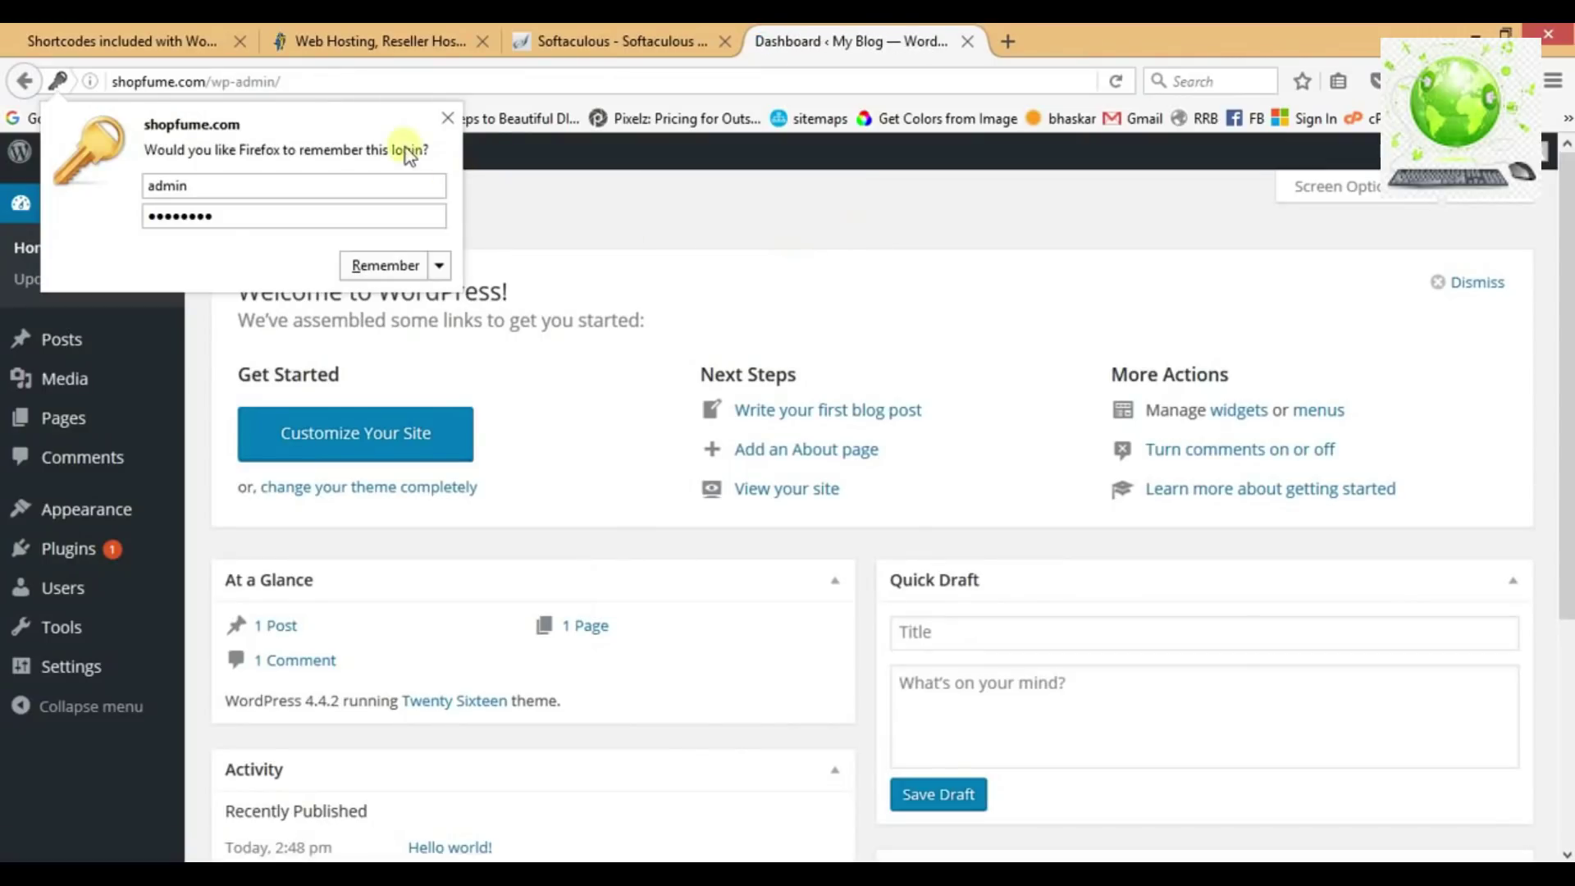
{"action": "left_click", "coordinate": [448, 119]}
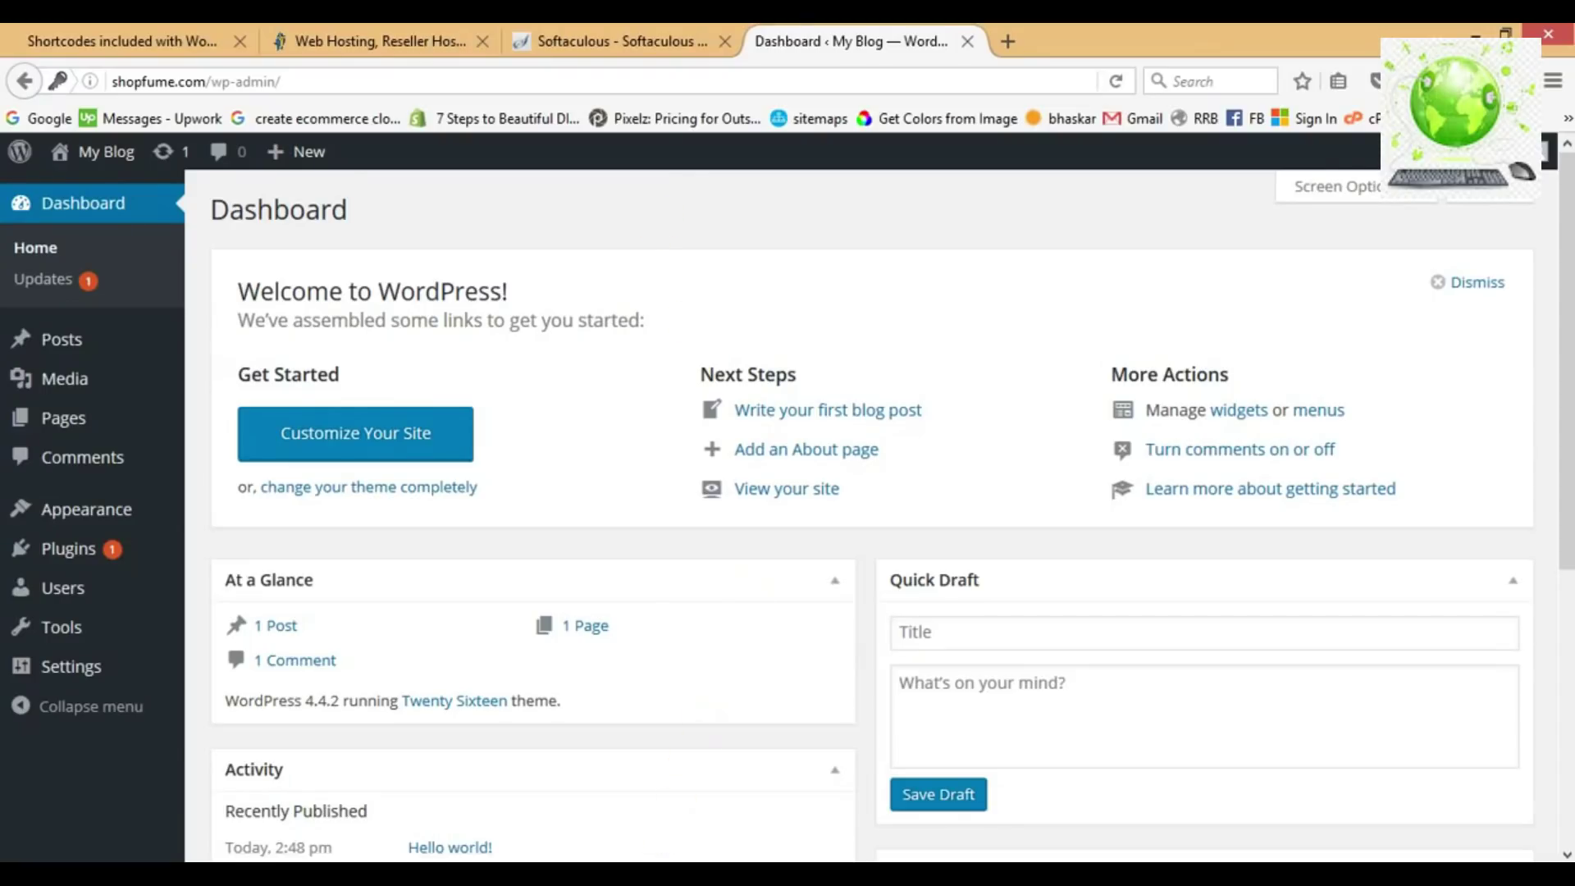
{"action": "key", "text": "alt+Tab"}
Append 'done' to the Buy Hosting, Register a Domain name and Install Wordpress lines.
{"action": "left_click", "coordinate": [505, 253]}
{"action": "type", "text": "done"}
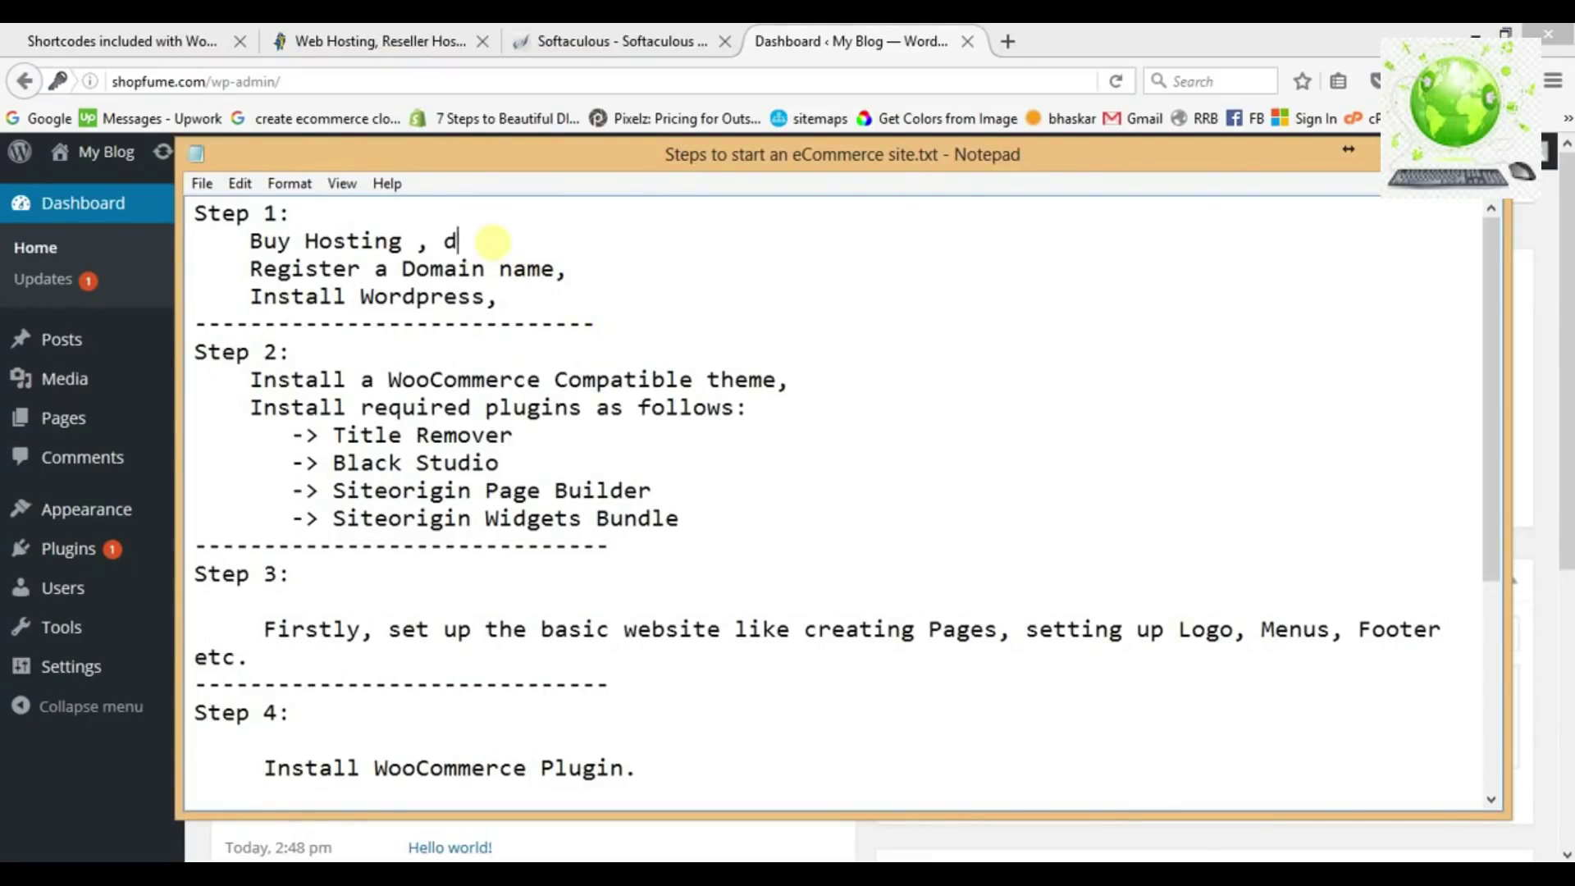
{"action": "key", "text": "Down"}
{"action": "key", "text": "Right"}
{"action": "key", "text": "Right"}
{"action": "key", "text": "Right"}
{"action": "key", "text": "Right"}
{"action": "key", "text": "Right"}
{"action": "type", "text": "done"}
{"action": "key", "text": "Down"}
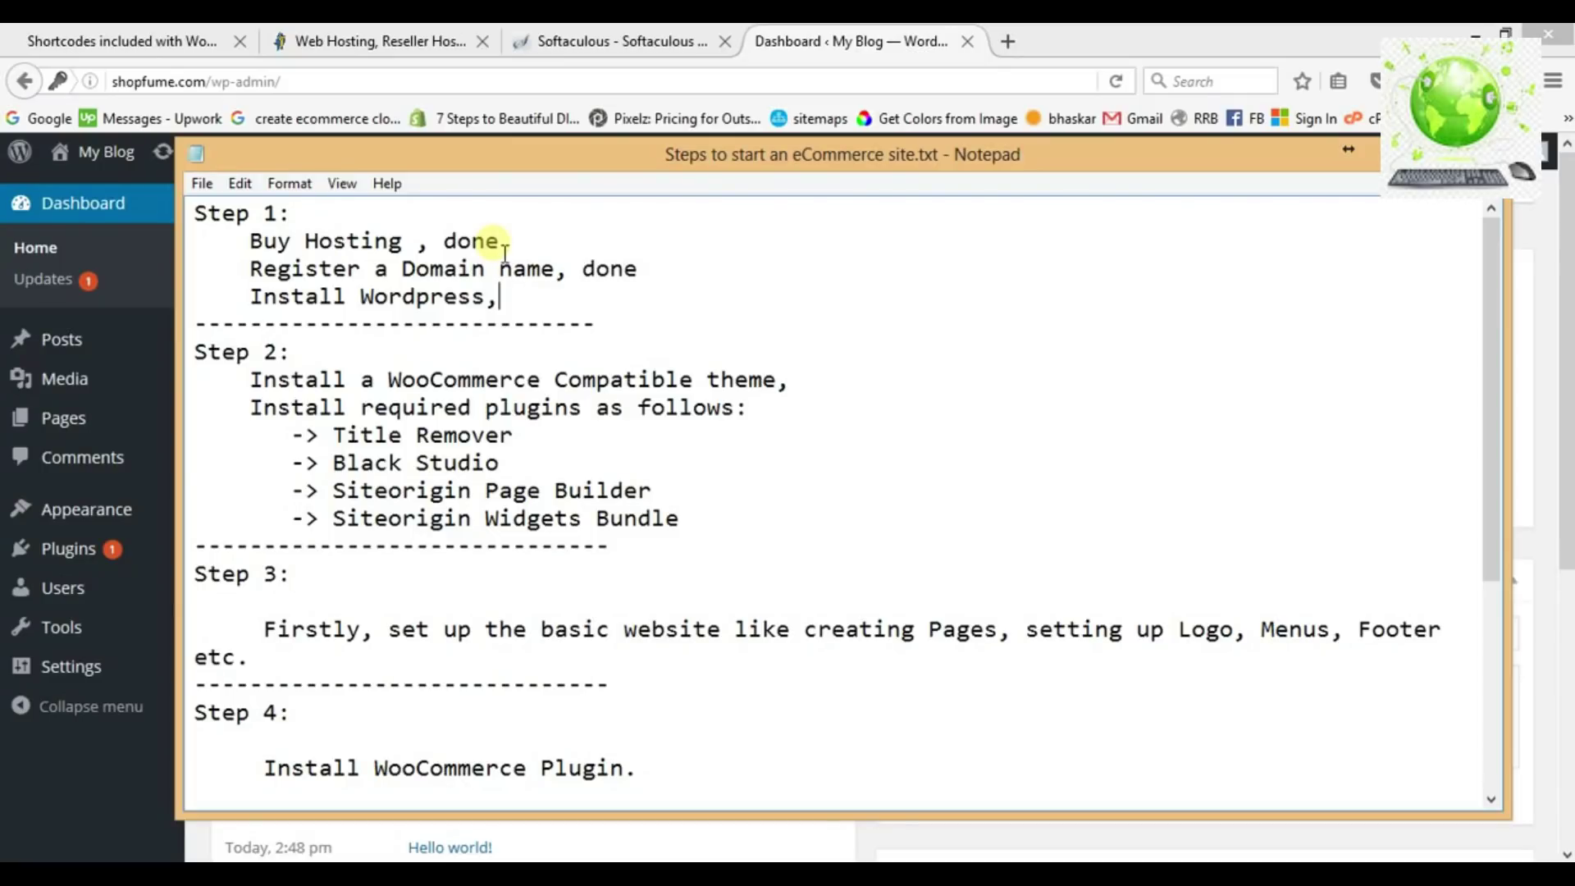
{"action": "type", "text": "done"}
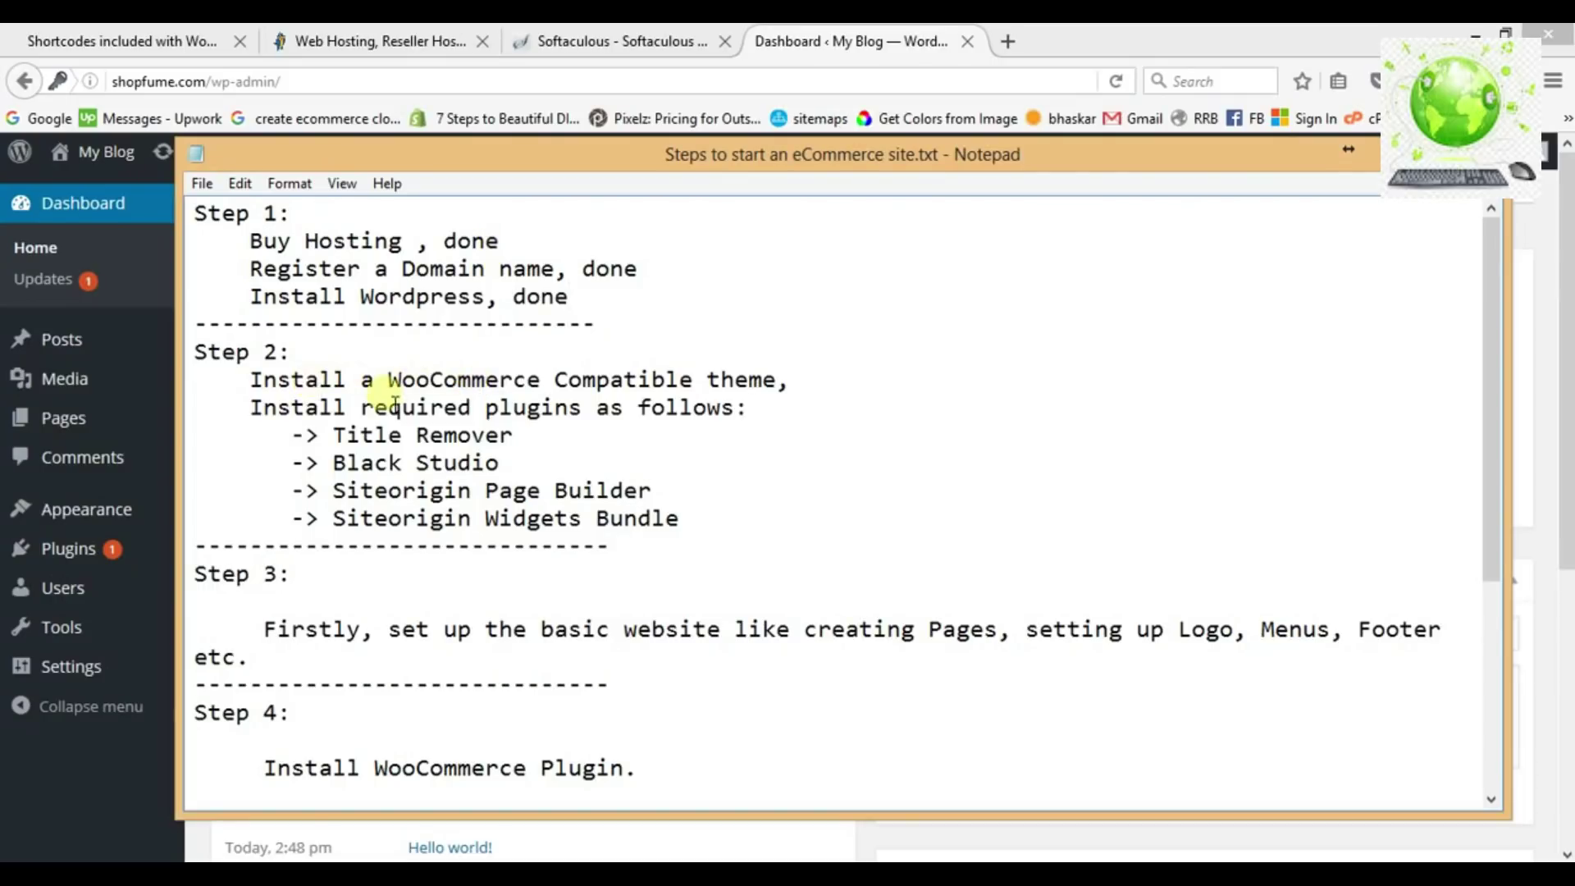
Highlight the WooCommerce compatible theme line, then go back to the WordPress dashboard.
{"action": "left_click_drag", "start_coordinate": [389, 382], "coordinate": [706, 386]}
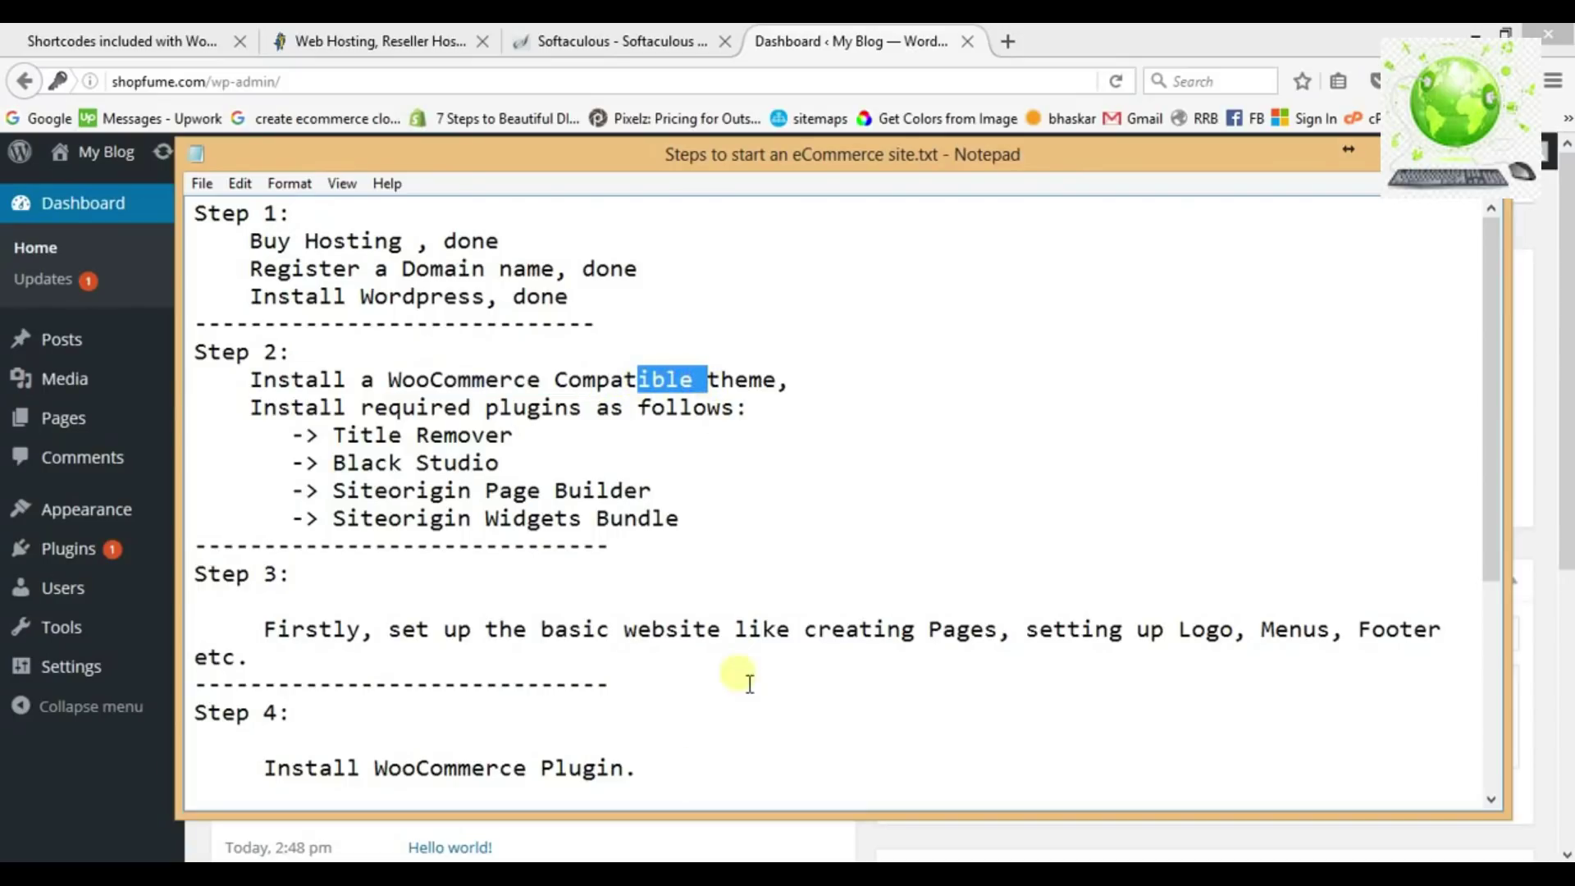
{"action": "left_click", "coordinate": [642, 838]}
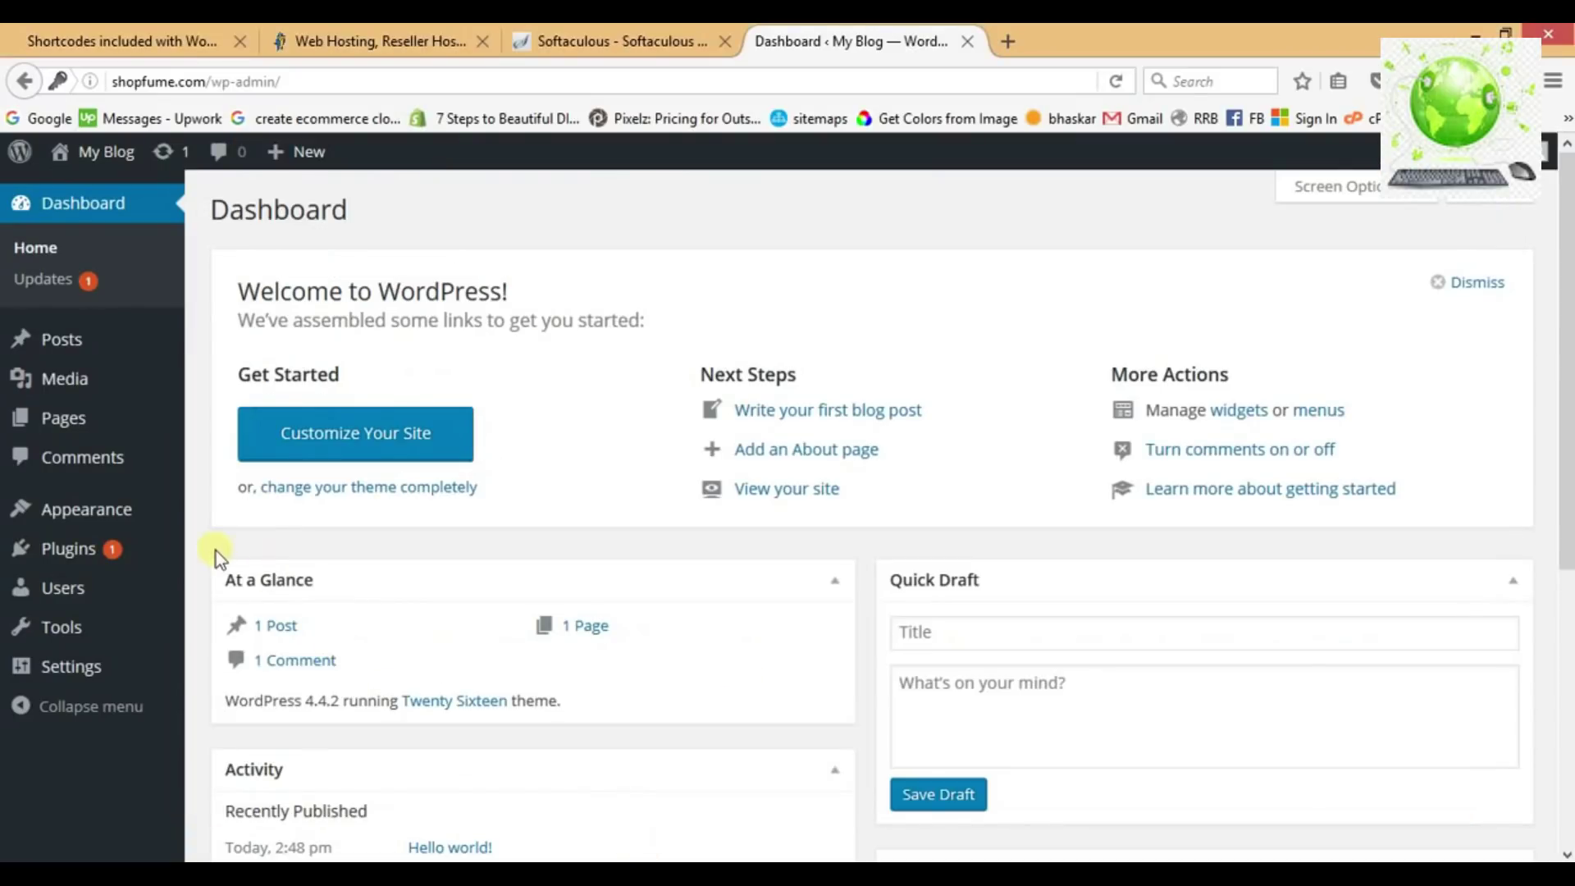
{"action": "mouse_move", "coordinate": [157, 513]}
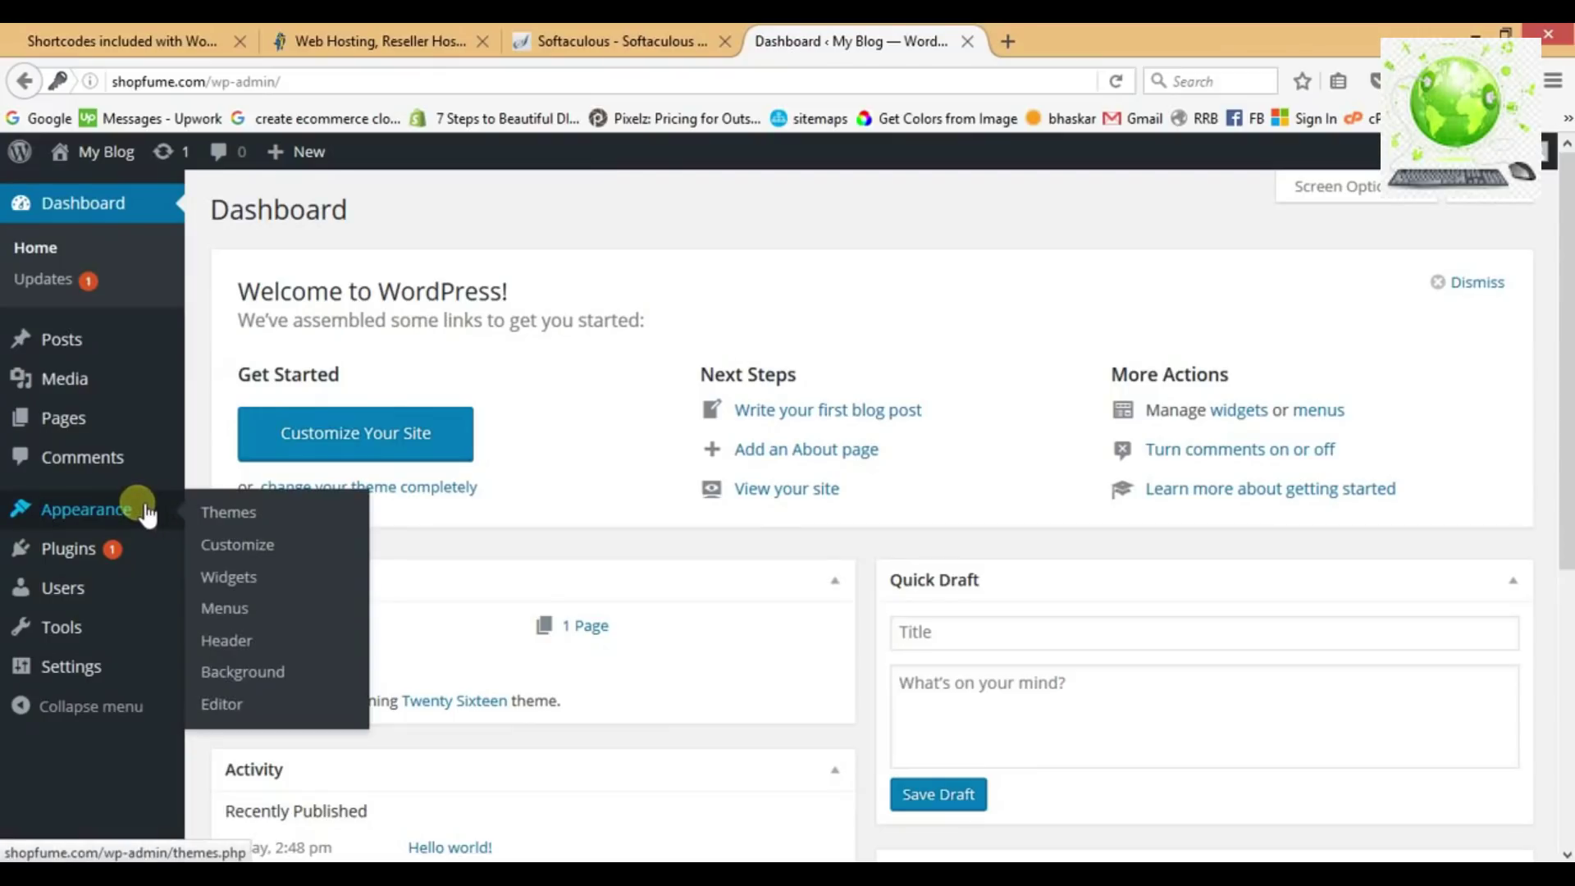
Search Appearance > Themes > Add New for 'i-craft', install the theme and activate it.
{"action": "left_click", "coordinate": [220, 512]}
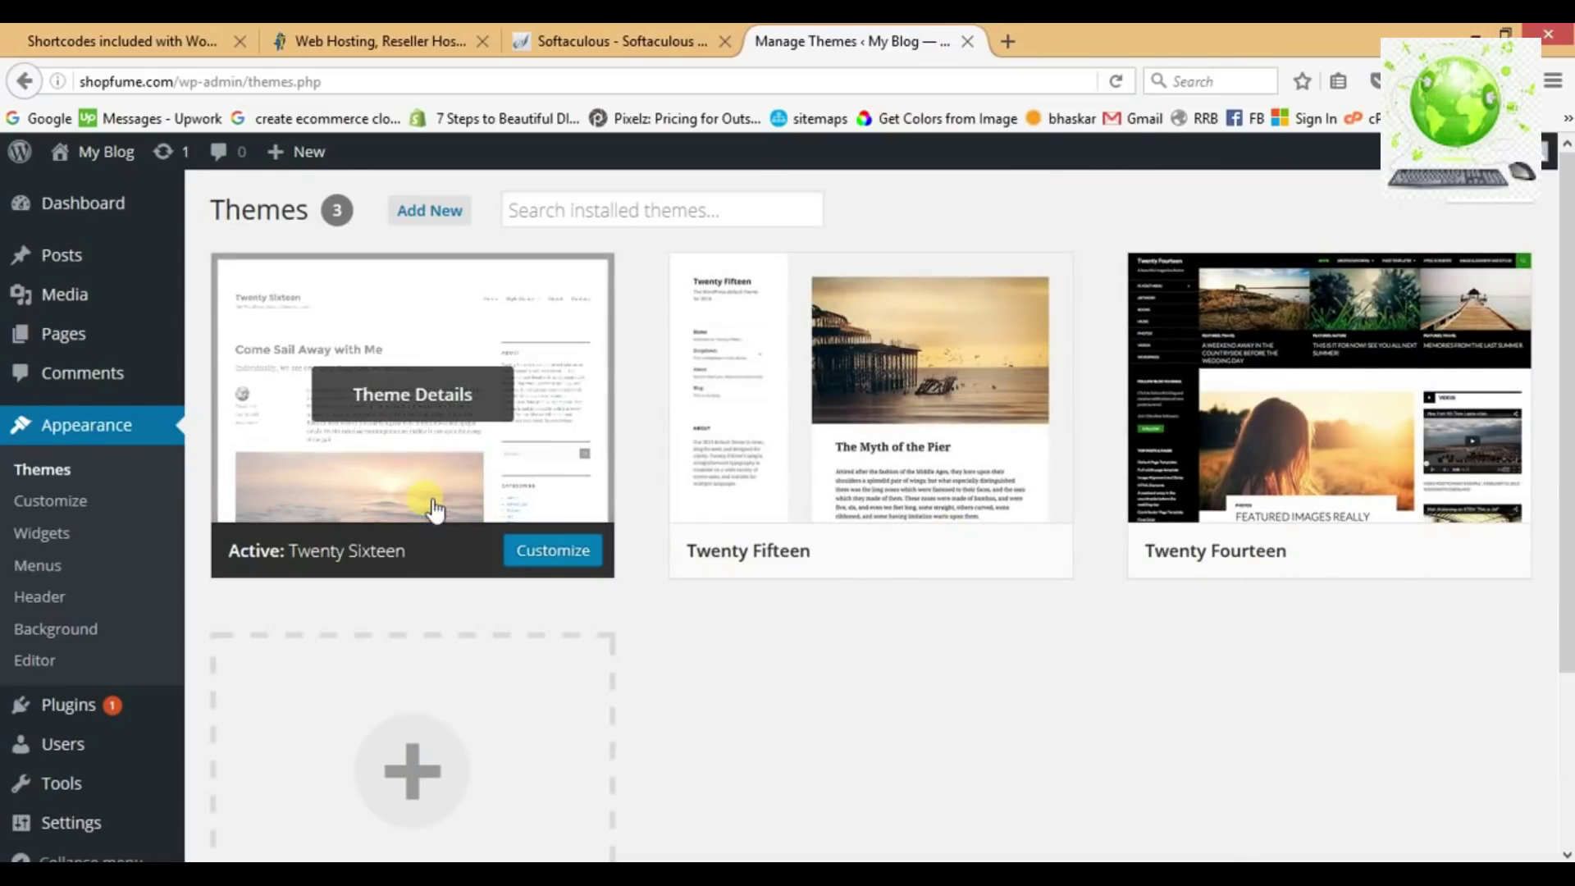
{"action": "left_click", "coordinate": [437, 212]}
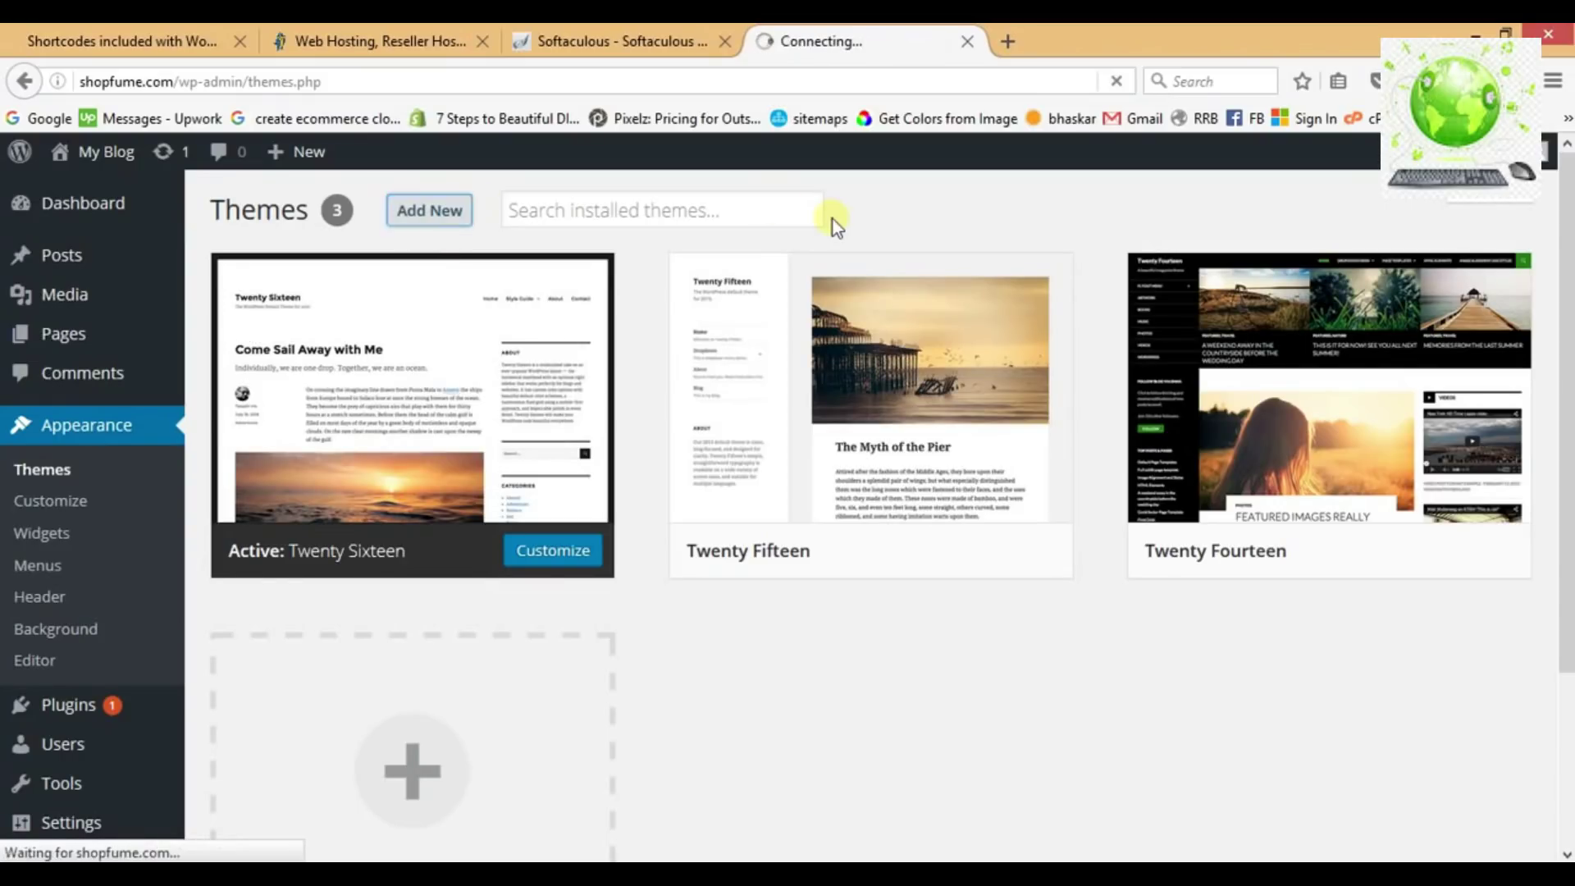
{"action": "left_click", "coordinate": [1280, 289]}
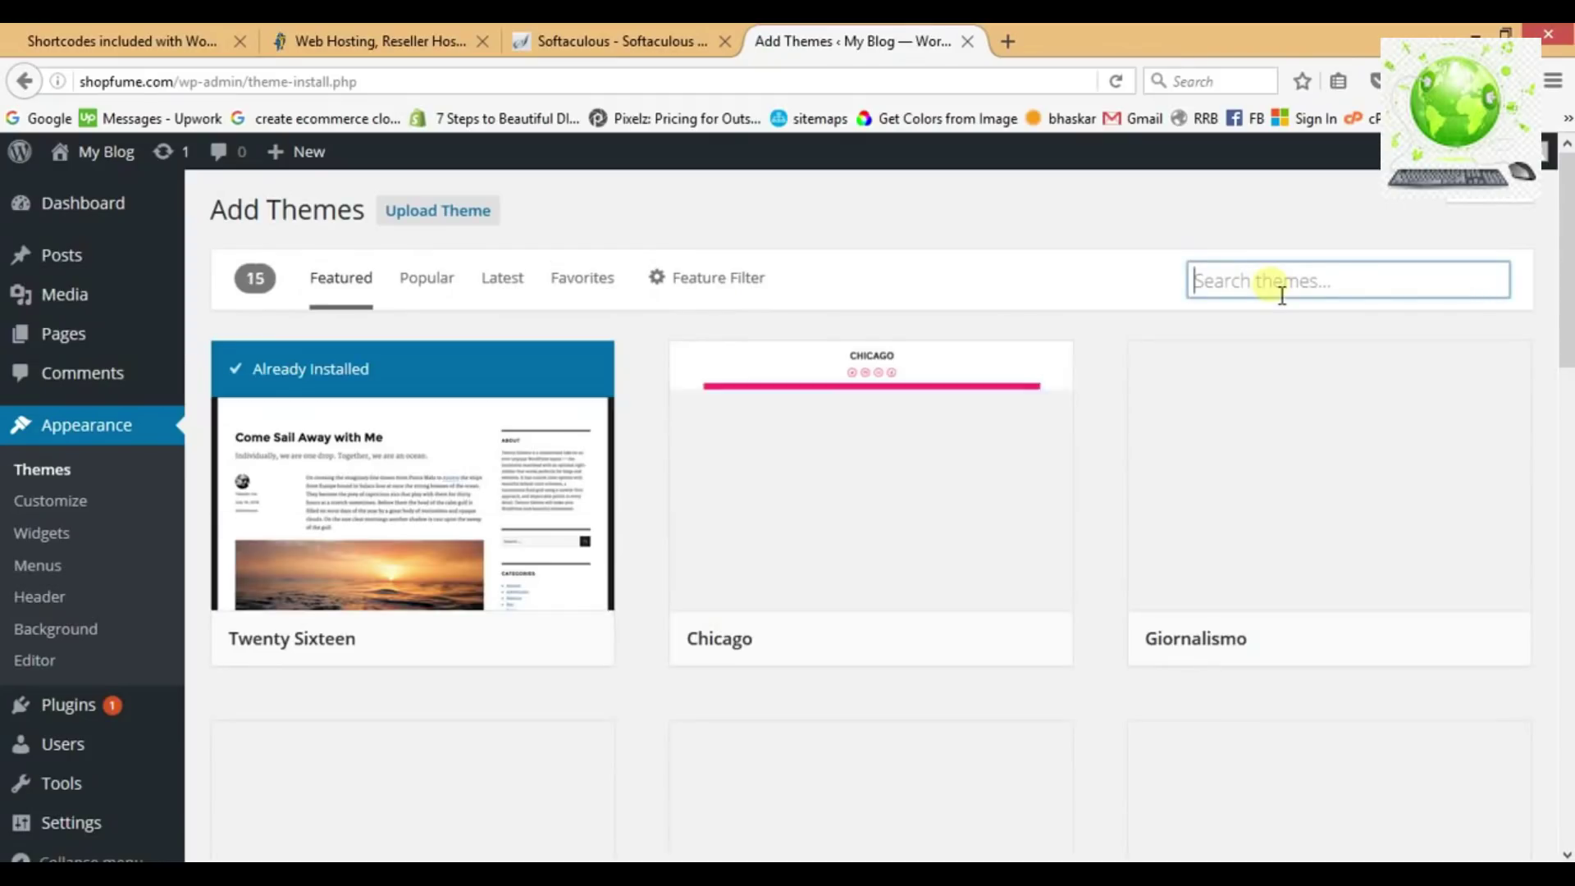
{"action": "type", "text": "i-"}
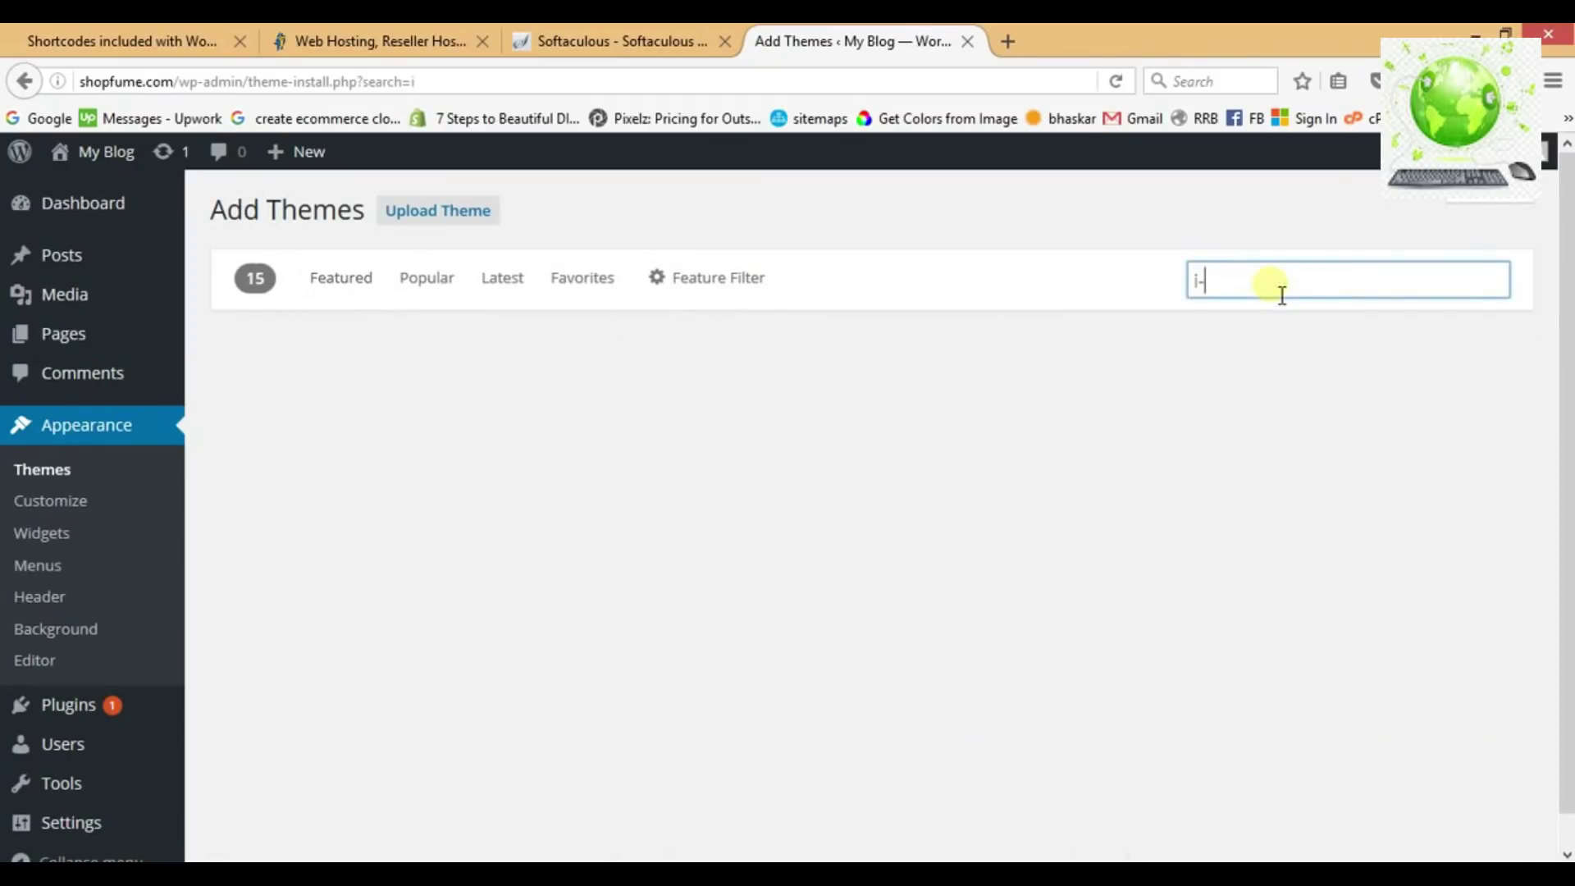
{"action": "type", "text": "craft"}
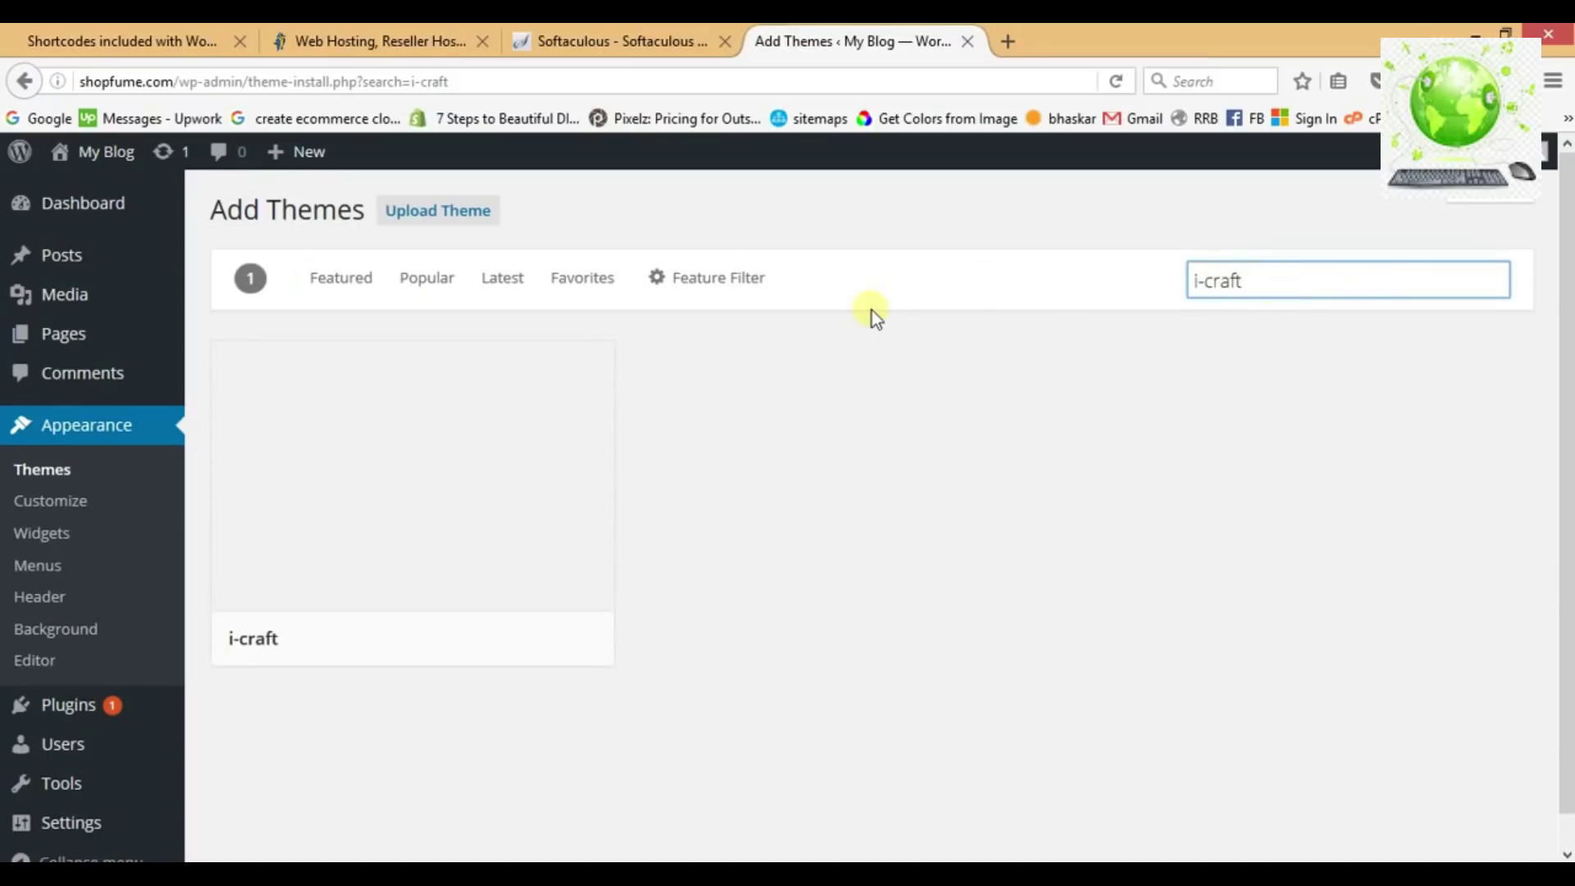
{"action": "mouse_move", "coordinate": [566, 528]}
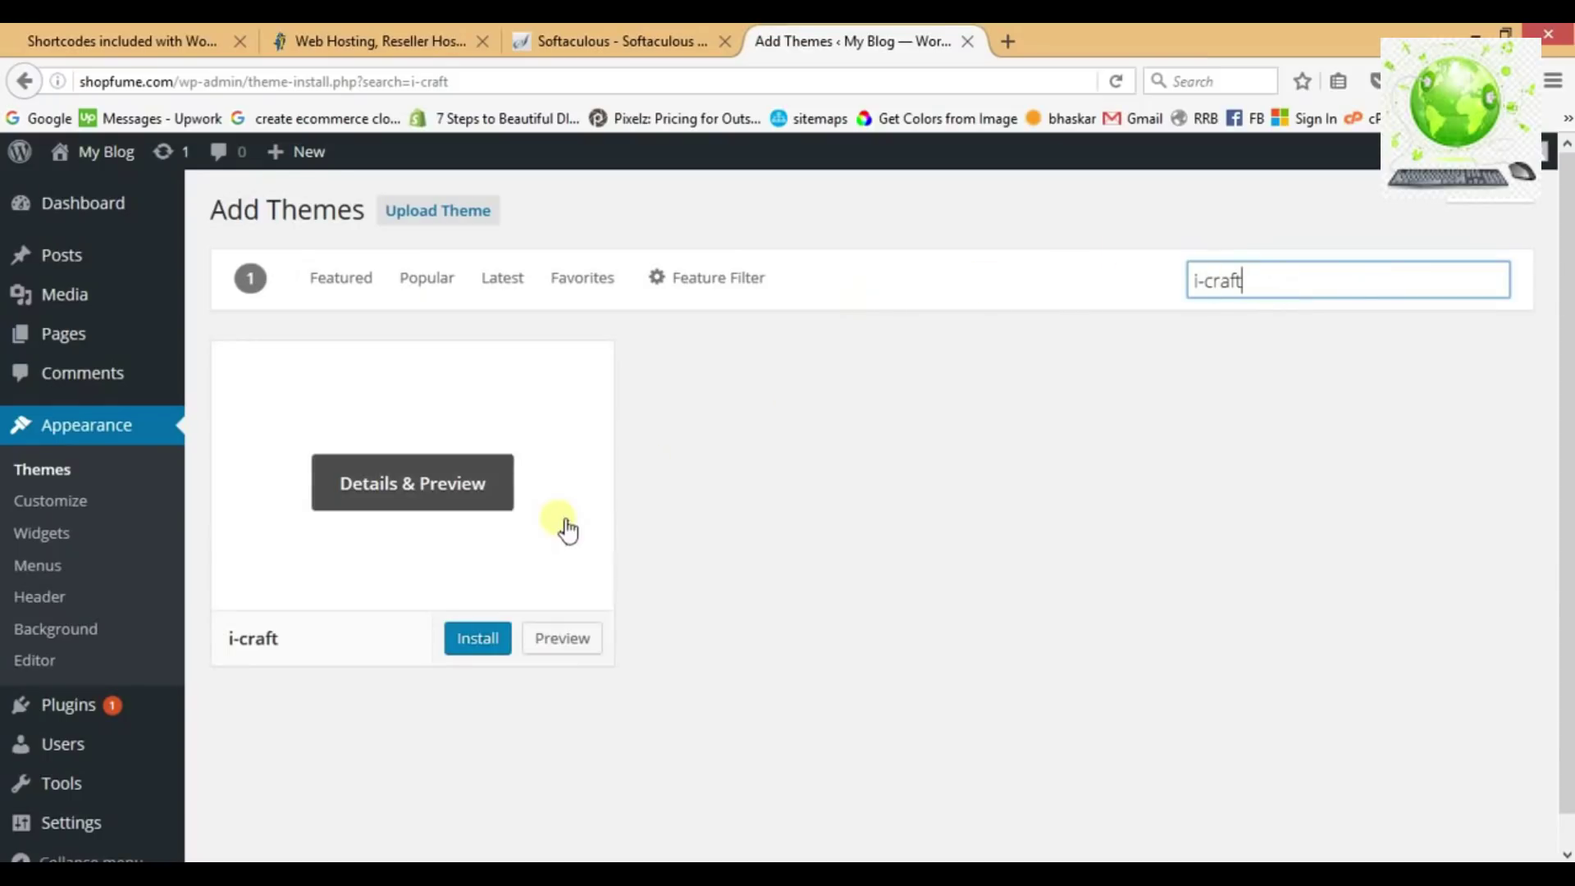
{"action": "left_click", "coordinate": [488, 643]}
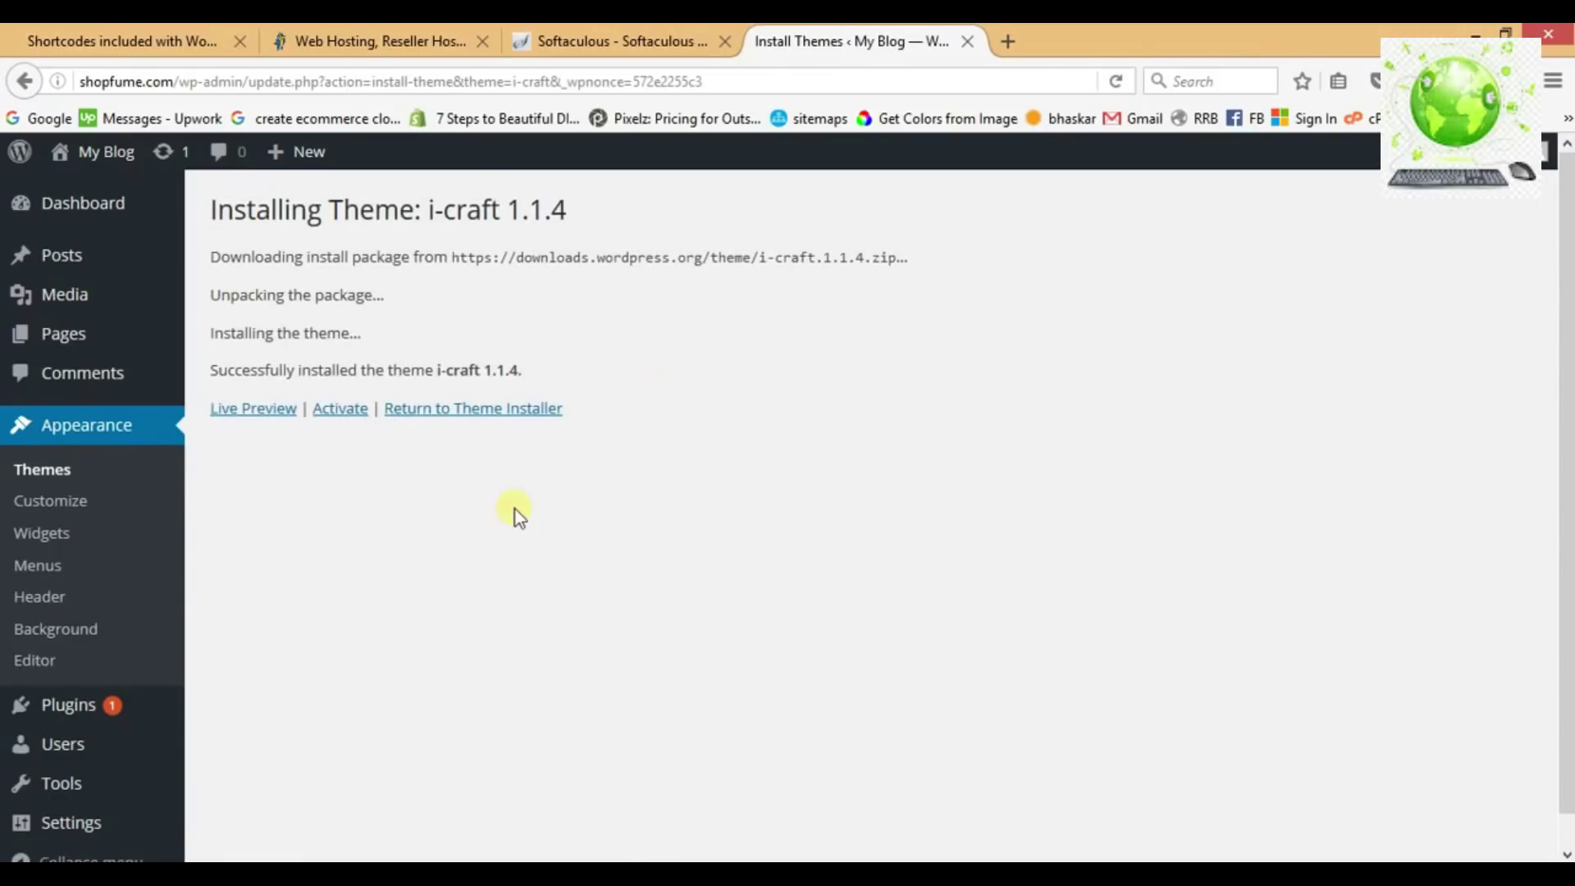
{"action": "left_click", "coordinate": [344, 411]}
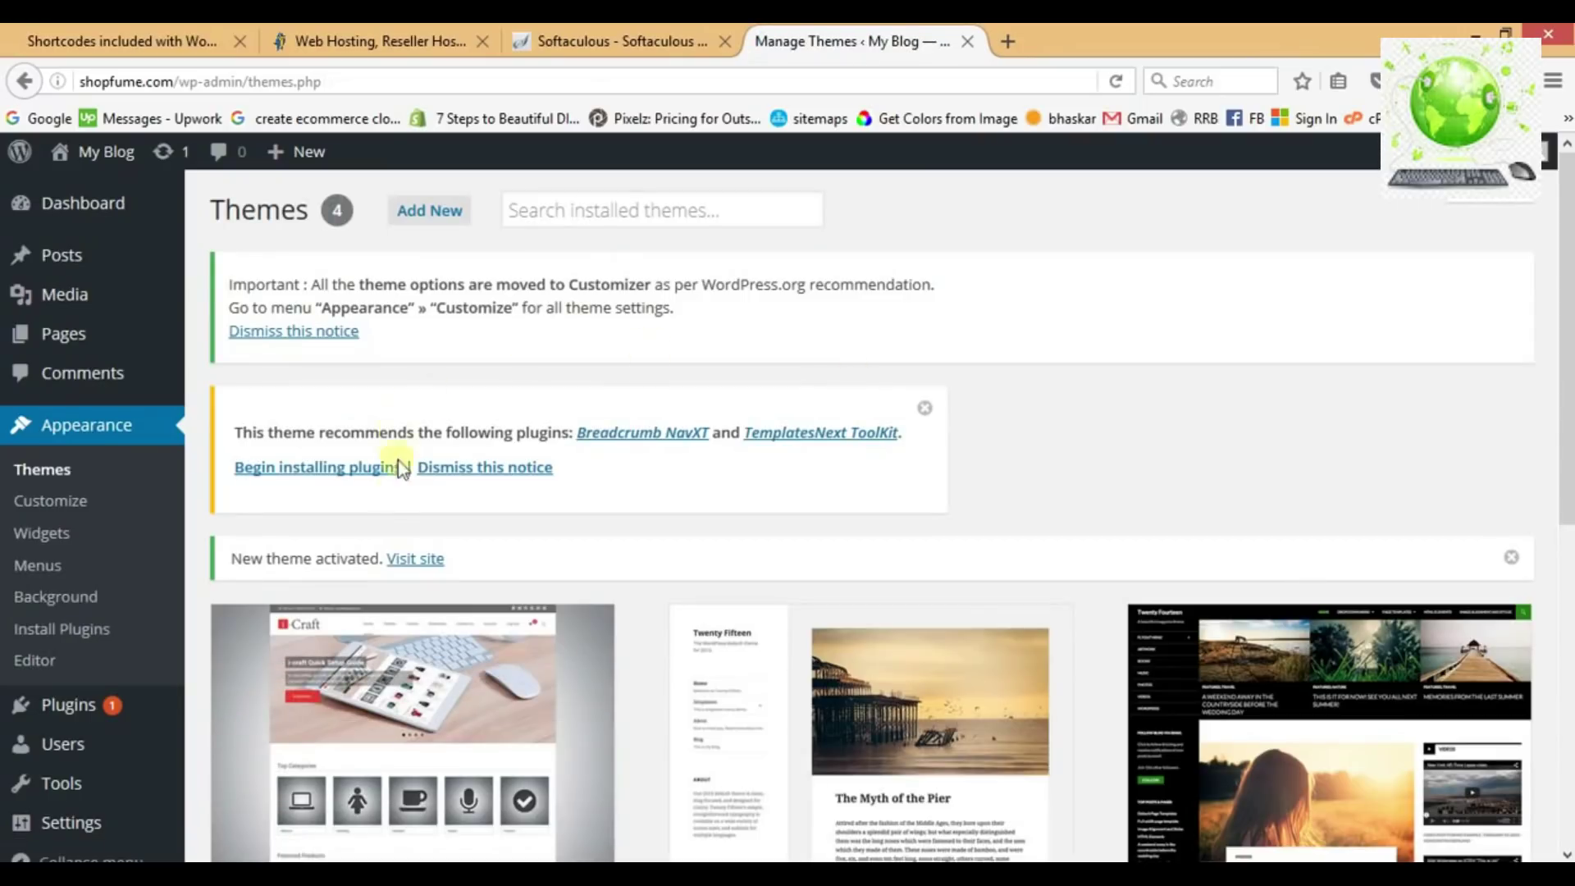
Bulk-install both recommended plugins, Breadcrumb NavXT and TemplatesNext ToolKit.
{"action": "scroll", "coordinate": [510, 573], "scroll_direction": "down", "scroll_amount": 3}
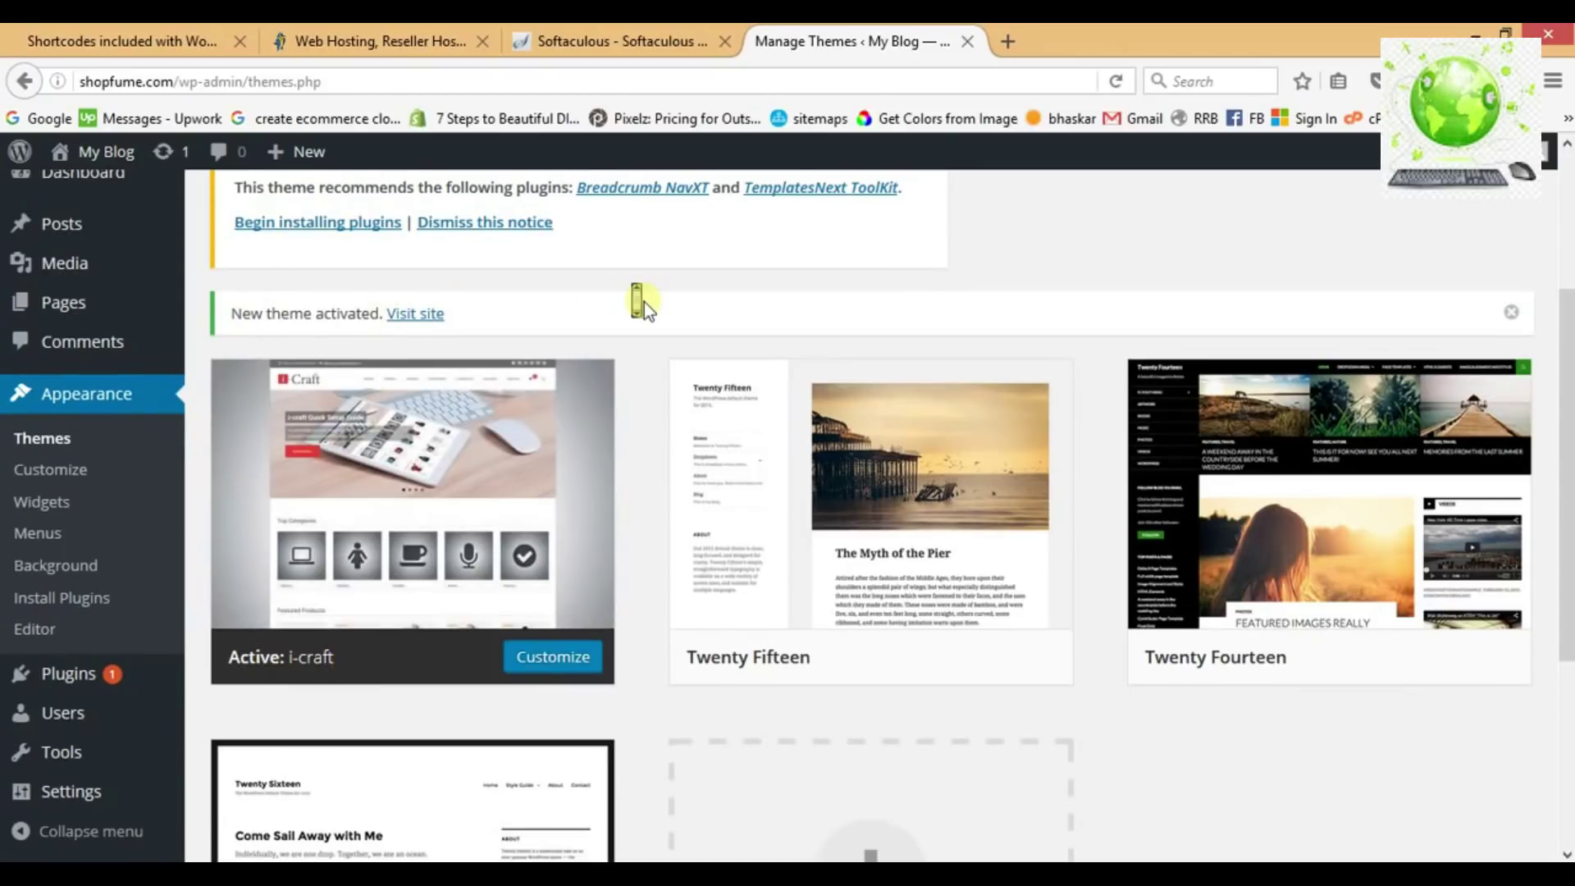
{"action": "scroll", "coordinate": [643, 302], "scroll_direction": "up", "scroll_amount": 3}
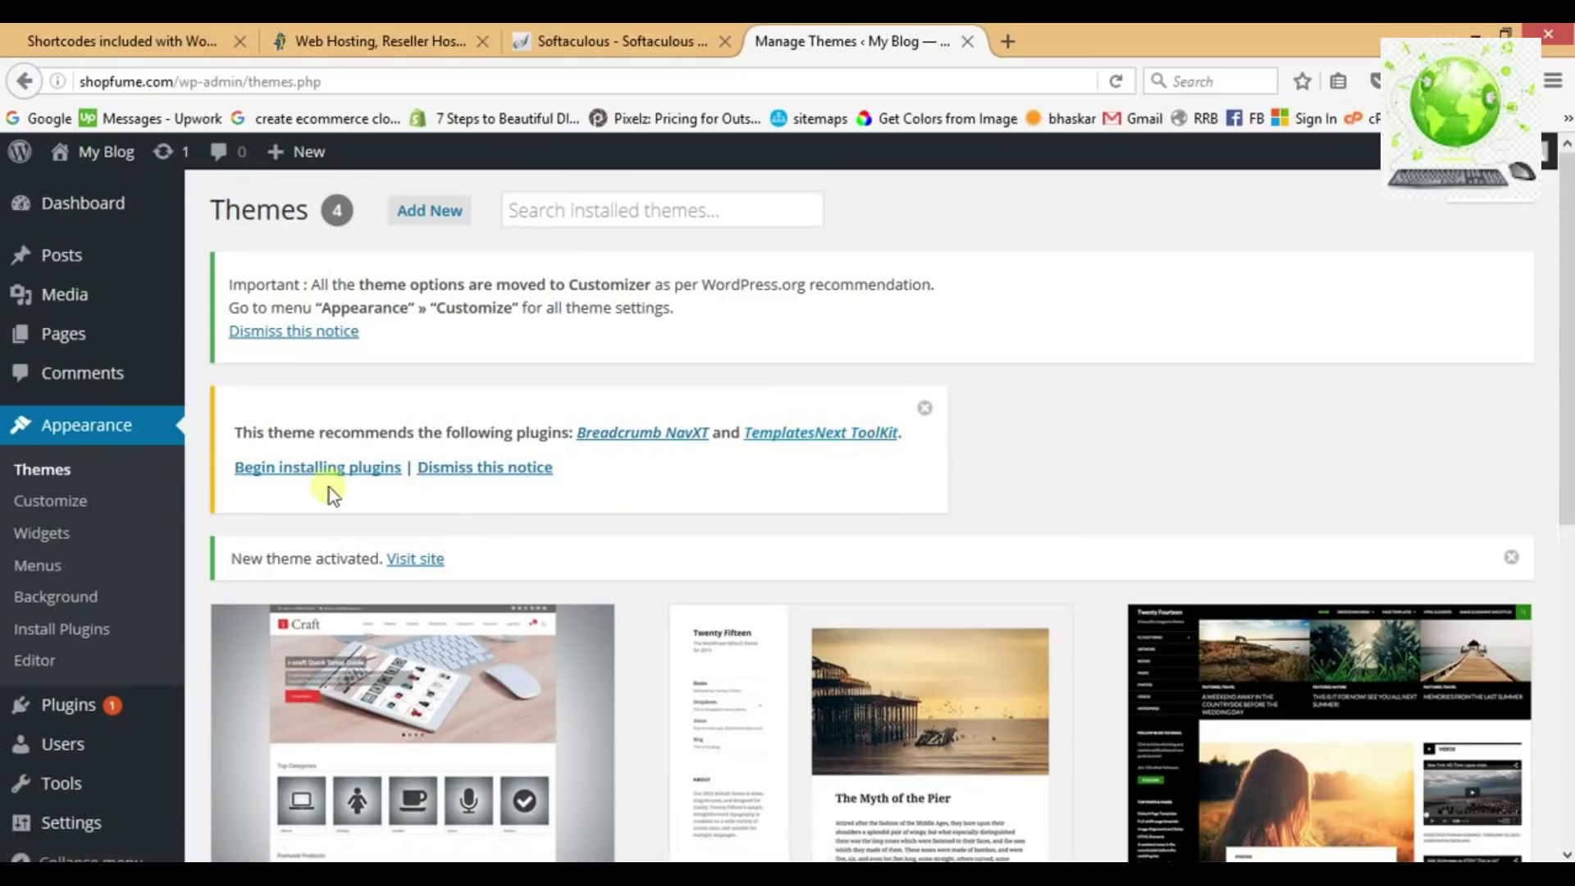
{"action": "left_click", "coordinate": [316, 469]}
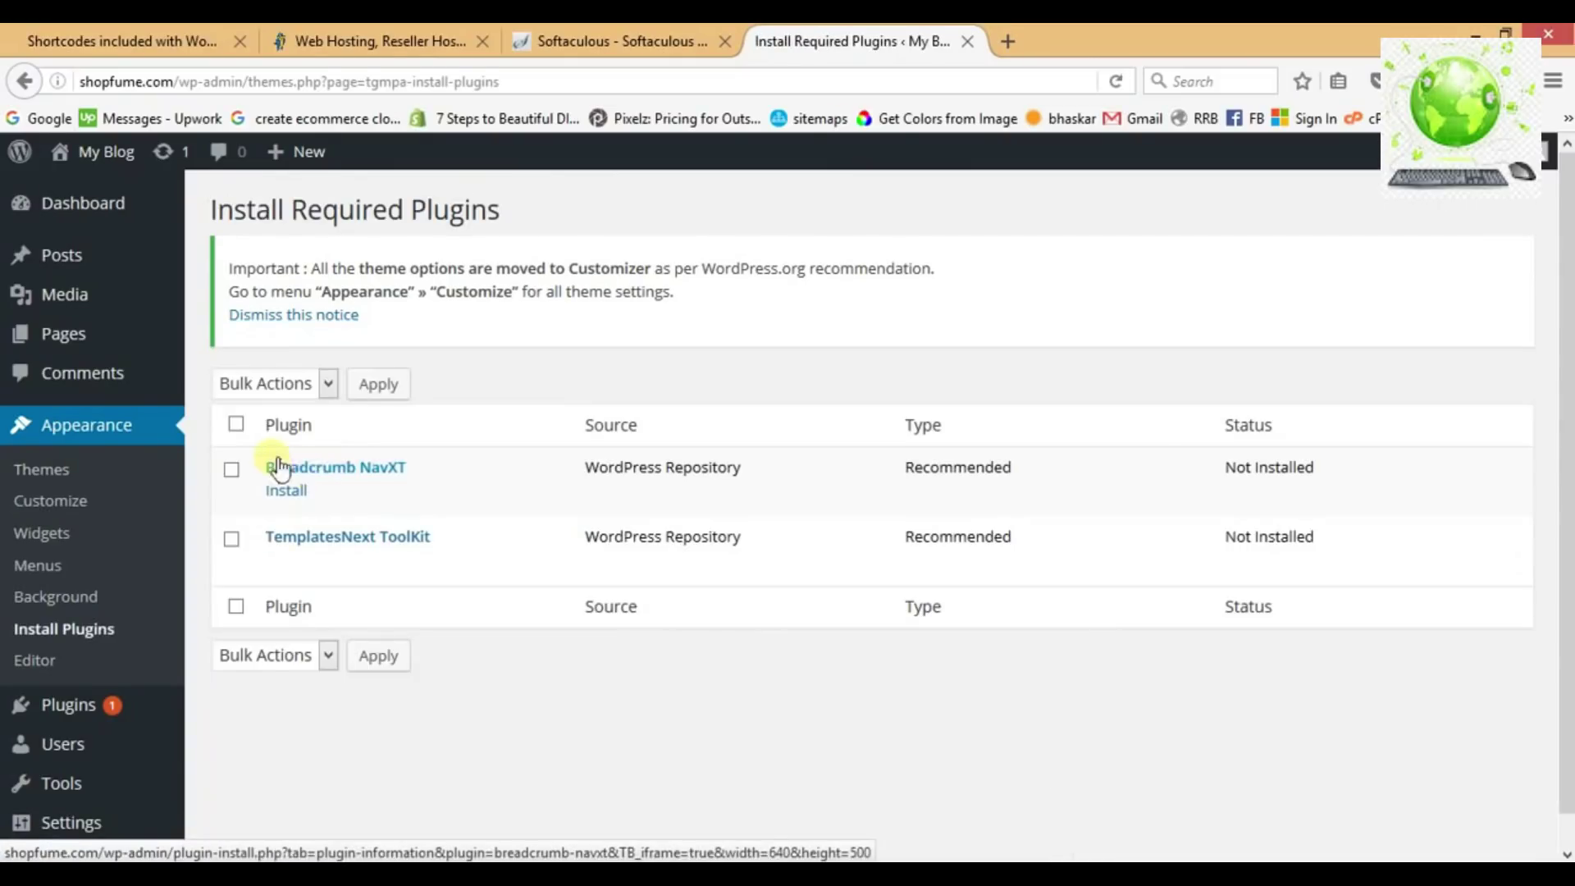
{"action": "left_click", "coordinate": [239, 428]}
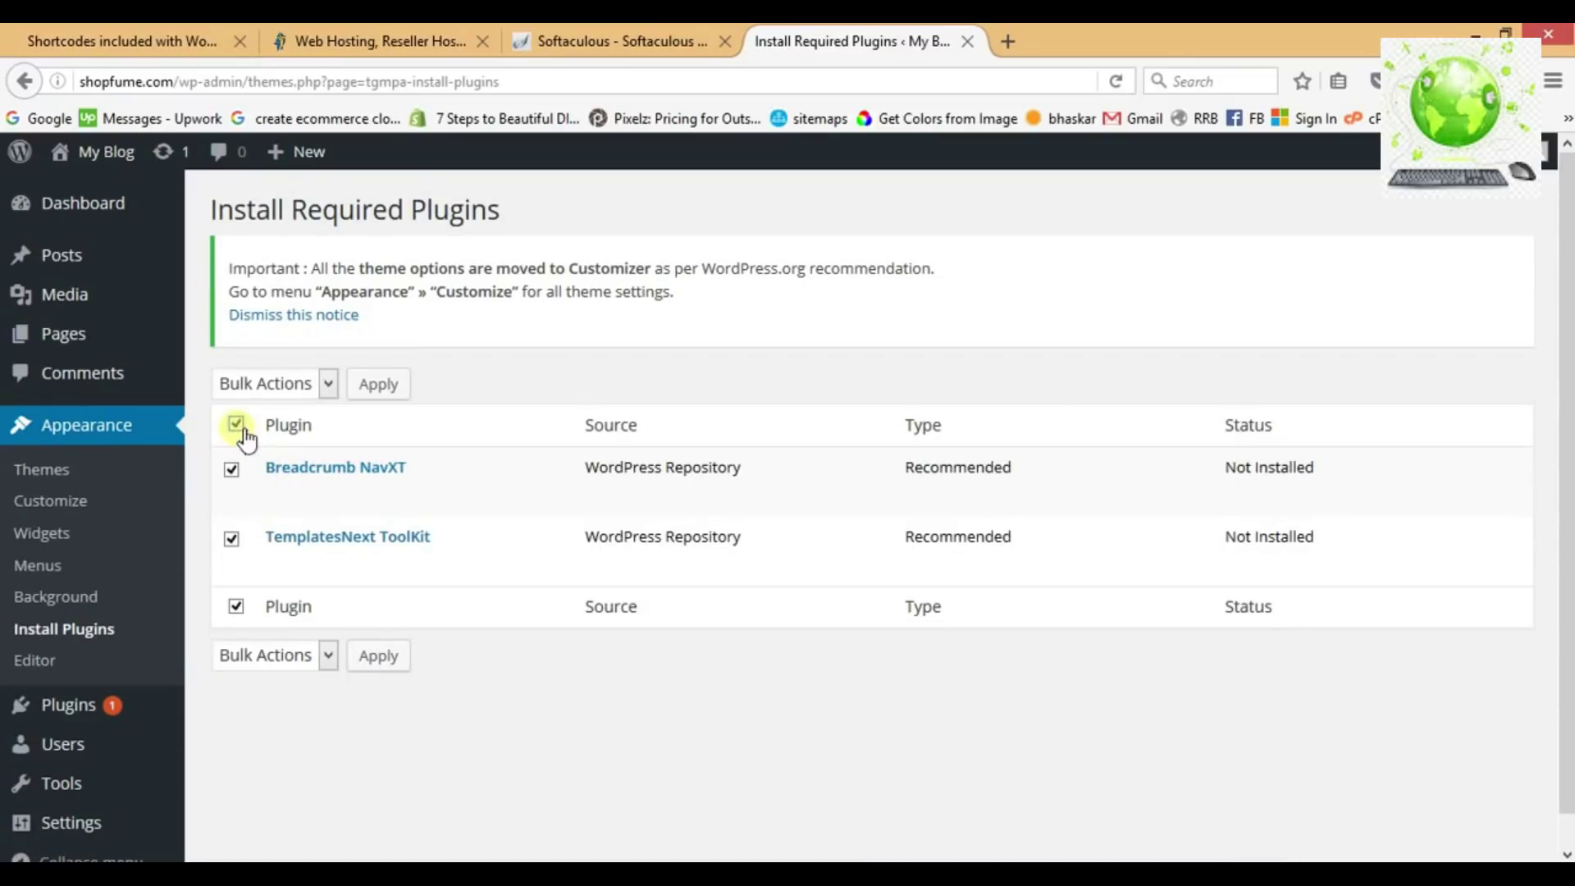
{"action": "left_click", "coordinate": [289, 389]}
{"action": "left_click", "coordinate": [285, 438]}
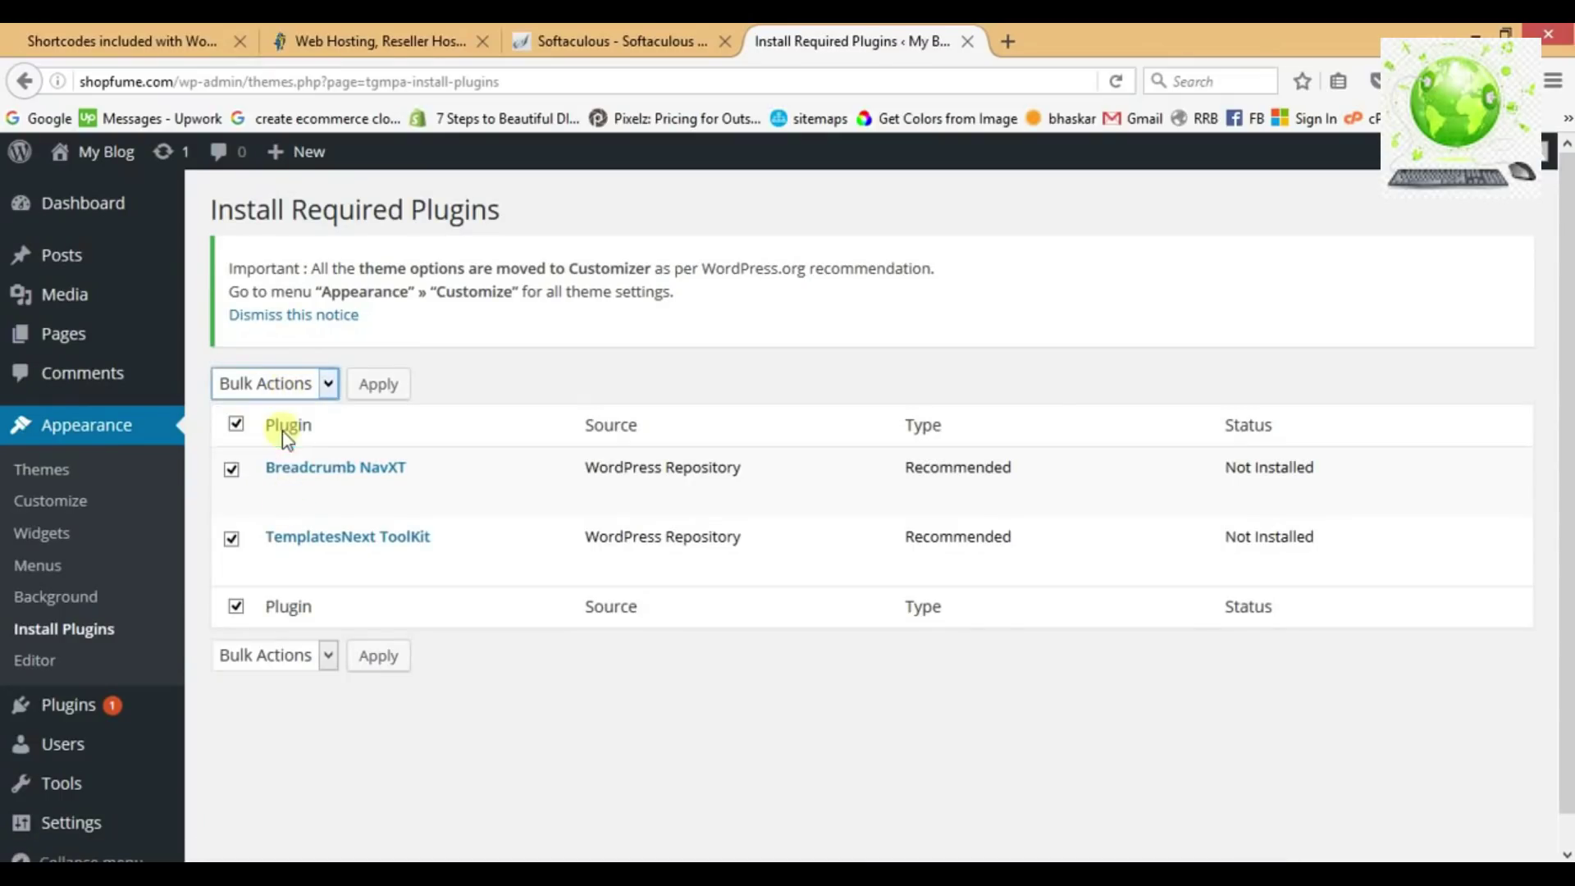
{"action": "left_click", "coordinate": [393, 379]}
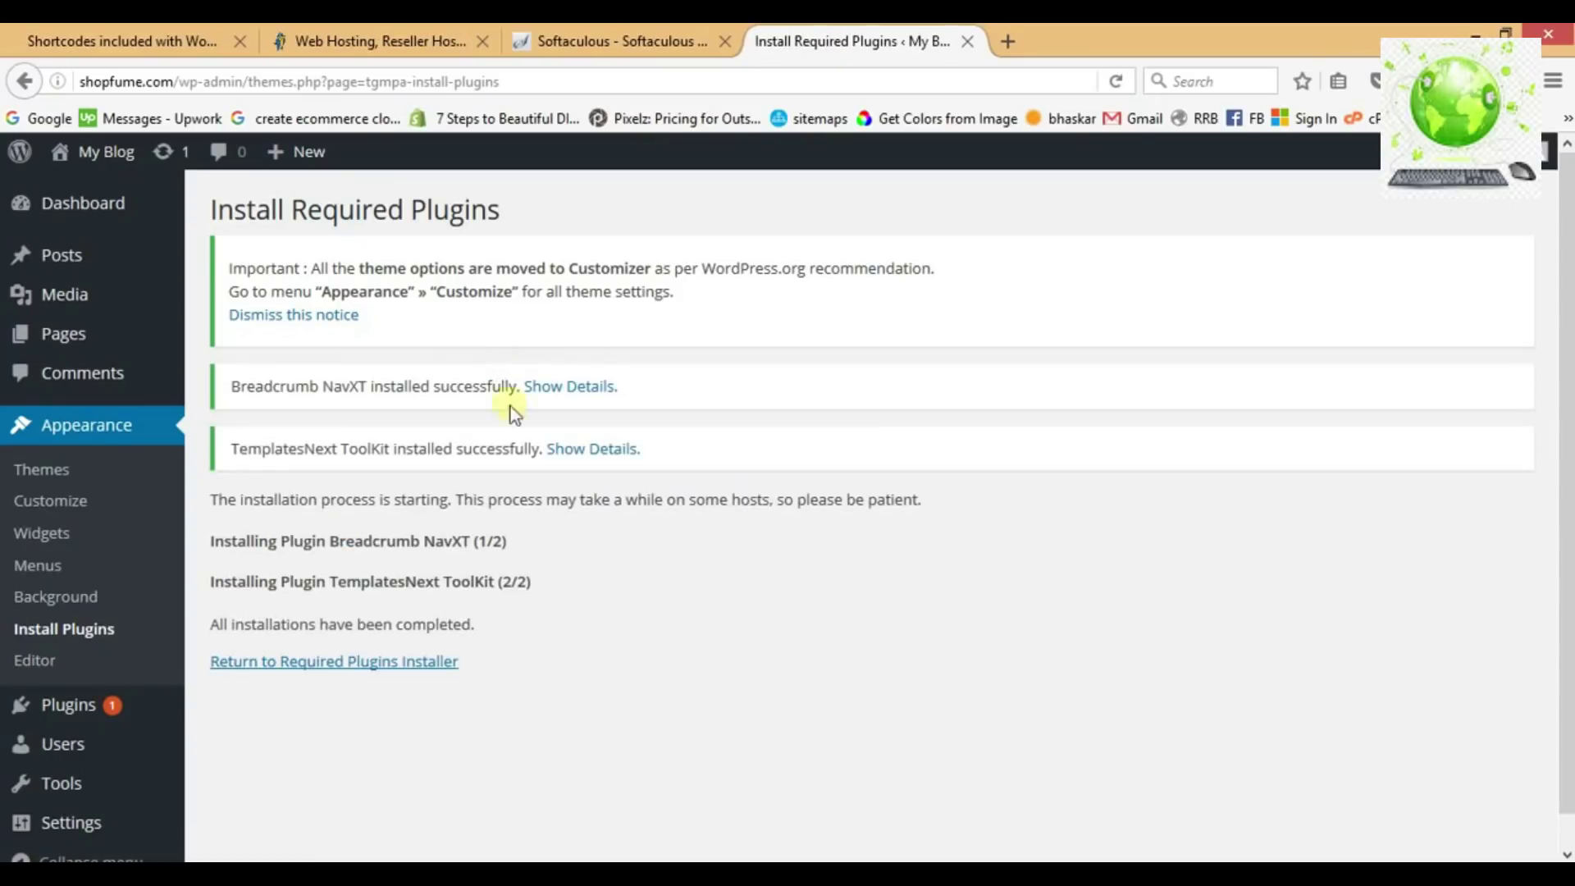
Bulk-activate both newly installed recommended plugins from the required plugins list.
{"action": "left_click", "coordinate": [335, 669]}
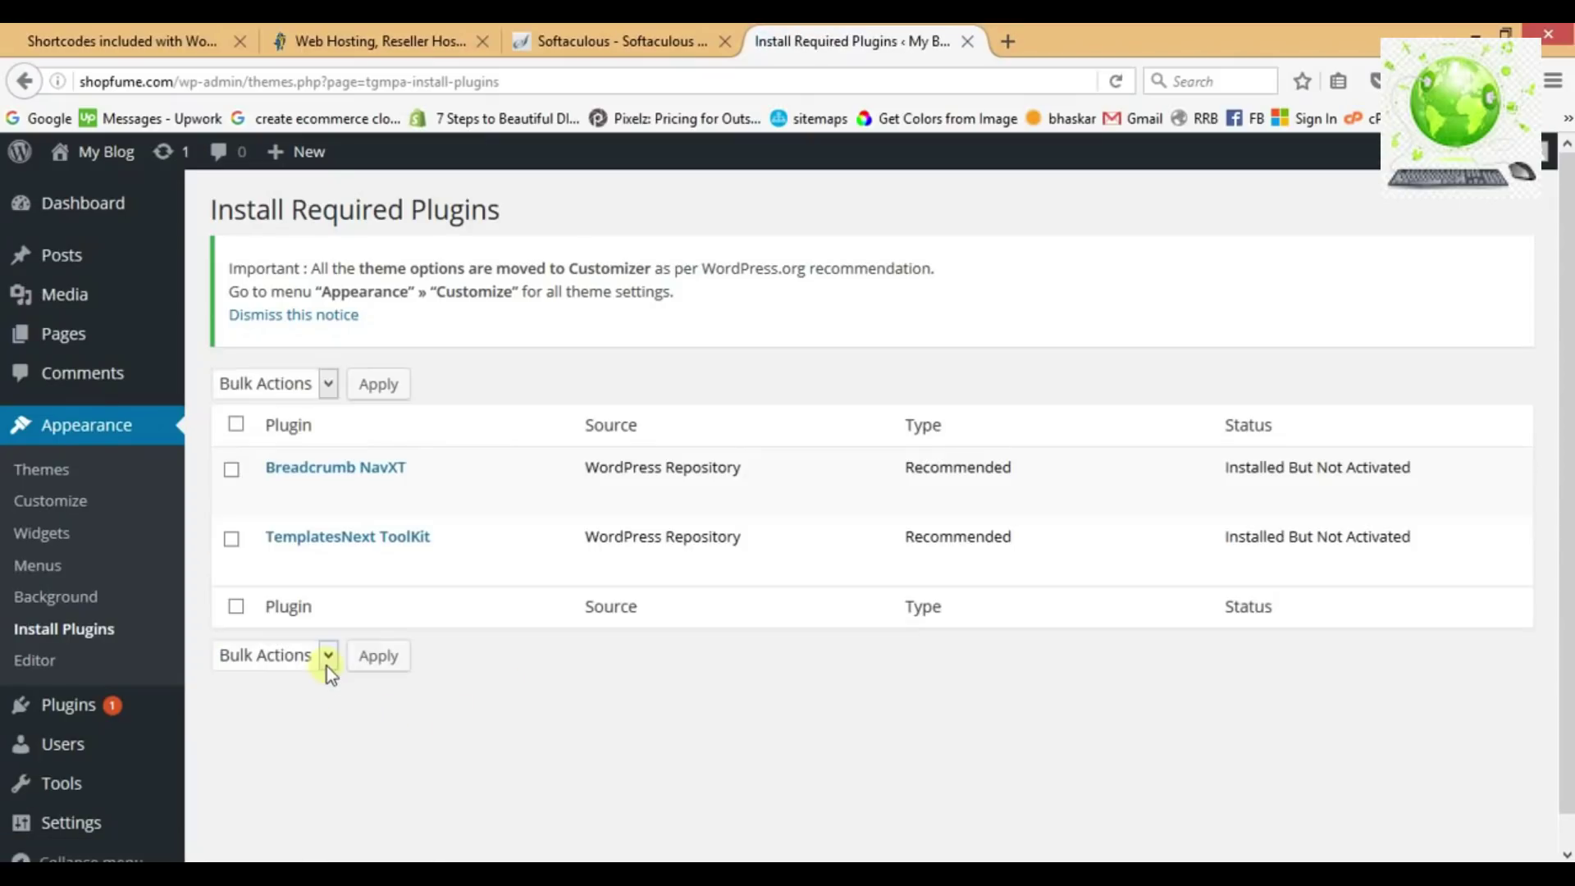
{"action": "left_click", "coordinate": [237, 424]}
{"action": "left_click", "coordinate": [278, 384]}
{"action": "left_click", "coordinate": [277, 459]}
{"action": "left_click", "coordinate": [375, 392]}
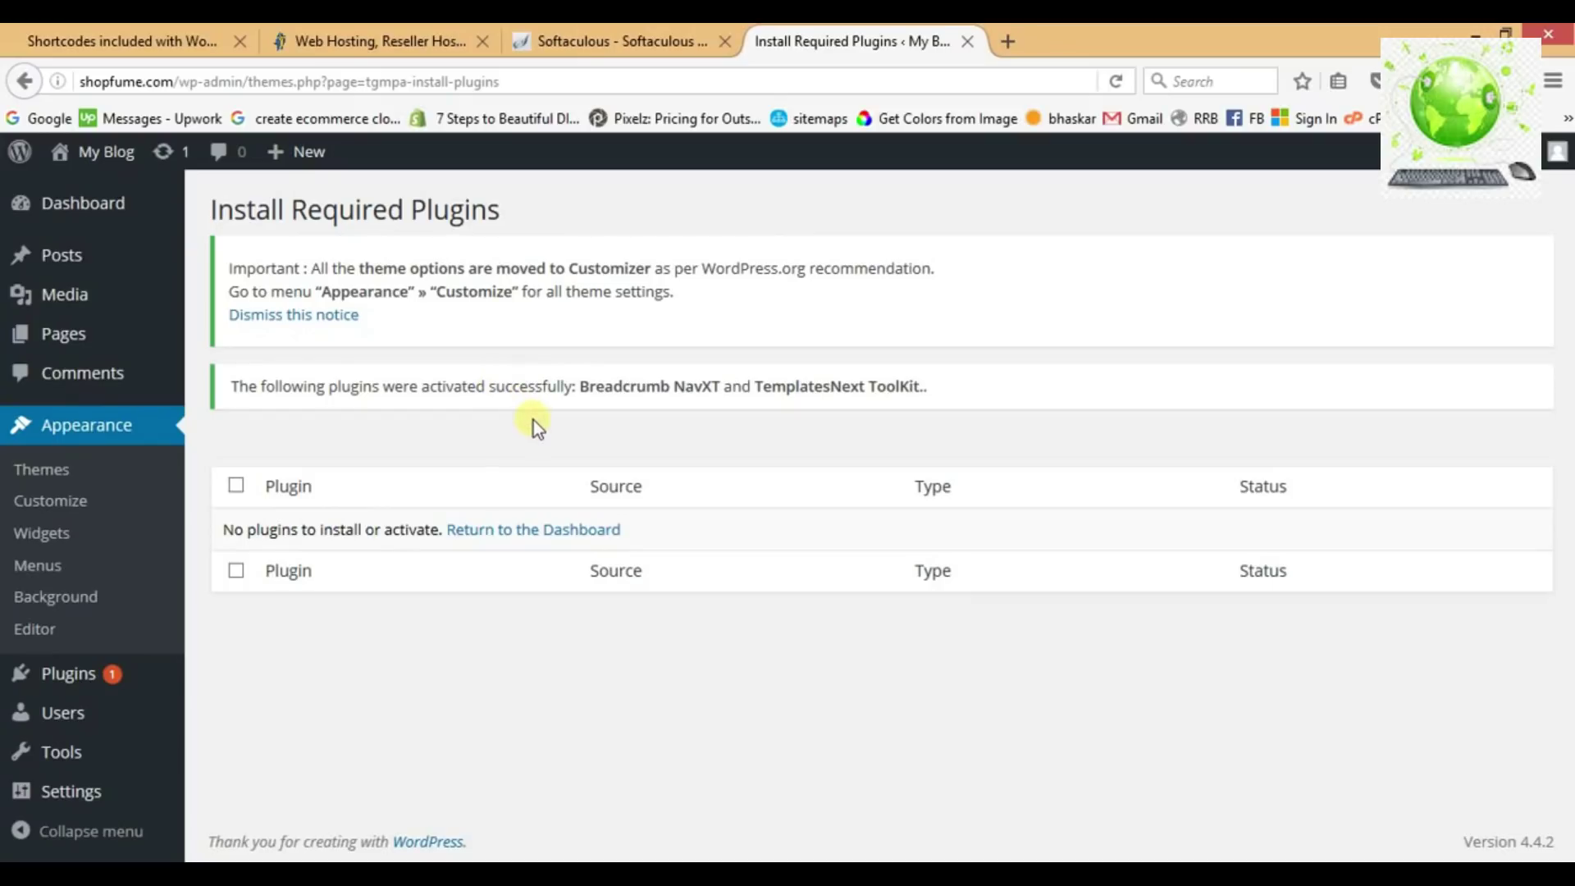
Load shopfume.com in a new tab and scroll through the i-craft homepage.
{"action": "left_click", "coordinate": [1008, 41]}
{"action": "type", "text": "shopf"}
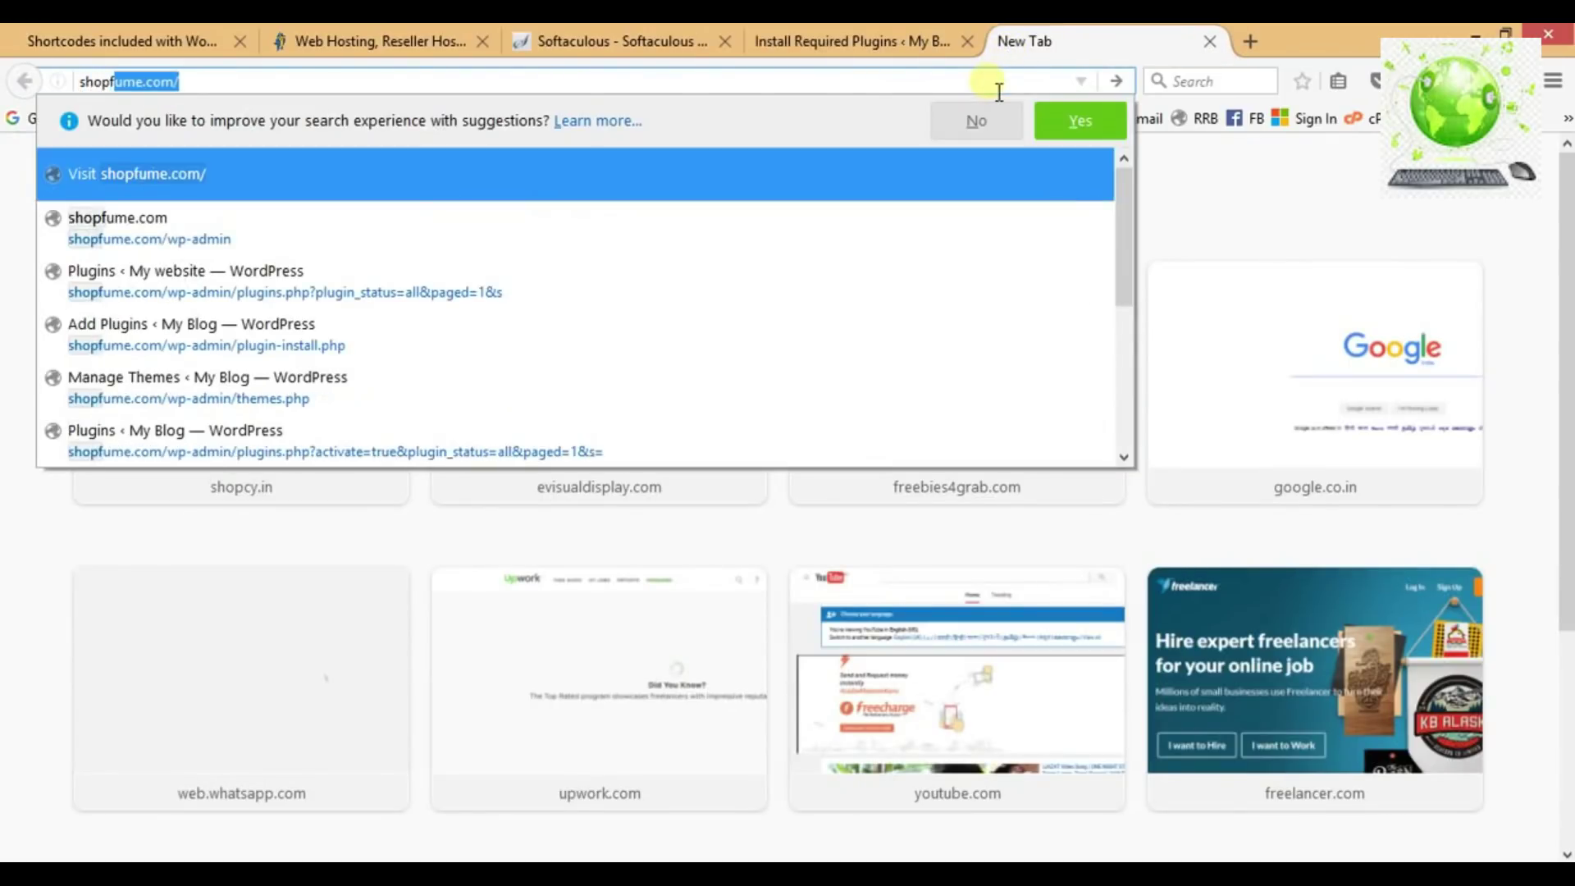
{"action": "key", "text": "Return"}
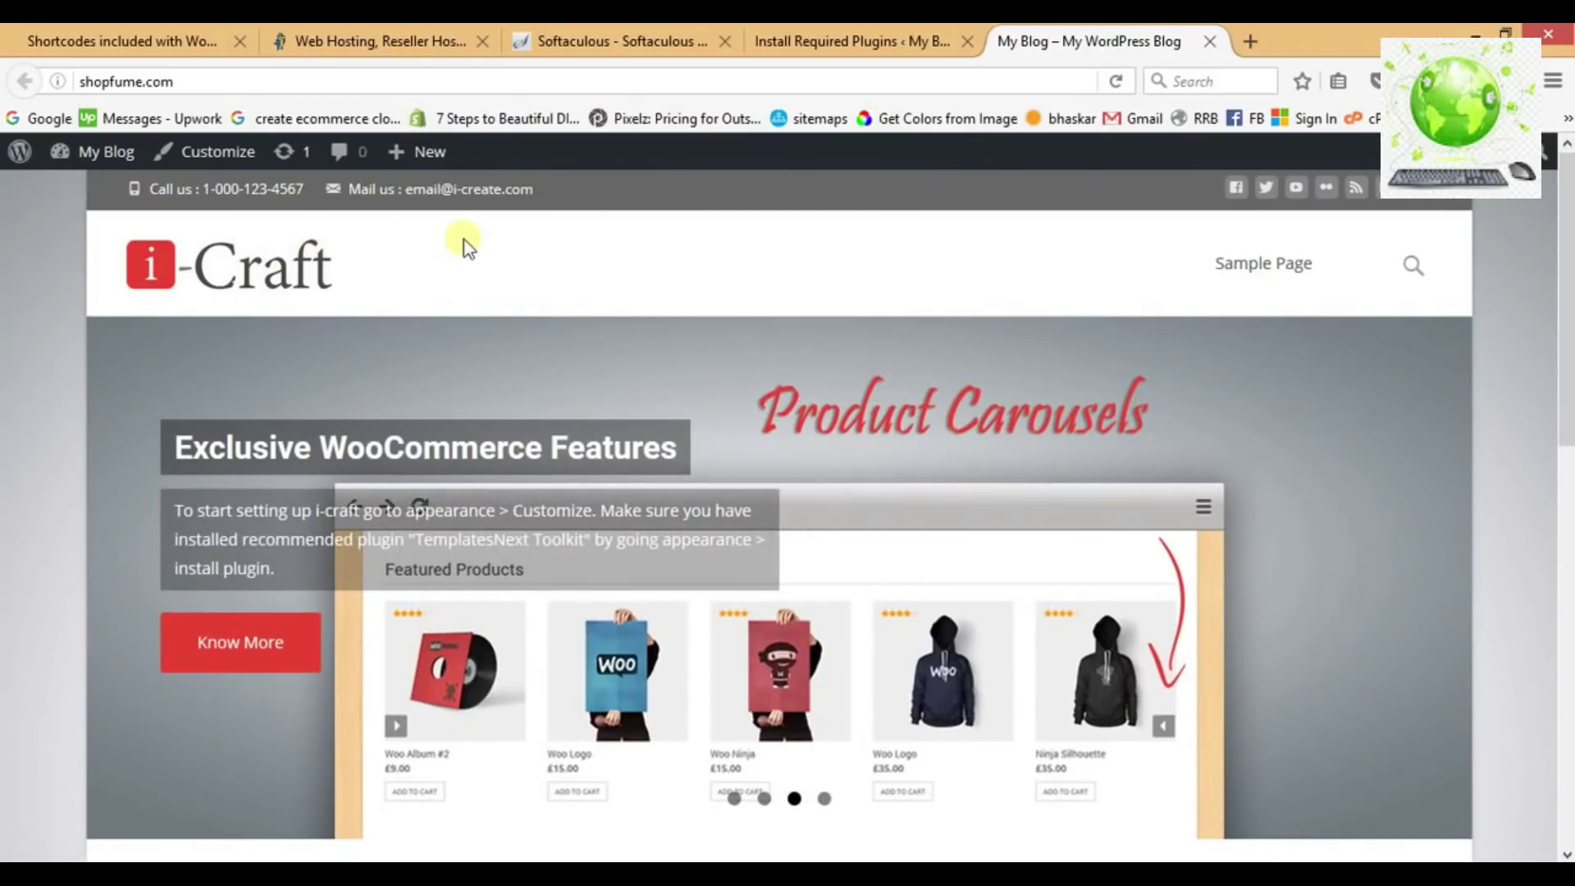
{"action": "left_click", "coordinate": [1424, 267]}
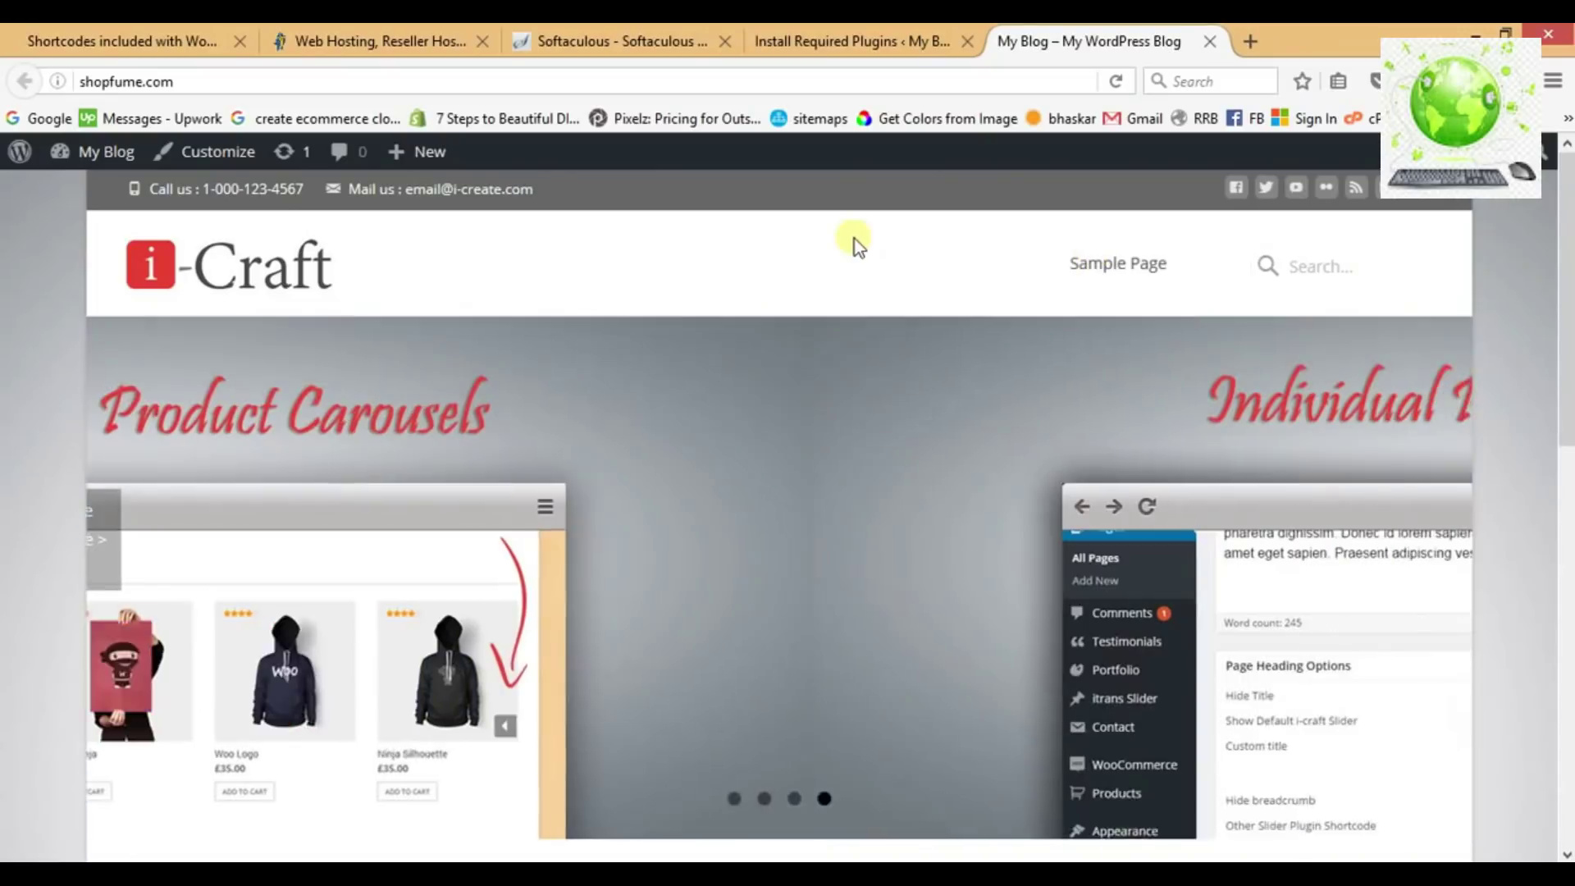
{"action": "scroll", "coordinate": [615, 598], "scroll_direction": "down", "scroll_amount": 5}
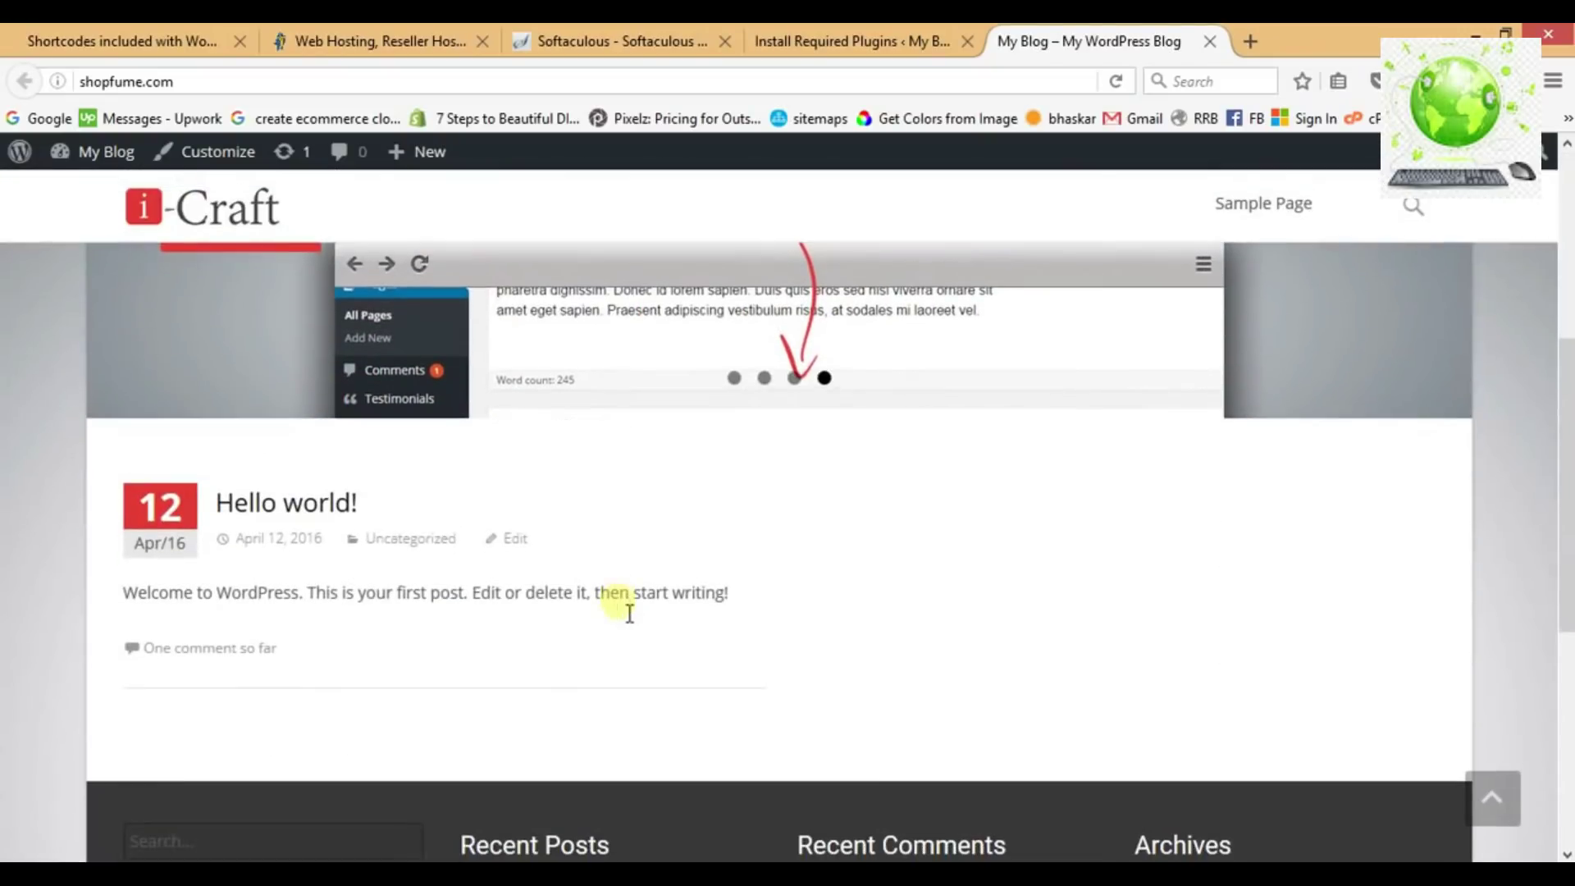
{"action": "scroll", "coordinate": [693, 627], "scroll_direction": "down", "scroll_amount": 5}
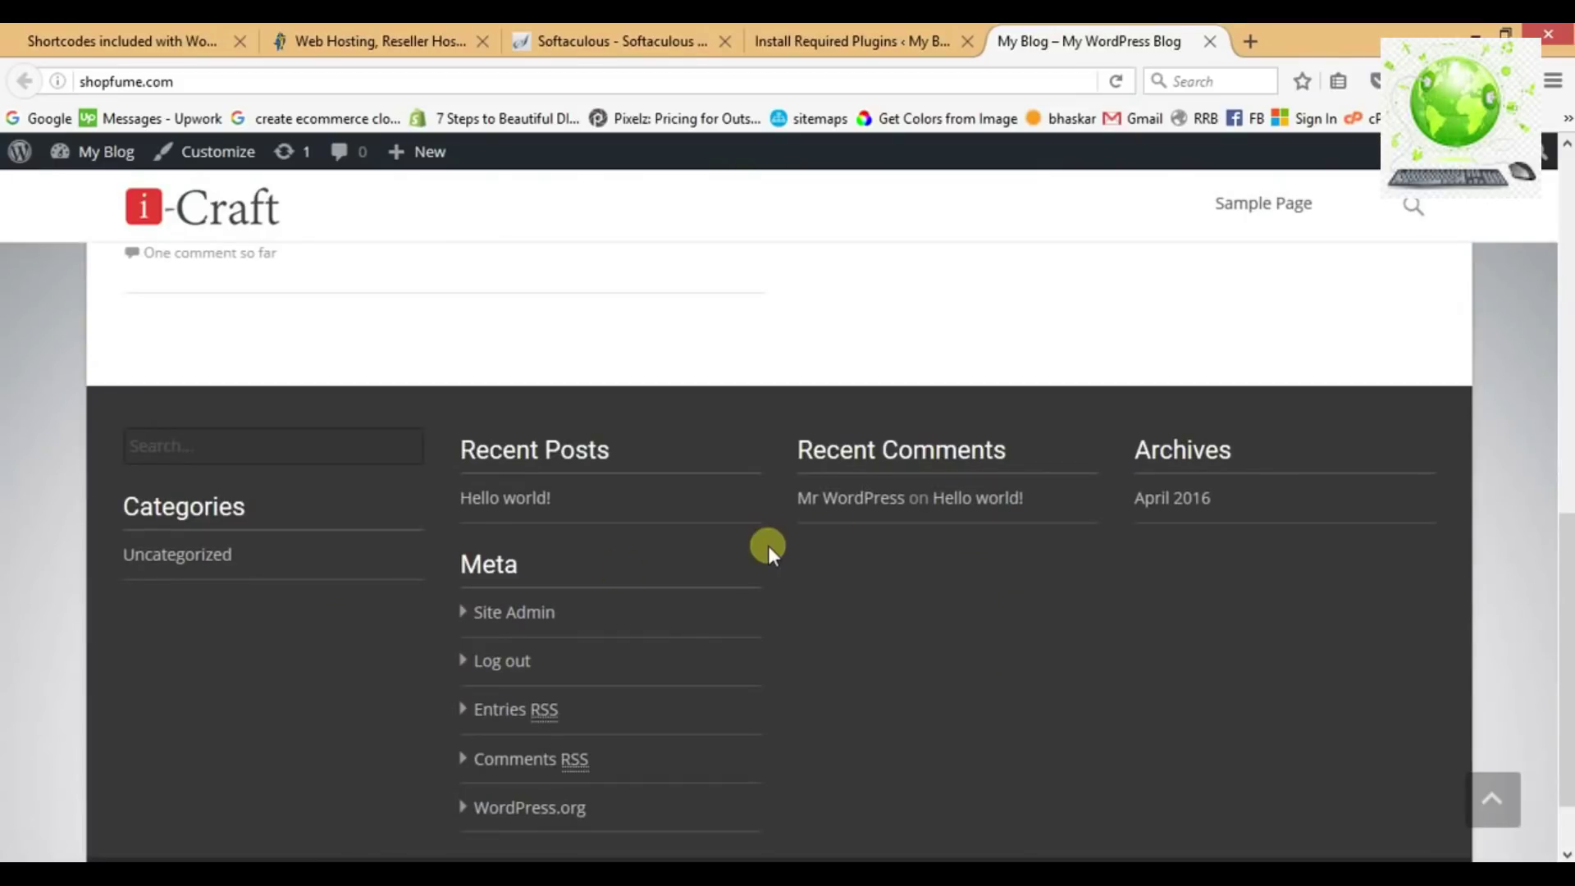
{"action": "scroll", "coordinate": [838, 574], "scroll_direction": "up", "scroll_amount": 10}
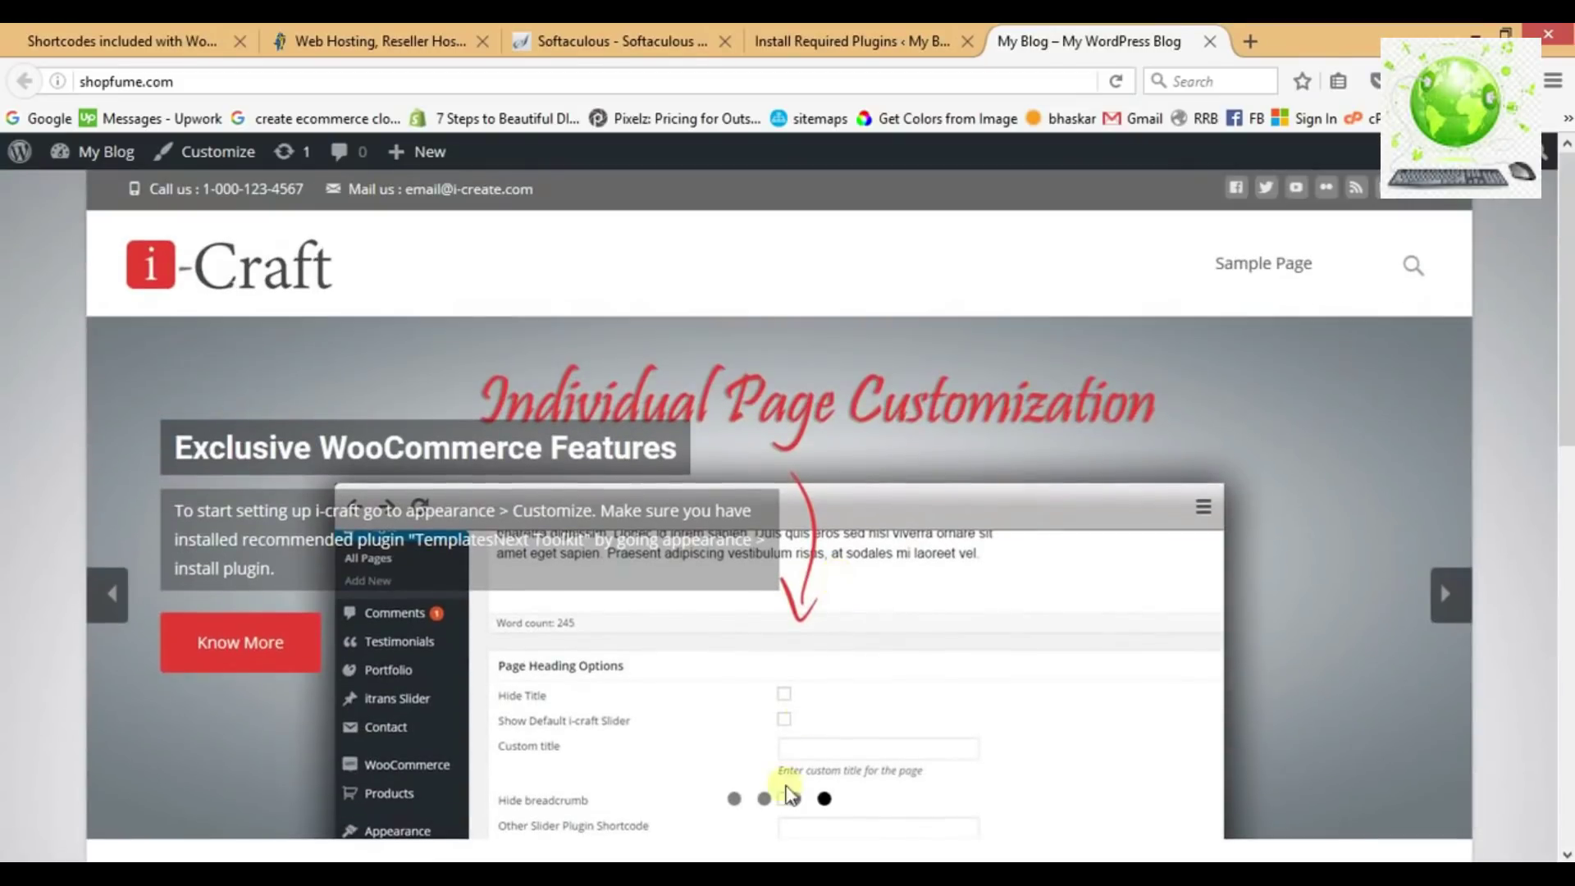
Mark the 'Install a WooCommerce Compatible theme' line as done in Notepad.
{"action": "key", "text": "alt+Tab"}
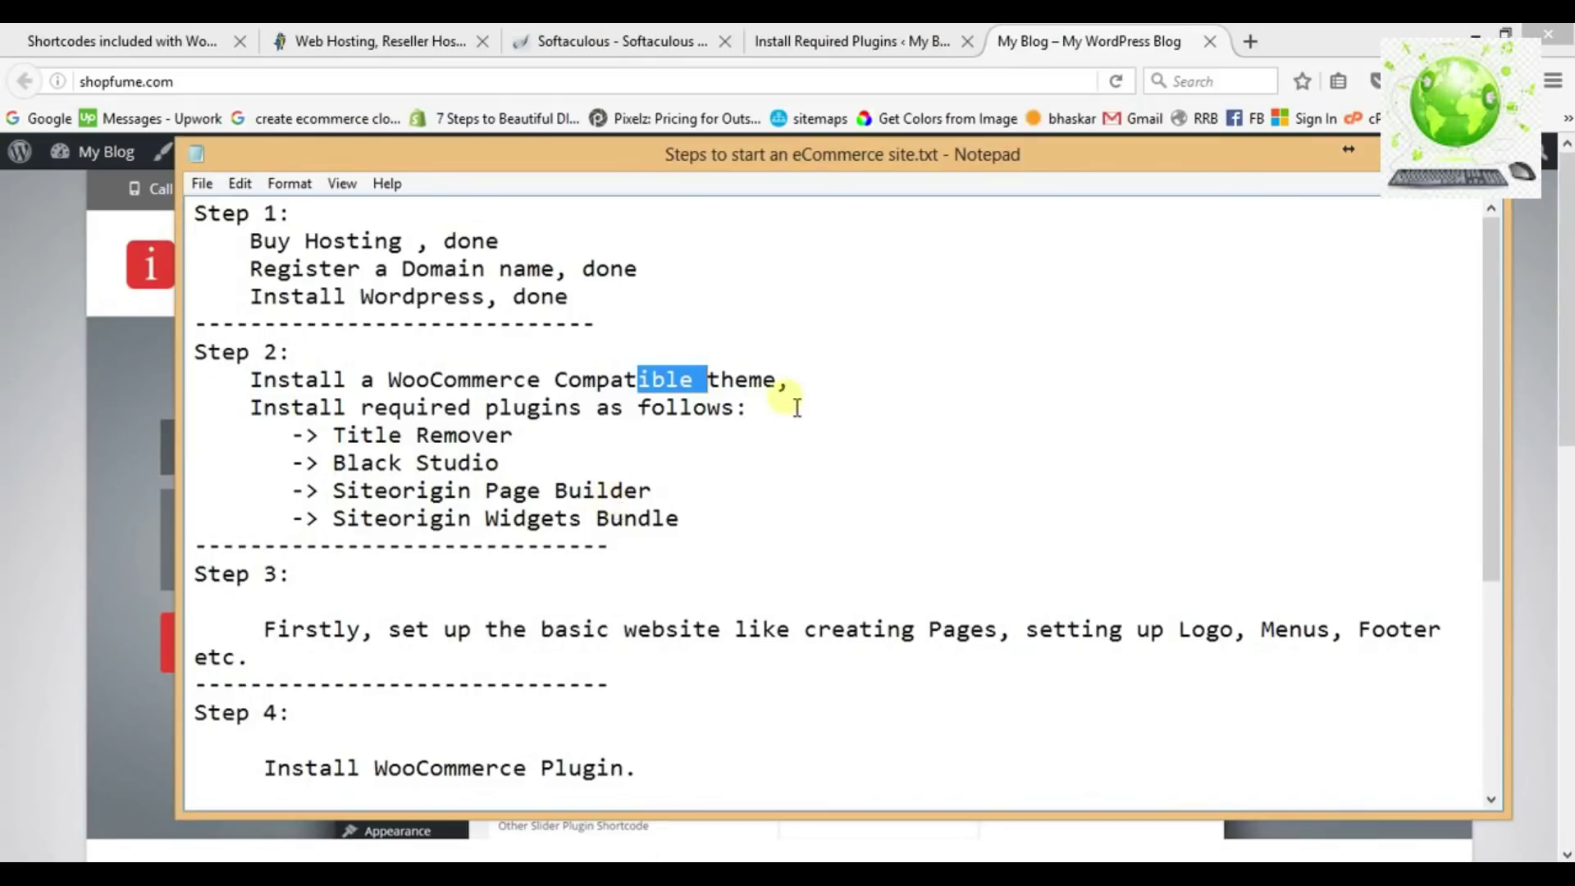
{"action": "left_click", "coordinate": [804, 390]}
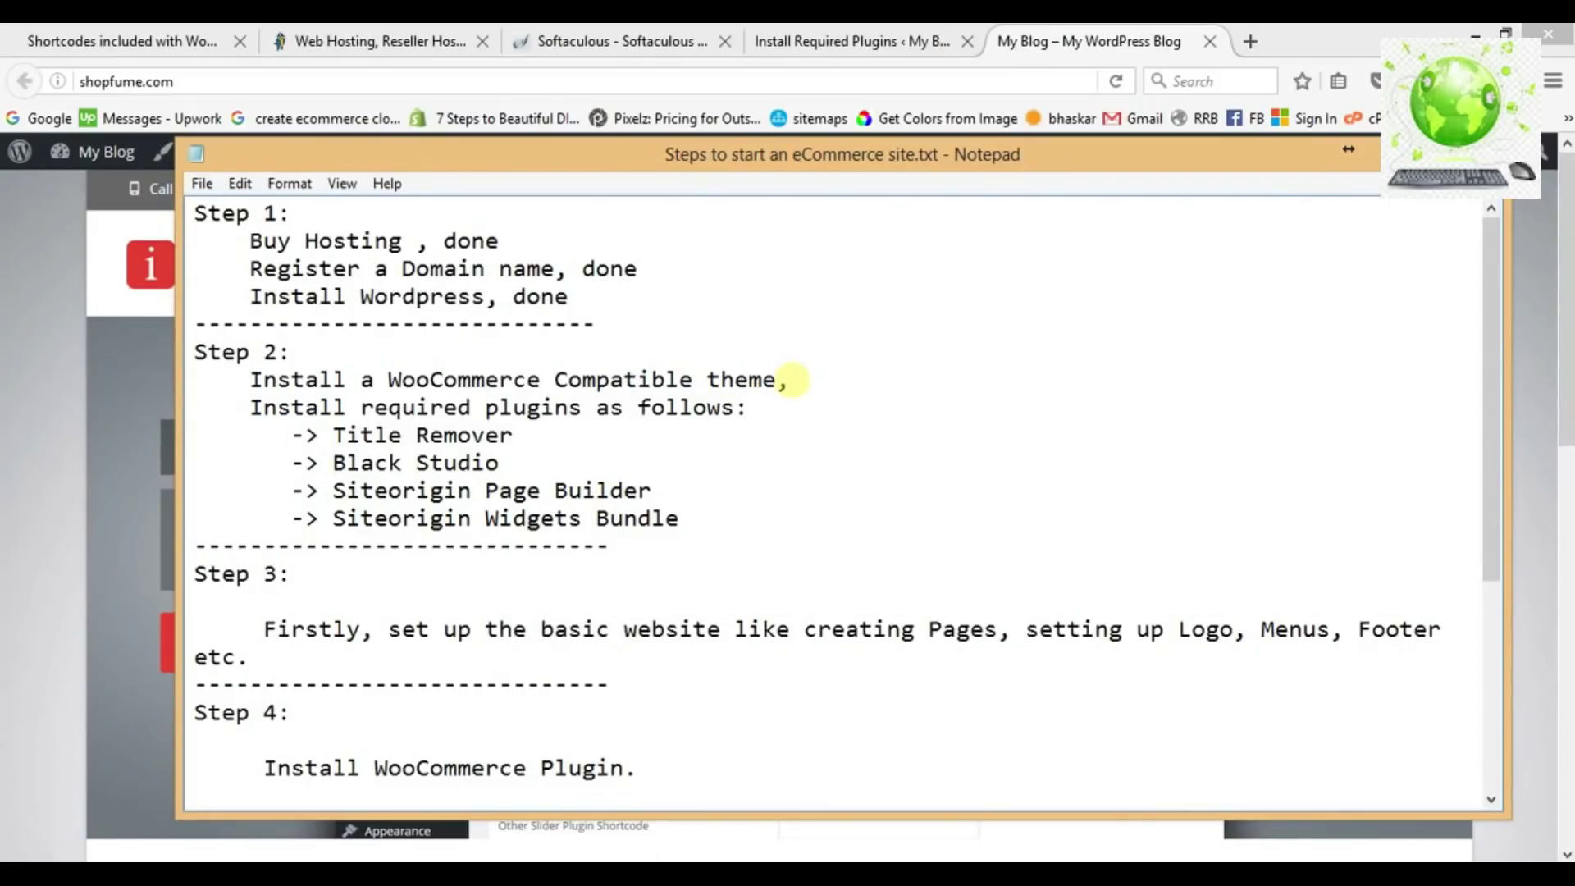
{"action": "type", "text": "done"}
Select the Title Remover, Black Studio, Siteorigin Page Builder and Widgets Bundle lines, then return to the browser.
{"action": "key", "text": "Down"}
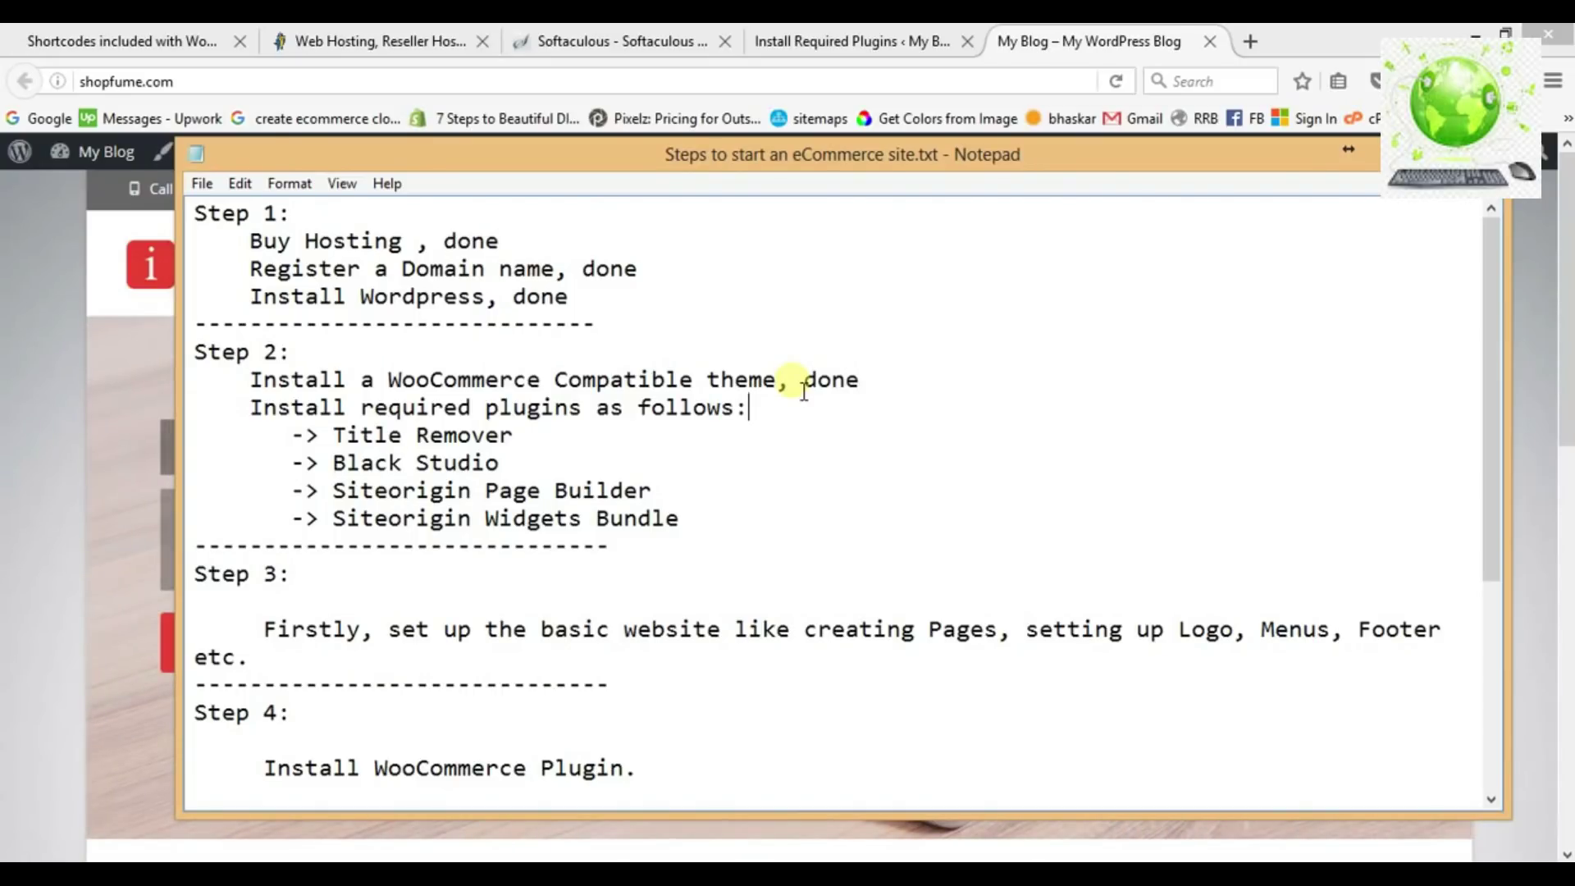
{"action": "key", "text": "Left"}
{"action": "key", "text": "Left"}
{"action": "key", "text": "Left"}
{"action": "key", "text": "Left"}
{"action": "key", "text": "Left"}
{"action": "key", "text": "Left"}
{"action": "key", "text": "Left"}
{"action": "key", "text": "Left"}
{"action": "key", "text": "Left"}
{"action": "key", "text": "Left"}
{"action": "key", "text": "Left"}
{"action": "key", "text": "ctrl+Left"}
{"action": "key", "text": "ctrl+Left"}
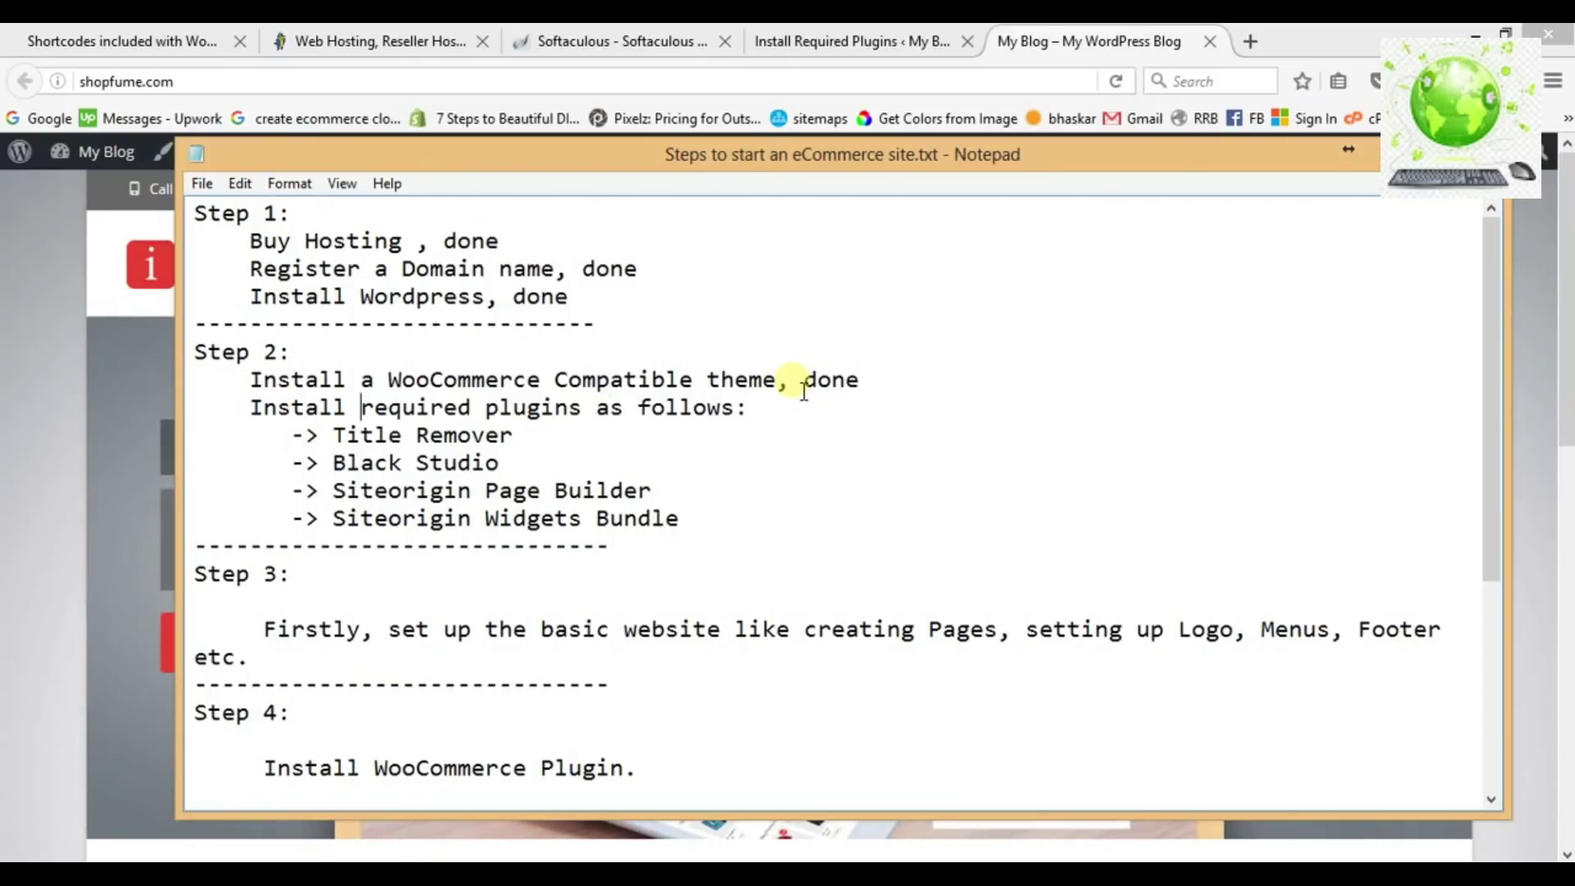
{"action": "key", "text": "Down"}
{"action": "key", "text": "Left"}
{"action": "key", "text": "shift+Down"}
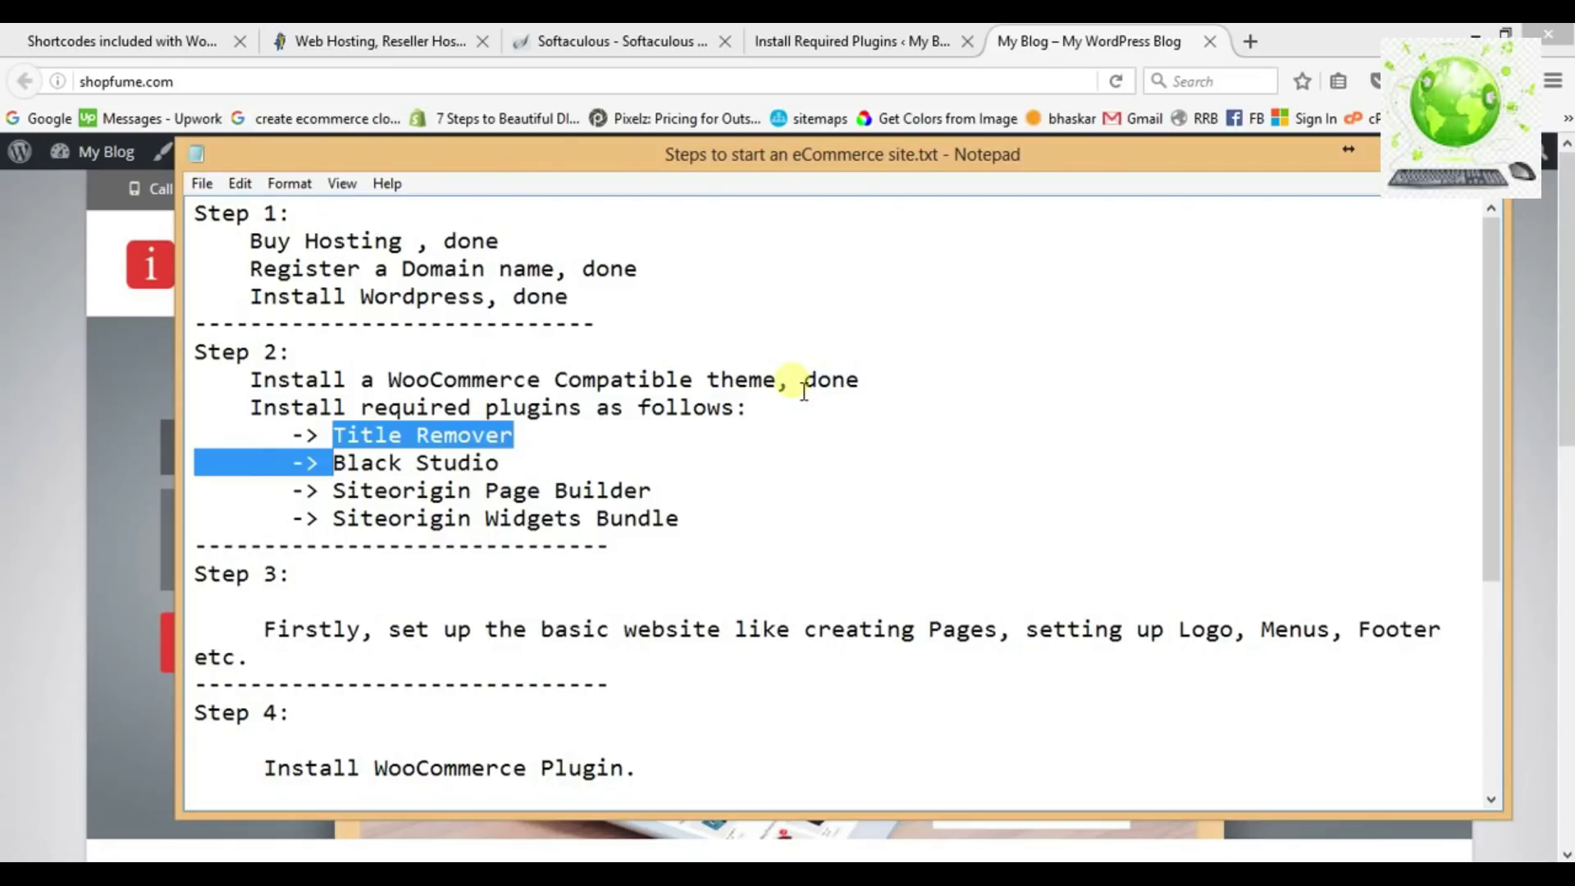
{"action": "key", "text": "shift+Down"}
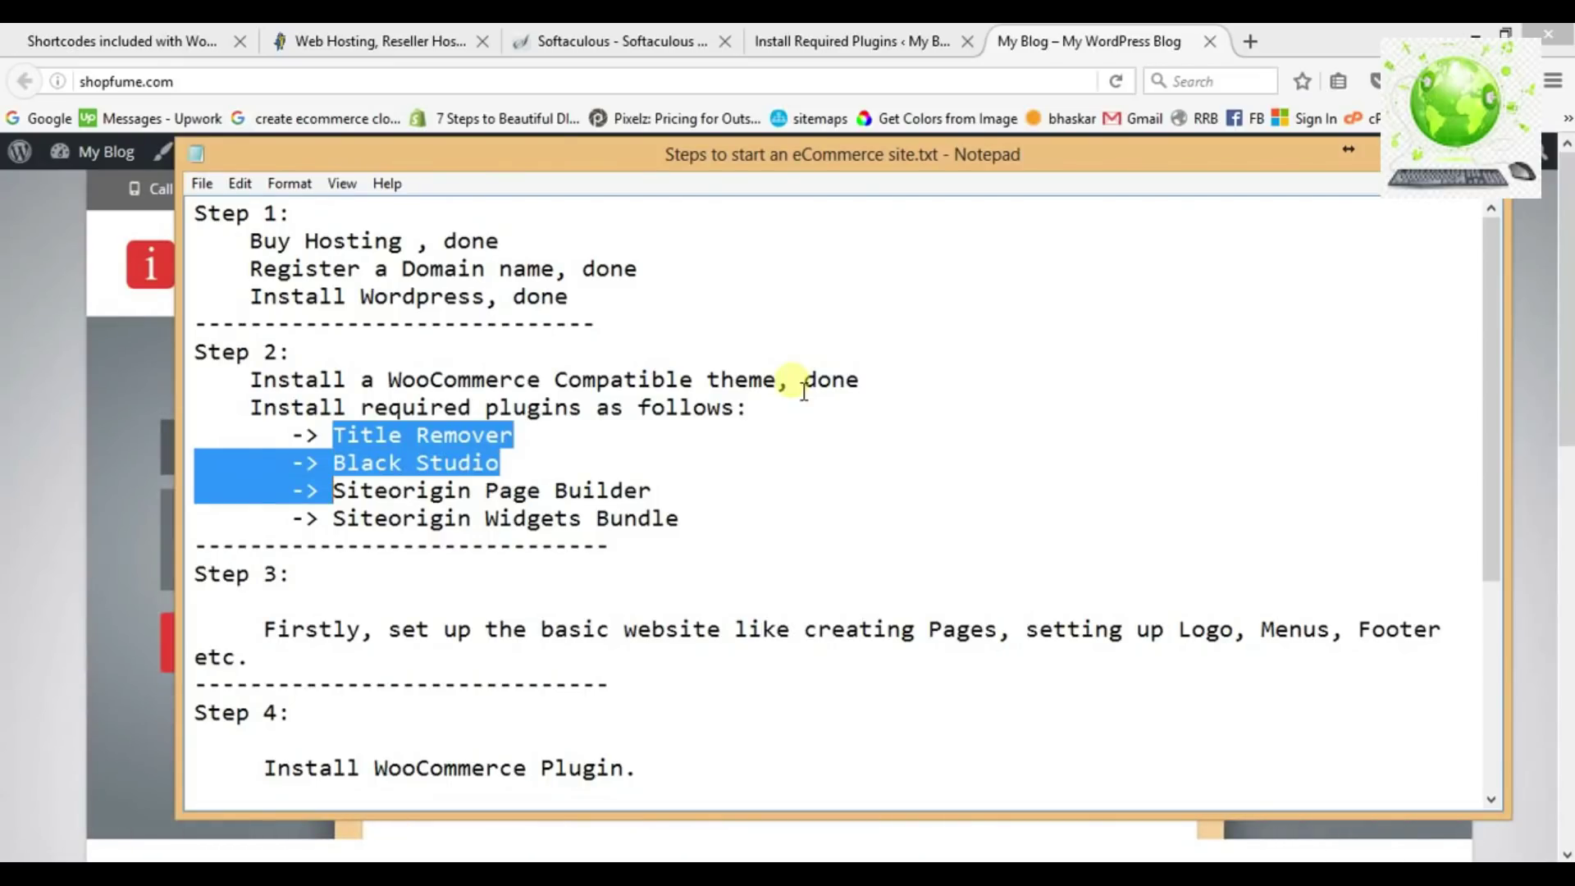
{"action": "key", "text": "shift+Down"}
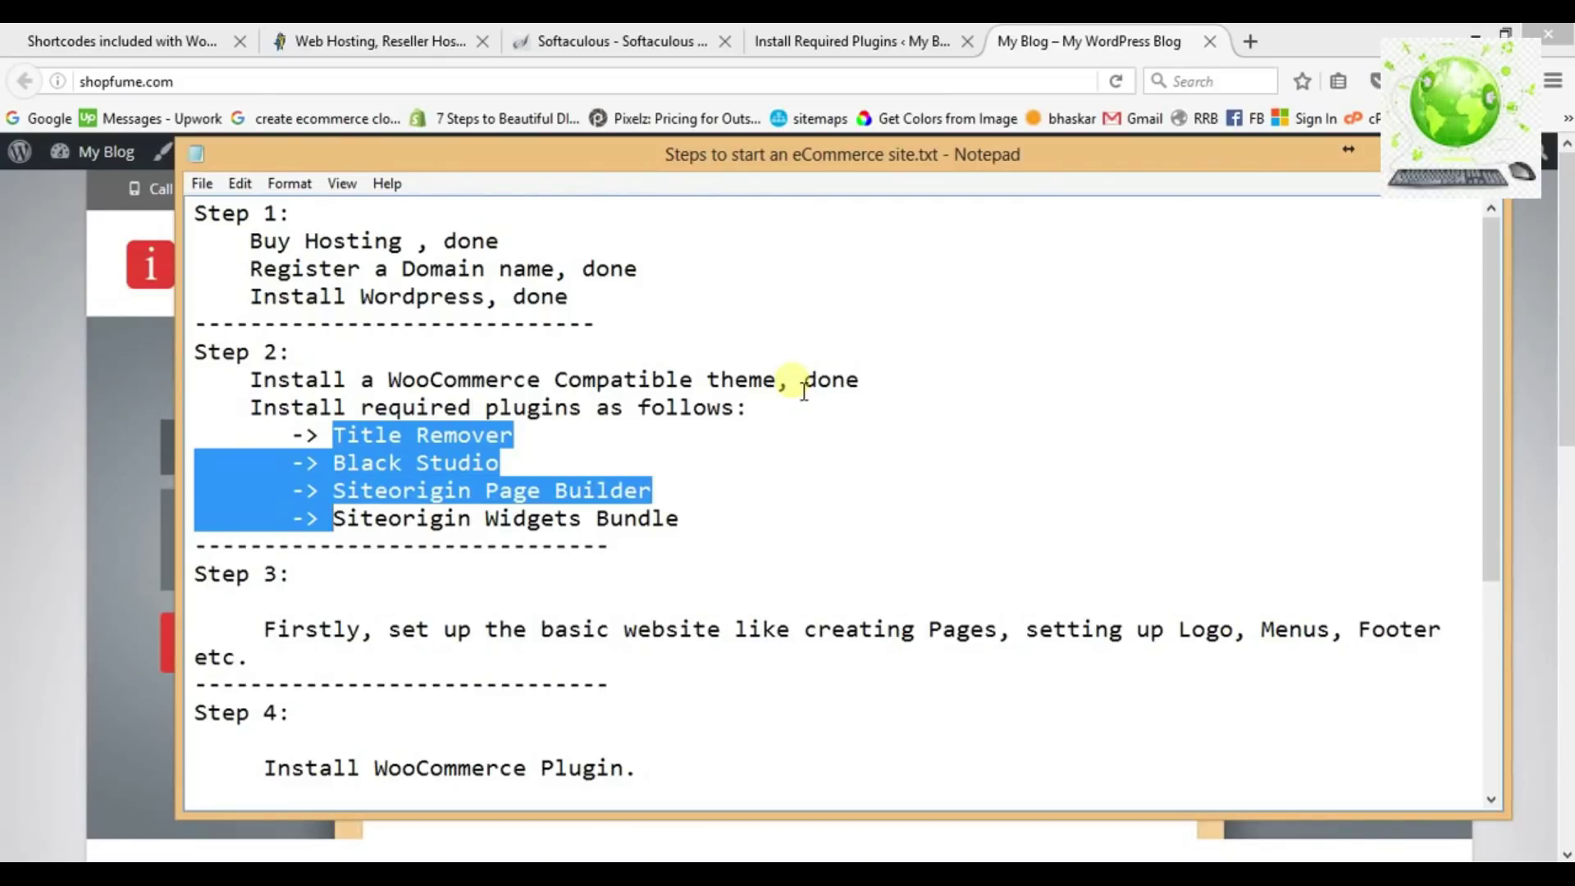
{"action": "key", "text": "shift+Right"}
{"action": "key", "text": "shift+Right"}
{"action": "key", "text": "shift+Right"}
{"action": "key", "text": "shift+Right"}
{"action": "key", "text": "shift+Right"}
{"action": "key", "text": "shift+Right"}
{"action": "key", "text": "shift+Right"}
{"action": "key", "text": "shift+Right"}
{"action": "key", "text": "shift+Right"}
{"action": "key", "text": "shift+Right"}
{"action": "key", "text": "shift+Right"}
{"action": "key", "text": "shift+Right"}
{"action": "key", "text": "shift+Right"}
{"action": "key", "text": "shift+Right"}
{"action": "key", "text": "shift+Right"}
{"action": "key", "text": "shift+Right"}
{"action": "key", "text": "shift+Right"}
{"action": "key", "text": "shift+Right"}
{"action": "key", "text": "shift+Right"}
{"action": "key", "text": "shift+Right"}
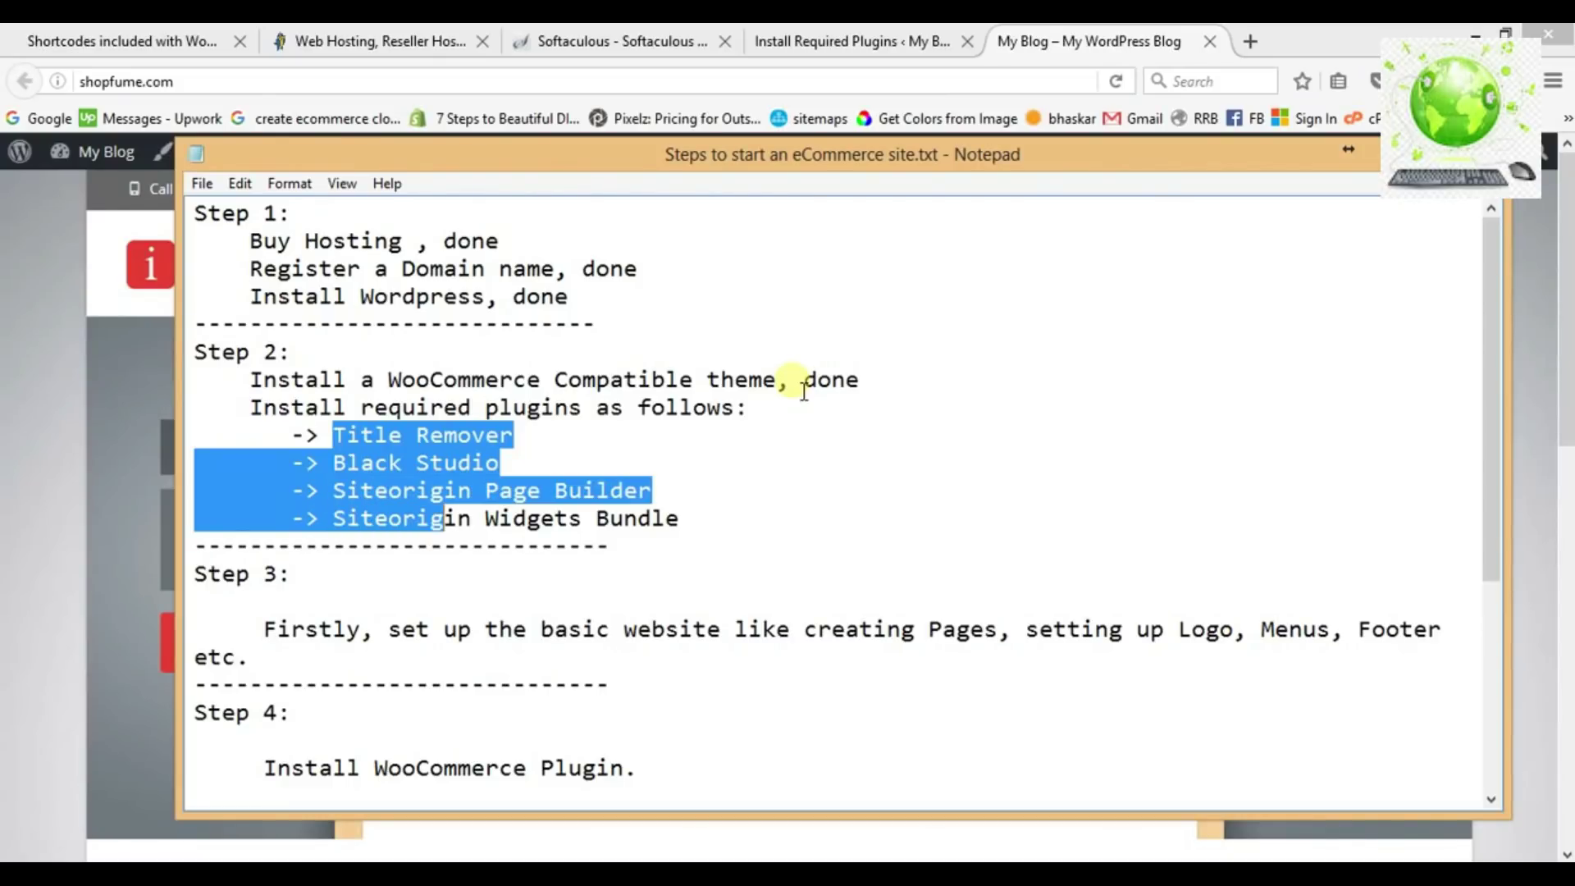
{"action": "key", "text": "shift+Right"}
{"action": "key", "text": "shift+Right"}
{"action": "key", "text": "shift+Right"}
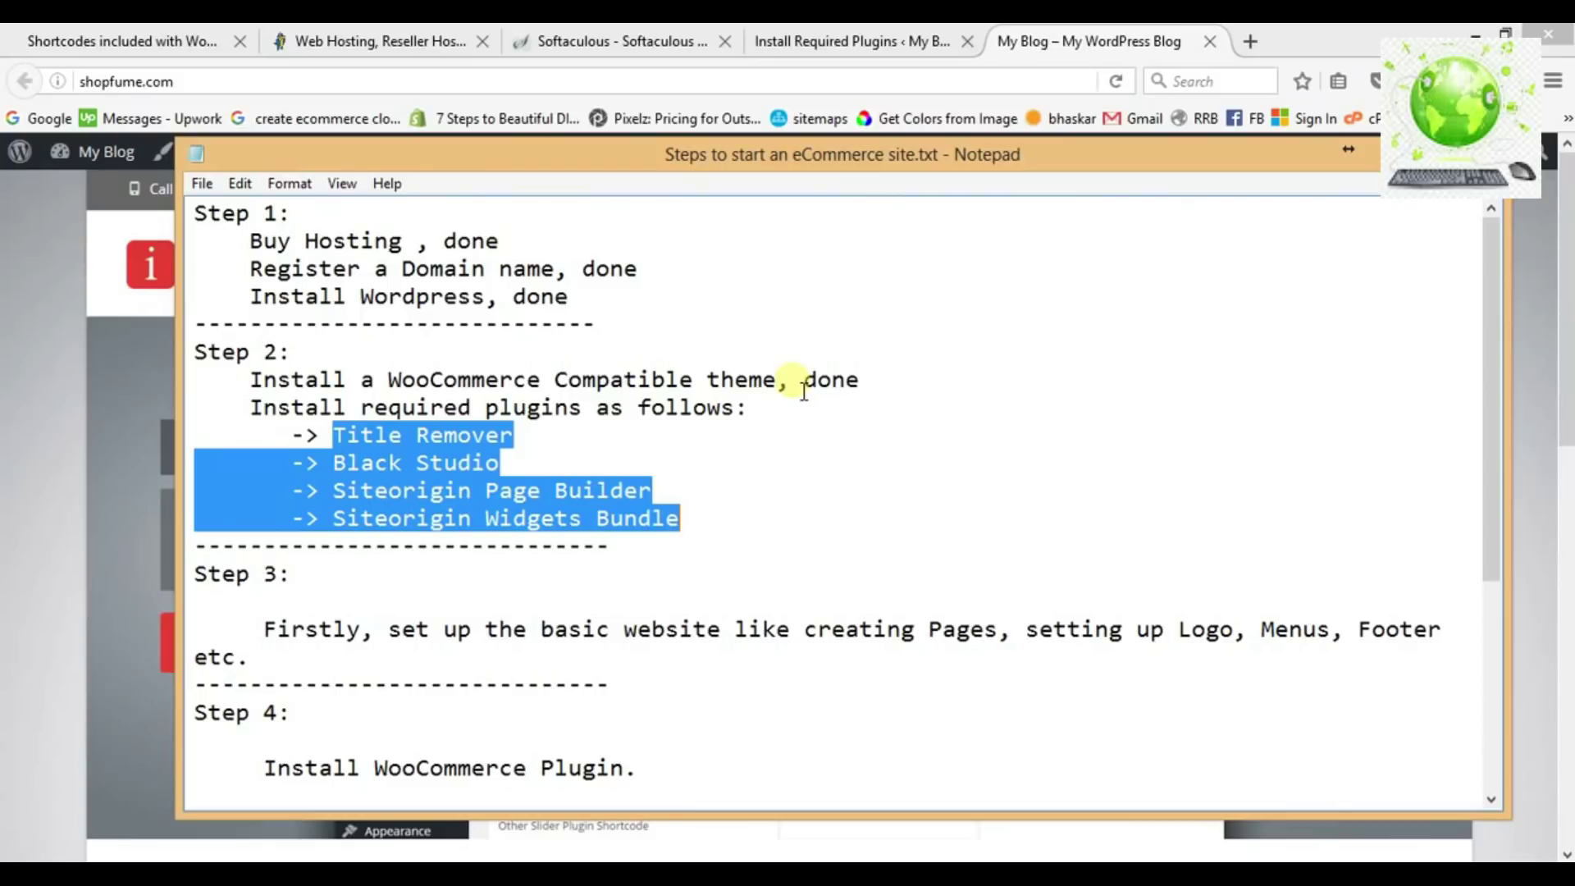
{"action": "left_click", "coordinate": [712, 447]}
{"action": "left_click", "coordinate": [853, 42]}
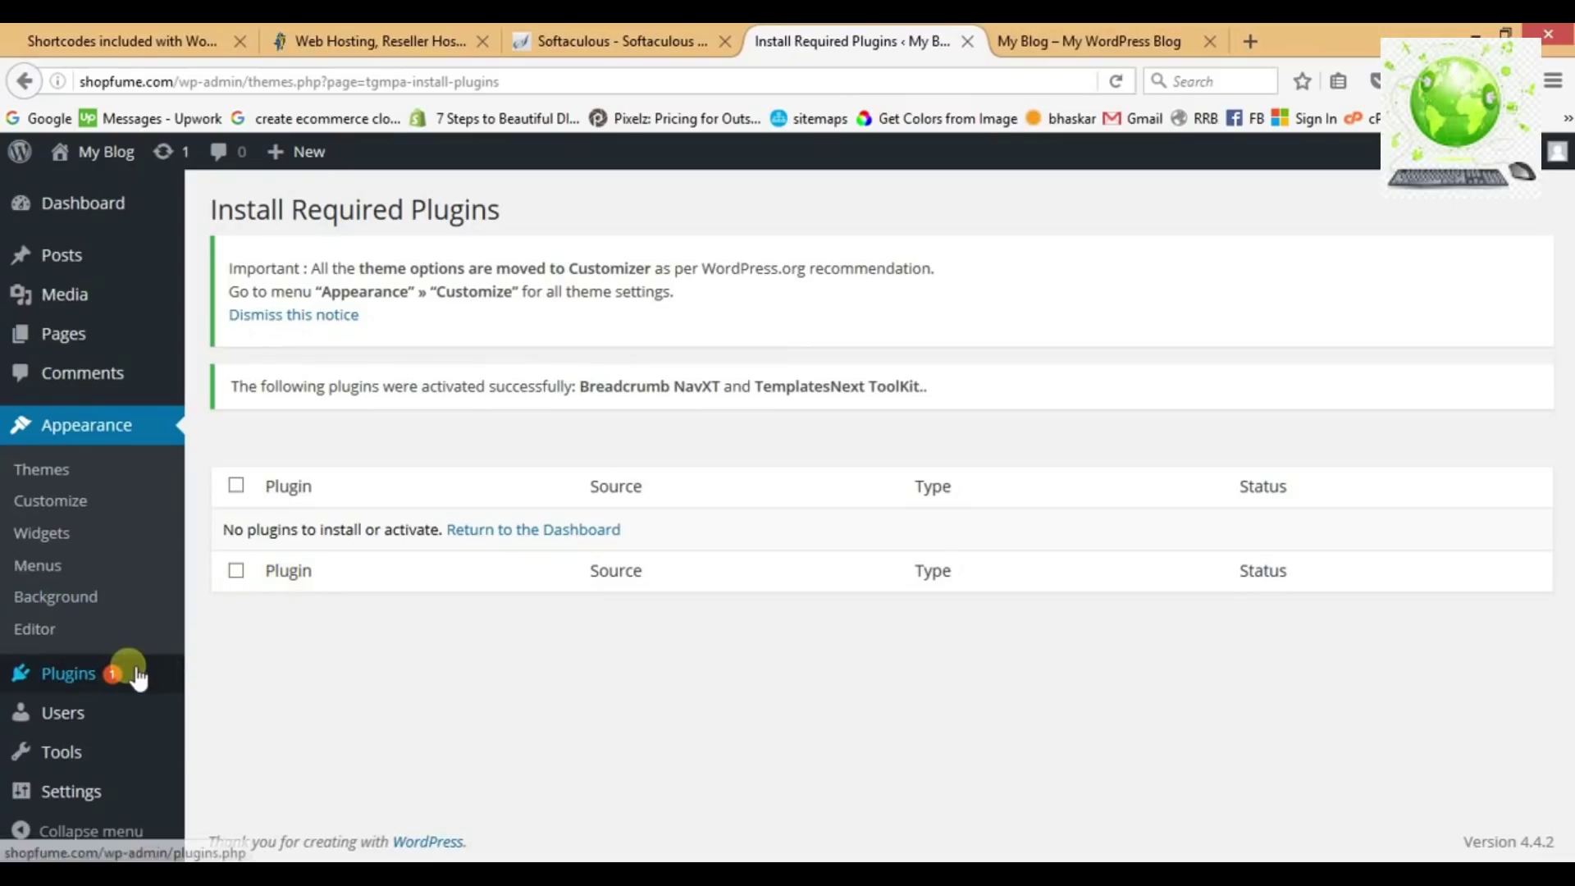
Search the plugin directory for Title Remover, install it and activate it.
{"action": "mouse_move", "coordinate": [136, 678]}
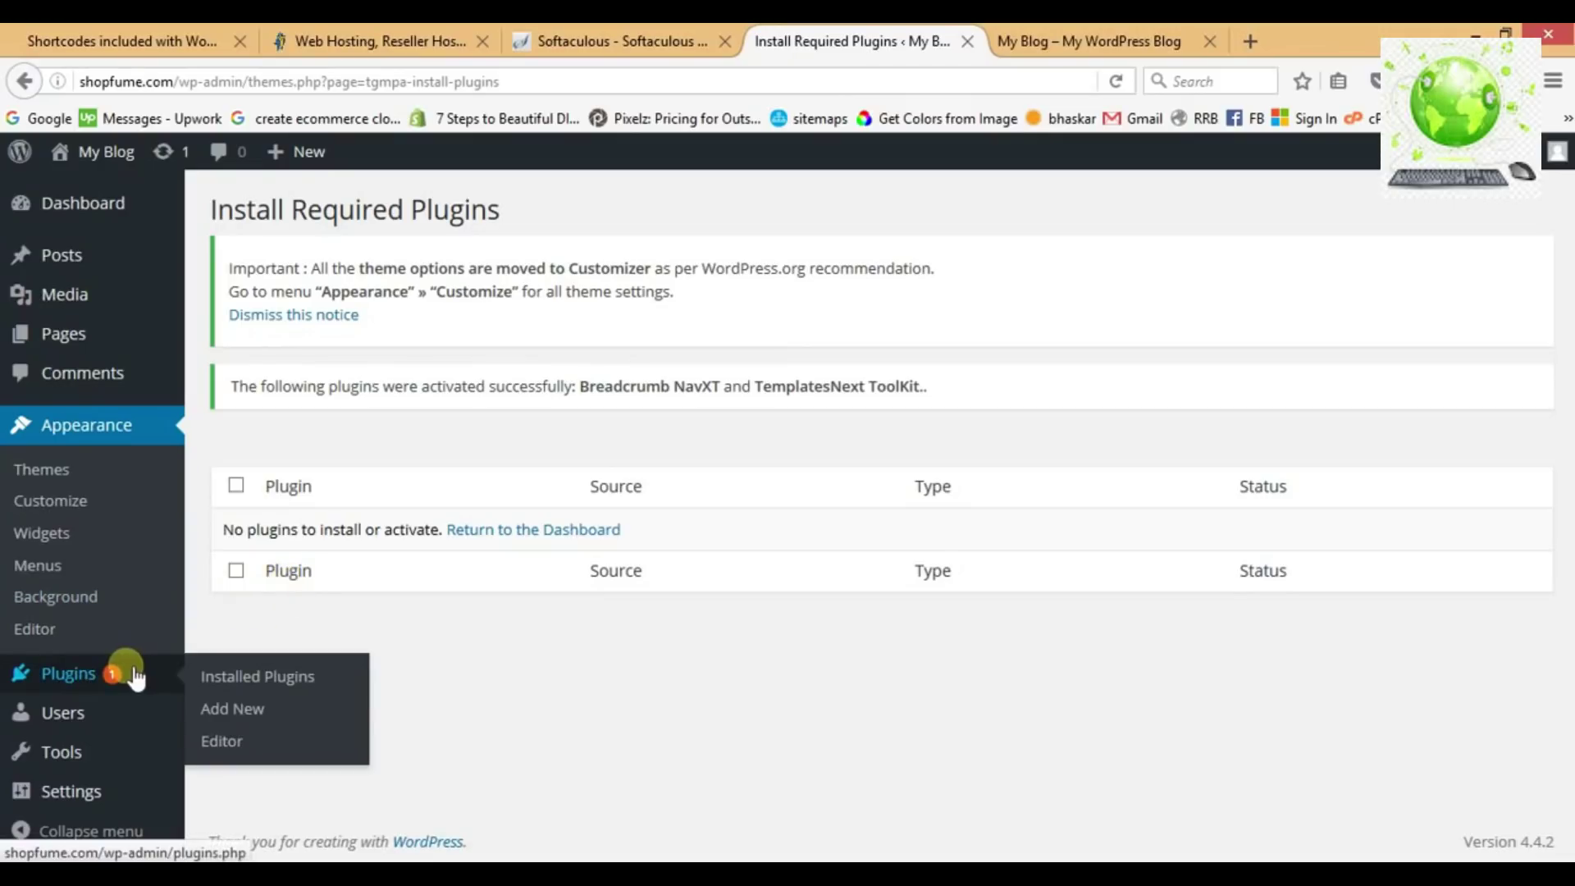
{"action": "left_click", "coordinate": [233, 711]}
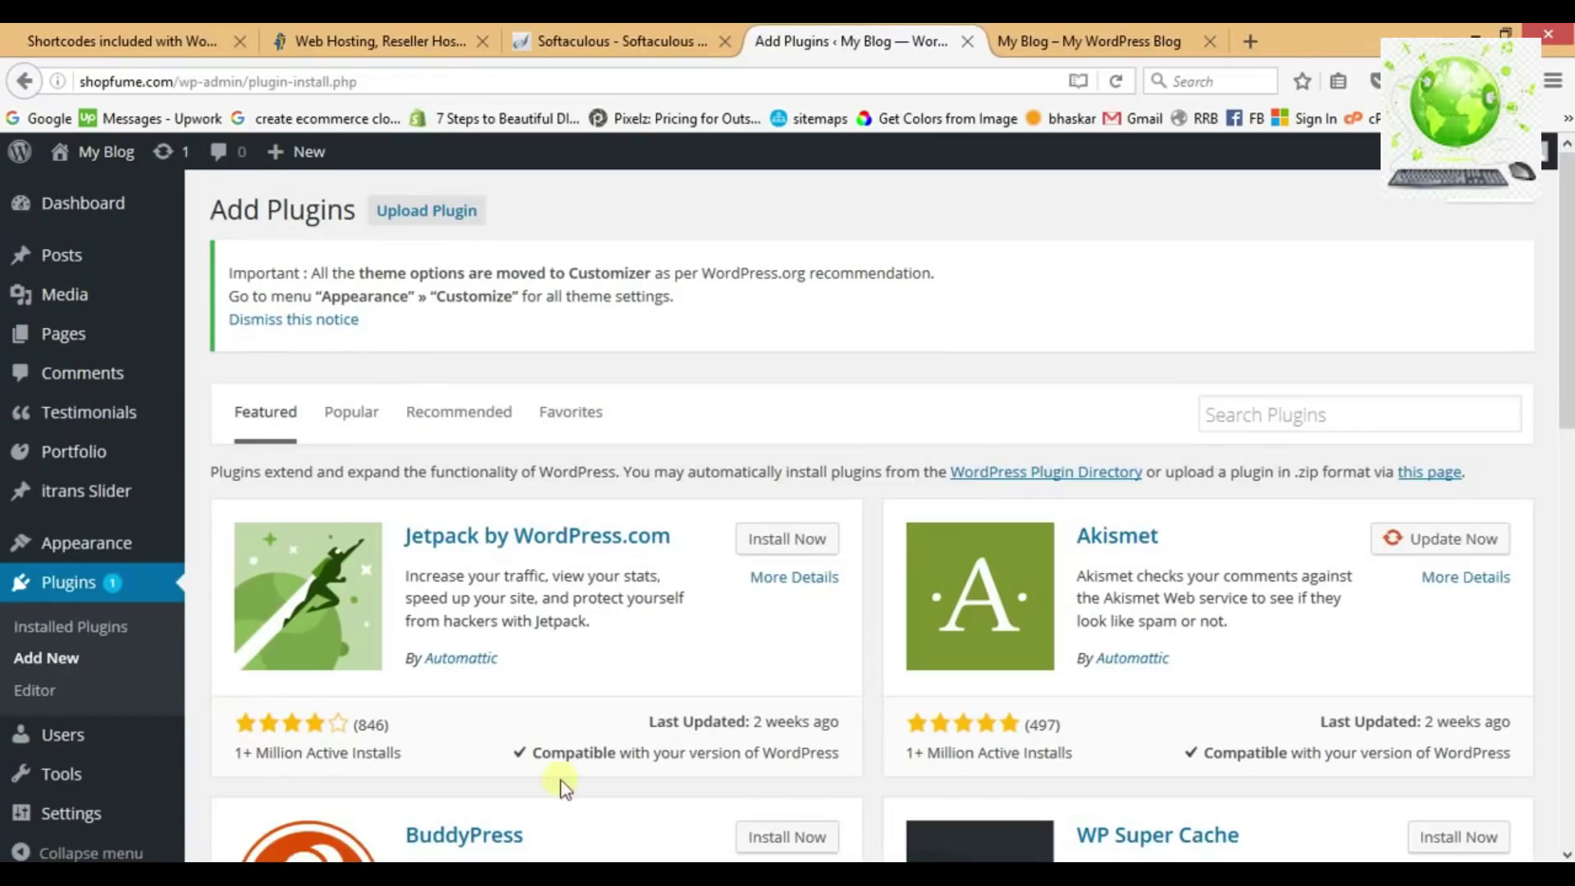
{"action": "left_click", "coordinate": [1287, 420]}
{"action": "type", "text": "Title"}
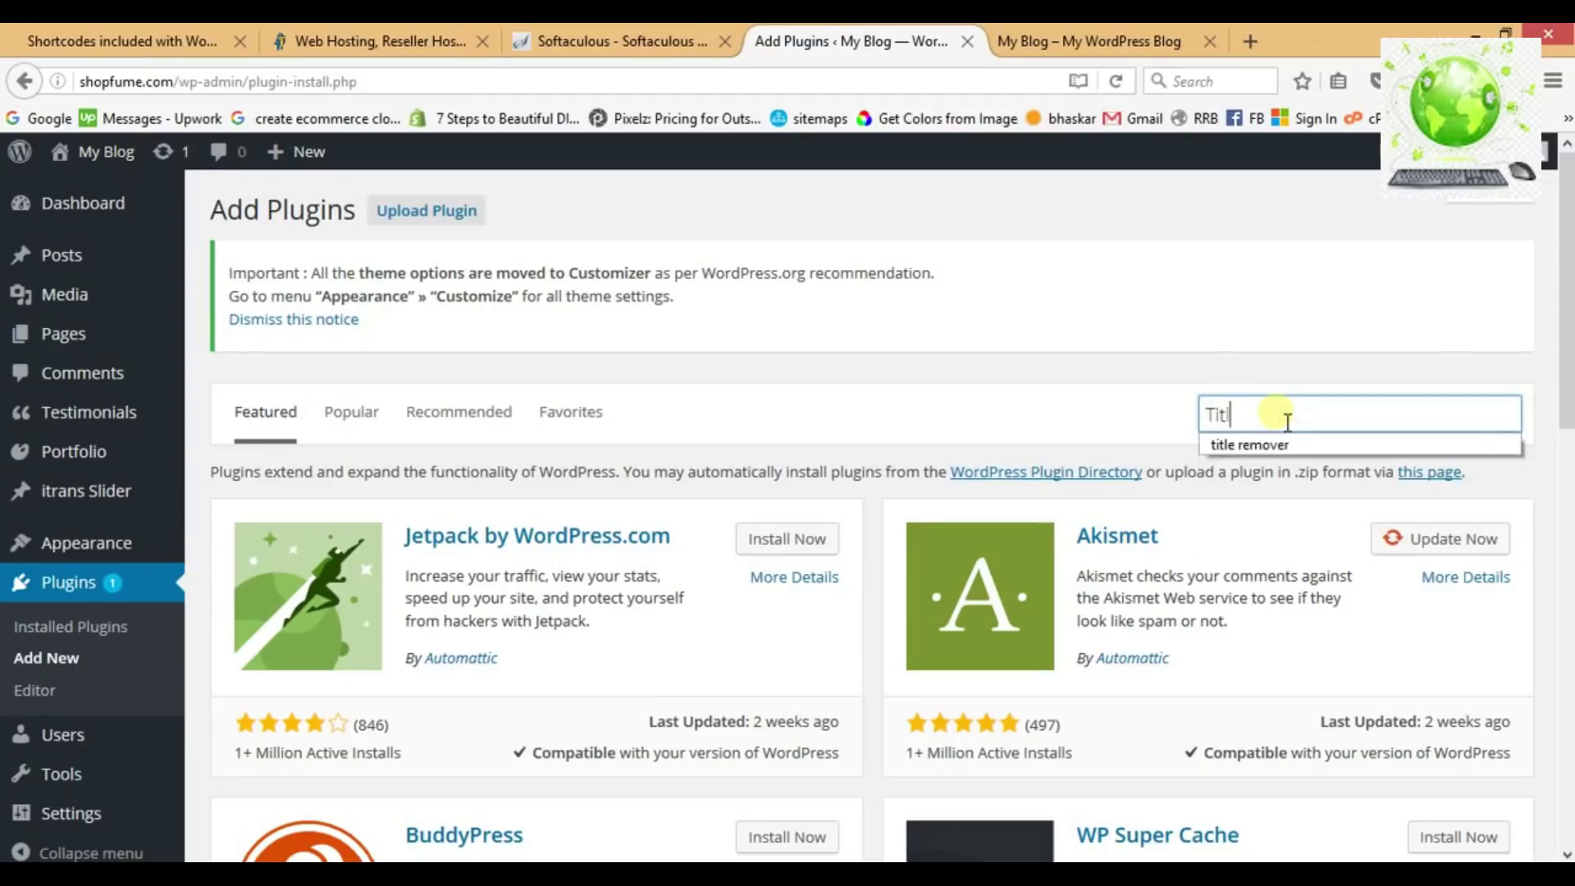
{"action": "left_click", "coordinate": [1267, 443]}
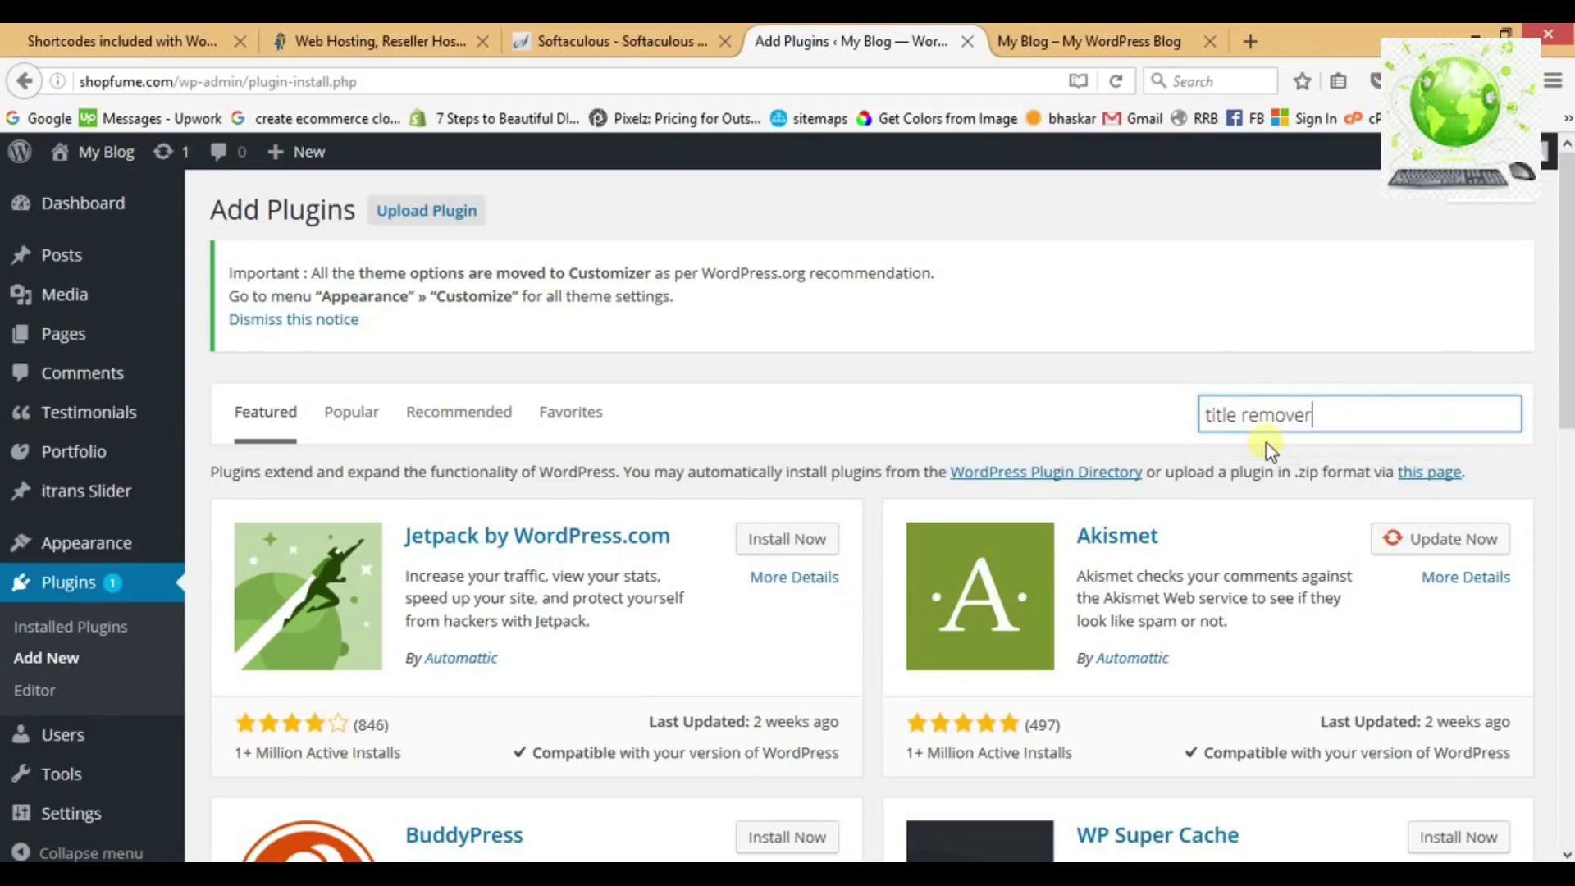
{"action": "key", "text": "Return"}
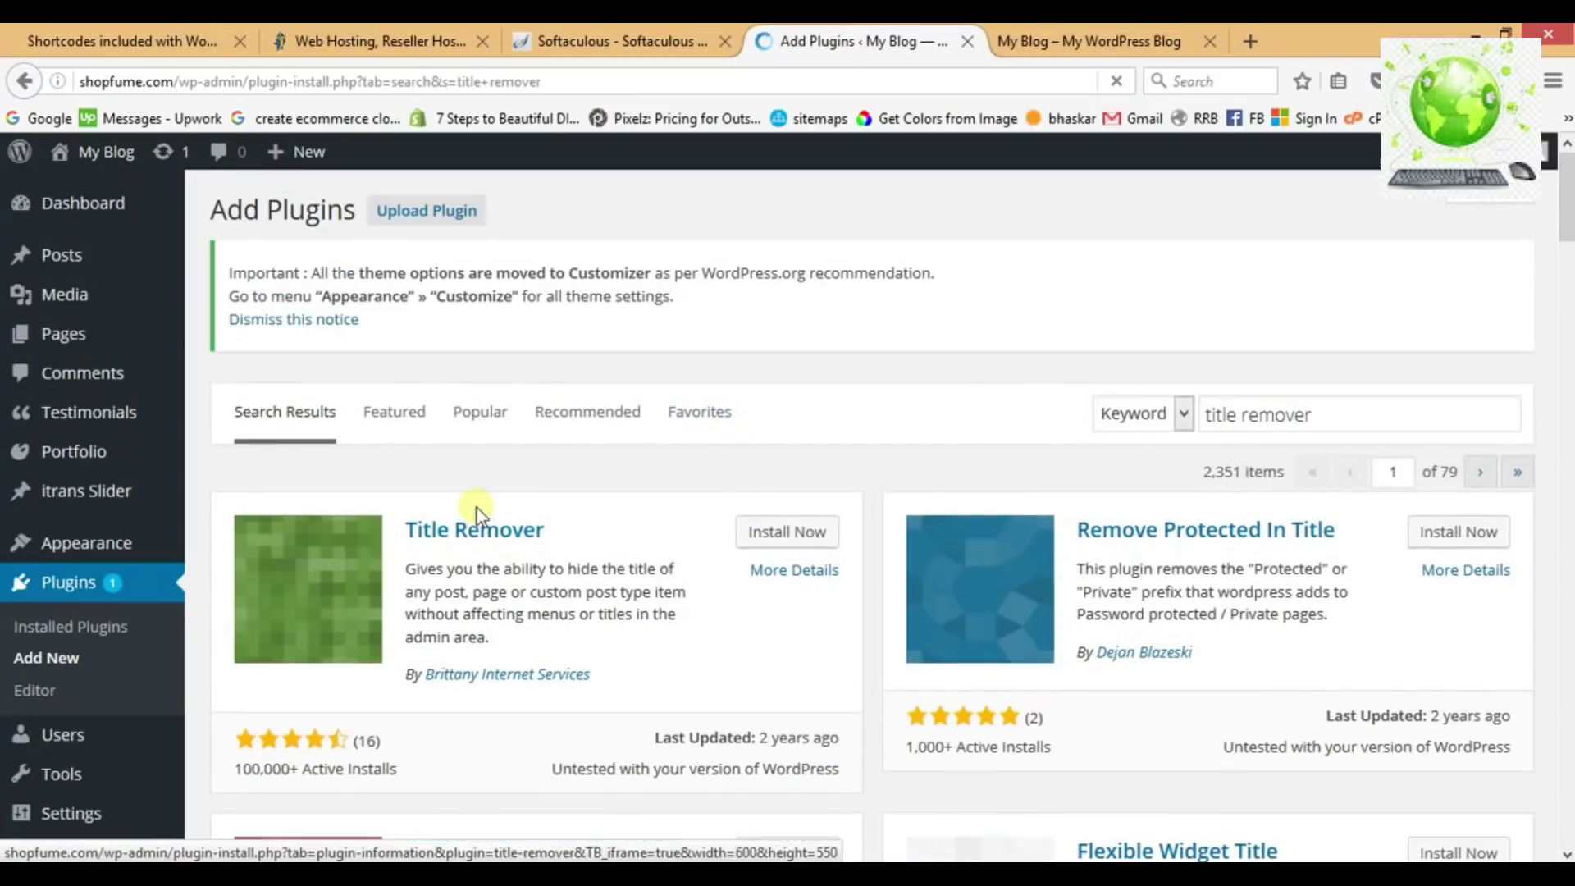
{"action": "left_click", "coordinate": [789, 535]}
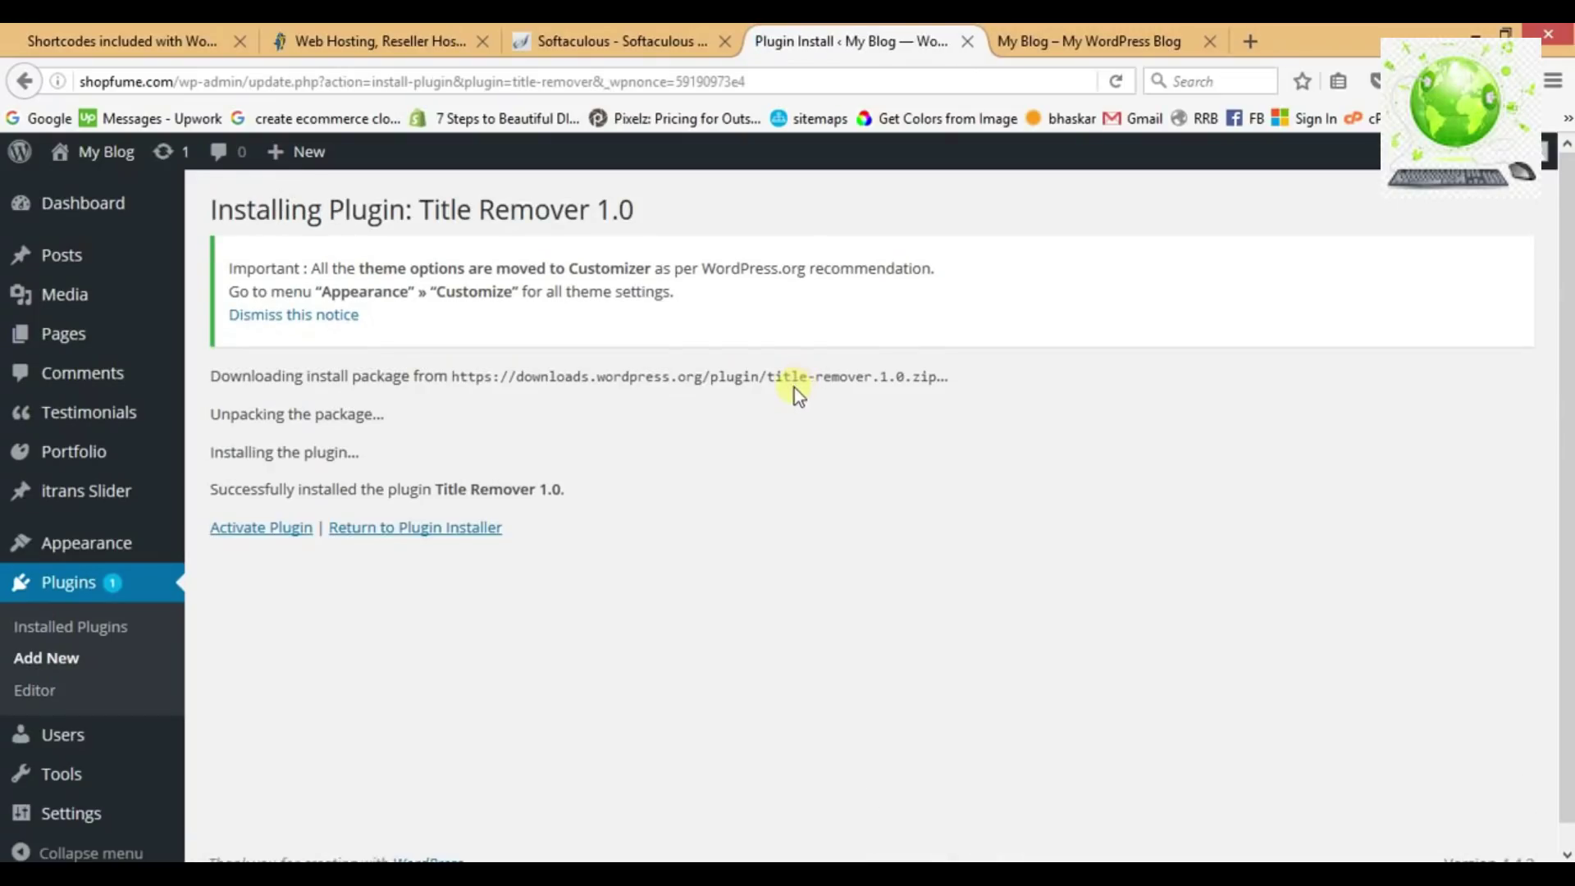
{"action": "left_click", "coordinate": [267, 530]}
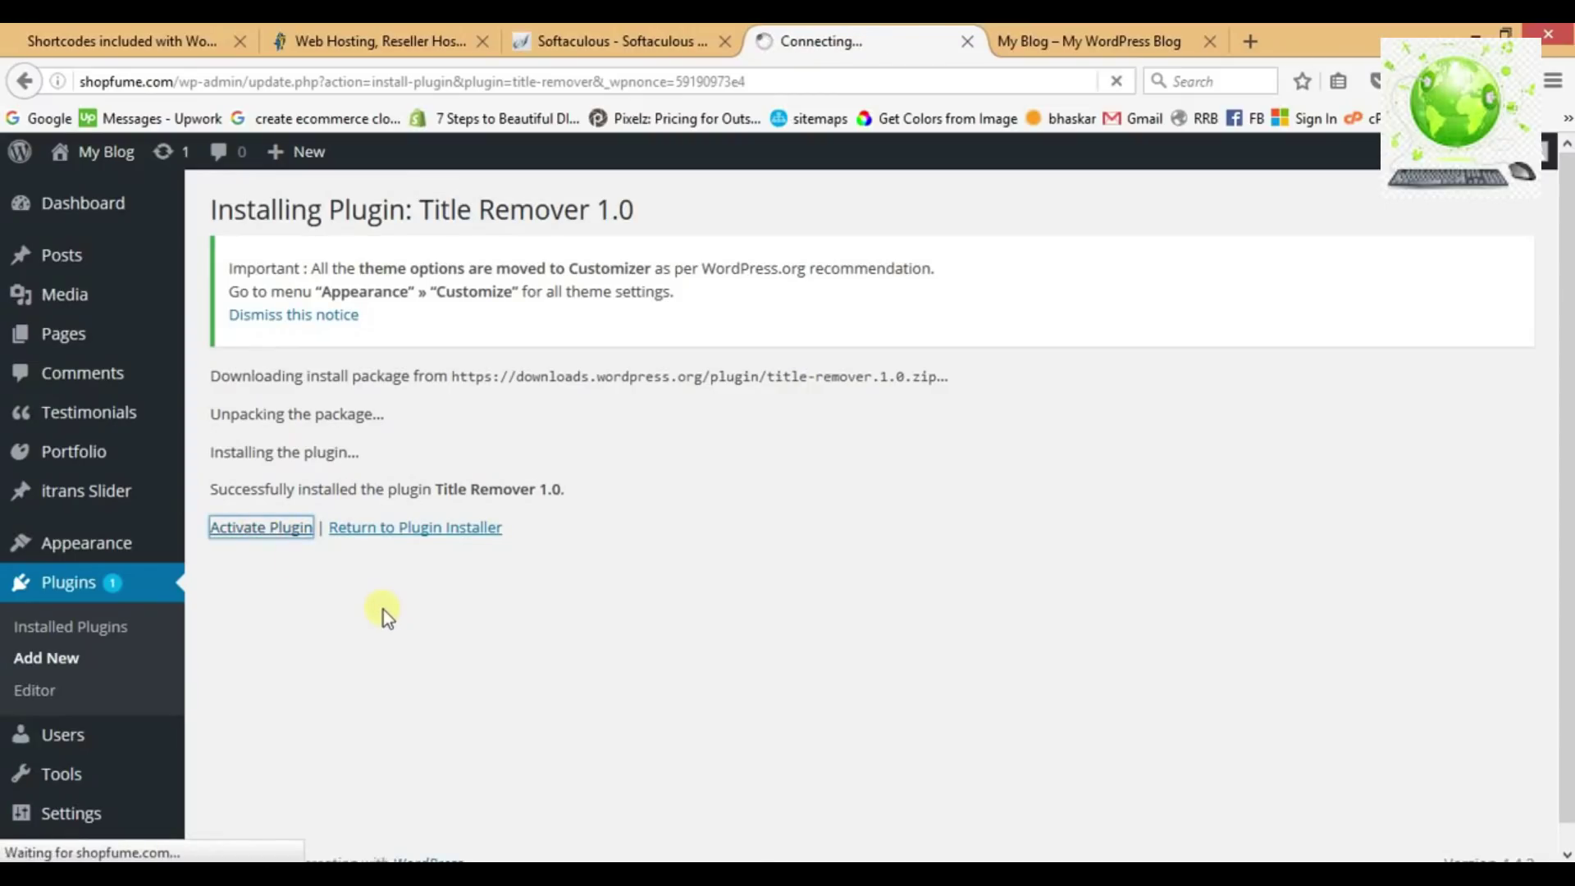
Mark Title Remover ': done' in the Notepad checklist and go back to Add Plugins.
{"action": "key", "text": "alt+Tab"}
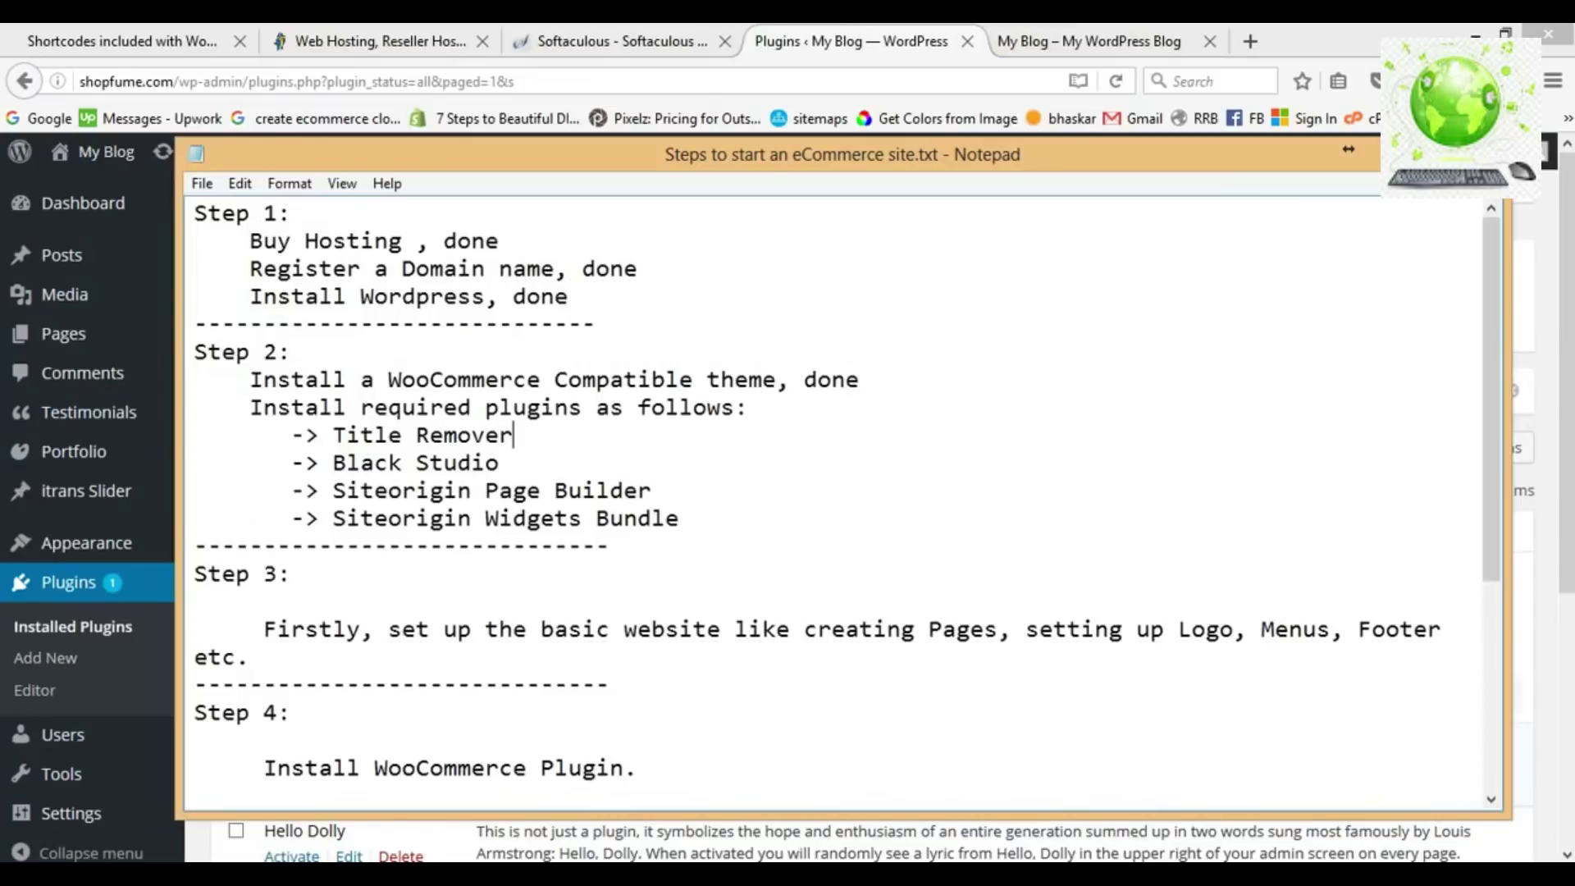
{"action": "left_click", "coordinate": [541, 435]}
{"action": "type", "text": ": done"}
{"action": "left_click", "coordinate": [567, 462]}
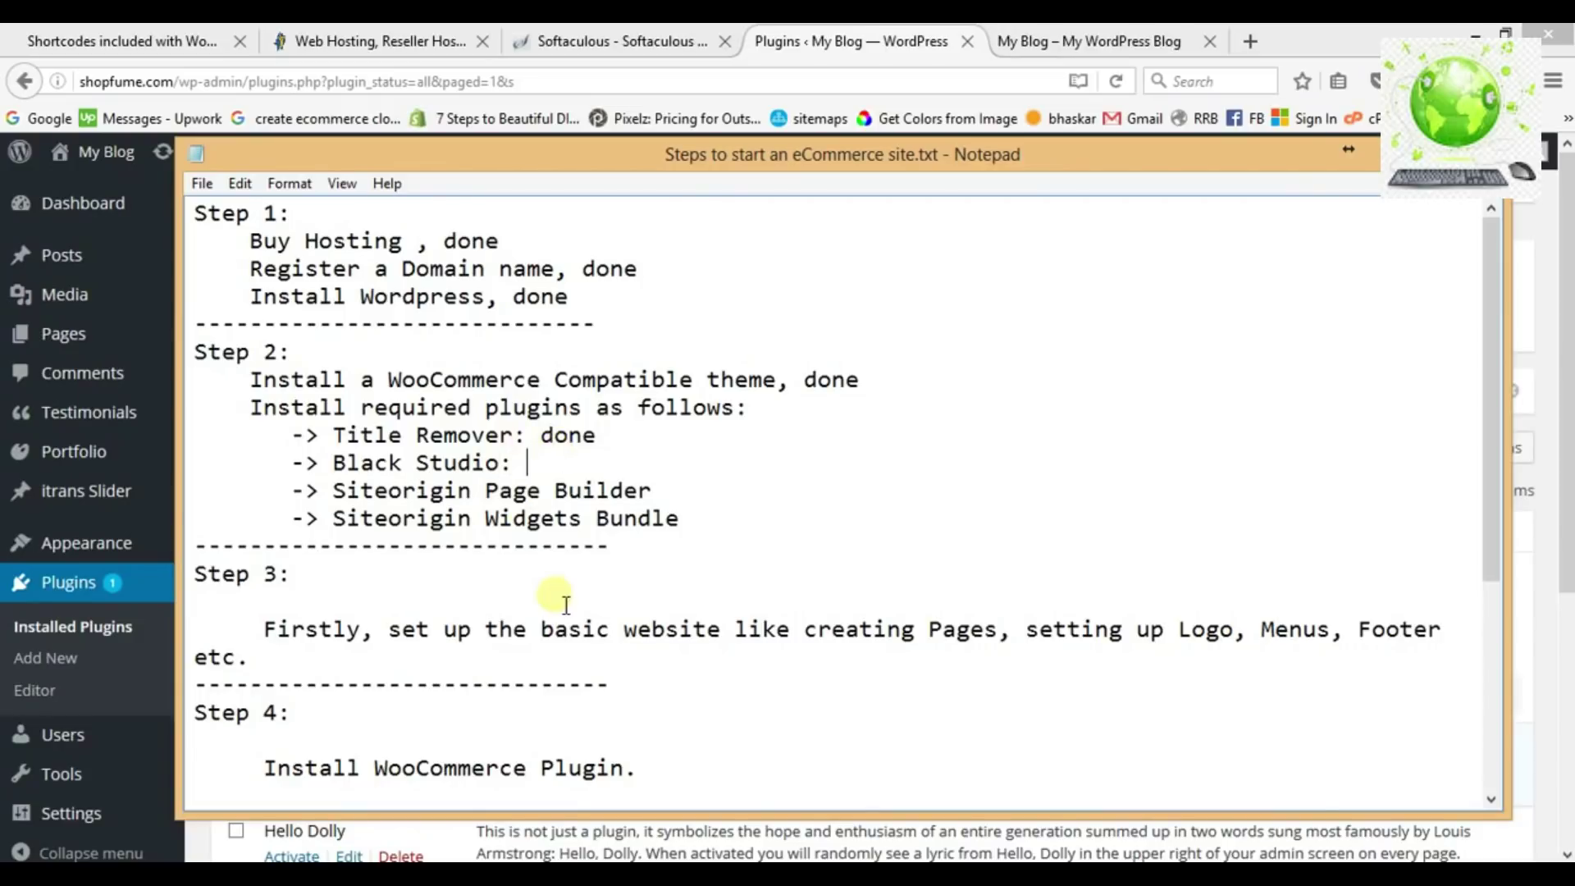
{"action": "key", "text": "alt+Tab"}
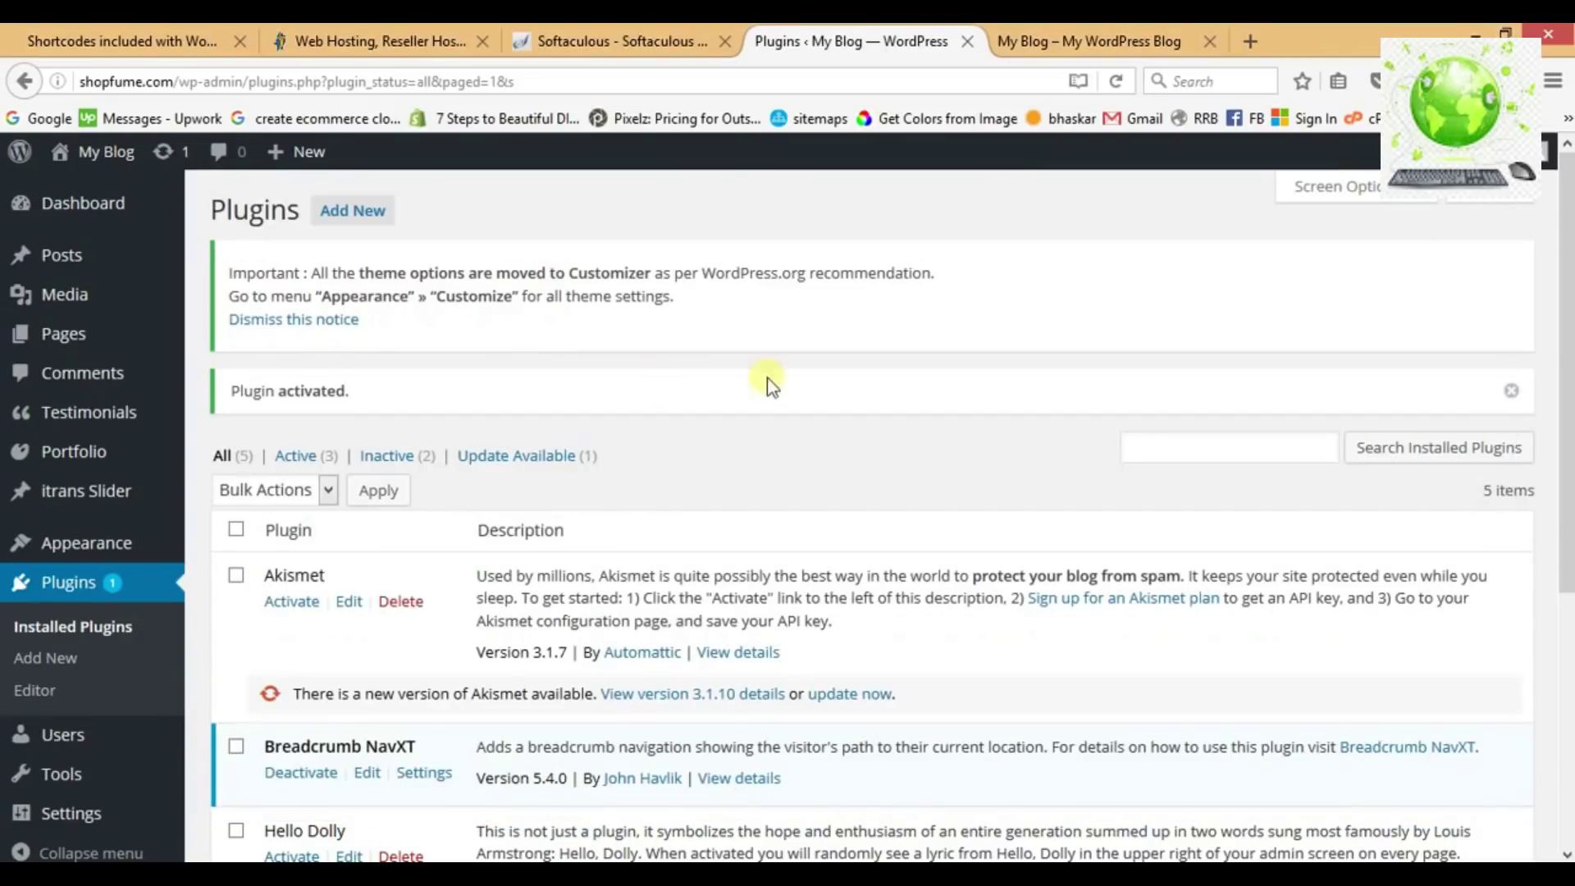
{"action": "left_click", "coordinate": [365, 220]}
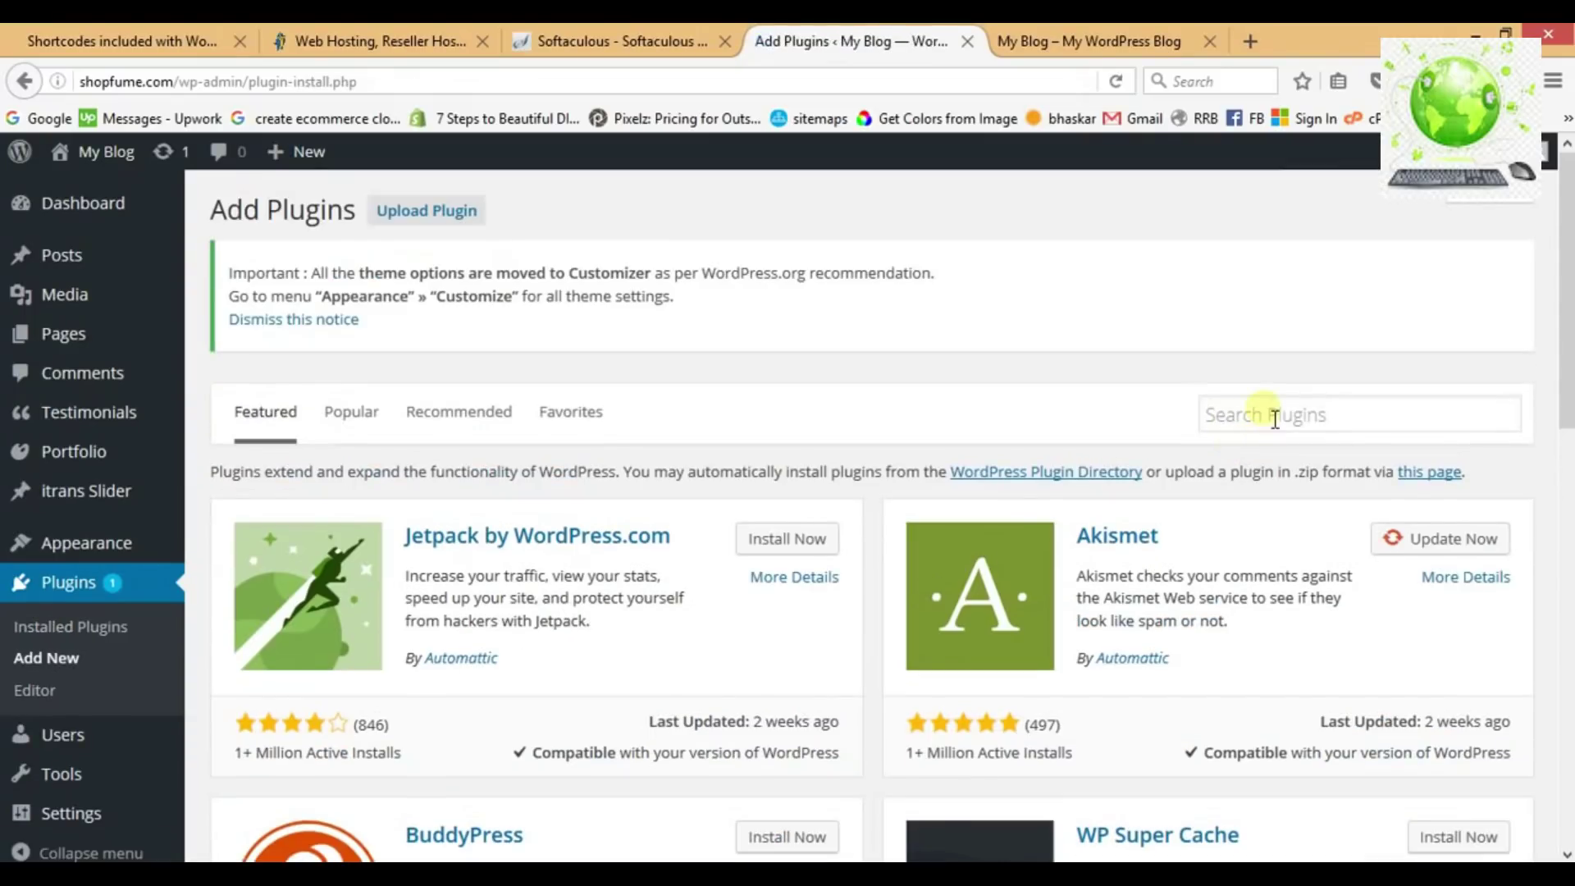
Search for 'black studio', install Black Studio TinyMCE Widget and activate it.
{"action": "left_click", "coordinate": [1274, 415]}
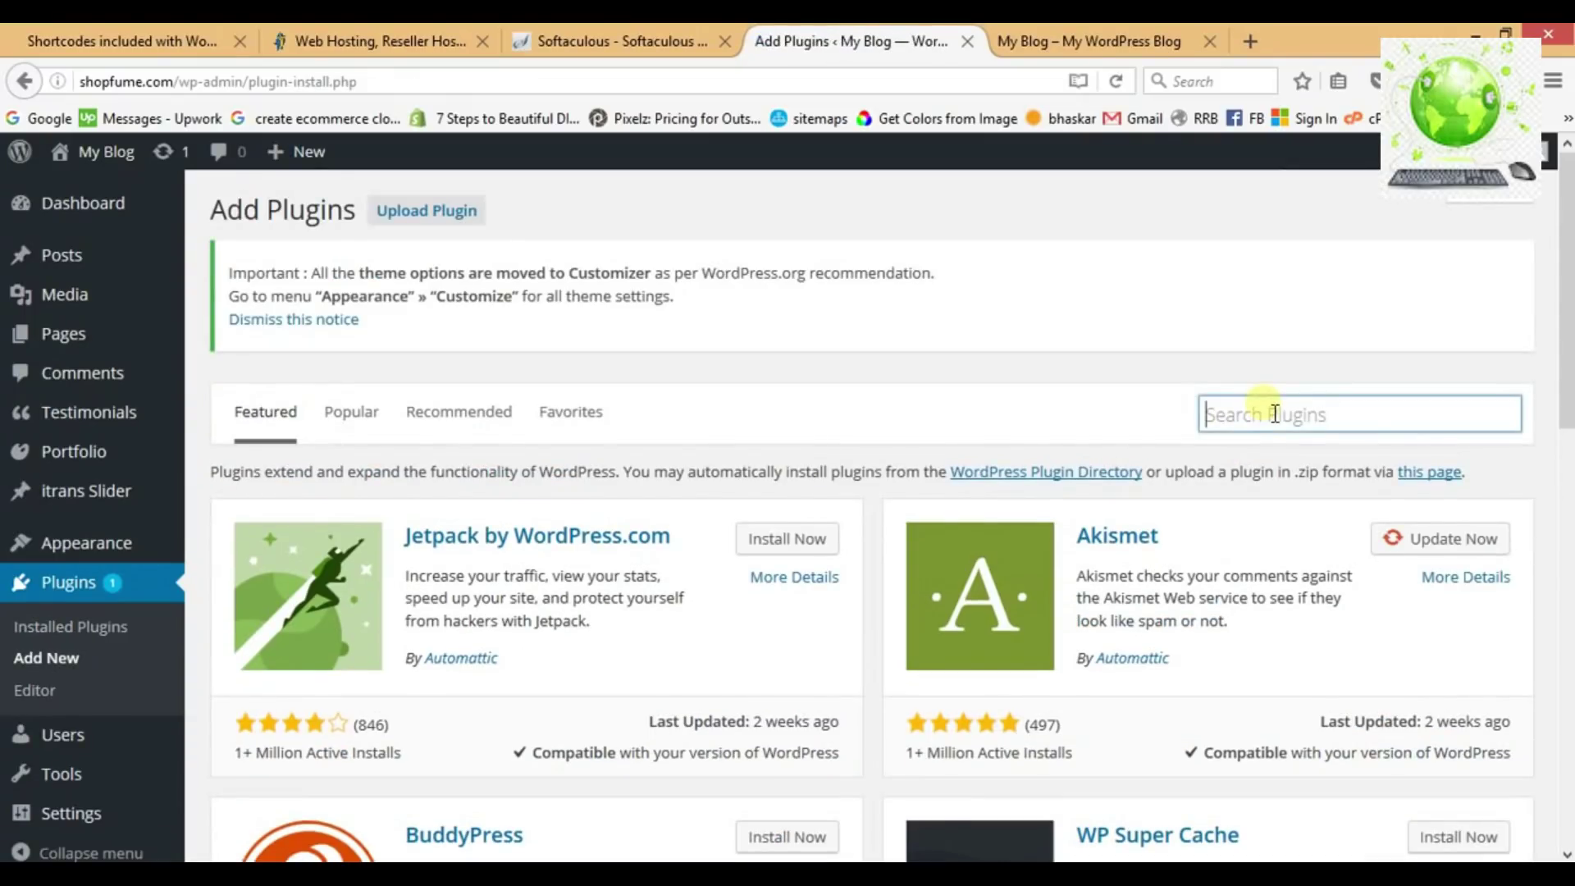
{"action": "type", "text": "black"}
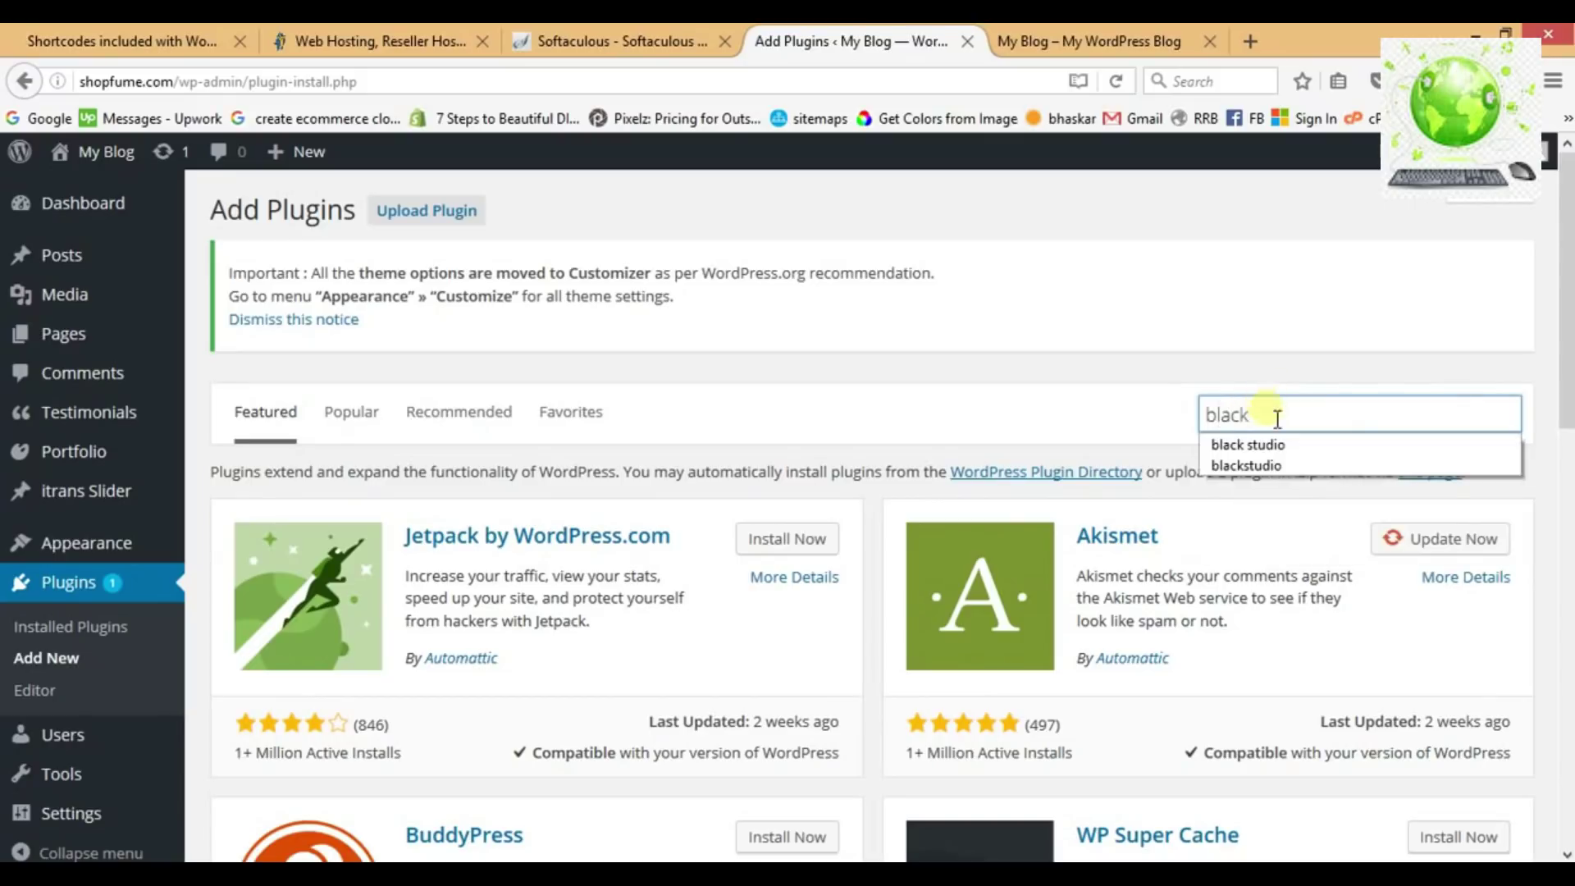
{"action": "left_click", "coordinate": [1267, 444]}
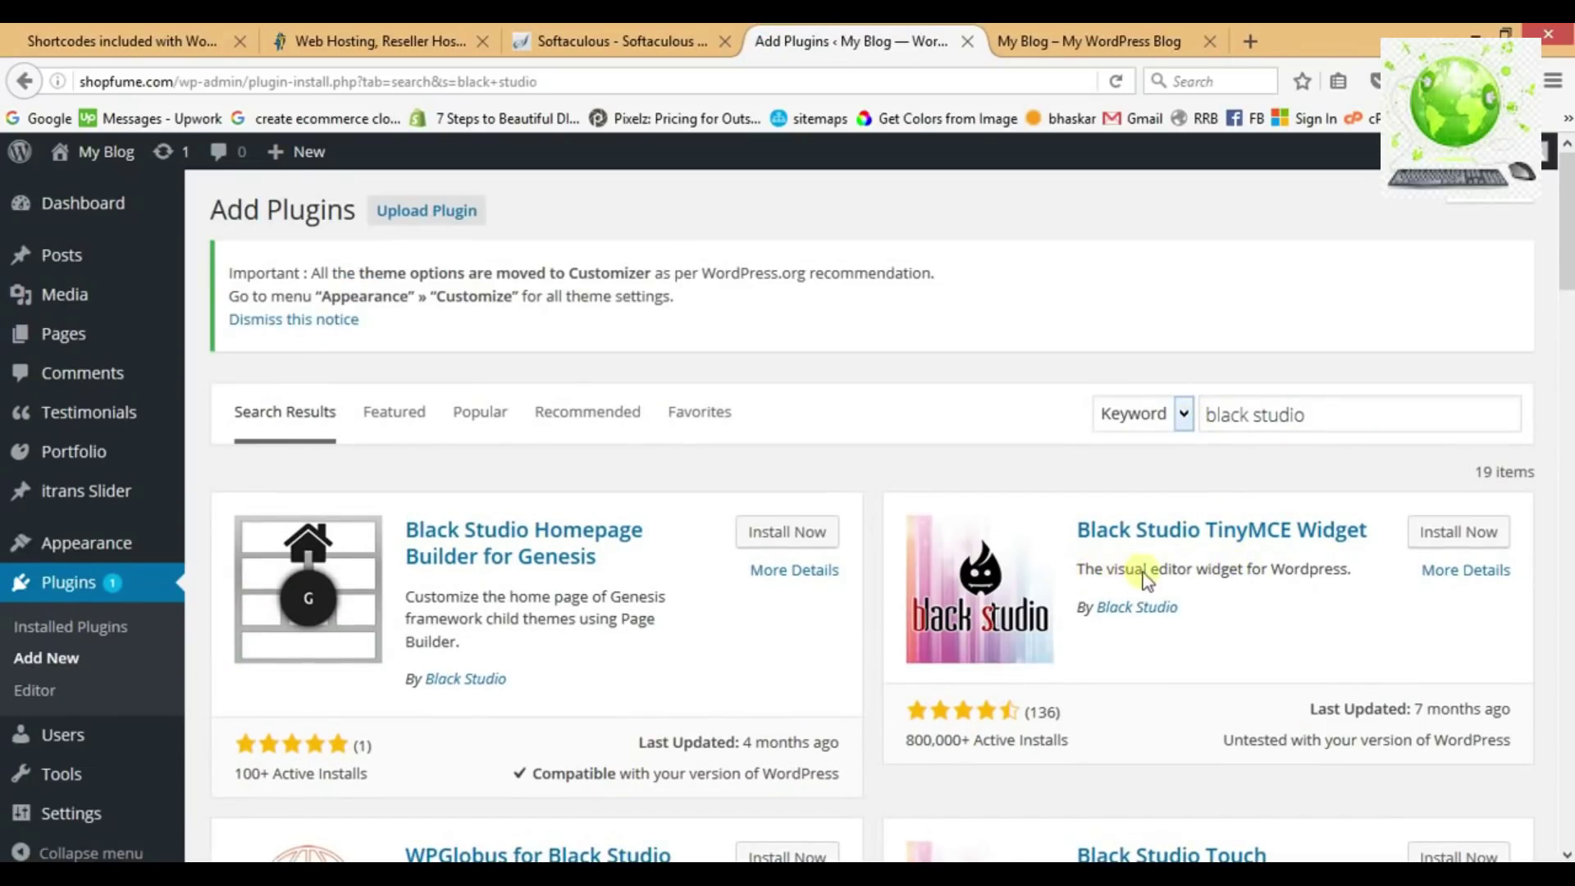
{"action": "left_click", "coordinate": [1432, 542]}
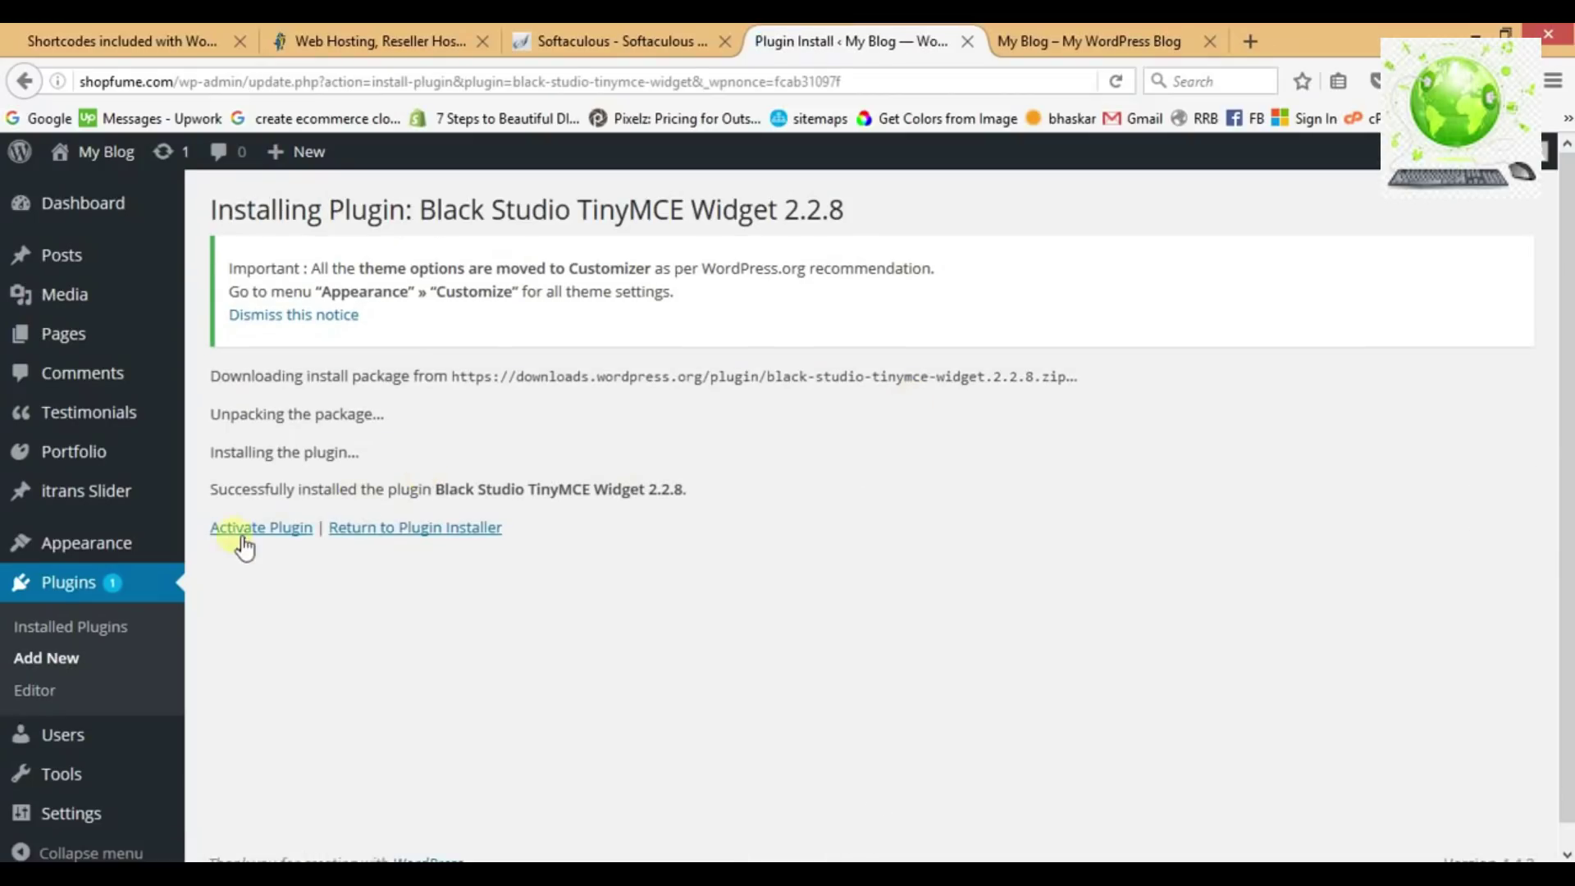
{"action": "left_click", "coordinate": [241, 540]}
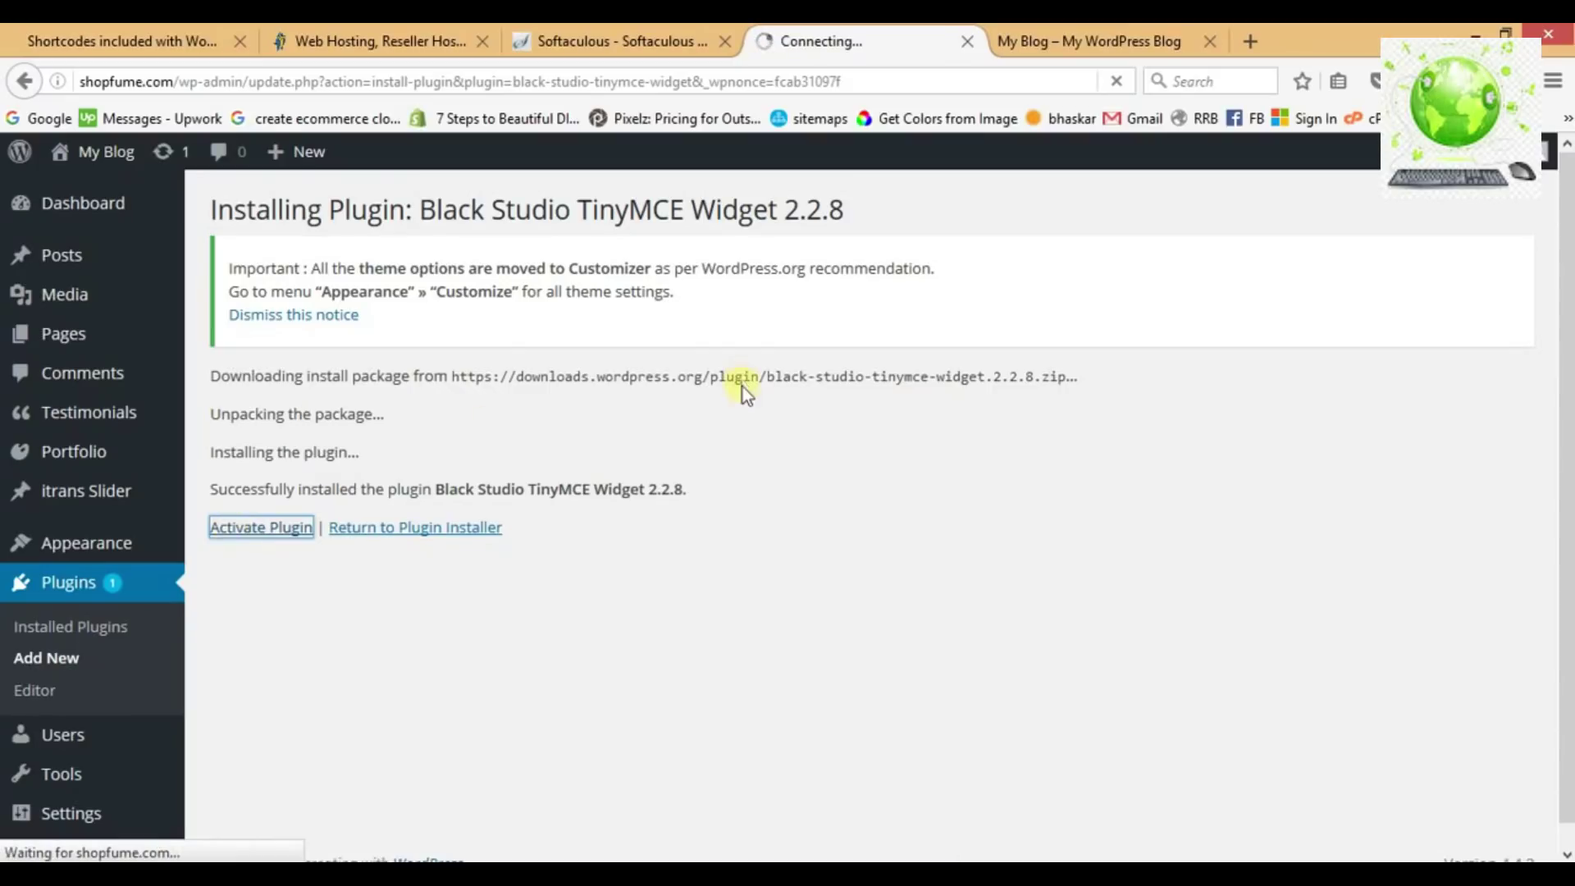
Mark Black Studio done in Notepad and add ':' after the Siteorigin Page Builder line.
{"action": "key", "text": "alt+Tab"}
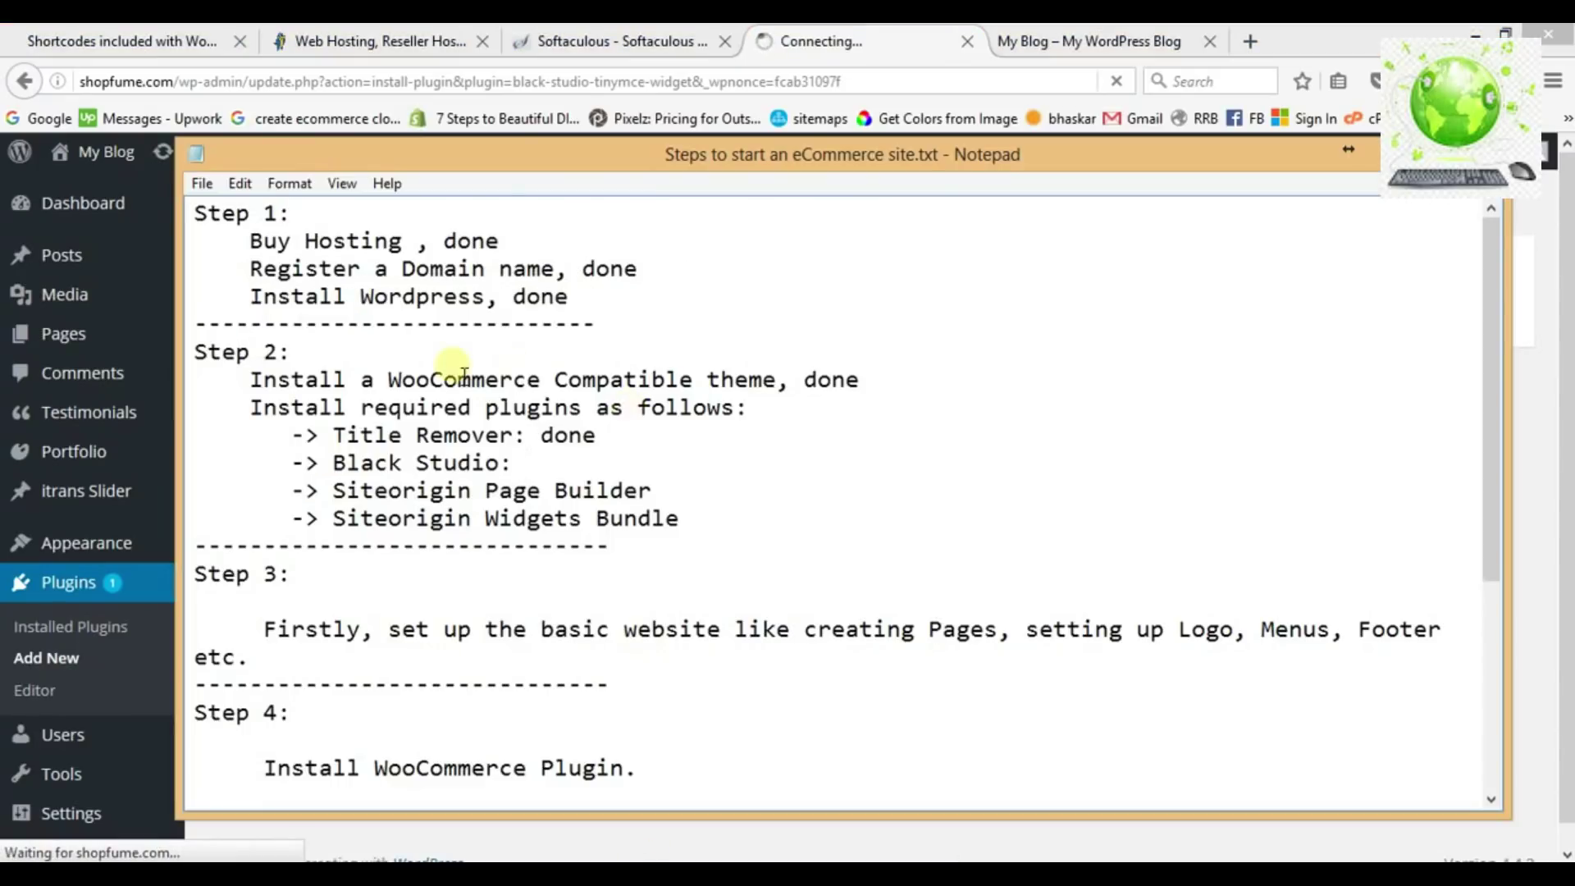
{"action": "type", "text": "done"}
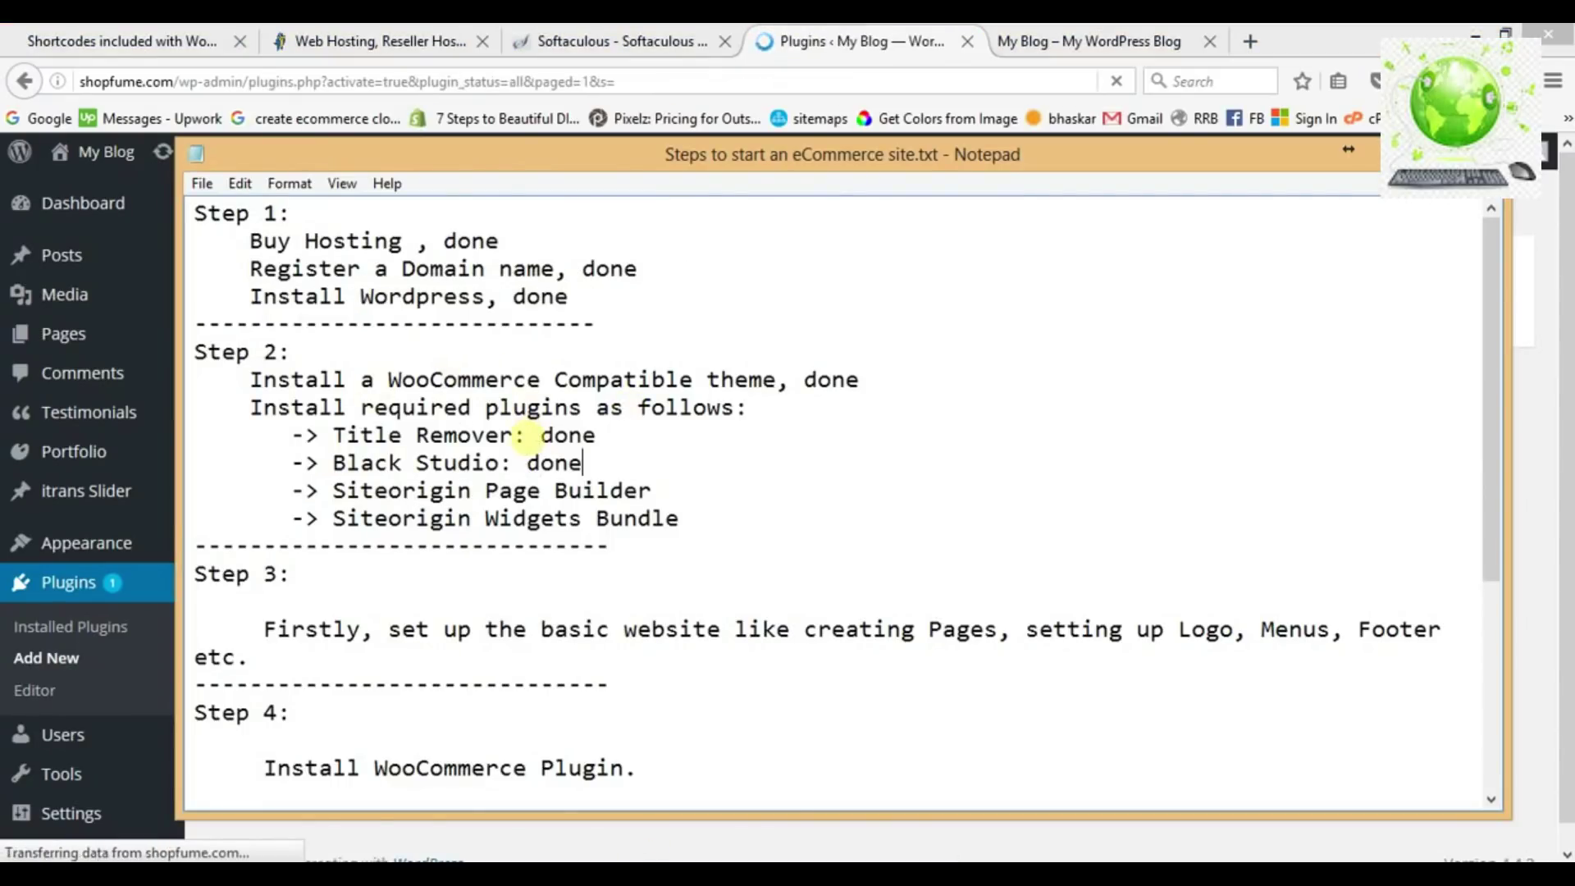
{"action": "key", "text": "Down"}
{"action": "key", "text": "Right"}
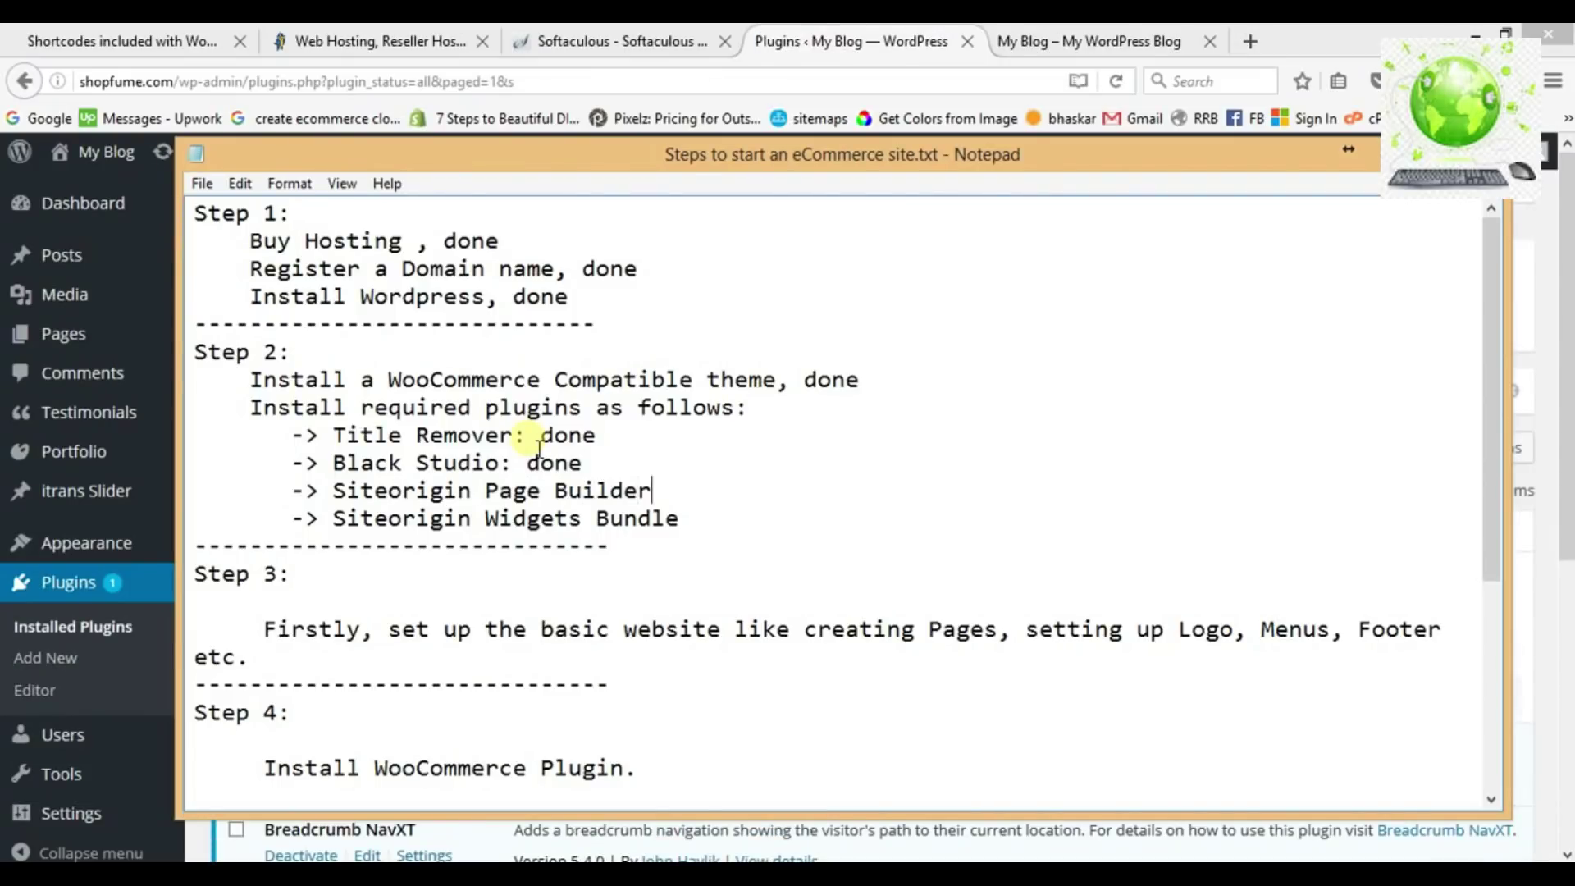
{"action": "key", "text": "End"}
{"action": "type", "text": ":"}
{"action": "key", "text": "alt+Tab"}
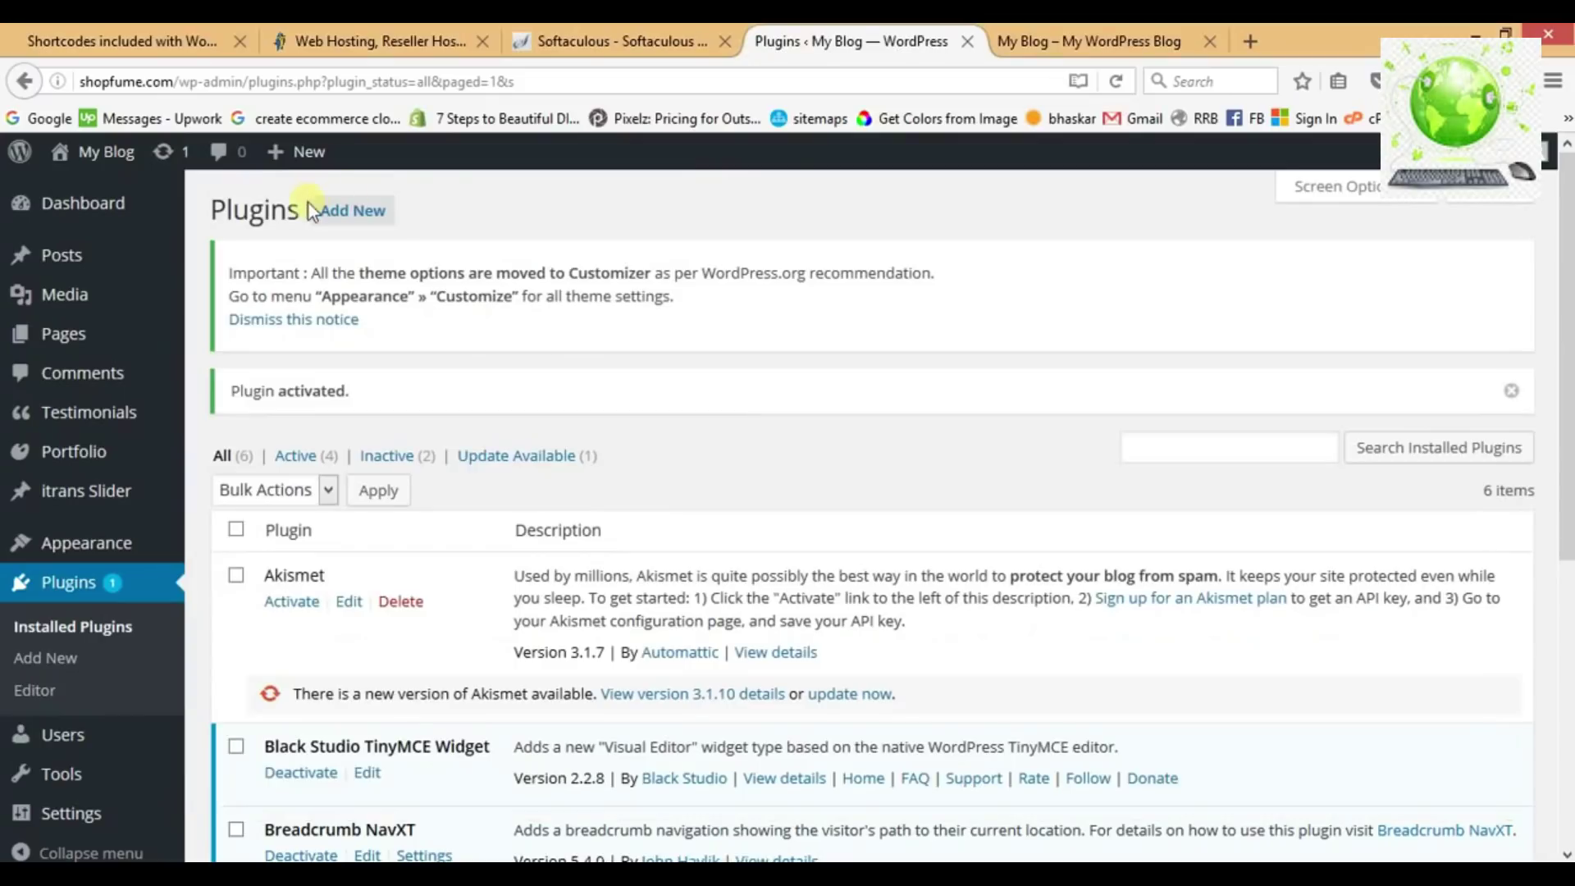
Search for 'siteorigin', install Page Builder by SiteOrigin and activate it.
{"action": "left_click", "coordinate": [330, 211]}
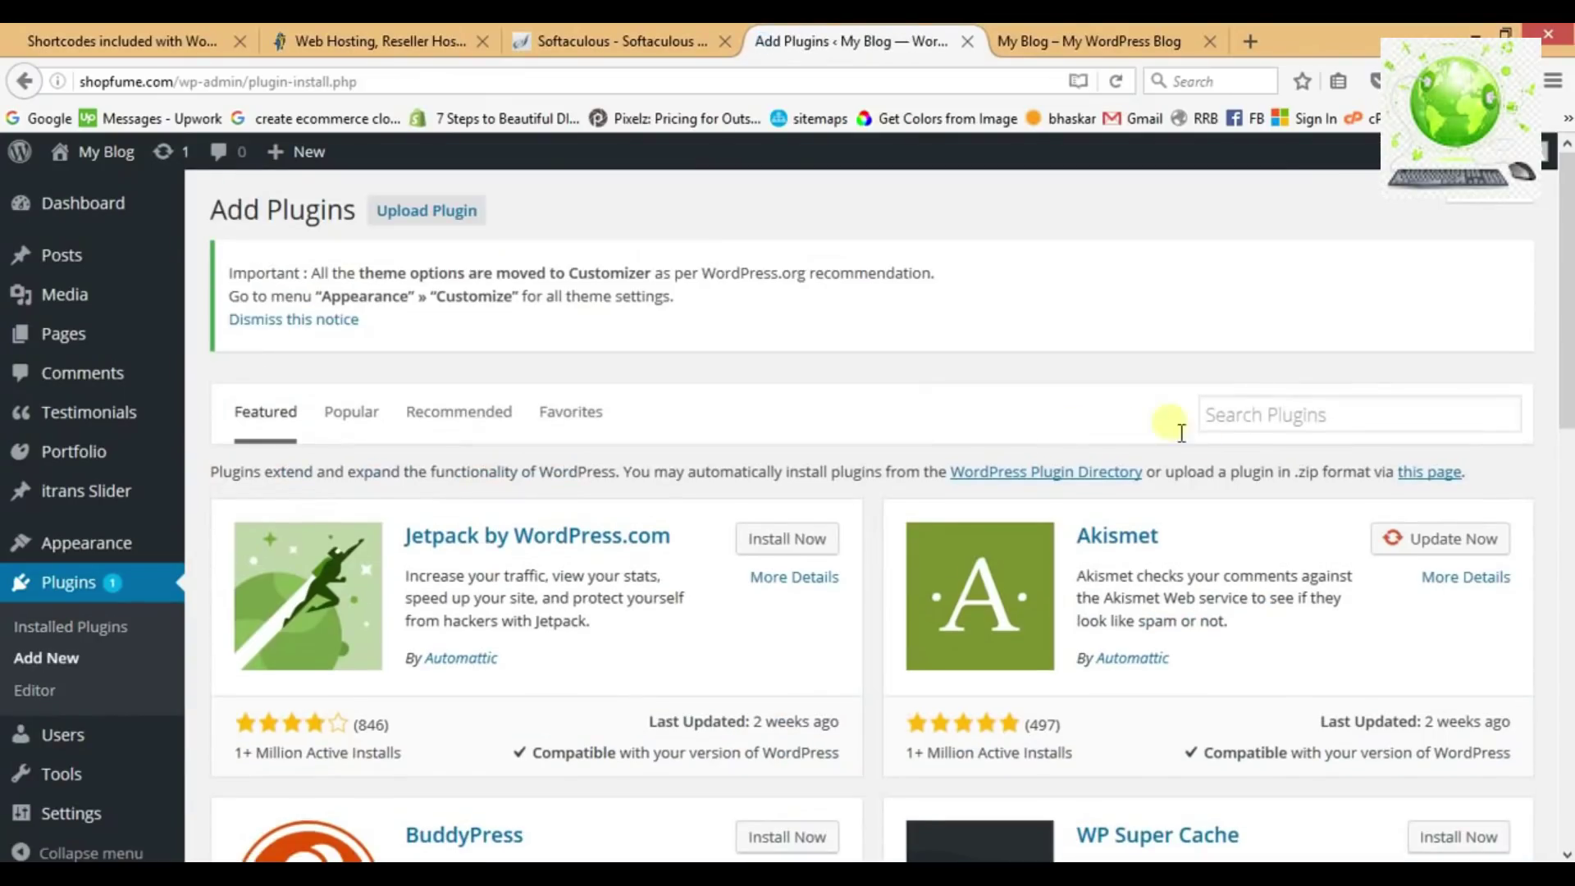
{"action": "left_click", "coordinate": [1243, 429]}
{"action": "type", "text": "site"}
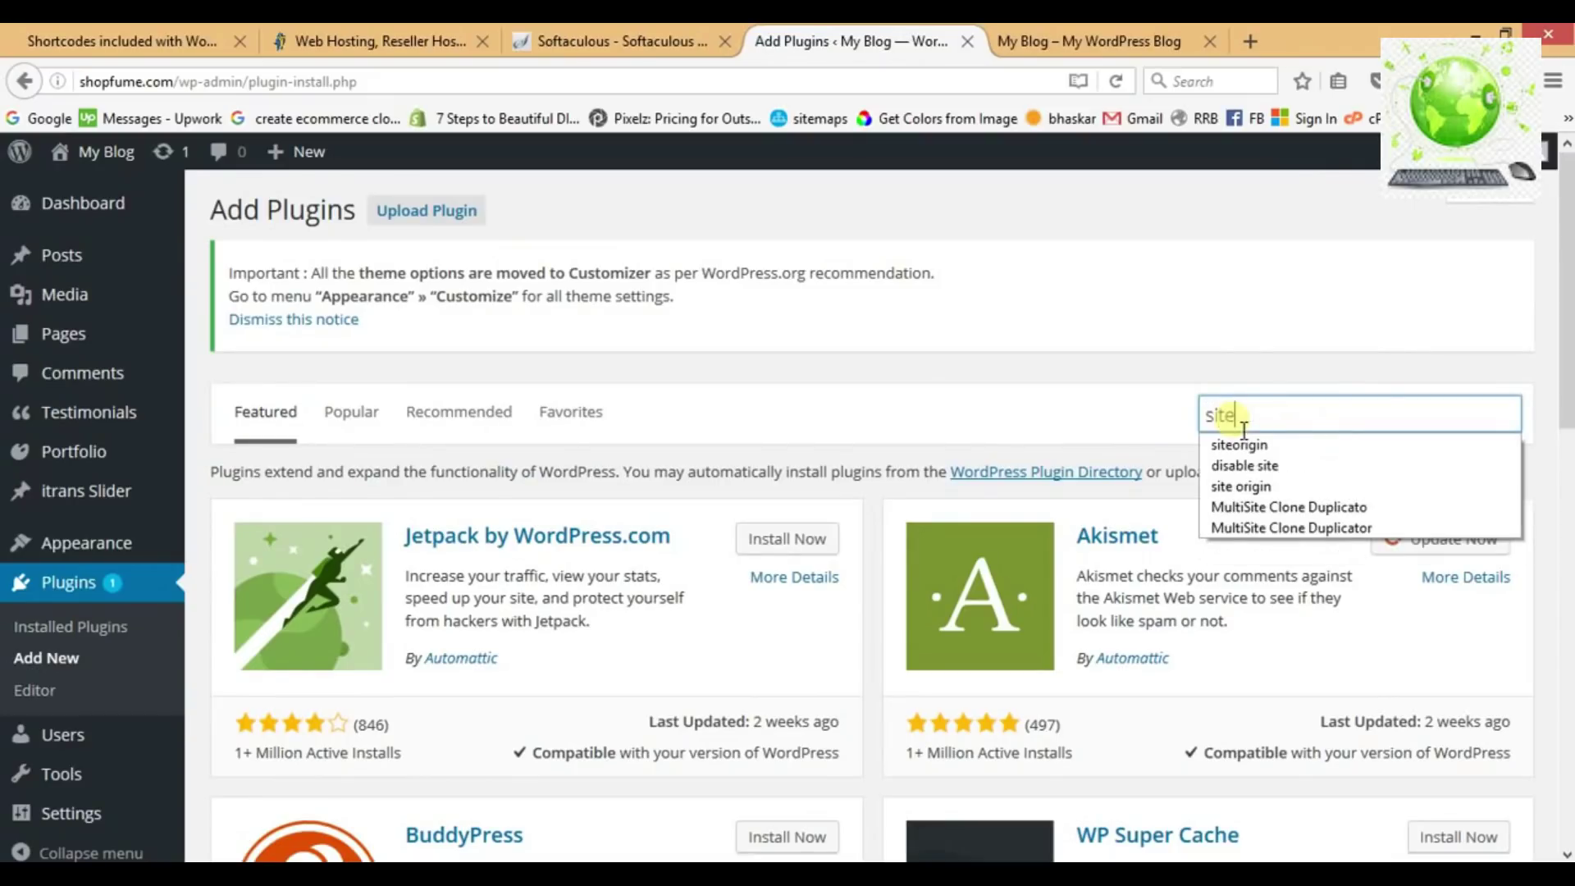
{"action": "left_click", "coordinate": [1234, 454]}
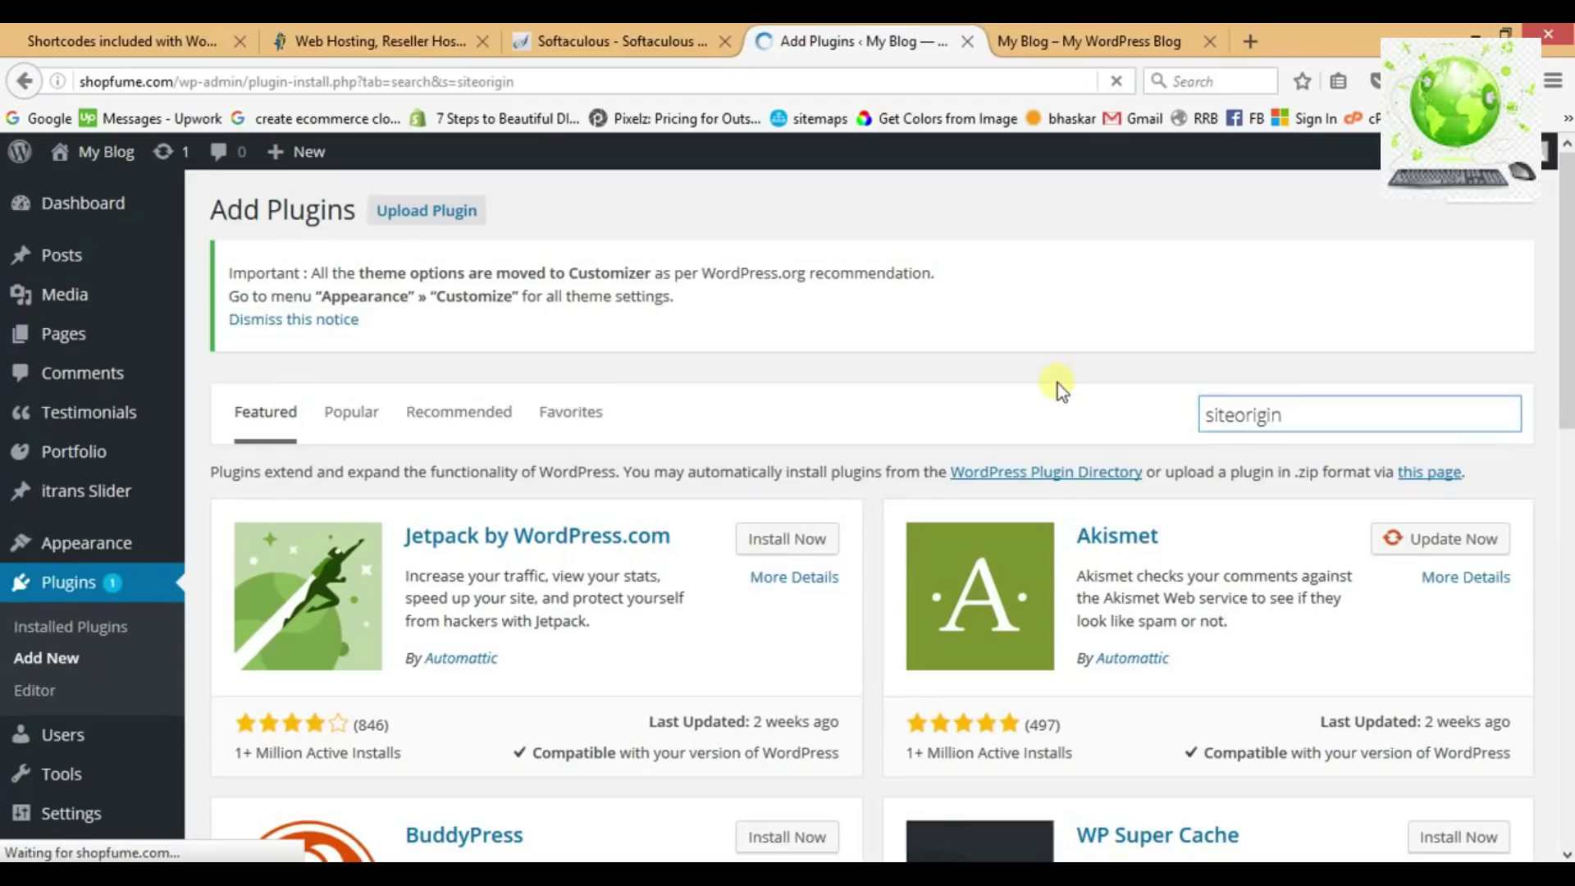
{"action": "scroll", "coordinate": [802, 493], "scroll_direction": "down", "scroll_amount": 8}
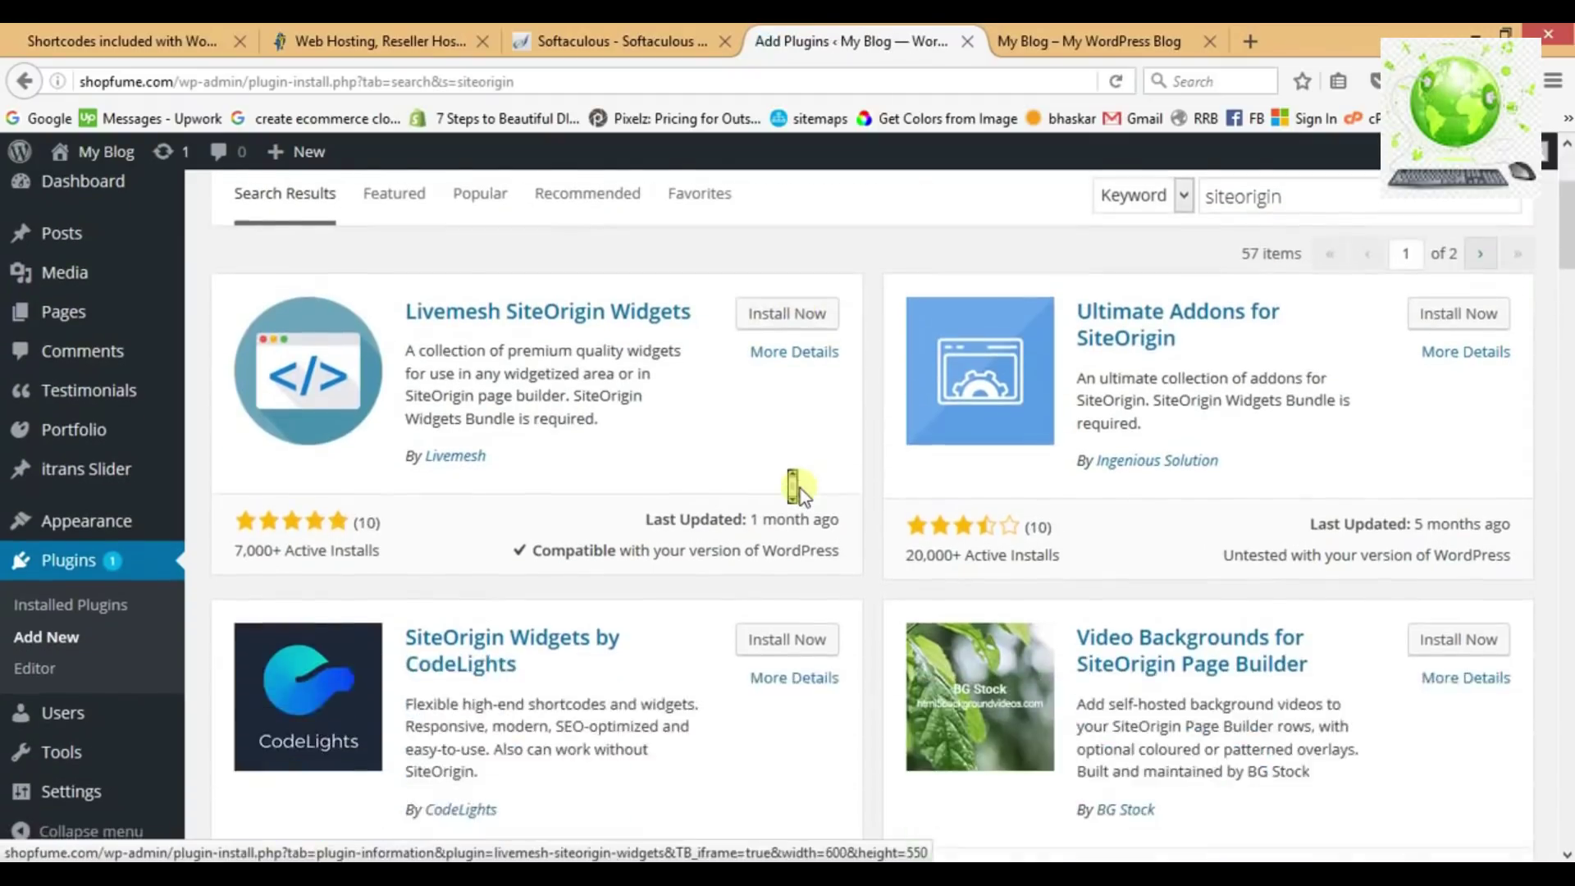
{"action": "scroll", "coordinate": [808, 493], "scroll_direction": "down", "scroll_amount": 3}
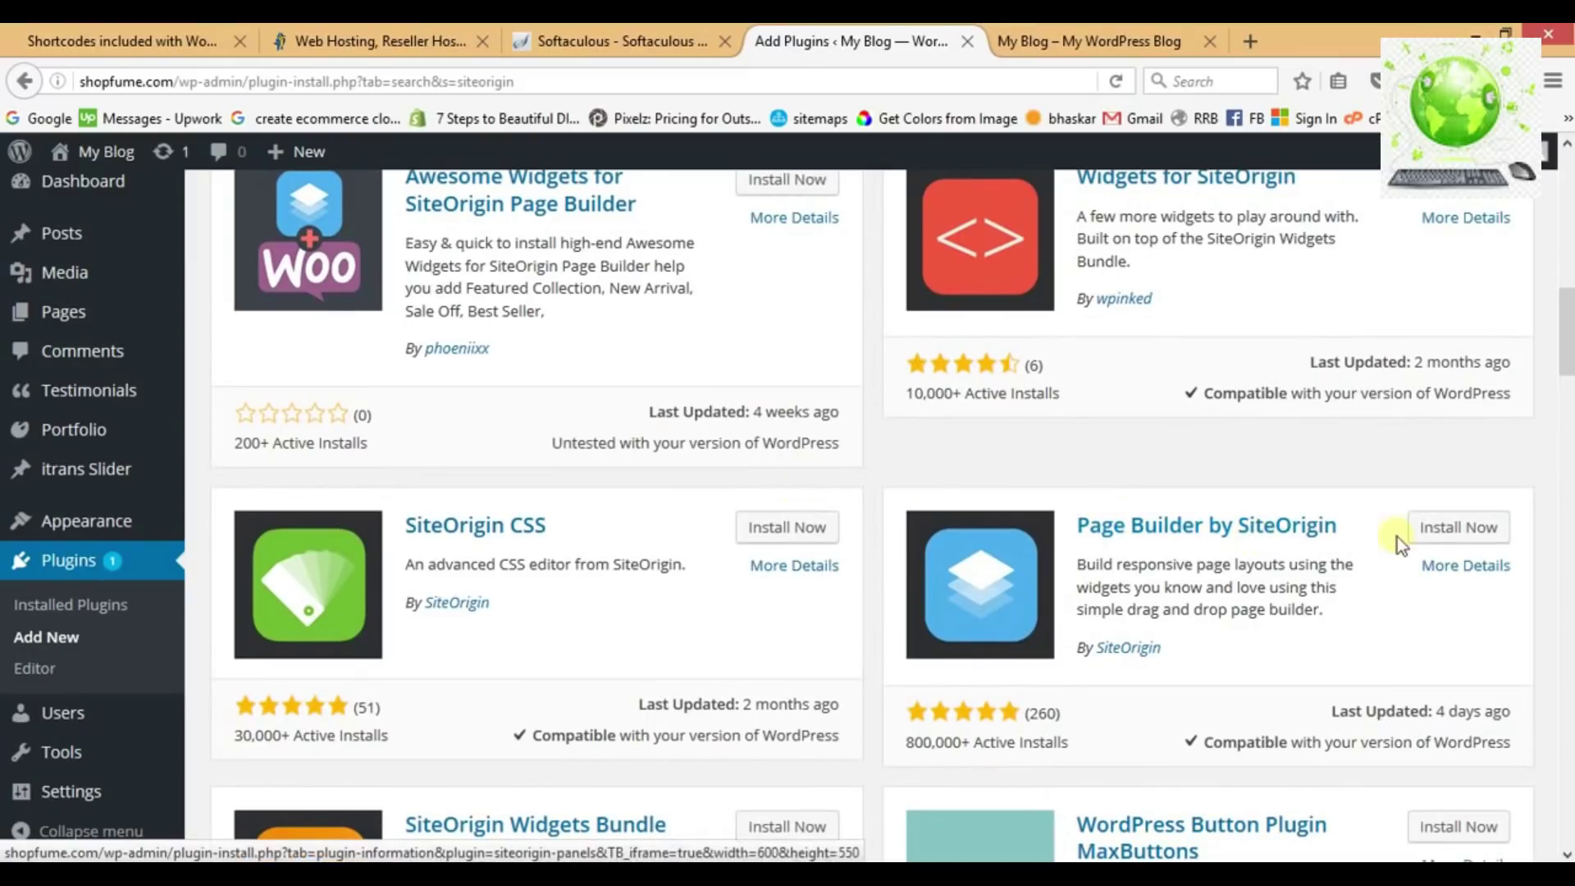
{"action": "left_click", "coordinate": [1455, 534]}
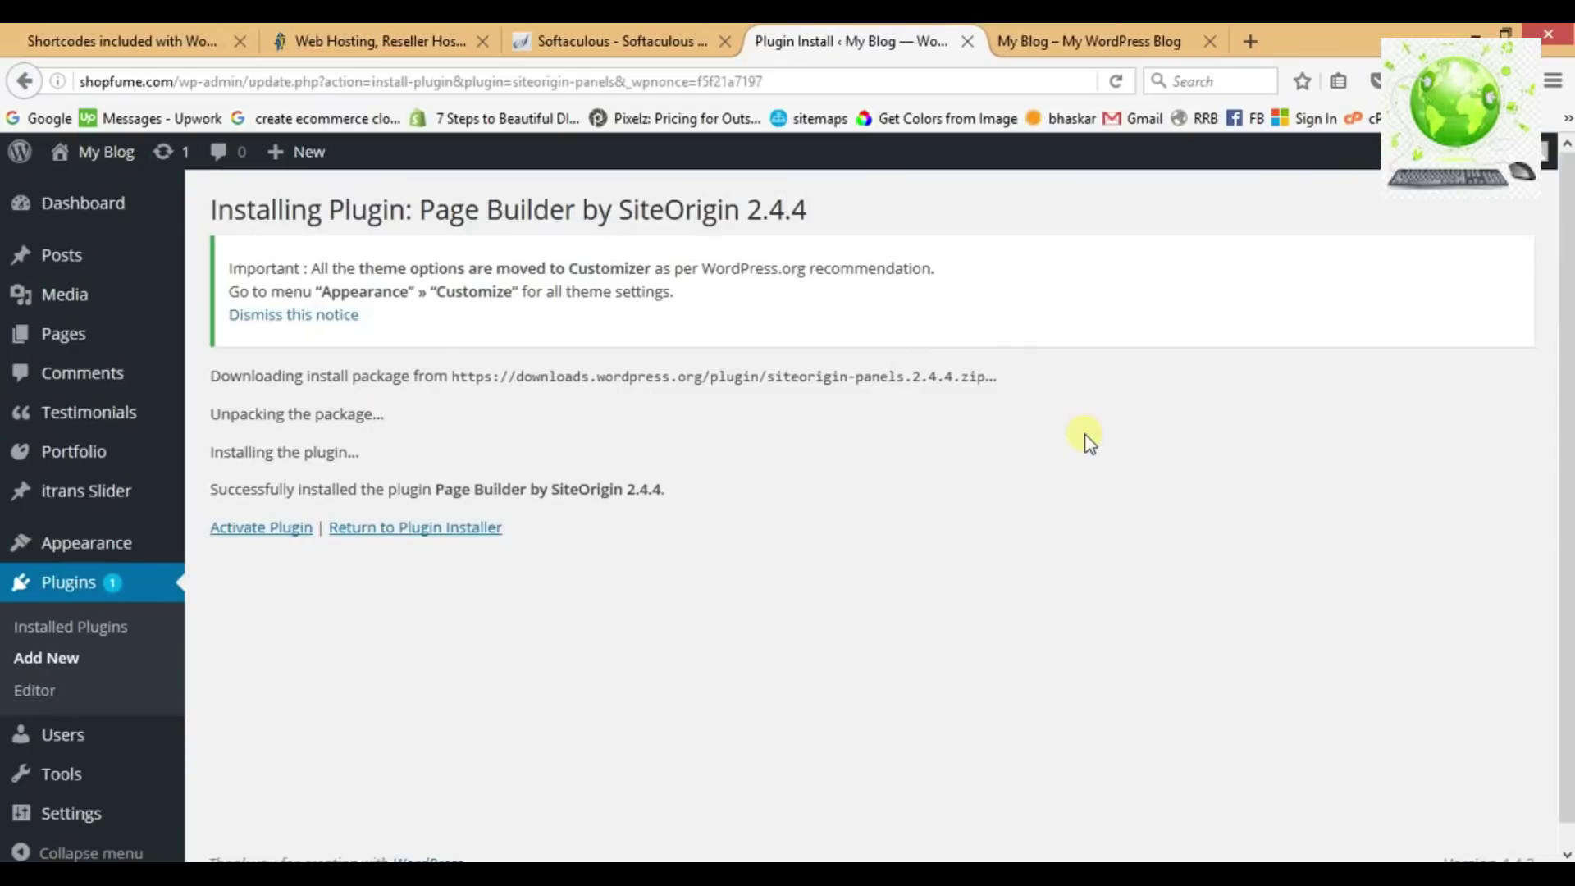
{"action": "left_click", "coordinate": [279, 529]}
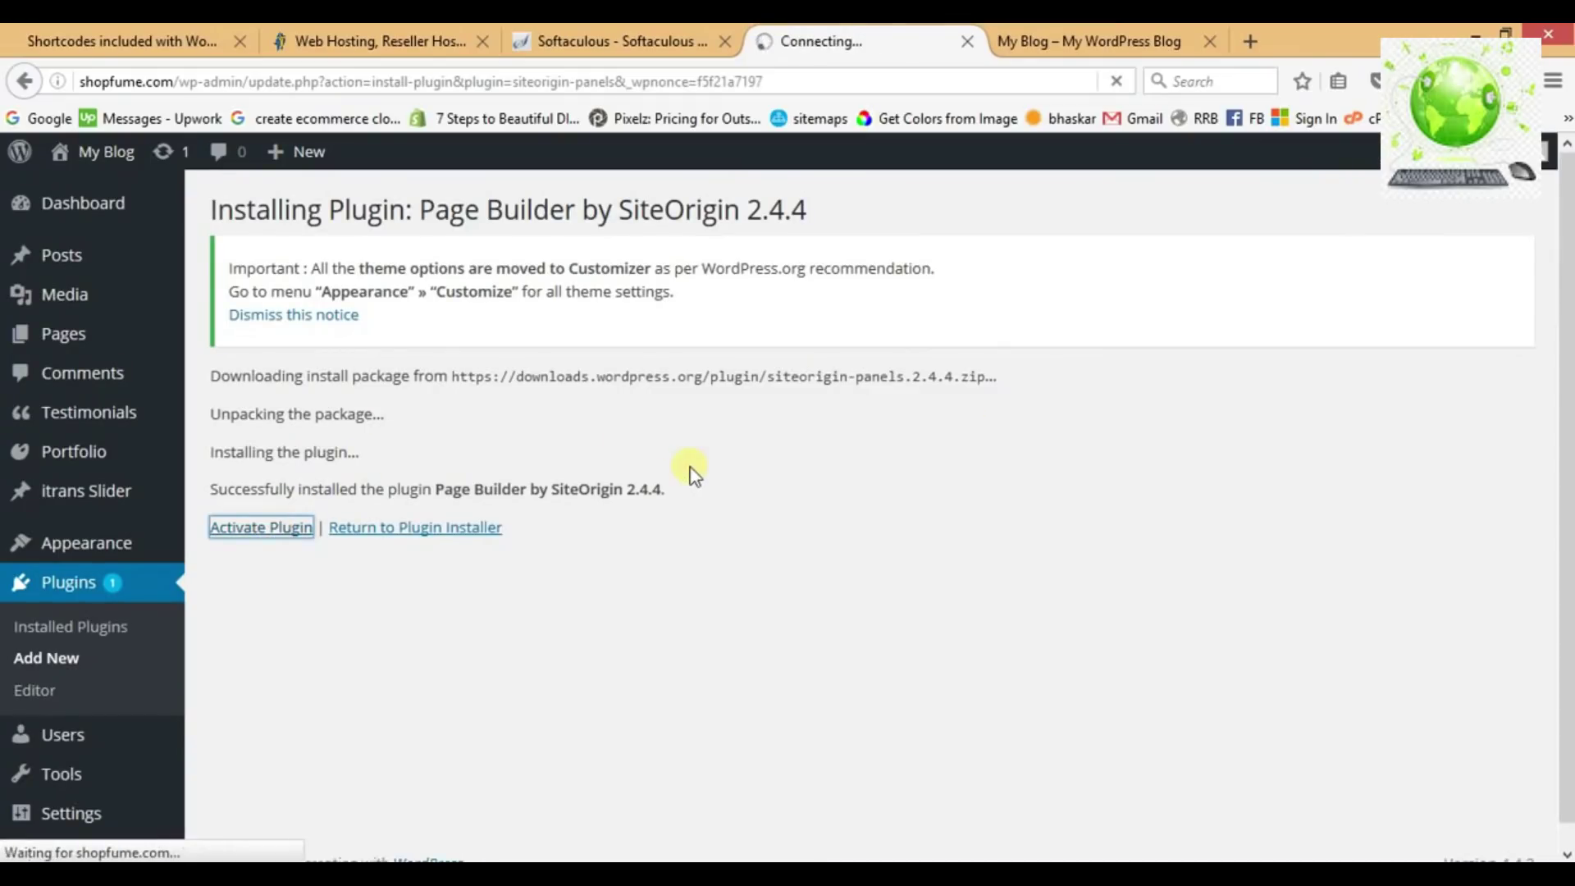
Mark Siteorigin Page Builder done in Notepad and add ':' after the Widgets Bundle line.
{"action": "key", "text": "alt+Tab"}
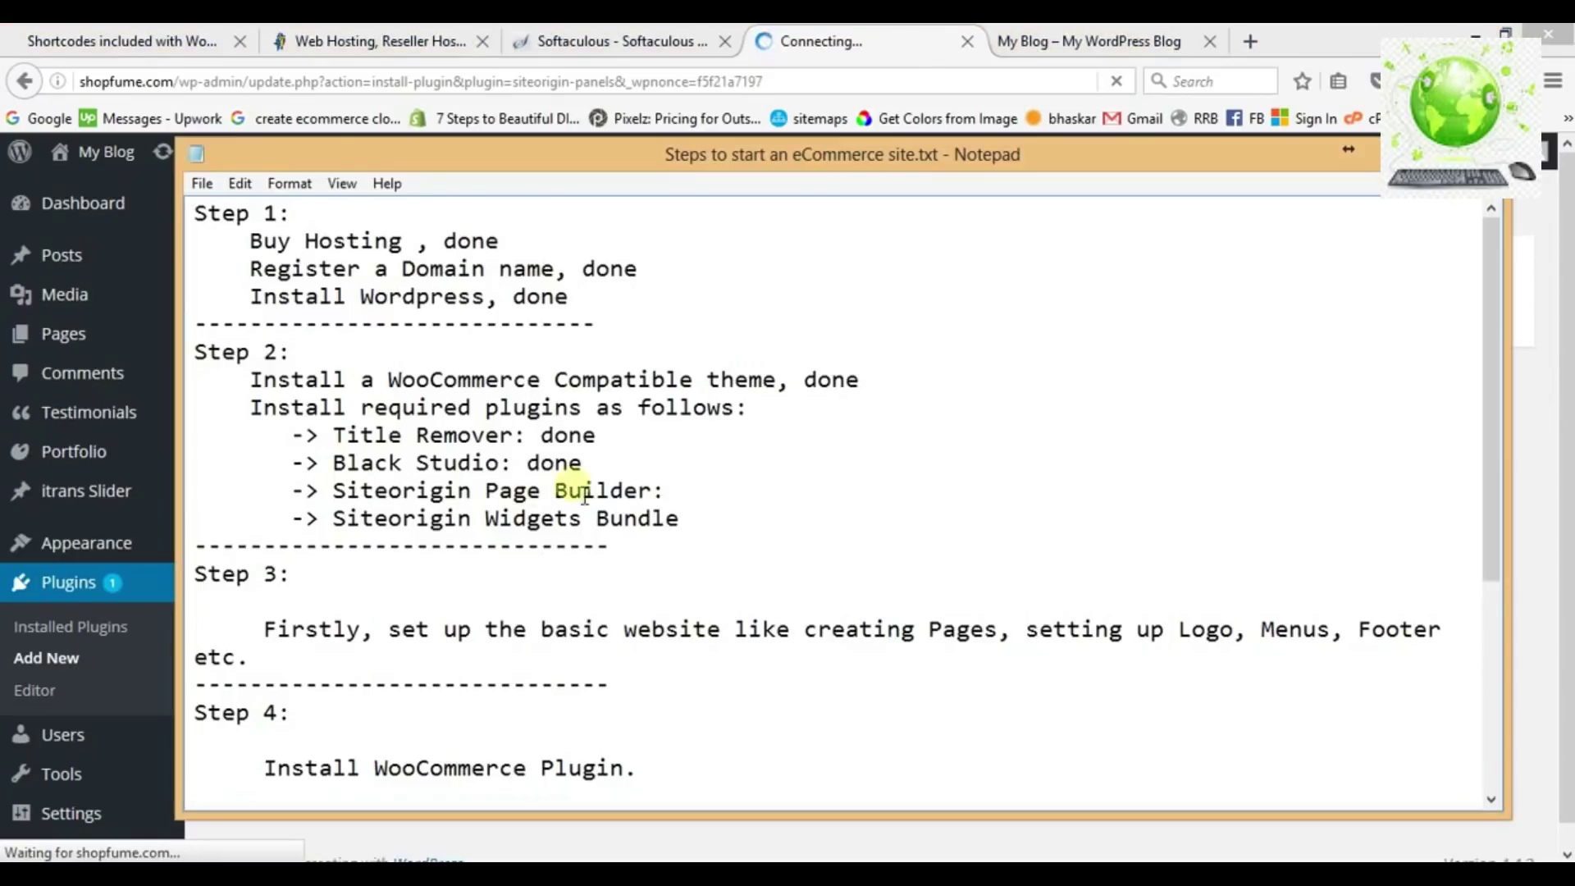
{"action": "type", "text": "done"}
{"action": "key", "text": "Down"}
{"action": "type", "text": ":"}
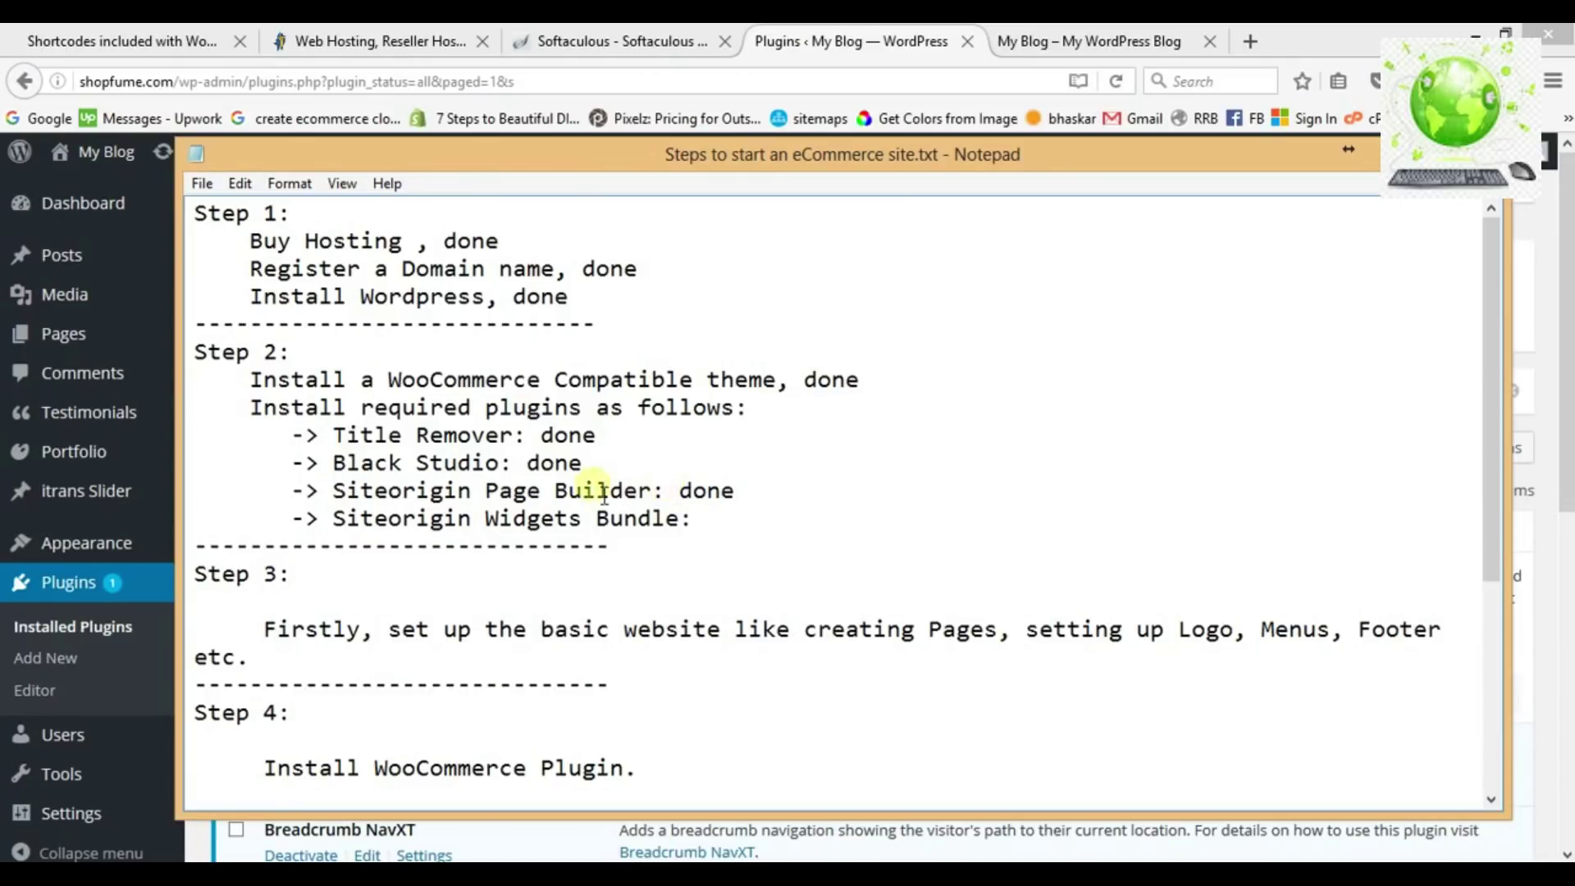
{"action": "key", "text": "alt+Tab"}
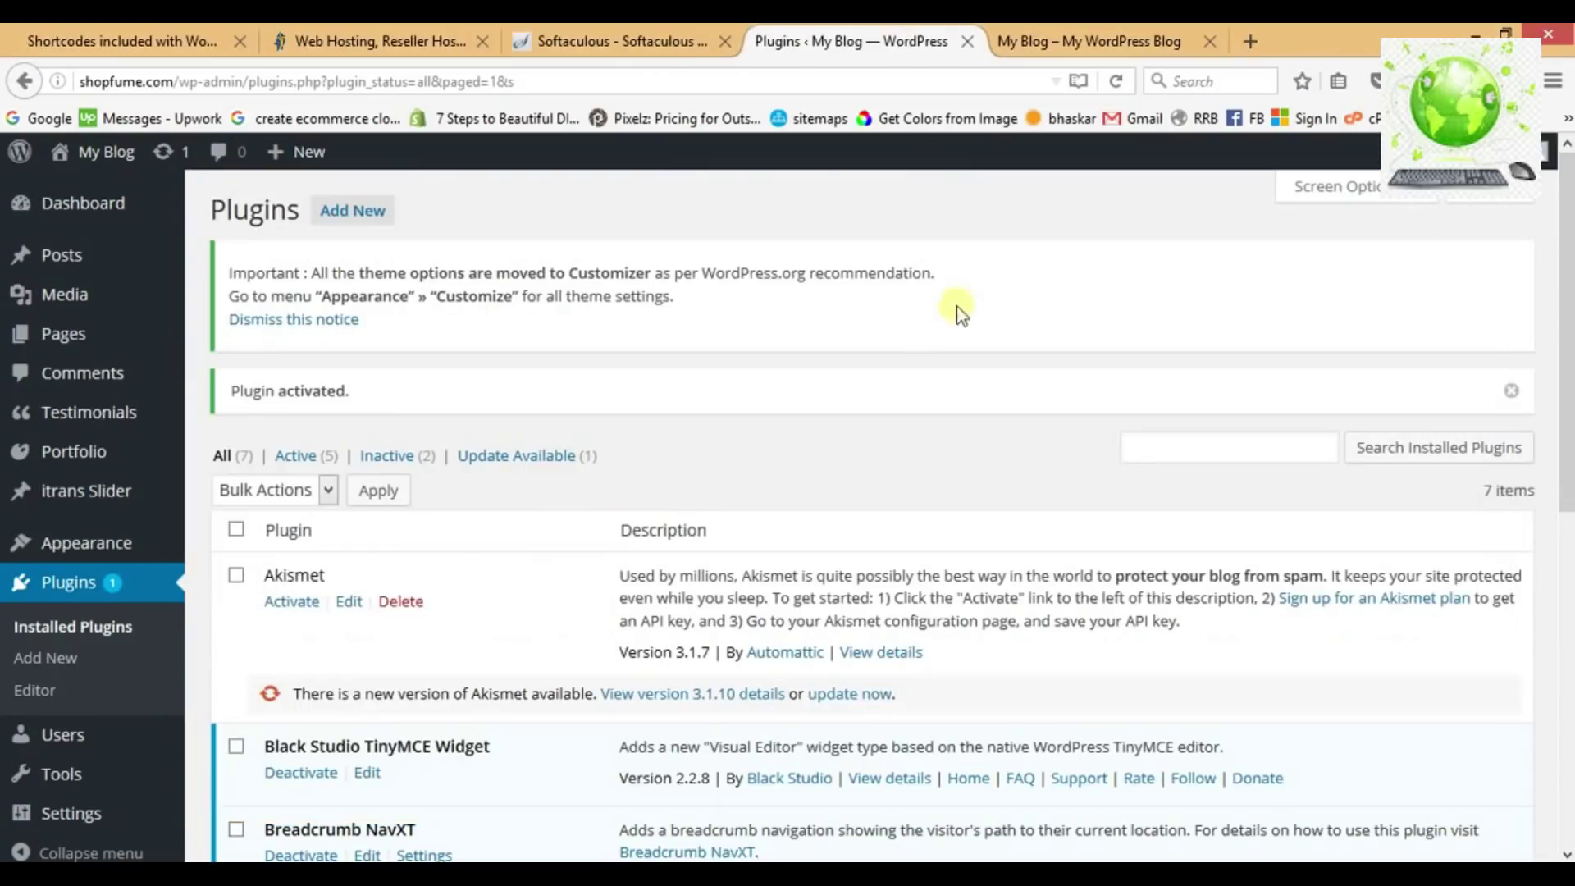
Search Add Plugins for 'siteorigin', then install and activate SiteOrigin Widgets Bundle 1.5.11.
{"action": "left_click", "coordinate": [364, 220]}
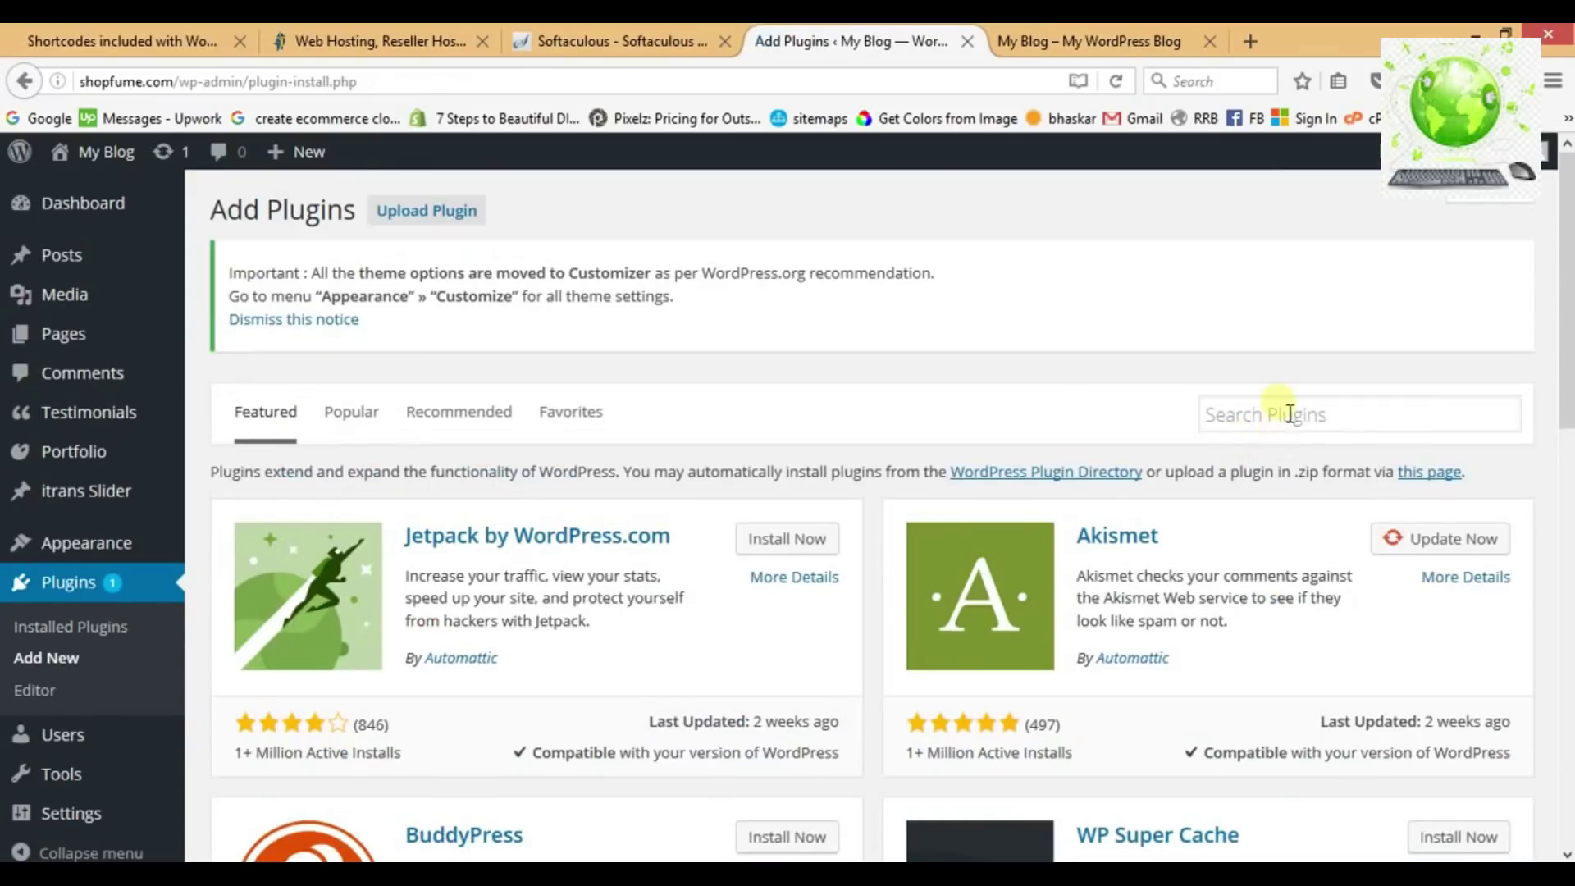
{"action": "left_click", "coordinate": [1290, 413]}
{"action": "type", "text": "siteorigin"}
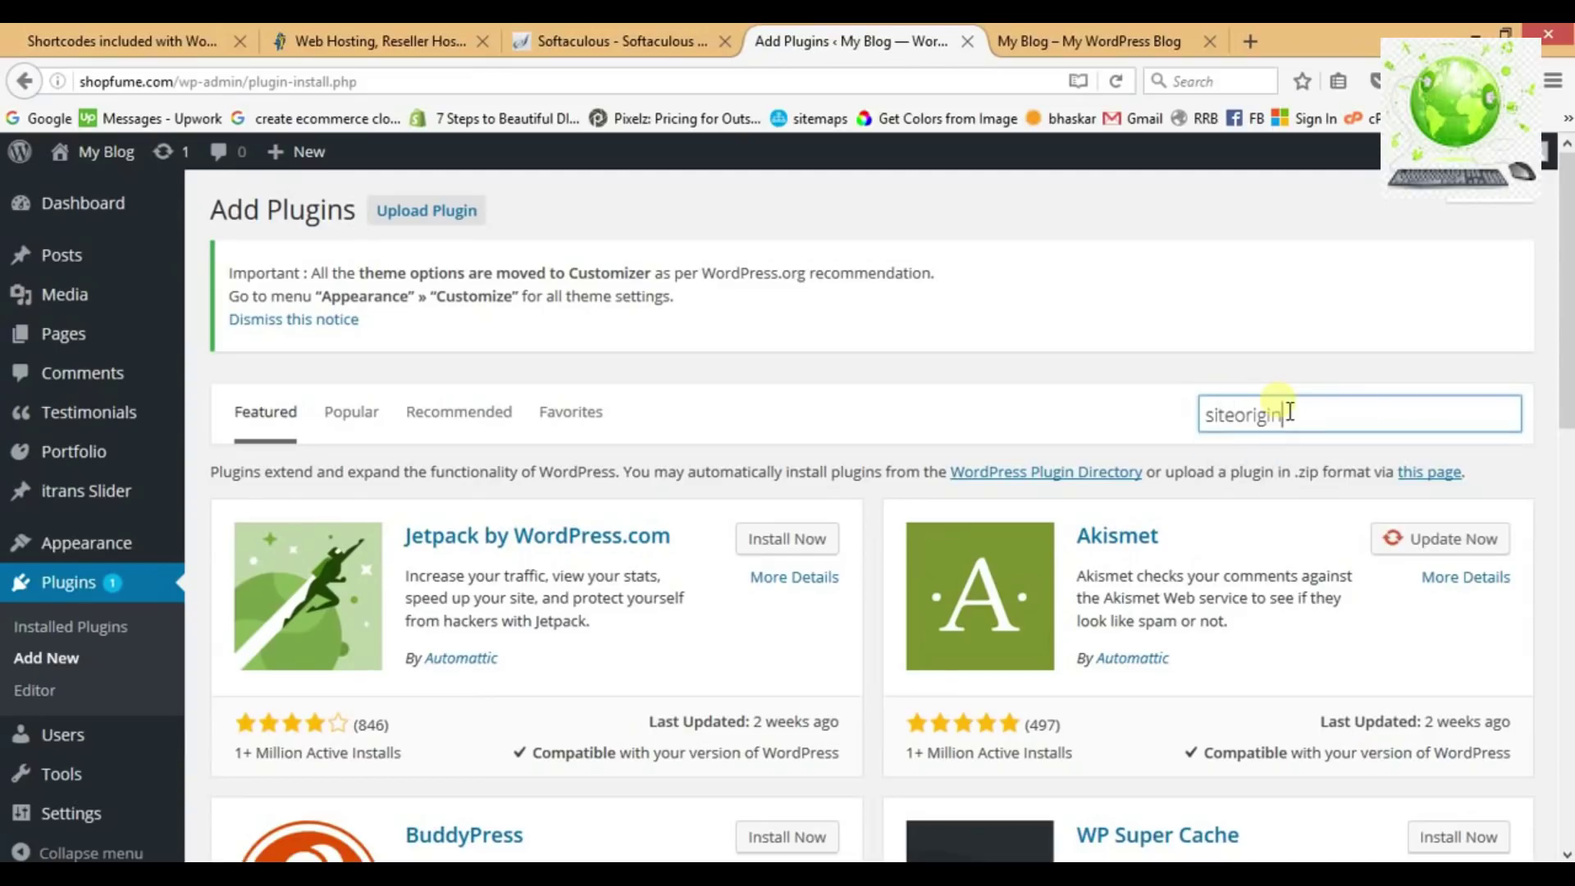
{"action": "key", "text": "Return"}
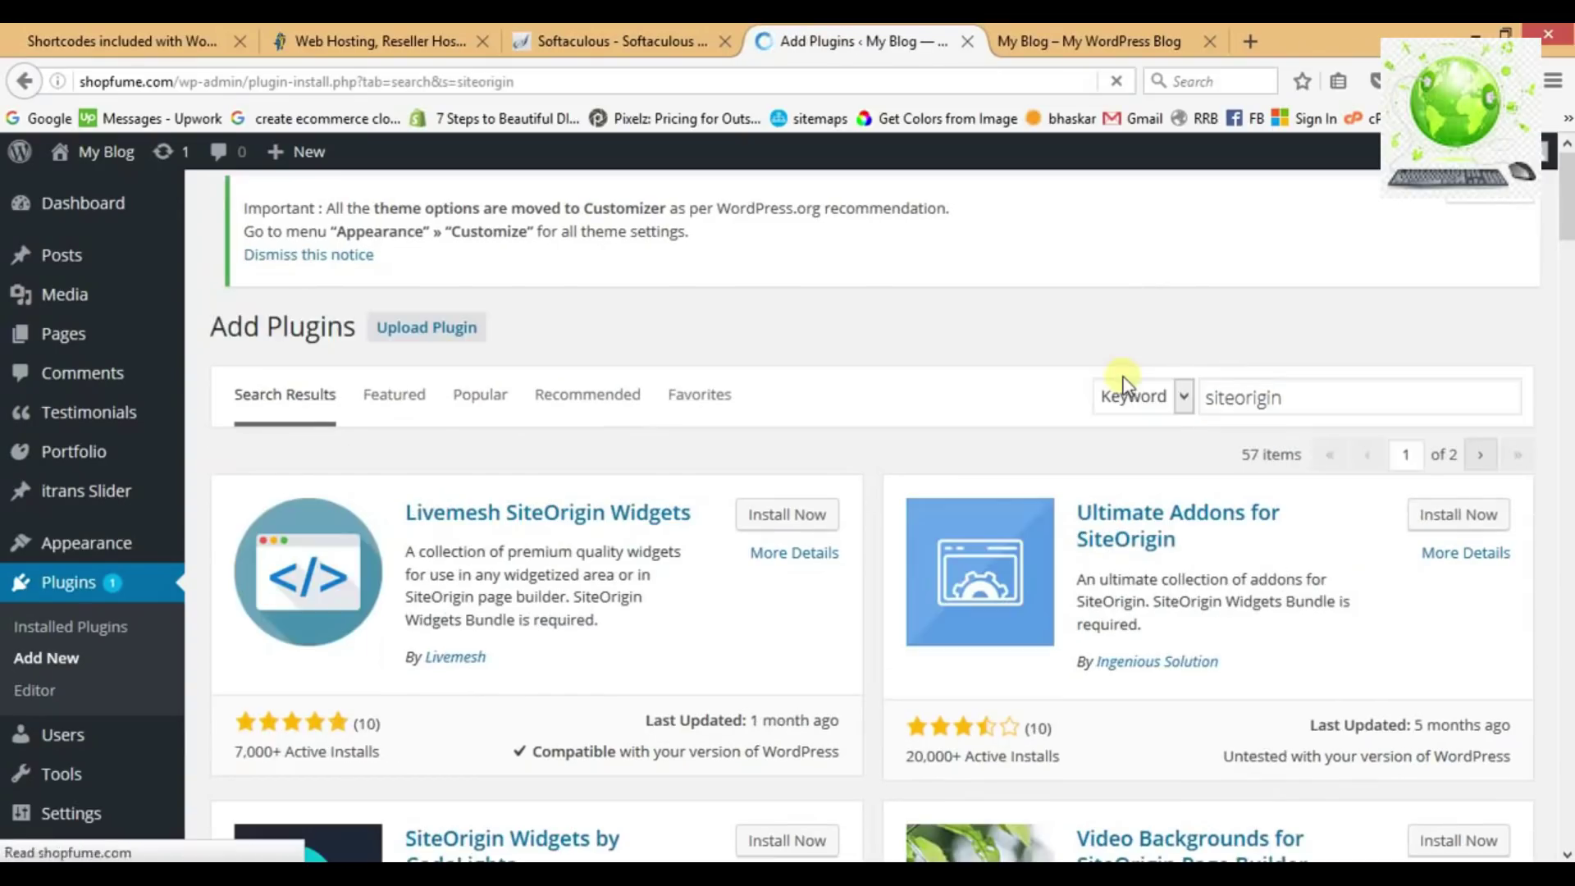
{"action": "scroll", "coordinate": [903, 409], "scroll_direction": "down", "scroll_amount": 12}
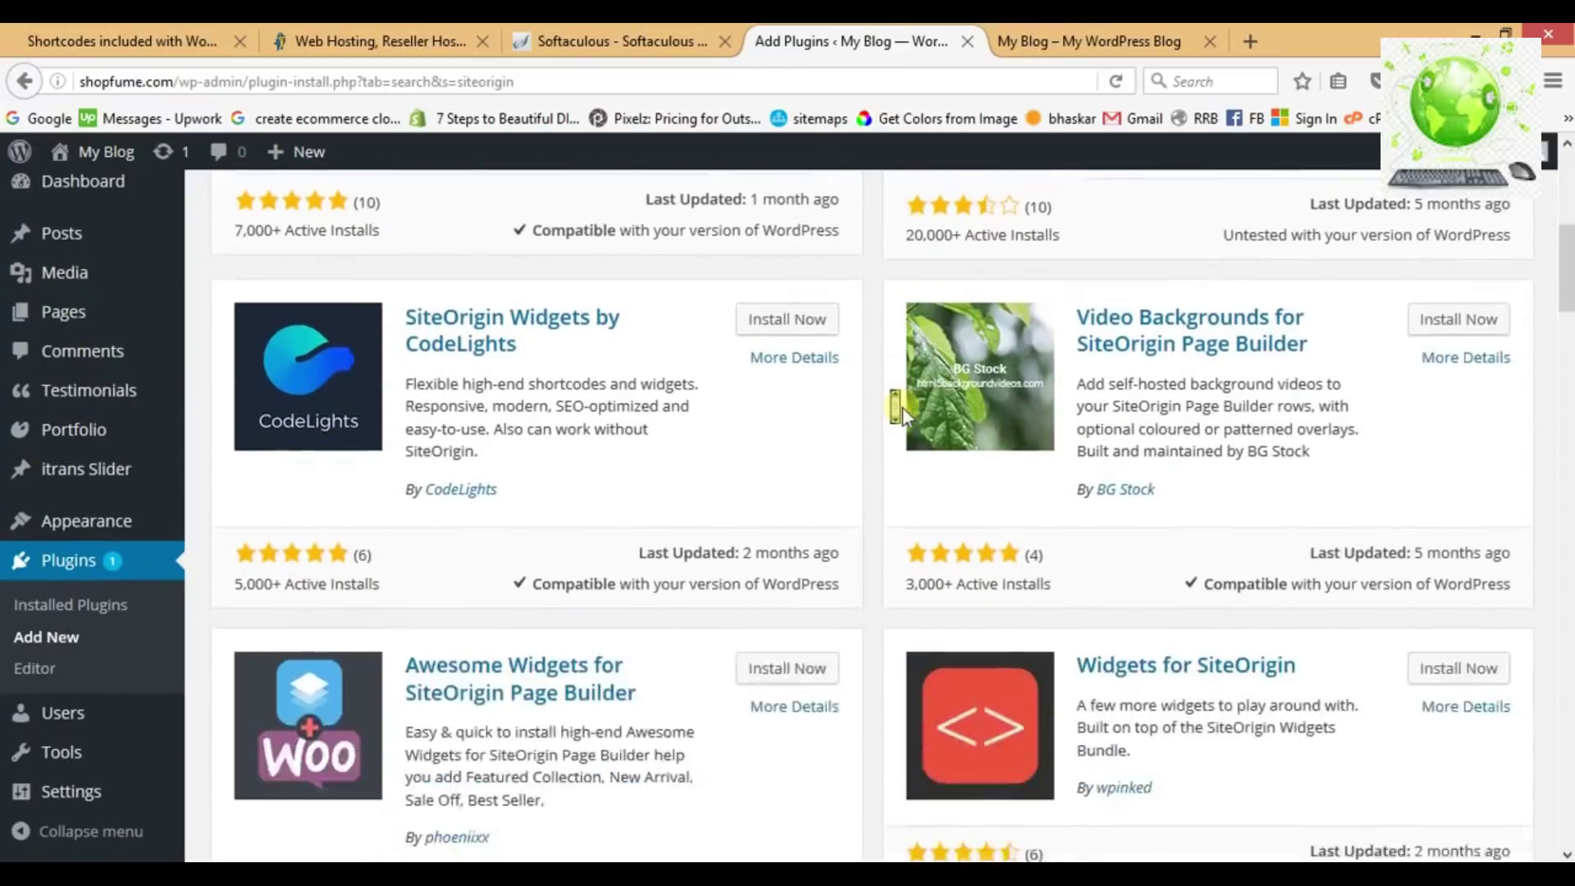
{"action": "scroll", "coordinate": [903, 407], "scroll_direction": "down", "scroll_amount": 2}
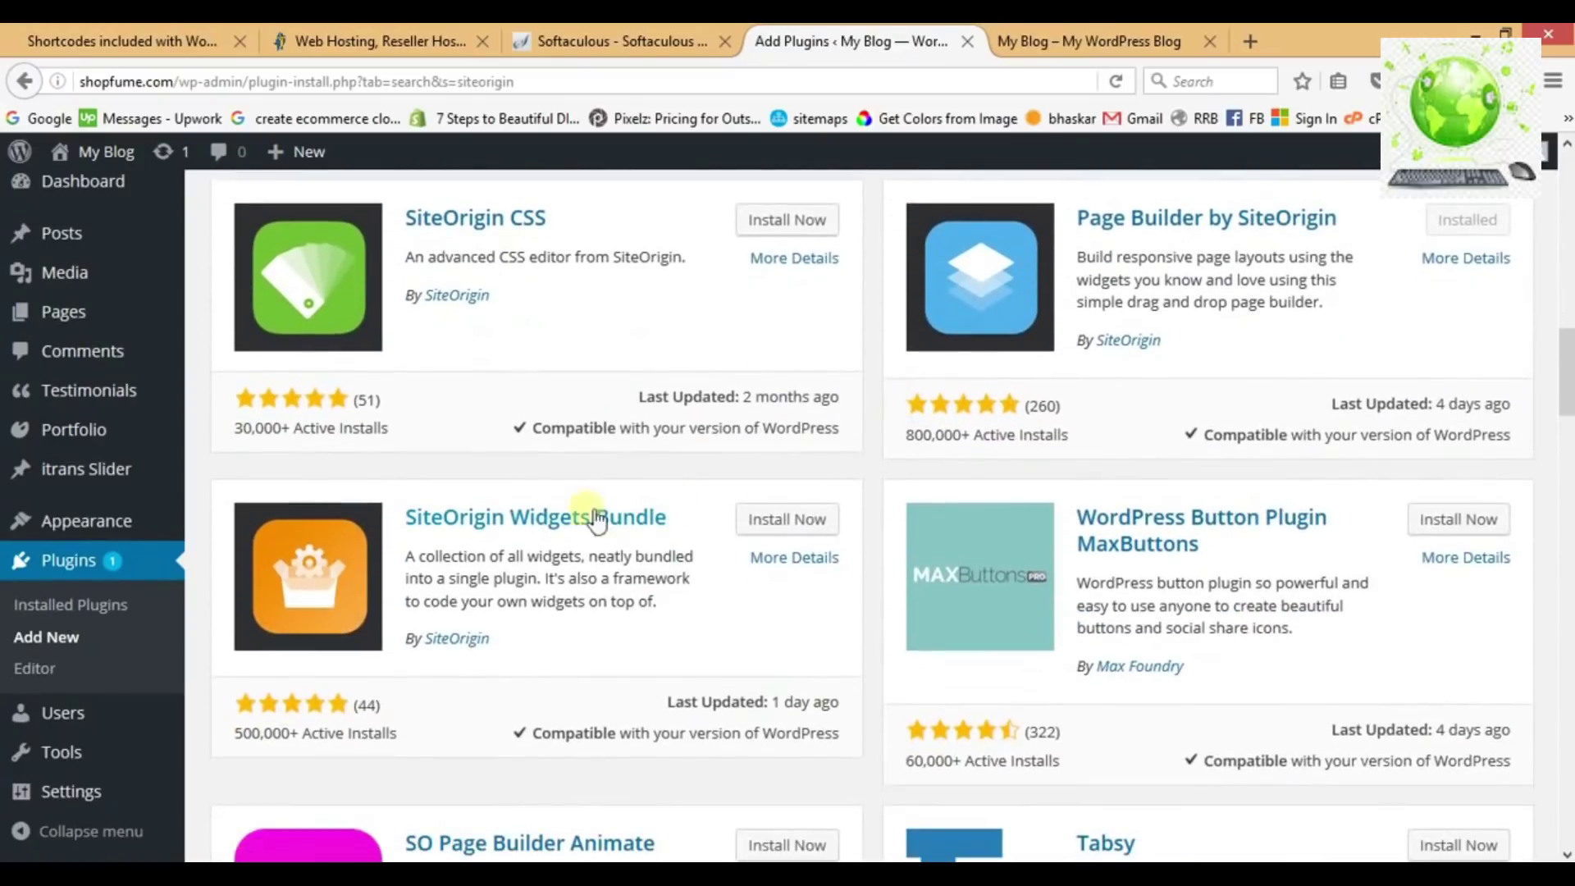
{"action": "left_click", "coordinate": [795, 525]}
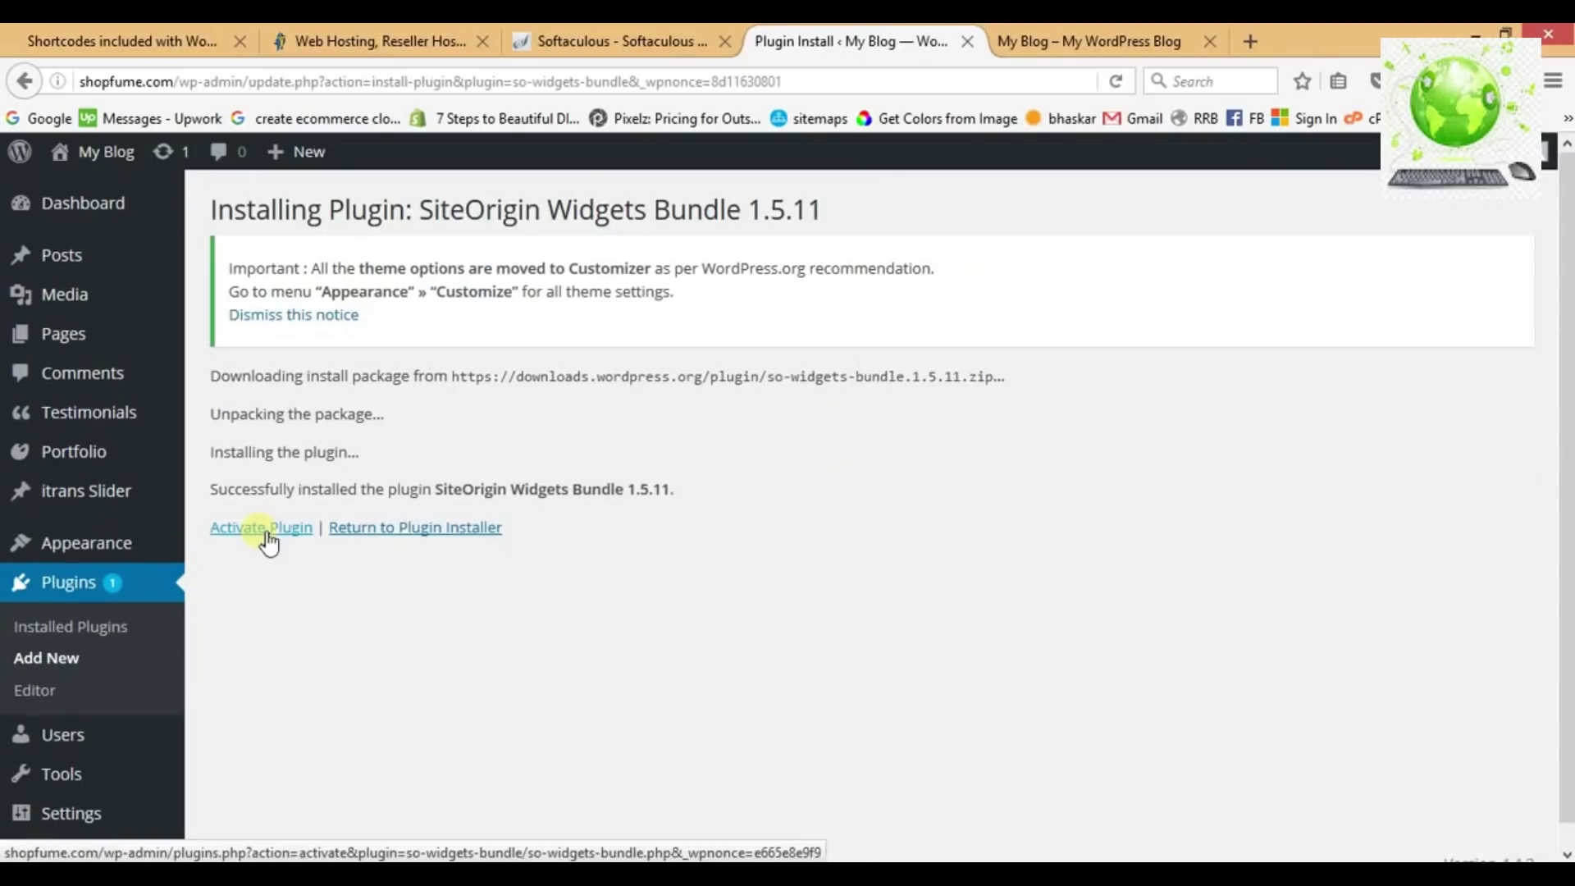
{"action": "left_click", "coordinate": [268, 542]}
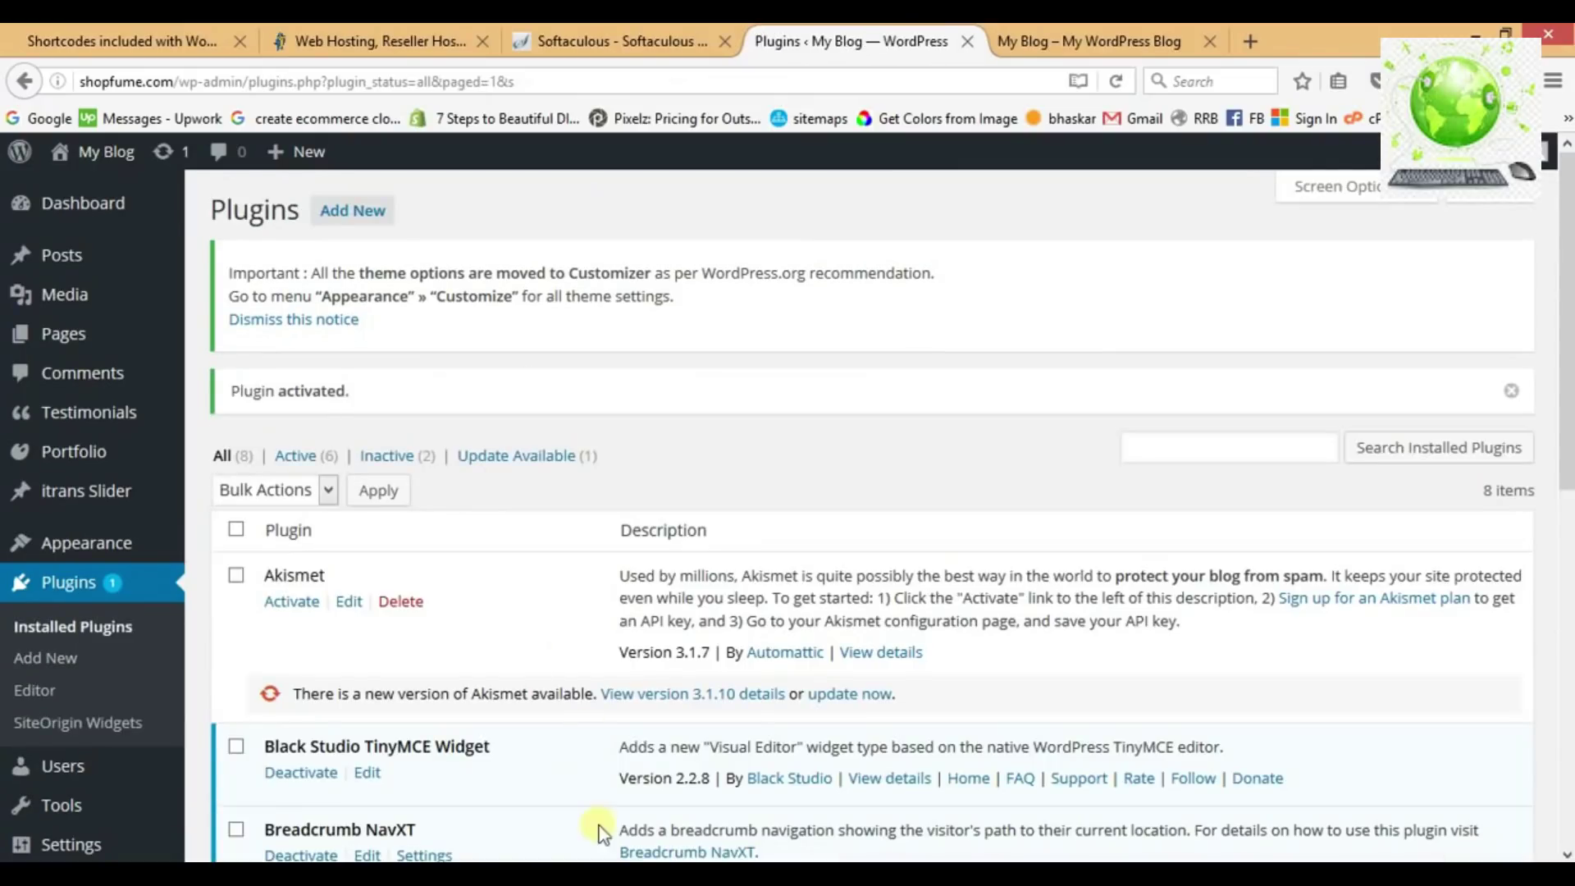
Mark Siteorigin Widgets Bundle as done in the checklist and add a comma after 'Firstly' in Step 3.
{"action": "left_click", "coordinate": [615, 874]}
{"action": "left_click", "coordinate": [709, 527]}
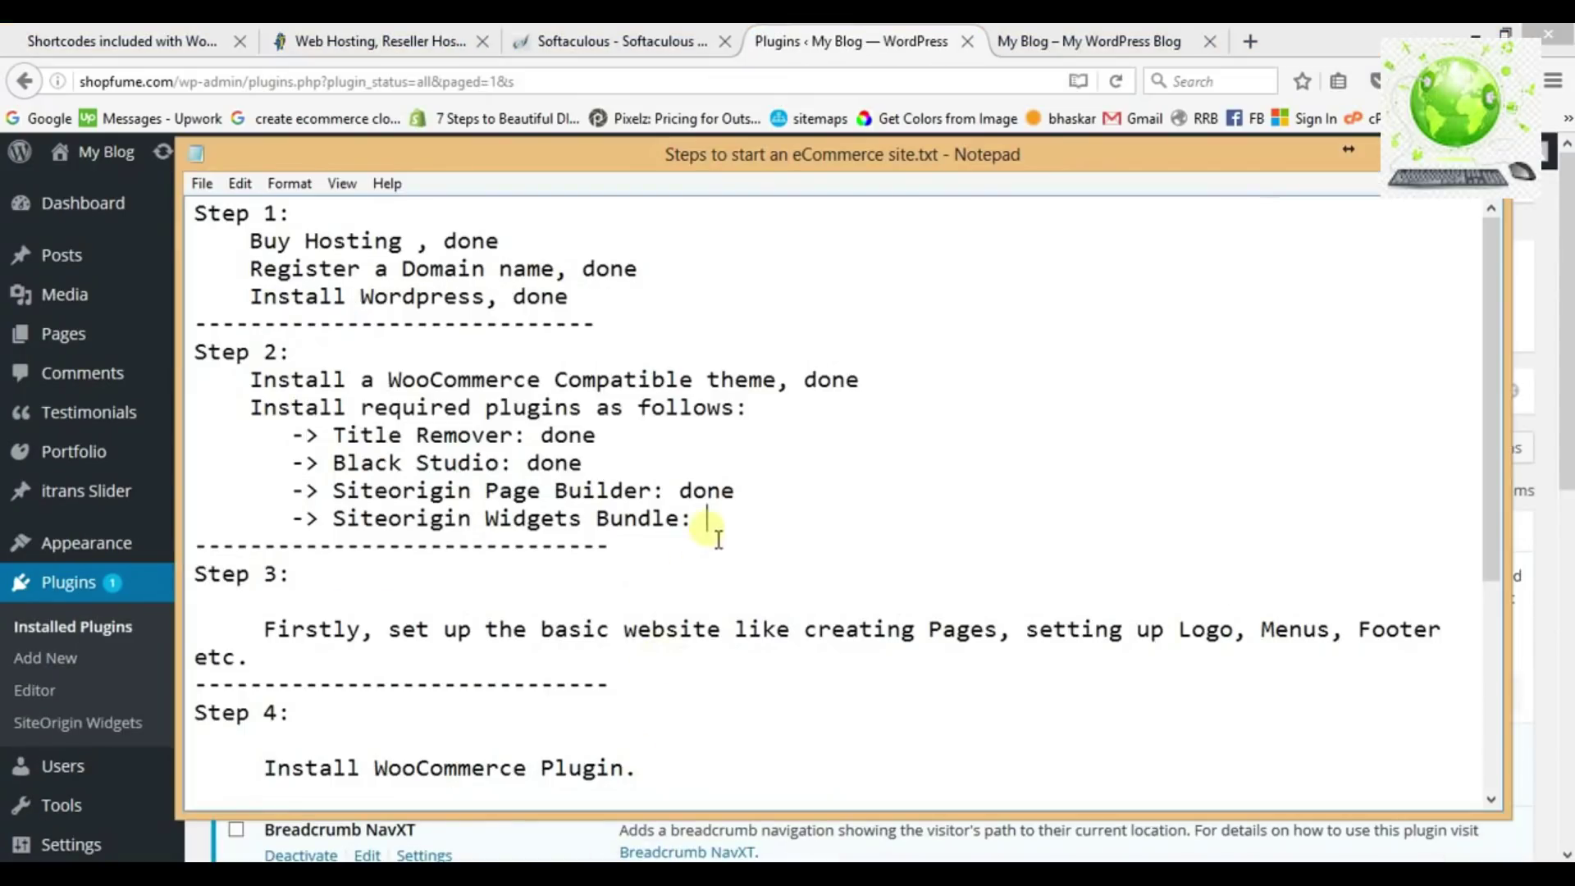
{"action": "type", "text": "done"}
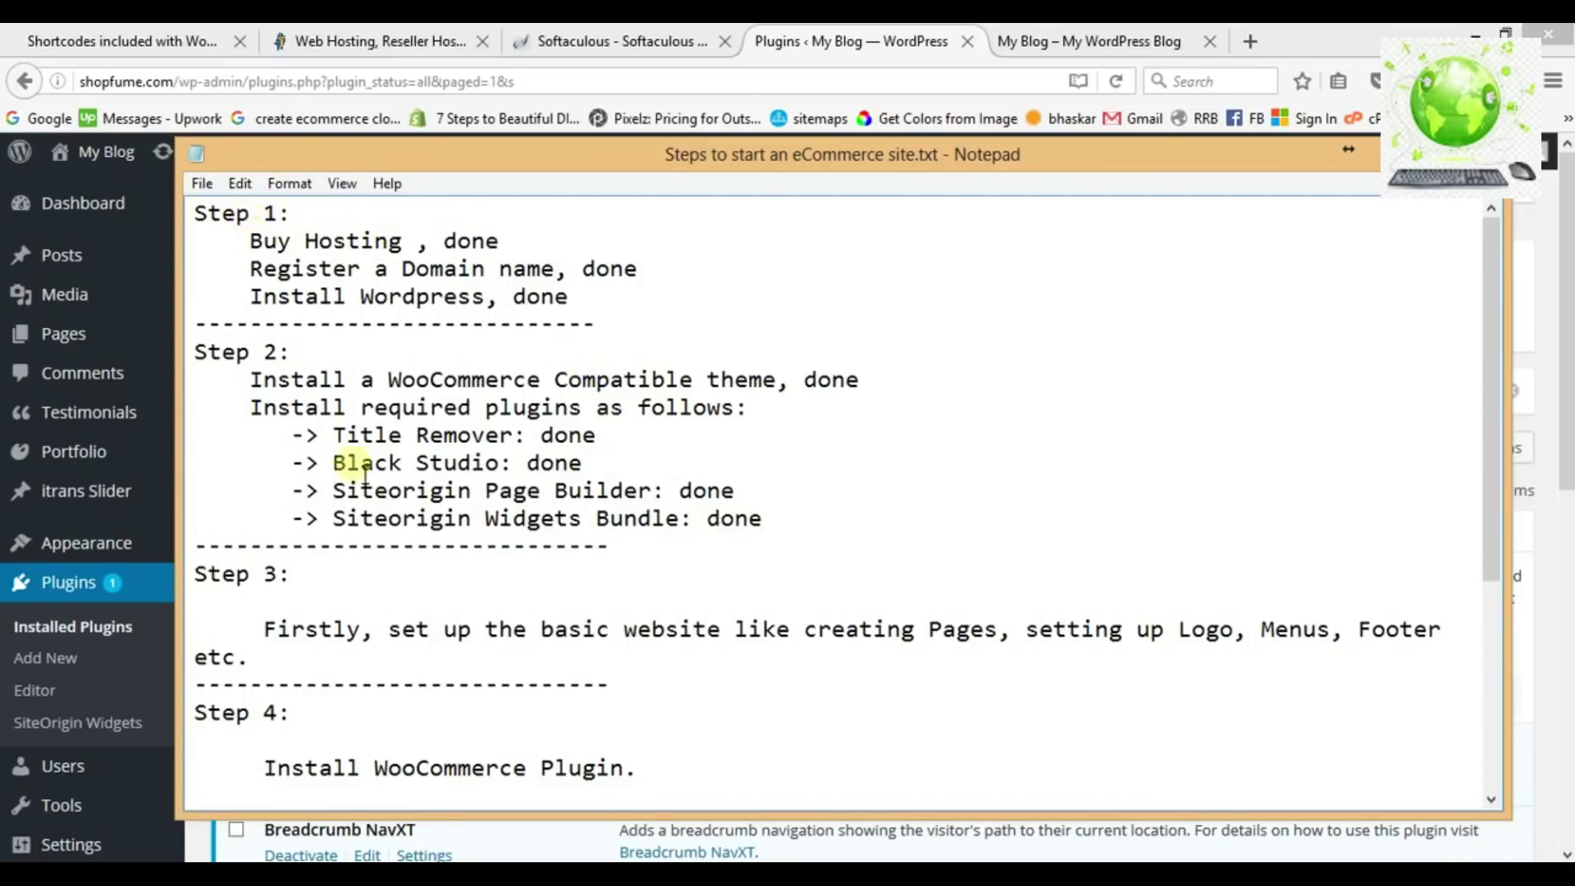
{"action": "scroll", "coordinate": [561, 558], "scroll_direction": "down", "scroll_amount": 1}
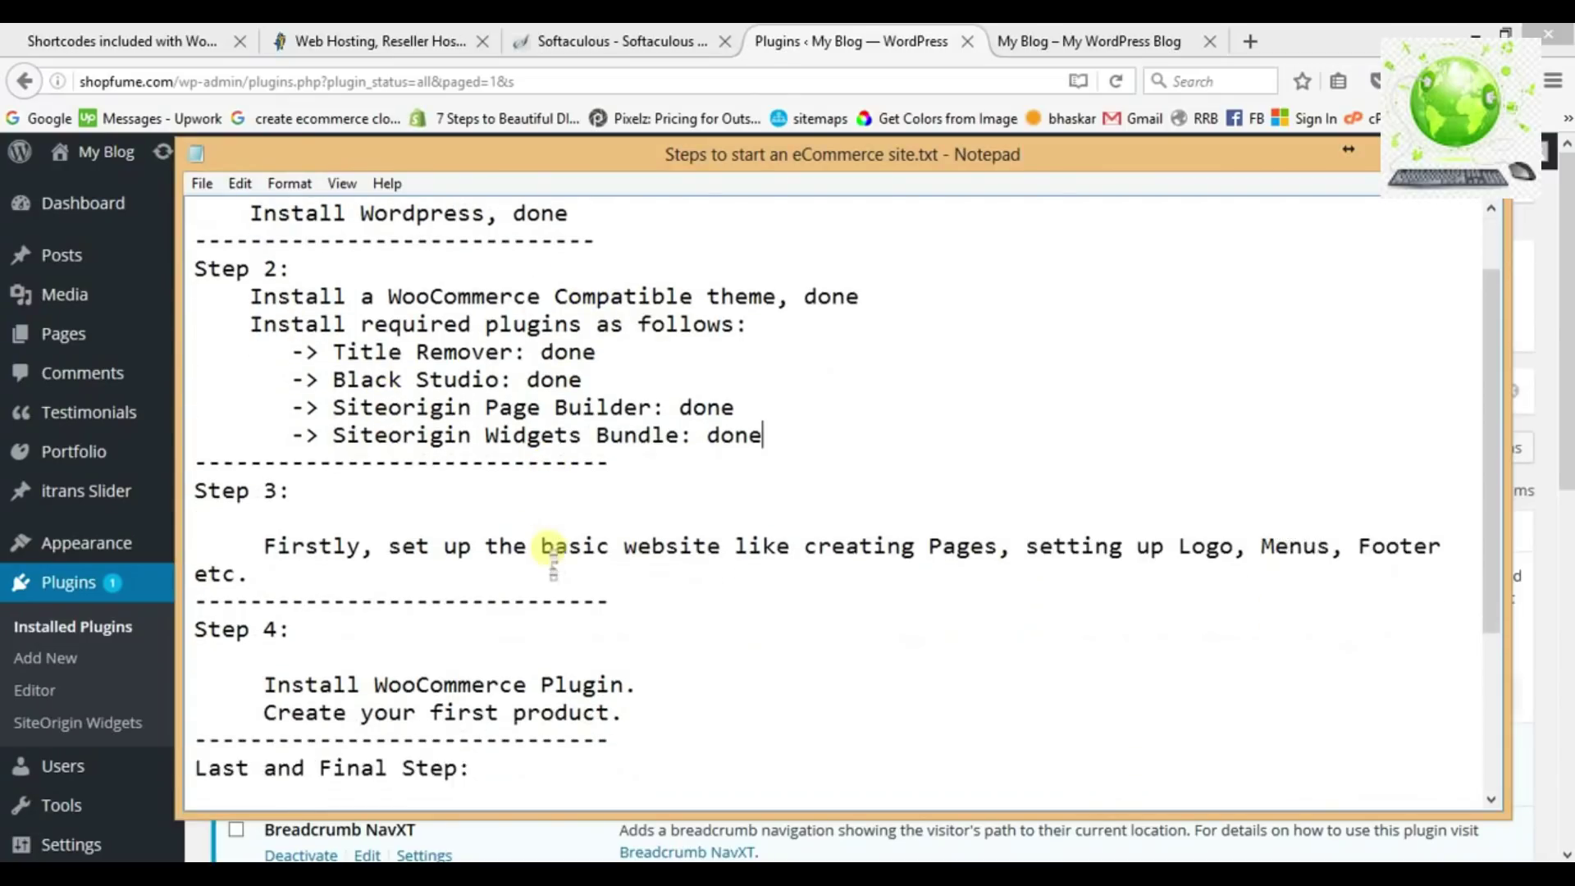
{"action": "left_click", "coordinate": [371, 547]}
{"action": "type", "text": ","}
Highlight parts of the Step 3 sentence while explaining, then minimize Notepad to show the Plugins page.
{"action": "left_click_drag", "start_coordinate": [411, 555], "coordinate": [746, 567]}
{"action": "left_click", "coordinate": [802, 565]}
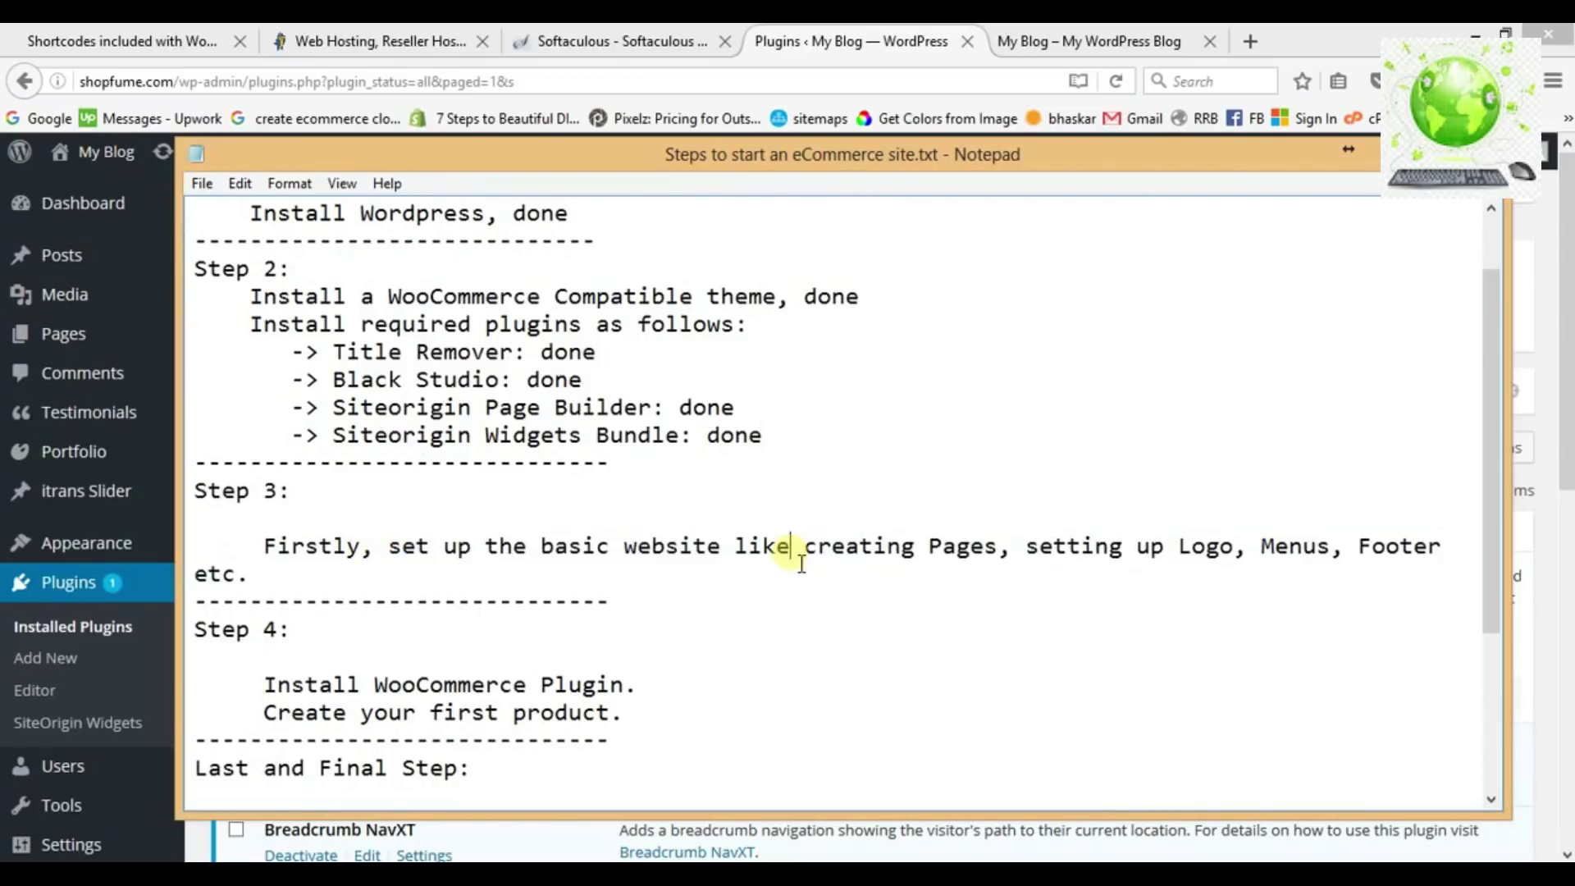
{"action": "left_click_drag", "start_coordinate": [1067, 551], "coordinate": [1142, 558]}
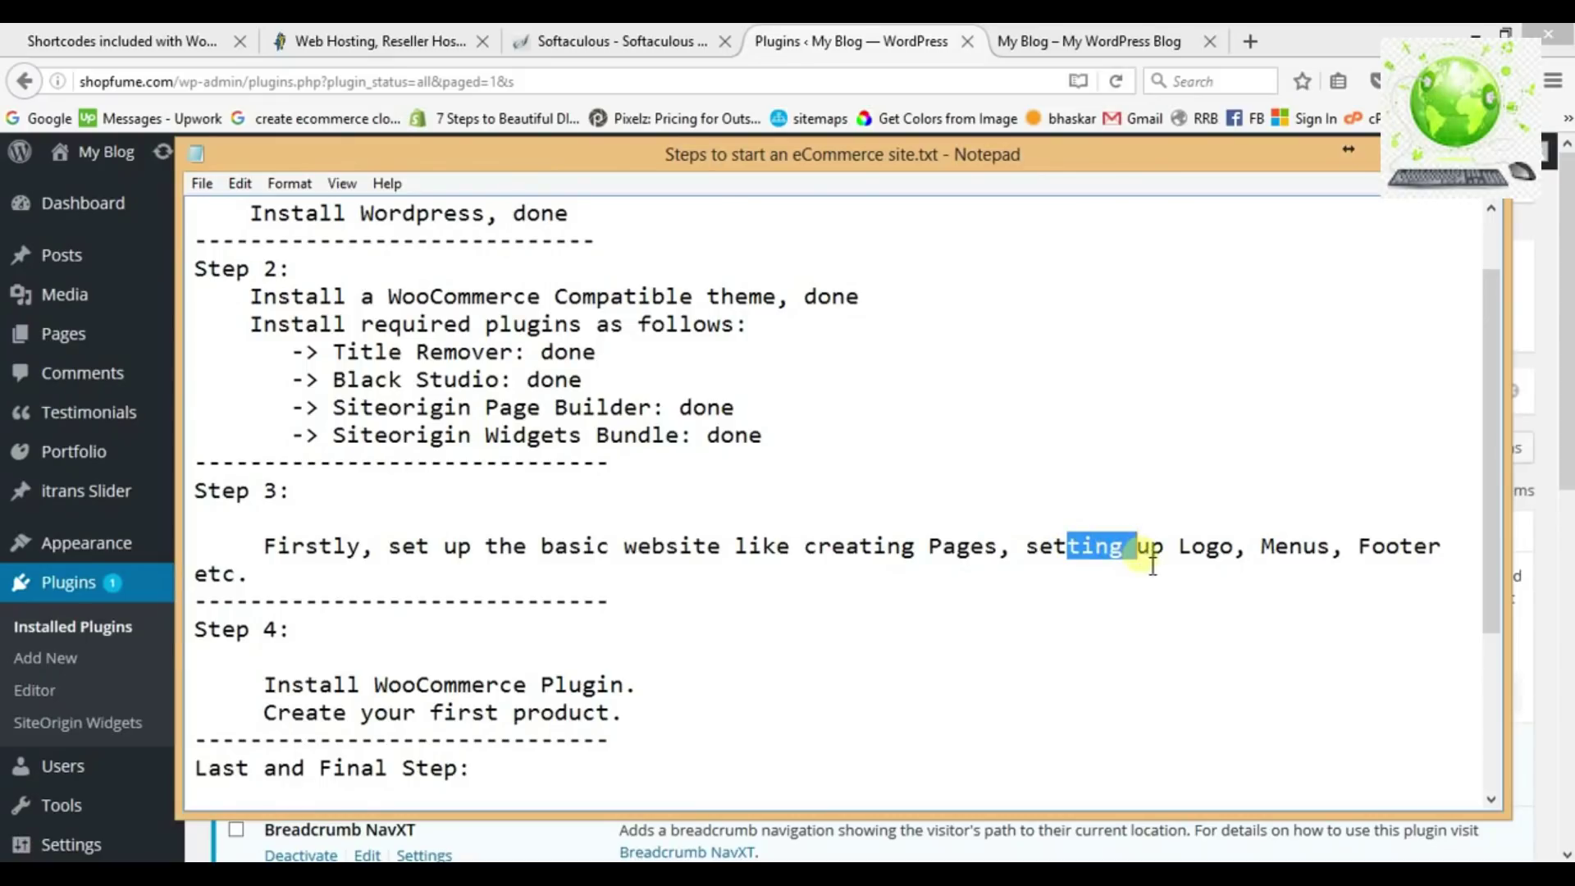
{"action": "left_click", "coordinate": [1002, 560]}
{"action": "left_click_drag", "start_coordinate": [1001, 559], "coordinate": [895, 556]}
{"action": "left_click", "coordinate": [1407, 149]}
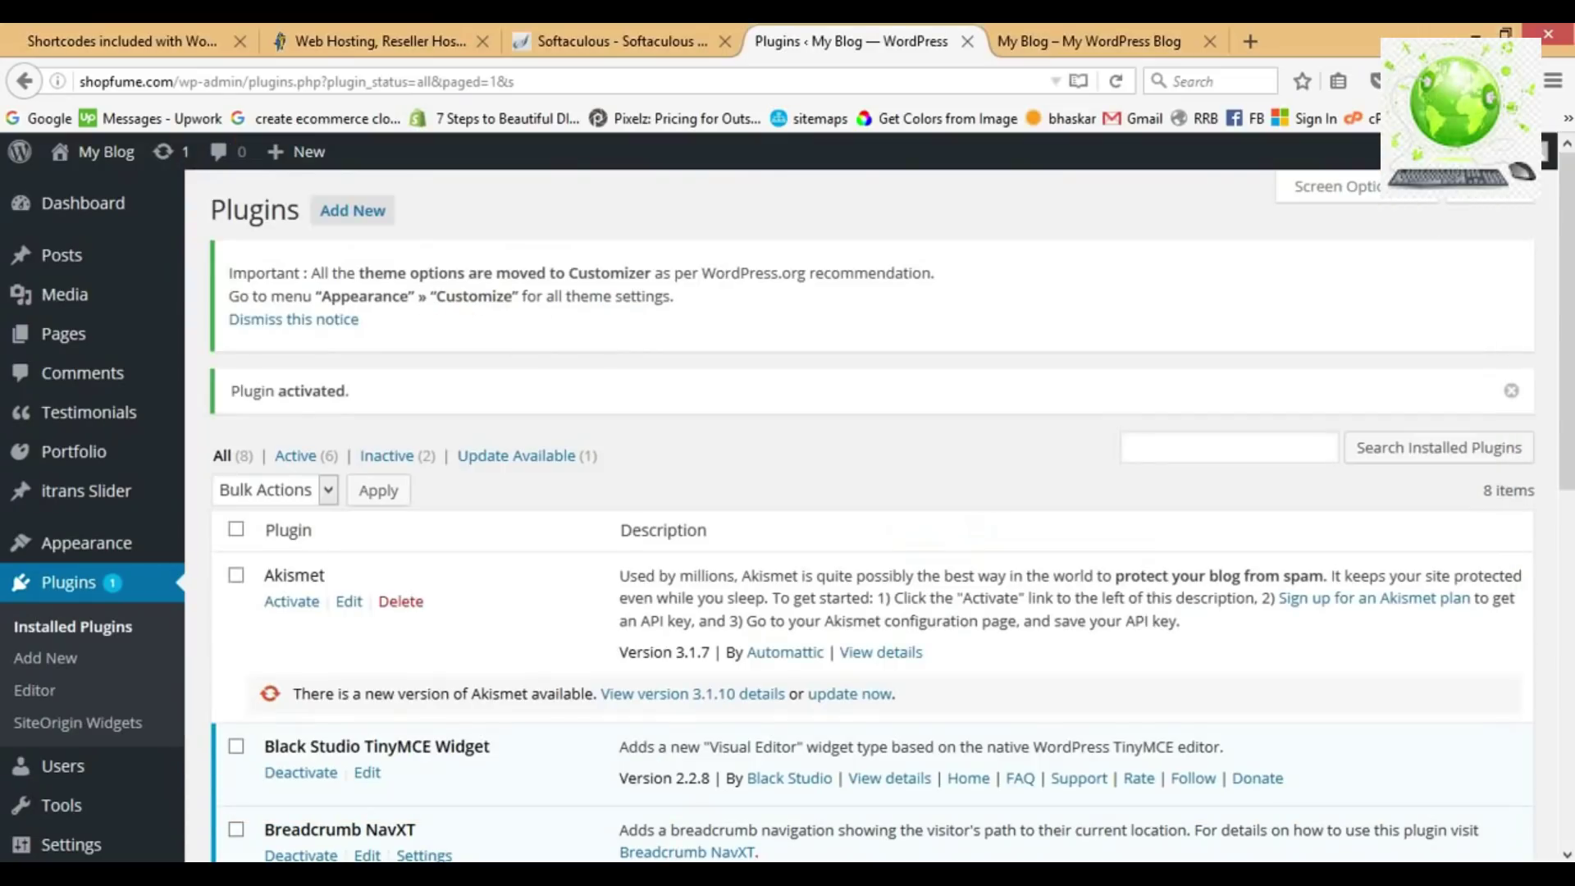
Add a new page titled 'Home'.
{"action": "mouse_move", "coordinate": [97, 334]}
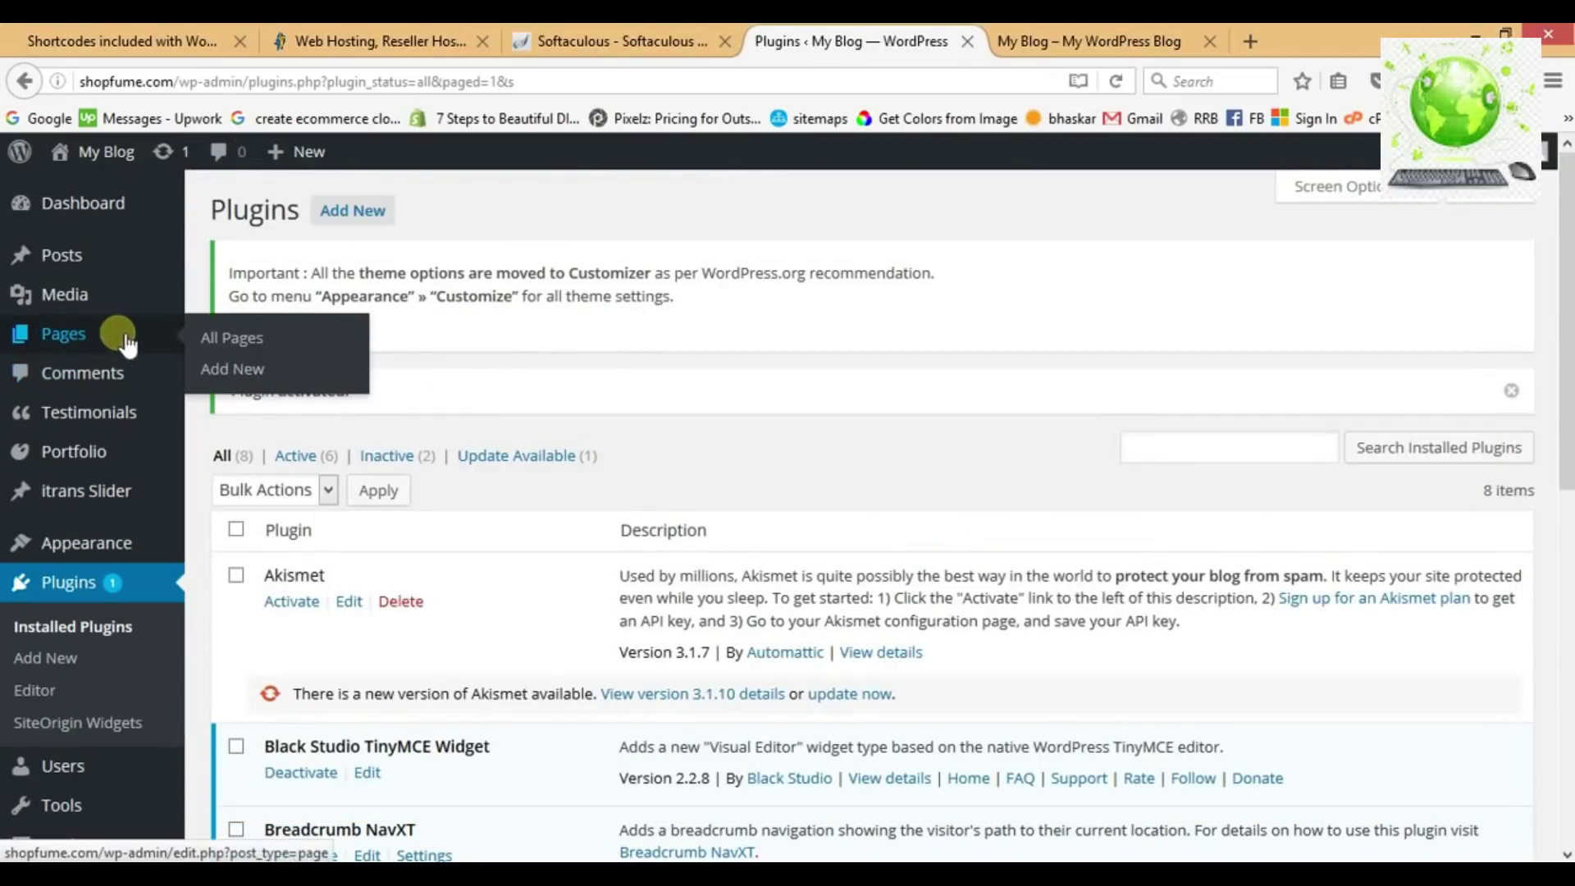
{"action": "left_click", "coordinate": [245, 374]}
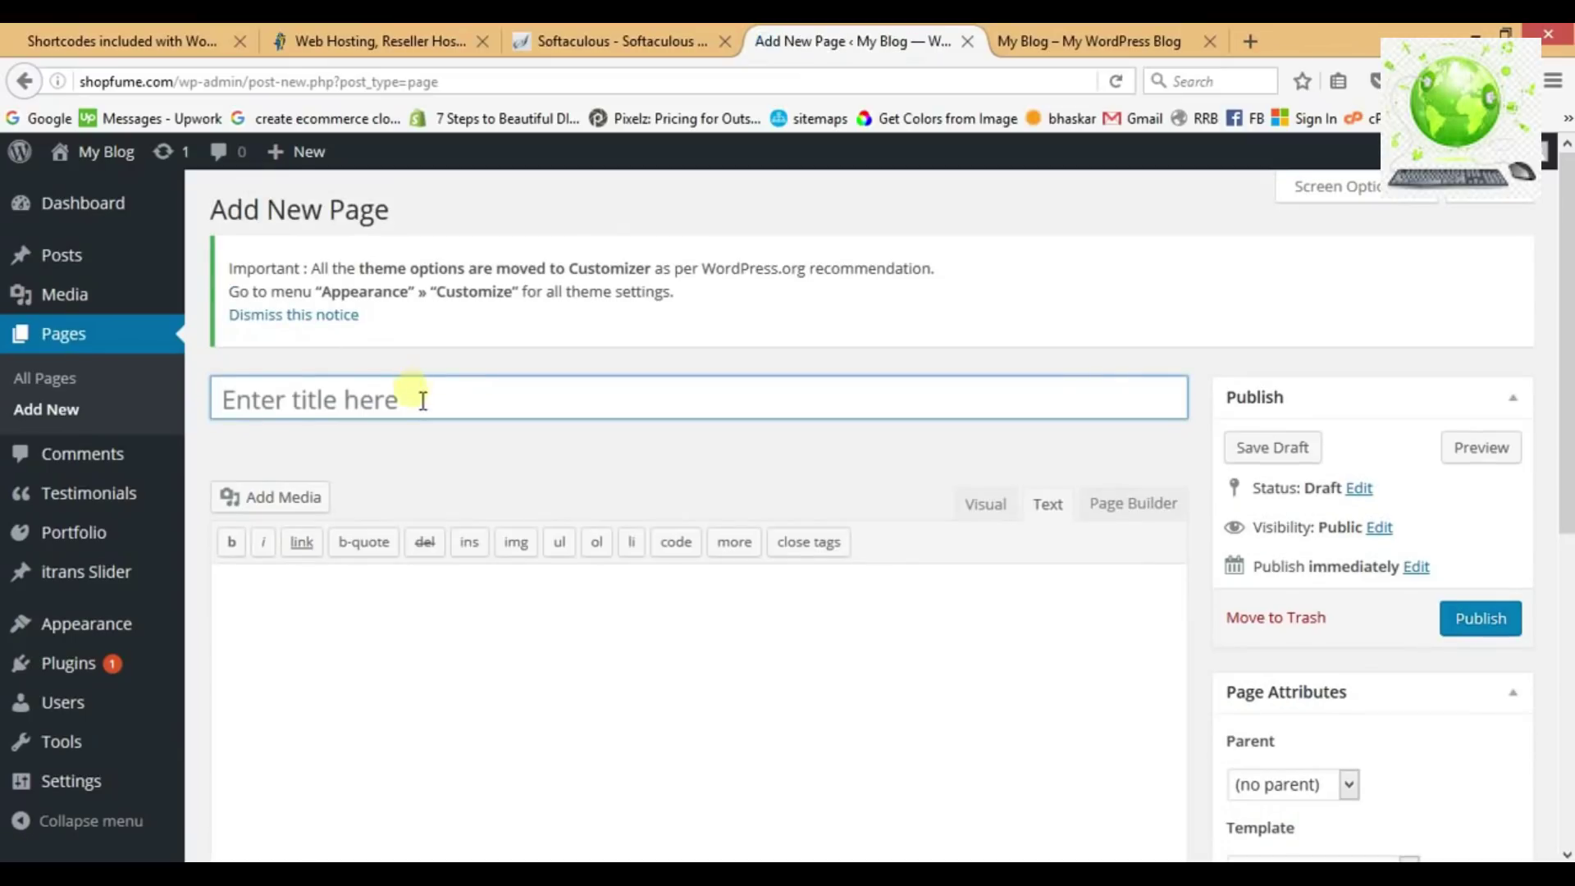
{"action": "type", "text": "Home"}
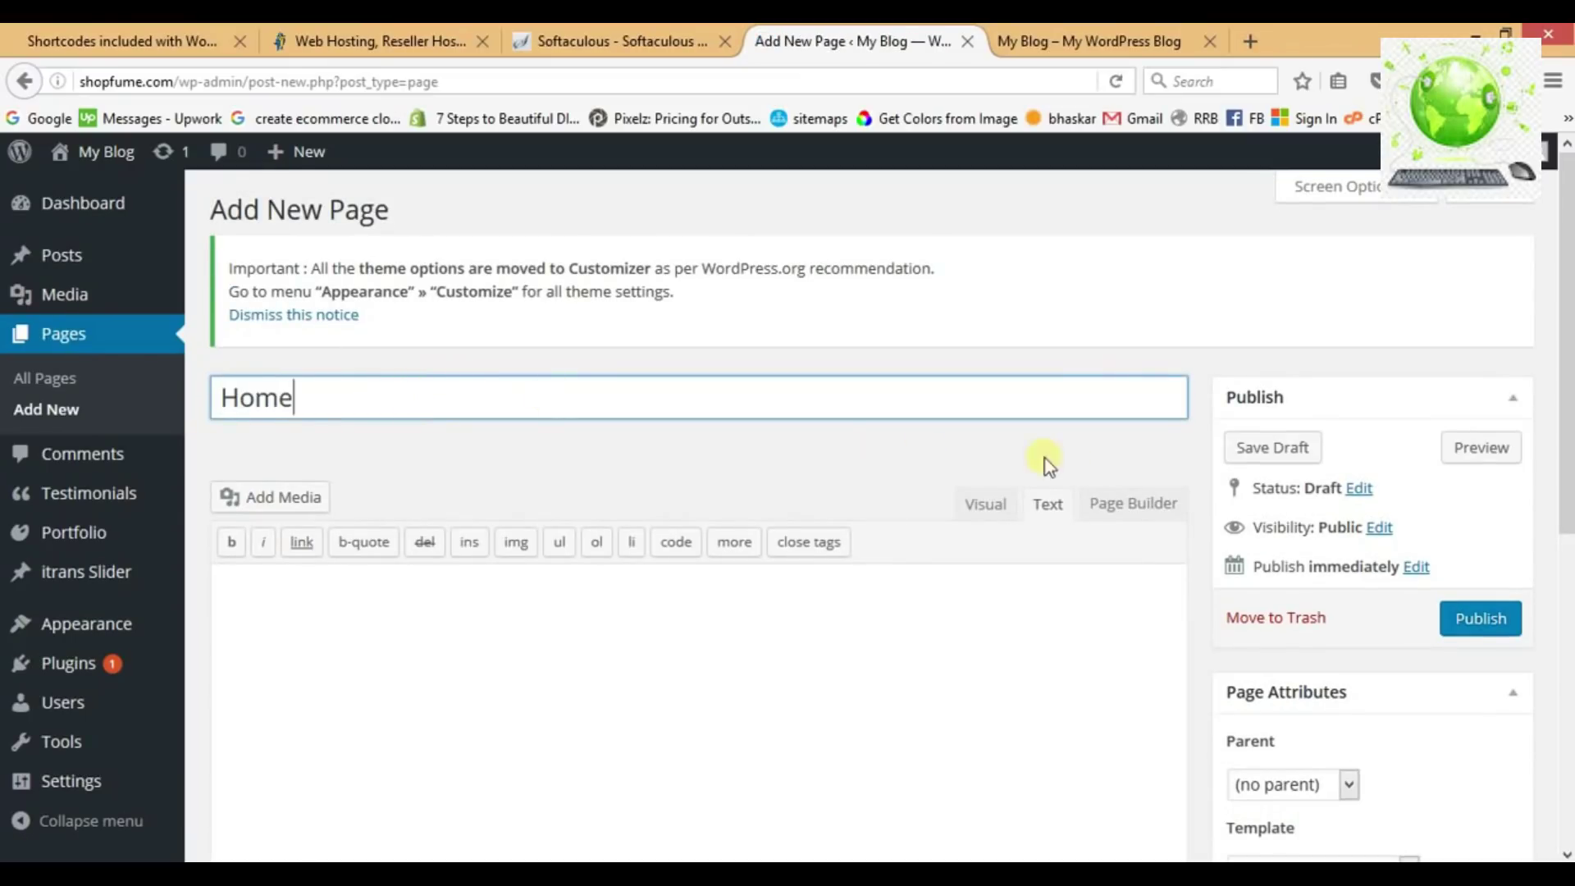
{"action": "left_click", "coordinate": [1184, 450]}
Hide the Home page's title and breadcrumb, apply the Page with no sidebar template, and publish.
{"action": "scroll", "coordinate": [1185, 450], "scroll_direction": "down", "scroll_amount": 2}
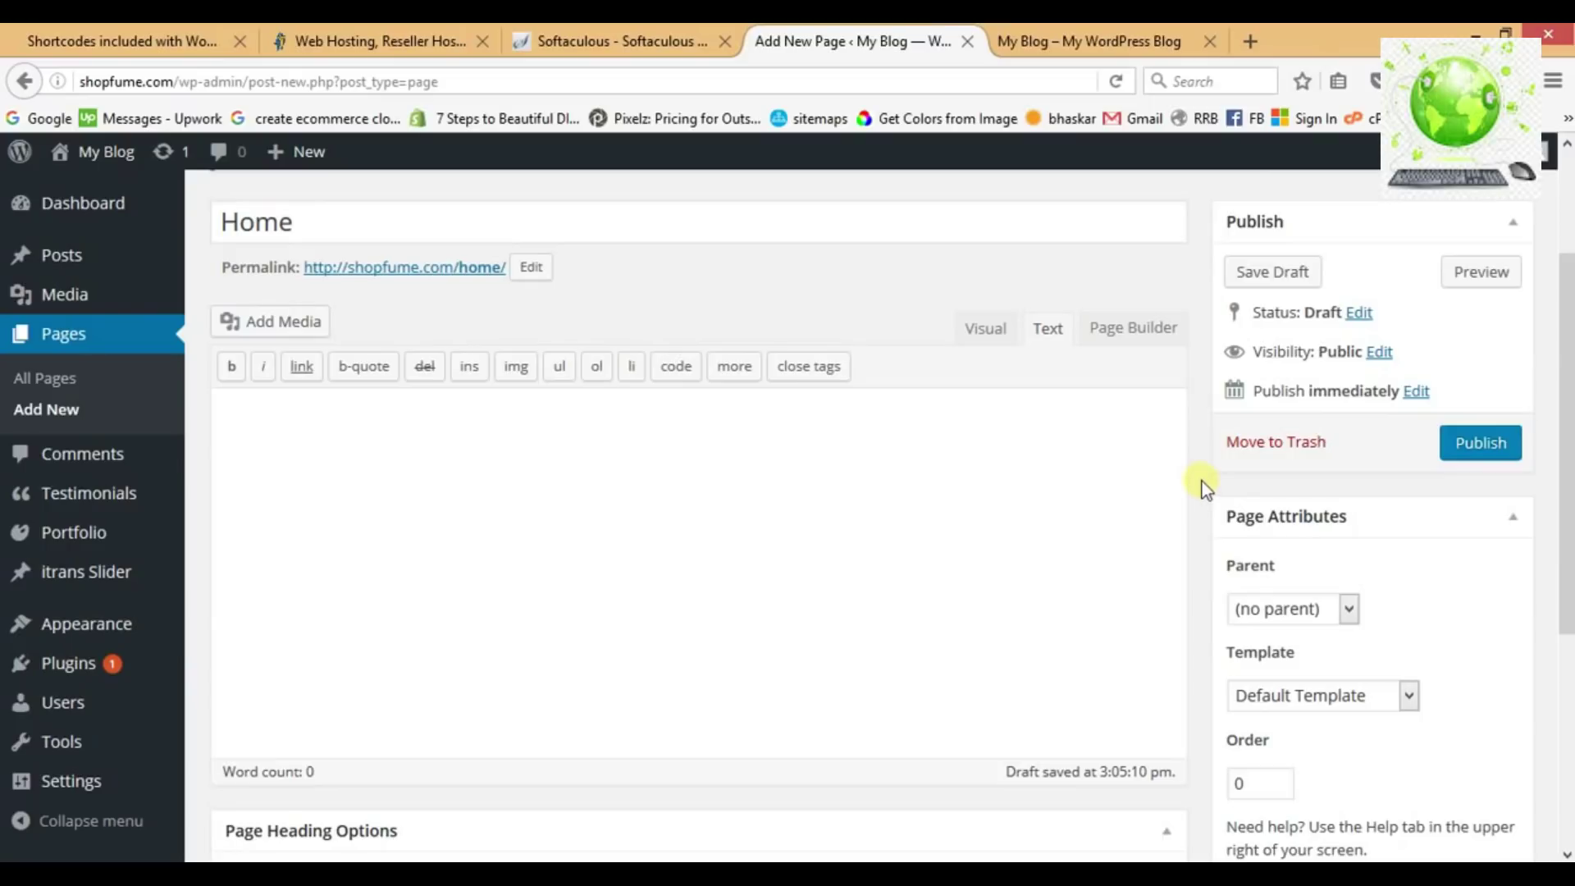
{"action": "scroll", "coordinate": [1203, 481], "scroll_direction": "down", "scroll_amount": 3}
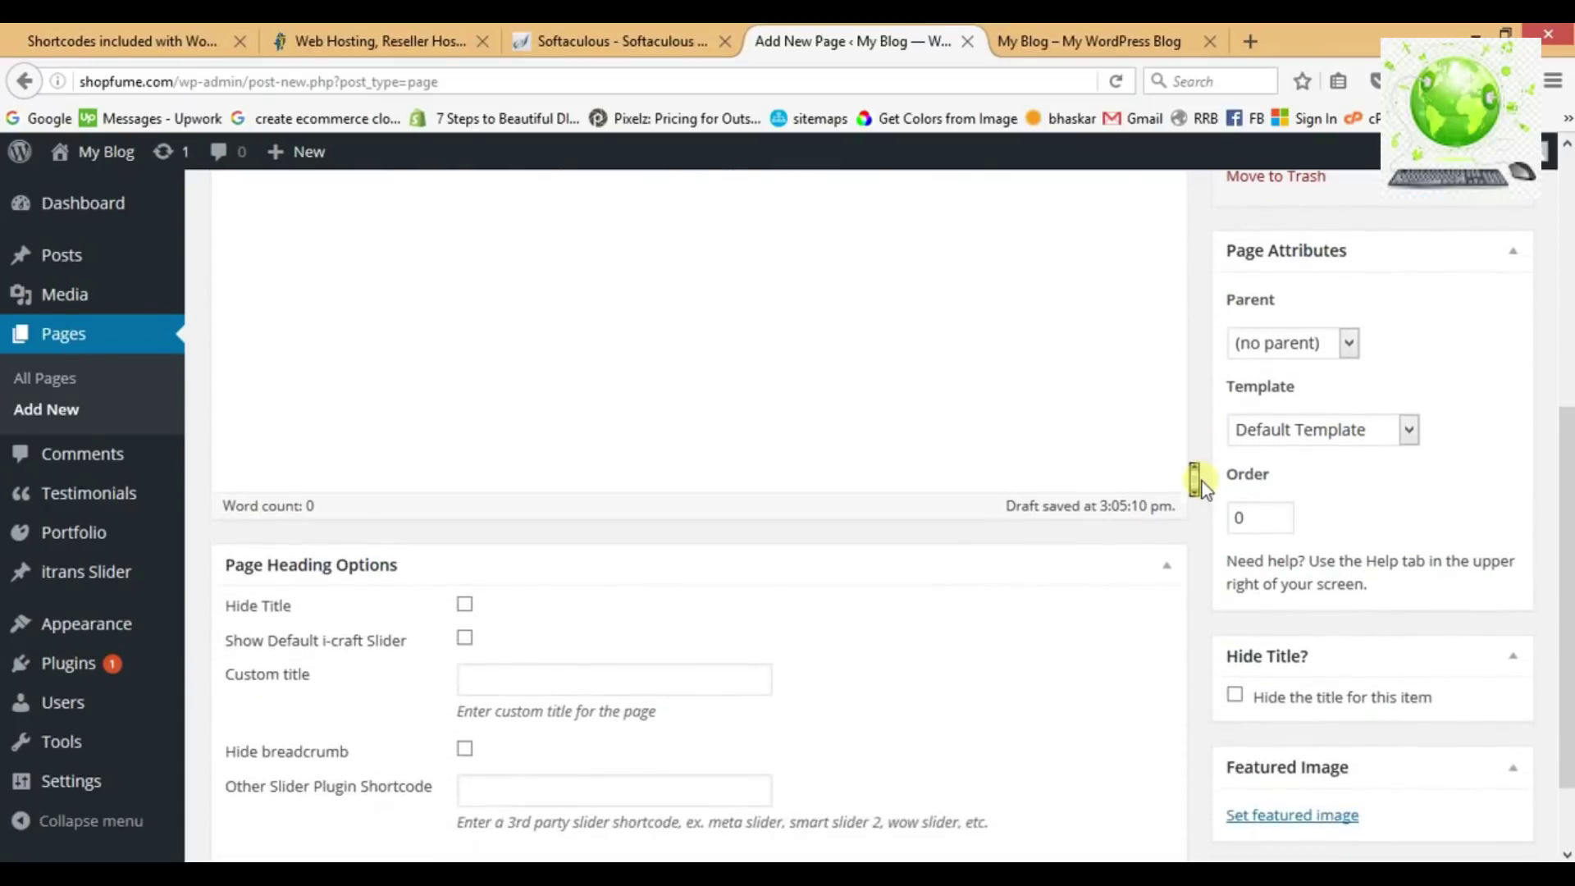
{"action": "scroll", "coordinate": [1203, 481], "scroll_direction": "down", "scroll_amount": 1}
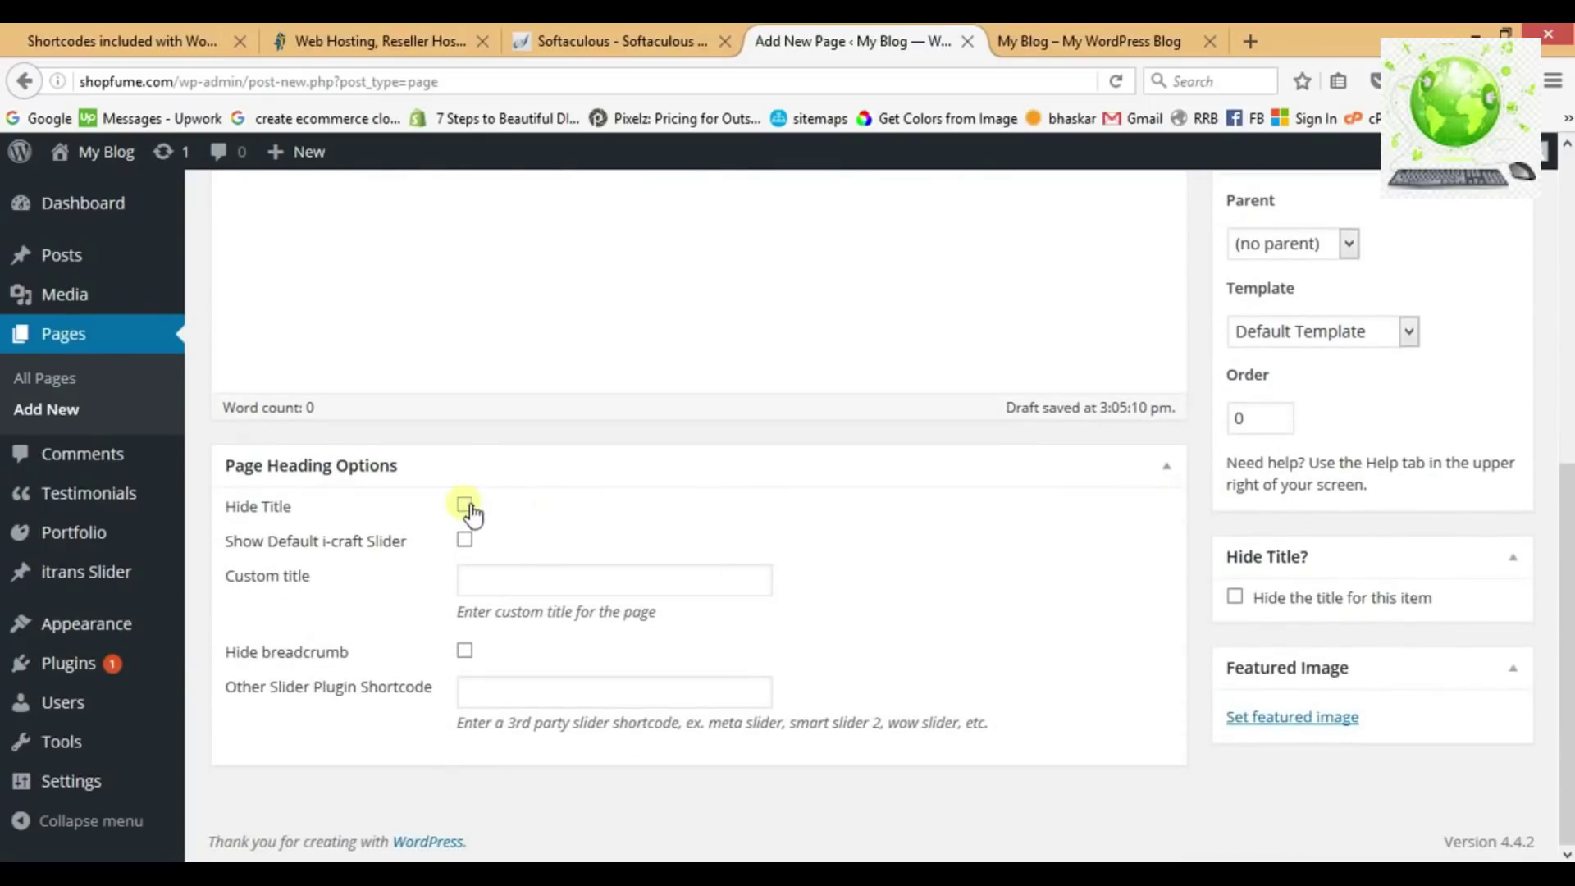
{"action": "left_click", "coordinate": [471, 653]}
{"action": "left_click", "coordinate": [1236, 598]}
{"action": "left_click_drag", "start_coordinate": [1569, 607], "coordinate": [1468, 513]}
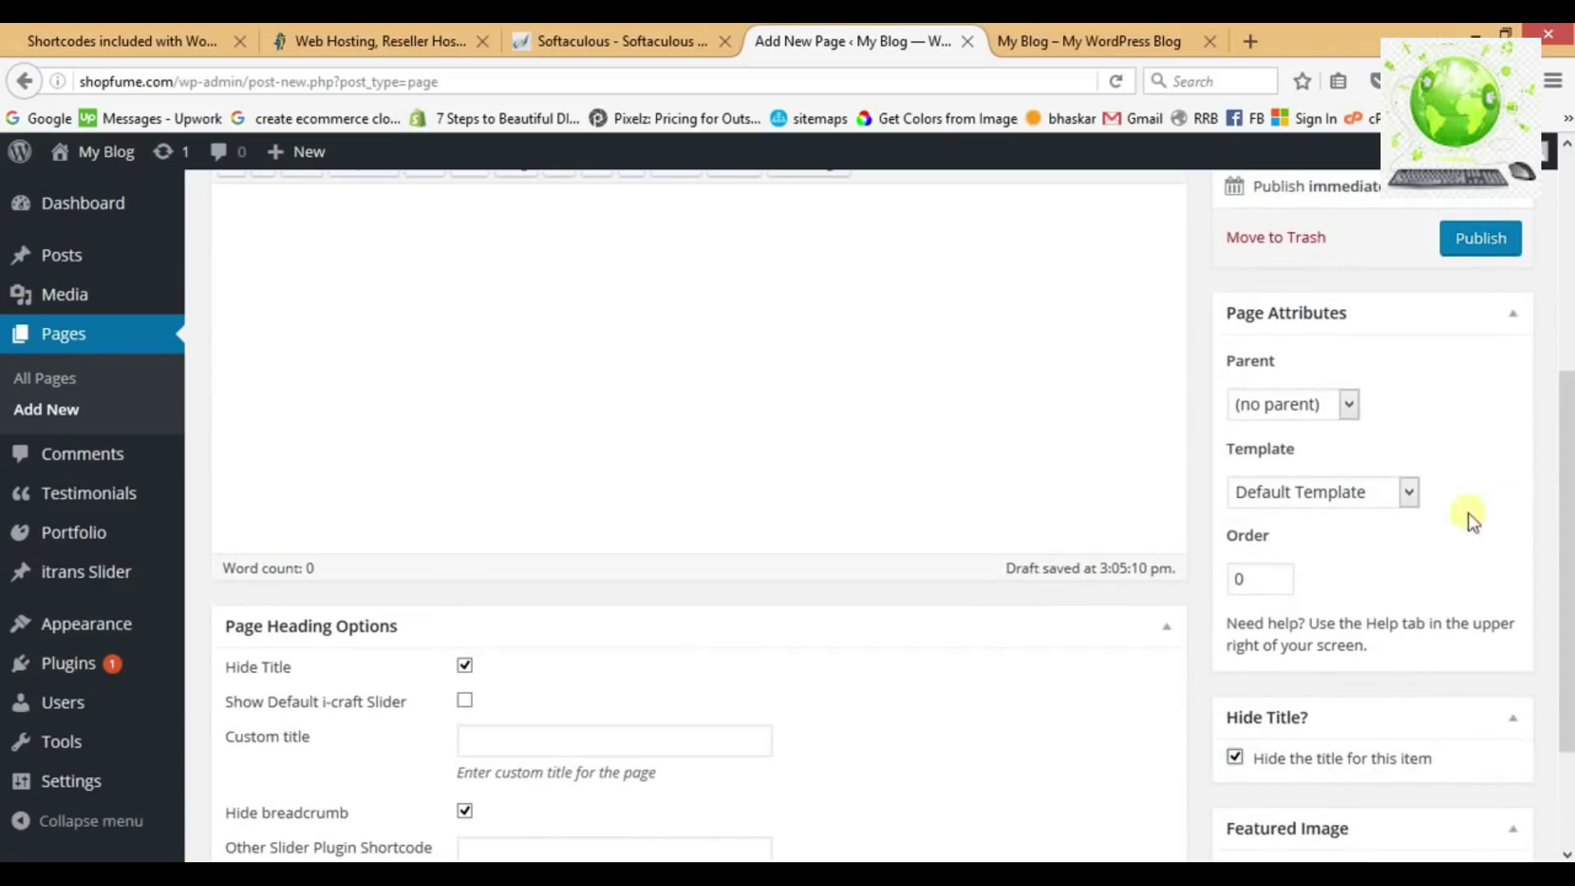
{"action": "left_click", "coordinate": [1385, 501]}
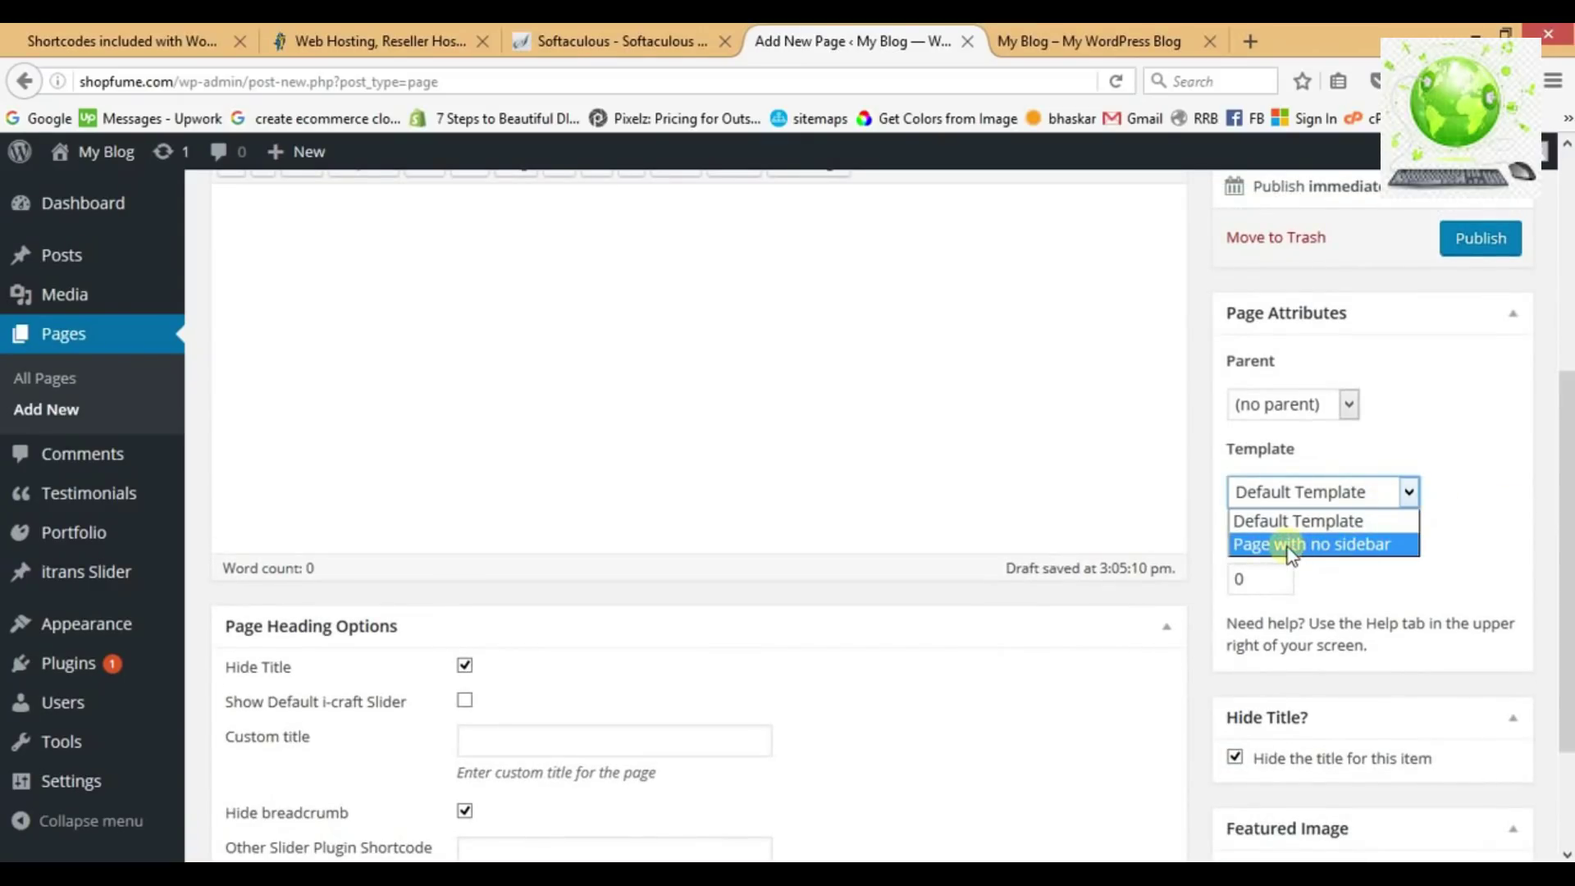
{"action": "left_click", "coordinate": [1289, 545]}
{"action": "scroll", "coordinate": [1474, 442], "scroll_direction": "up", "scroll_amount": 3}
{"action": "left_click", "coordinate": [1489, 476]}
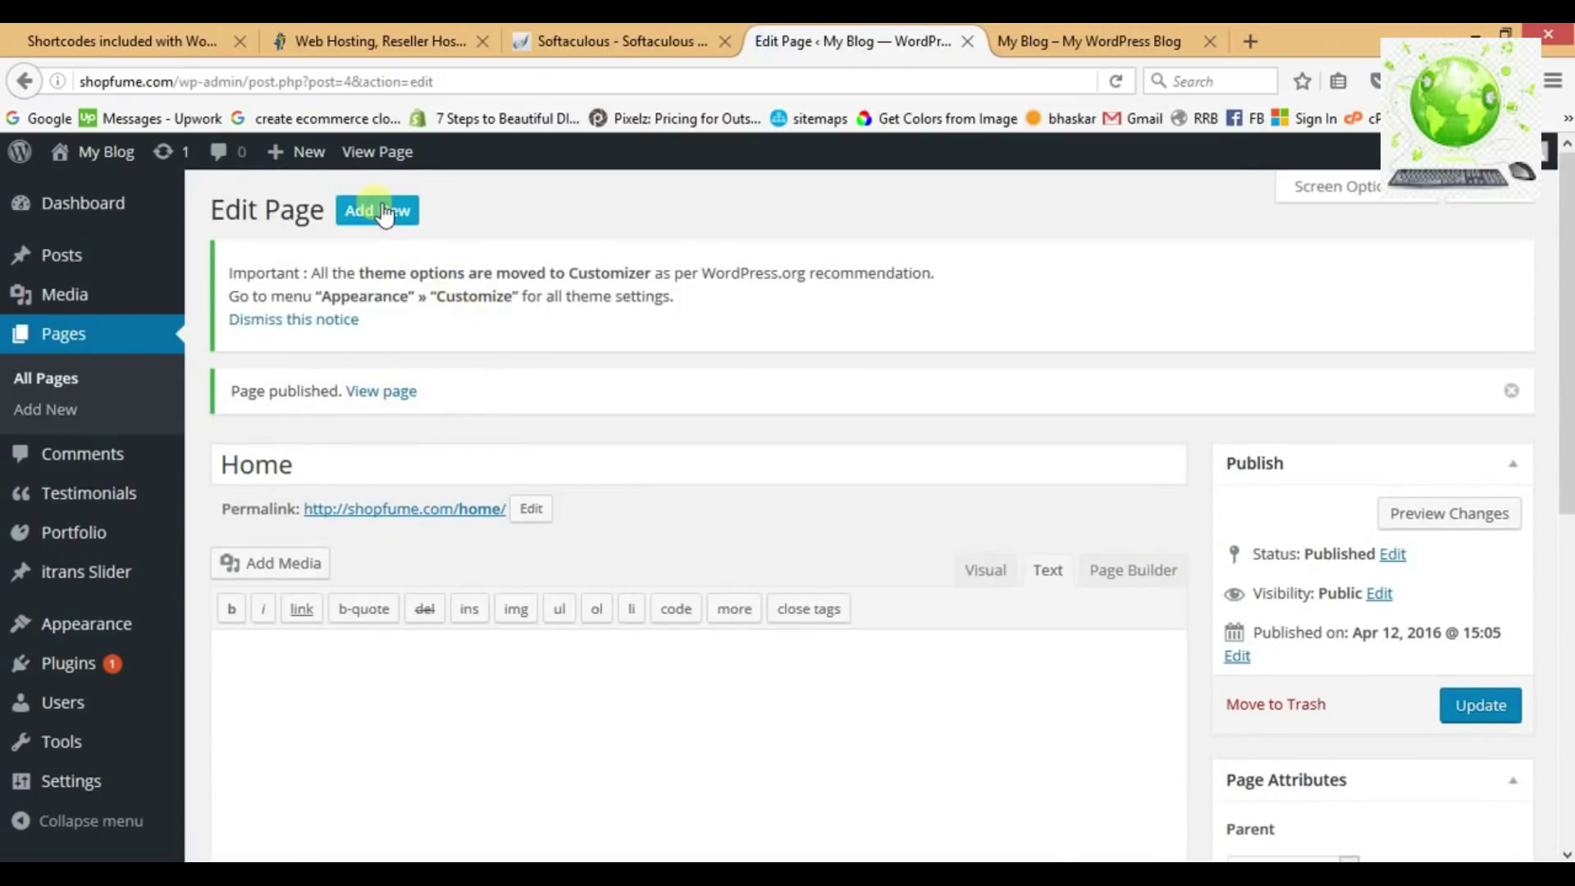
Add a new 'About us' page and tick its Hide Title and hide breadcrumb options.
{"action": "left_click", "coordinate": [377, 210]}
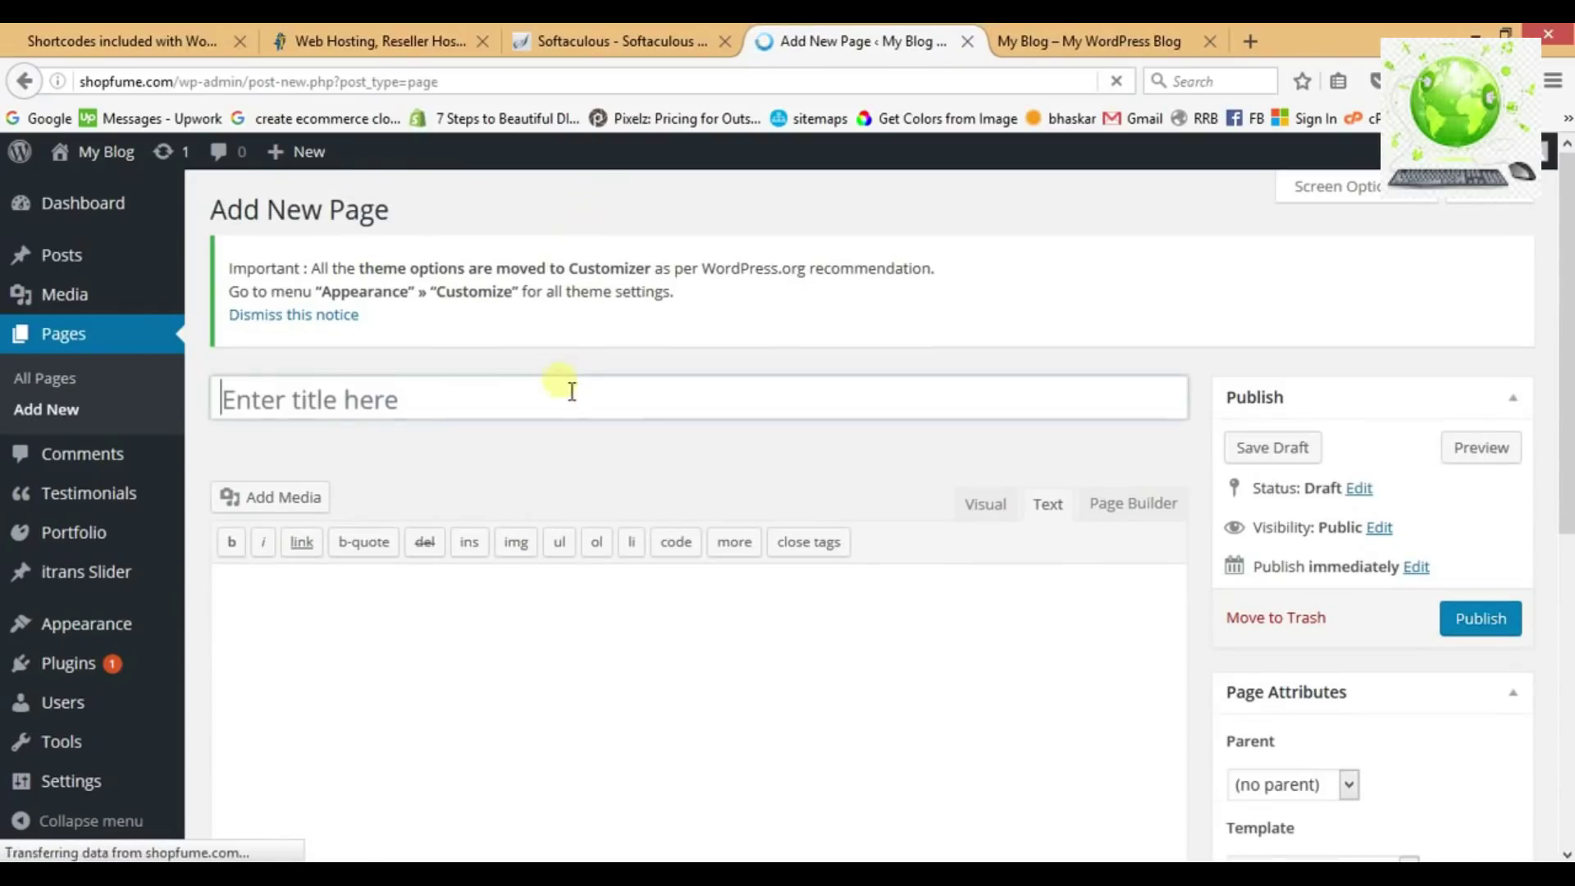
{"action": "type", "text": "About us"}
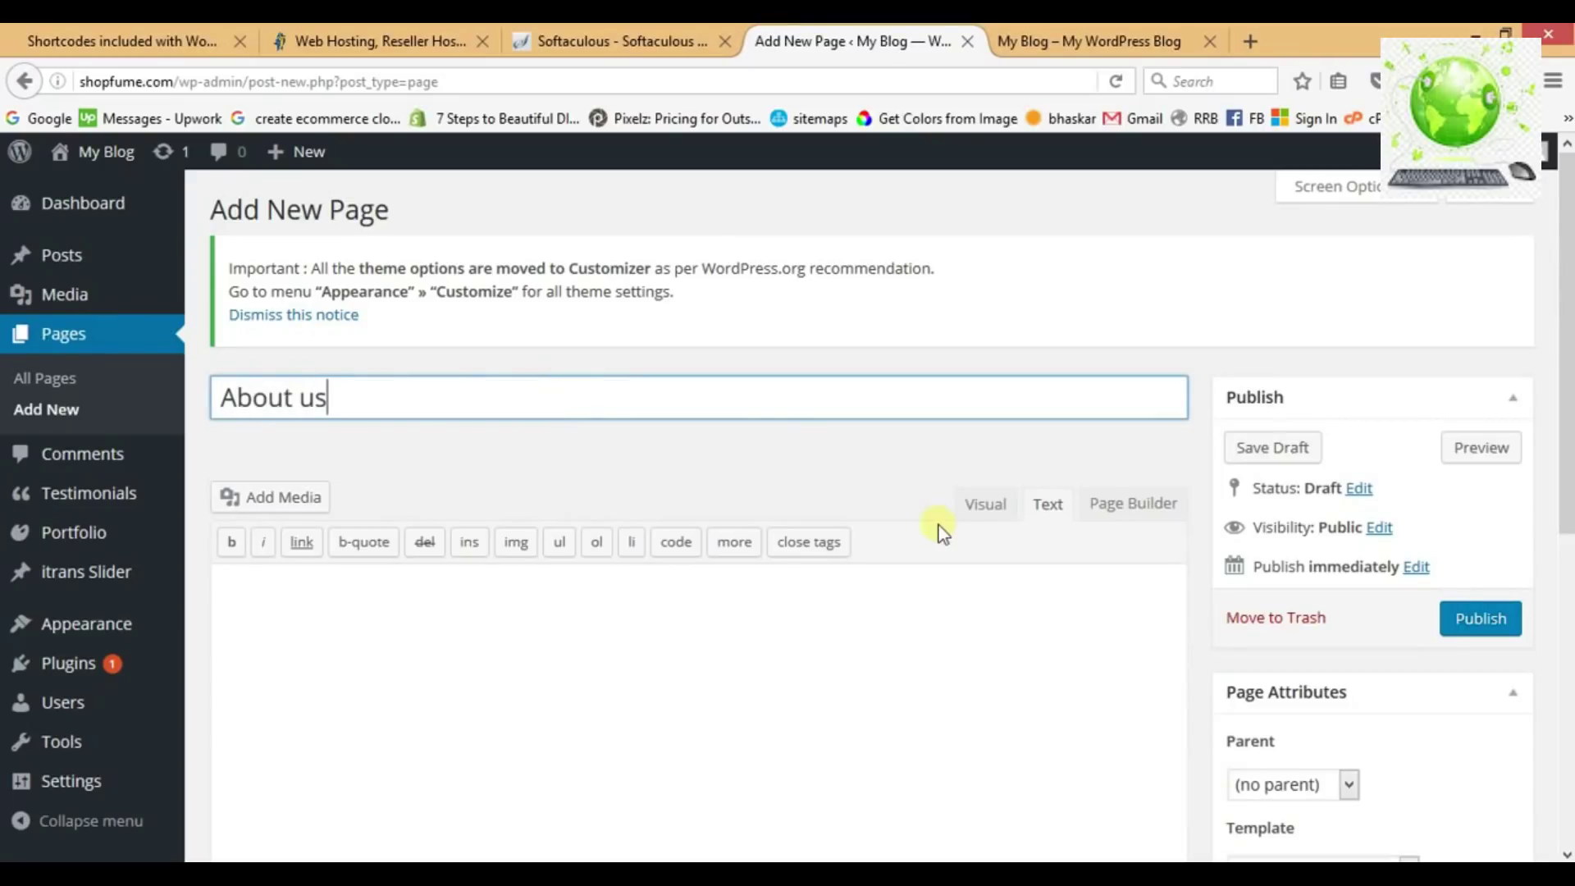
{"action": "scroll", "coordinate": [938, 527], "scroll_direction": "down", "scroll_amount": 5}
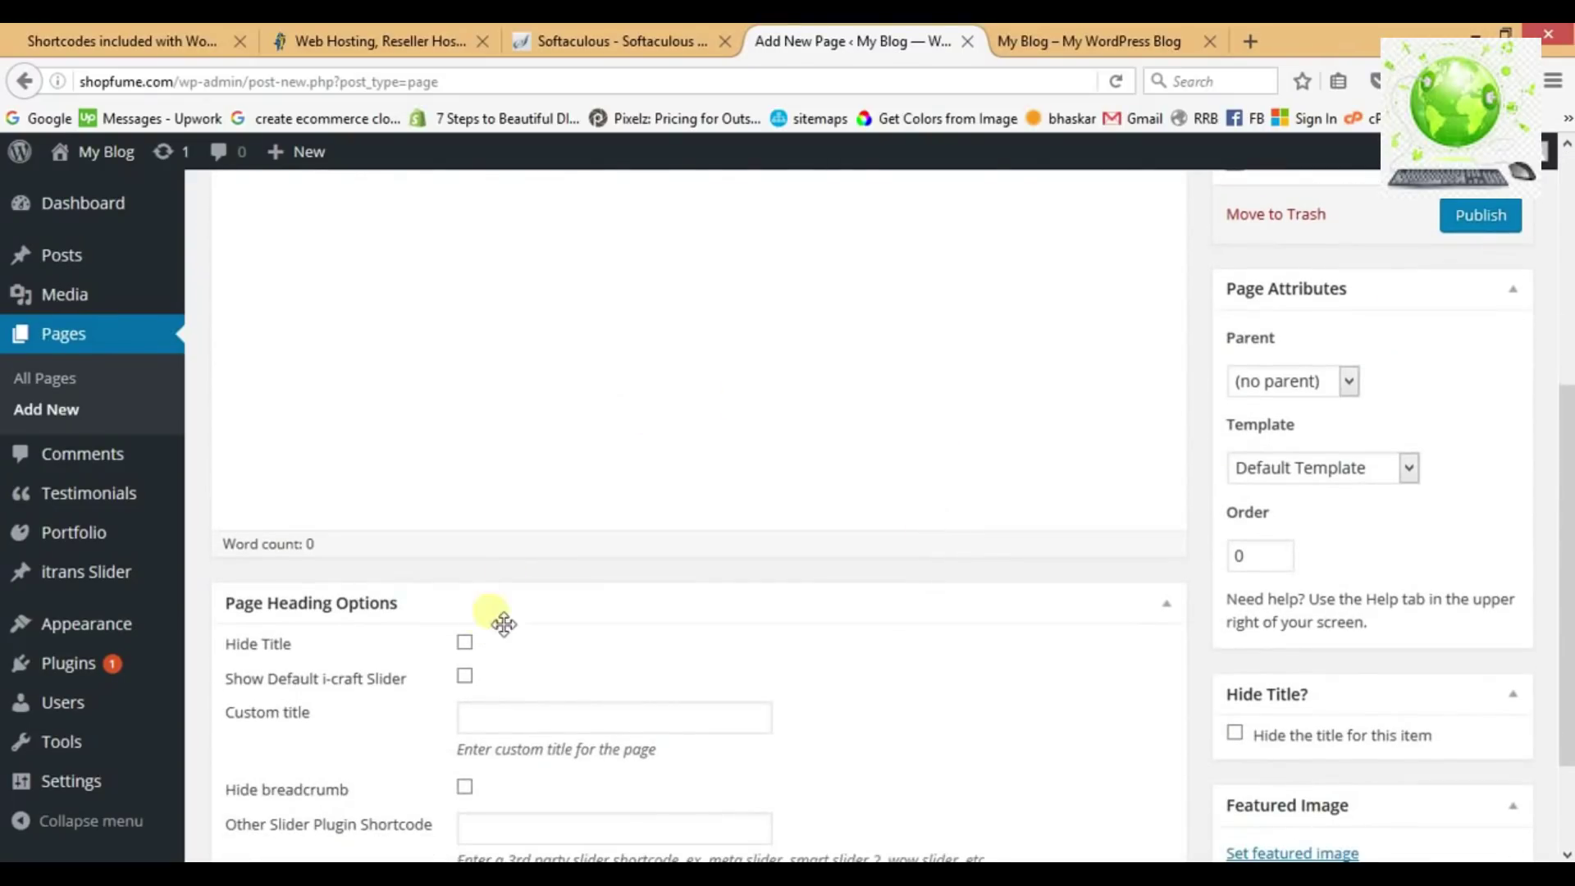
{"action": "left_click", "coordinate": [466, 644]}
{"action": "scroll", "coordinate": [545, 640], "scroll_direction": "down", "scroll_amount": 2}
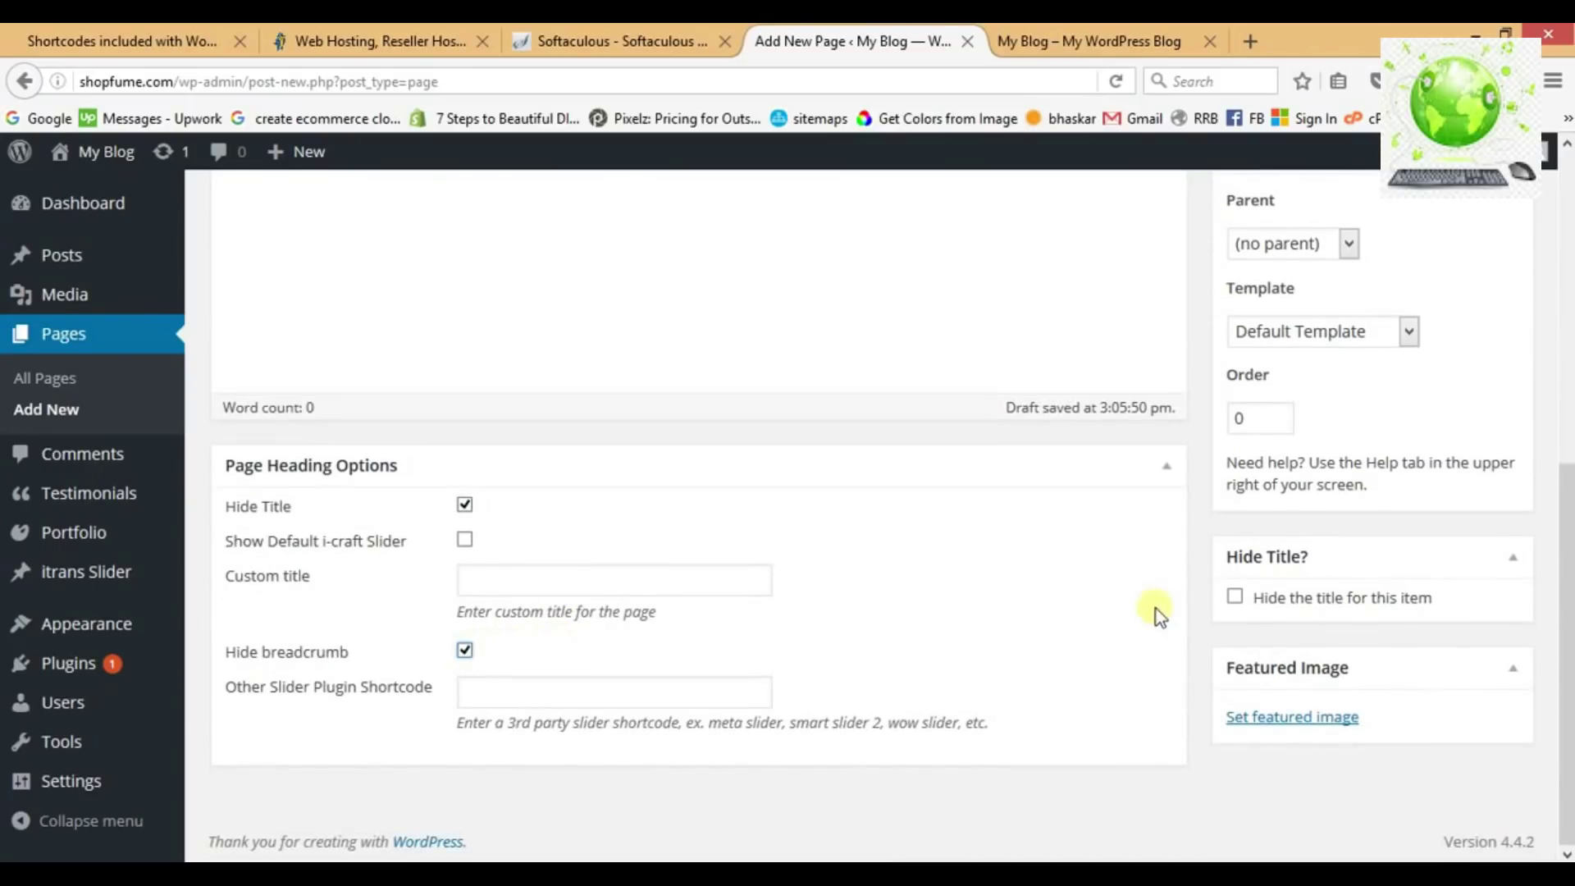
{"action": "left_click", "coordinate": [1239, 601]}
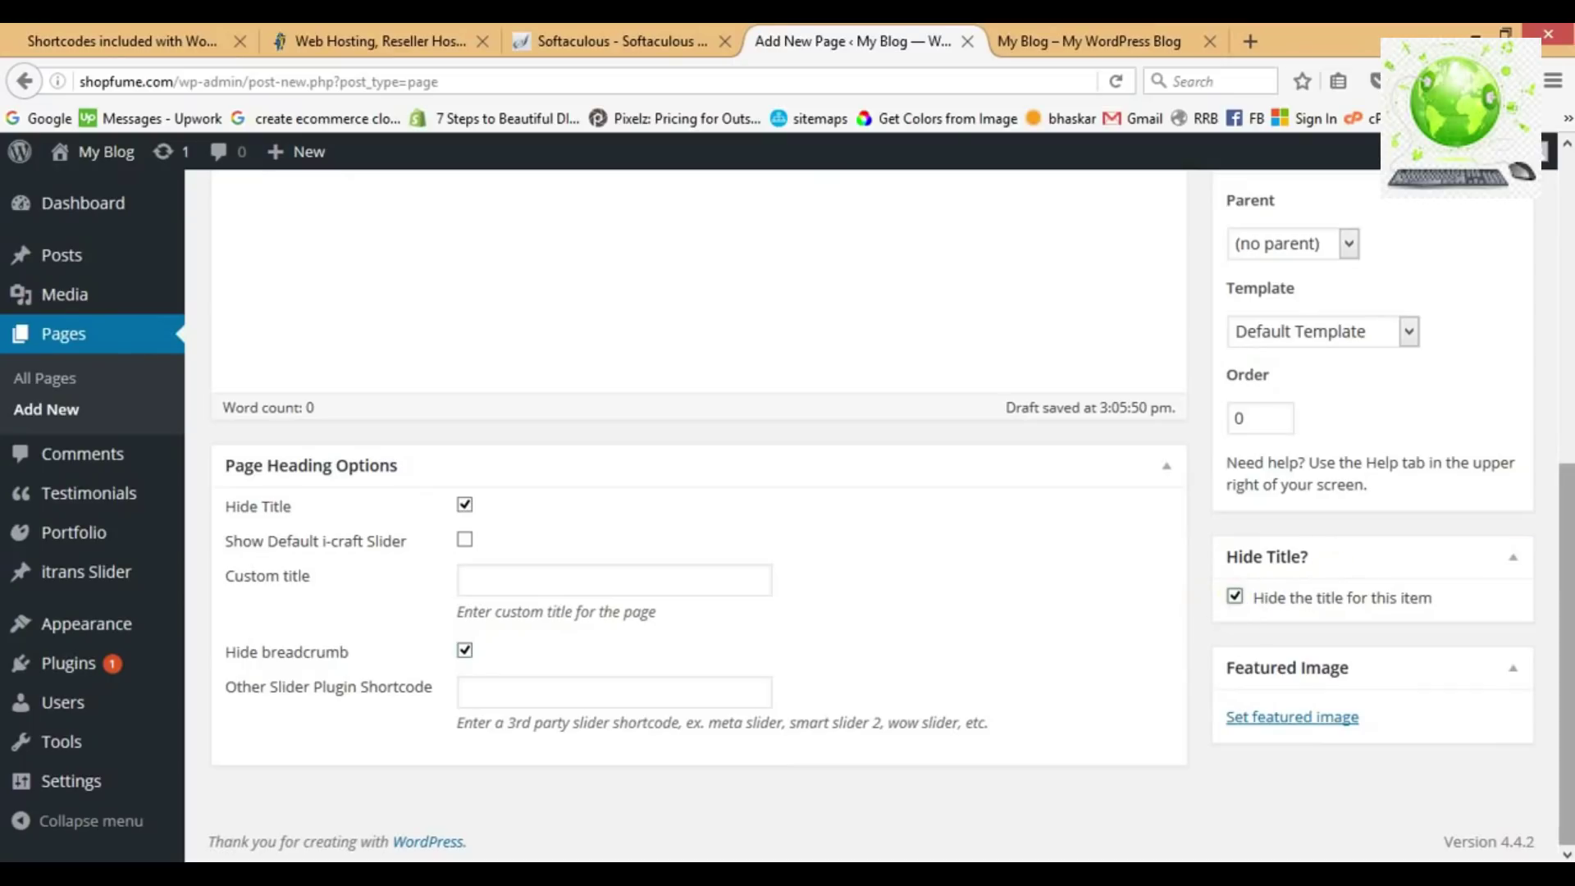
Apply the Page with no sidebar template to About us and publish it.
{"action": "scroll", "coordinate": [1362, 509], "scroll_direction": "up", "scroll_amount": 1}
{"action": "left_click", "coordinate": [1362, 440]}
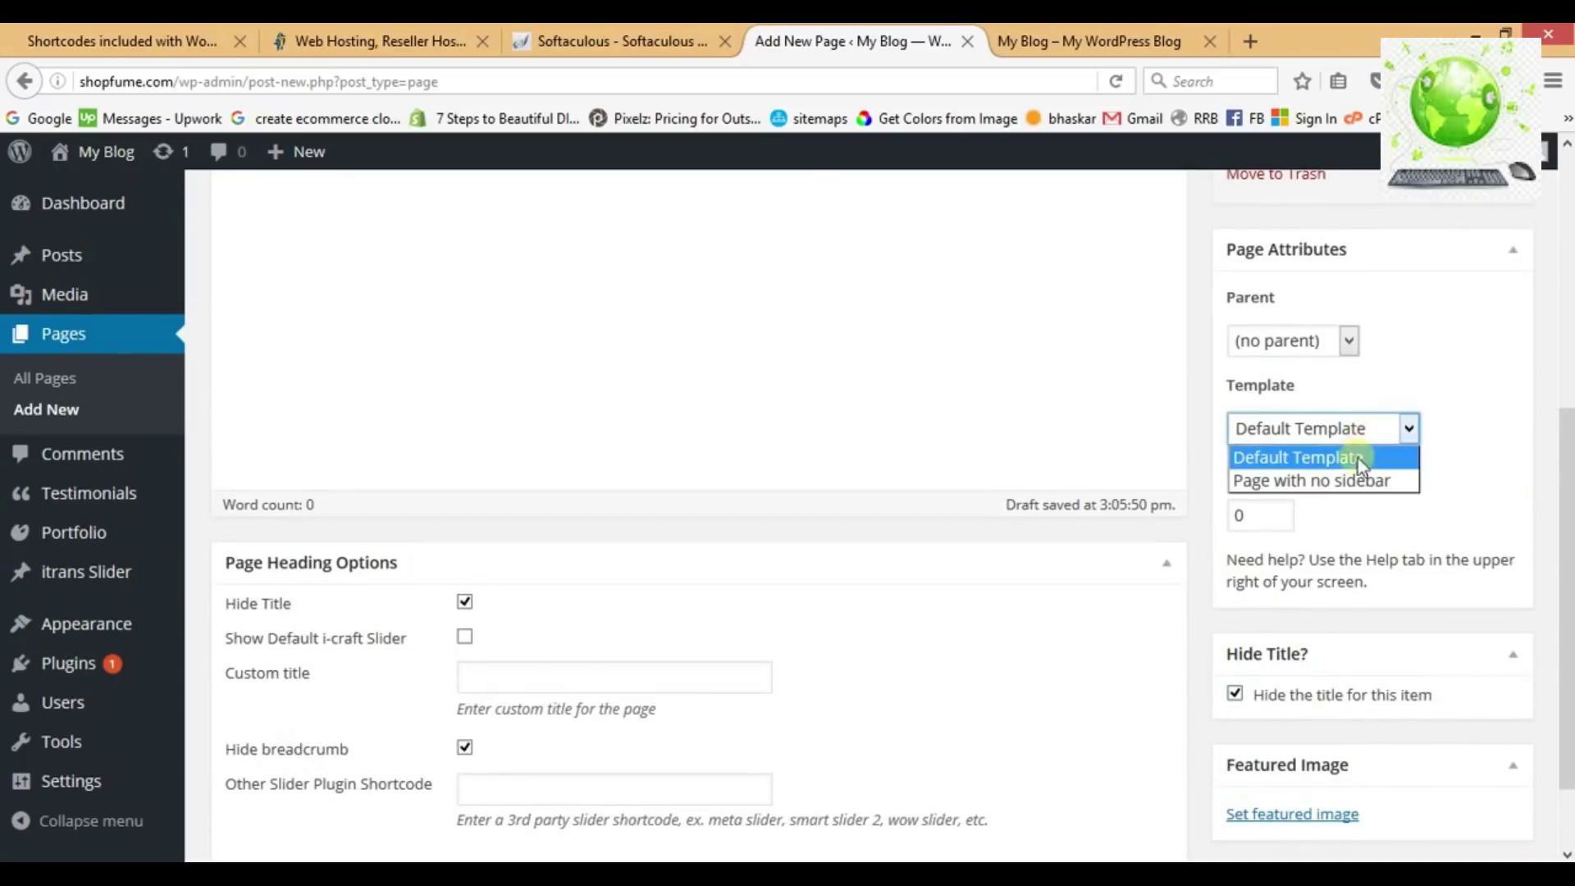
{"action": "left_click", "coordinate": [1356, 482]}
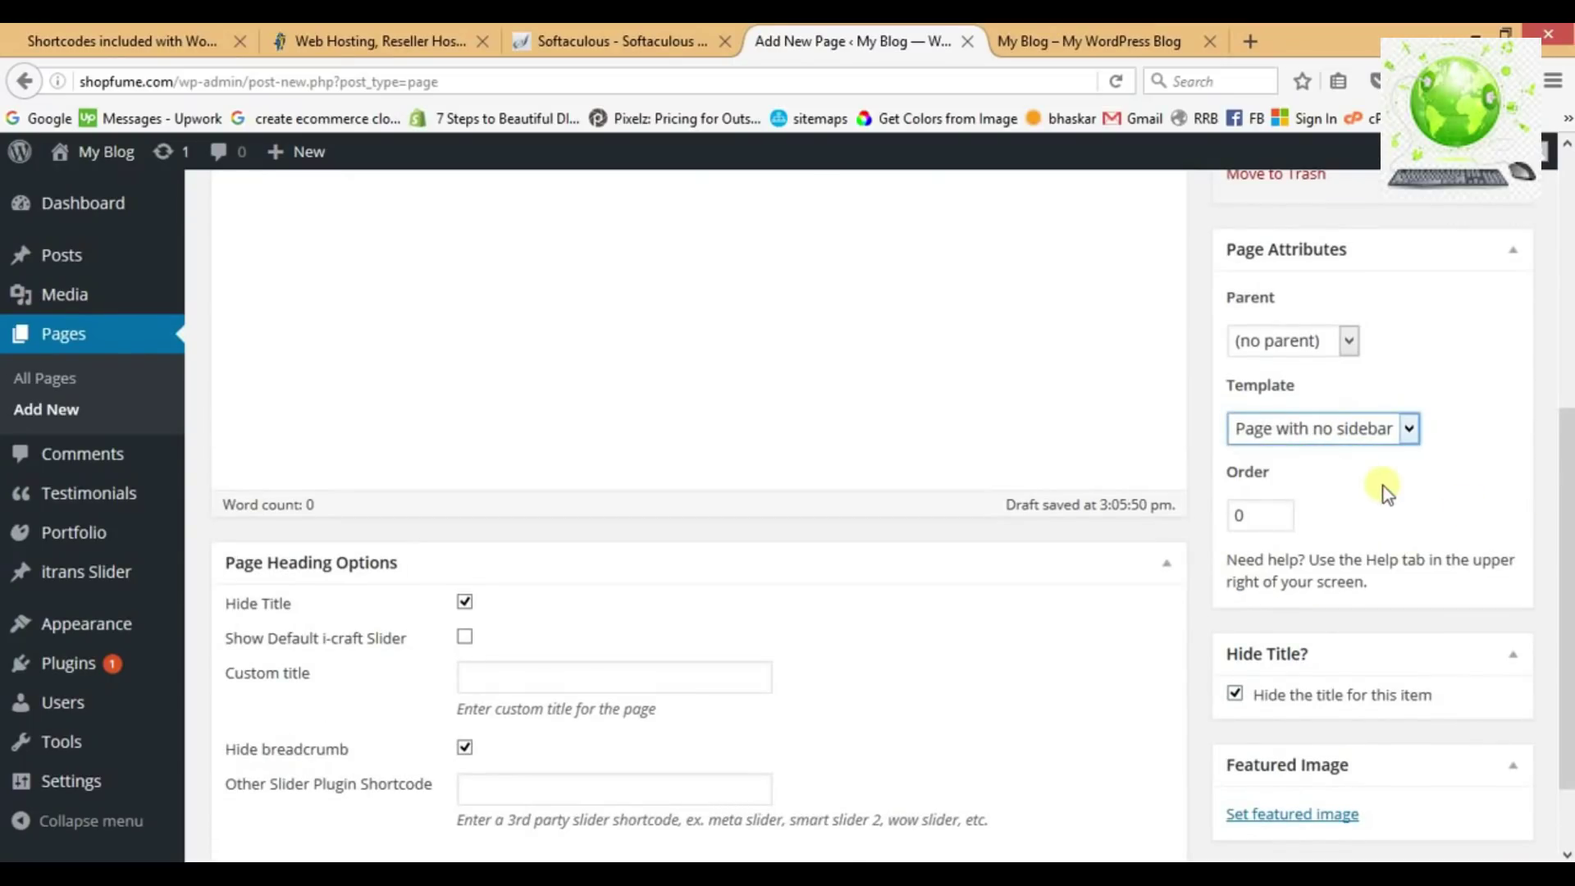
{"action": "left_click", "coordinate": [1510, 507]}
{"action": "left_click", "coordinate": [1303, 441]}
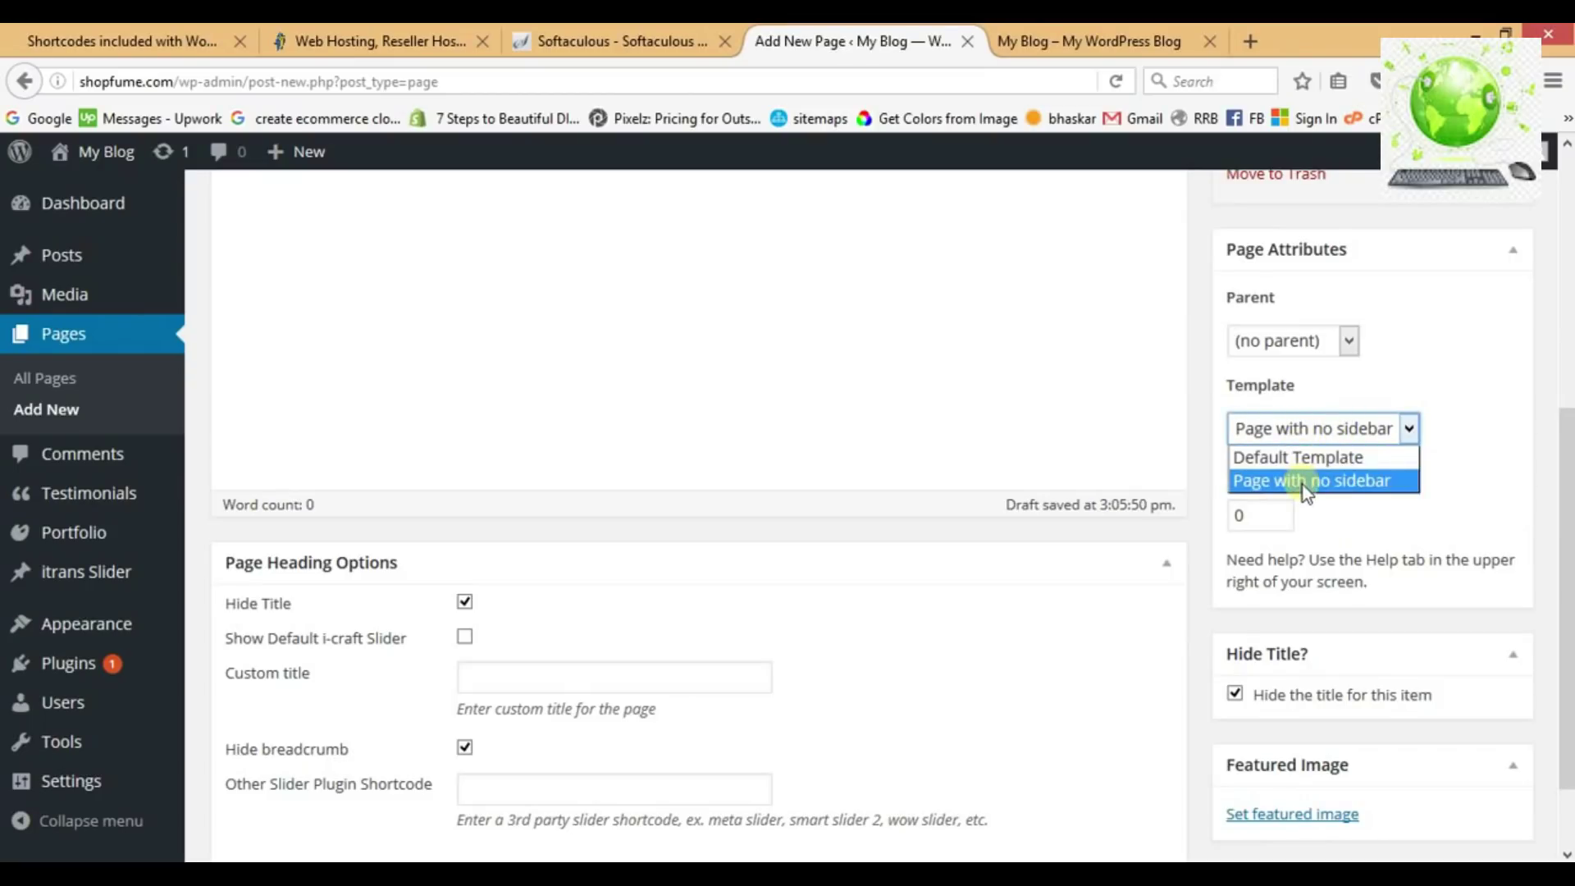
{"action": "left_click", "coordinate": [1303, 485]}
{"action": "scroll", "coordinate": [1303, 485], "scroll_direction": "up", "scroll_amount": 1}
{"action": "scroll", "coordinate": [1303, 485], "scroll_direction": "up", "scroll_amount": 2}
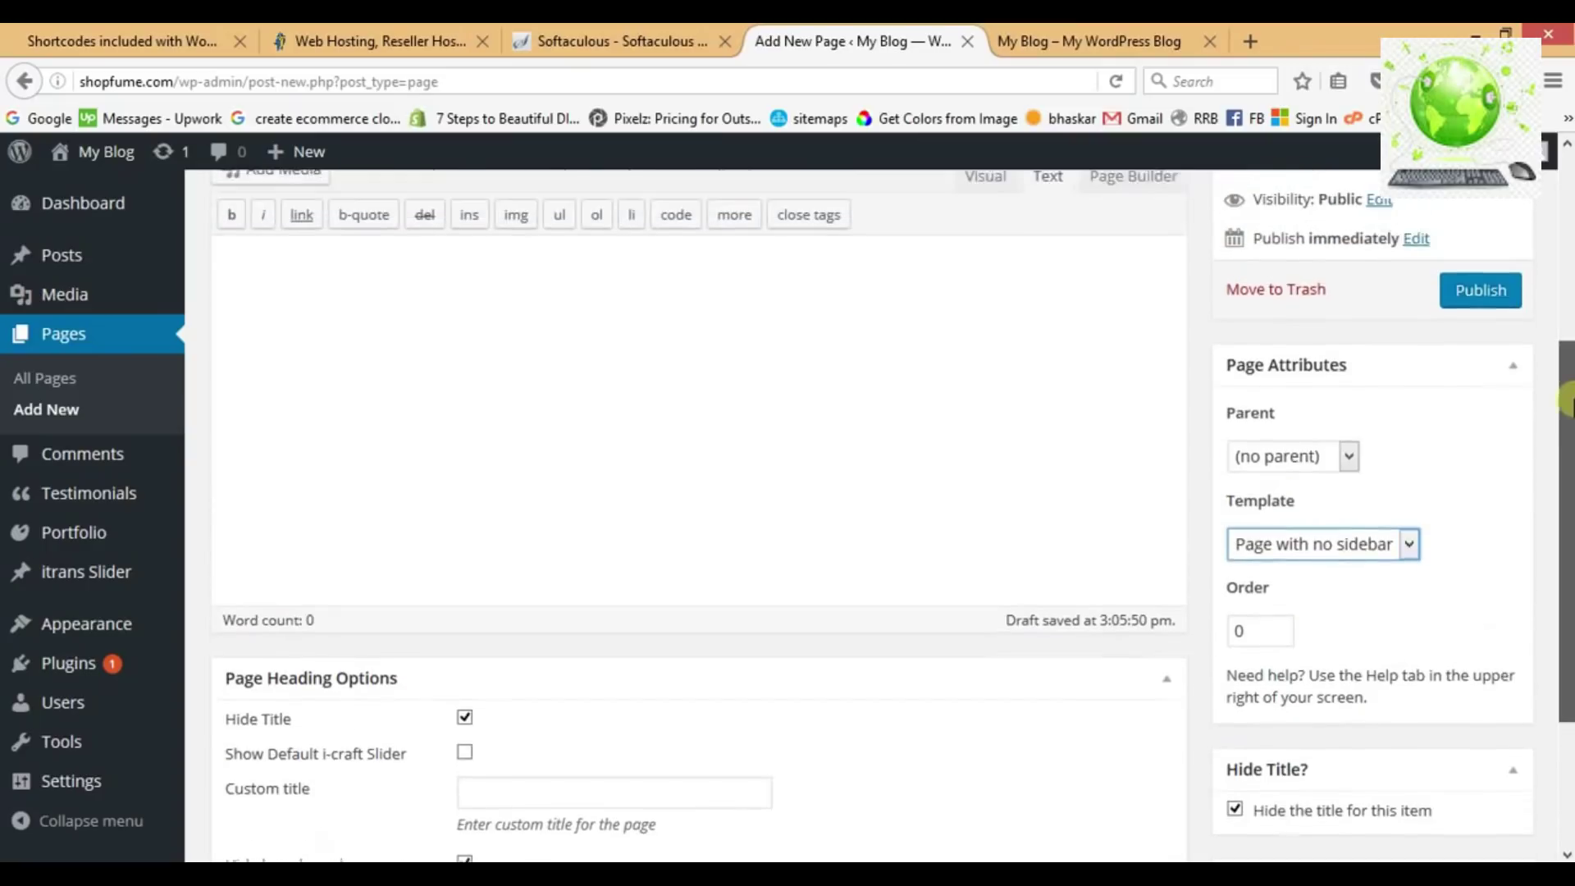
{"action": "scroll", "coordinate": [1567, 365], "scroll_direction": "up", "scroll_amount": 1}
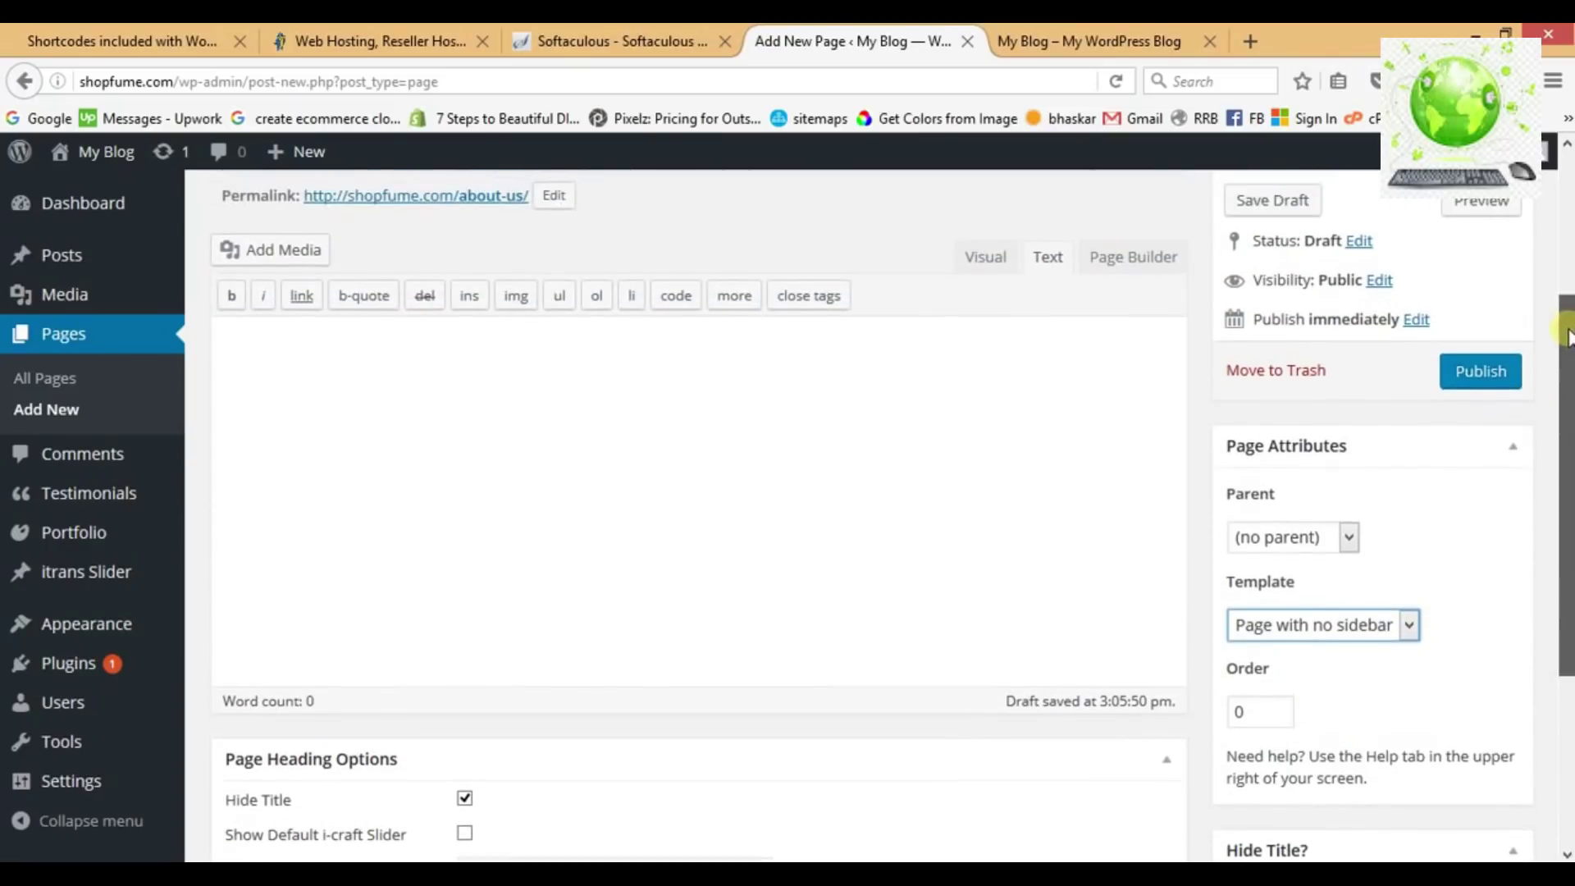
{"action": "left_click", "coordinate": [1495, 377]}
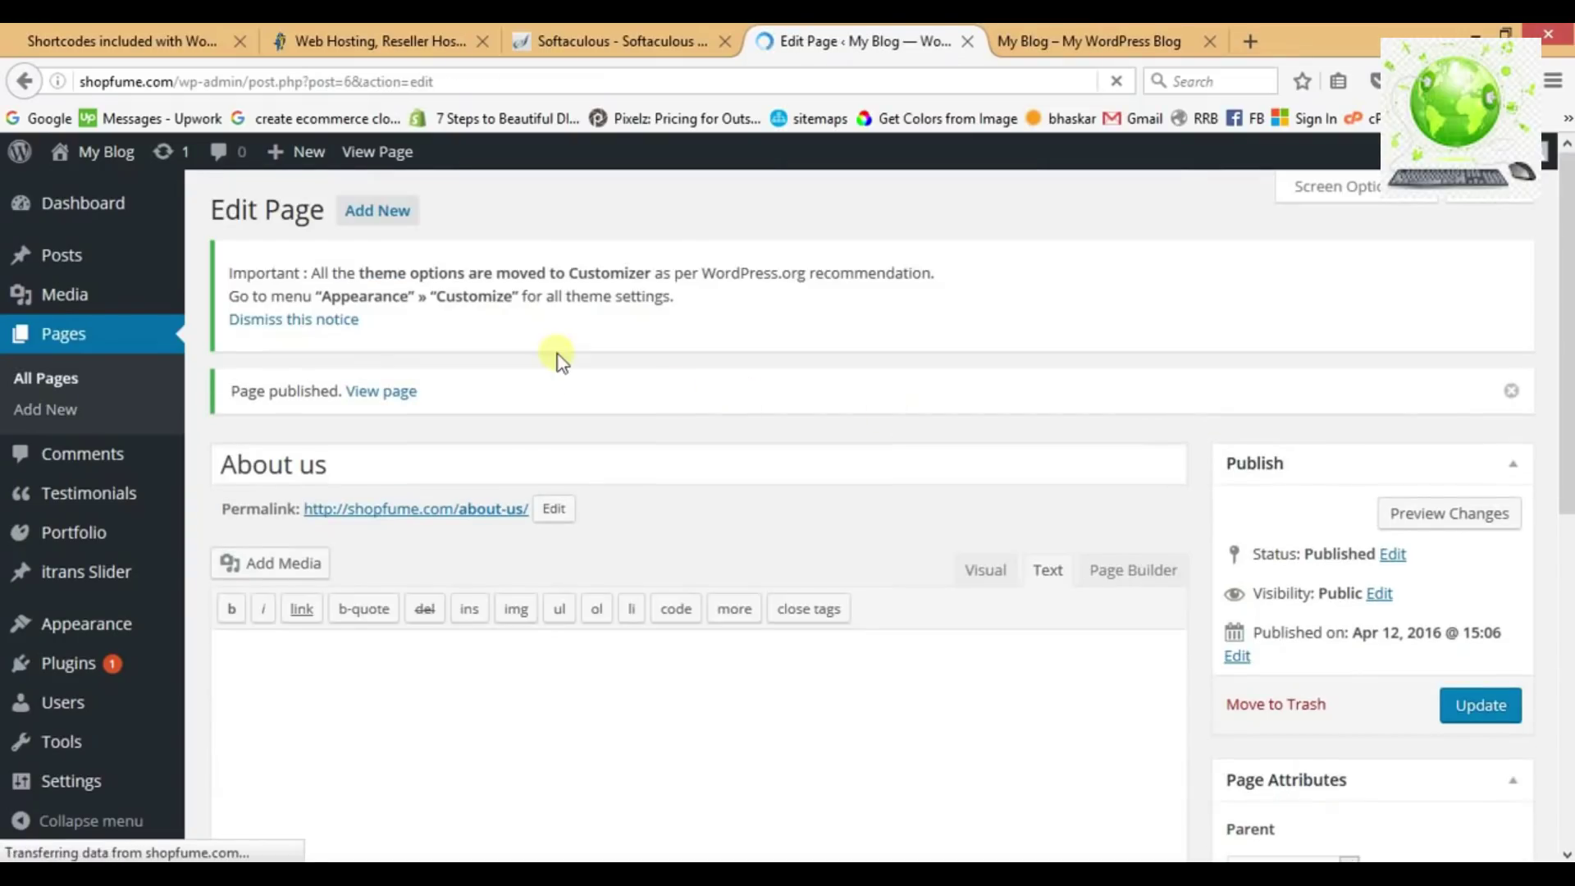
Add a new 'Contact us' page with Hide Title, Hide breadcrumb and Hide the title ticked.
{"action": "left_click", "coordinate": [390, 215]}
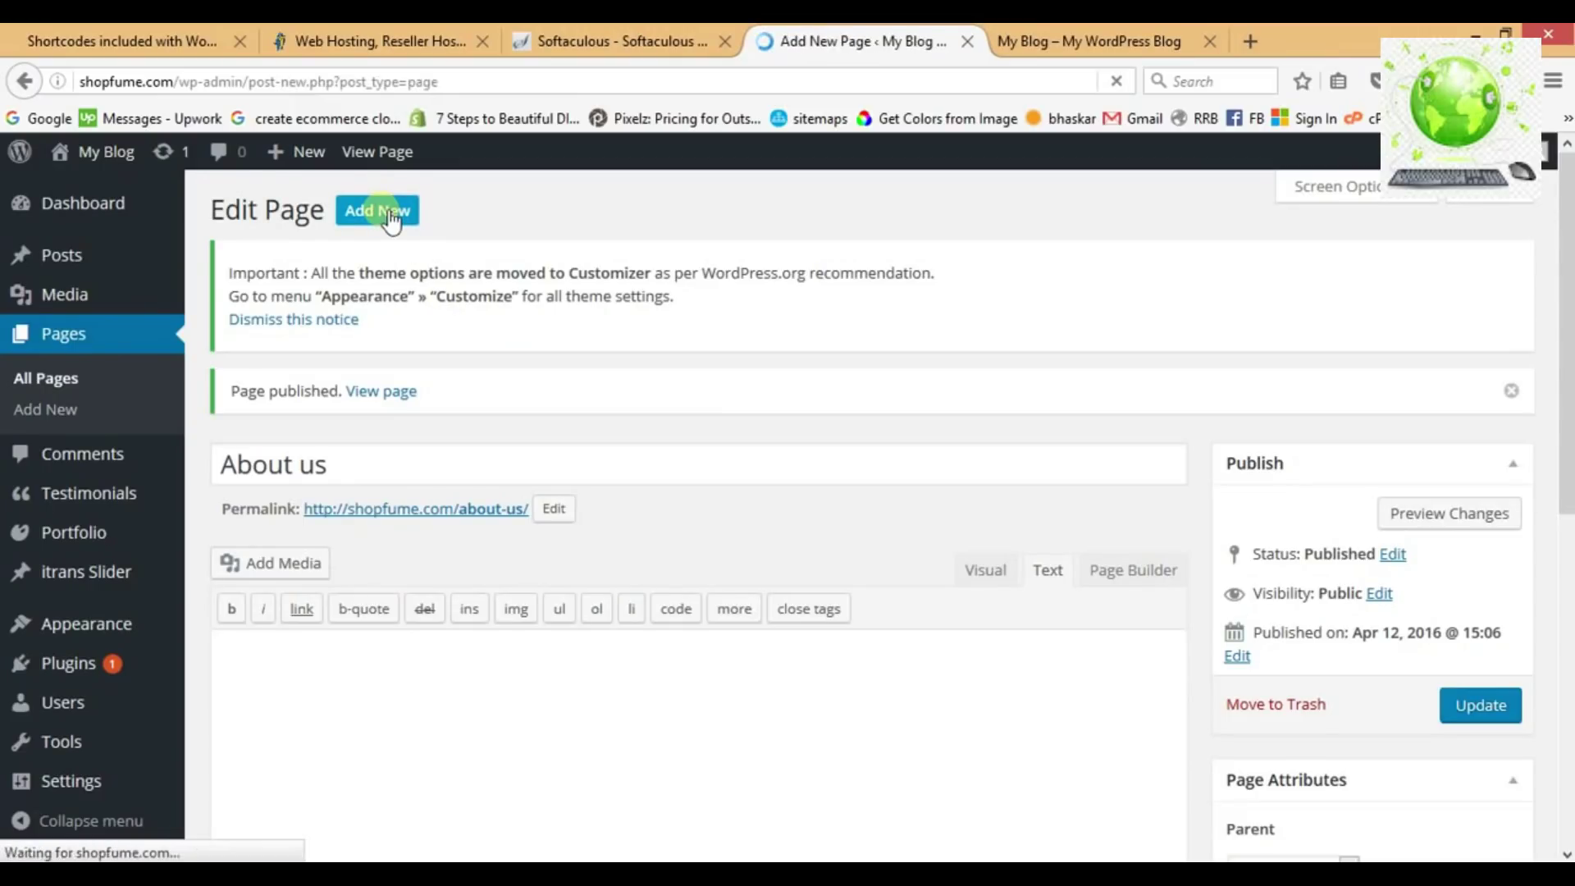
{"action": "left_click", "coordinate": [512, 417]}
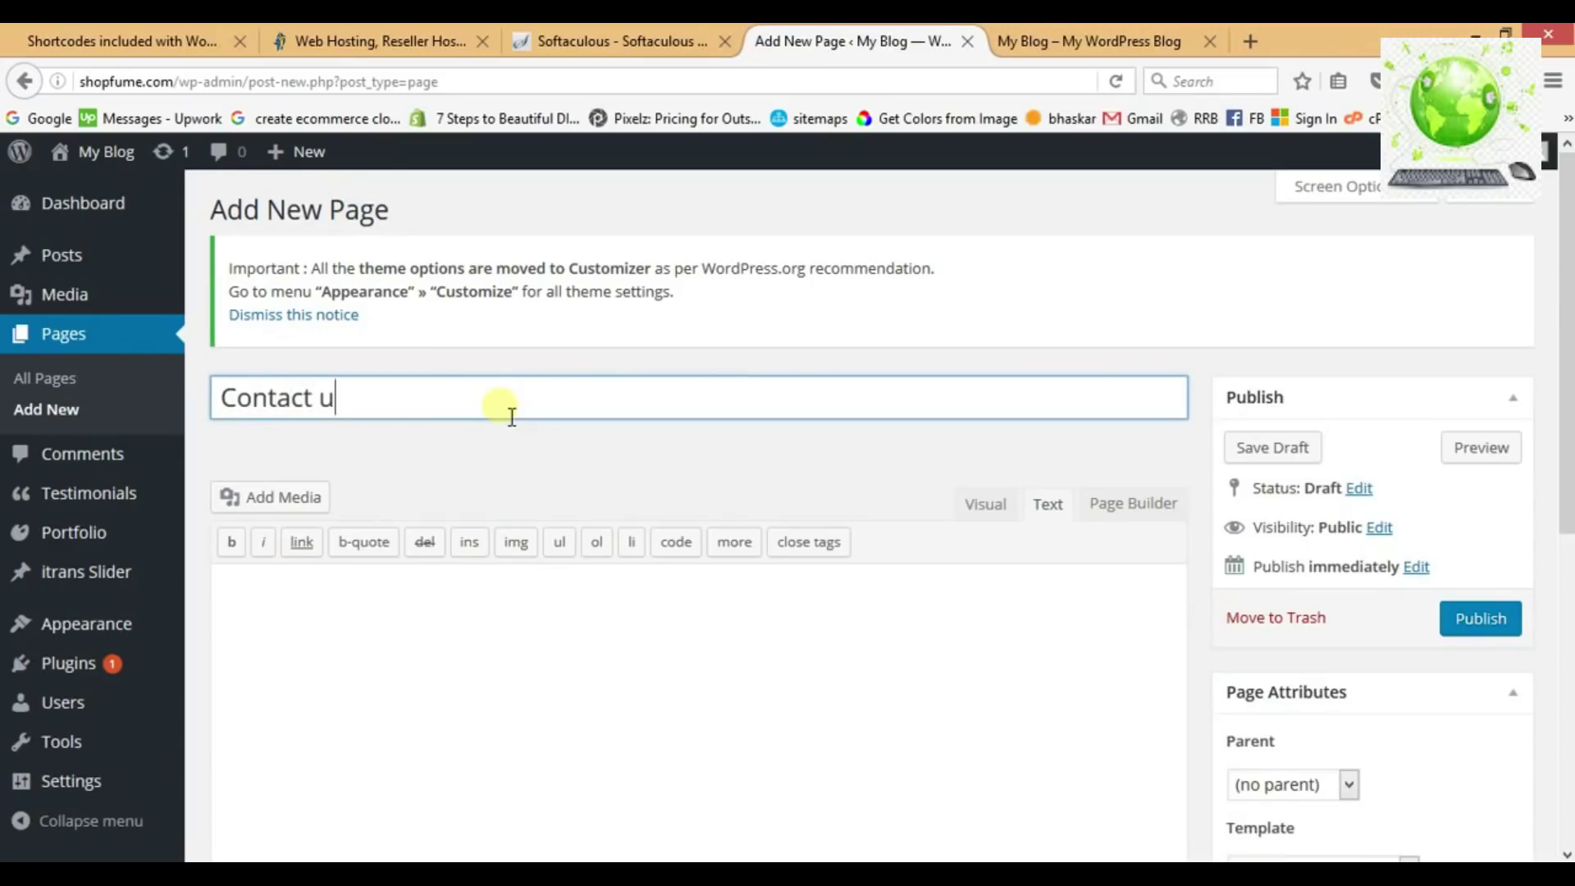
{"action": "scroll", "coordinate": [949, 474], "scroll_direction": "down", "scroll_amount": 7}
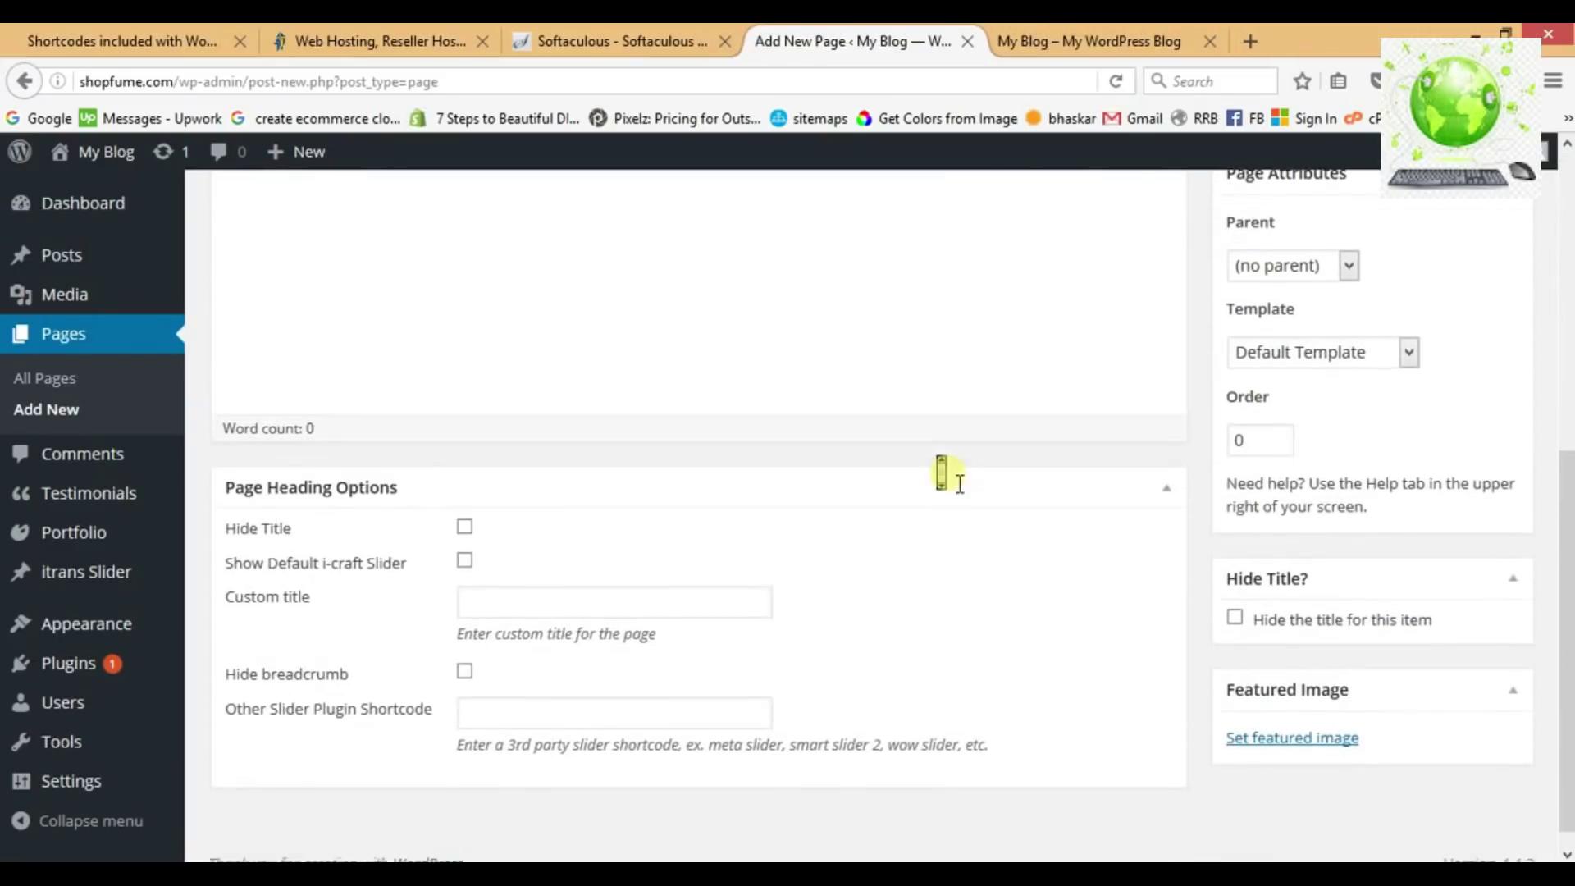
{"action": "left_click", "coordinate": [464, 504]}
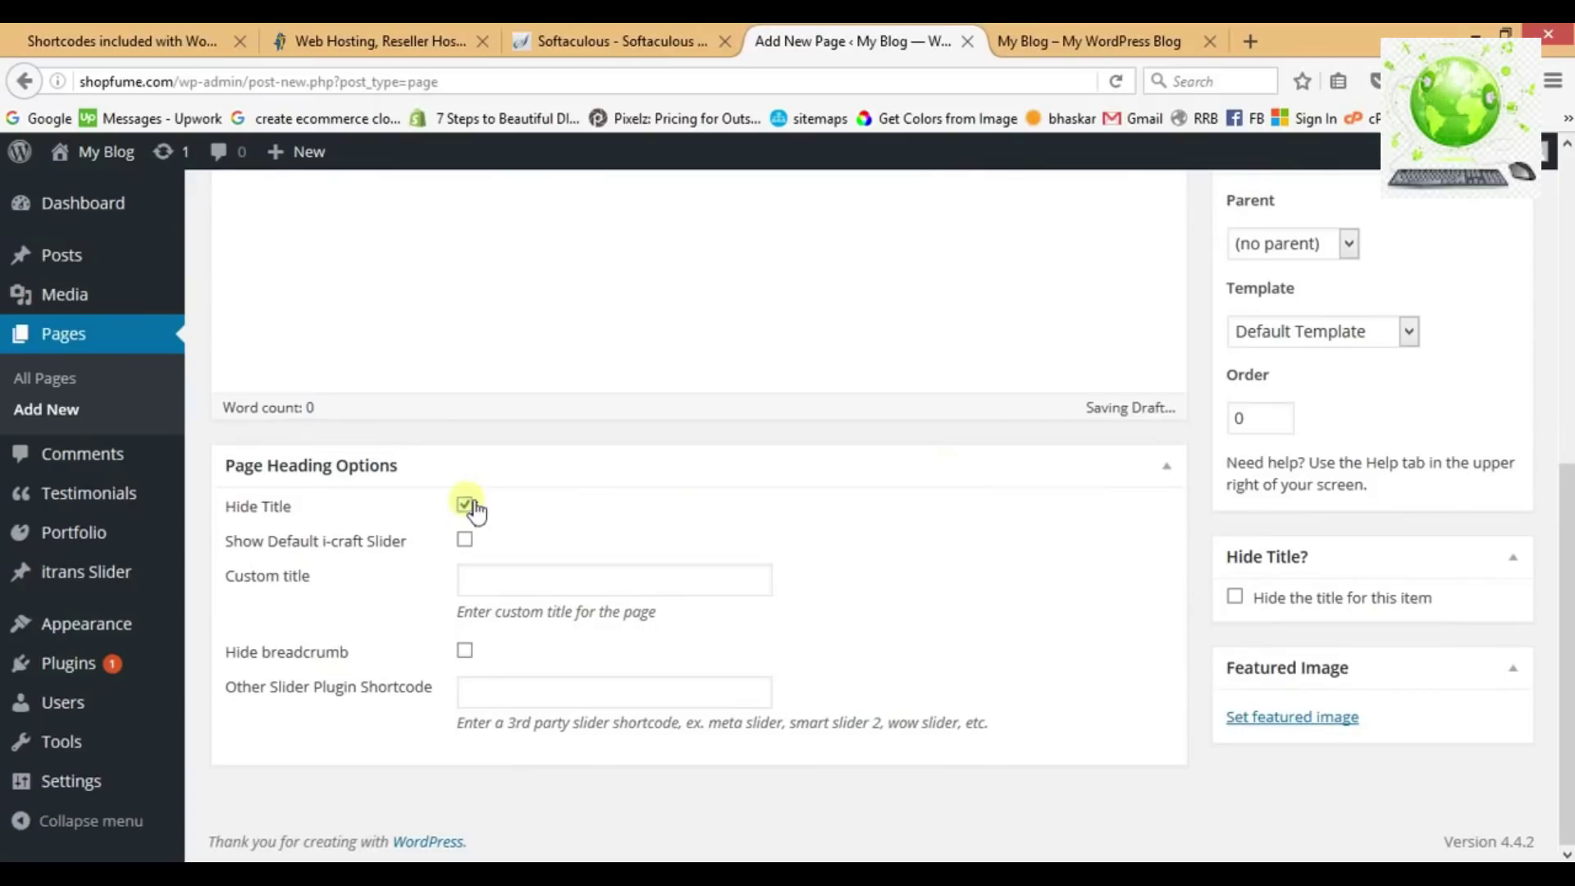
{"action": "left_click", "coordinate": [463, 653]}
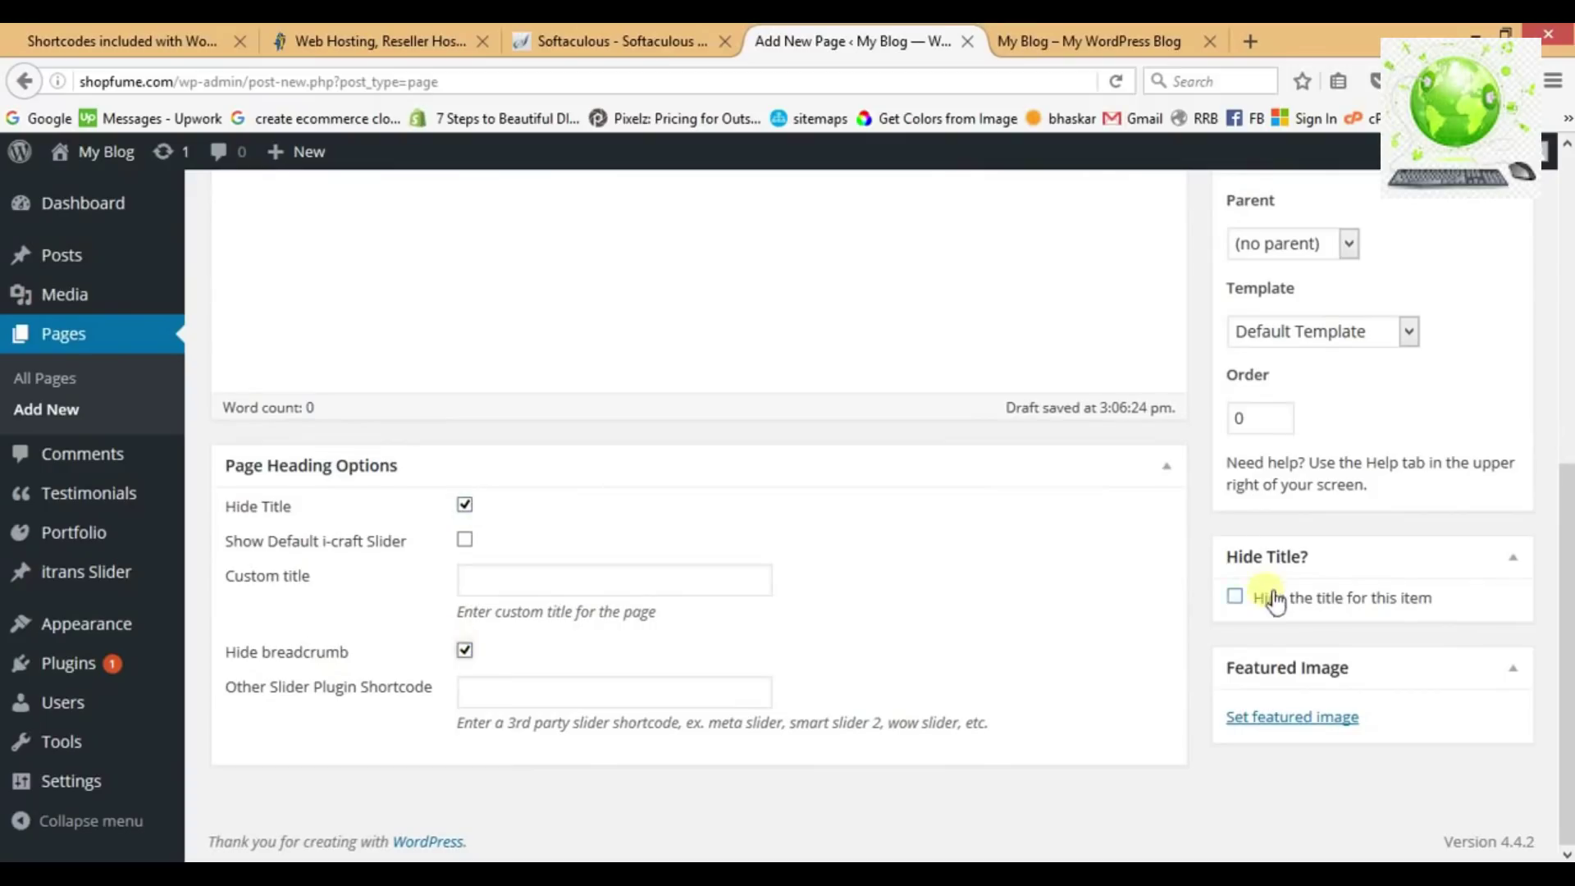
{"action": "left_click", "coordinate": [1236, 597]}
Apply the Page with no sidebar template to Contact us and publish it.
{"action": "left_click", "coordinate": [1408, 331]}
{"action": "left_click", "coordinate": [1379, 383]}
{"action": "left_click_drag", "start_coordinate": [1567, 508], "coordinate": [1567, 312]}
{"action": "left_click", "coordinate": [1481, 433]}
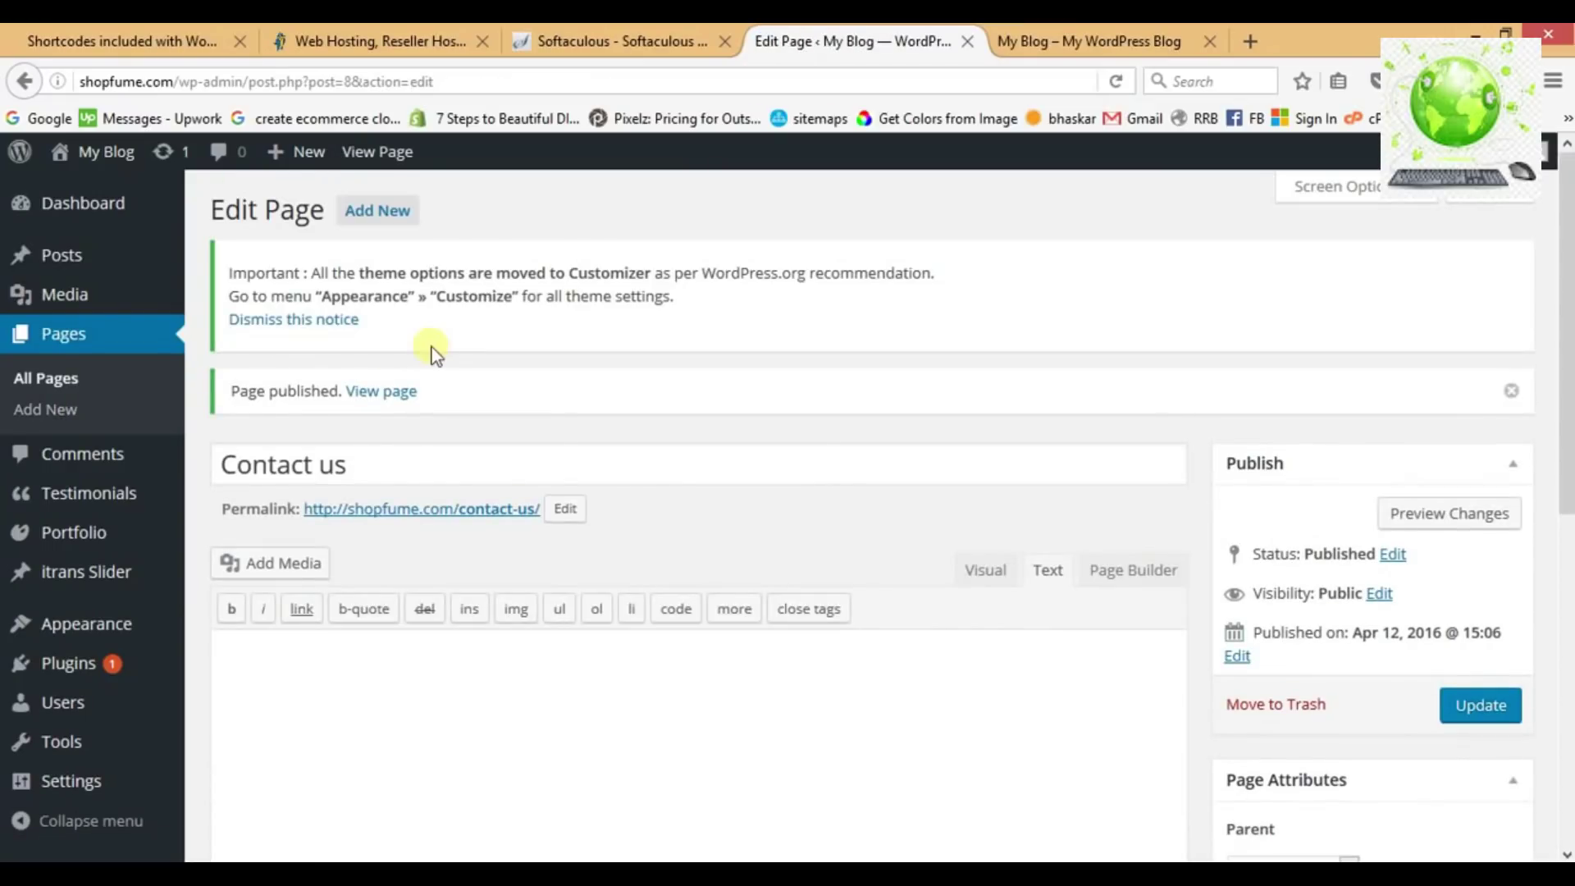
Reopen the Home page, turn on the default i-craft slider with title and breadcrumb hidden, and update.
{"action": "left_click", "coordinate": [54, 384]}
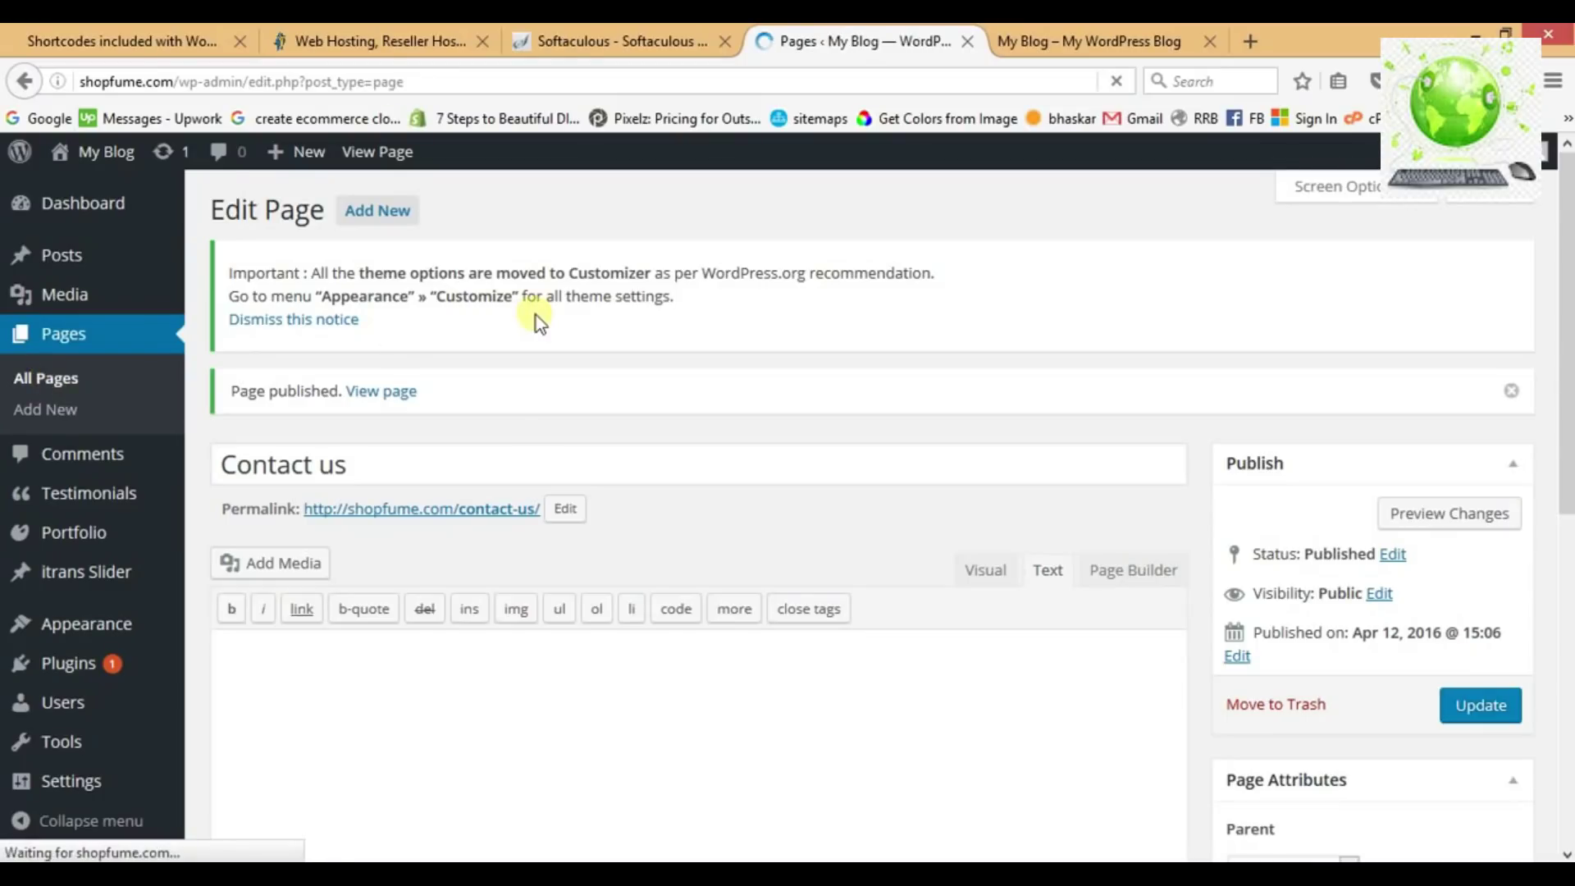
{"action": "mouse_move", "coordinate": [347, 719]}
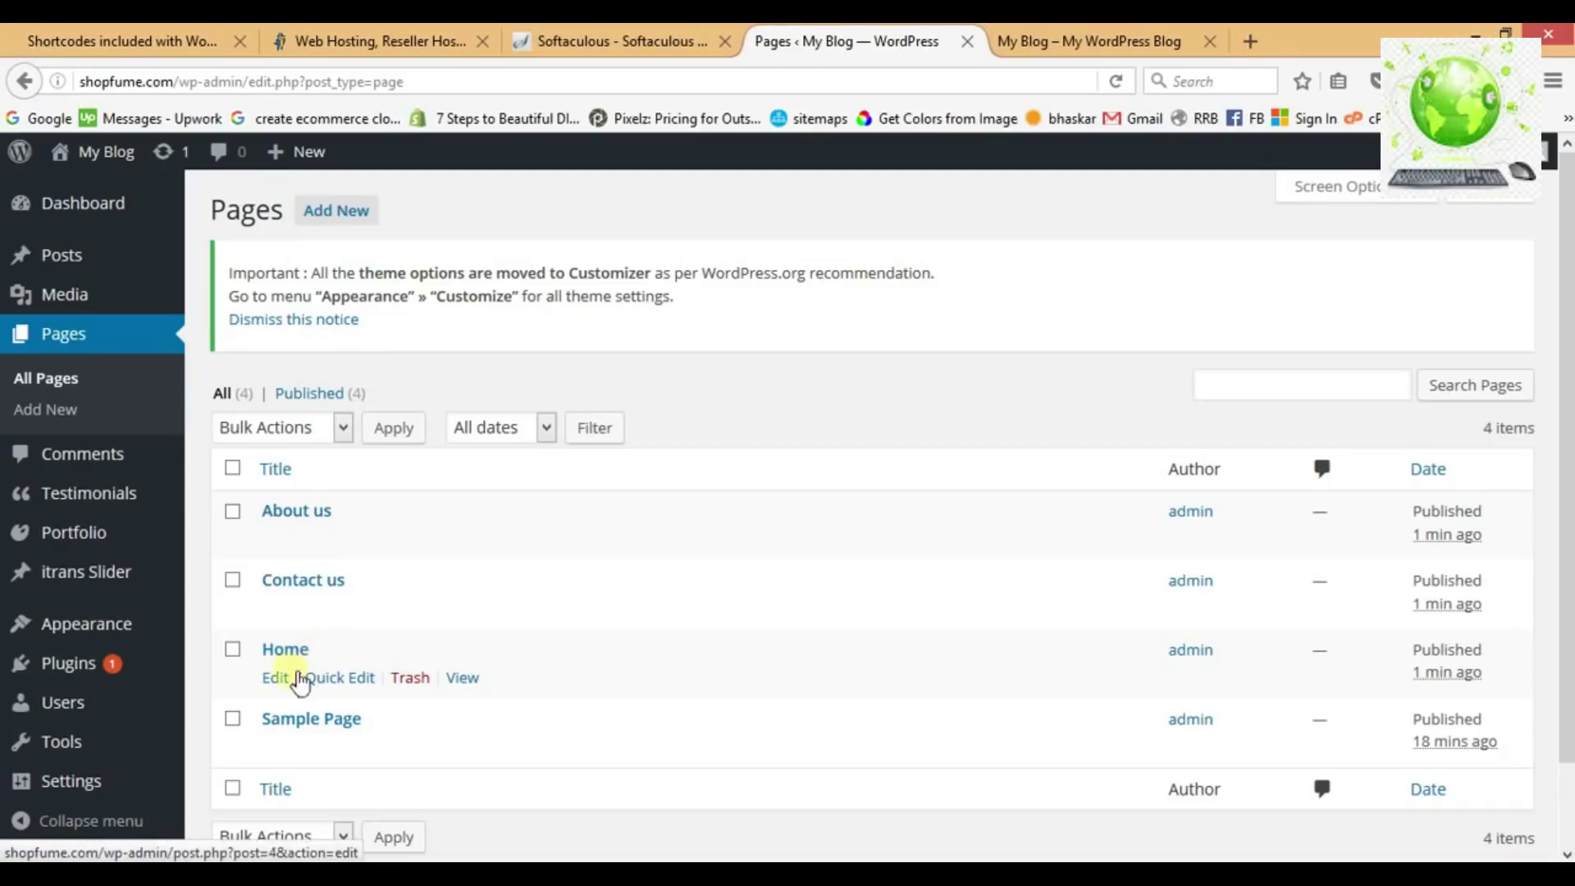
{"action": "left_click", "coordinate": [282, 681]}
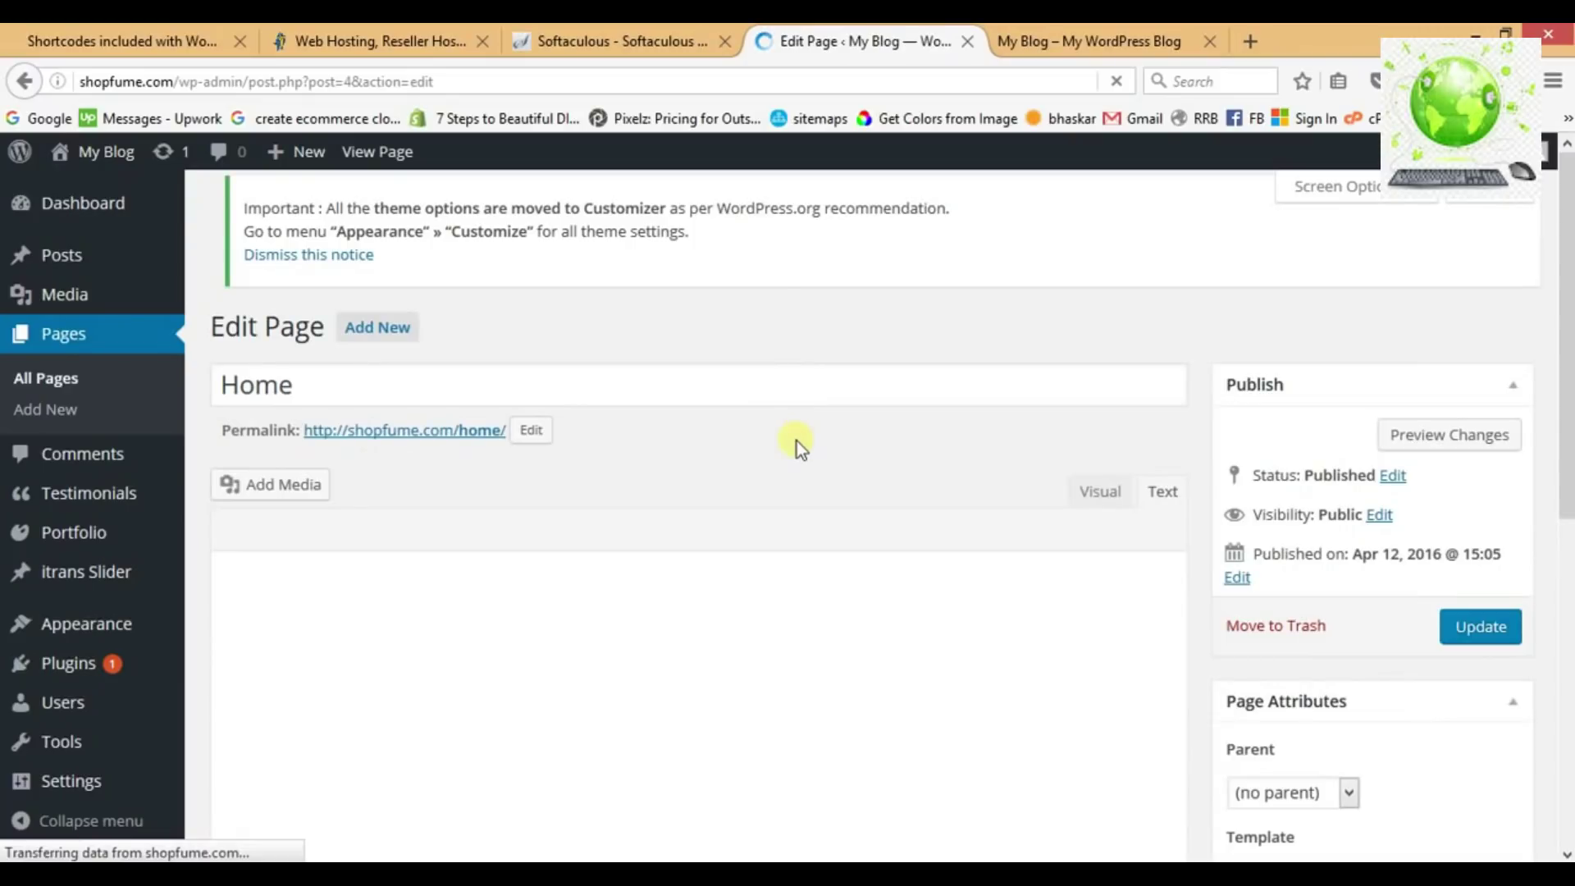
{"action": "scroll", "coordinate": [796, 440], "scroll_direction": "down", "scroll_amount": 6}
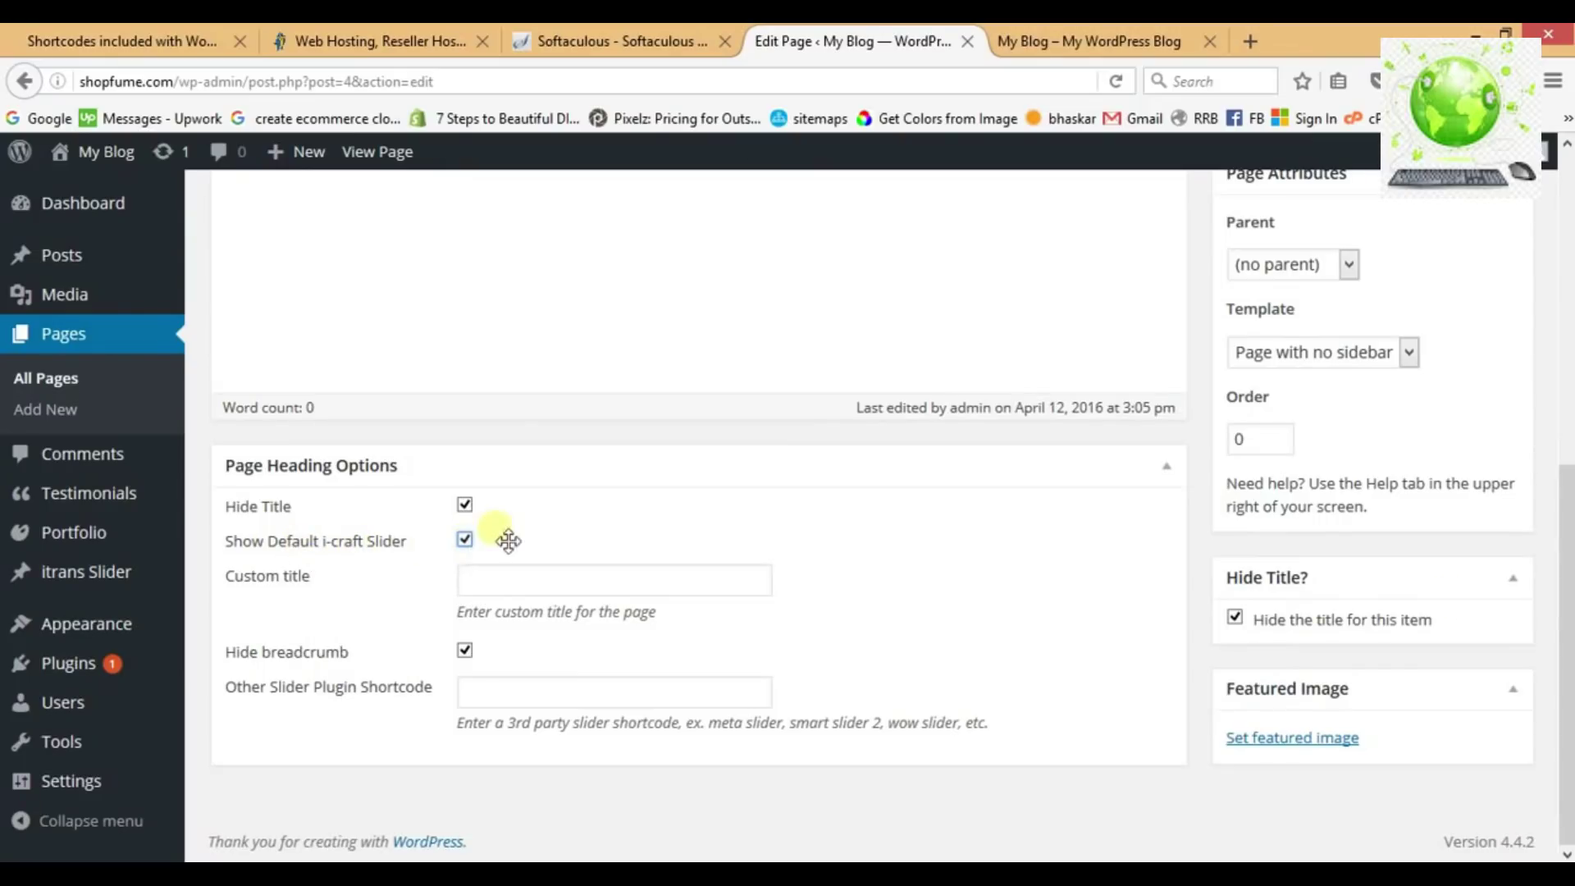
{"action": "left_click_drag", "start_coordinate": [1566, 598], "coordinate": [1567, 440]}
{"action": "left_click", "coordinate": [1482, 377]}
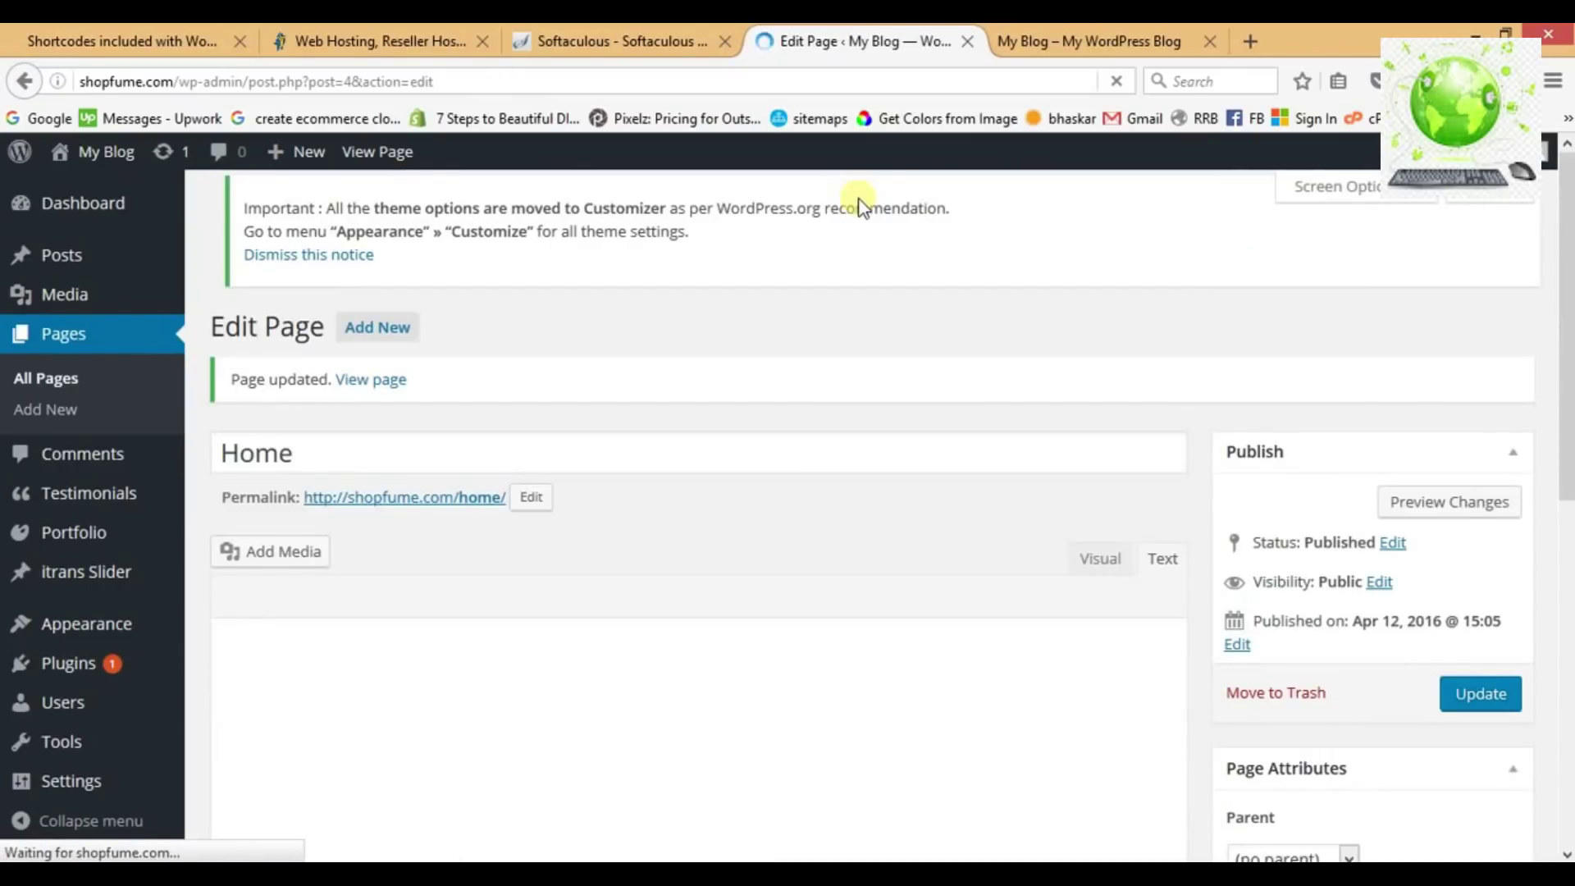
Append '(done)' after 'creating Pages' in the Step 3 line, then minimize Notepad.
{"action": "key", "text": "alt+Tab"}
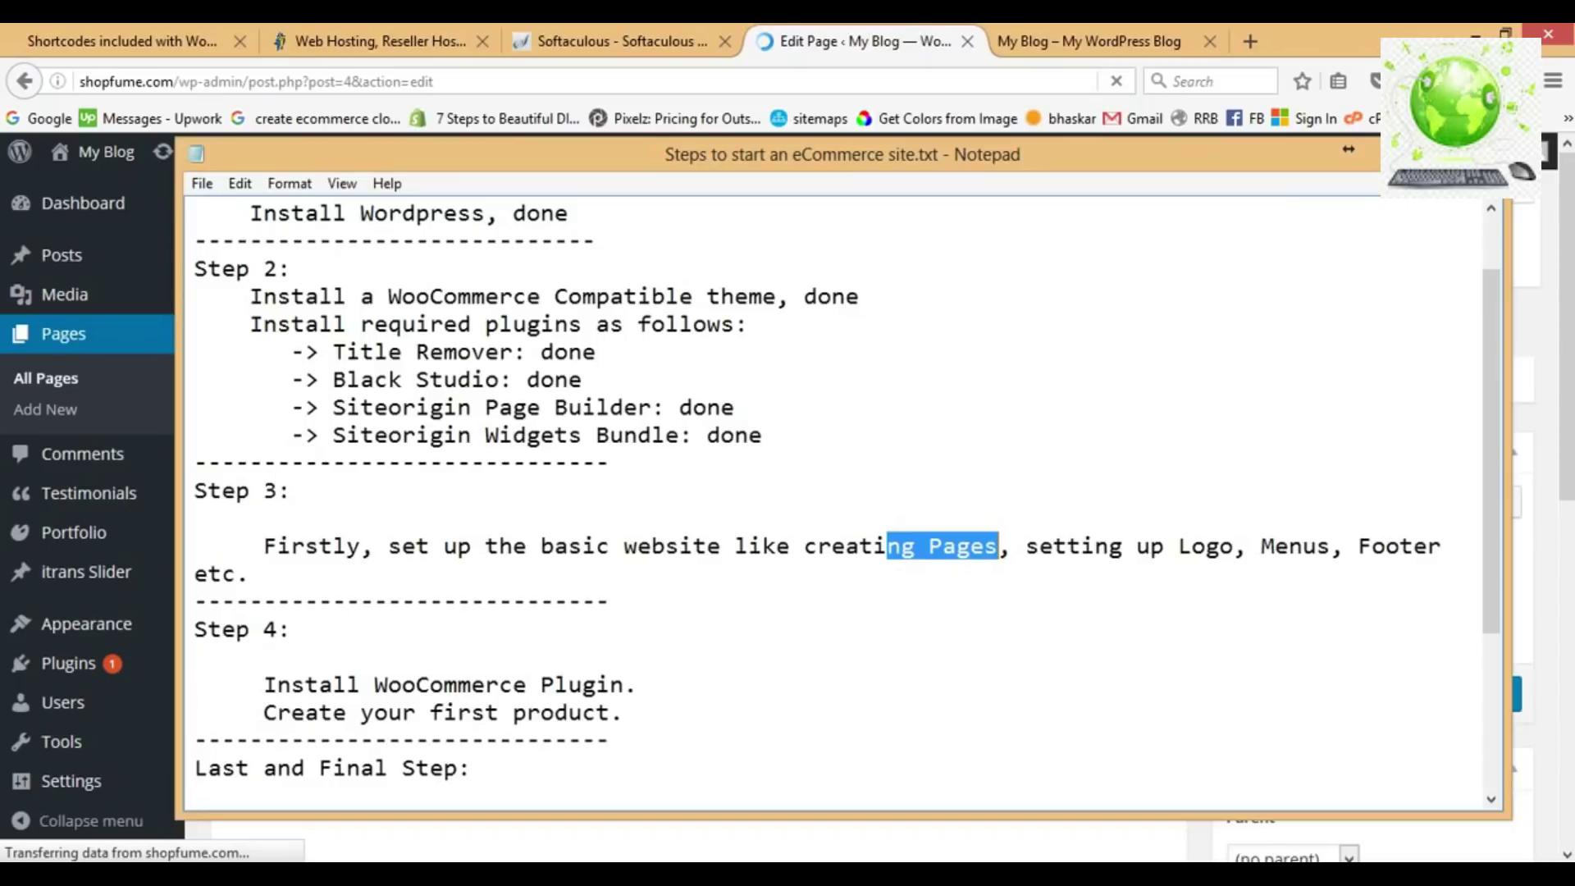
{"action": "left_click", "coordinate": [1006, 561]}
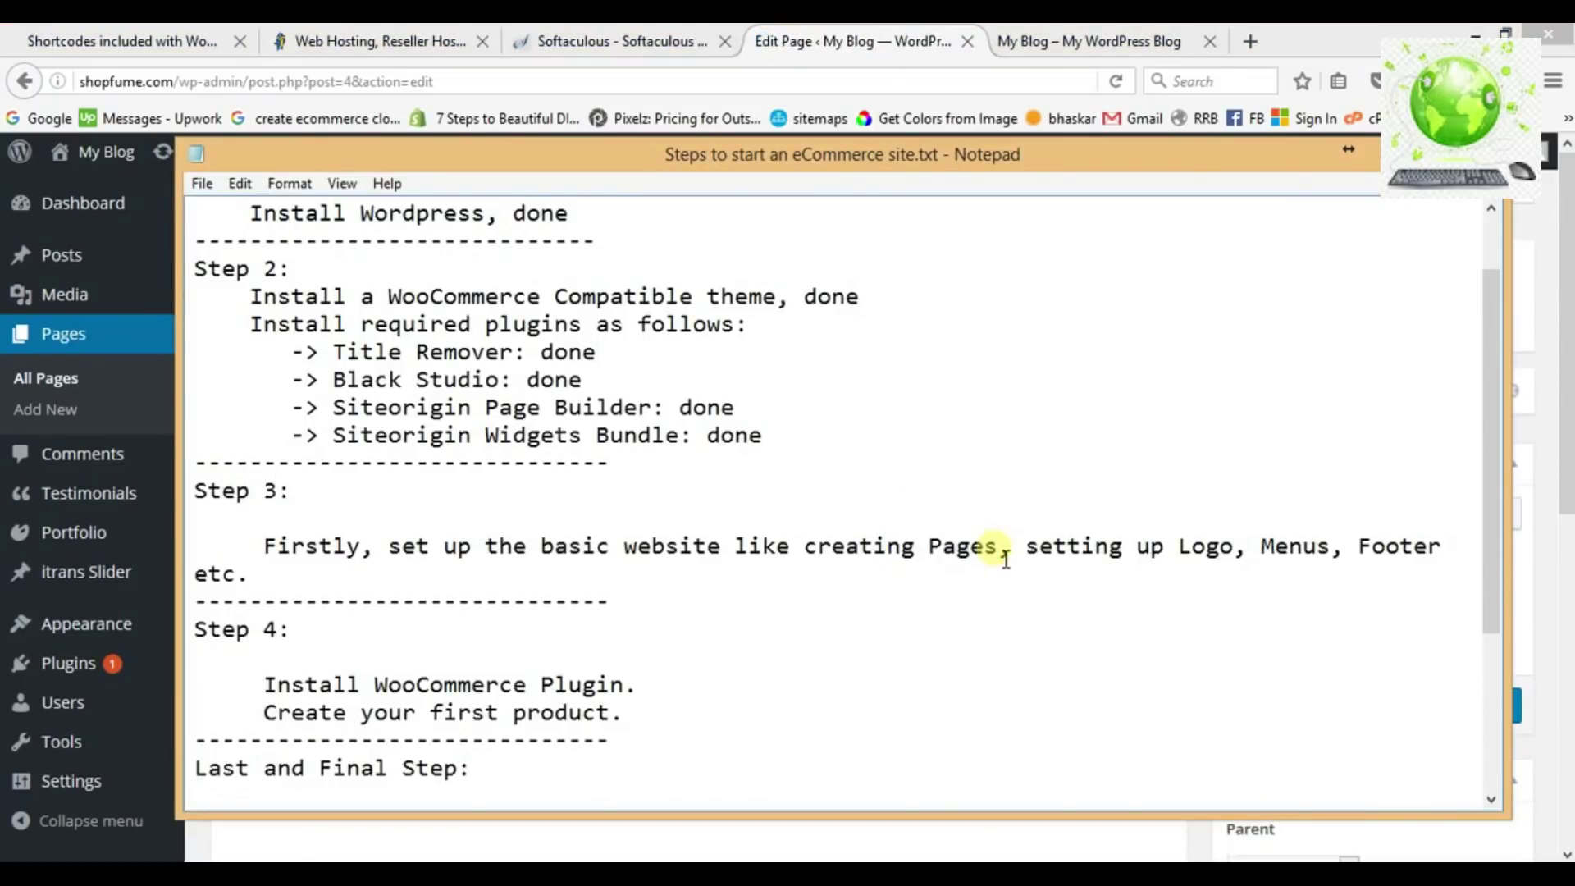
{"action": "type", "text": "(done)"}
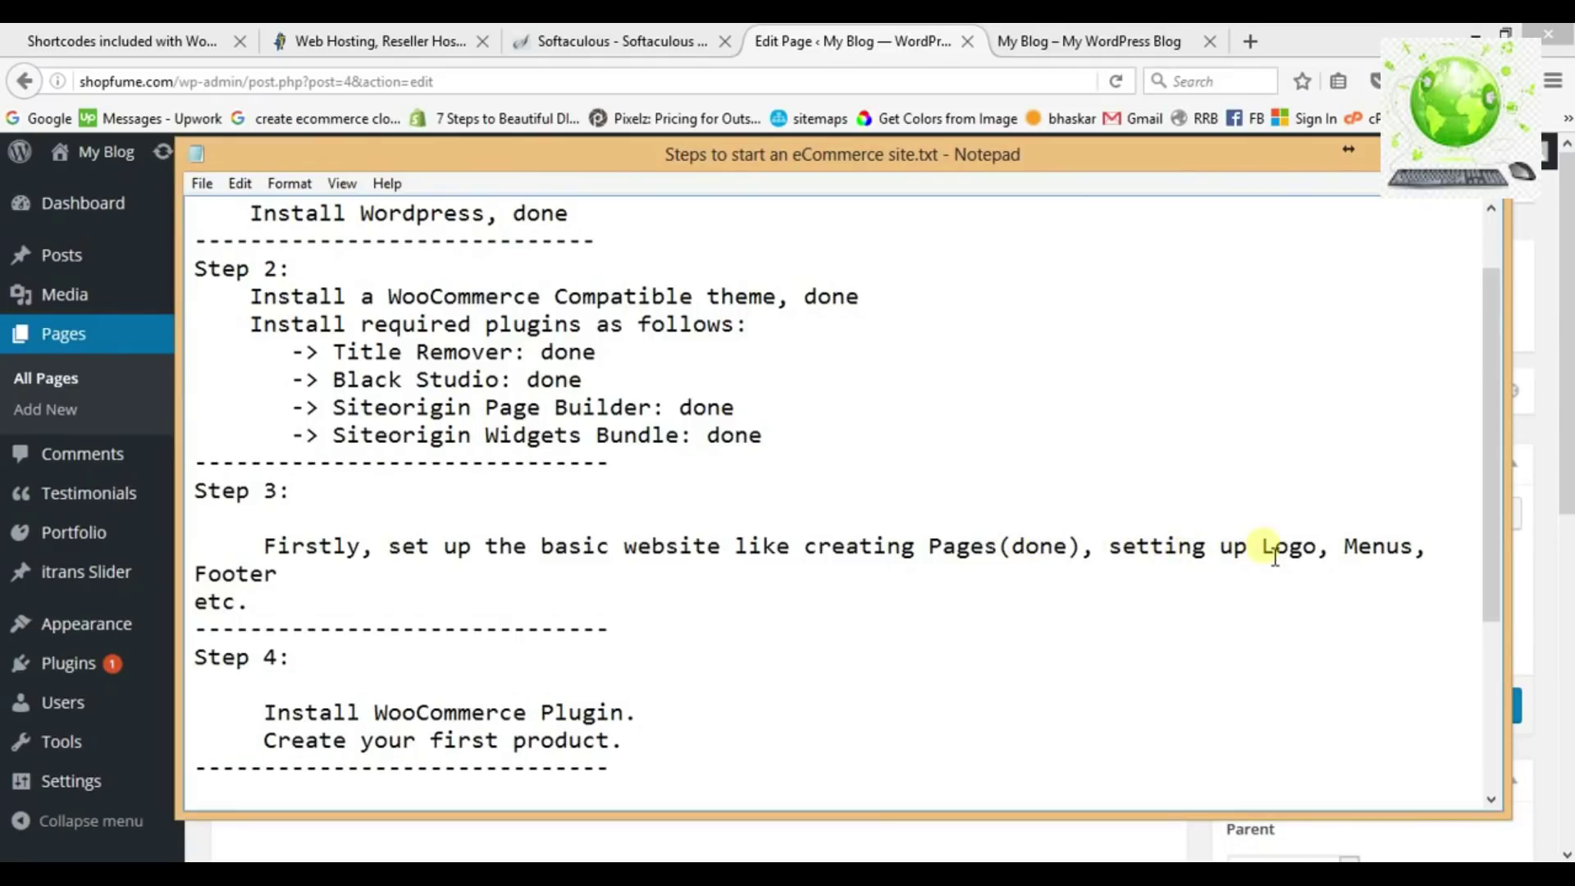
{"action": "left_click", "coordinate": [1407, 149]}
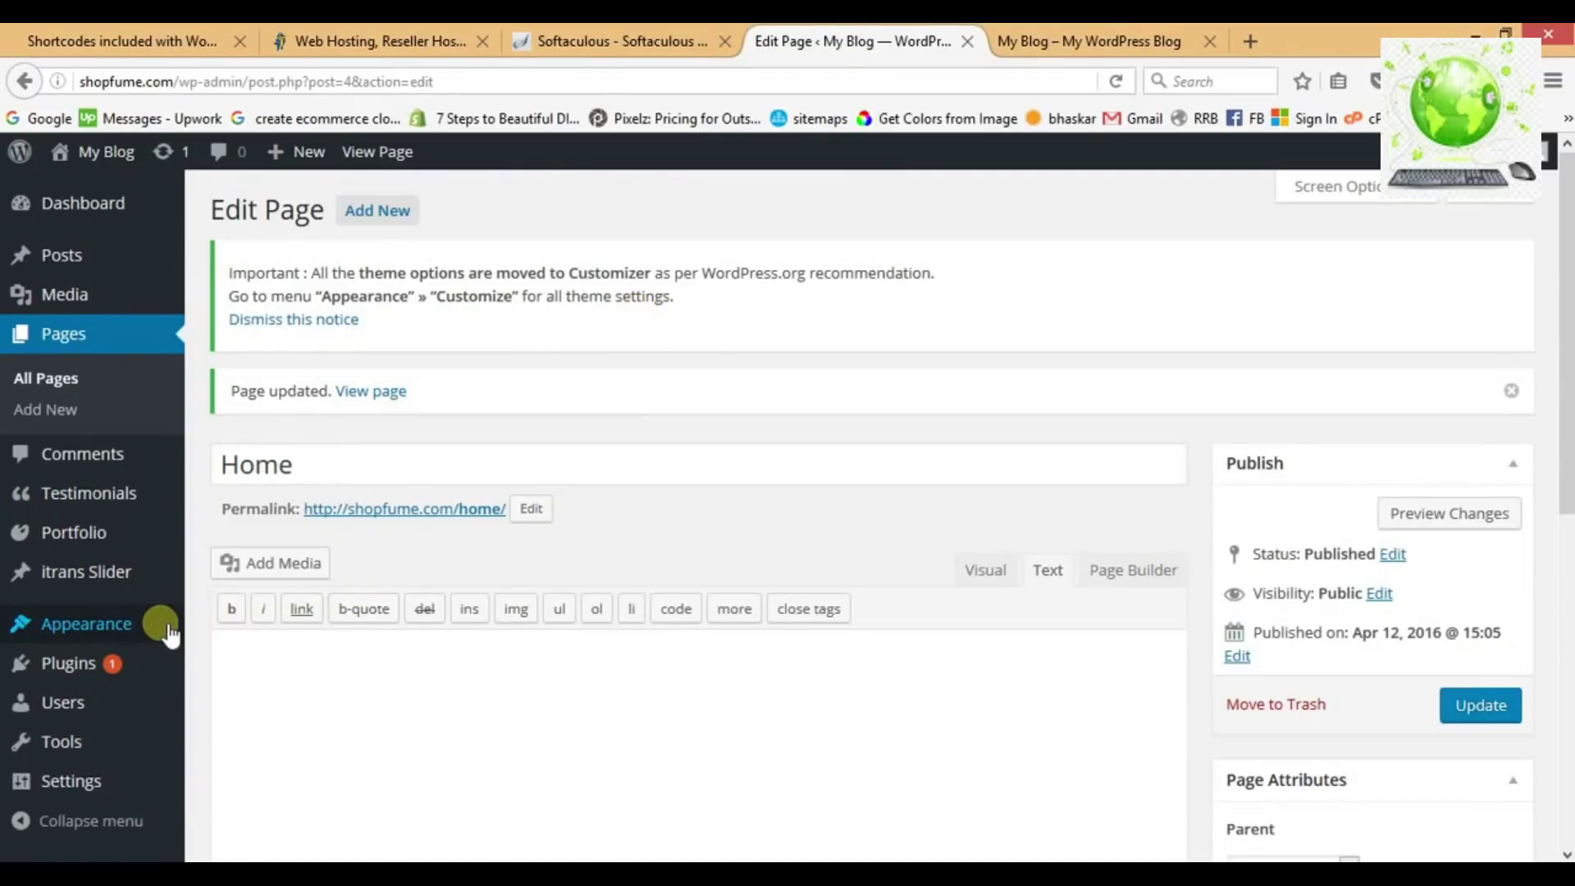
Open Appearance > Customize > Basic Settings and choose Change File for the site header logo.
{"action": "mouse_move", "coordinate": [168, 632]}
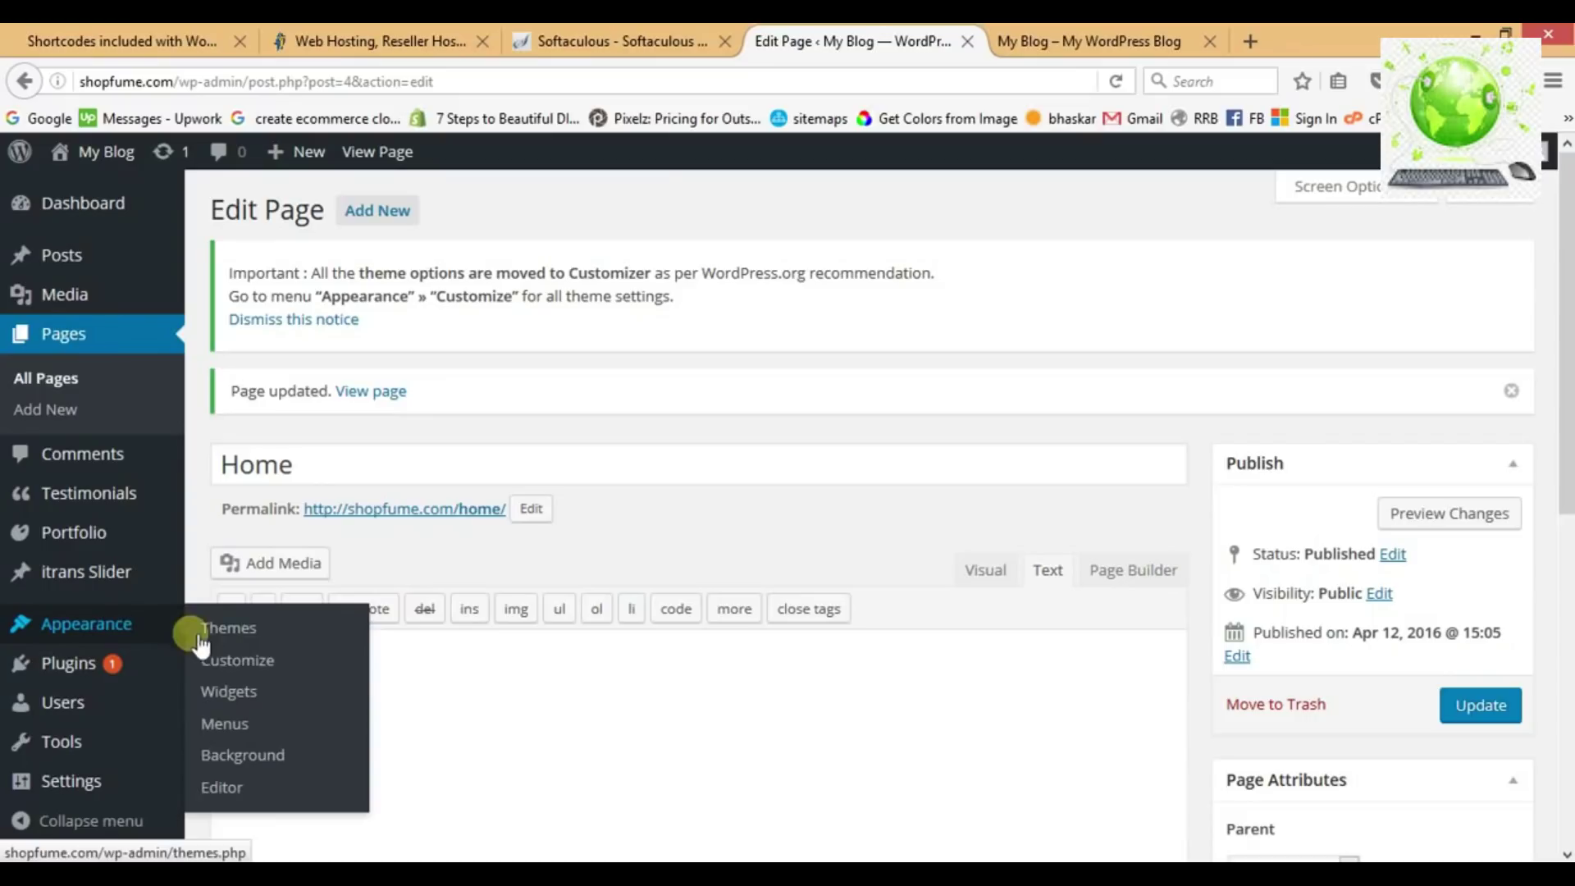
{"action": "left_click", "coordinate": [229, 663]}
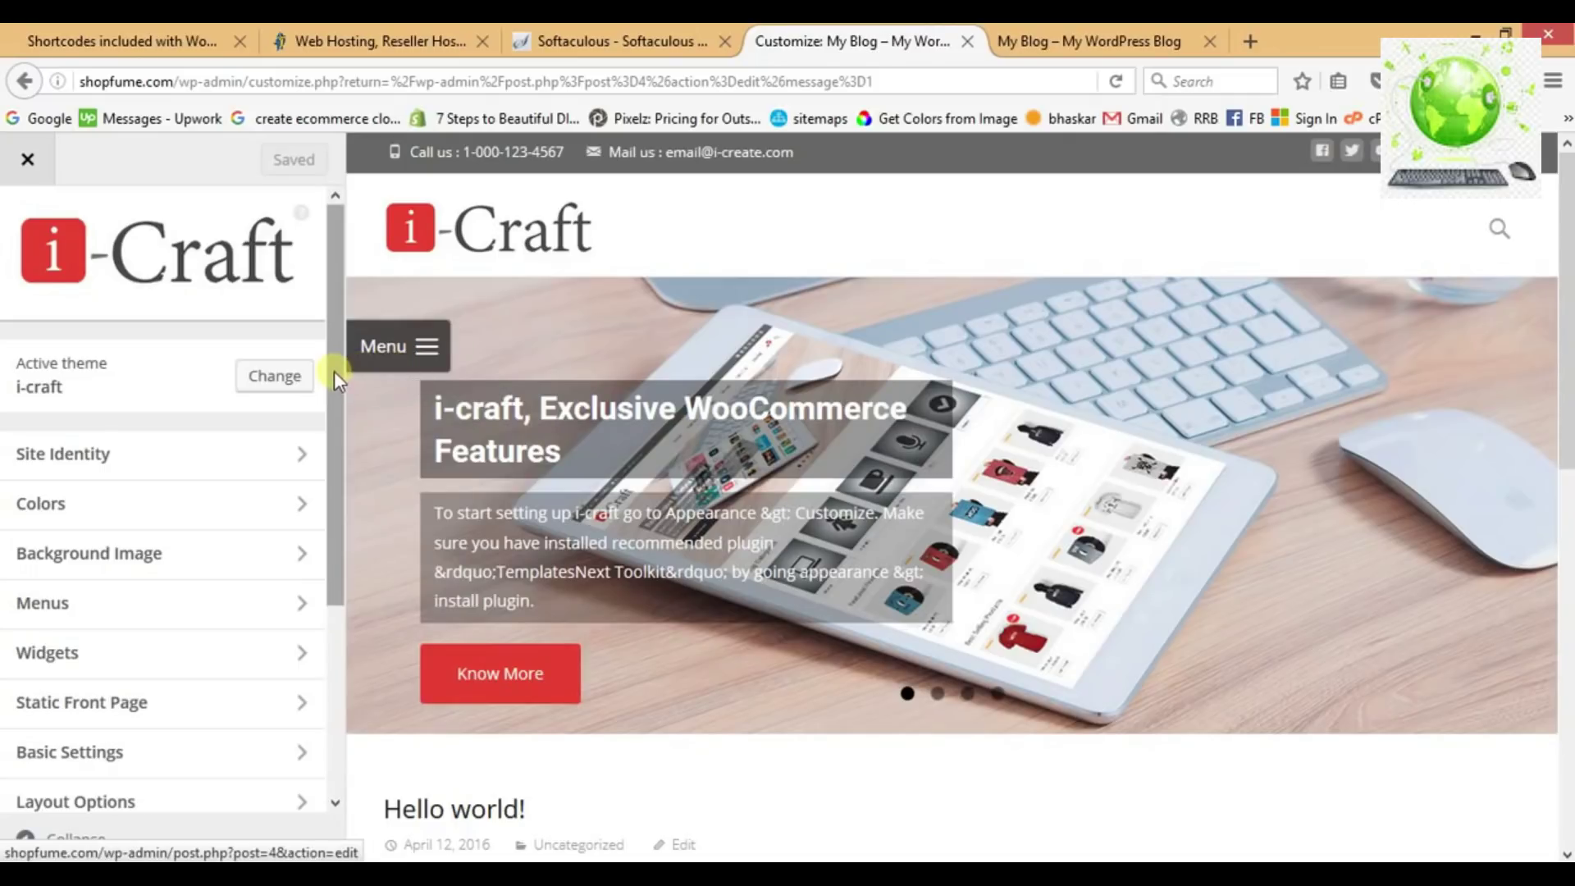
{"action": "scroll", "coordinate": [333, 378], "scroll_direction": "down", "scroll_amount": 1}
{"action": "left_click_drag", "start_coordinate": [333, 384], "coordinate": [333, 416]}
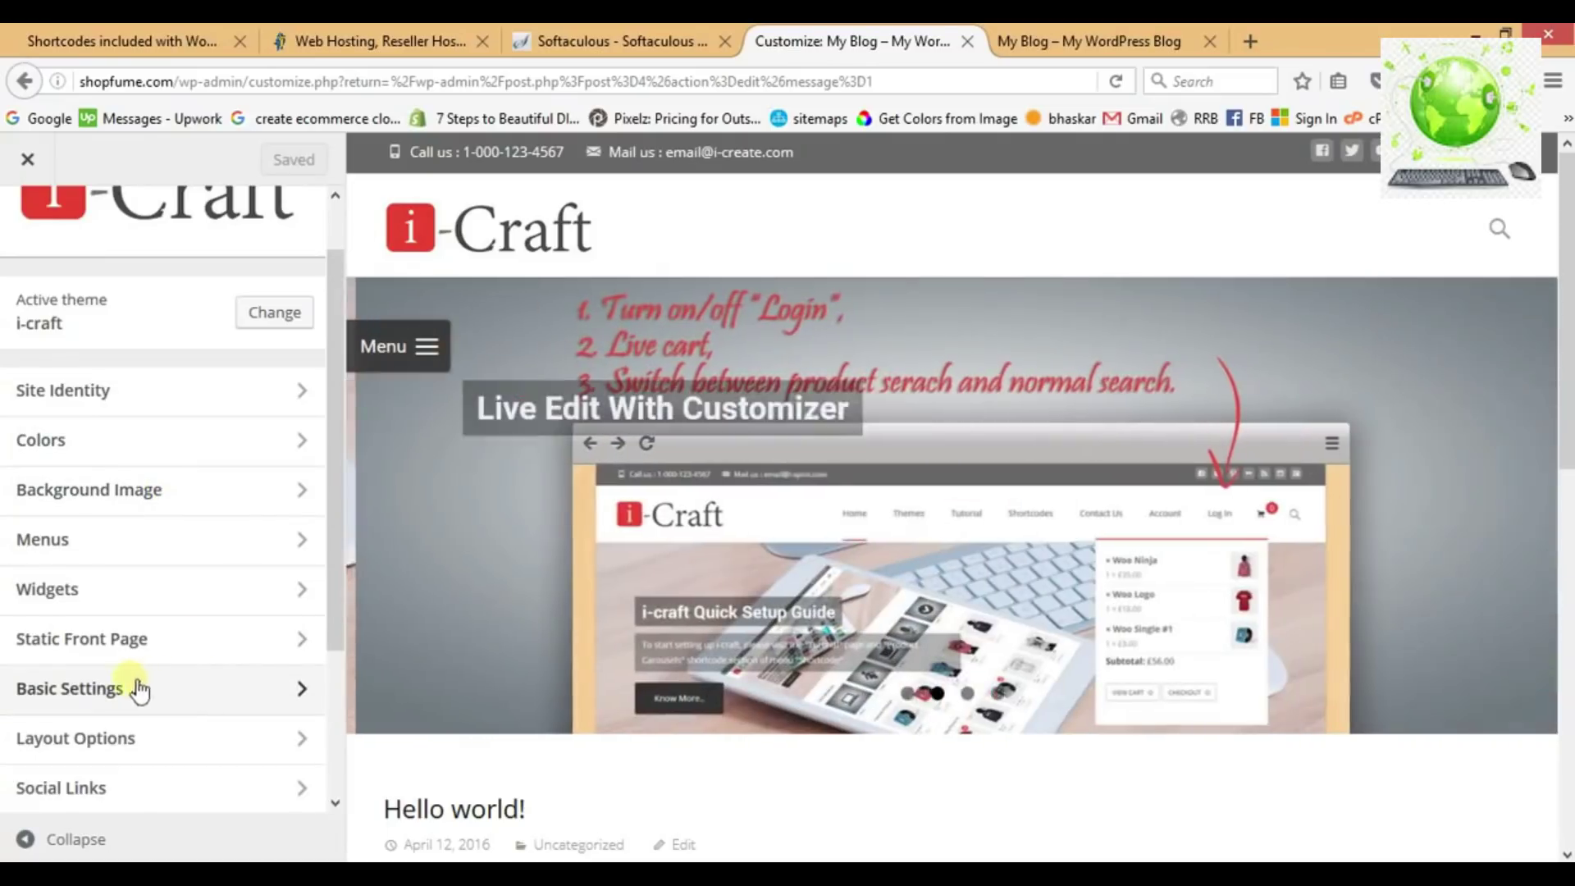
{"action": "left_click", "coordinate": [102, 694]}
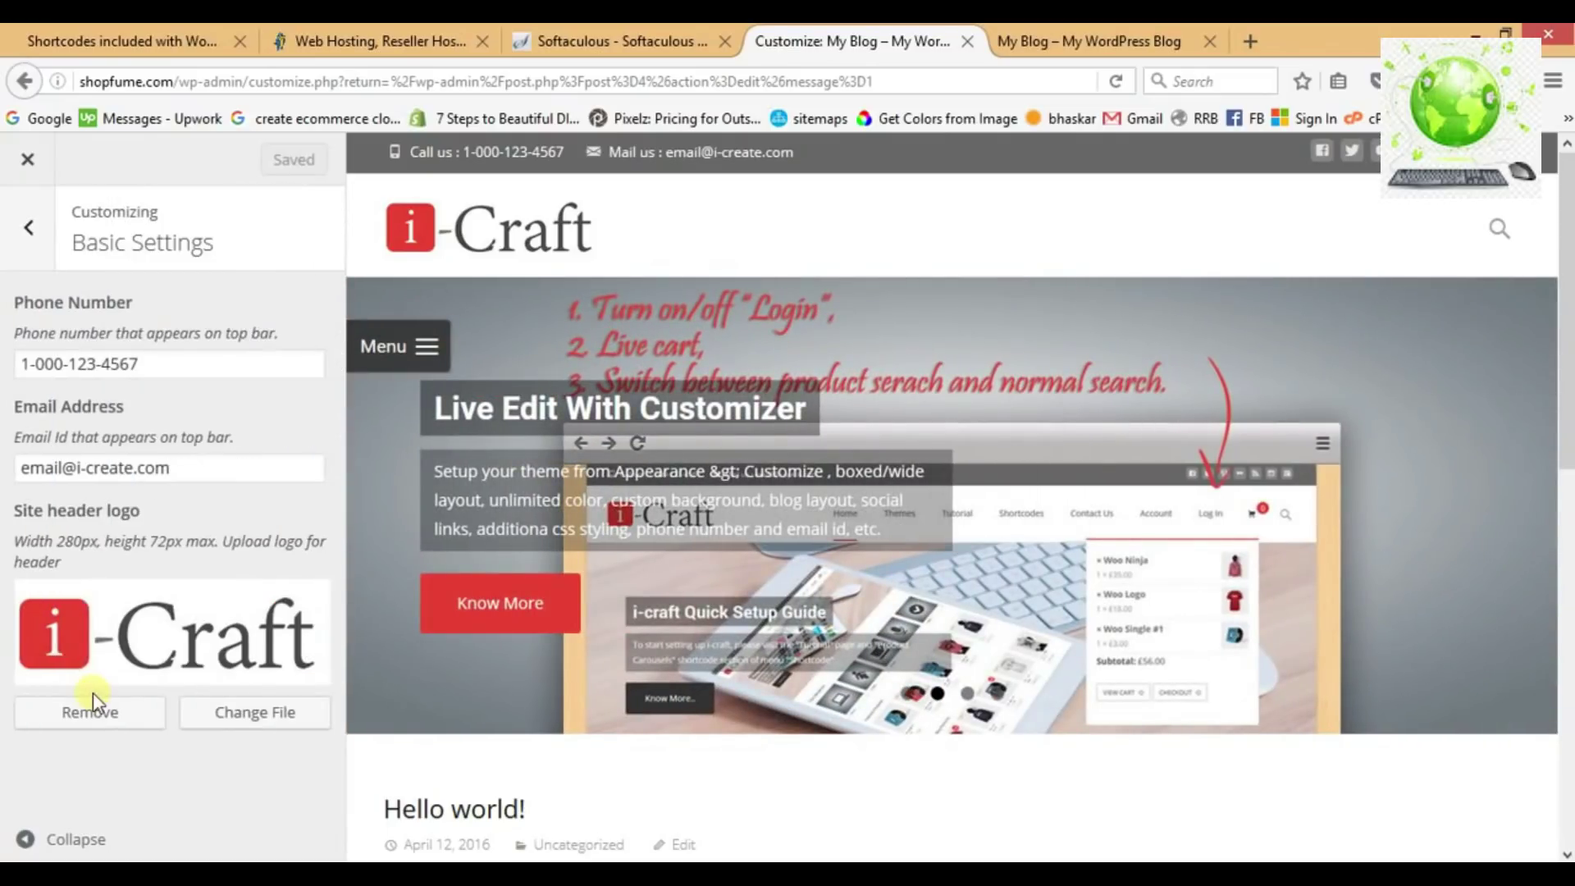
{"action": "left_click", "coordinate": [230, 714]}
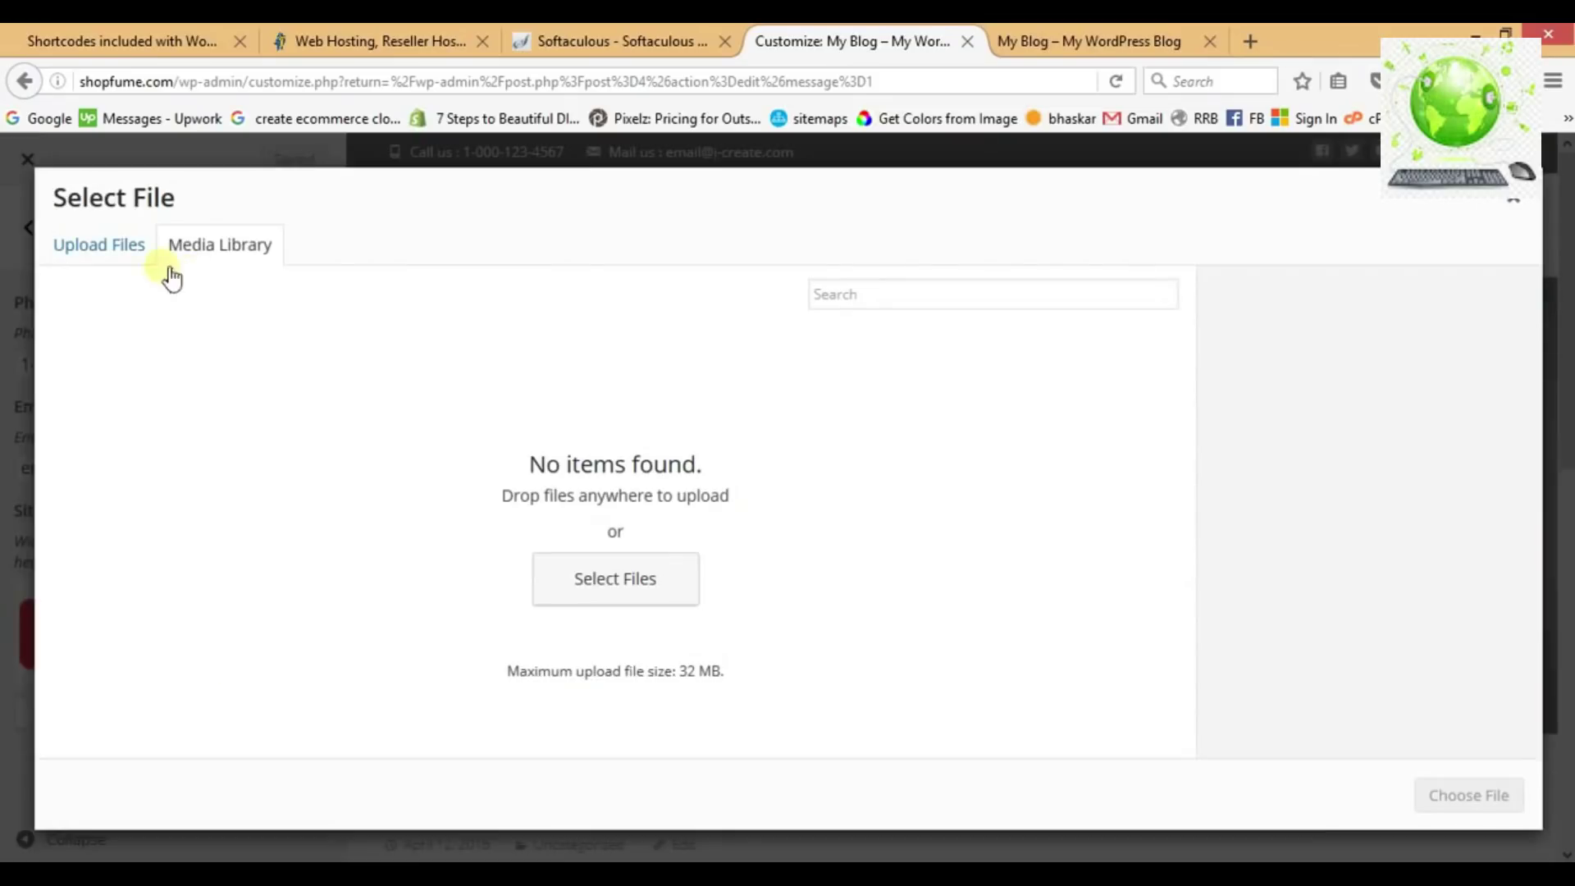
Upload igigu.jpg from the Desktop, set it as the site header logo, and Save & Publish.
{"action": "left_click", "coordinate": [116, 248]}
{"action": "left_click", "coordinate": [789, 535]}
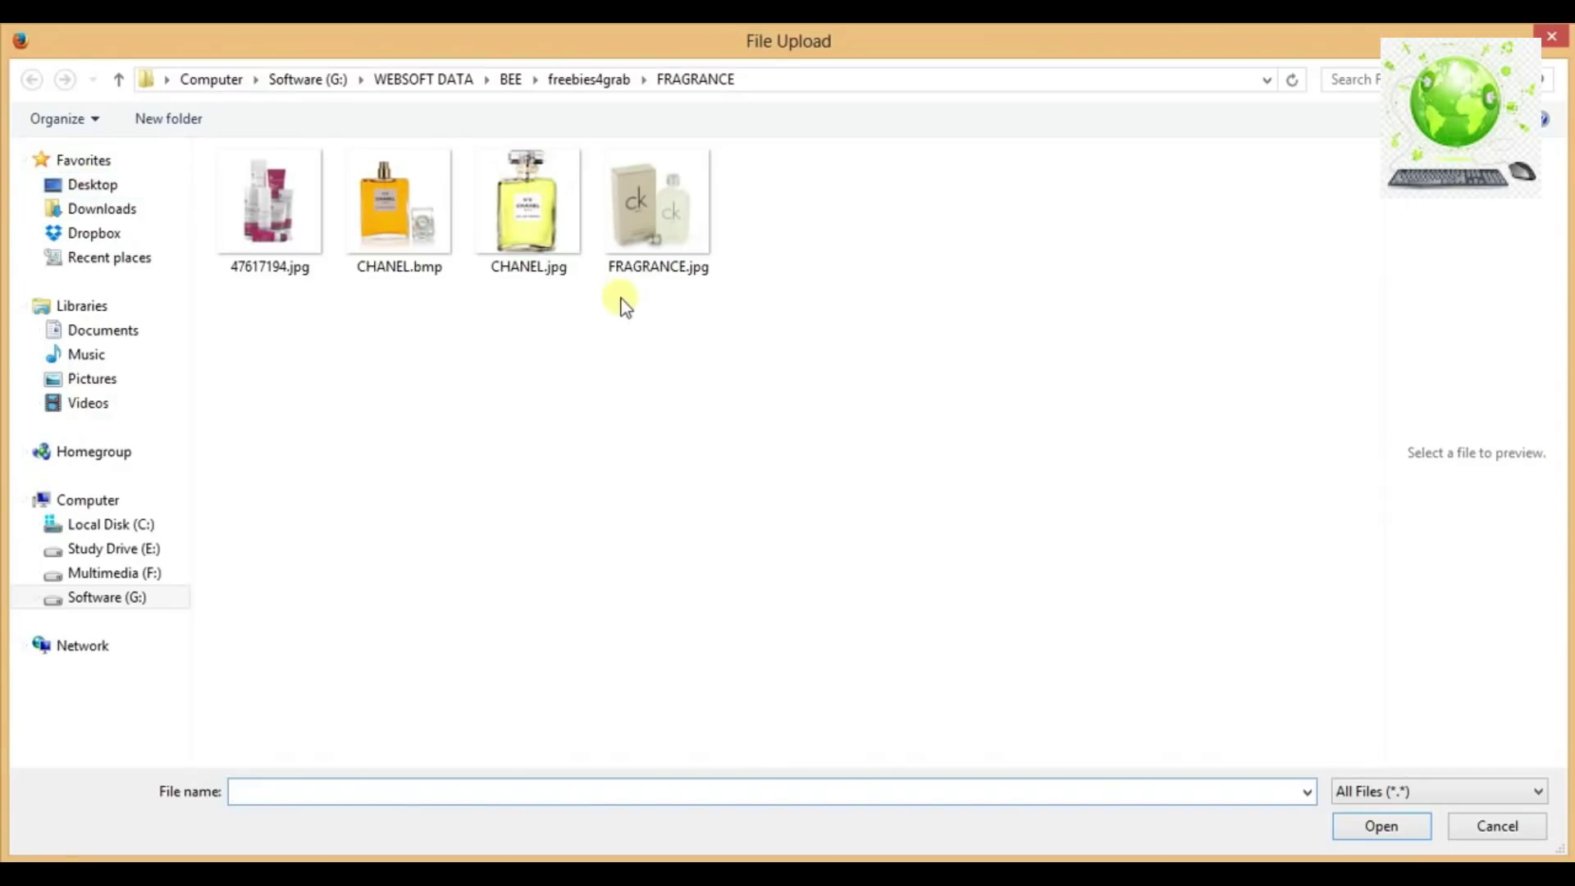
{"action": "left_click", "coordinate": [109, 185]}
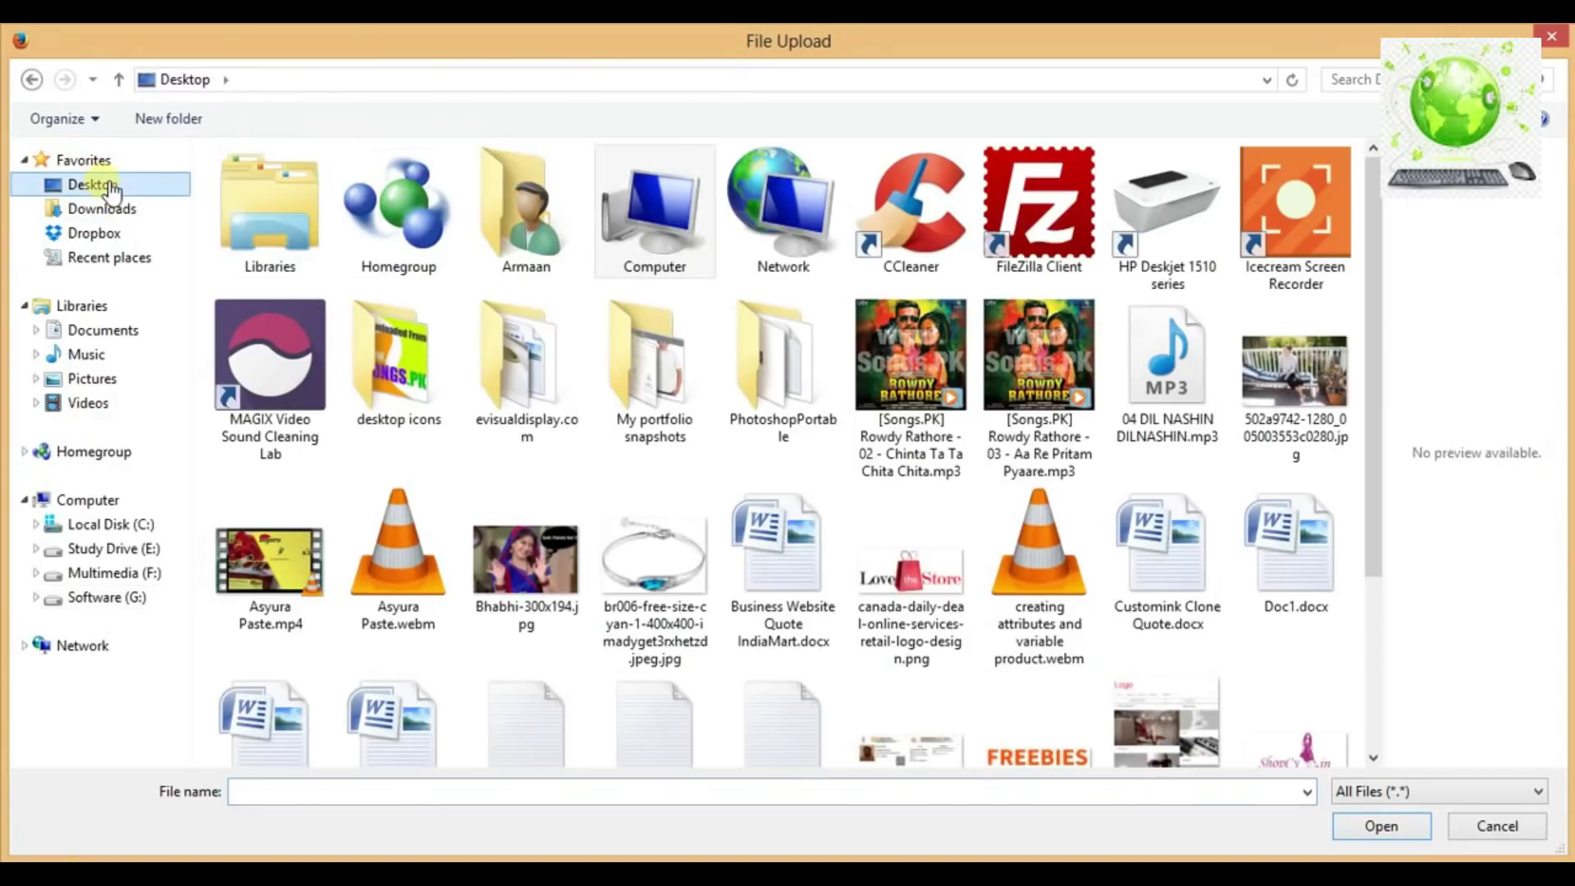
{"action": "left_click", "coordinate": [1040, 760]}
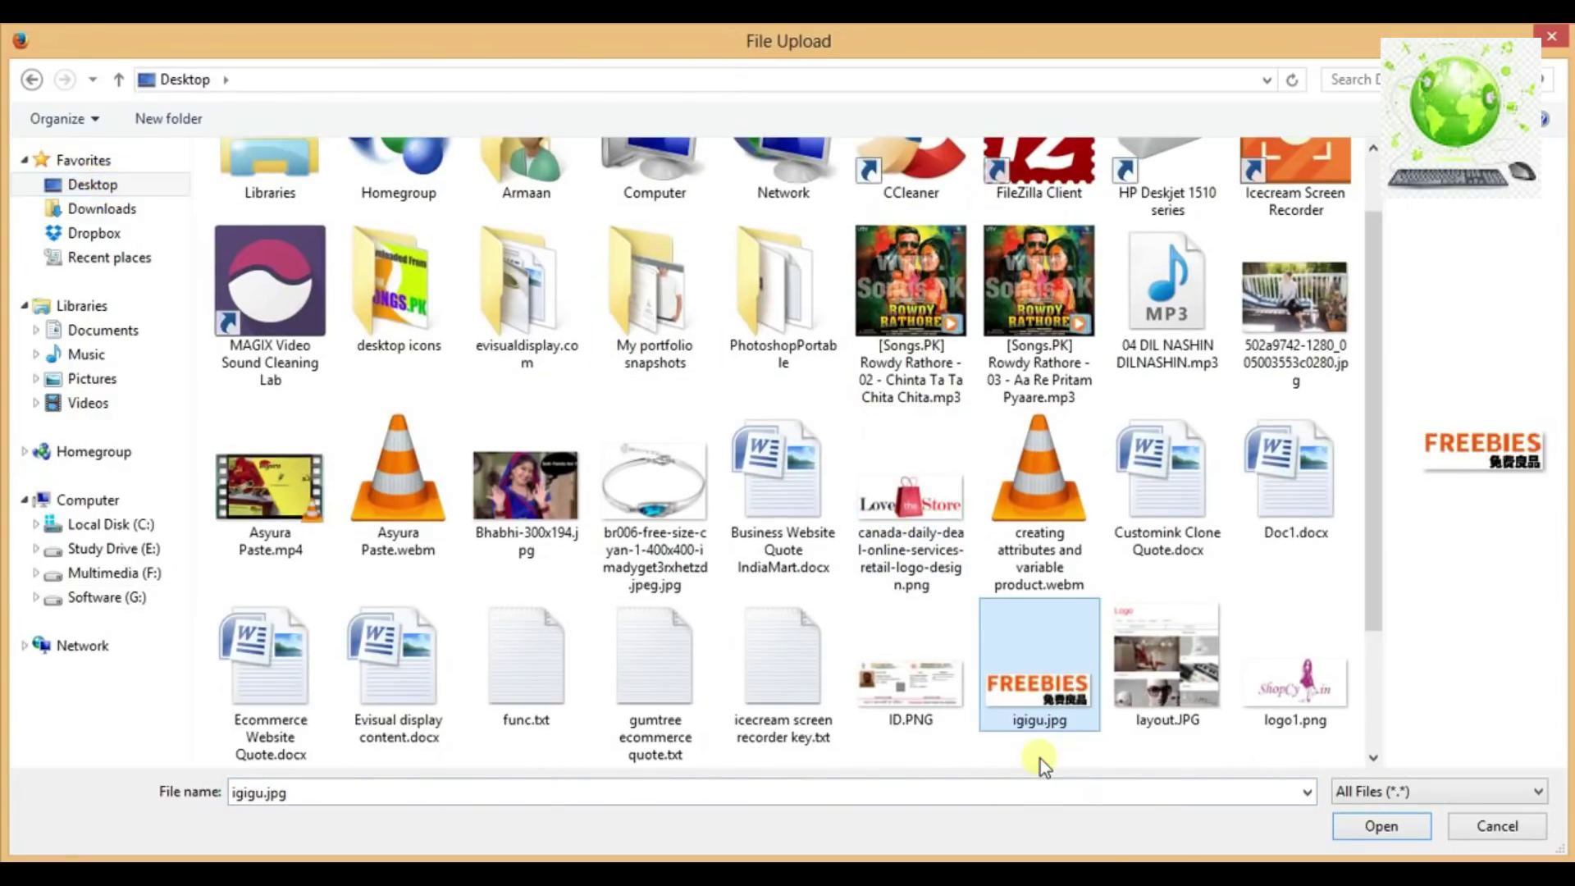
{"action": "left_click", "coordinate": [1395, 826]}
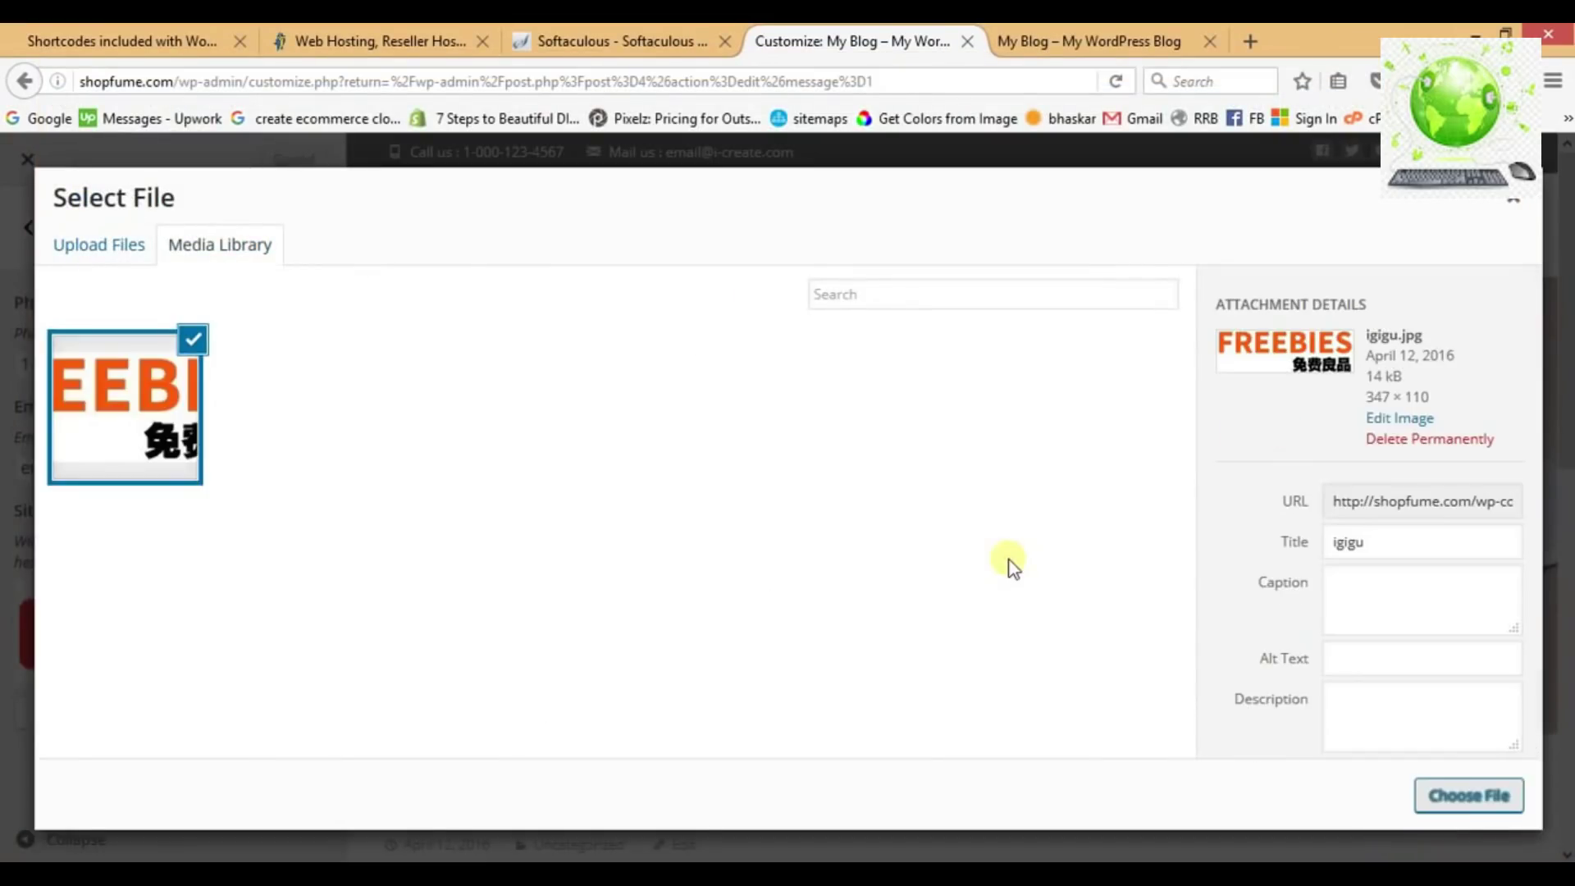
{"action": "left_click", "coordinate": [1479, 803]}
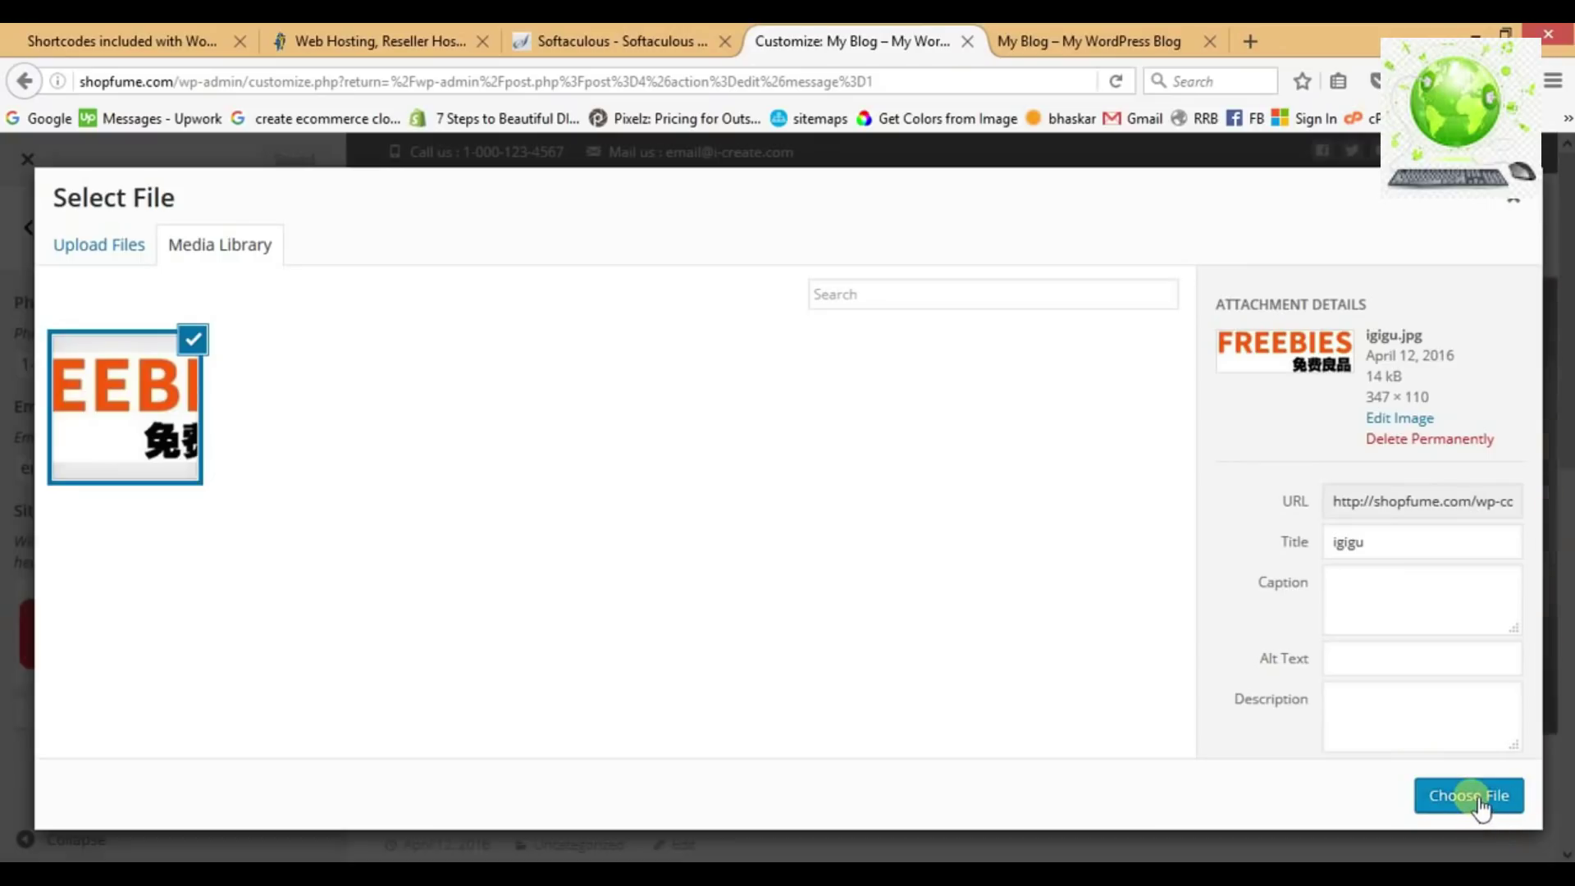
{"action": "left_click", "coordinate": [253, 162]}
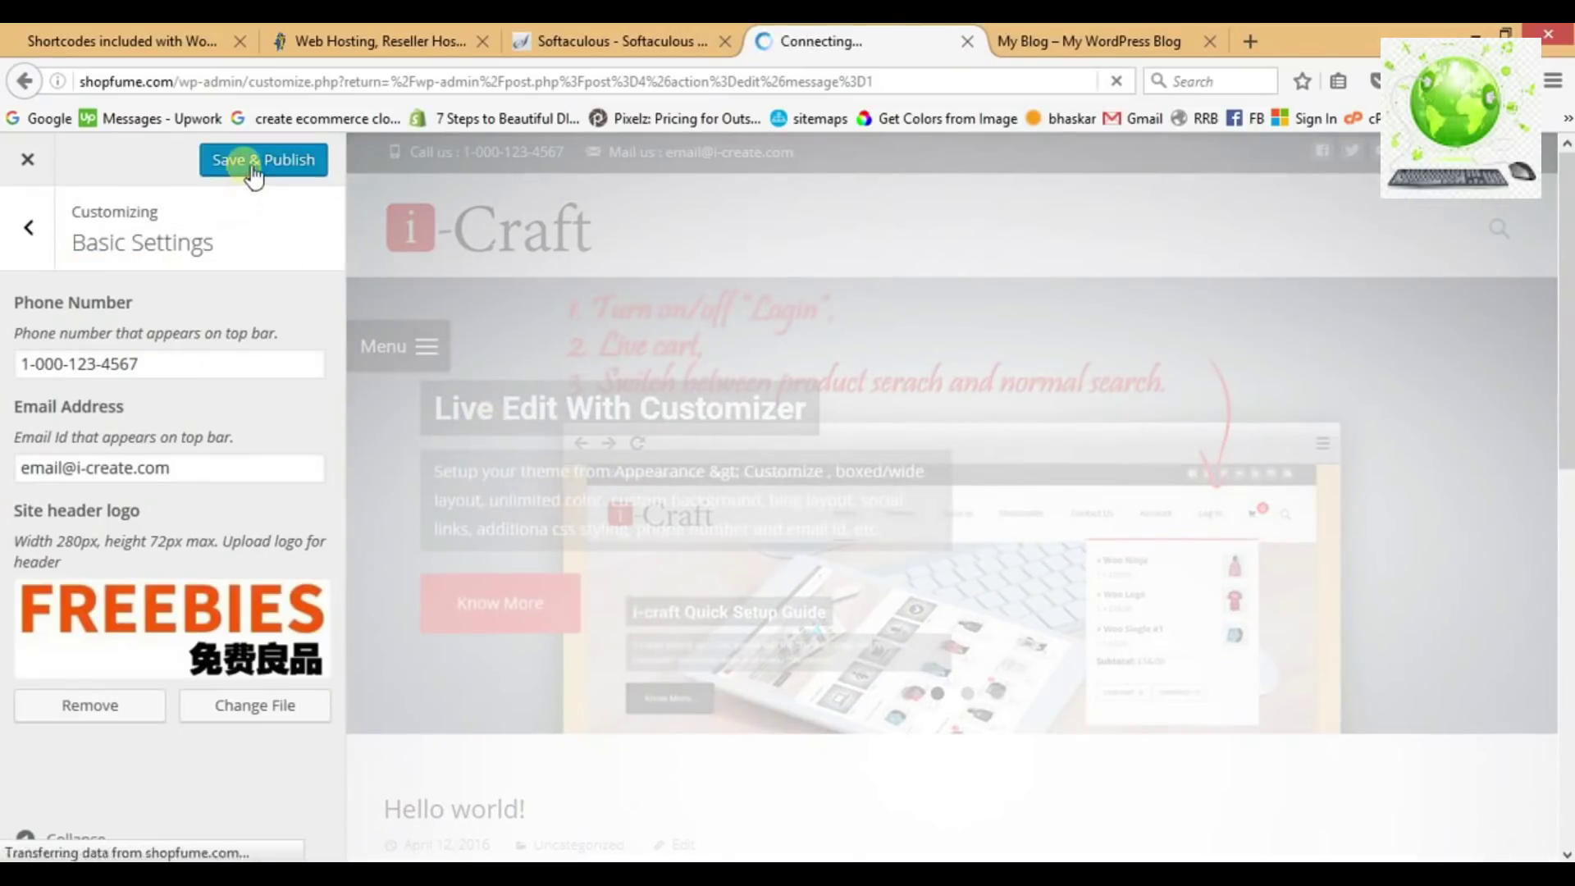
{"action": "left_click", "coordinate": [1067, 41]}
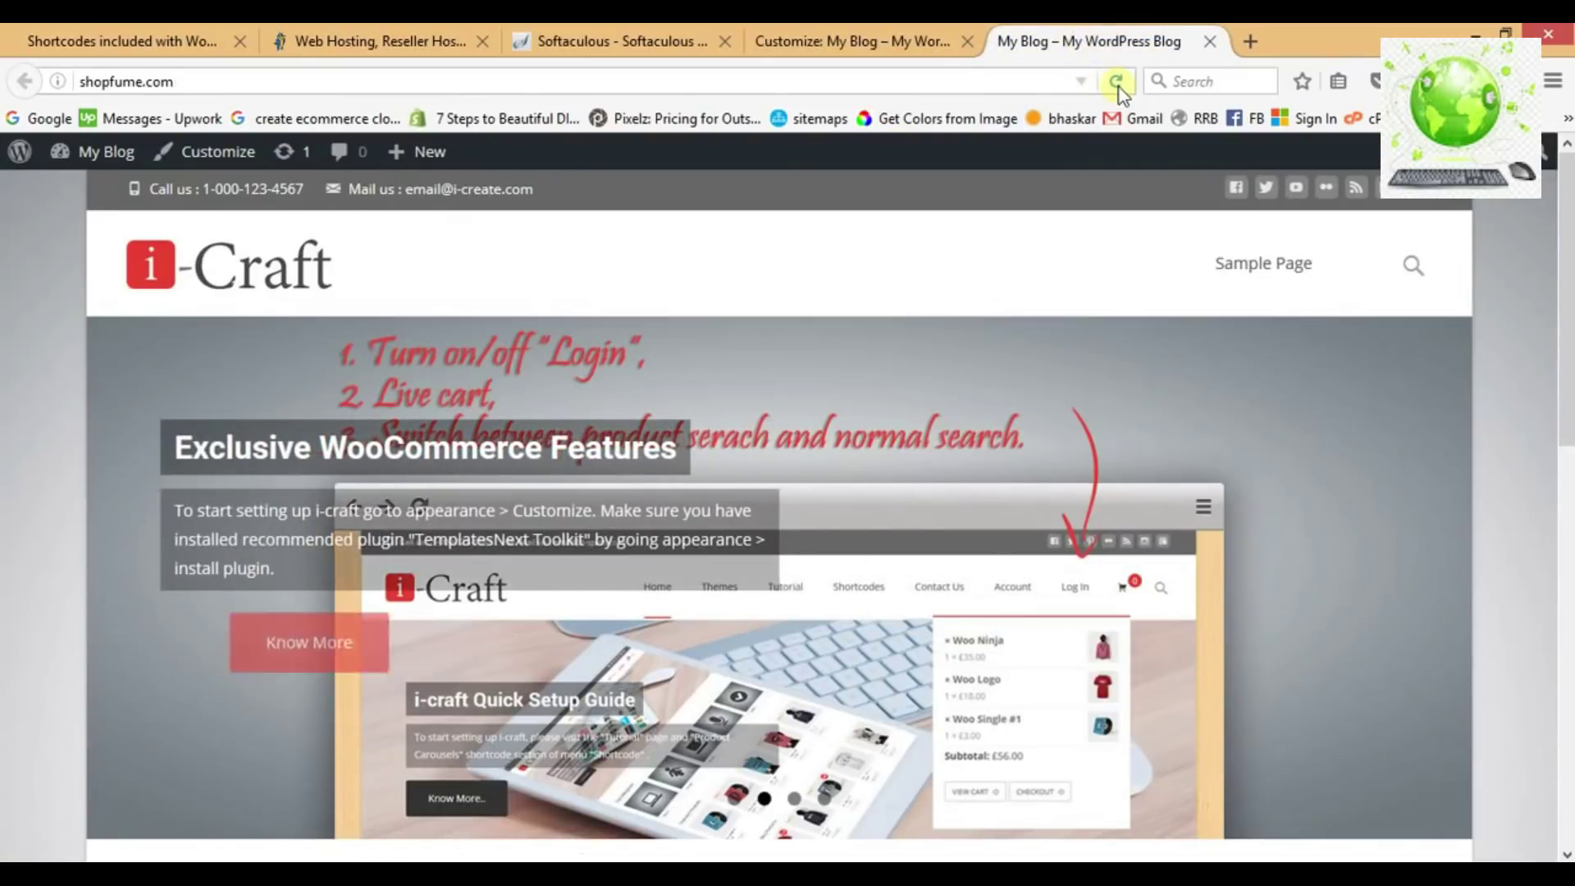
{"action": "left_click", "coordinate": [1116, 82]}
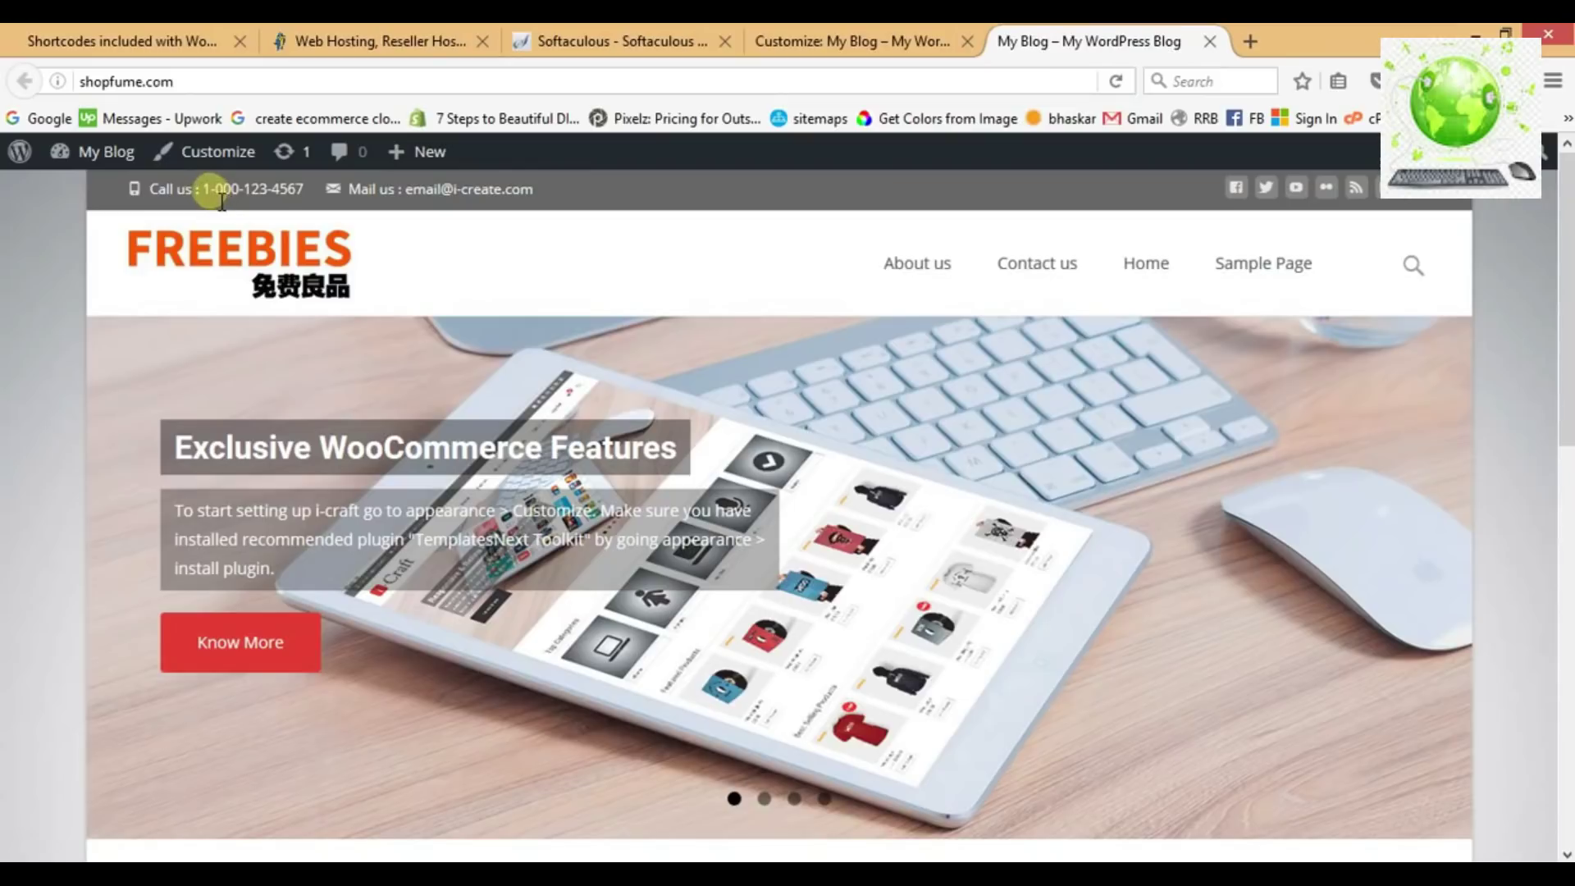
{"action": "left_click_drag", "start_coordinate": [215, 199], "coordinate": [305, 194]}
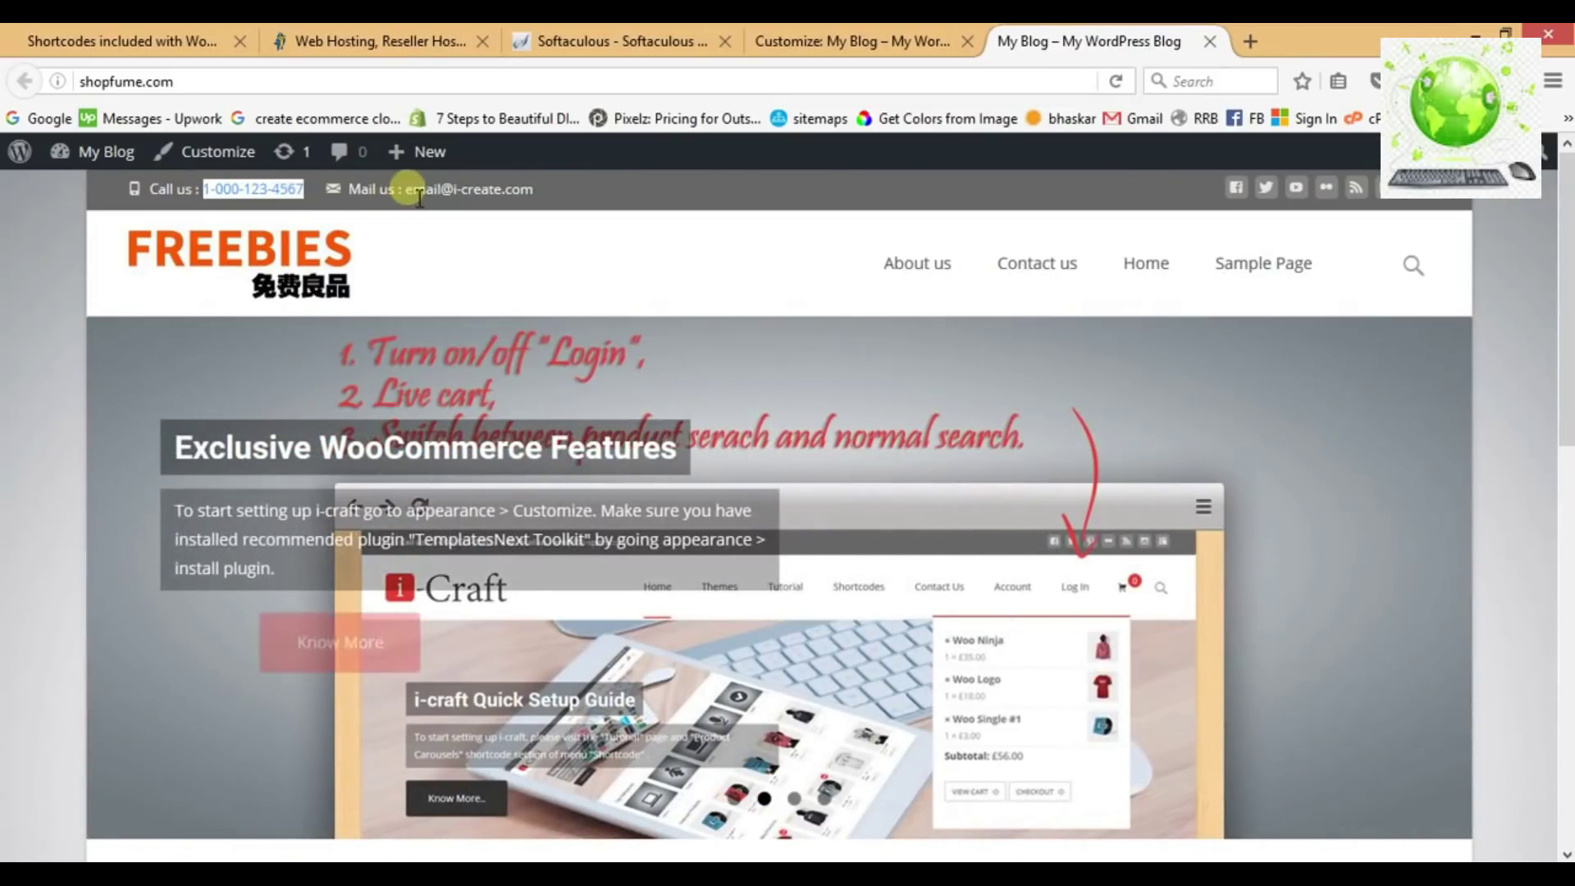
{"action": "left_click_drag", "start_coordinate": [405, 190], "coordinate": [517, 197]}
Update the top-bar phone number and contact email in Basic Settings and Save & Publish.
{"action": "left_click", "coordinate": [759, 41]}
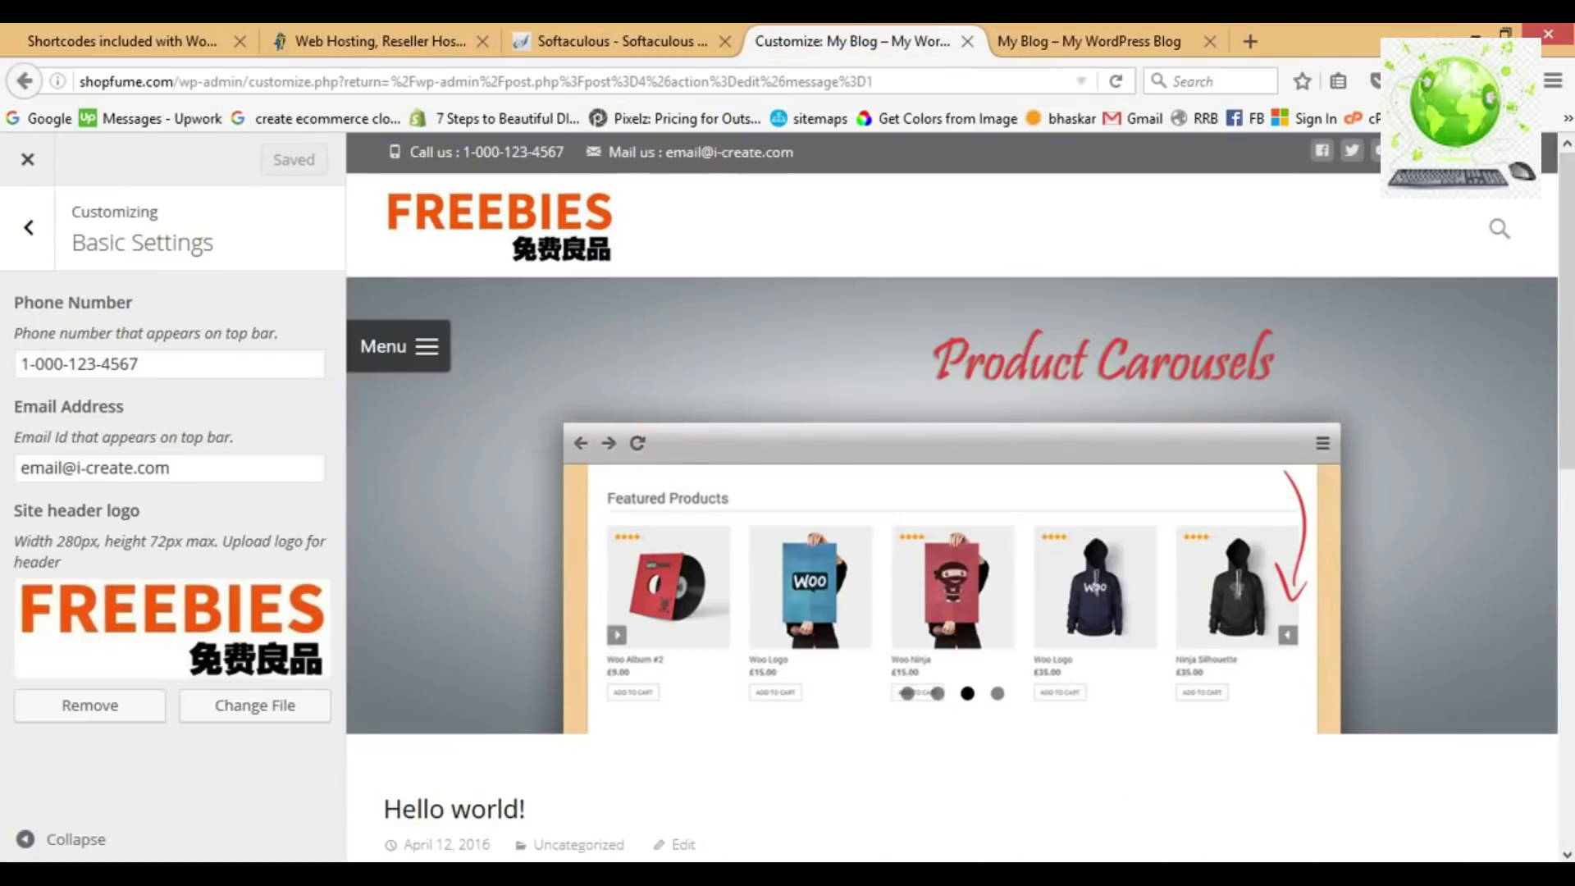
{"action": "left_click", "coordinate": [171, 375]}
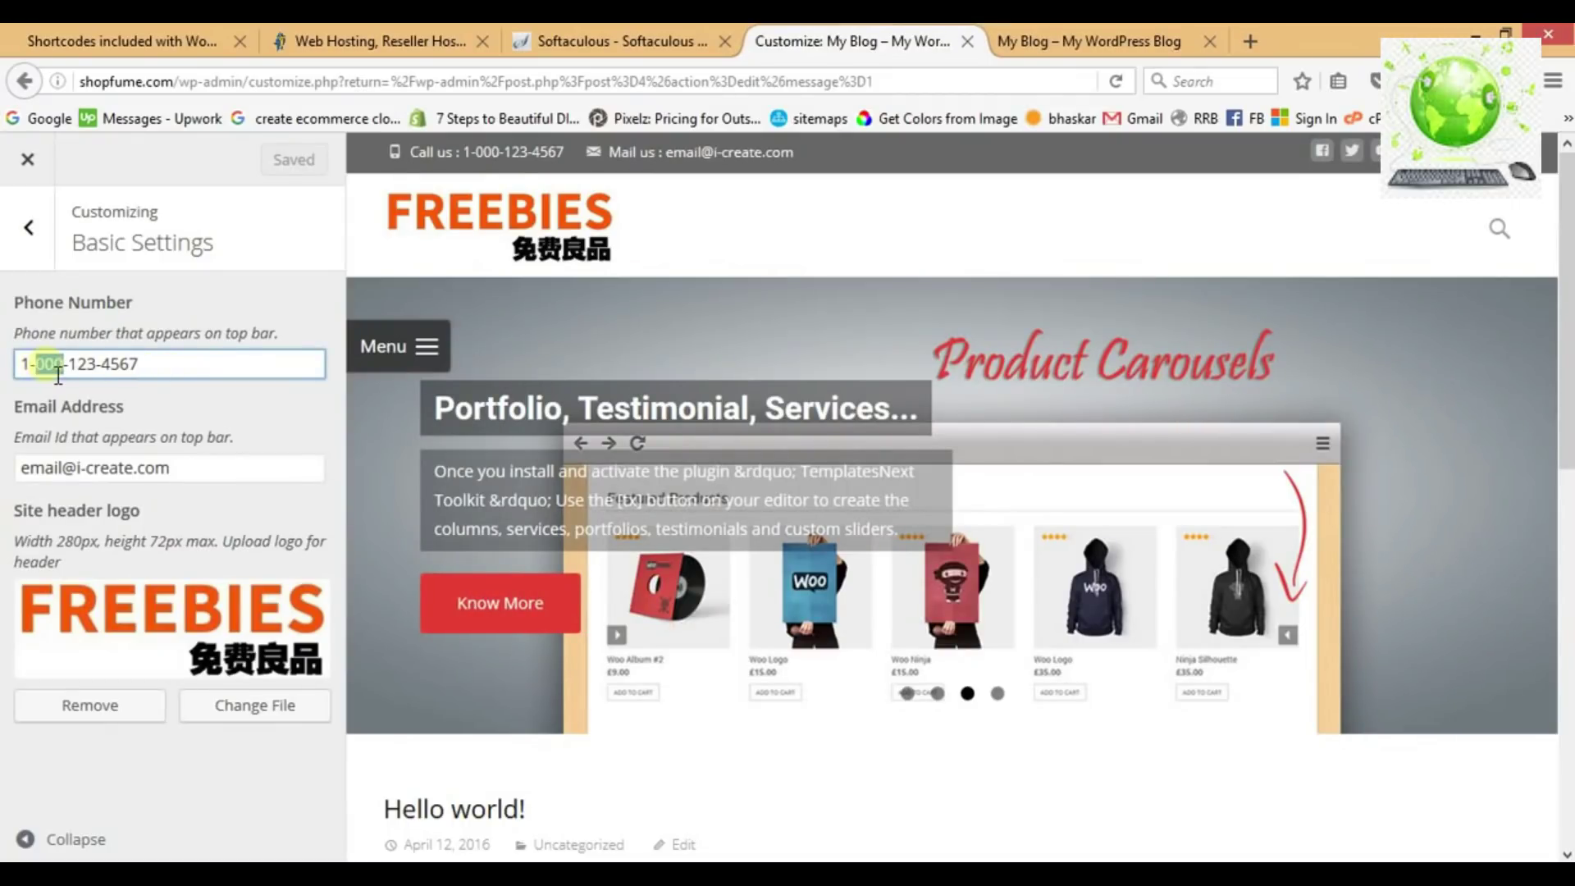
{"action": "type", "text": "34"}
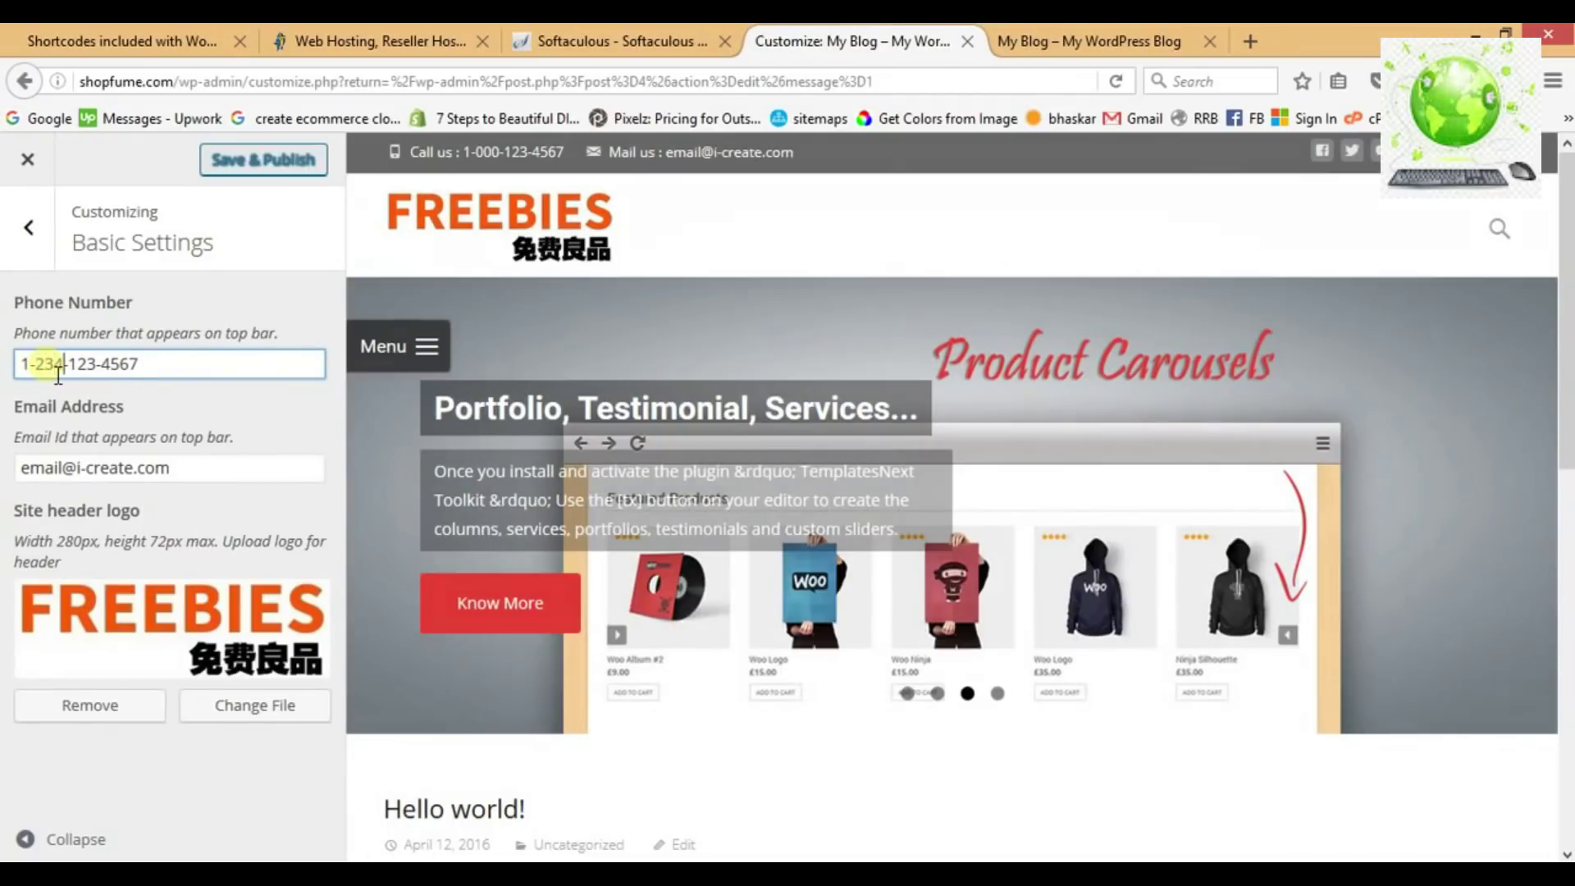
{"action": "key", "text": "Delete"}
{"action": "key", "text": "Delete"}
{"action": "key", "text": "Delete"}
{"action": "type", "text": "567"}
{"action": "key", "text": "Right"}
{"action": "key", "text": "Delete"}
{"action": "key", "text": "Delete"}
{"action": "key", "text": "Delete"}
{"action": "key", "text": "Delete"}
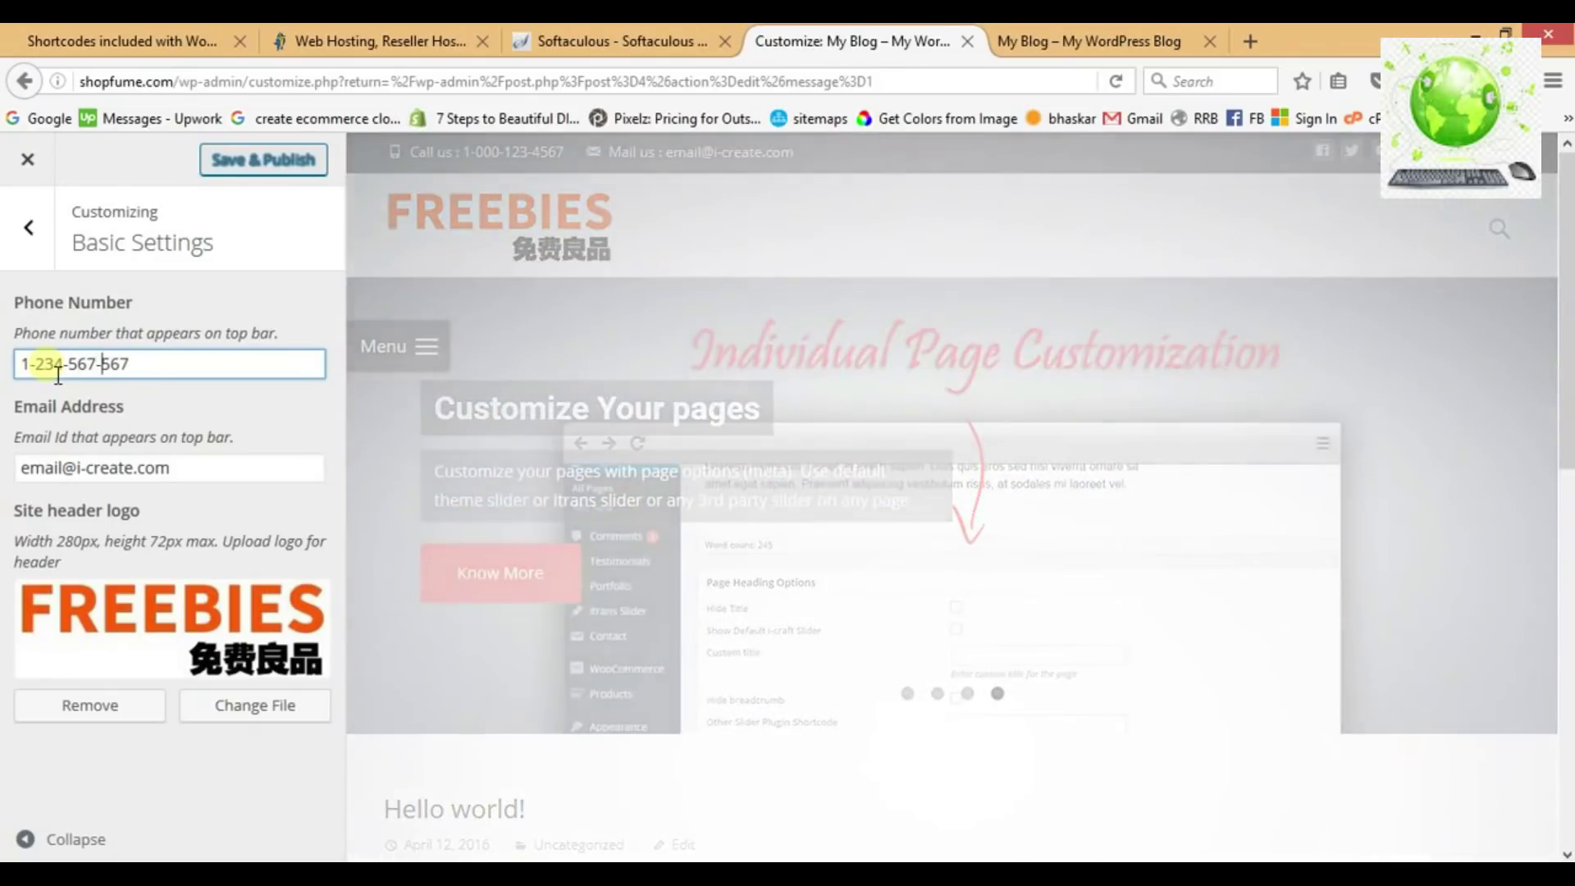
{"action": "type", "text": "890"}
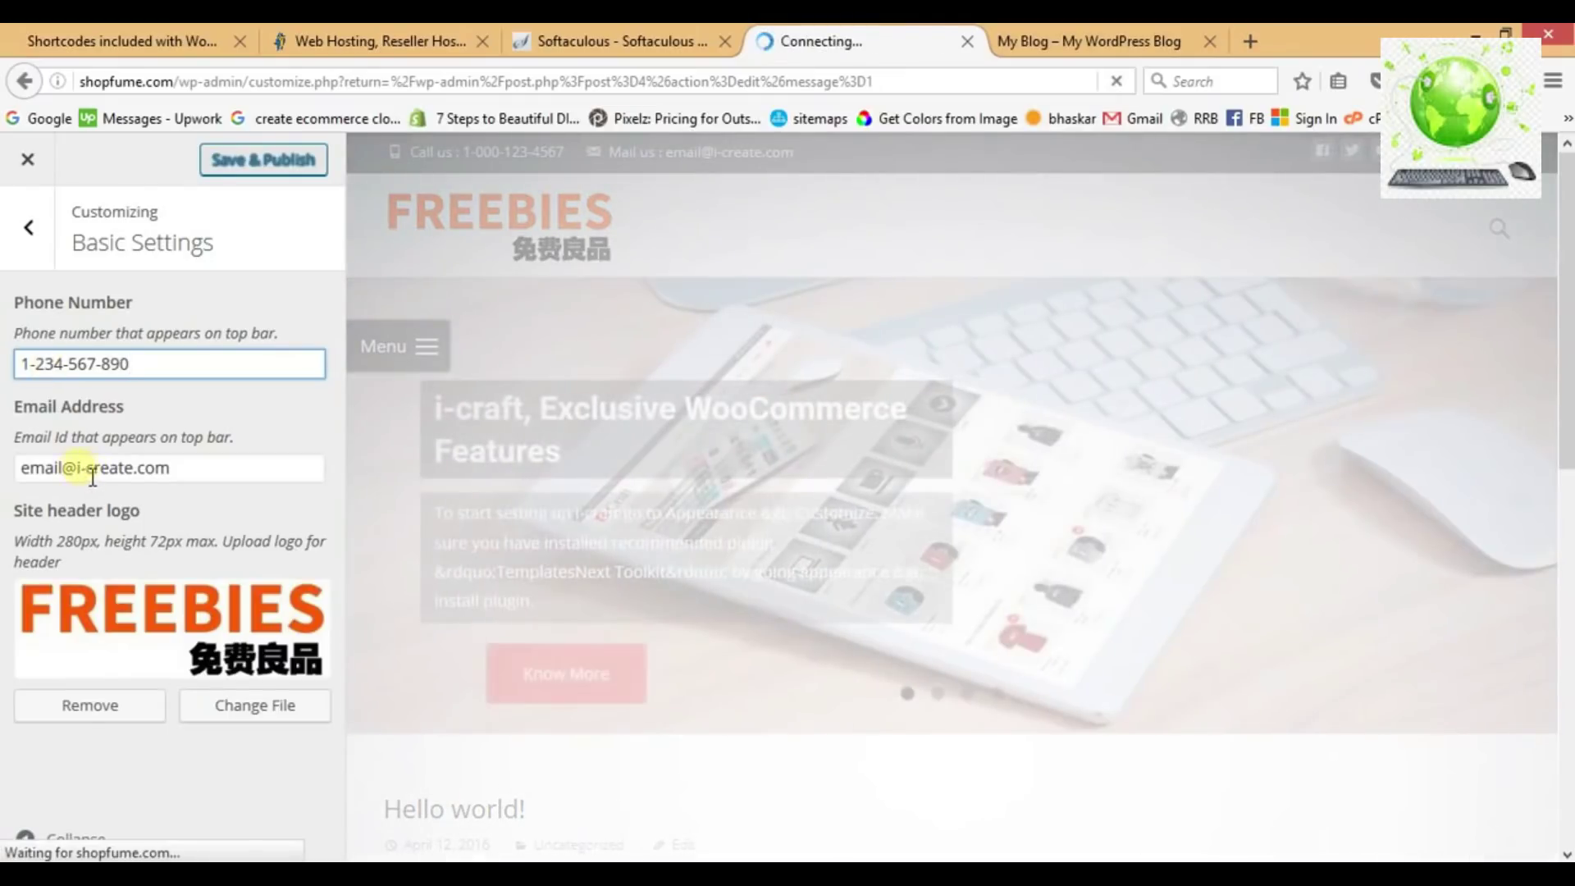
{"action": "left_click_drag", "start_coordinate": [78, 469], "coordinate": [133, 469]}
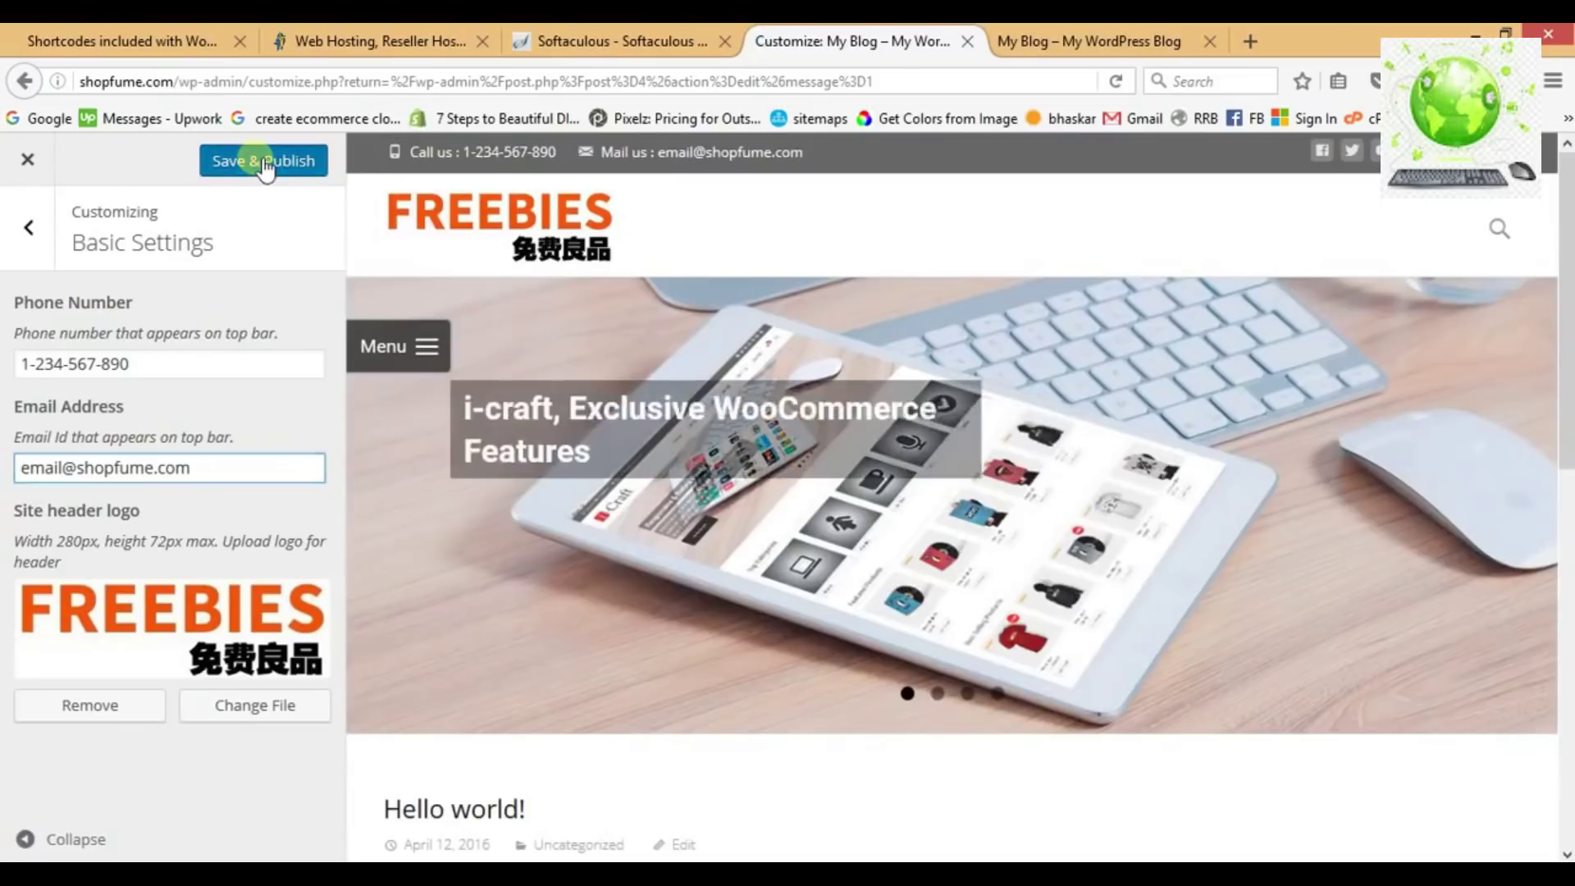
{"action": "left_click", "coordinate": [263, 163]}
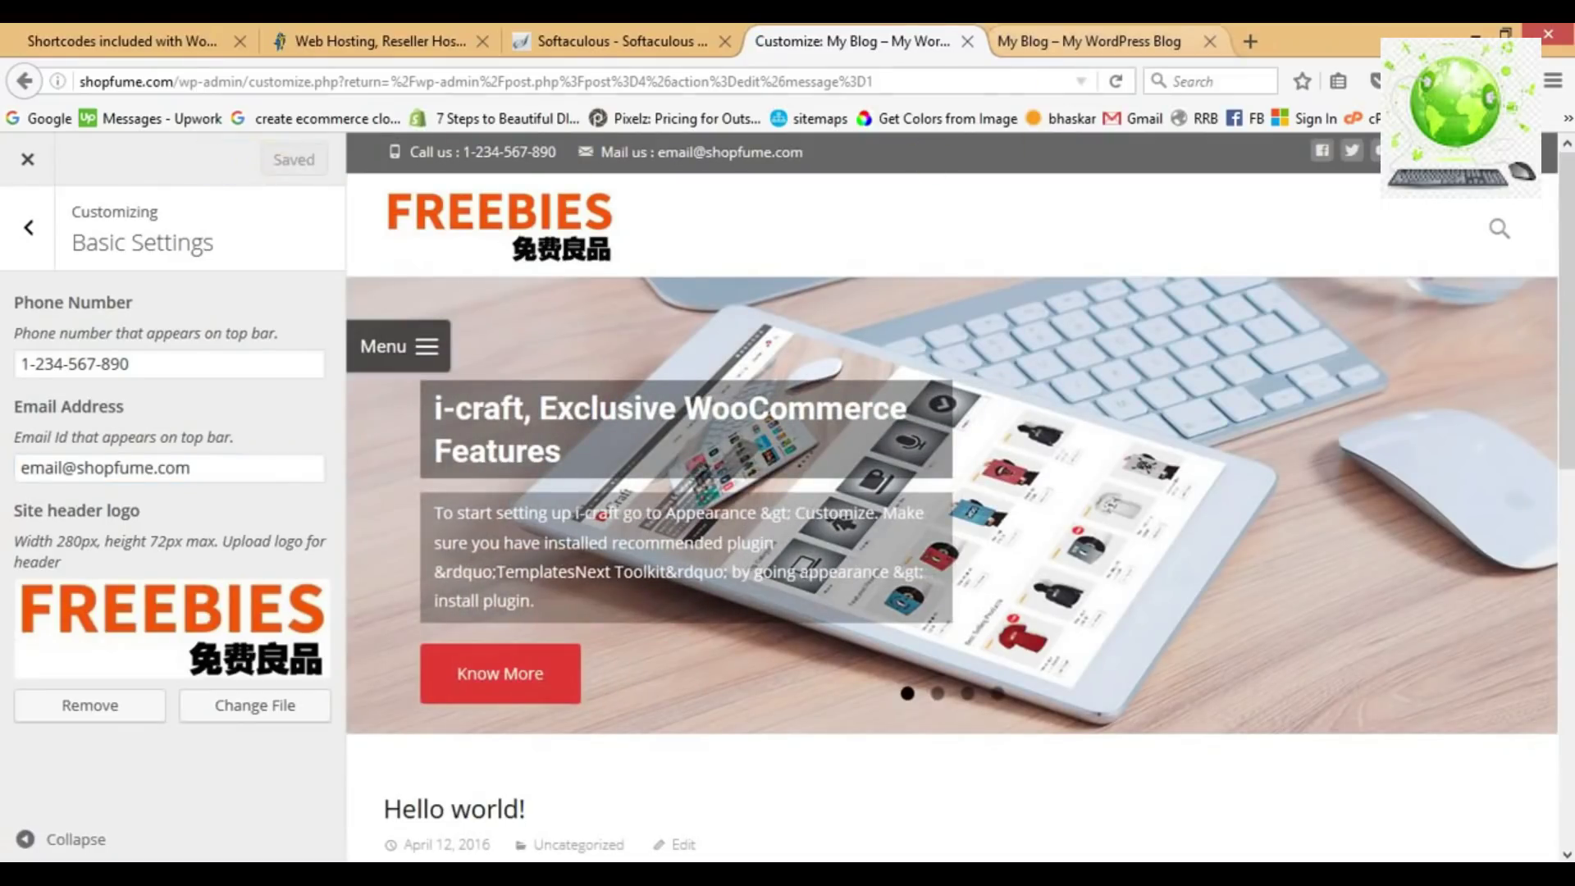
Reload the live site to check the contact details, then return to the customizer's section list.
{"action": "left_click", "coordinate": [1089, 41]}
{"action": "left_click", "coordinate": [1116, 81]}
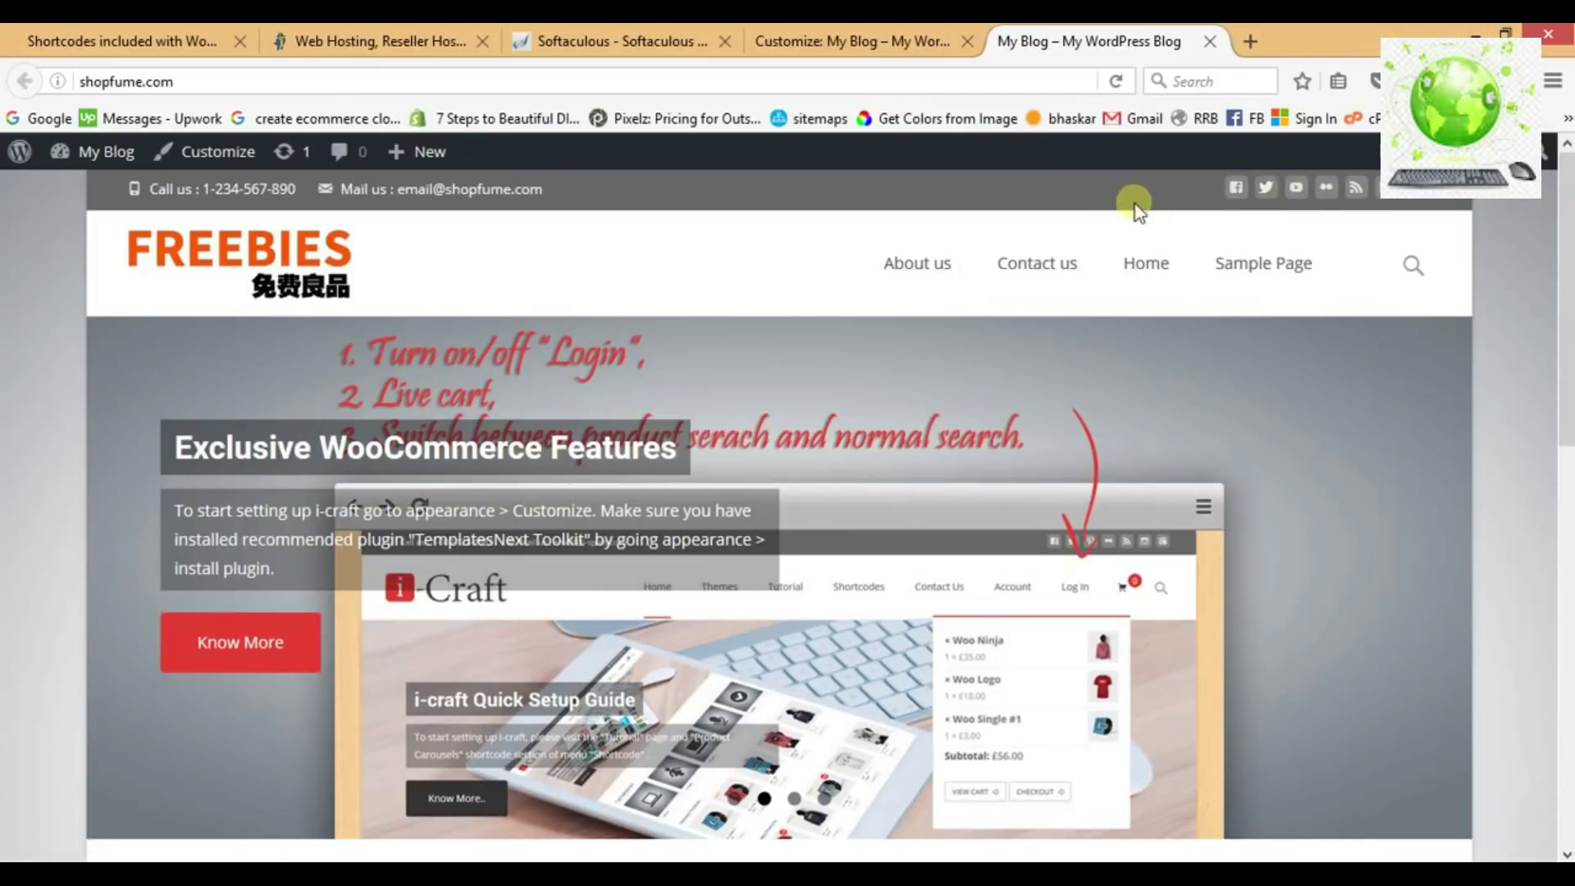
{"action": "left_click", "coordinate": [853, 41]}
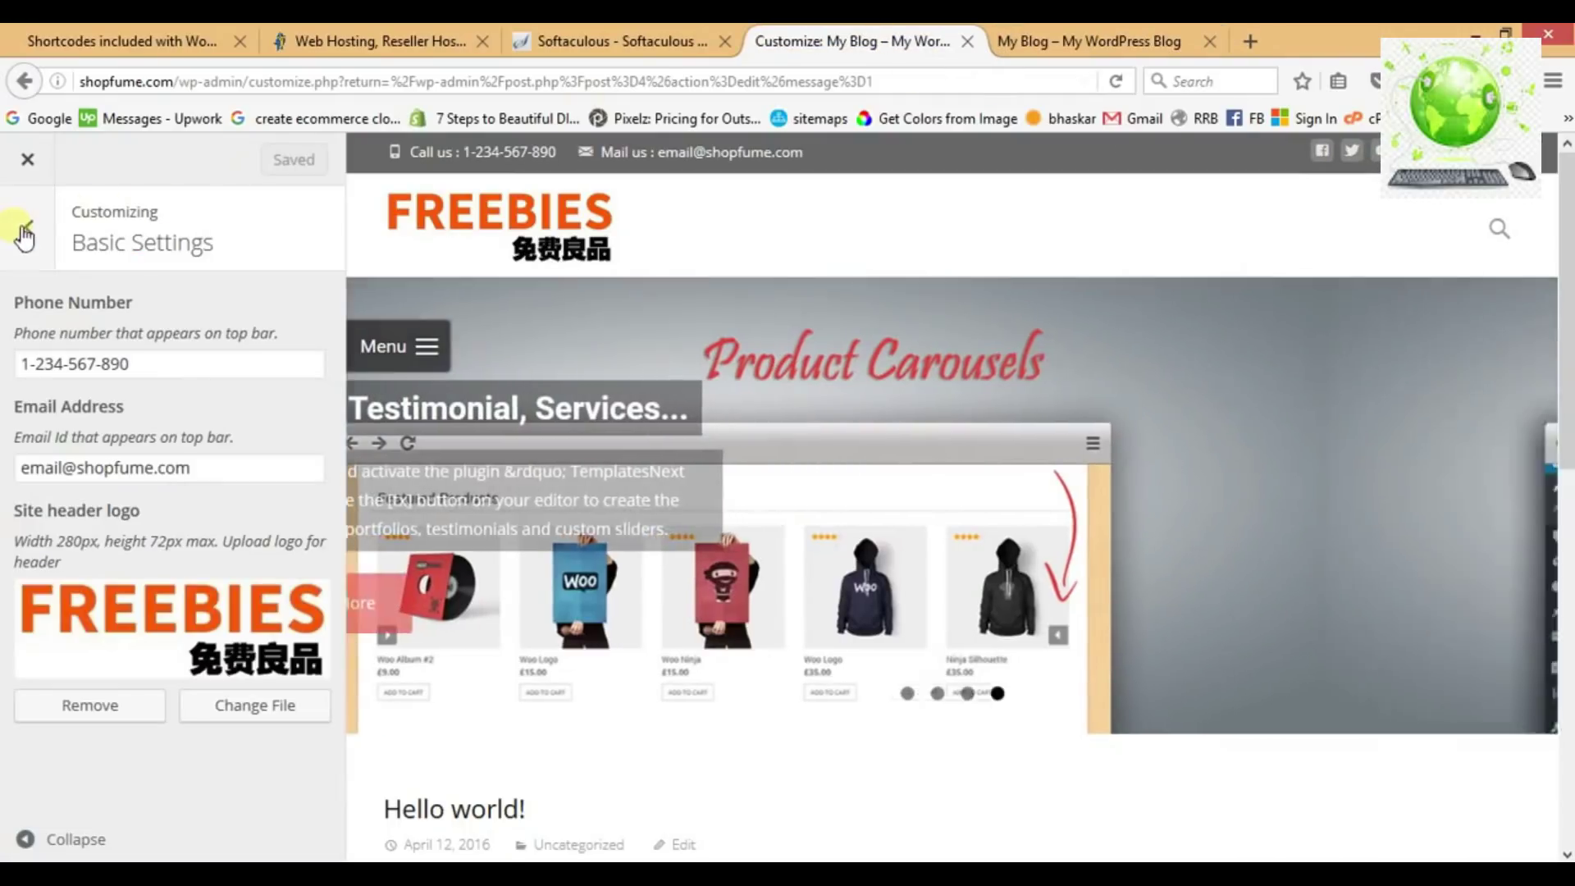
{"action": "left_click", "coordinate": [28, 228]}
{"action": "scroll", "coordinate": [146, 584], "scroll_direction": "down", "scroll_amount": 2}
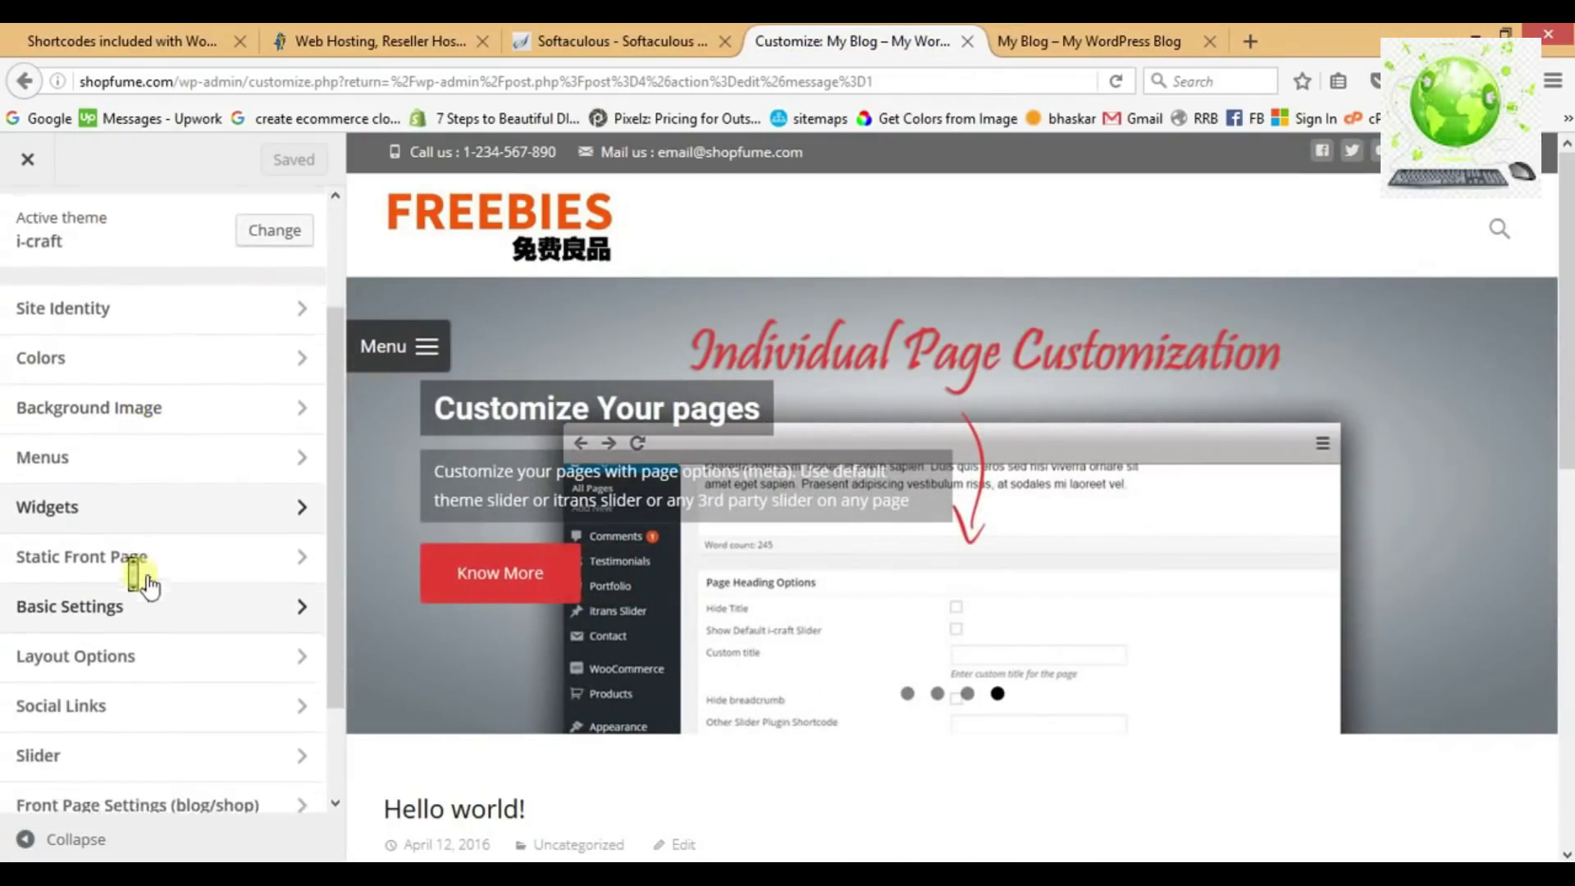
In Social Links, set the Facebook, Twitter and Flickr links to facebook.com, twitter.com and flickr.com.
{"action": "left_click", "coordinate": [130, 699]}
{"action": "double_click", "coordinate": [116, 435]}
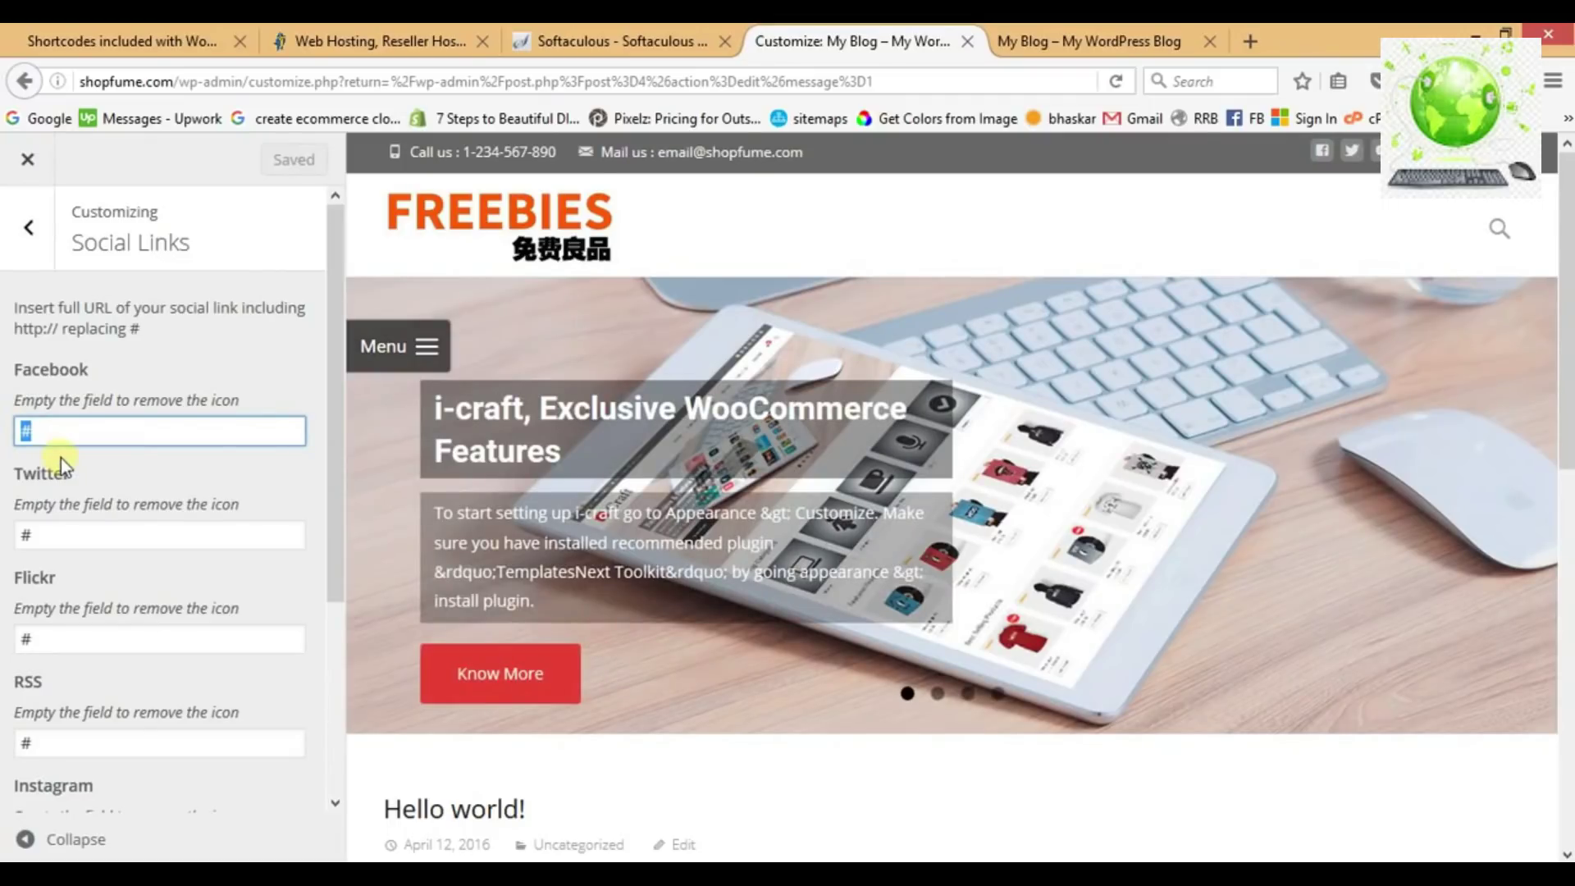
{"action": "type", "text": "facebookk"}
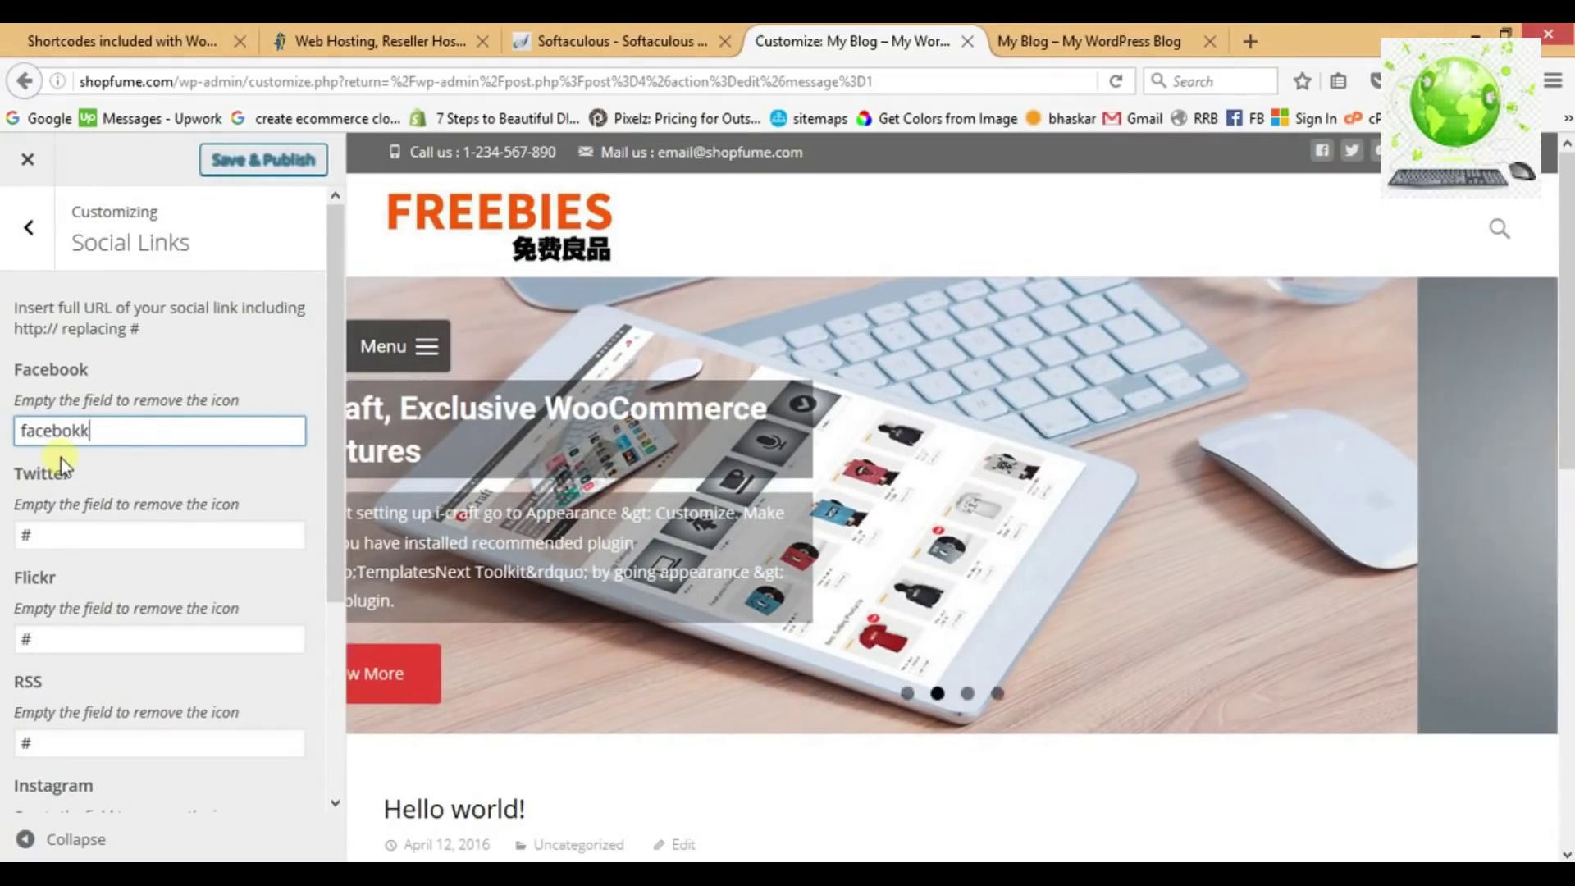
{"action": "key", "text": "BackSpace"}
{"action": "type", "text": "ok.com"}
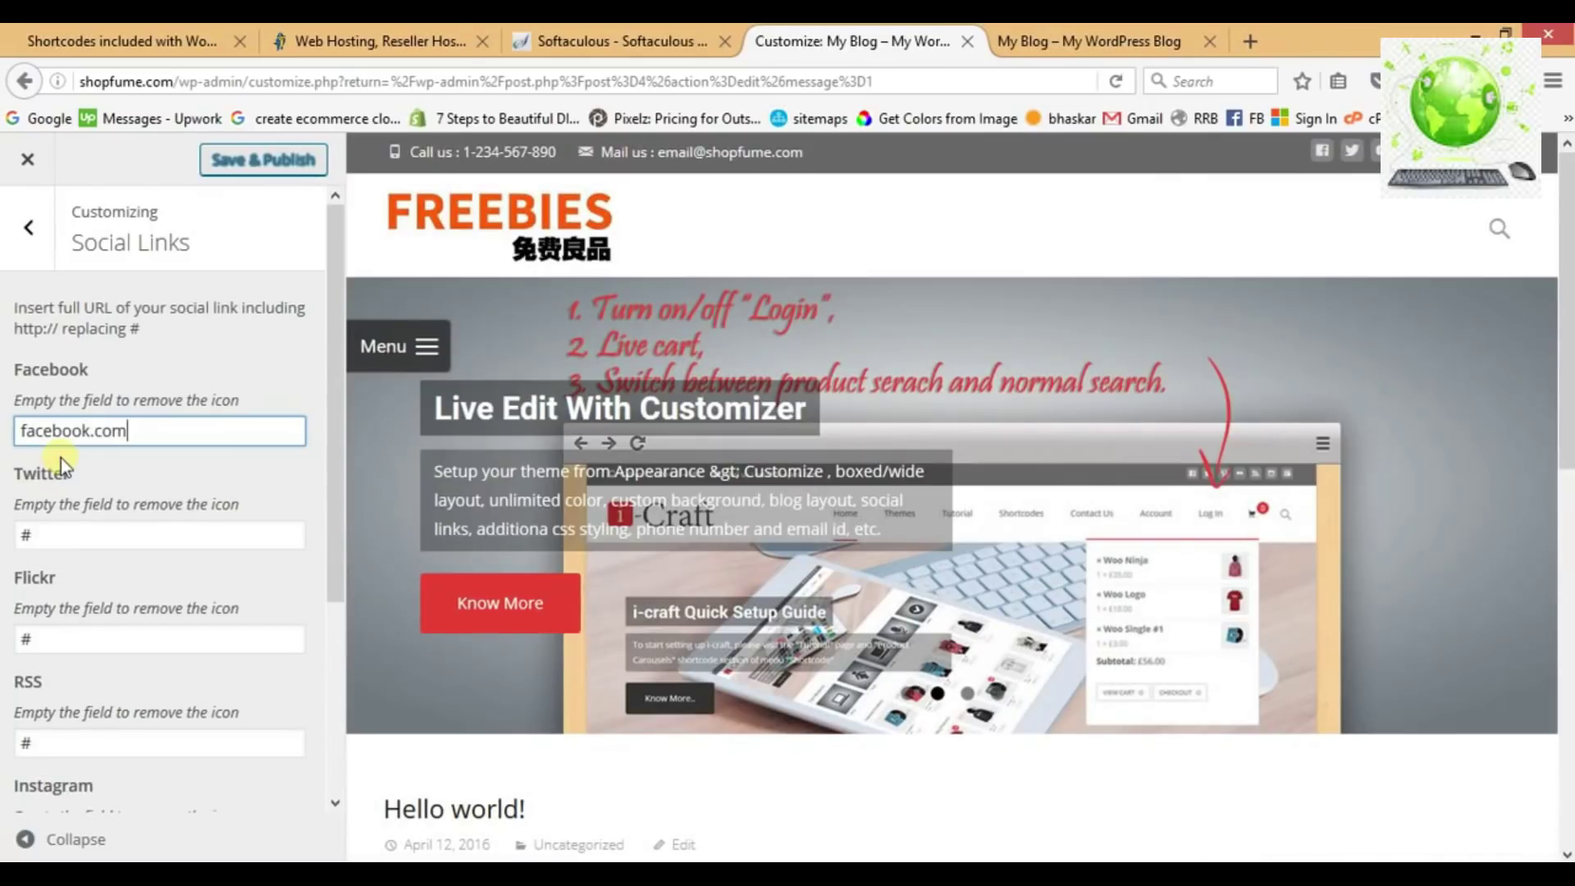
{"action": "left_click", "coordinate": [72, 542]}
{"action": "key", "text": "BackSpace"}
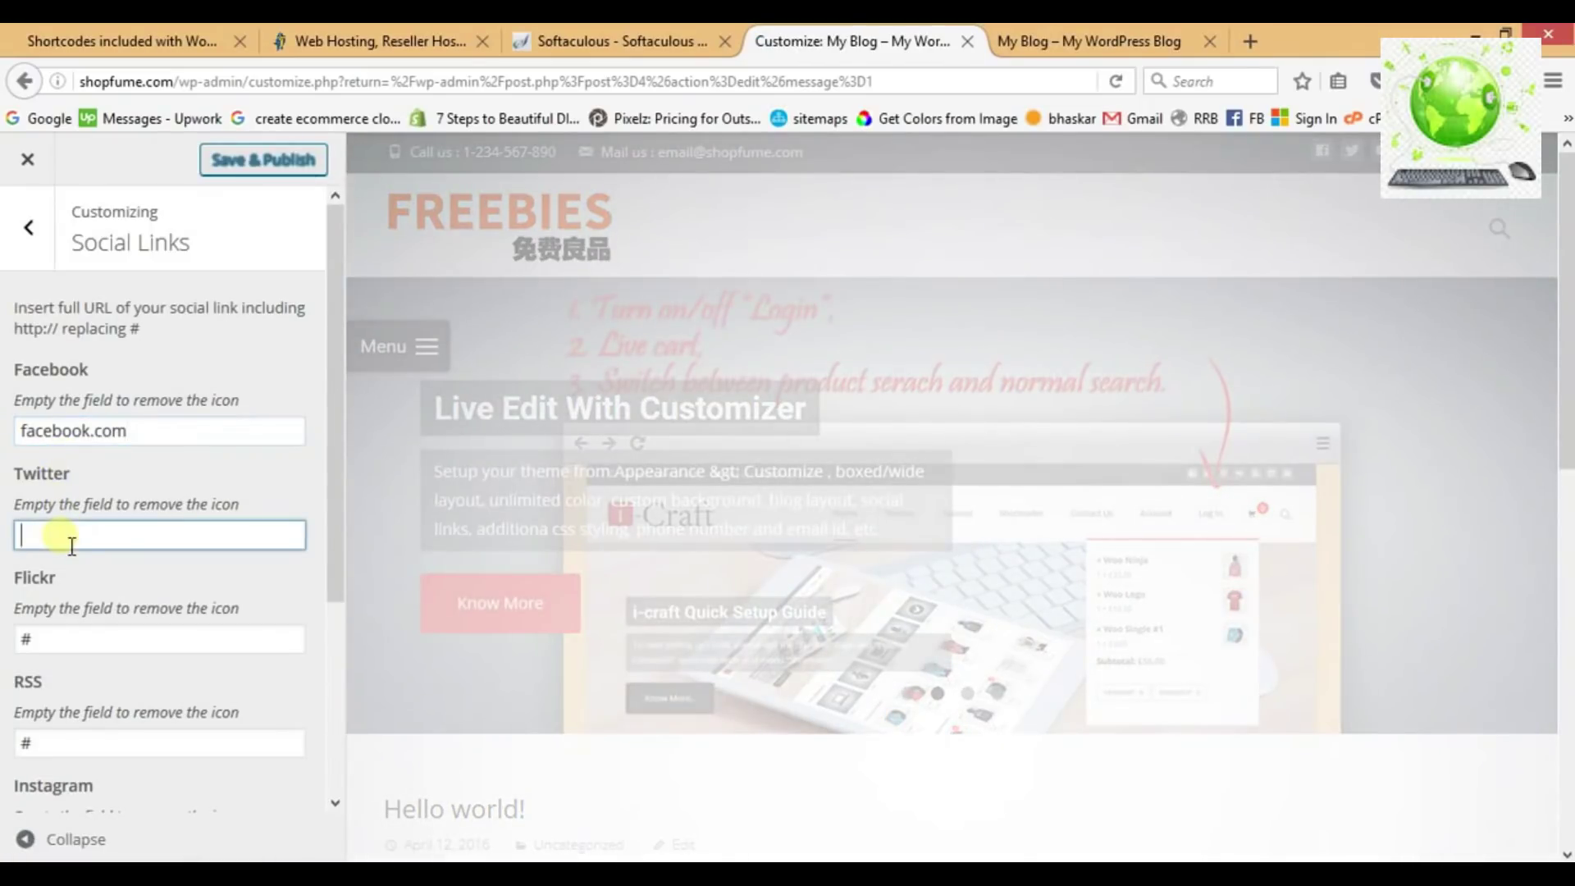
{"action": "type", "text": "twitter.com"}
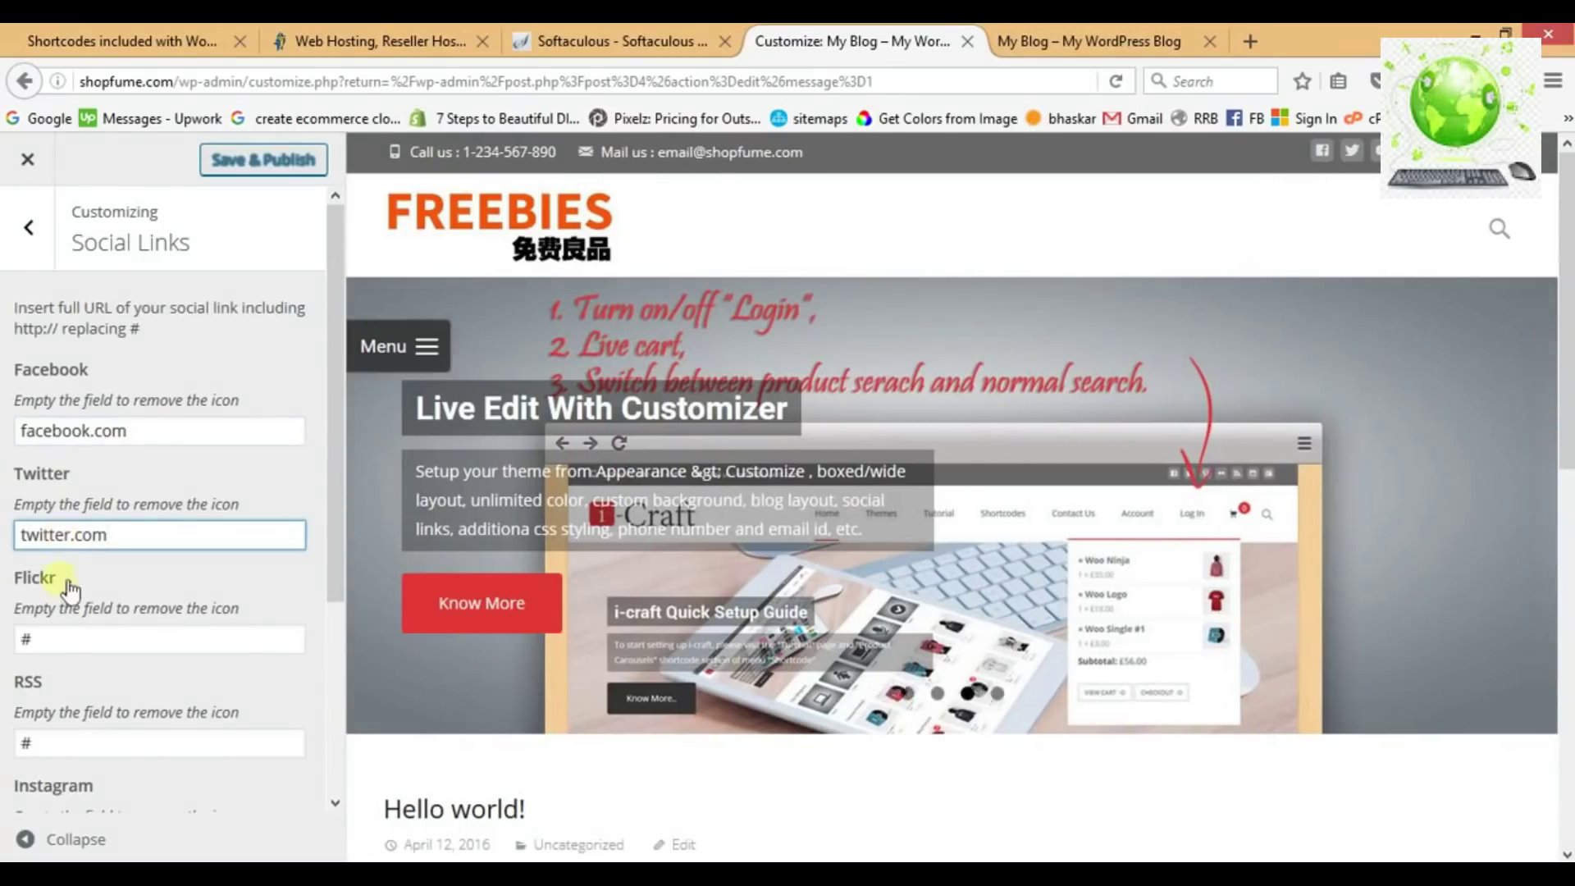
{"action": "left_click", "coordinate": [60, 638]}
{"action": "key", "text": "BackSpace"}
{"action": "type", "text": "flick"}
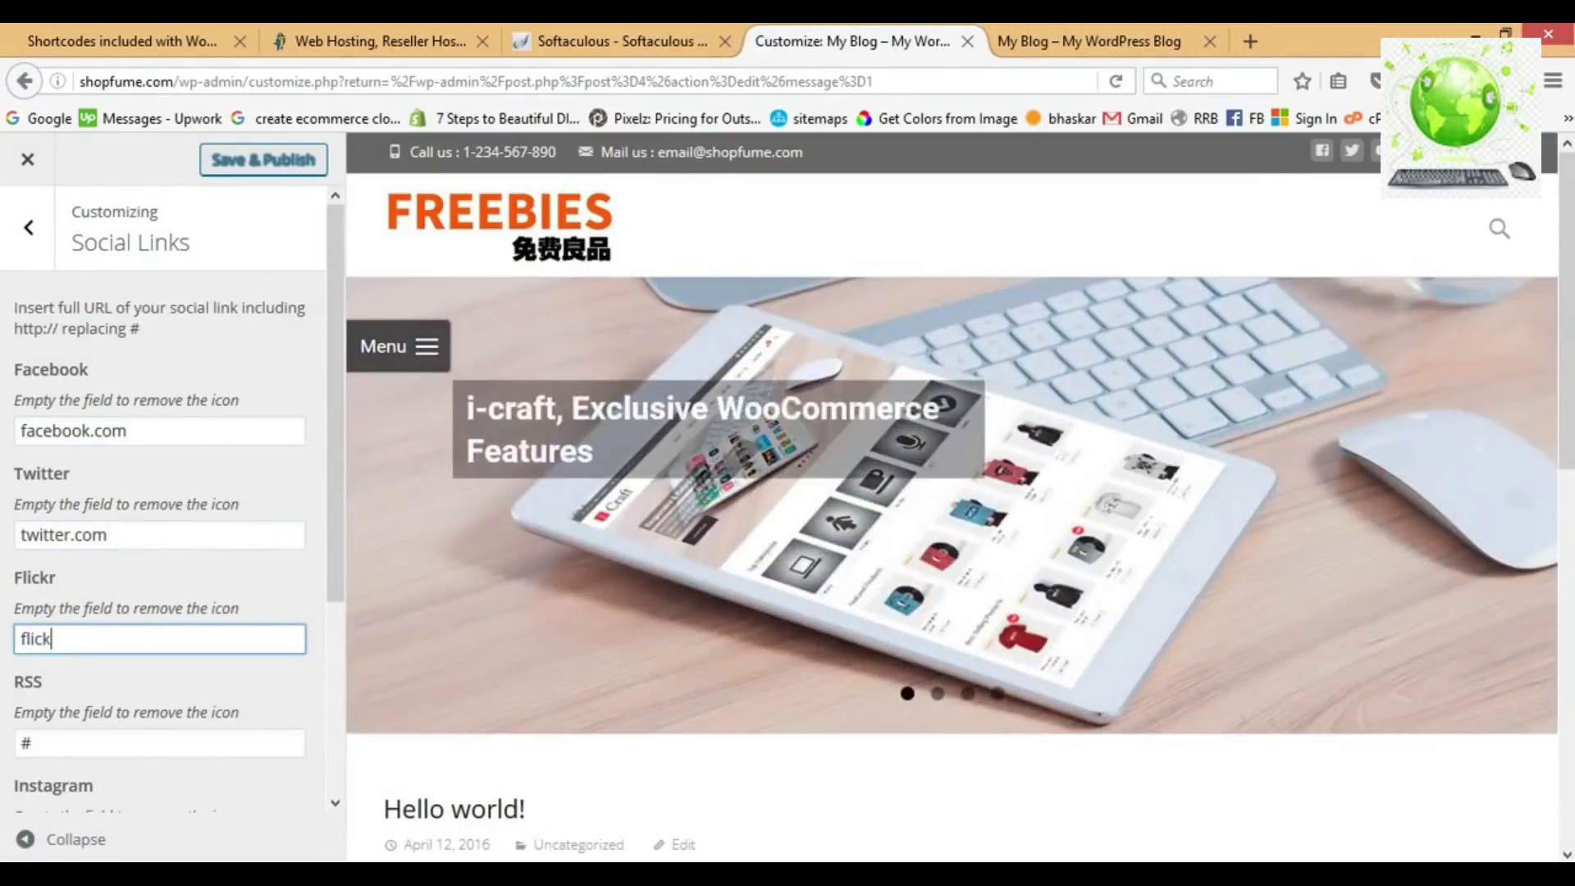
{"action": "type", "text": "r.com"}
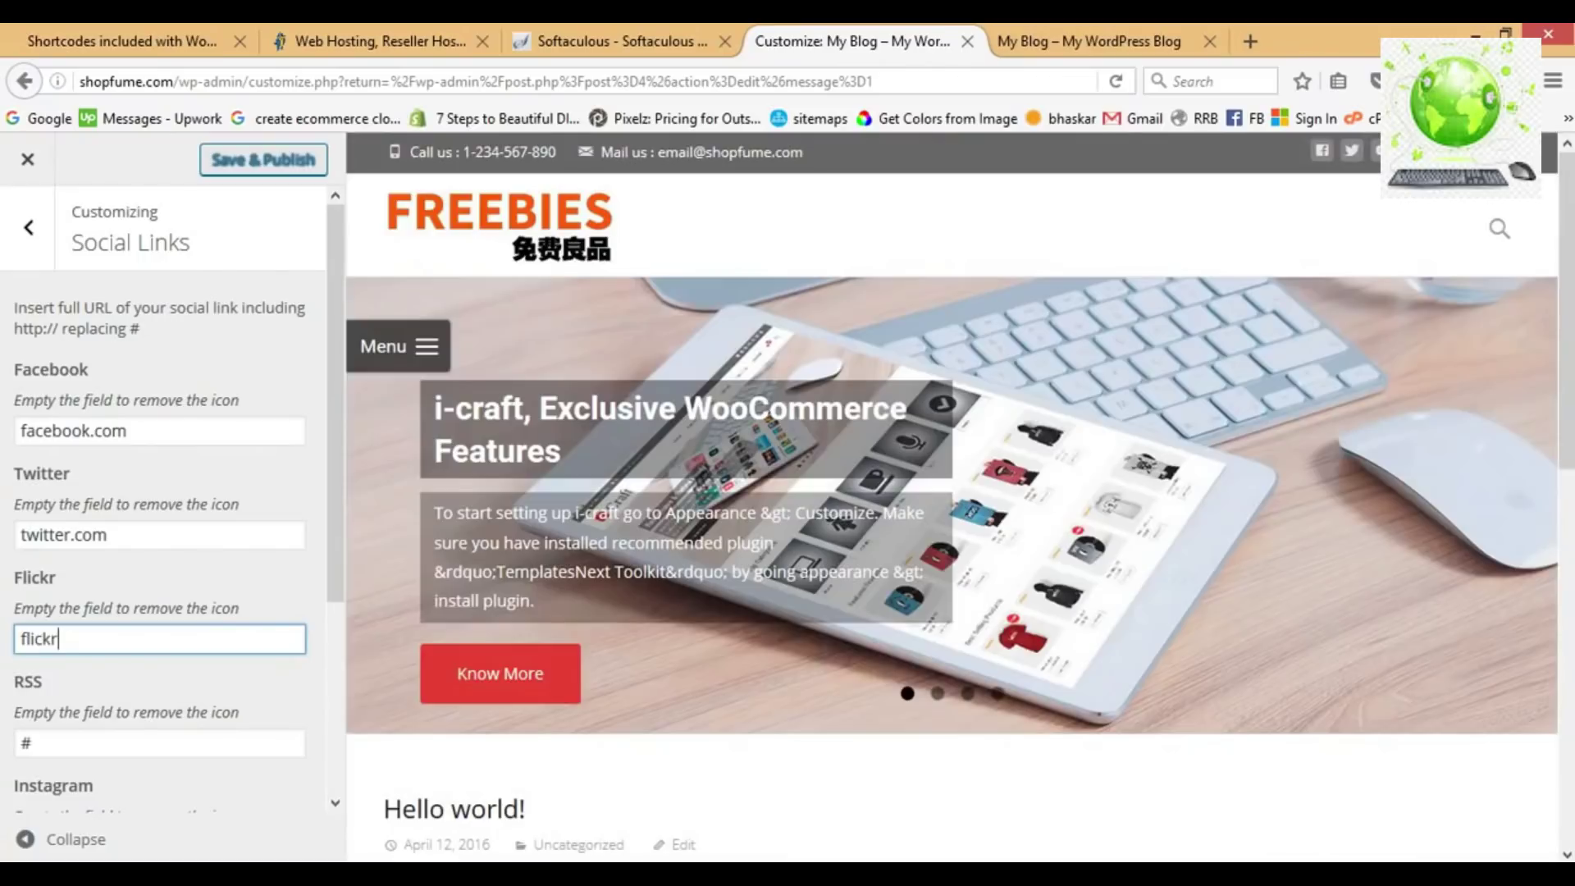
Clear the RSS, Instagram, Google Plus and YouTube links, publish, and view the live site.
{"action": "scroll", "coordinate": [158, 598], "scroll_direction": "down", "scroll_amount": 5}
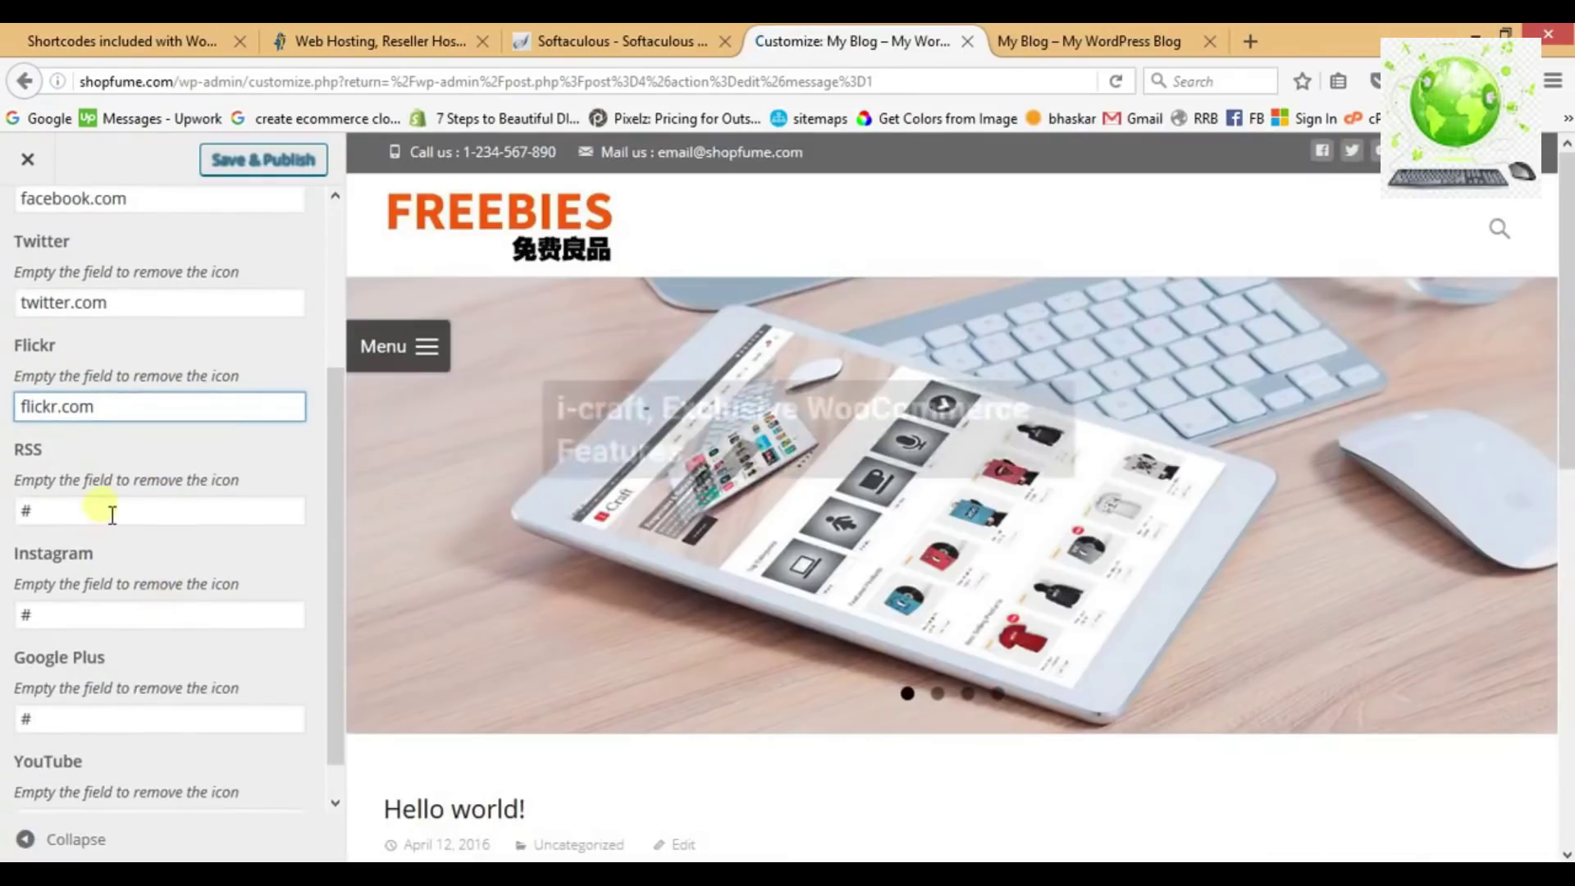
{"action": "left_click", "coordinate": [109, 513]}
{"action": "key", "text": "BackSpace"}
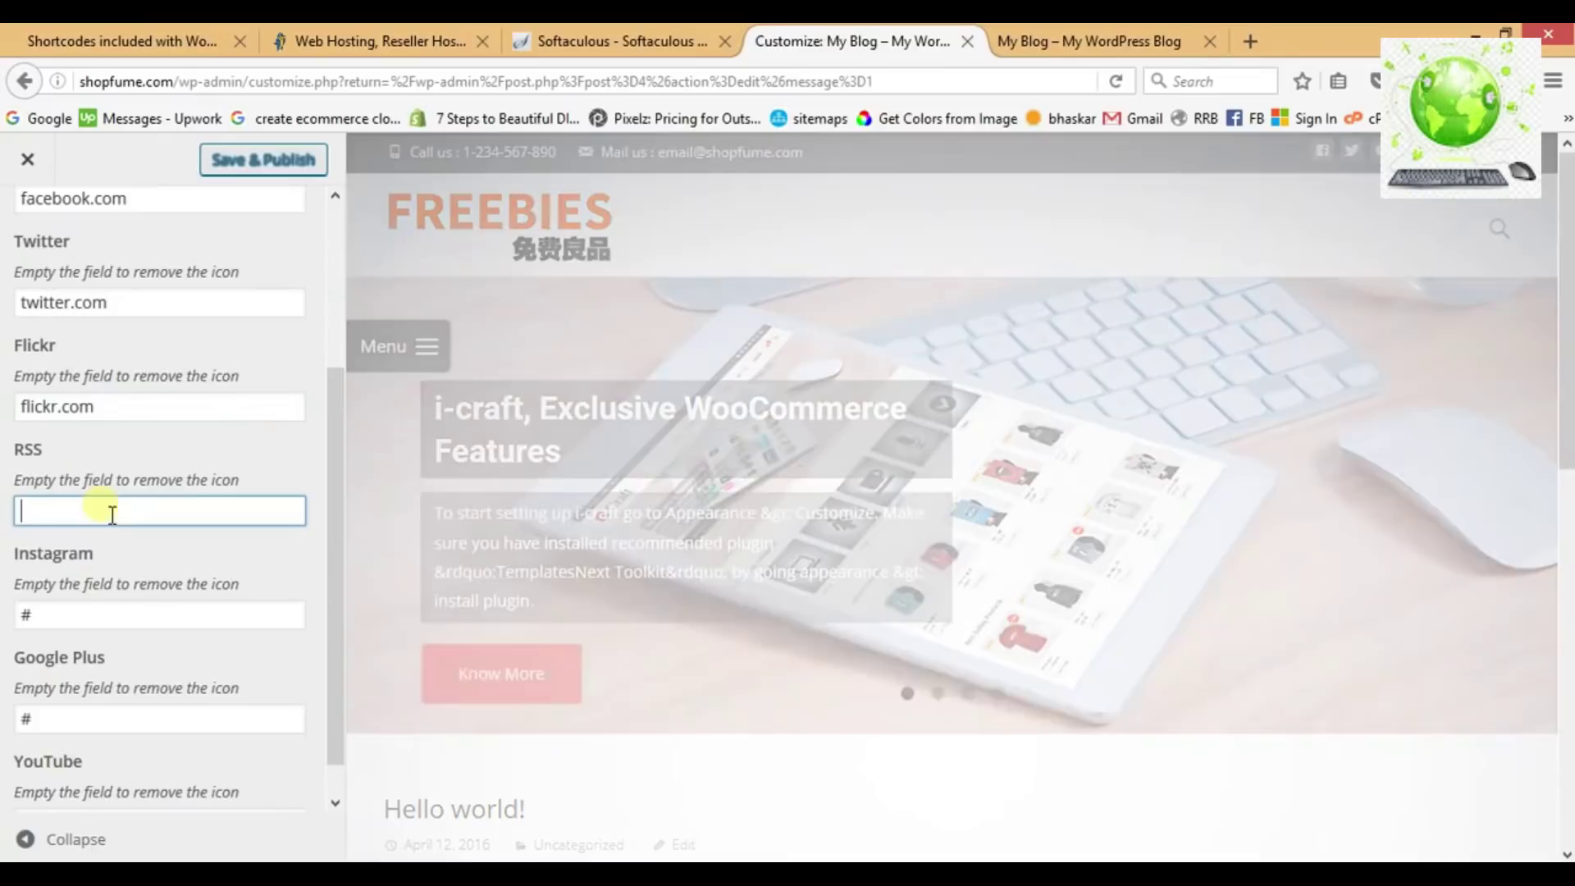
{"action": "left_click", "coordinate": [91, 617]}
{"action": "key", "text": "BackSpace"}
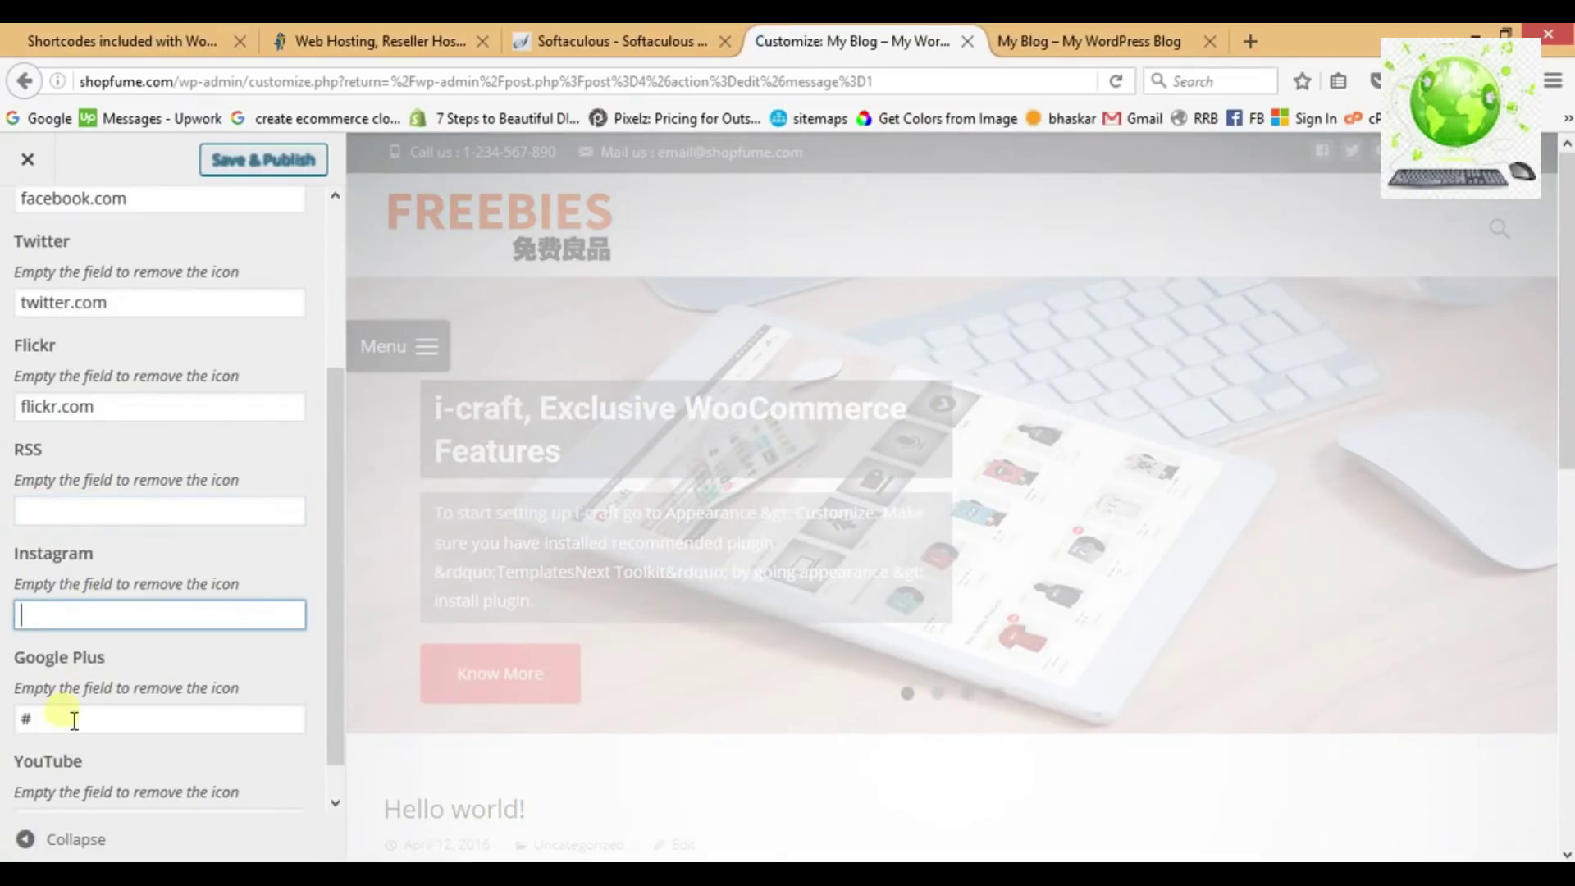
{"action": "left_click", "coordinate": [74, 720]}
{"action": "key", "text": "BackSpace"}
{"action": "scroll", "coordinate": [72, 730], "scroll_direction": "down", "scroll_amount": 1}
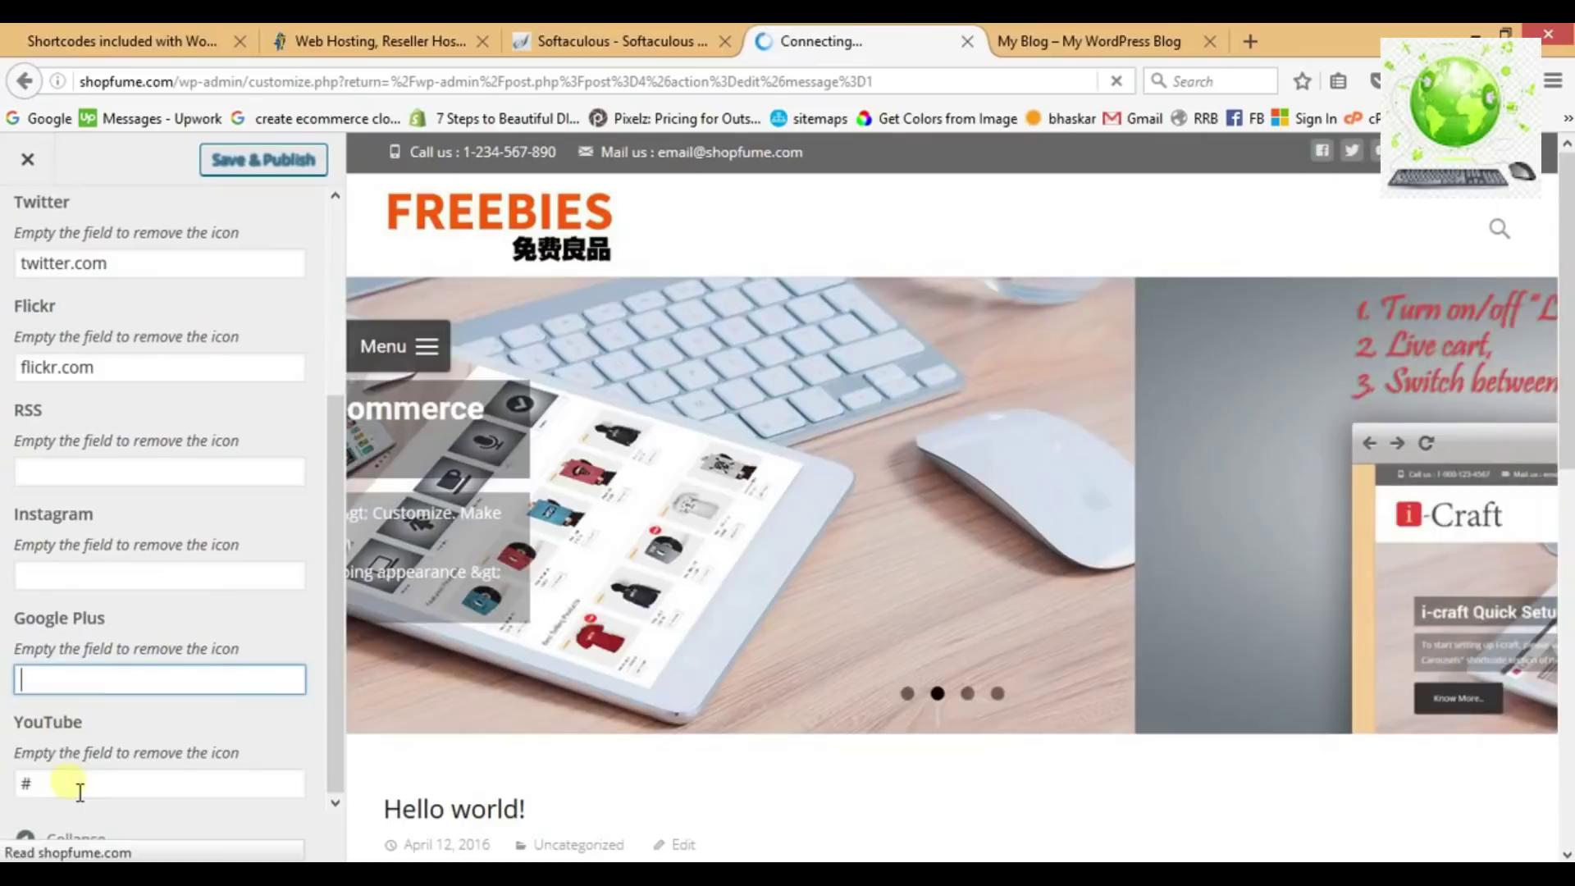
{"action": "left_click", "coordinate": [66, 782]}
{"action": "key", "text": "BackSpace"}
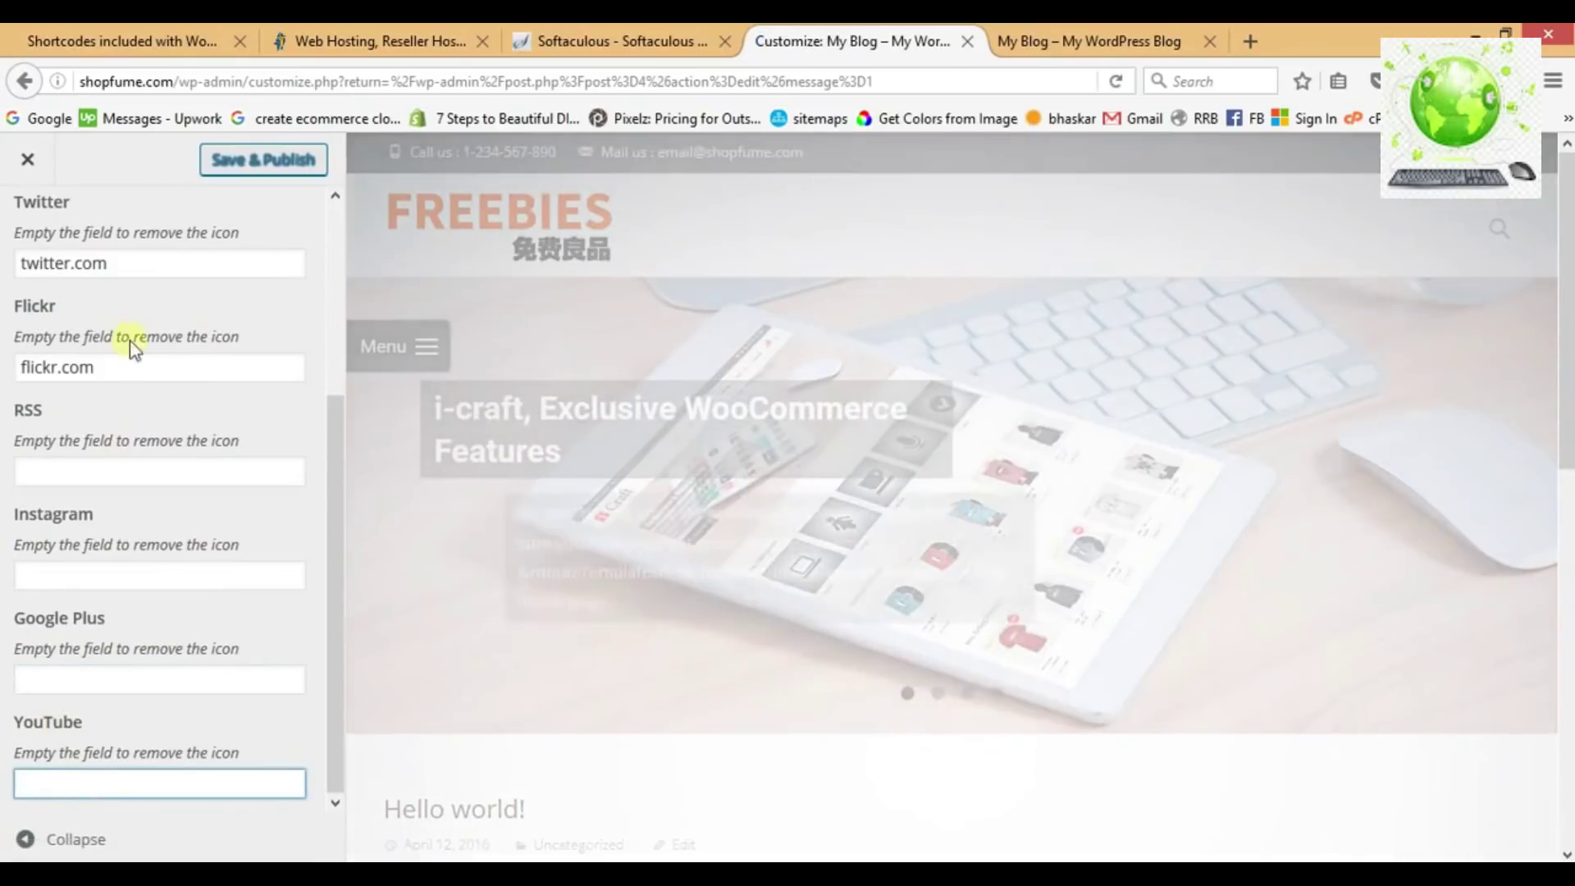
{"action": "left_click", "coordinate": [246, 162]}
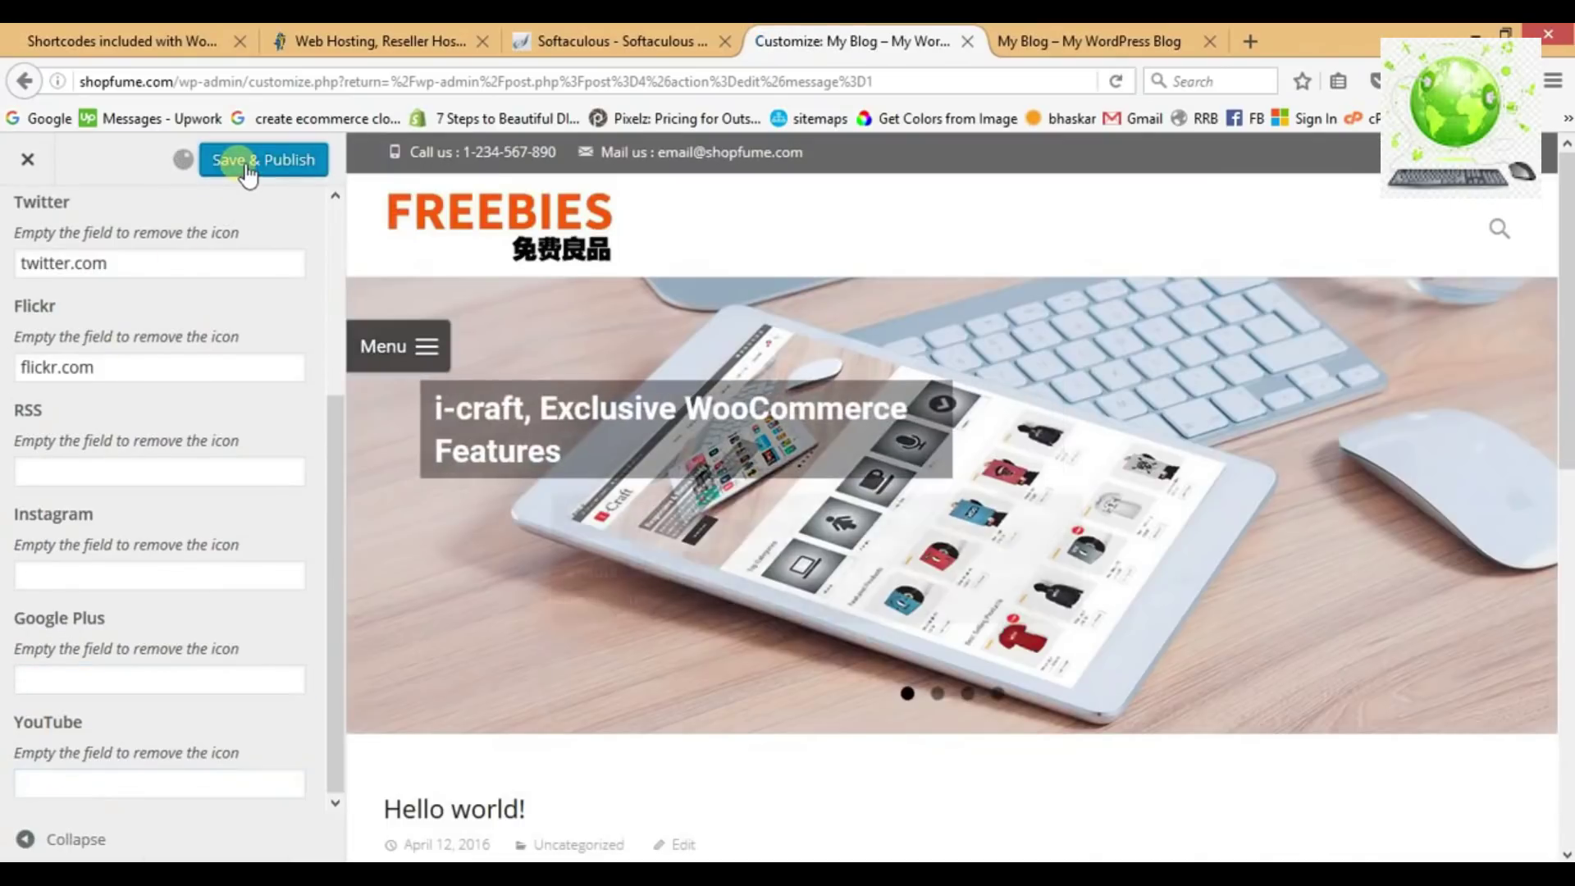
{"action": "left_click", "coordinate": [1092, 41]}
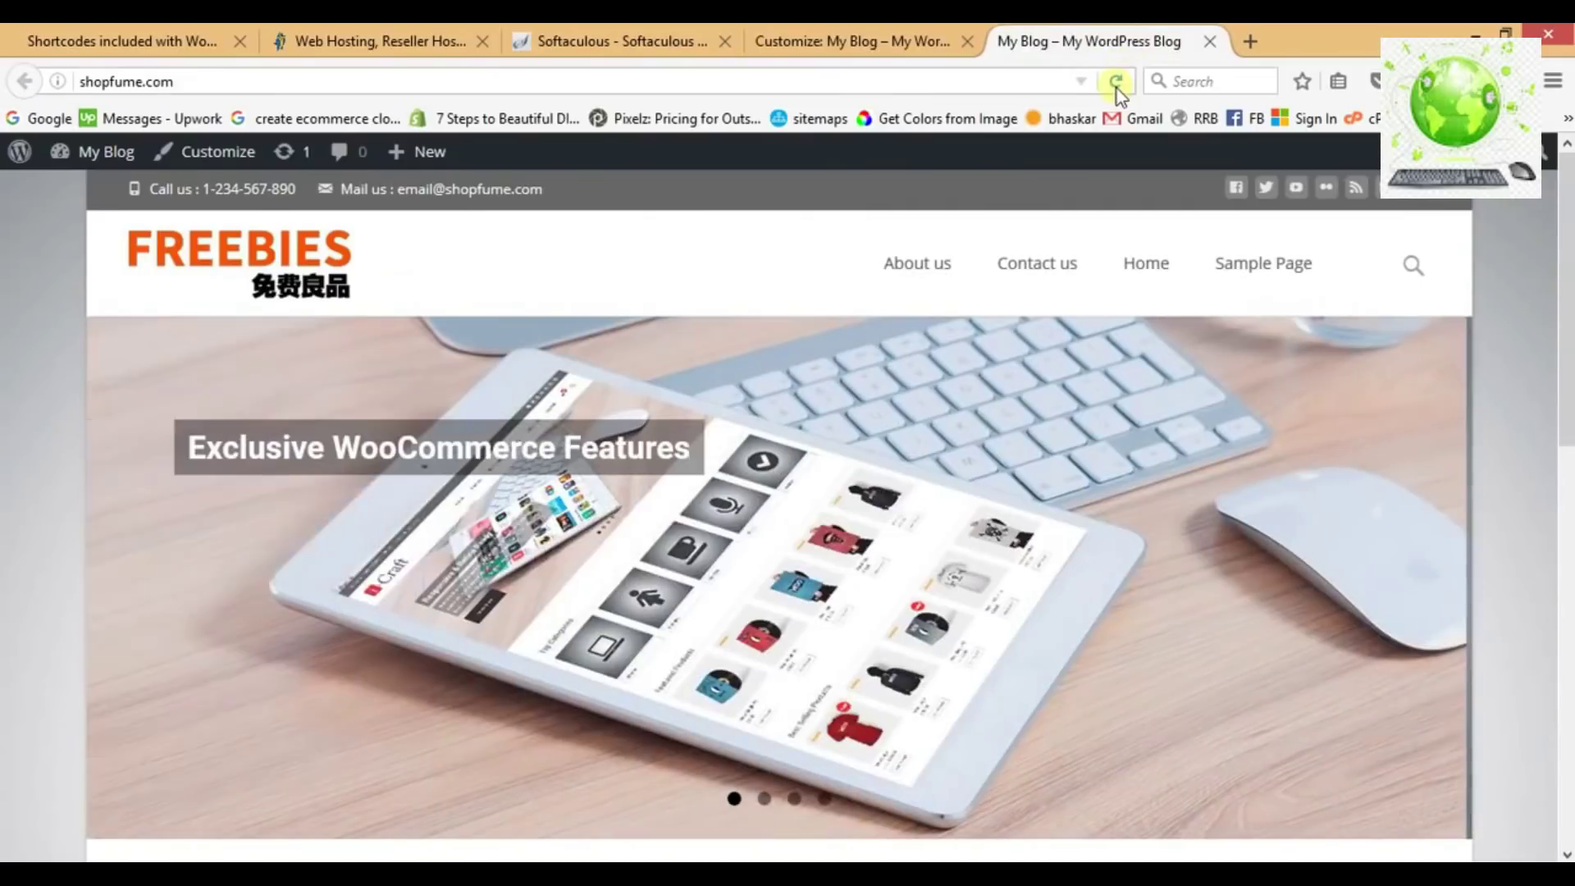
Reload the live site and highlight 'Menus' as the next item in the Notepad checklist.
{"action": "left_click", "coordinate": [1116, 85]}
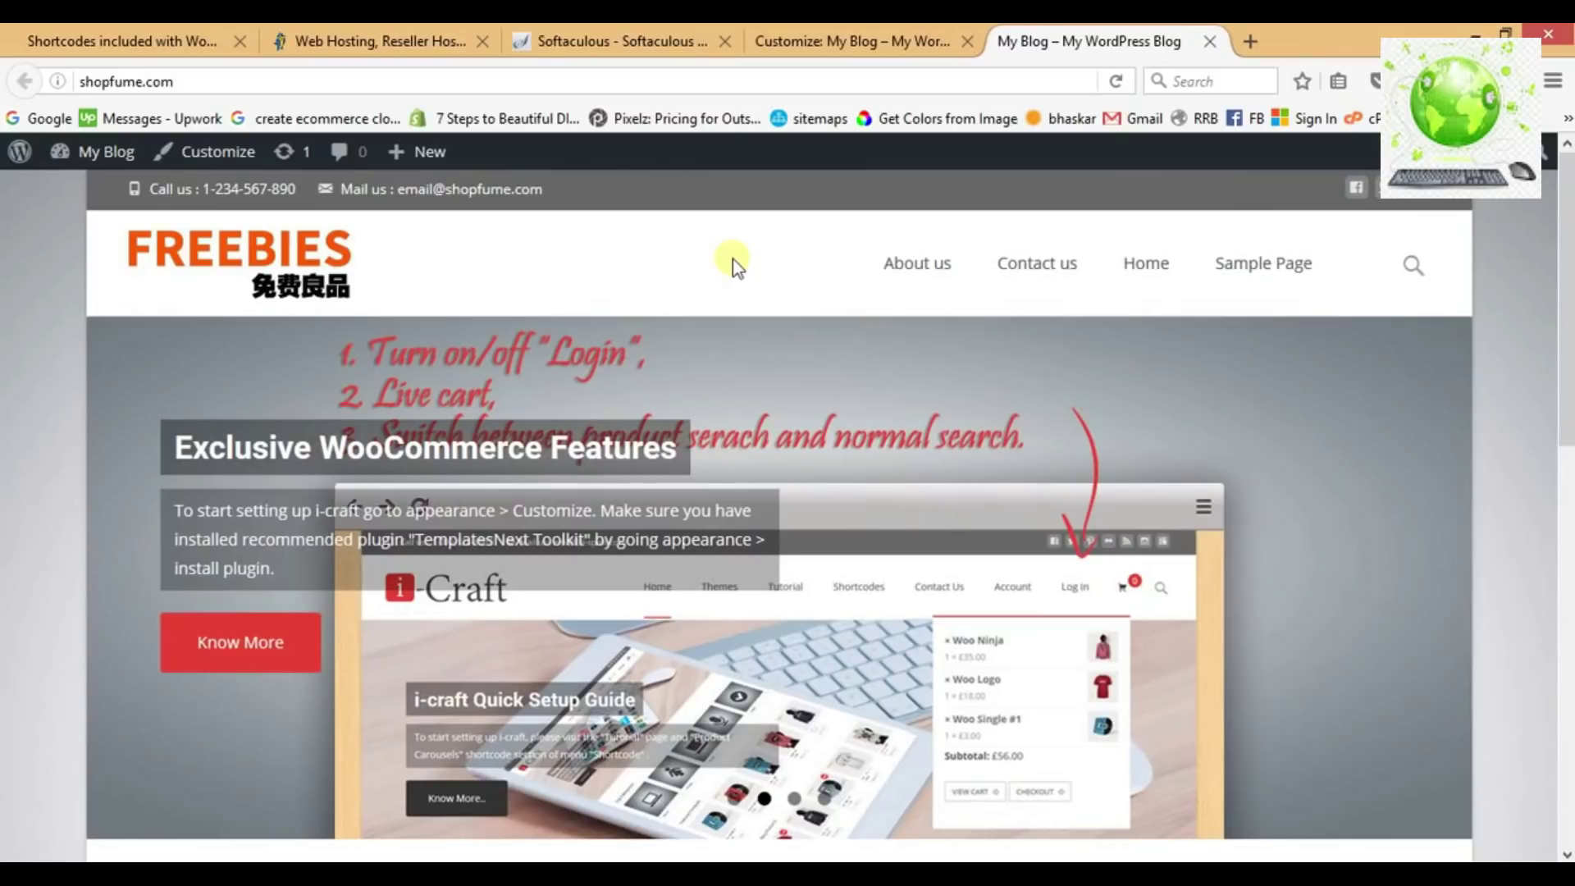
{"action": "left_click", "coordinate": [820, 873]}
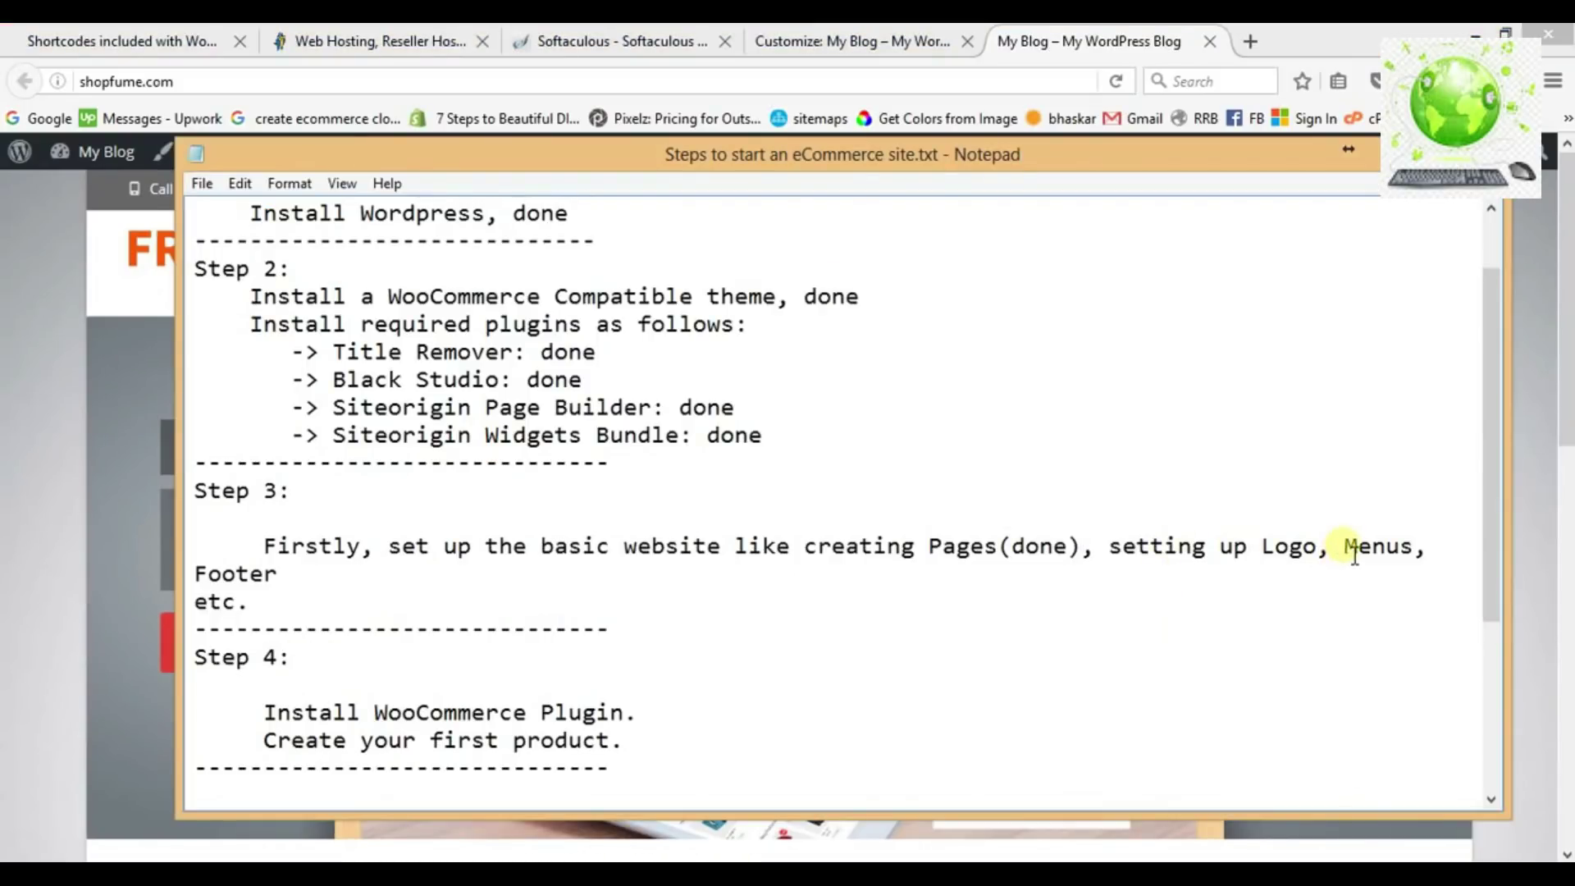
{"action": "left_click_drag", "start_coordinate": [1355, 555], "coordinate": [1415, 558]}
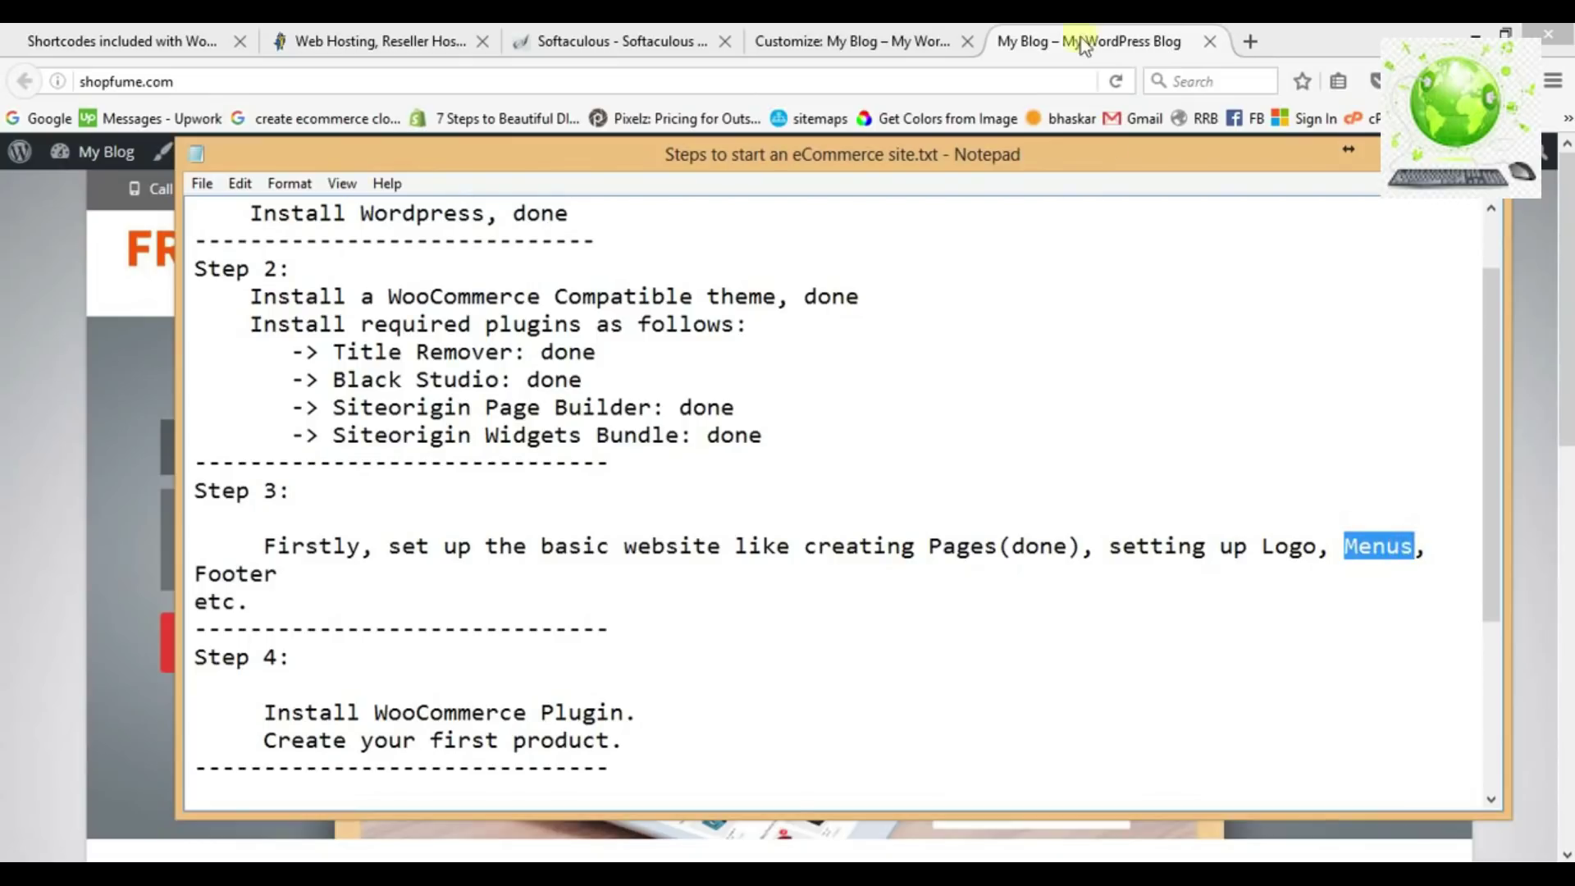
{"action": "left_click", "coordinate": [1084, 45]}
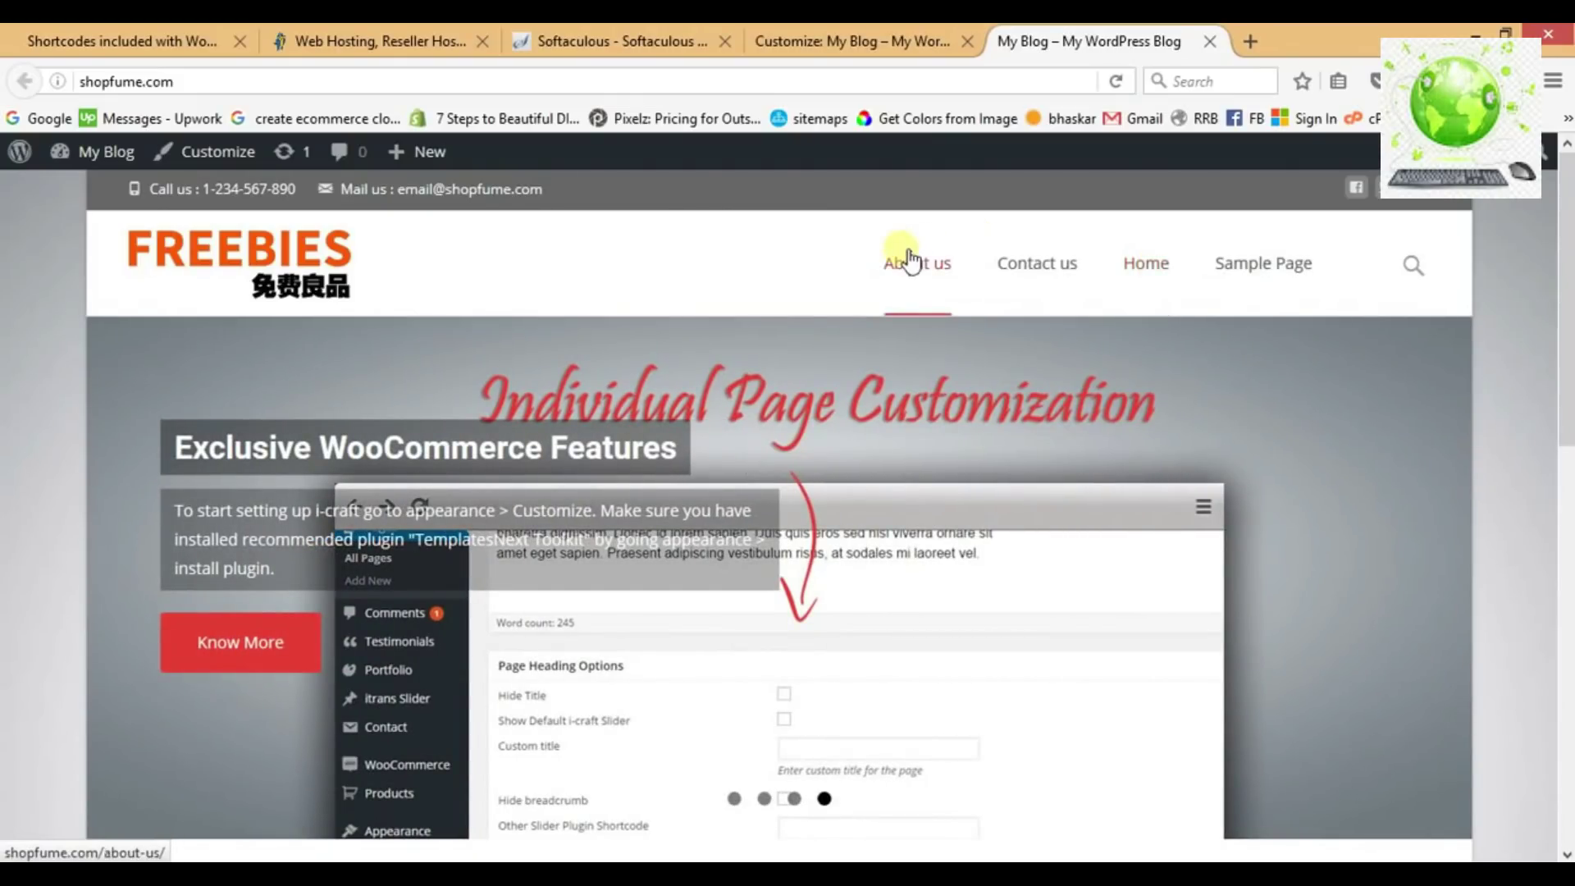
Leave the Customizer and go to Appearance > Menus.
{"action": "left_click", "coordinate": [853, 41]}
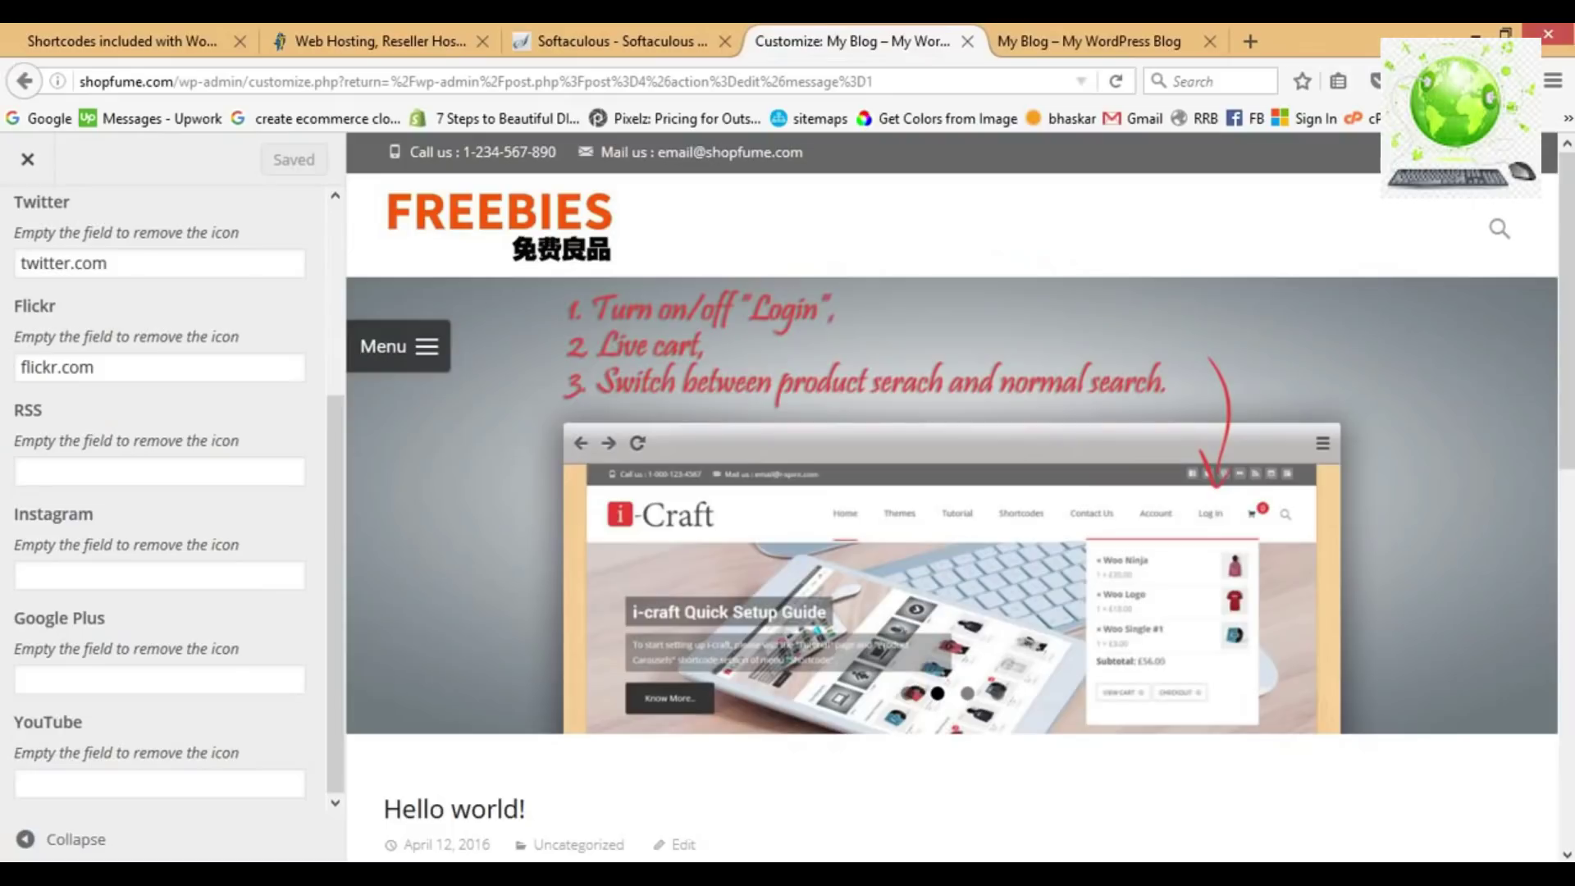
{"action": "left_click", "coordinate": [28, 160]}
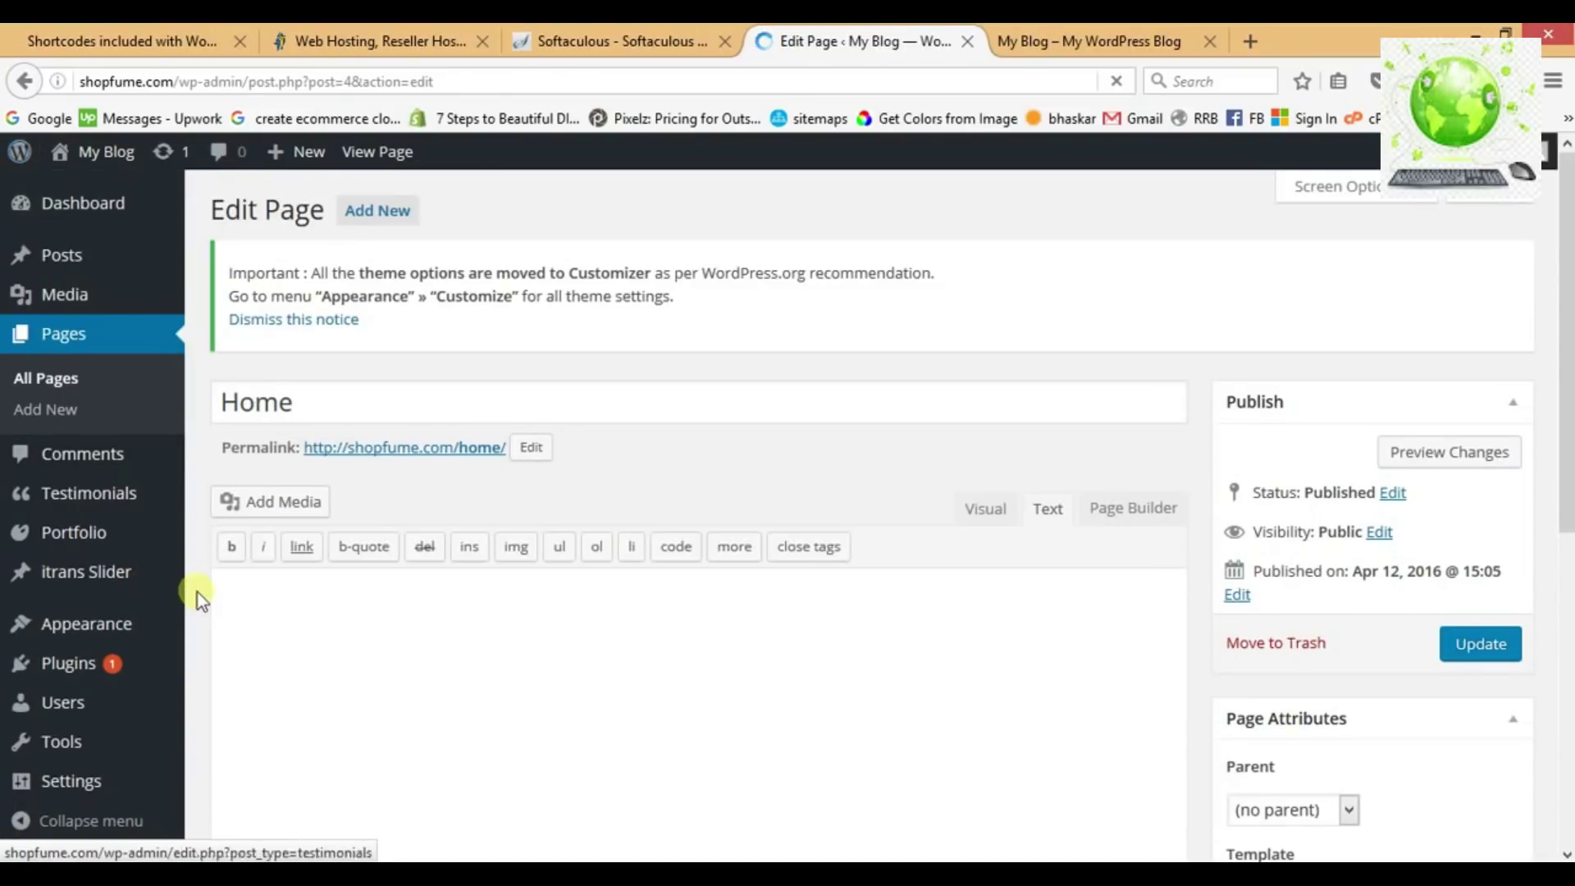
{"action": "mouse_move", "coordinate": [138, 638]}
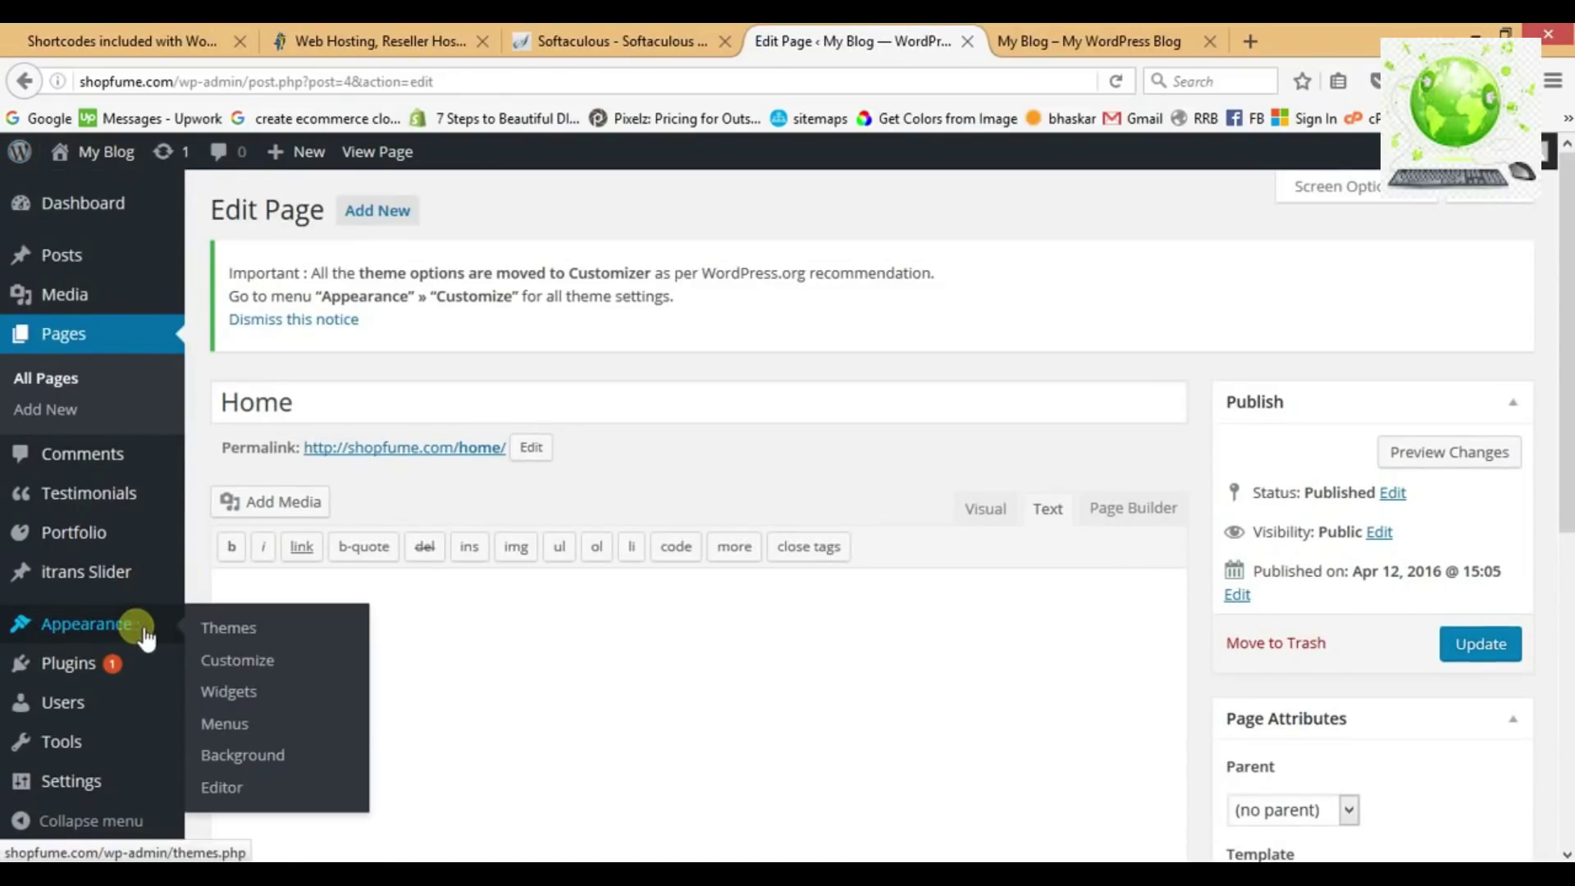
{"action": "left_click", "coordinate": [232, 725]}
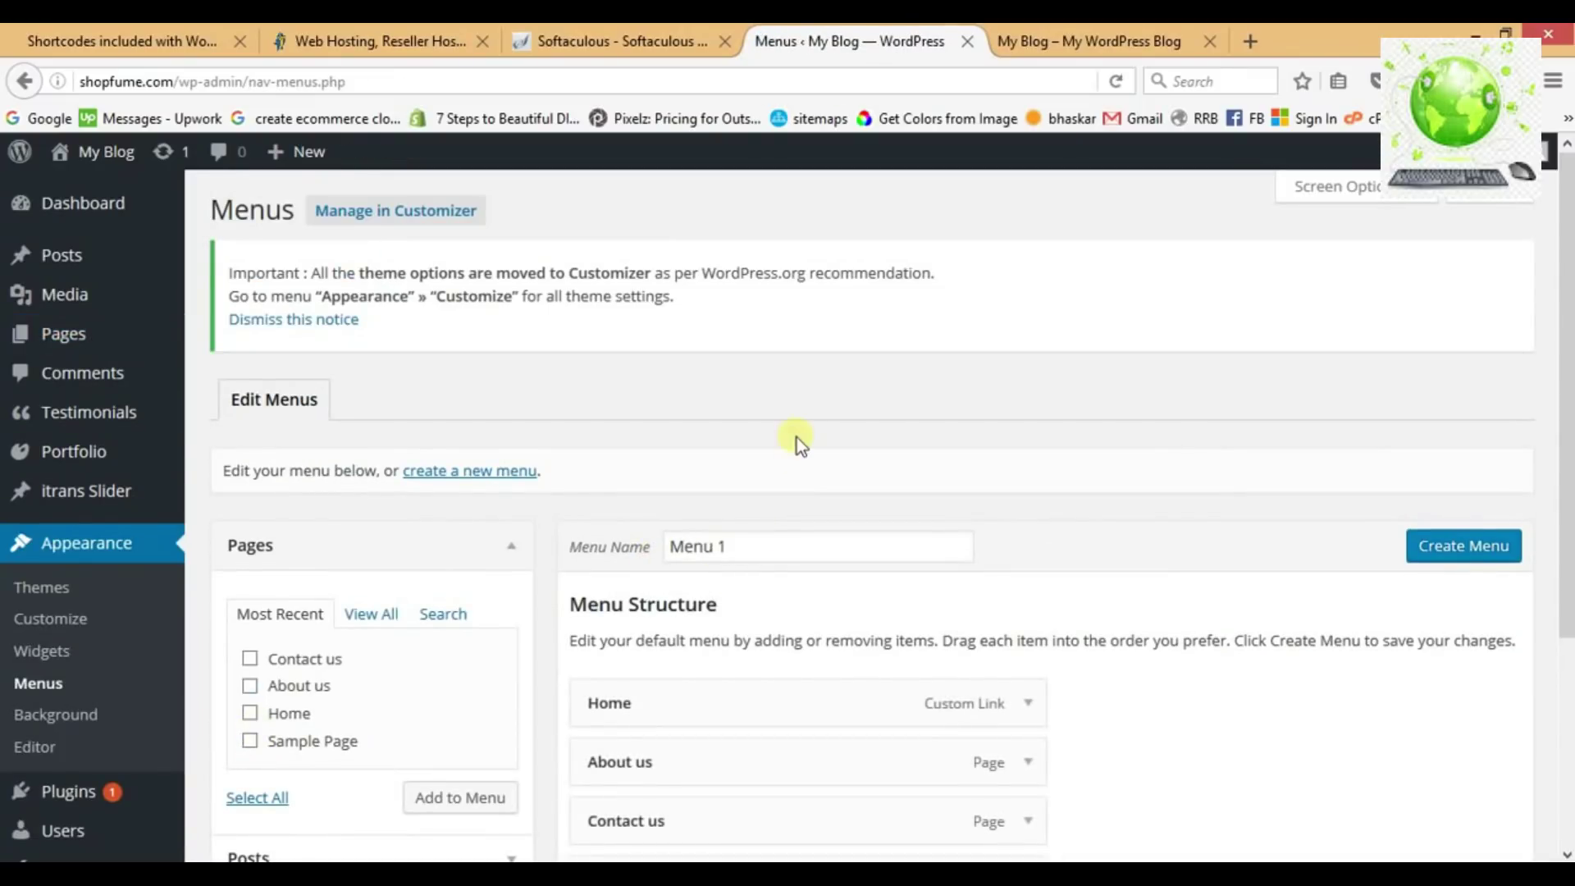
Rename 'Menu 1' to 'Main Navigation' and create the menu.
{"action": "scroll", "coordinate": [796, 436], "scroll_direction": "down", "scroll_amount": 2}
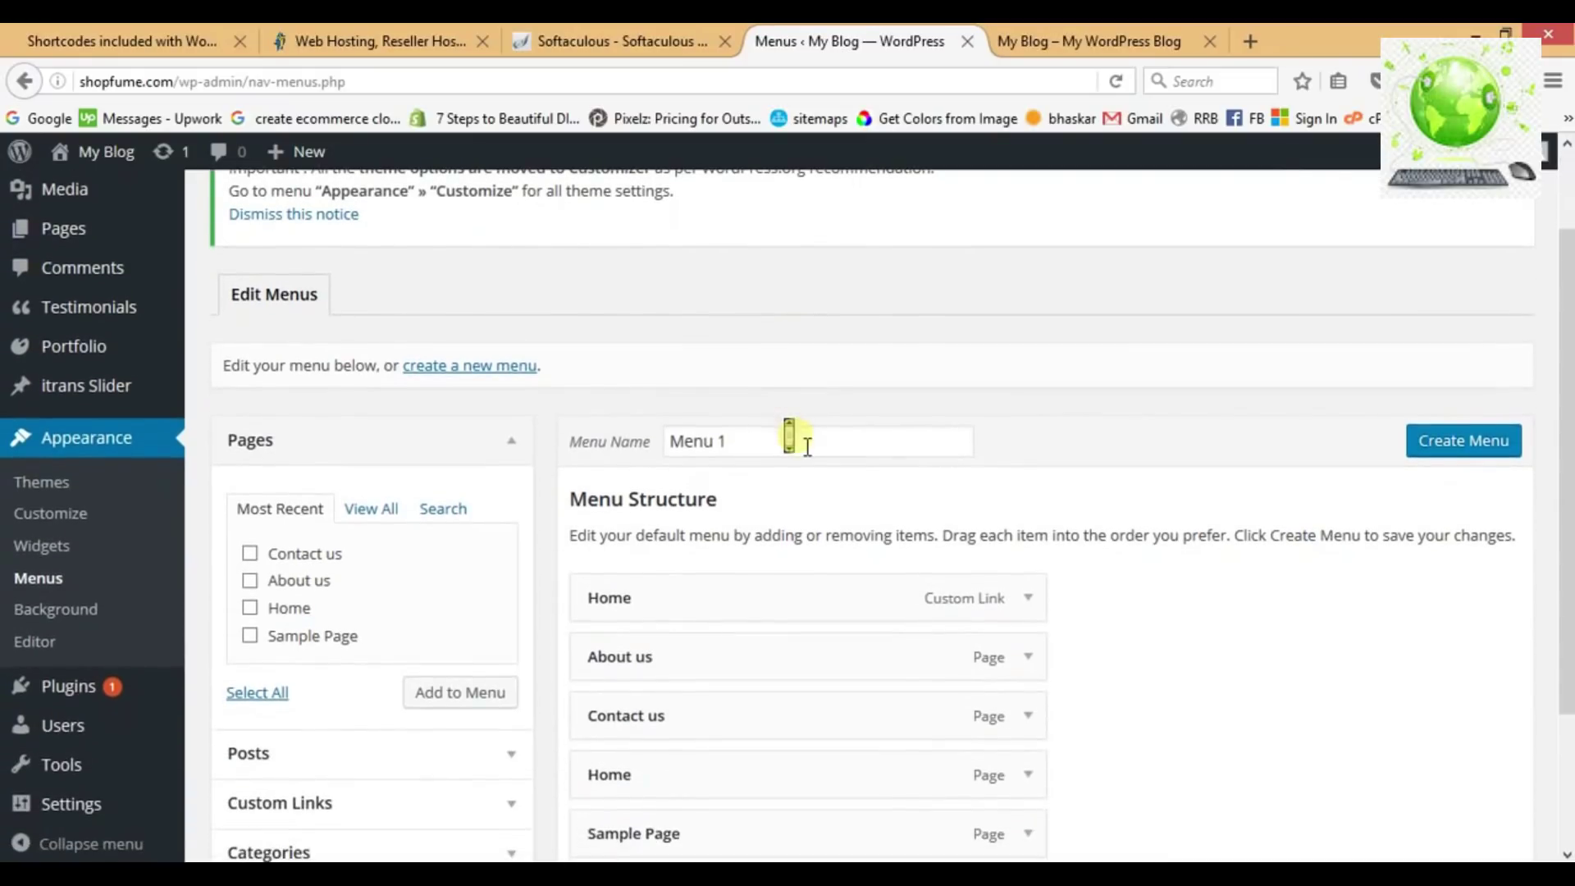
{"action": "scroll", "coordinate": [796, 436], "scroll_direction": "down", "scroll_amount": 2}
{"action": "left_click", "coordinate": [742, 328]}
{"action": "left_click_drag", "start_coordinate": [743, 328], "coordinate": [650, 328]}
{"action": "key", "text": "BackSpace"}
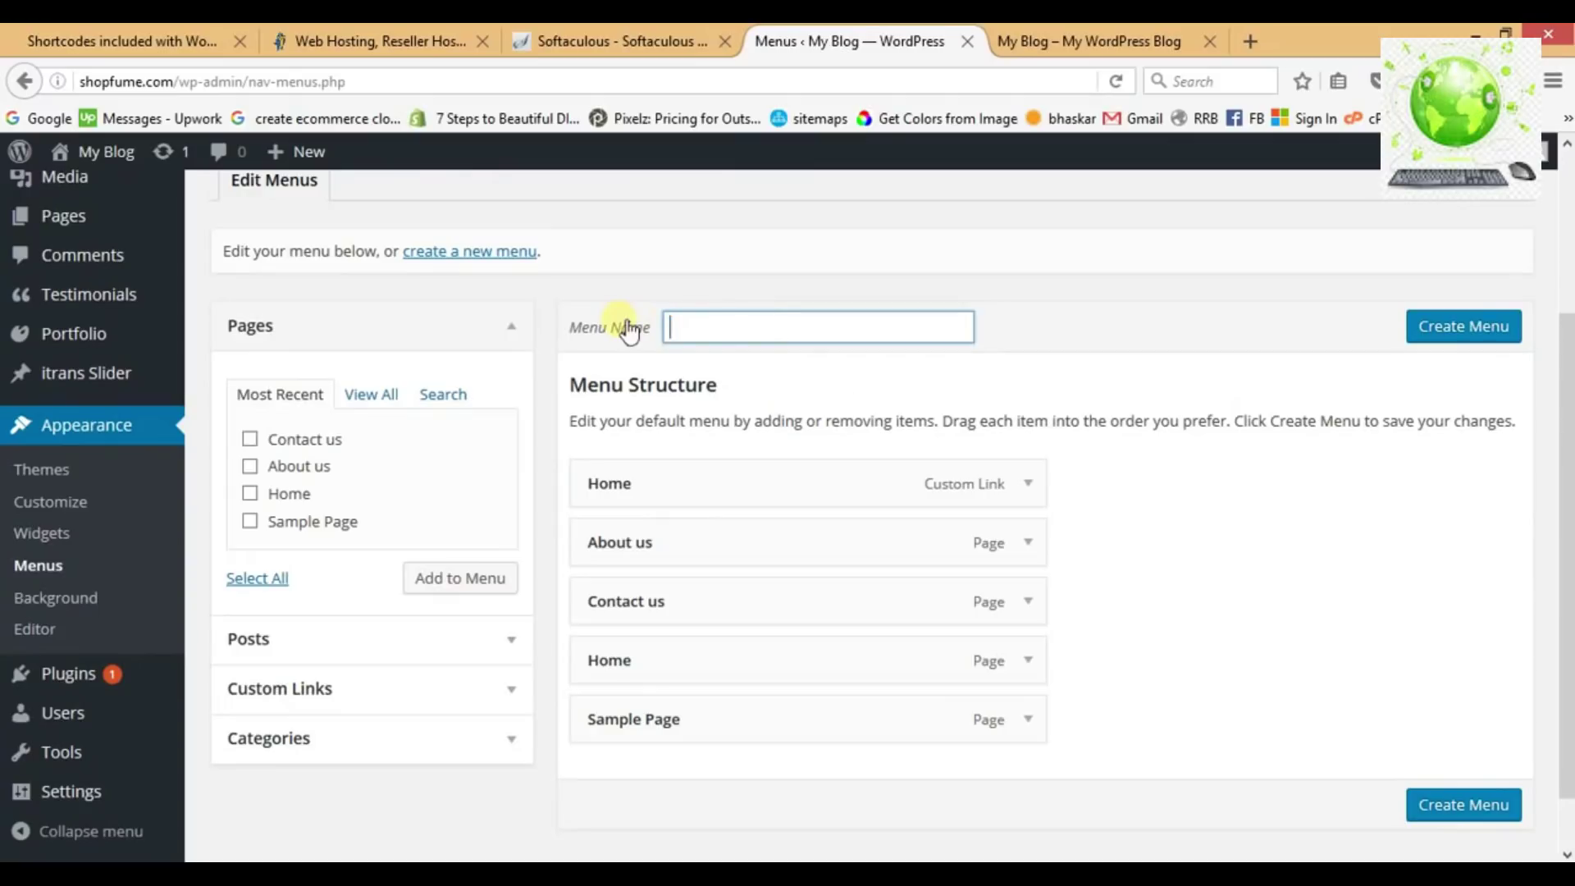
{"action": "type", "text": "main"}
{"action": "left_click", "coordinate": [702, 356]}
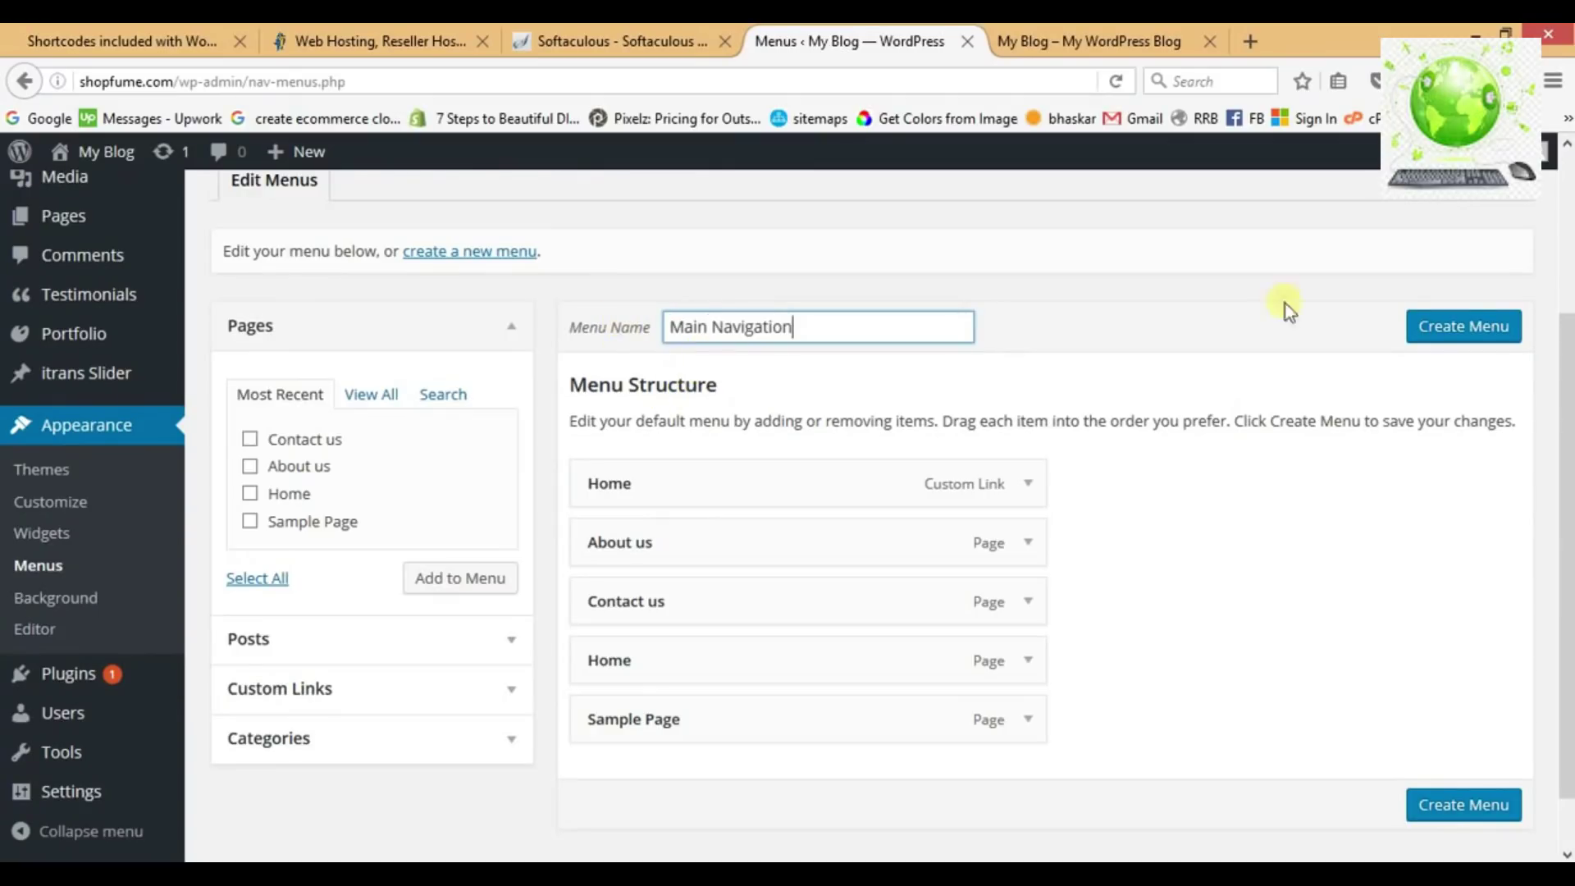
{"action": "left_click", "coordinate": [1453, 330]}
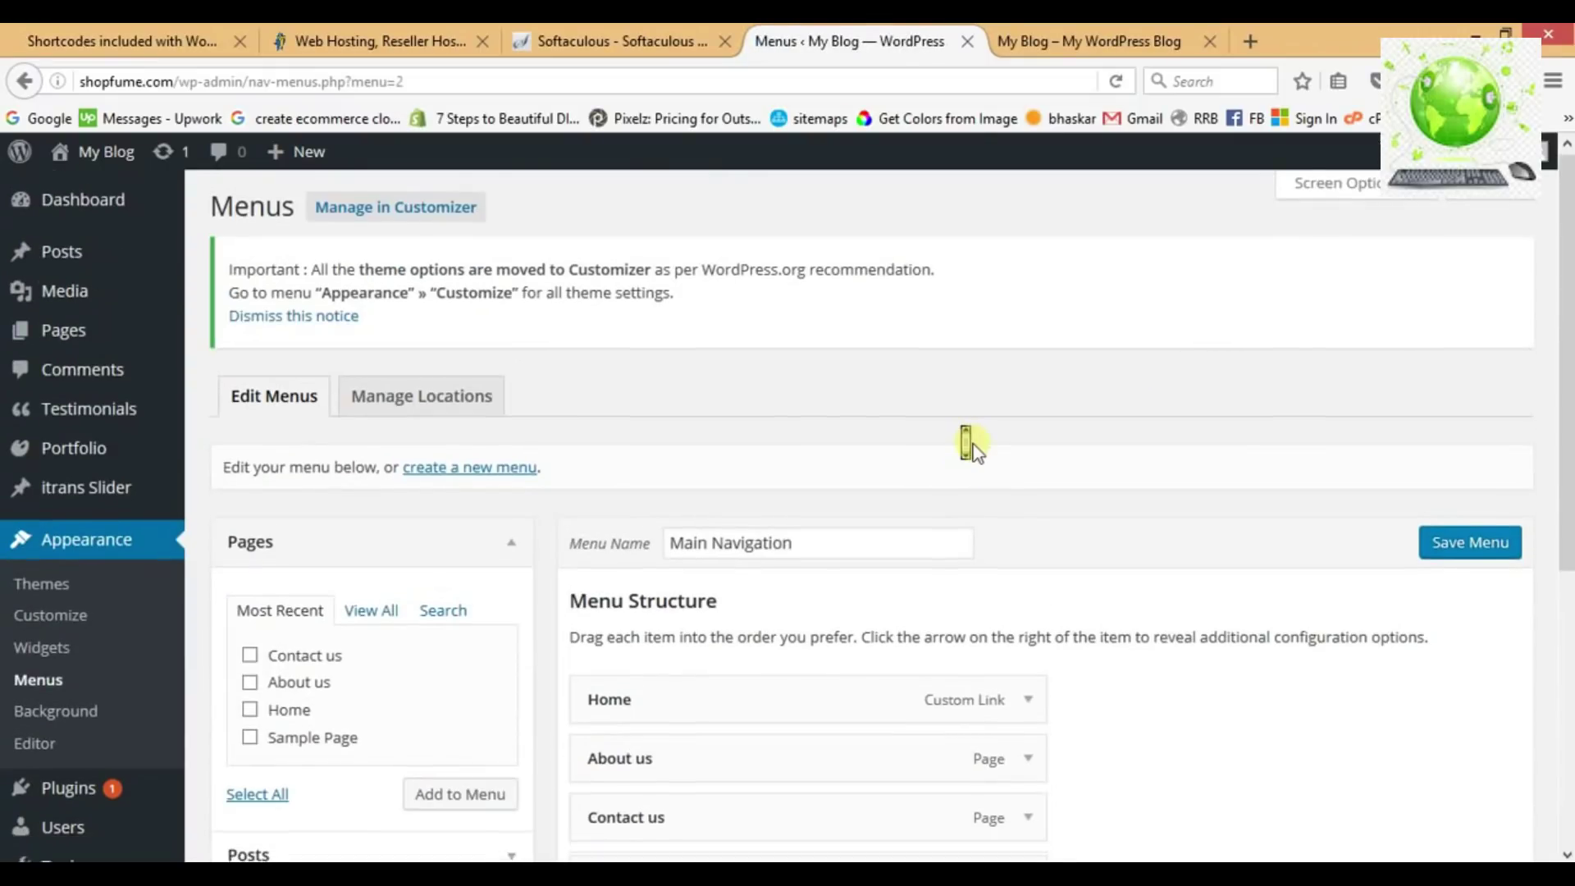
Remove the custom Home link and Sample Page from Main Navigation.
{"action": "scroll", "coordinate": [972, 443], "scroll_direction": "down", "scroll_amount": 1}
{"action": "scroll", "coordinate": [972, 447], "scroll_direction": "down", "scroll_amount": 5}
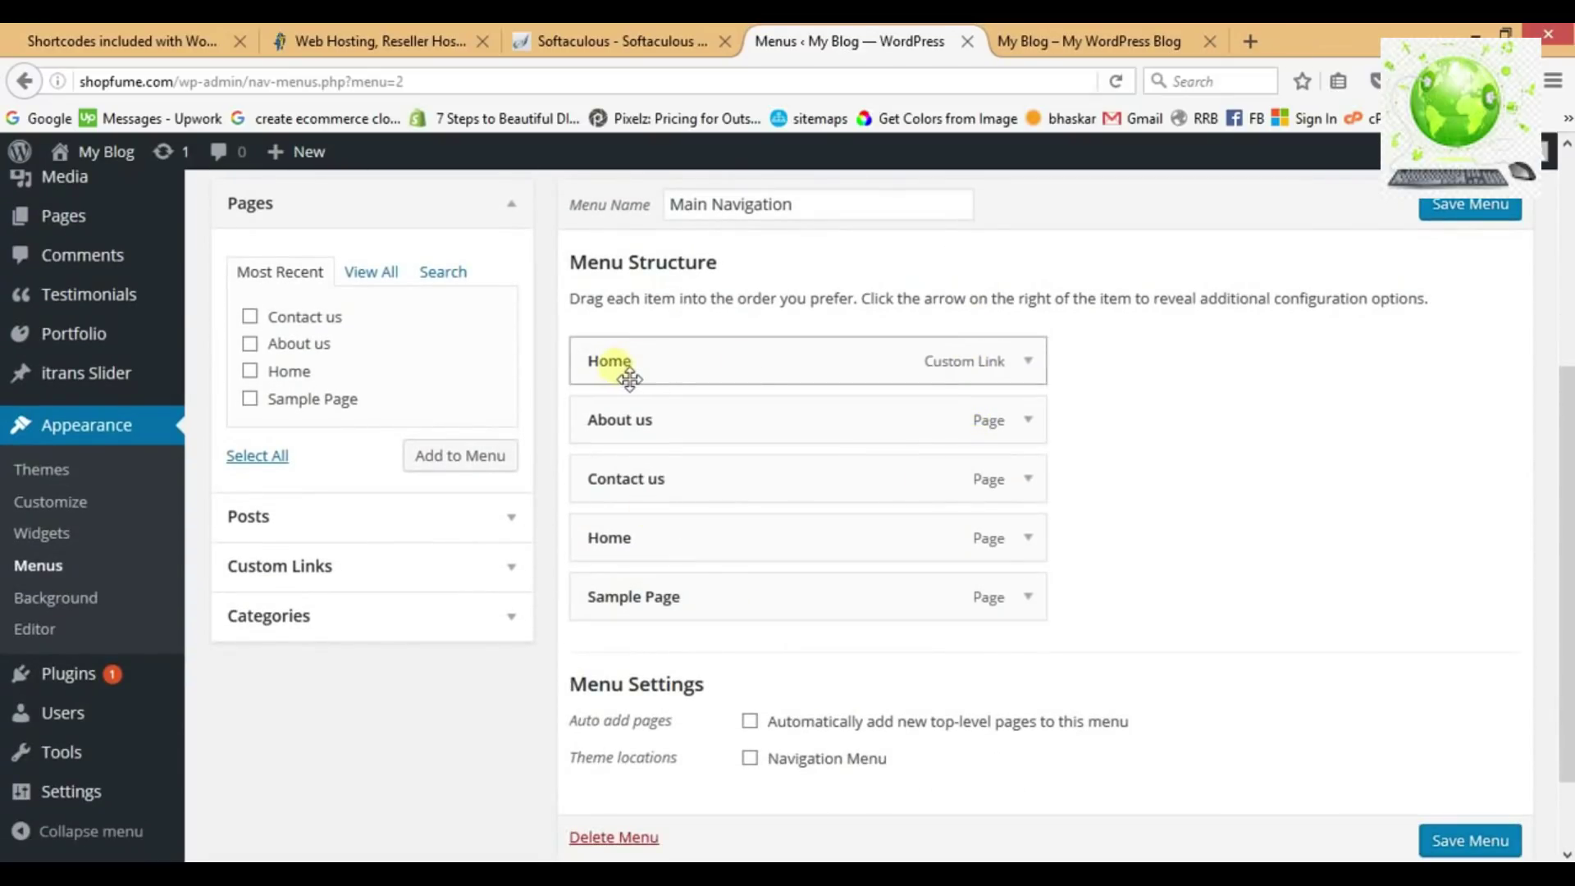
{"action": "left_click", "coordinate": [1032, 363]}
{"action": "left_click", "coordinate": [615, 593]}
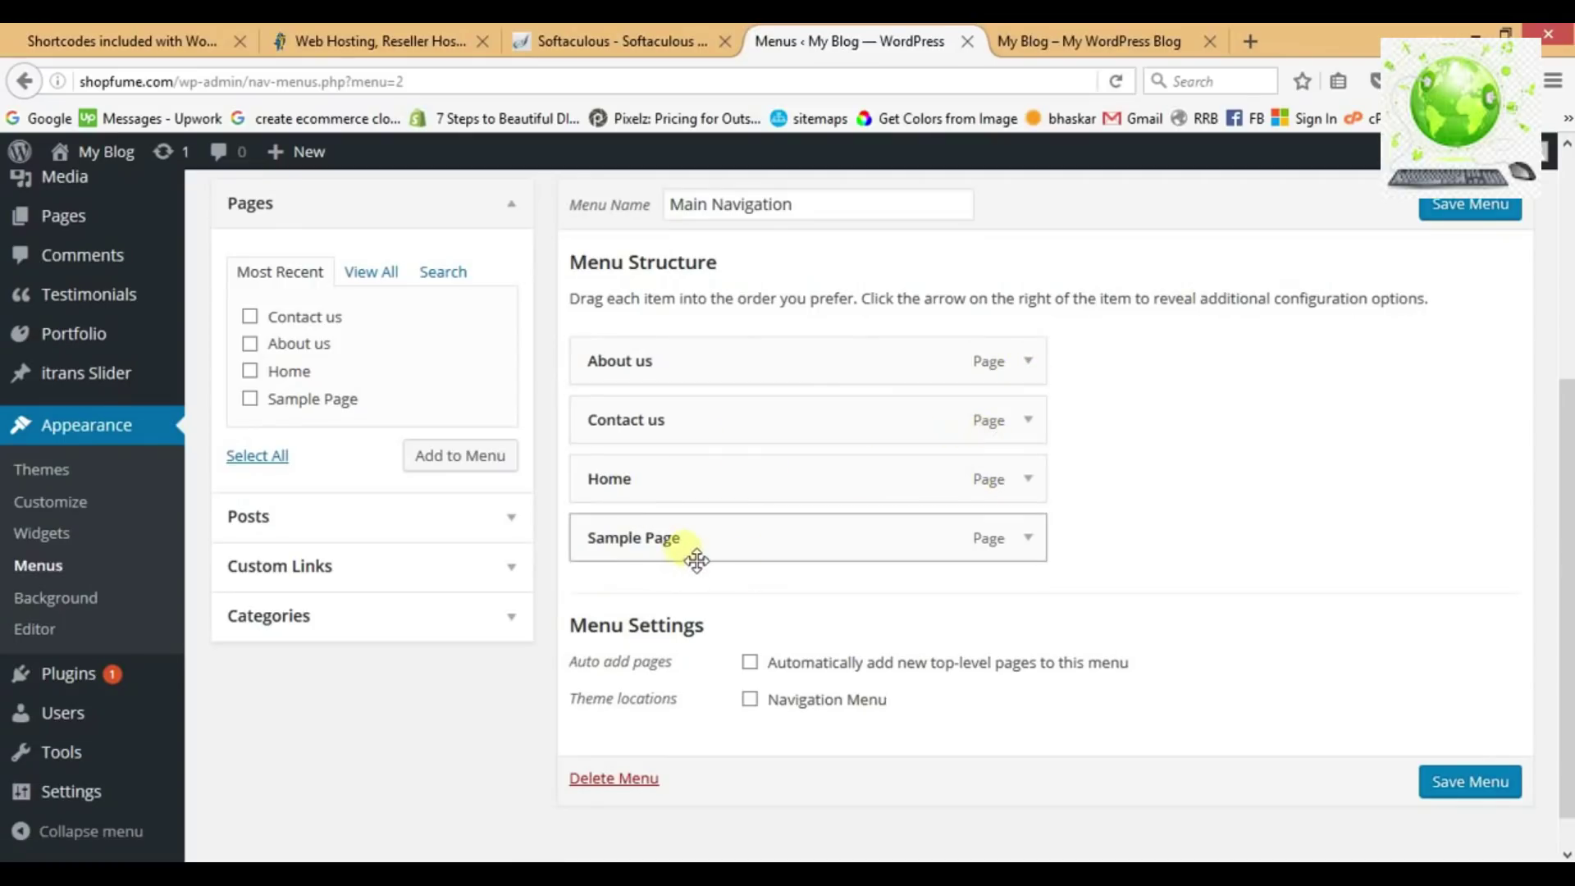
{"action": "left_click", "coordinate": [1029, 538]}
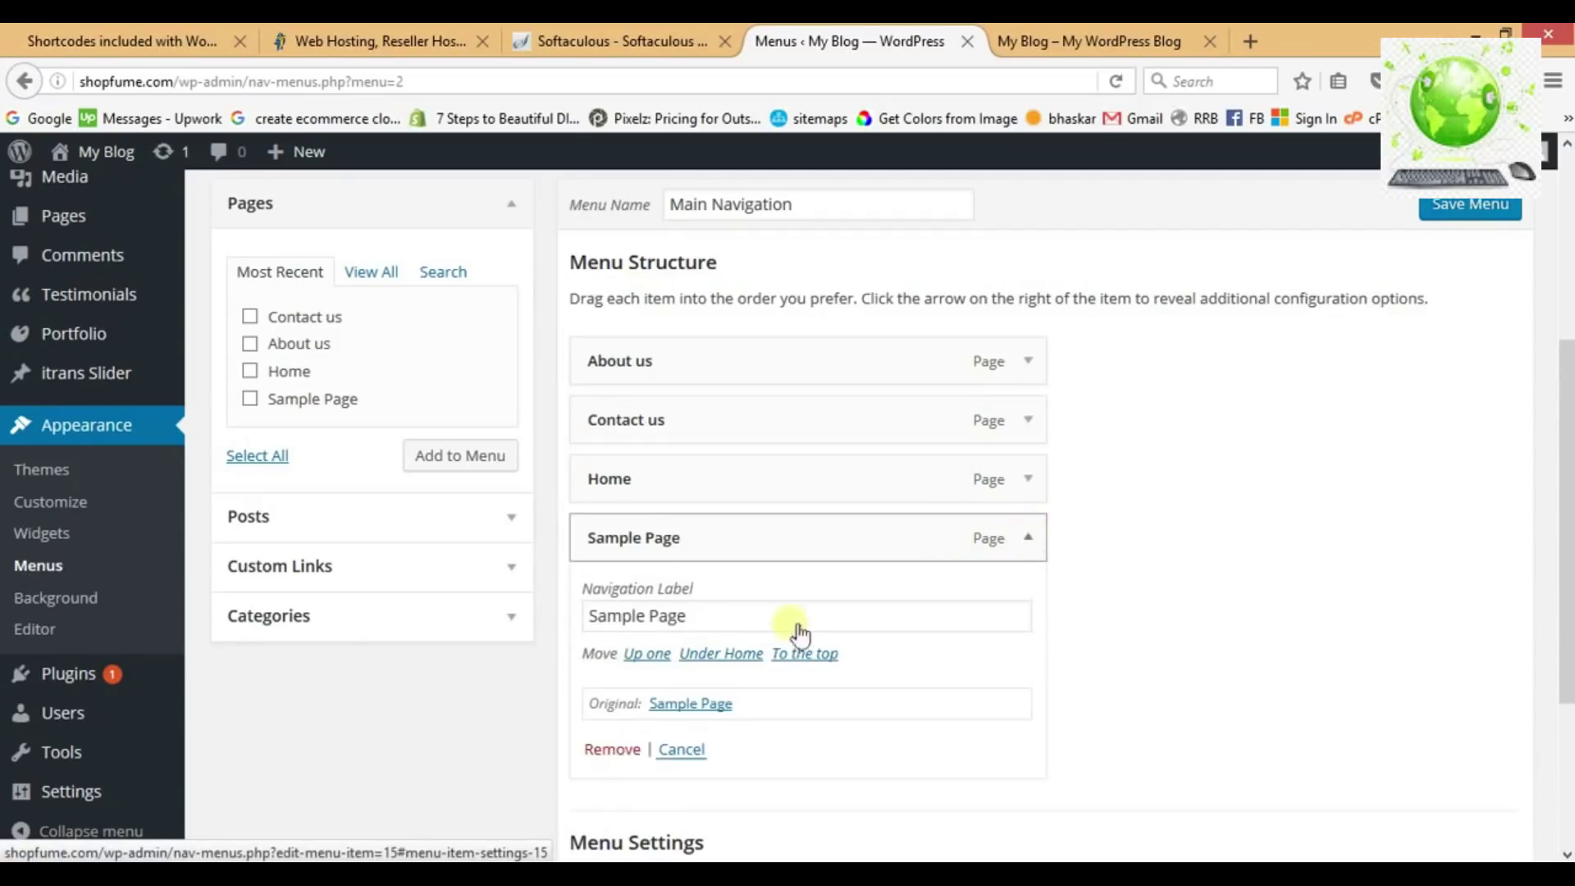
{"action": "left_click", "coordinate": [612, 749]}
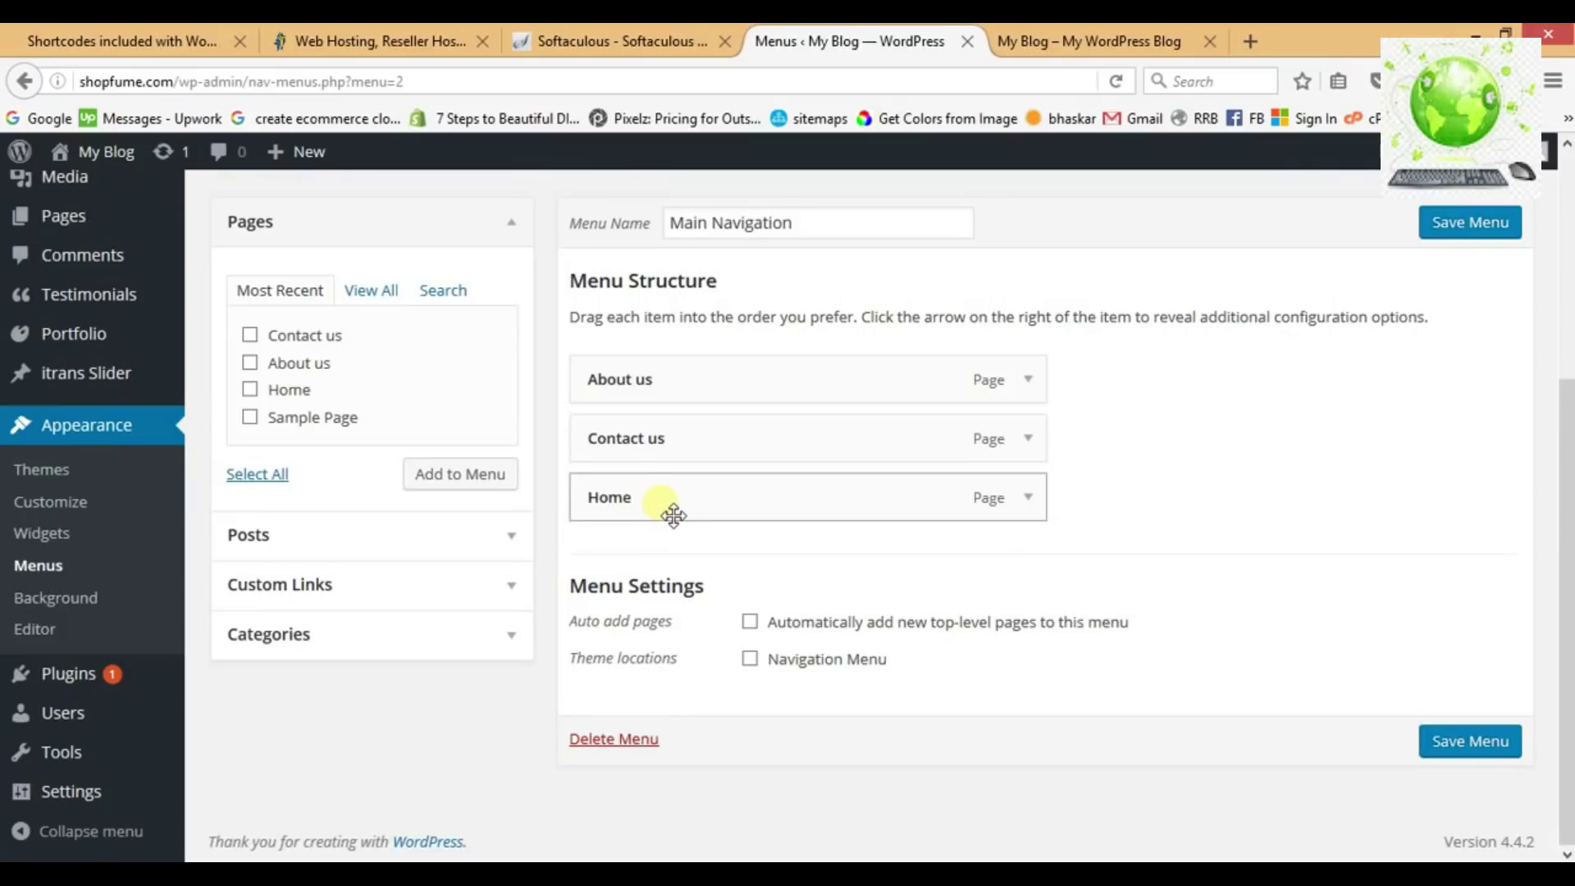
Move the Home page to the top, save the menu to Navigation Menu, and reload the site.
{"action": "left_click_drag", "start_coordinate": [673, 516], "coordinate": [671, 450]}
{"action": "mouse_move", "coordinate": [709, 538]}
{"action": "left_mouse_down"}
{"action": "mouse_move", "coordinate": [707, 566]}
{"action": "mouse_move", "coordinate": [709, 507]}
{"action": "left_mouse_up"}
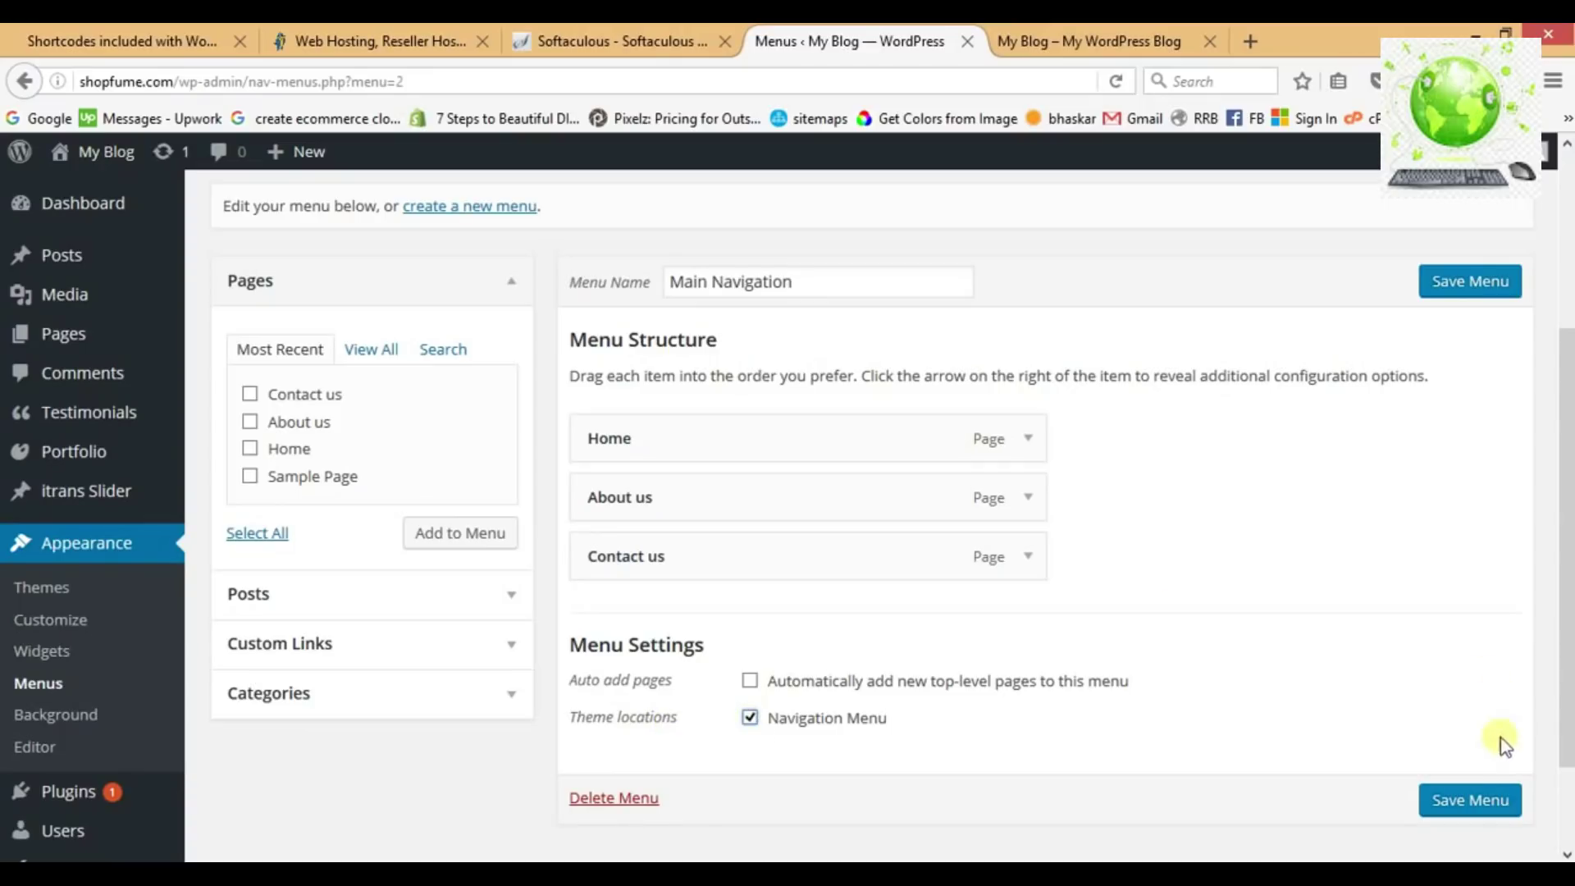
{"action": "left_click", "coordinate": [1470, 800]}
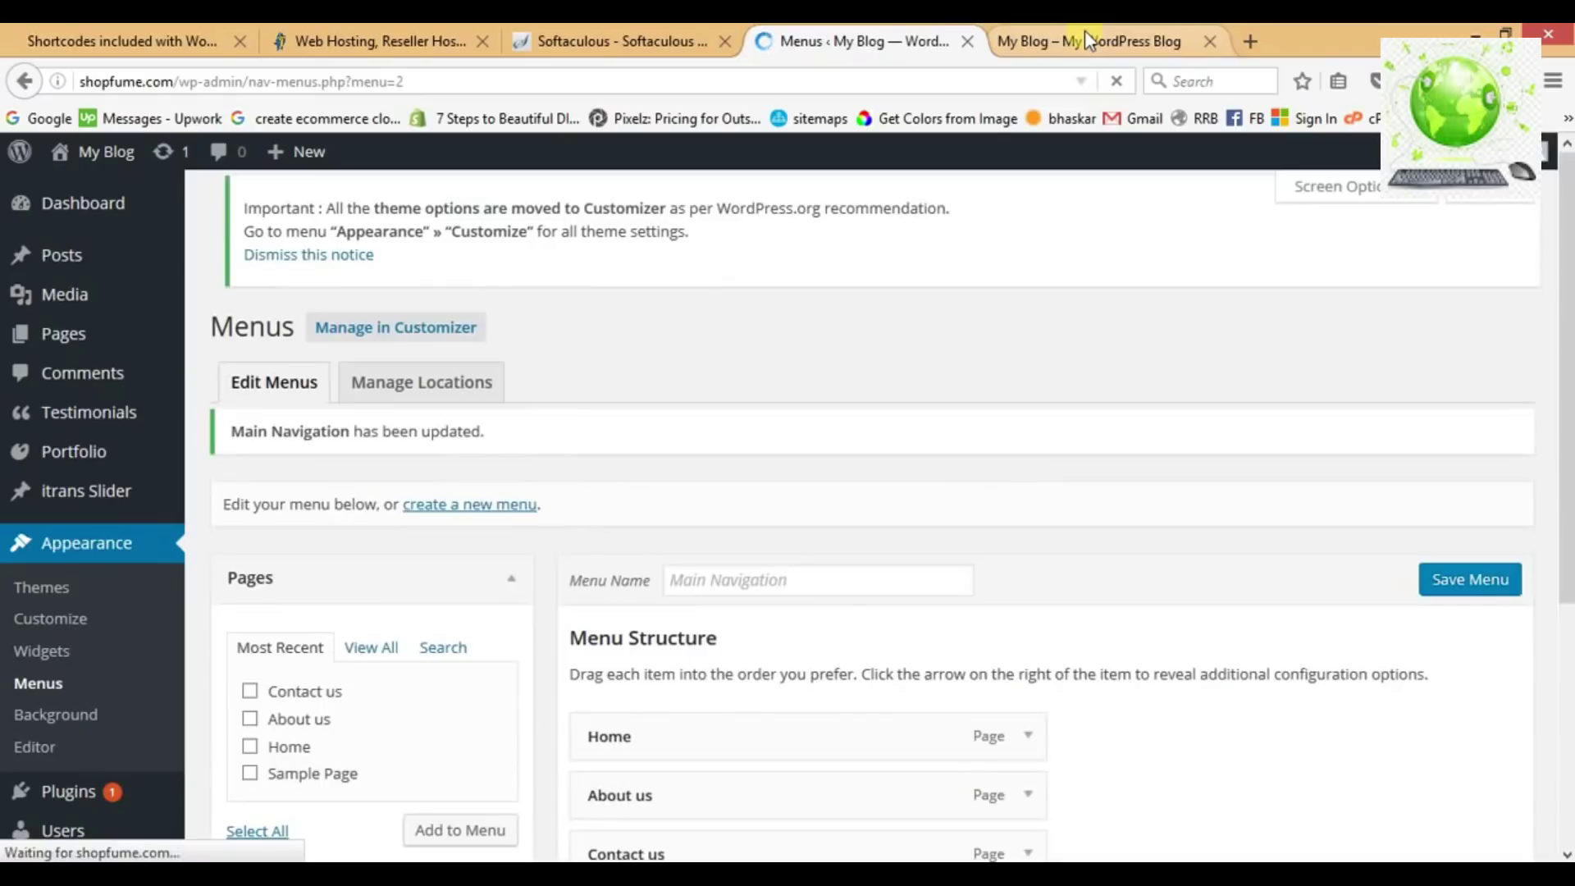
{"action": "left_click", "coordinate": [1084, 36]}
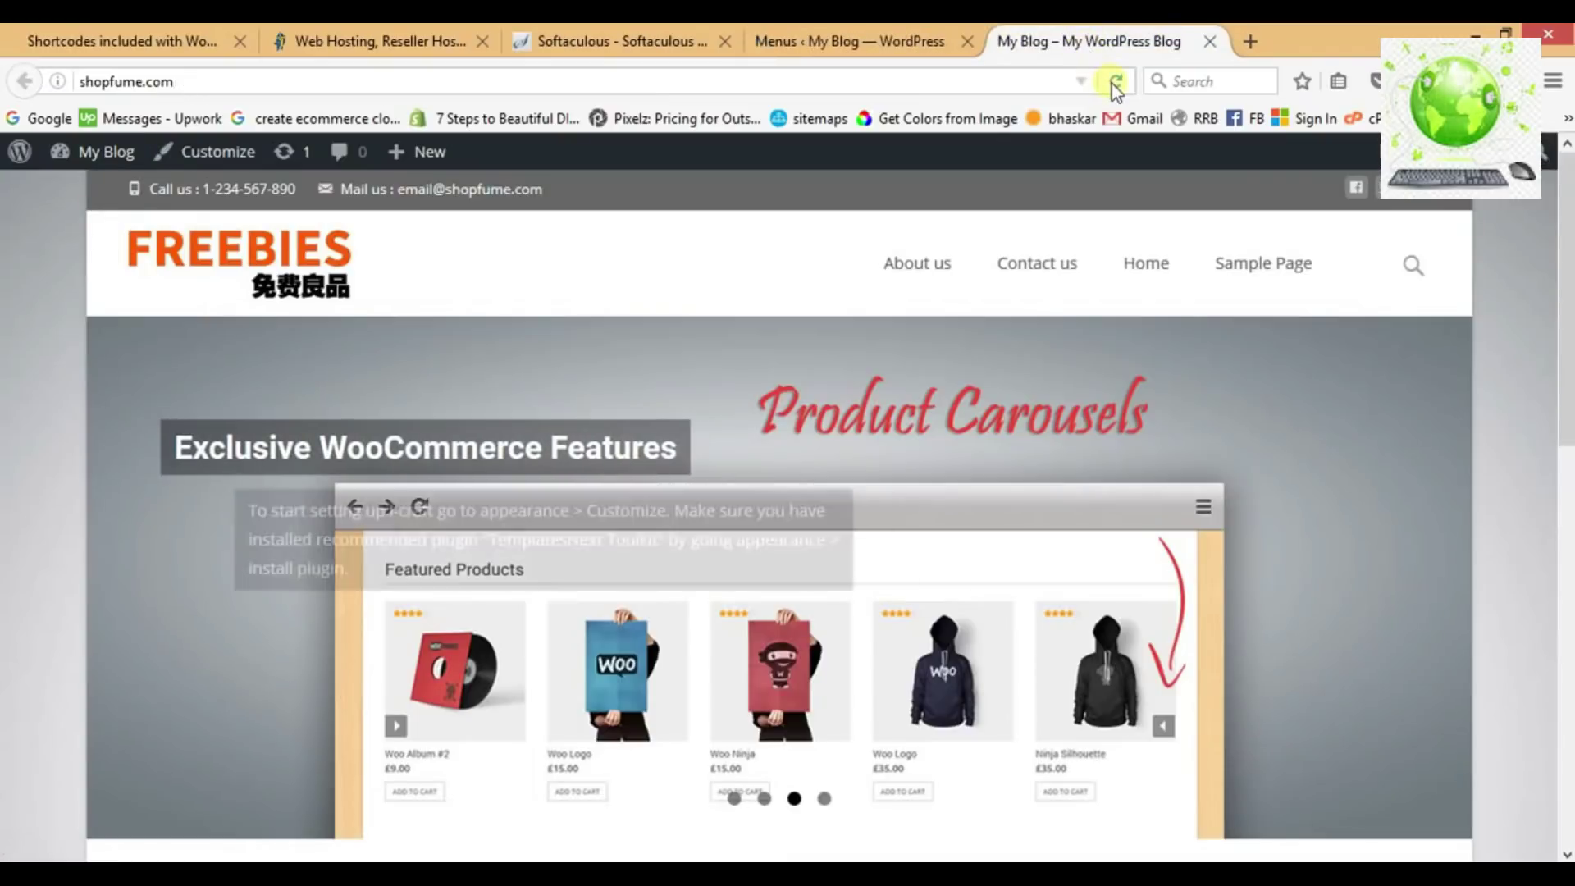
{"action": "left_click", "coordinate": [1116, 82]}
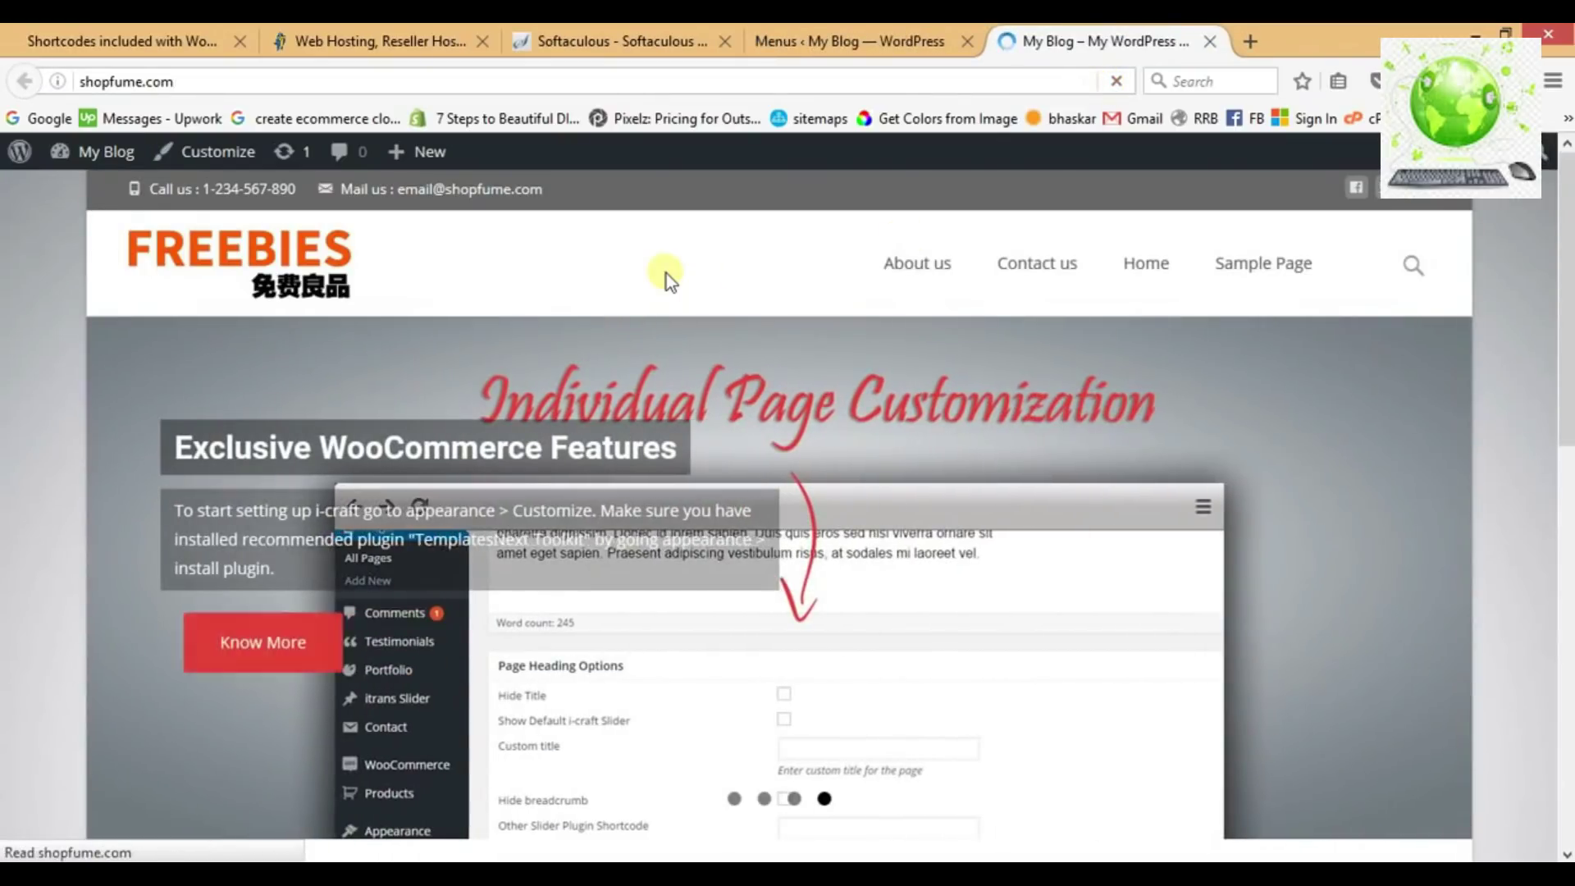
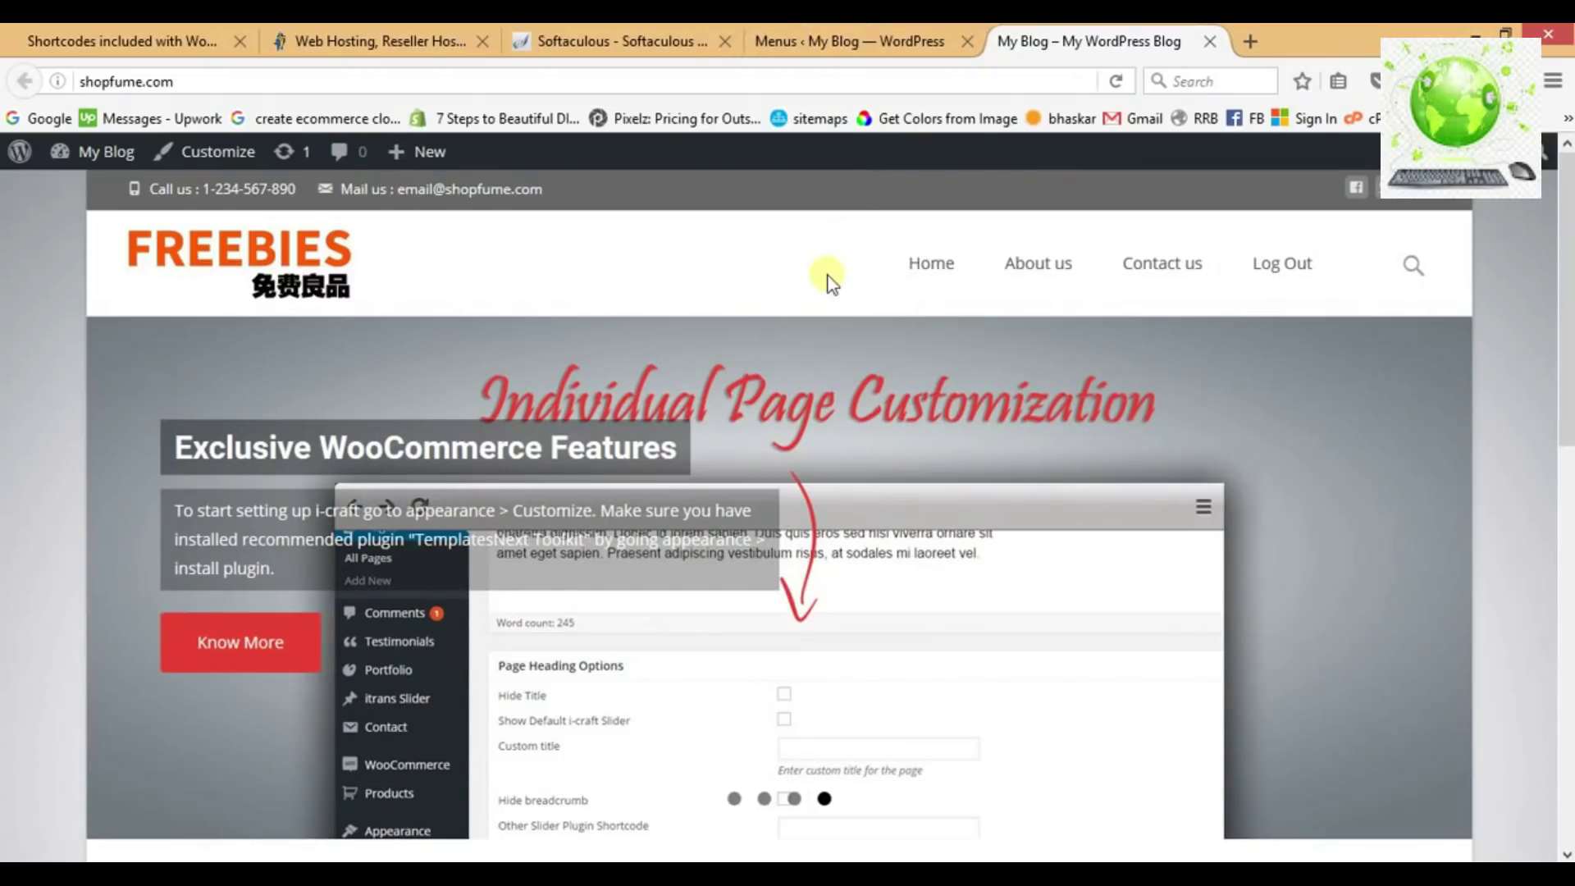
Mark Logo and Menus as (done) in the Notepad eCommerce checklist.
{"action": "key", "text": "alt+Tab"}
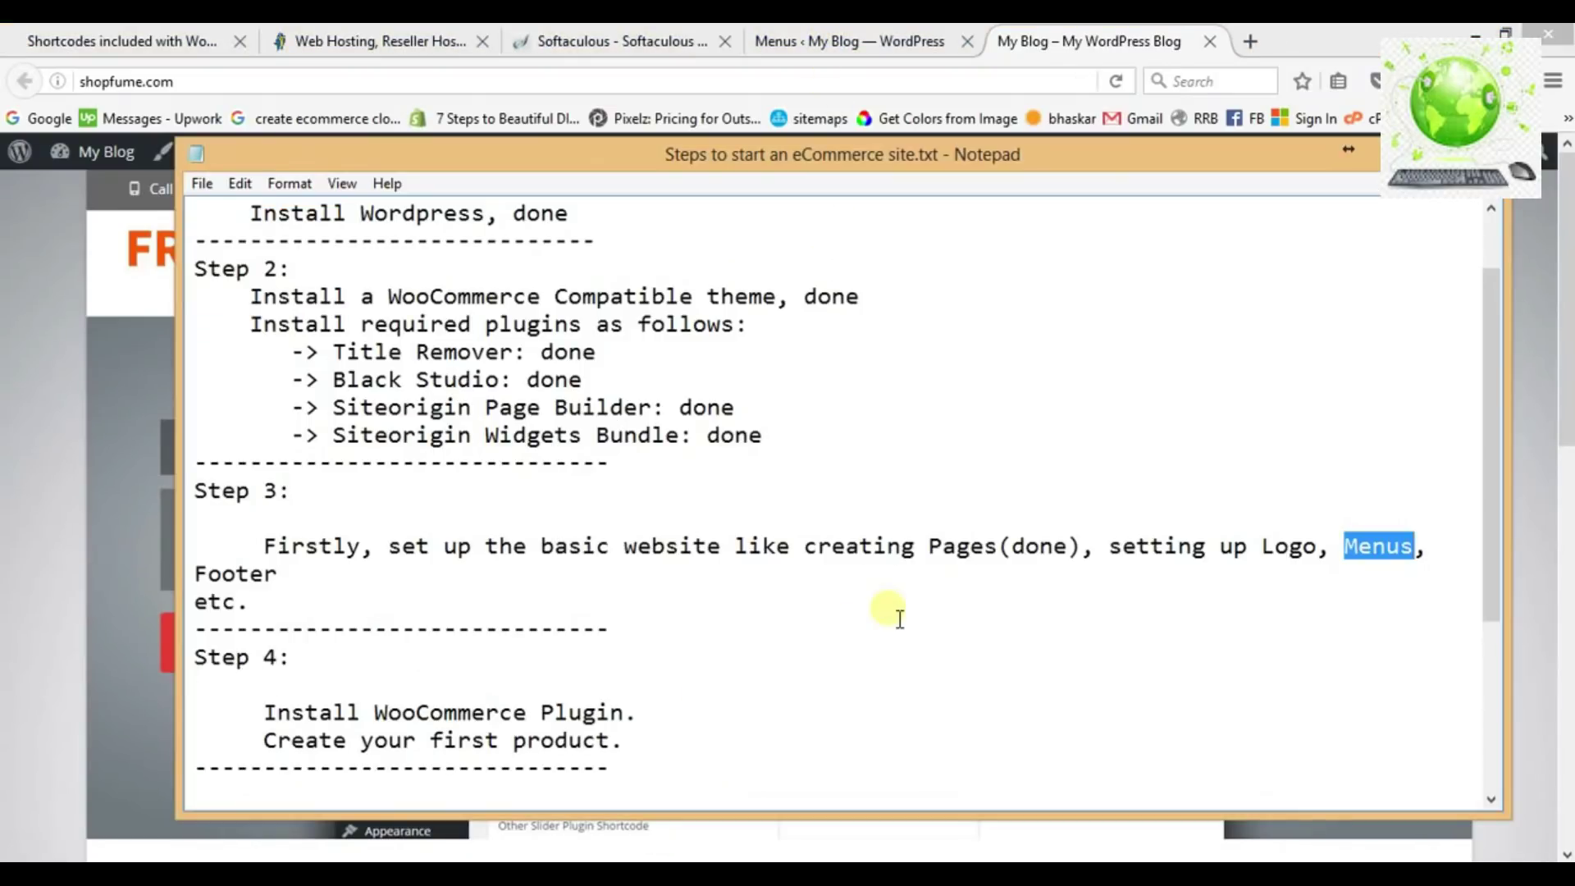
{"action": "left_click", "coordinate": [1325, 561]}
{"action": "type", "text": "(done"}
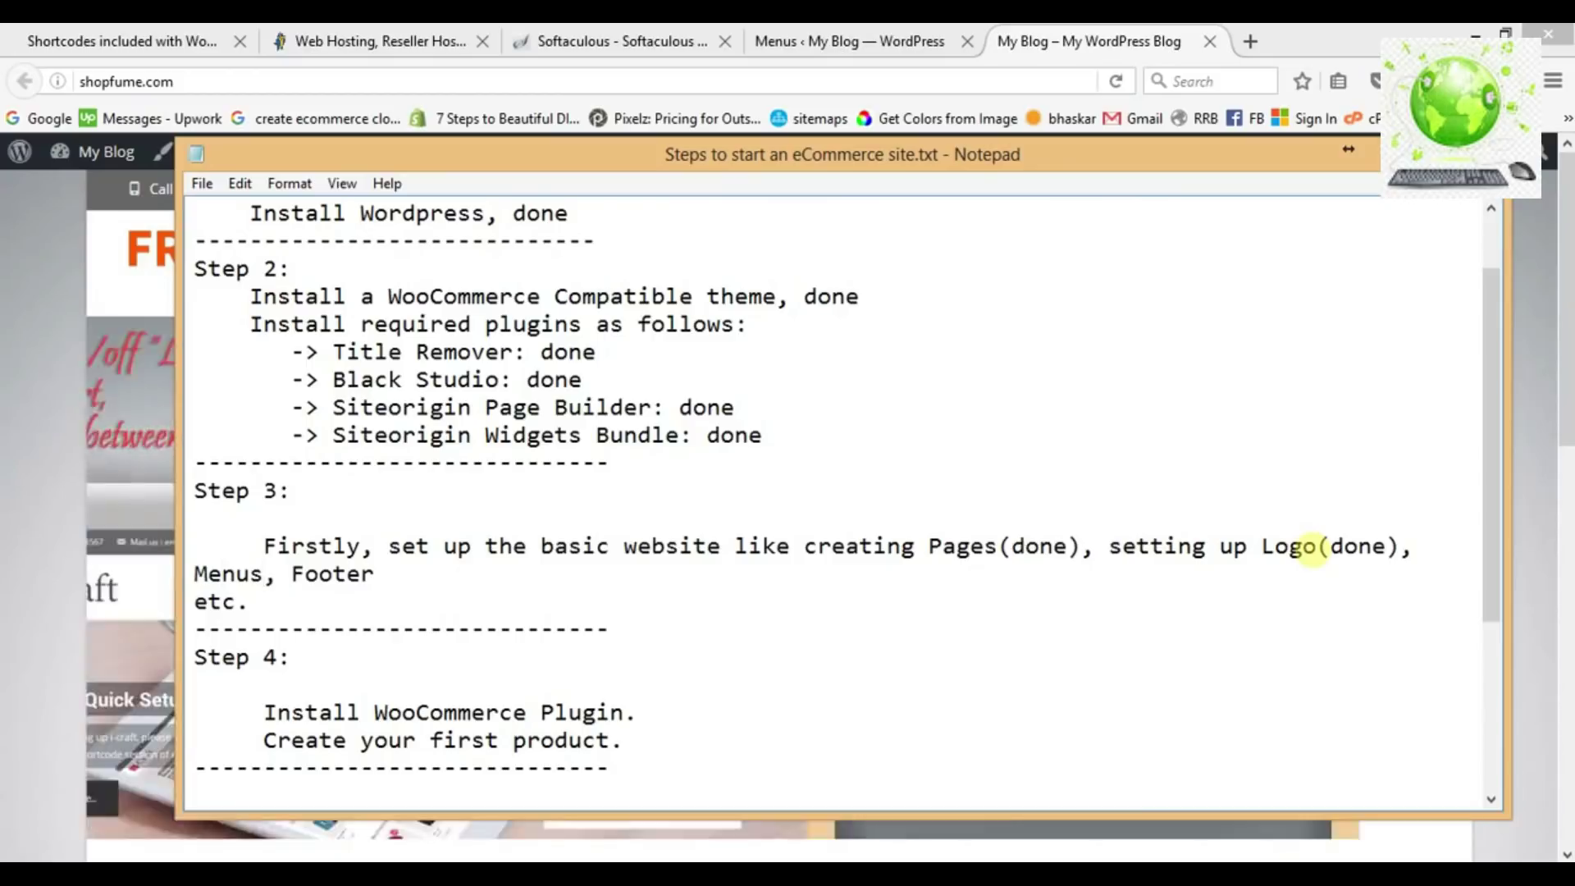
{"action": "type", "text": "(don"}
{"action": "type", "text": "e)"}
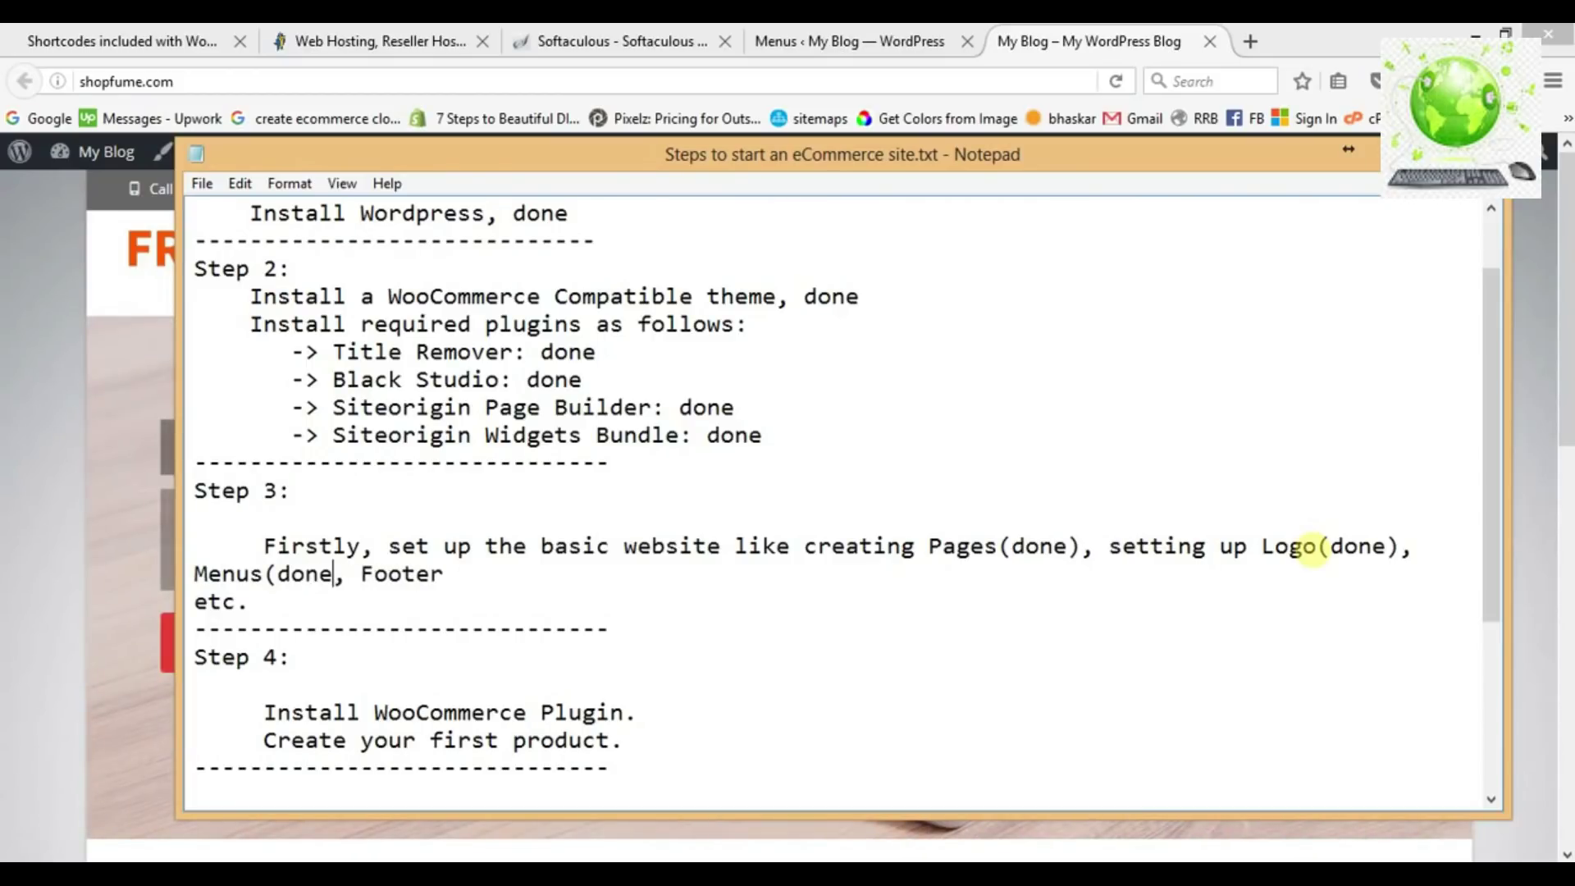
{"action": "key", "text": "Right"}
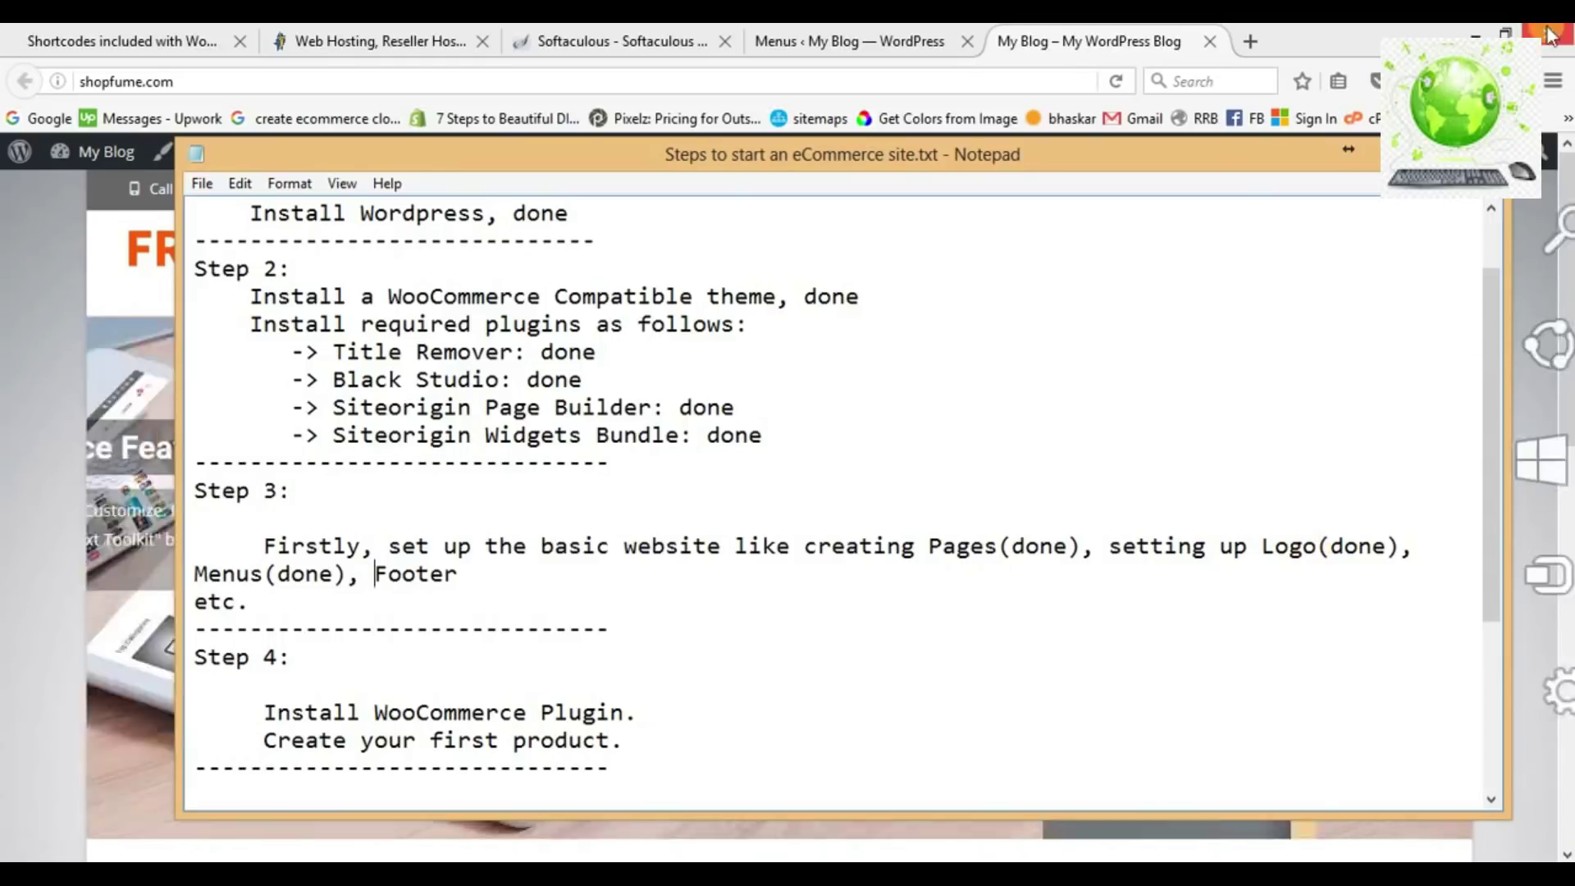
After checking the site, mark Footer as (on hold) in the Step 3 line.
{"action": "key", "text": "alt+Tab"}
{"action": "scroll", "coordinate": [796, 528], "scroll_direction": "down", "scroll_amount": 10}
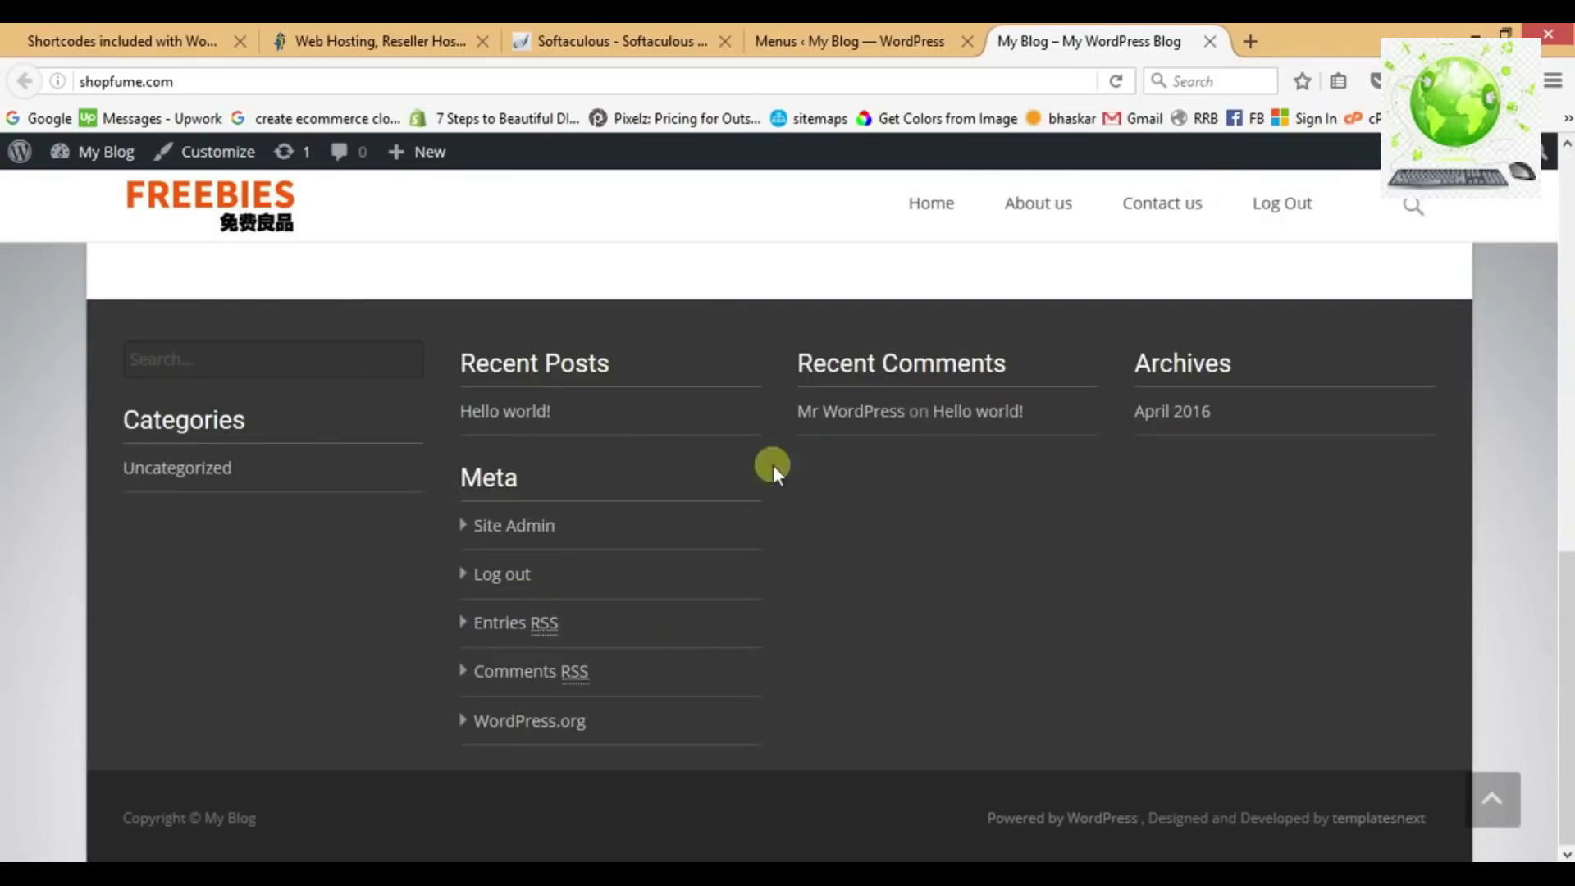
{"action": "scroll", "coordinate": [908, 612], "scroll_direction": "up", "scroll_amount": 6}
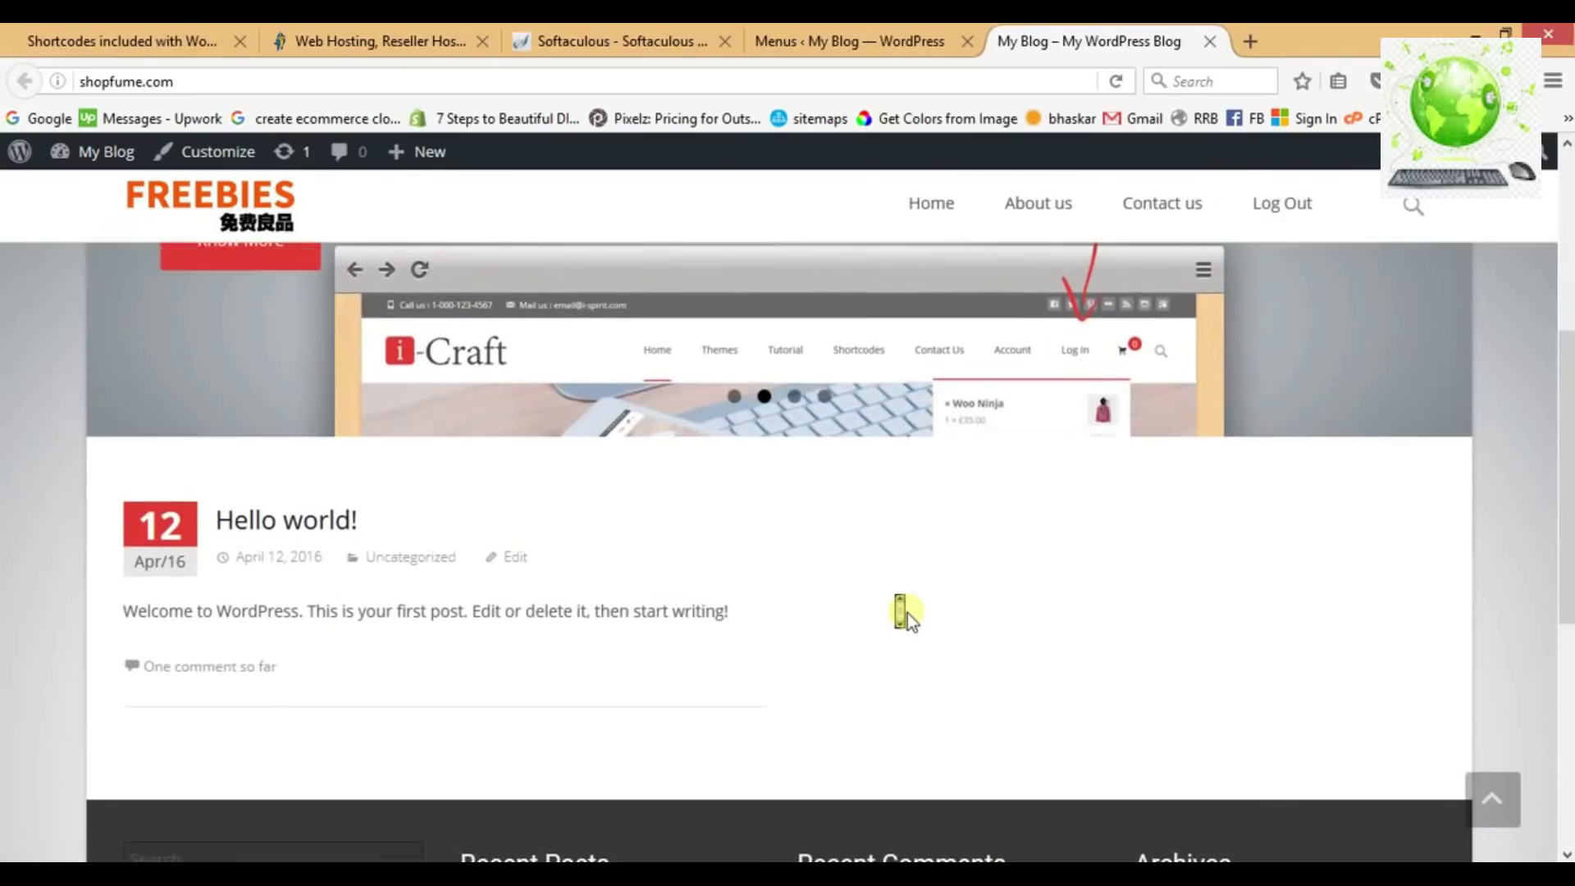
{"action": "scroll", "coordinate": [907, 613], "scroll_direction": "up", "scroll_amount": 2}
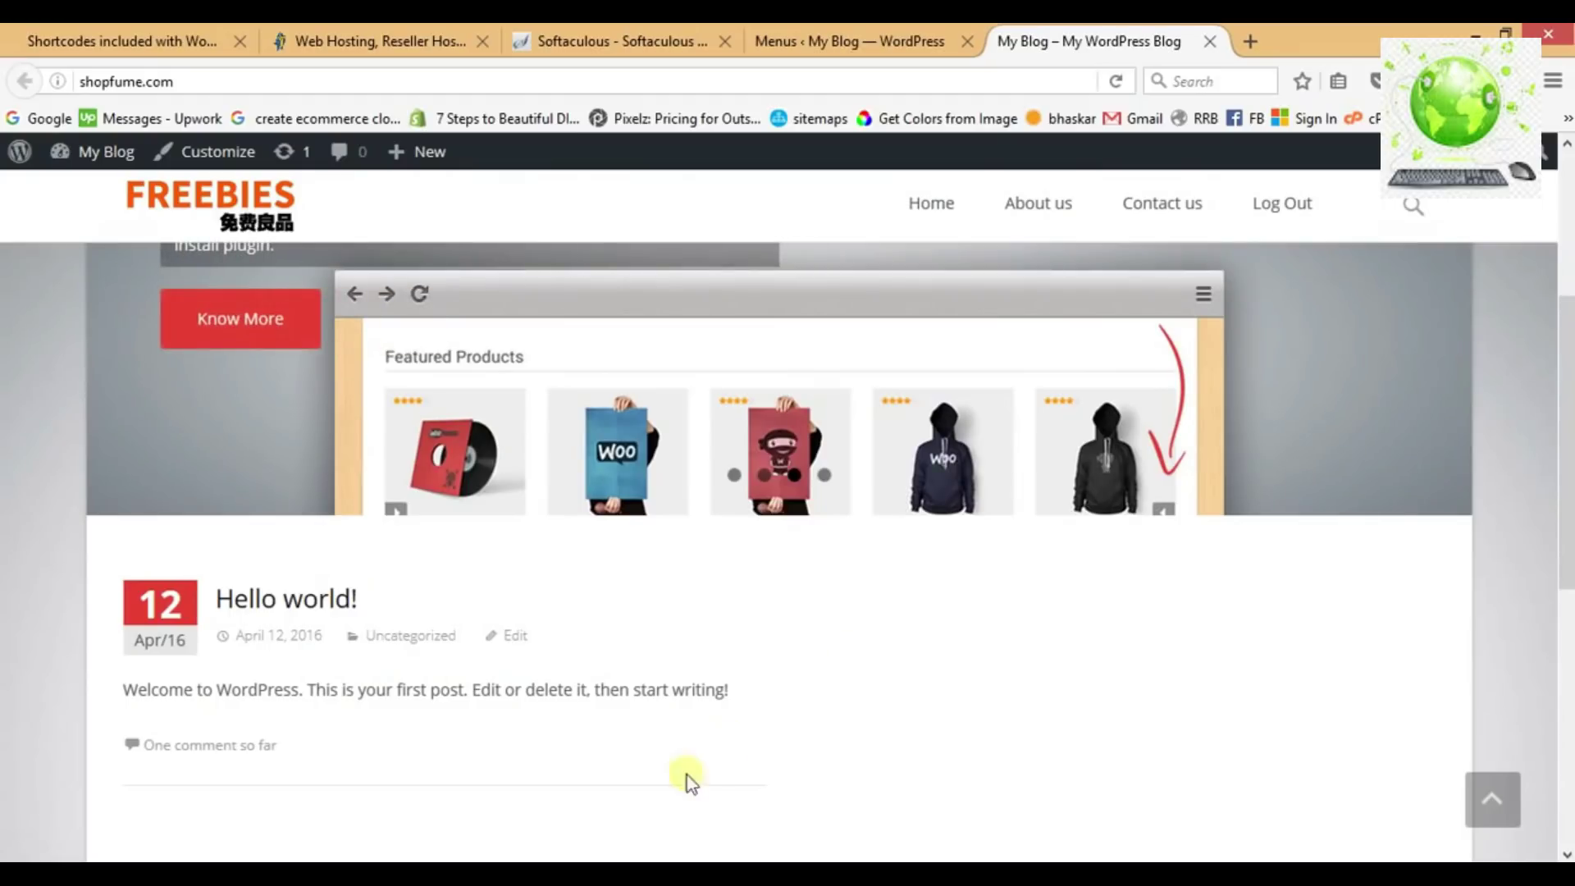
{"action": "key", "text": "alt+Tab"}
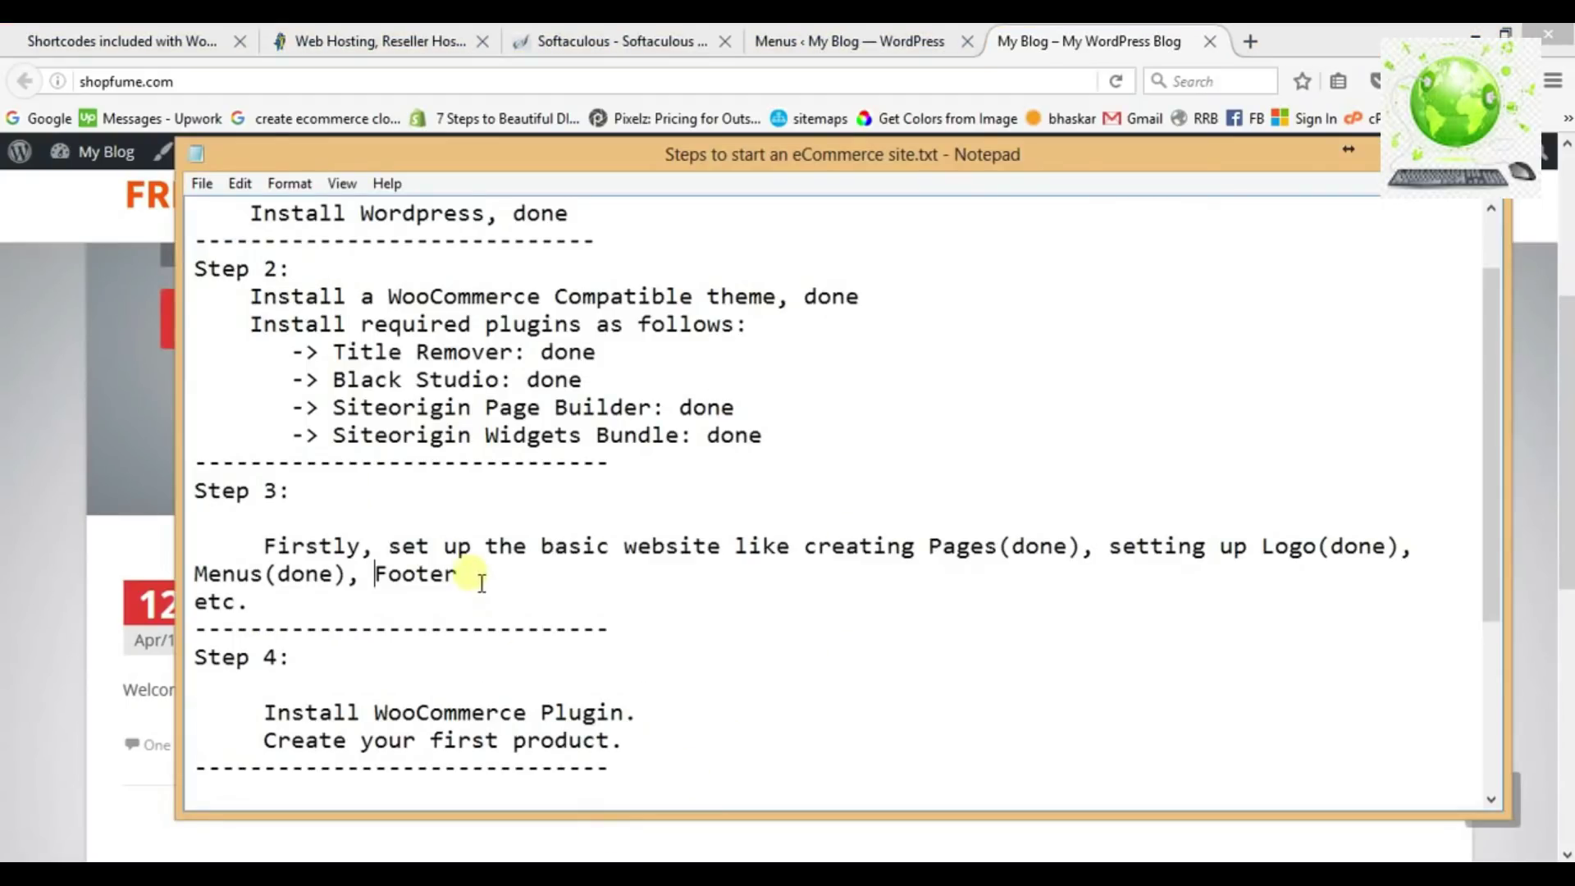
{"action": "type", "text": "(o"}
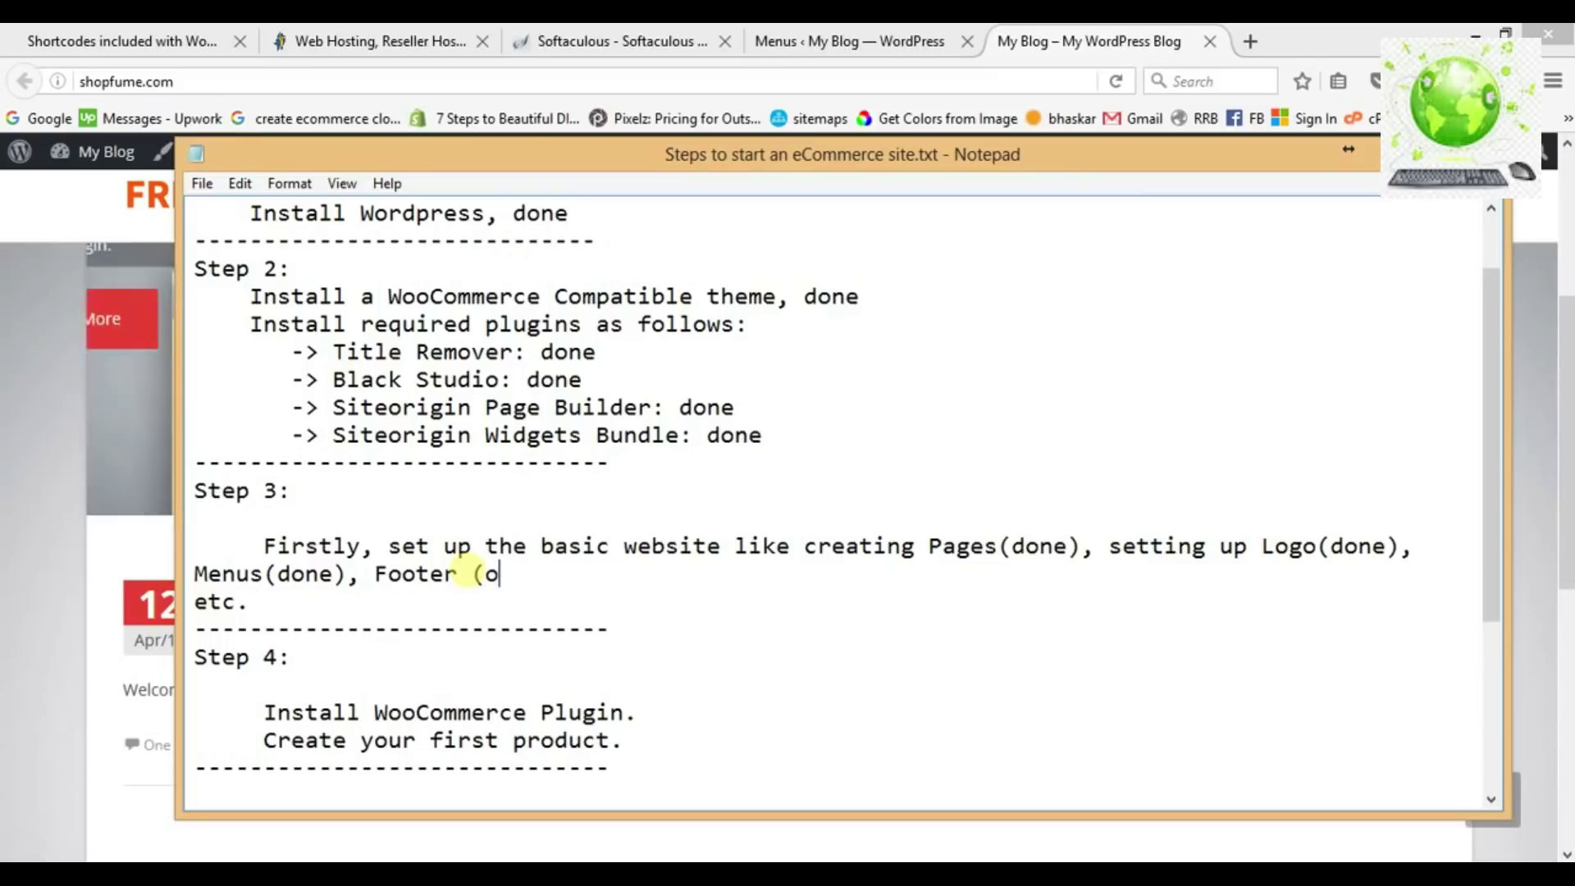
{"action": "type", "text": "n hold)"}
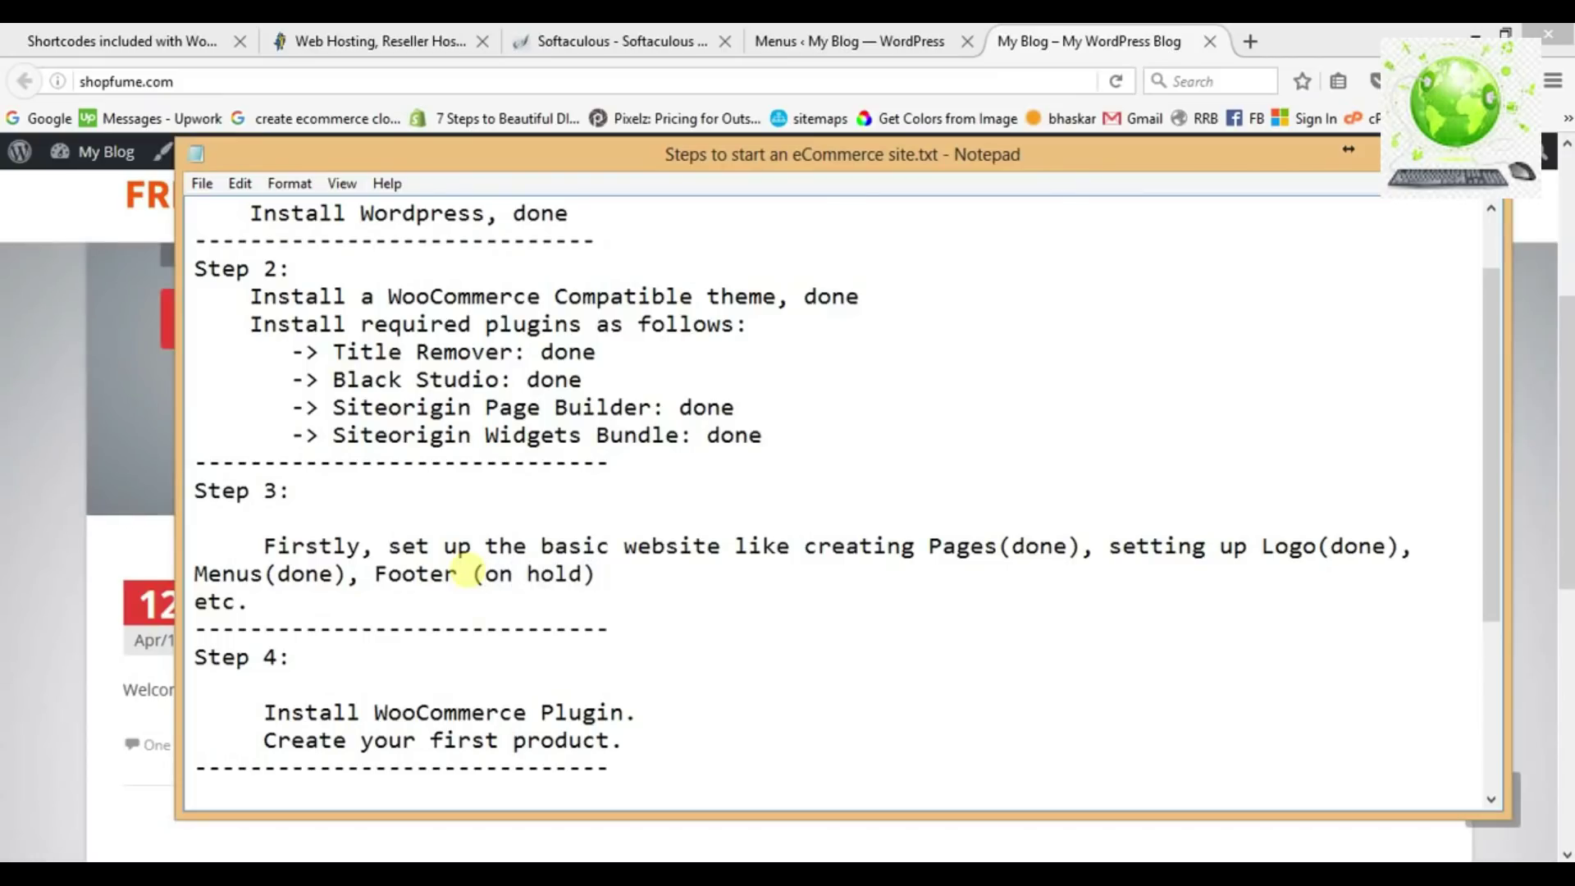
{"action": "scroll", "coordinate": [361, 660], "scroll_direction": "down", "scroll_amount": 1}
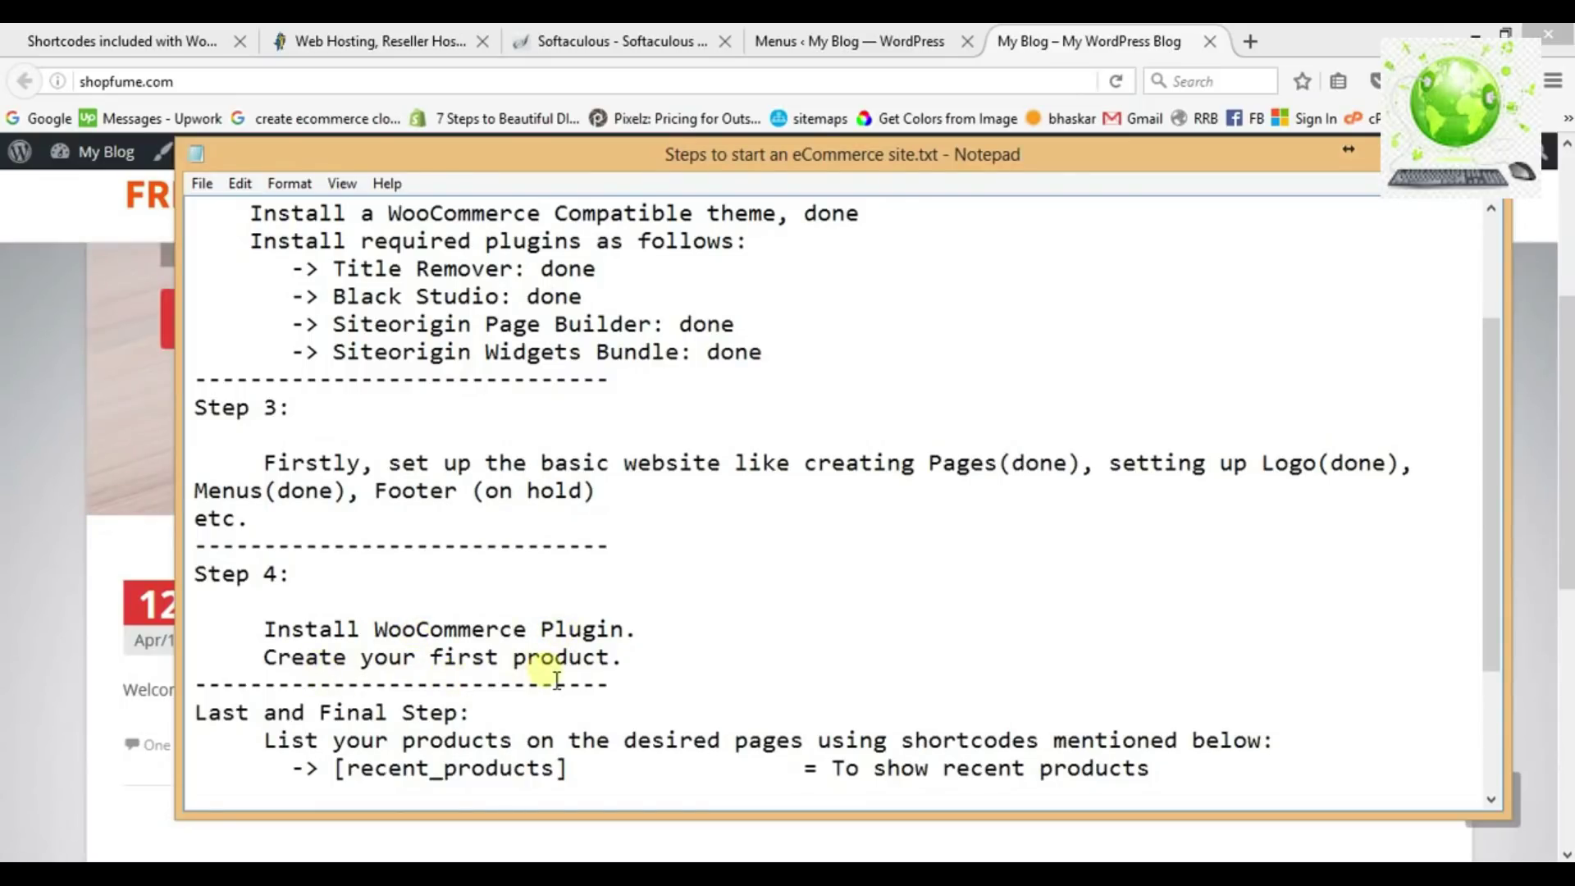
{"action": "left_click", "coordinate": [1067, 43]}
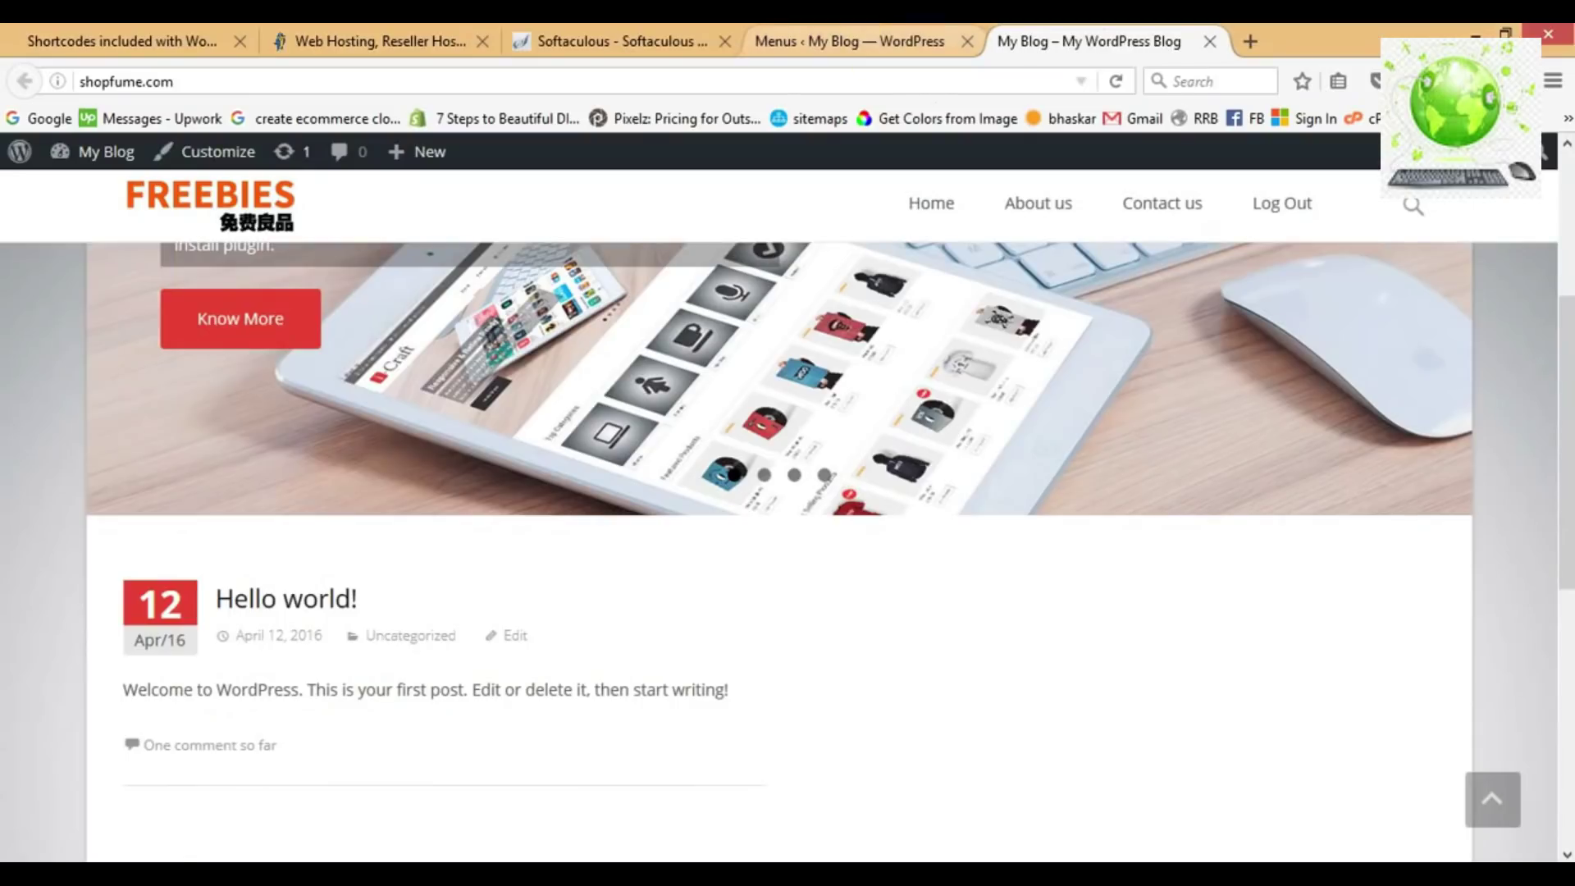
Search Add New Plugins for 'woocommerce', then install and activate WooCommerce 2.5.5.
{"action": "left_click", "coordinate": [890, 43]}
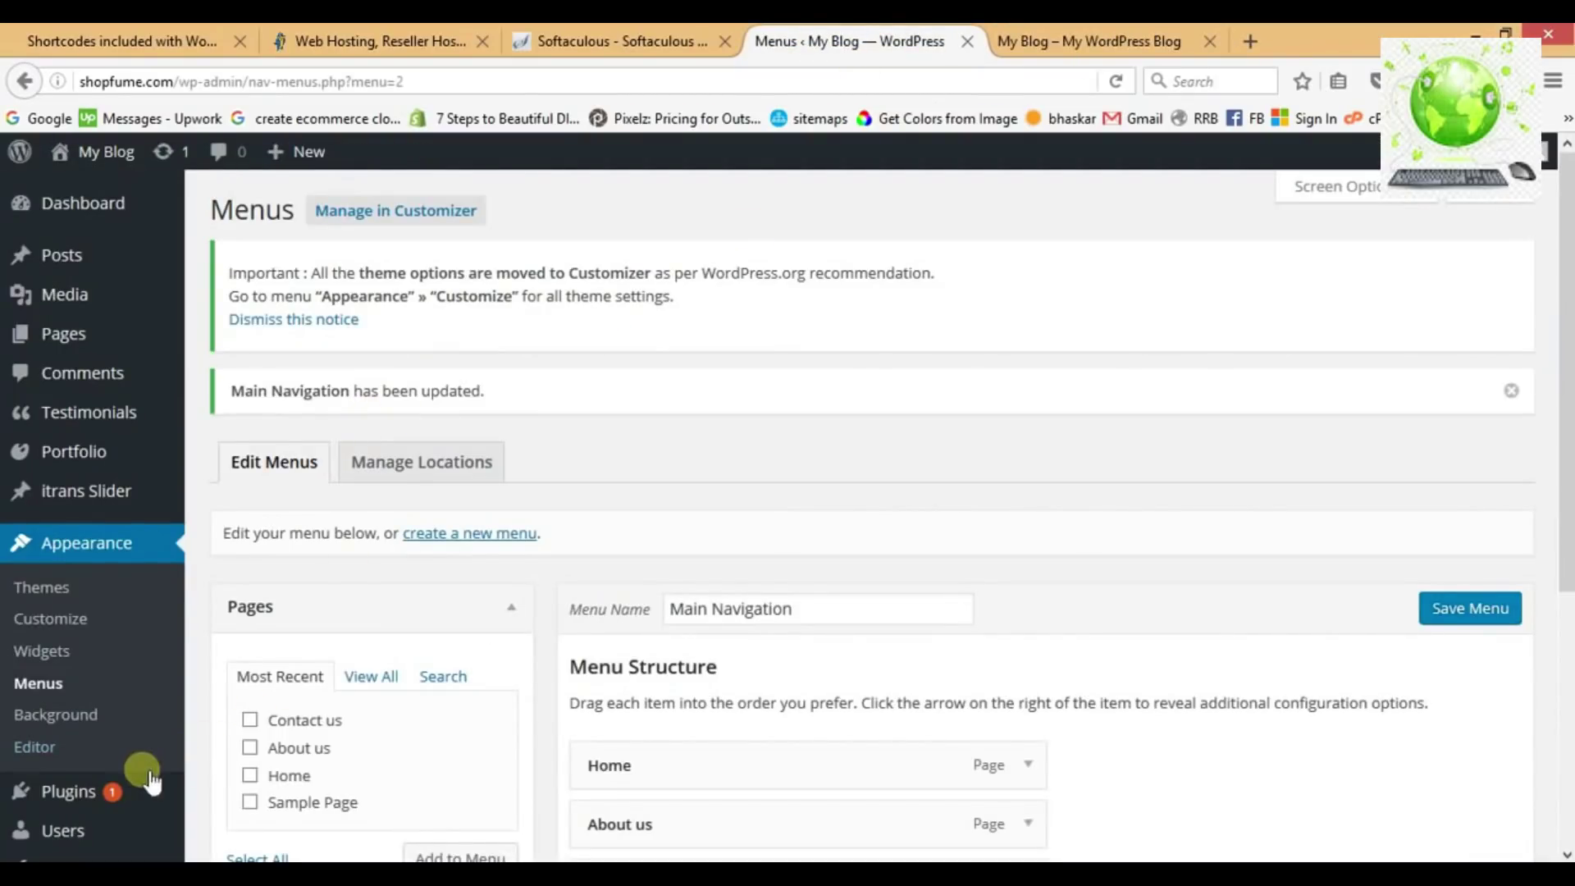
{"action": "mouse_move", "coordinate": [141, 792]}
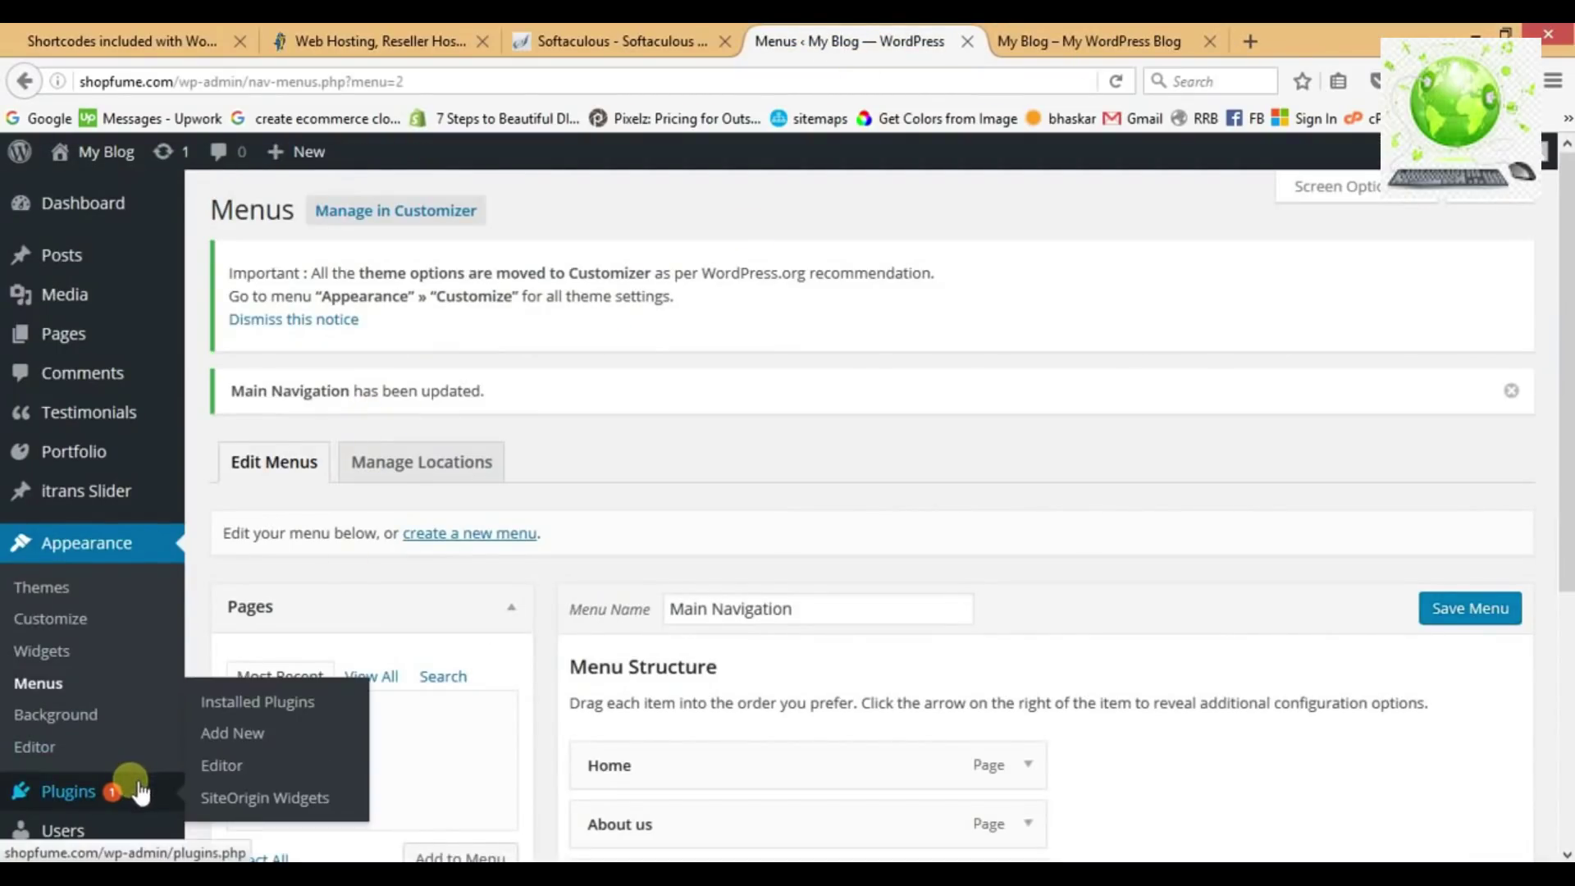
{"action": "left_click", "coordinate": [247, 743]}
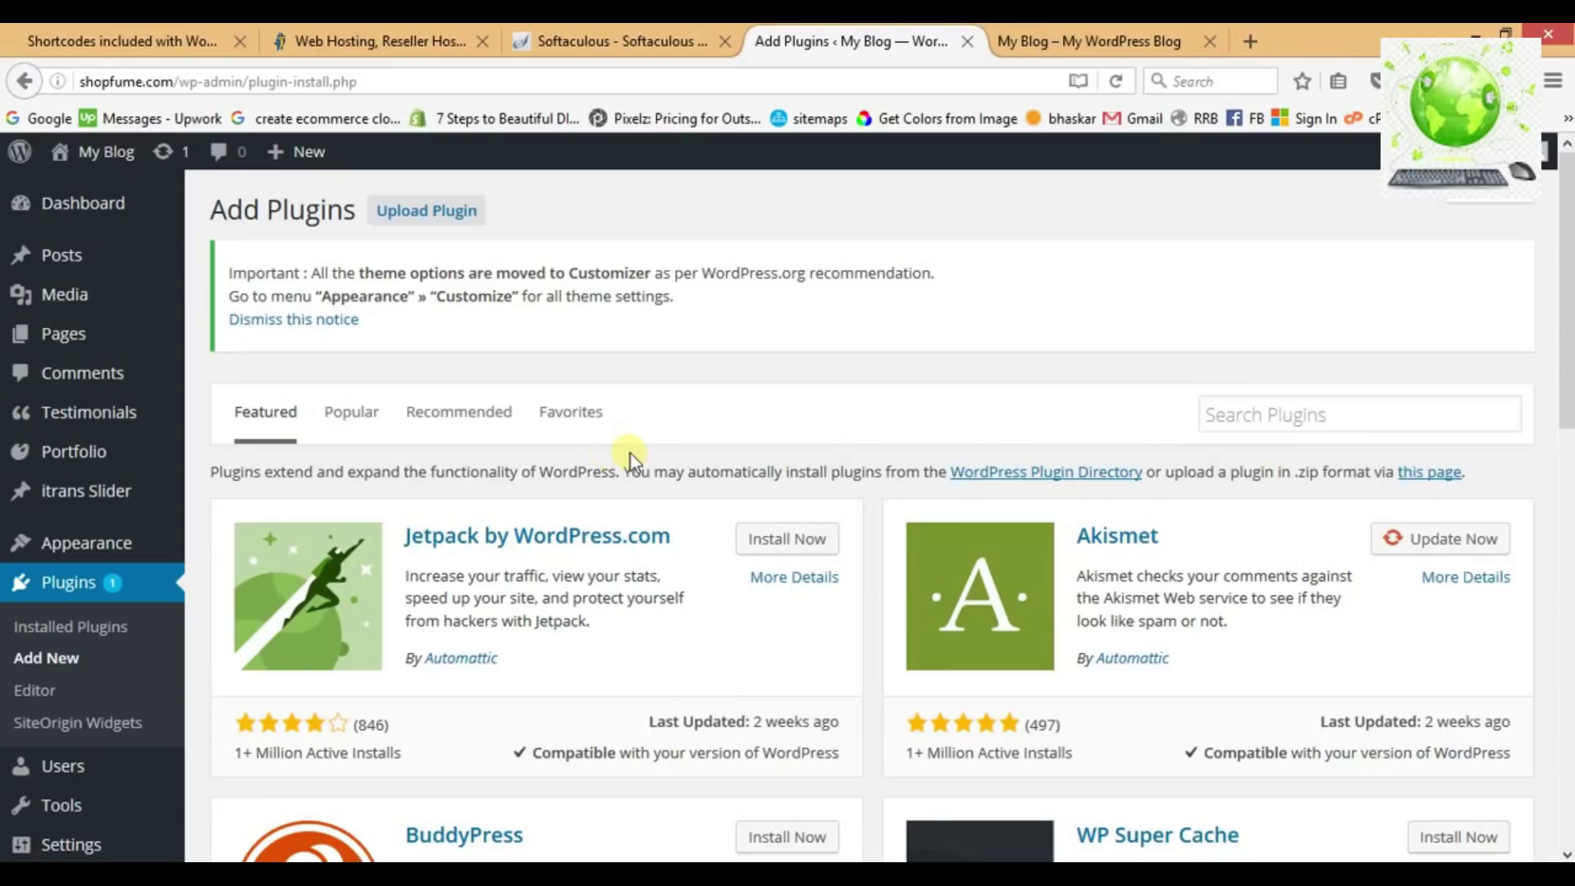
{"action": "left_click", "coordinate": [1282, 422]}
{"action": "type", "text": "w"}
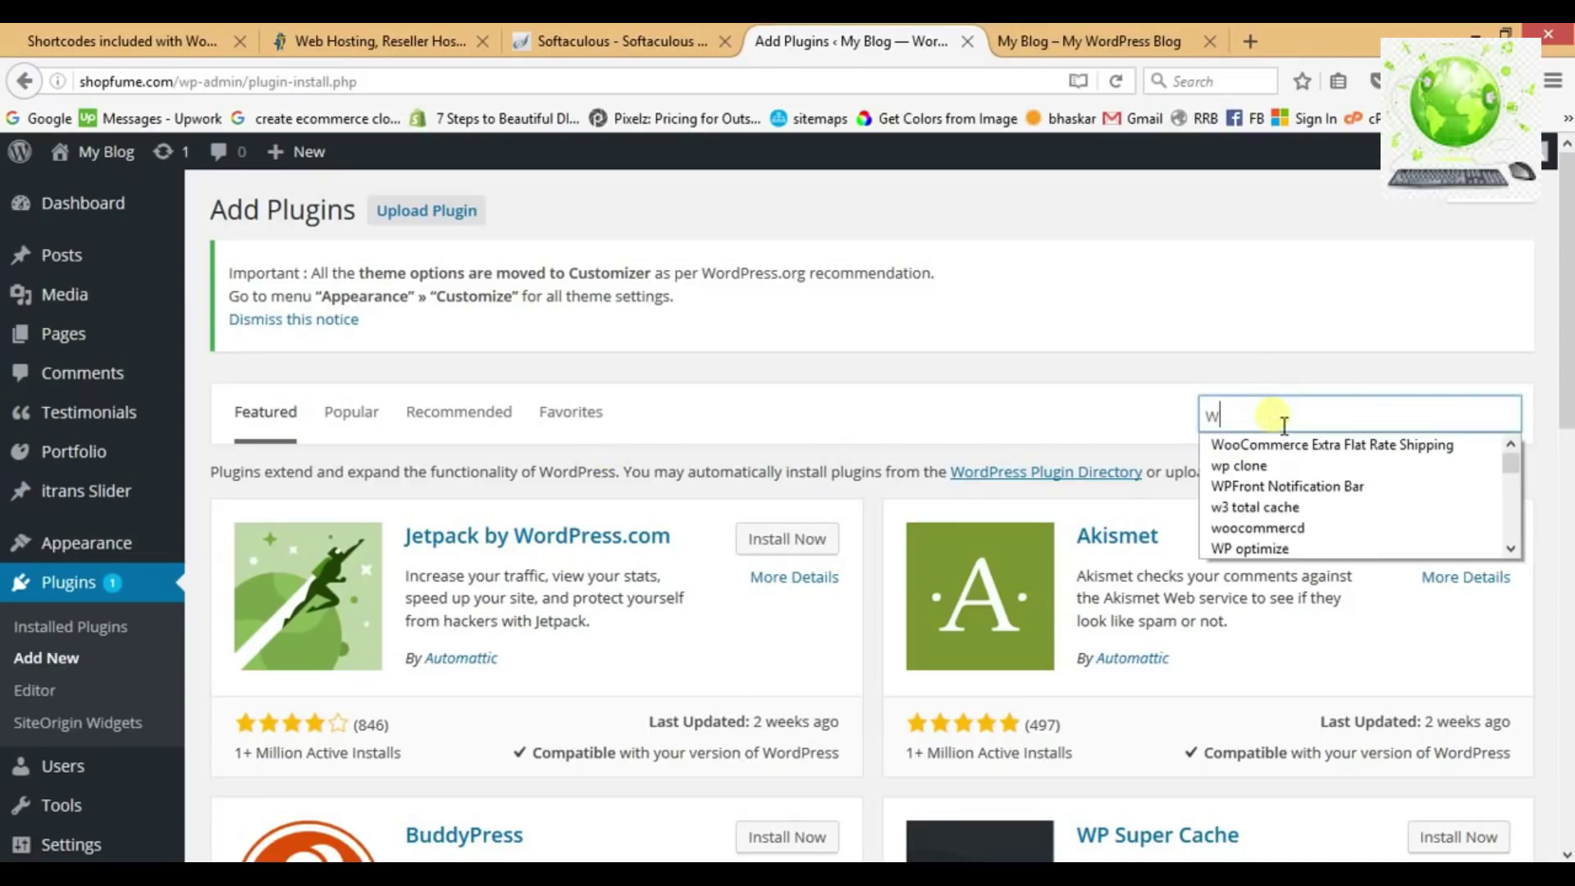
{"action": "type", "text": "oocommerce"}
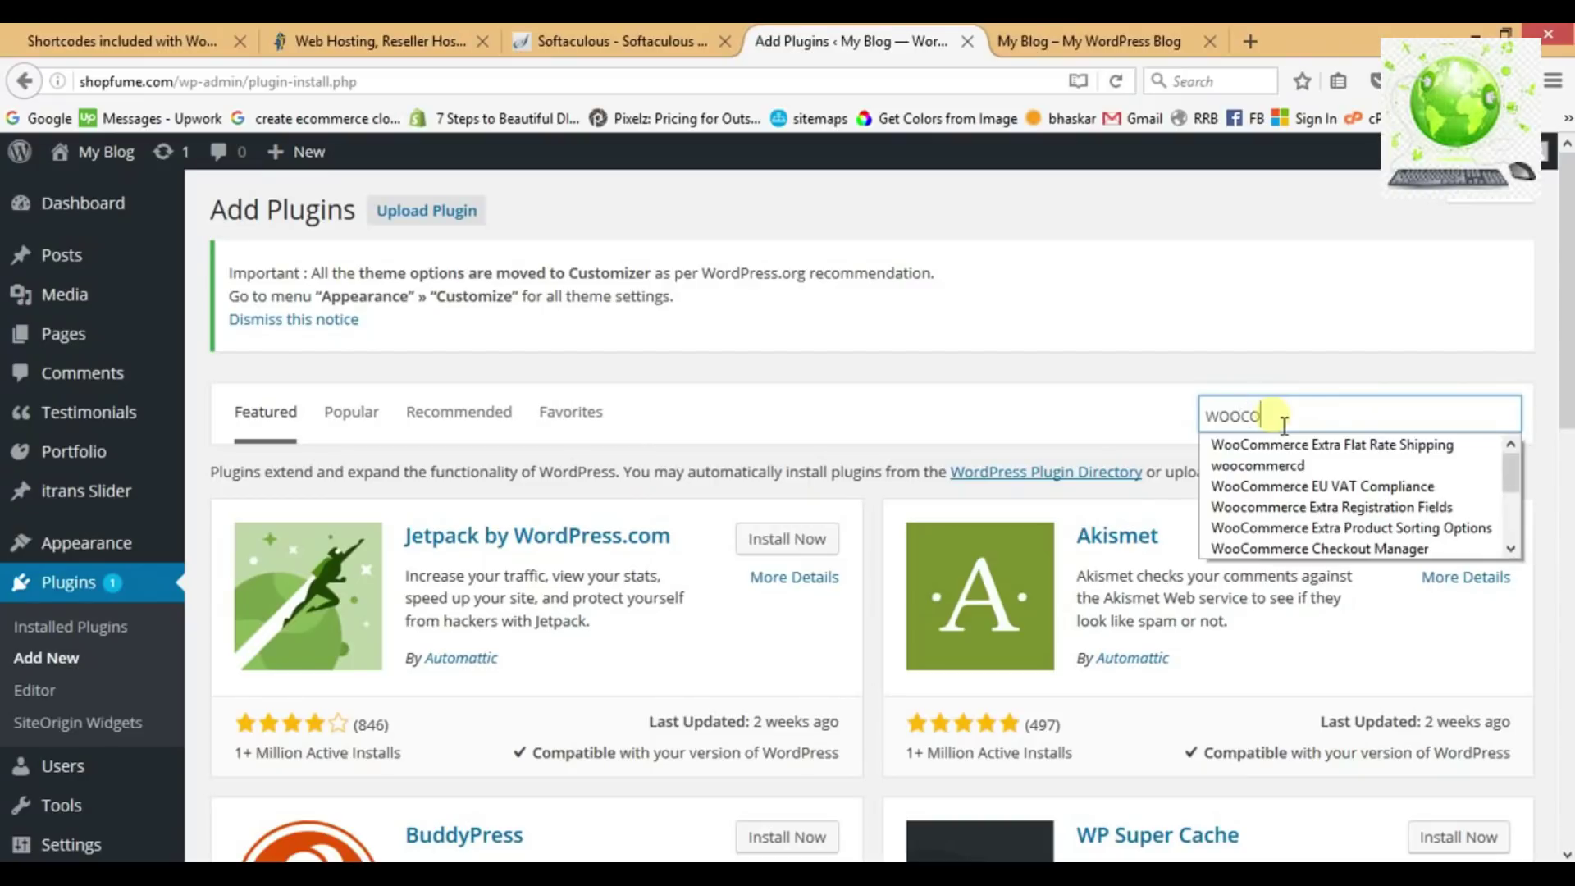
{"action": "key", "text": "Return"}
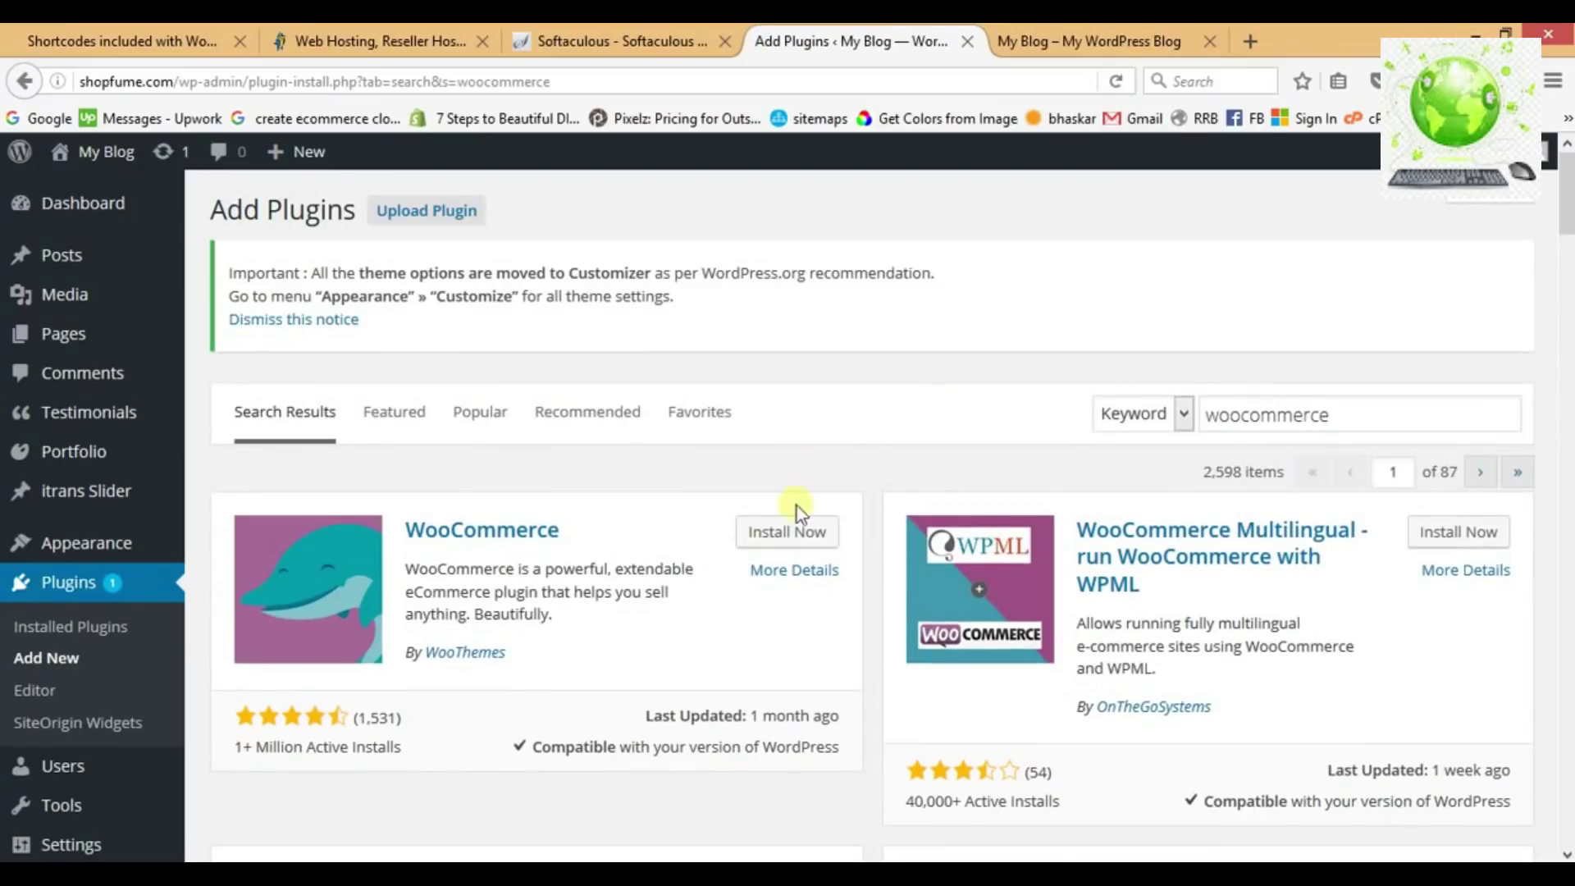
{"action": "left_click", "coordinate": [791, 533]}
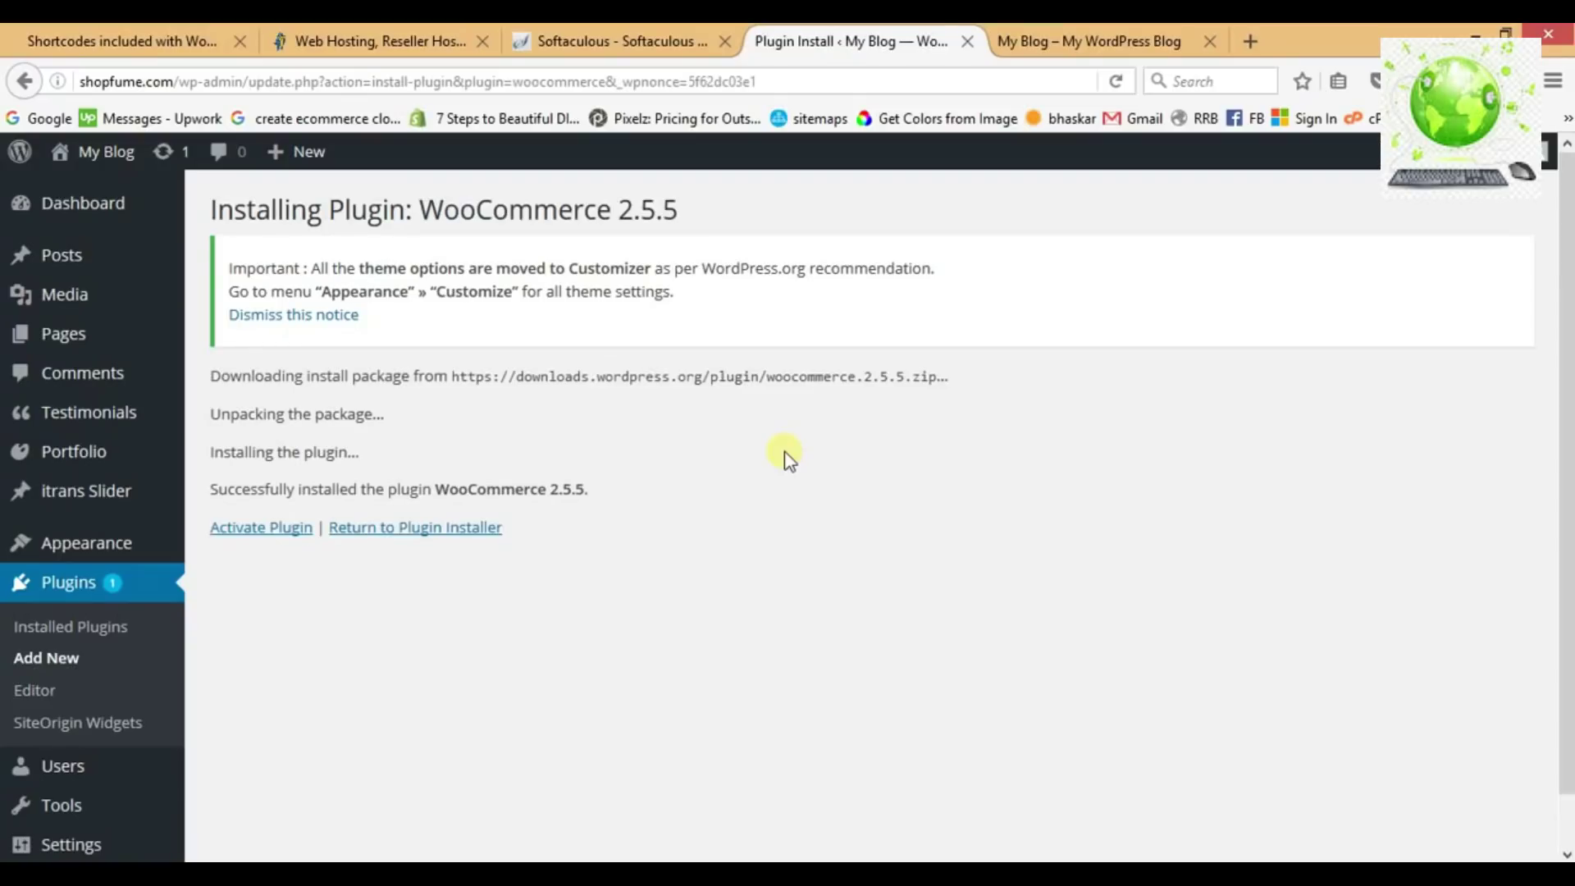
{"action": "left_click", "coordinate": [263, 535]}
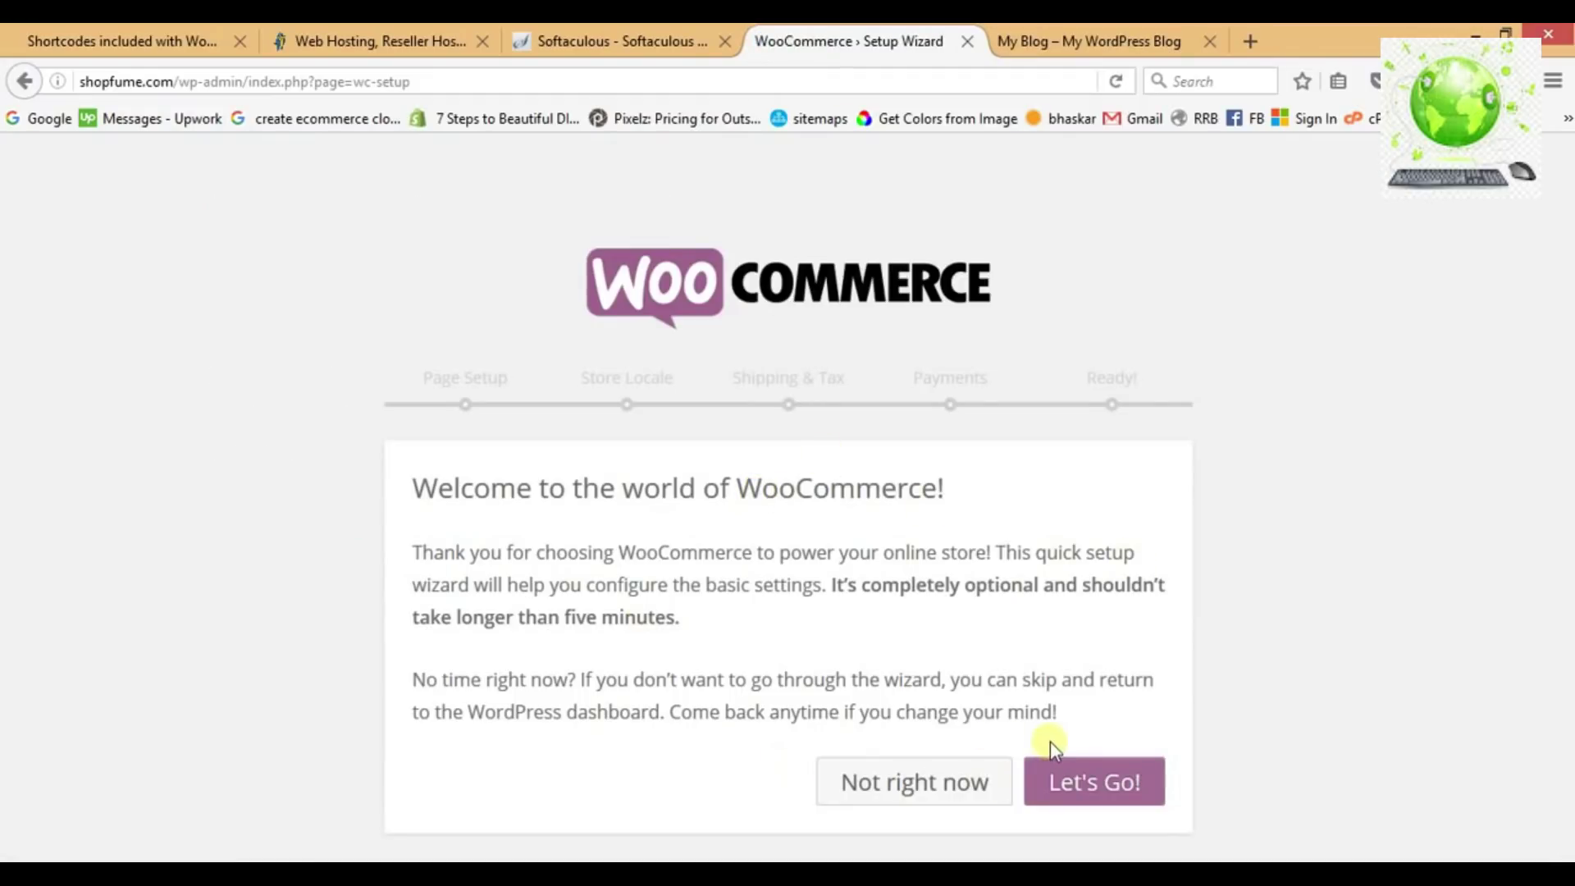
Start the WooCommerce setup wizard and let it create the essential store pages.
{"action": "left_click", "coordinate": [1105, 796]}
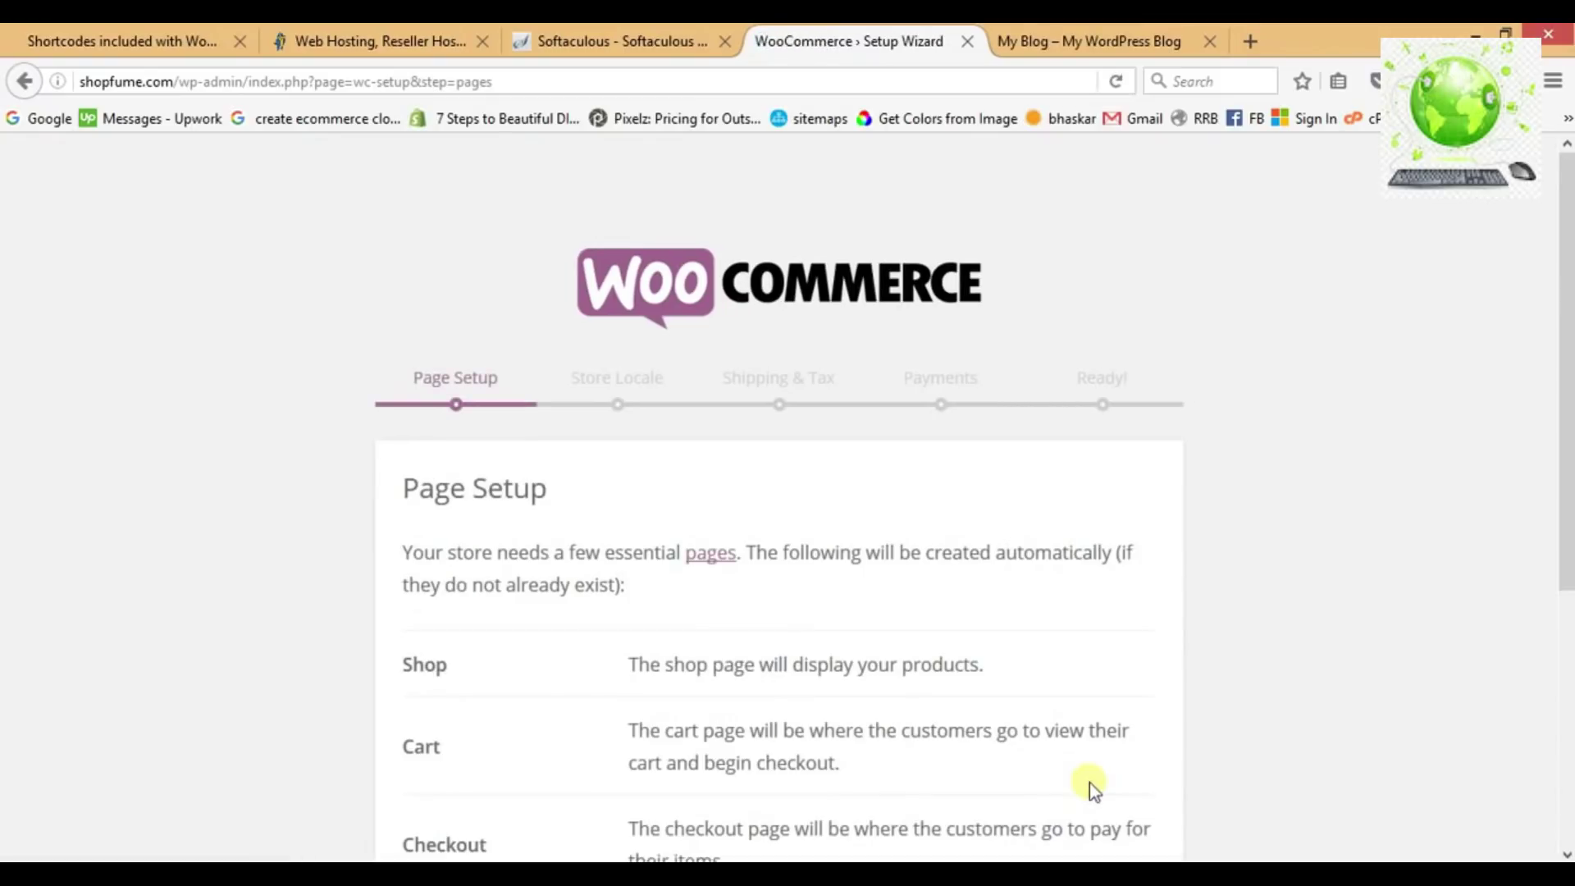
{"action": "scroll", "coordinate": [1057, 647], "scroll_direction": "down", "scroll_amount": 5}
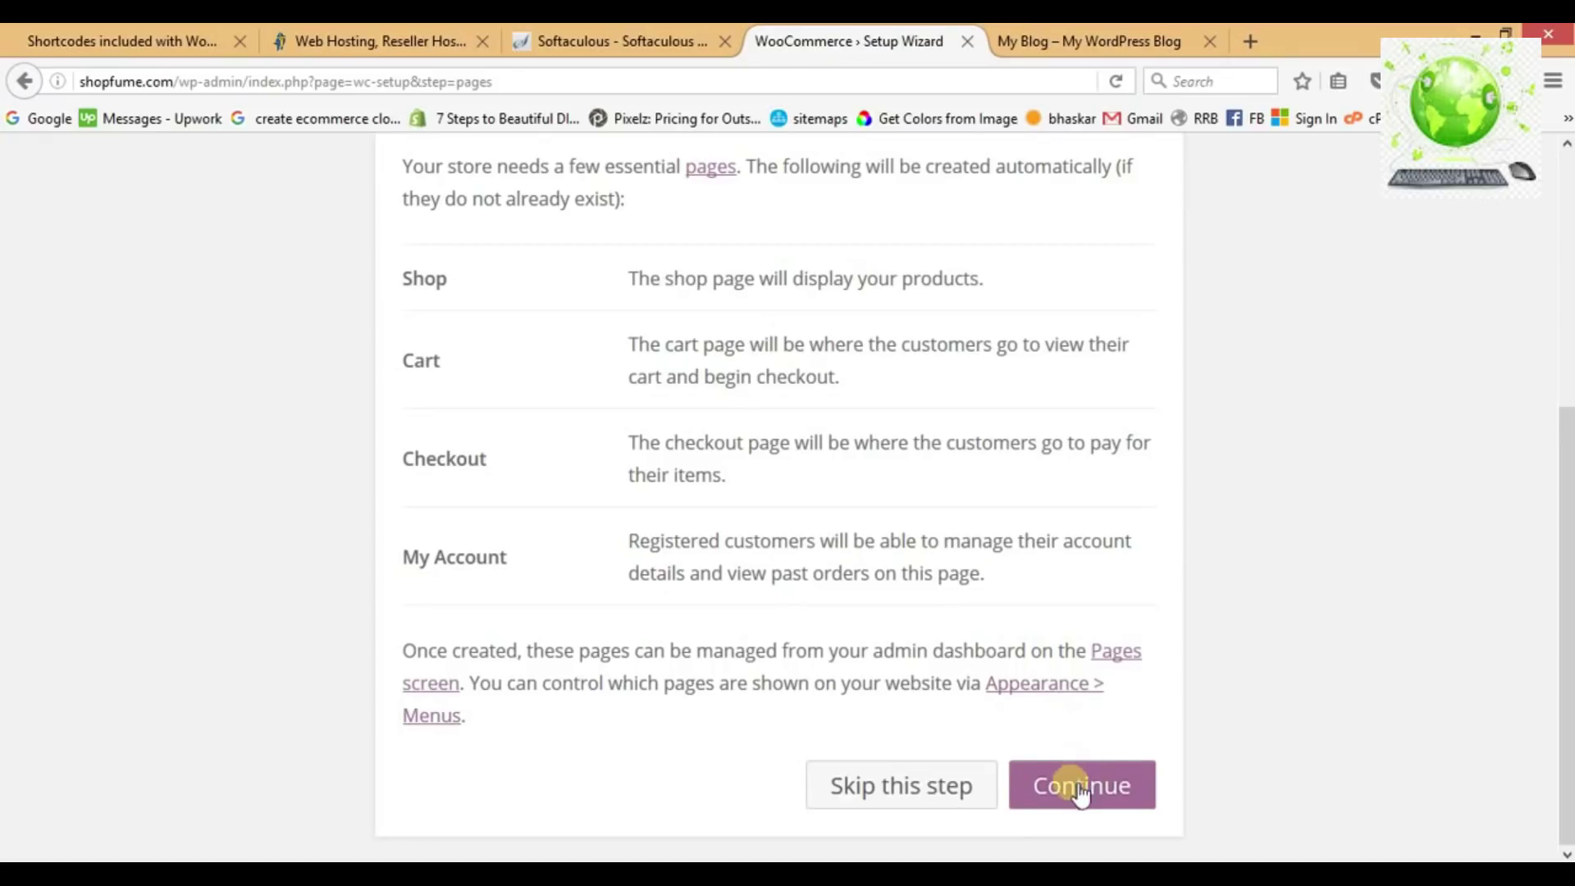
{"action": "left_click", "coordinate": [1072, 781]}
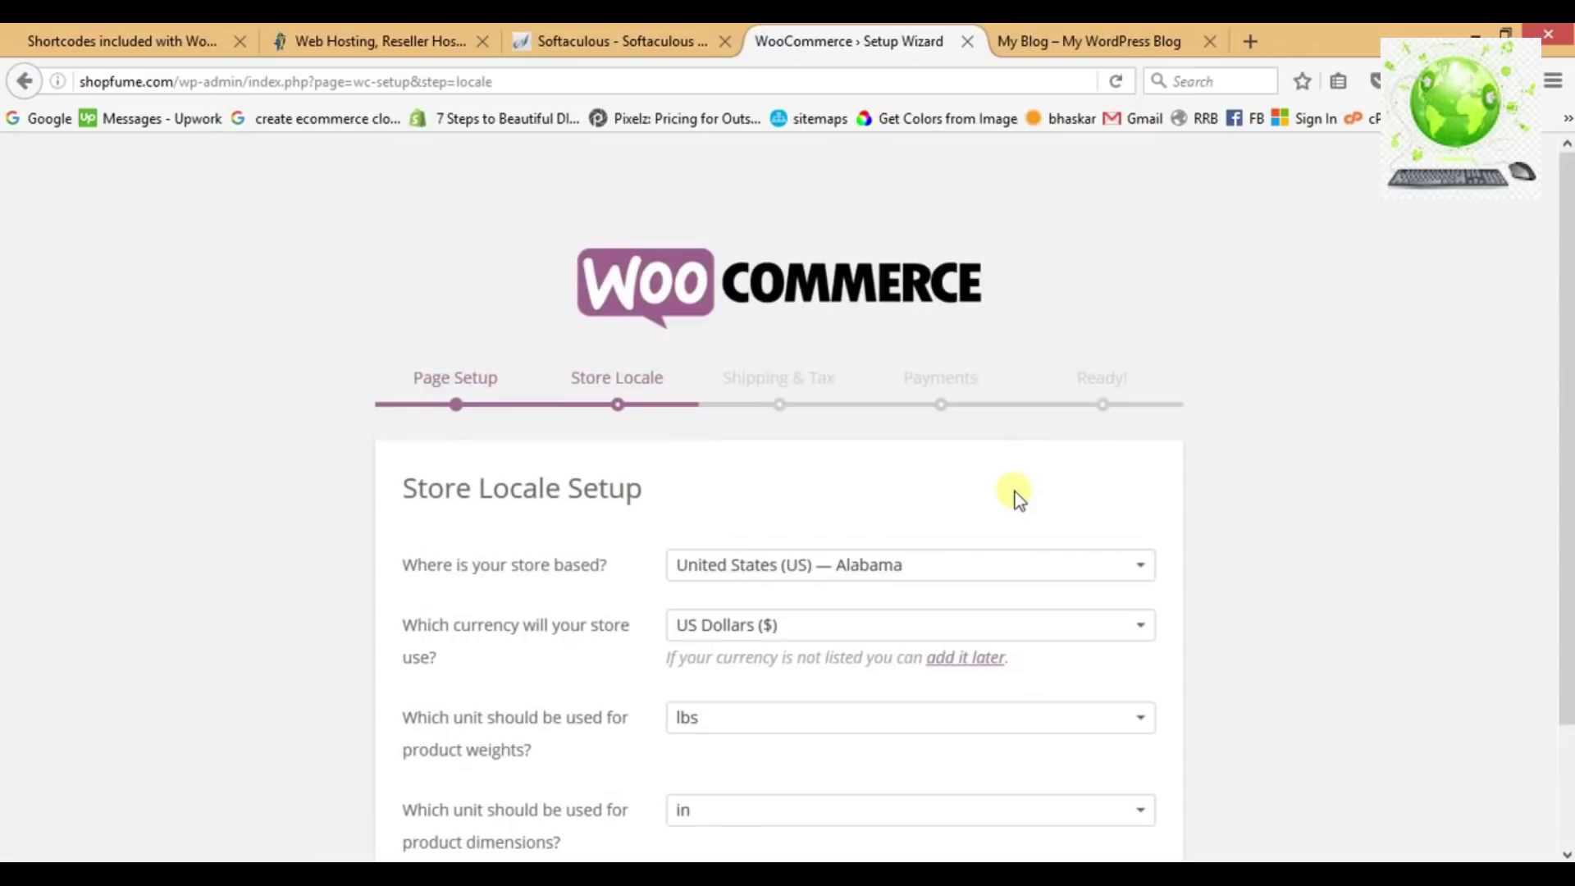
Keep the store locale as United States — Alabama, US Dollars, lbs and in.
{"action": "scroll", "coordinate": [800, 479], "scroll_direction": "down", "scroll_amount": 2}
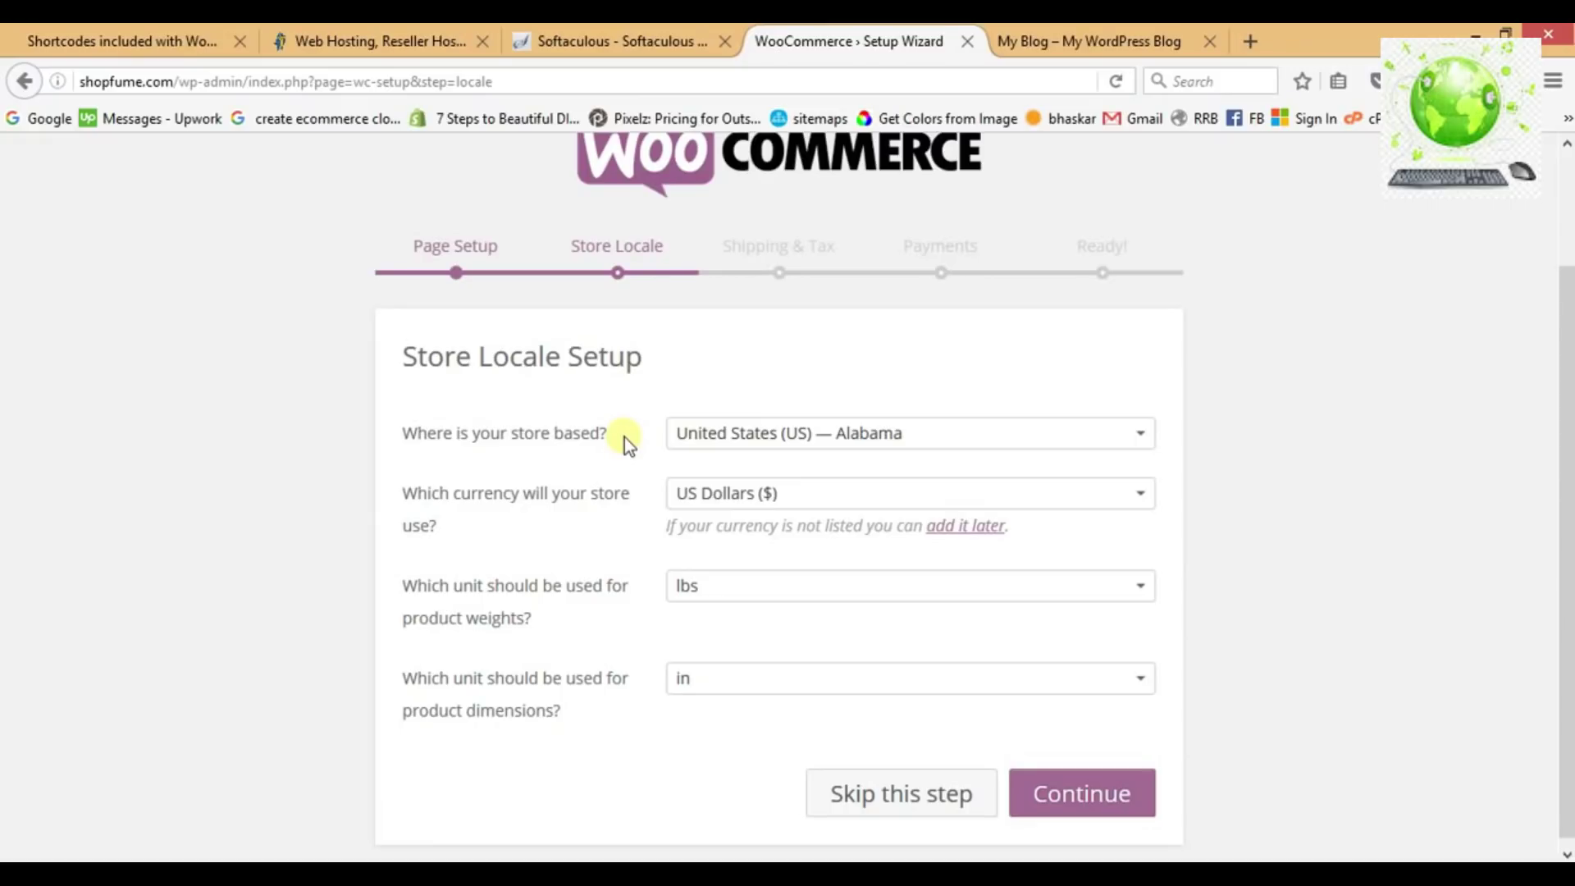
{"action": "left_click", "coordinate": [725, 434]}
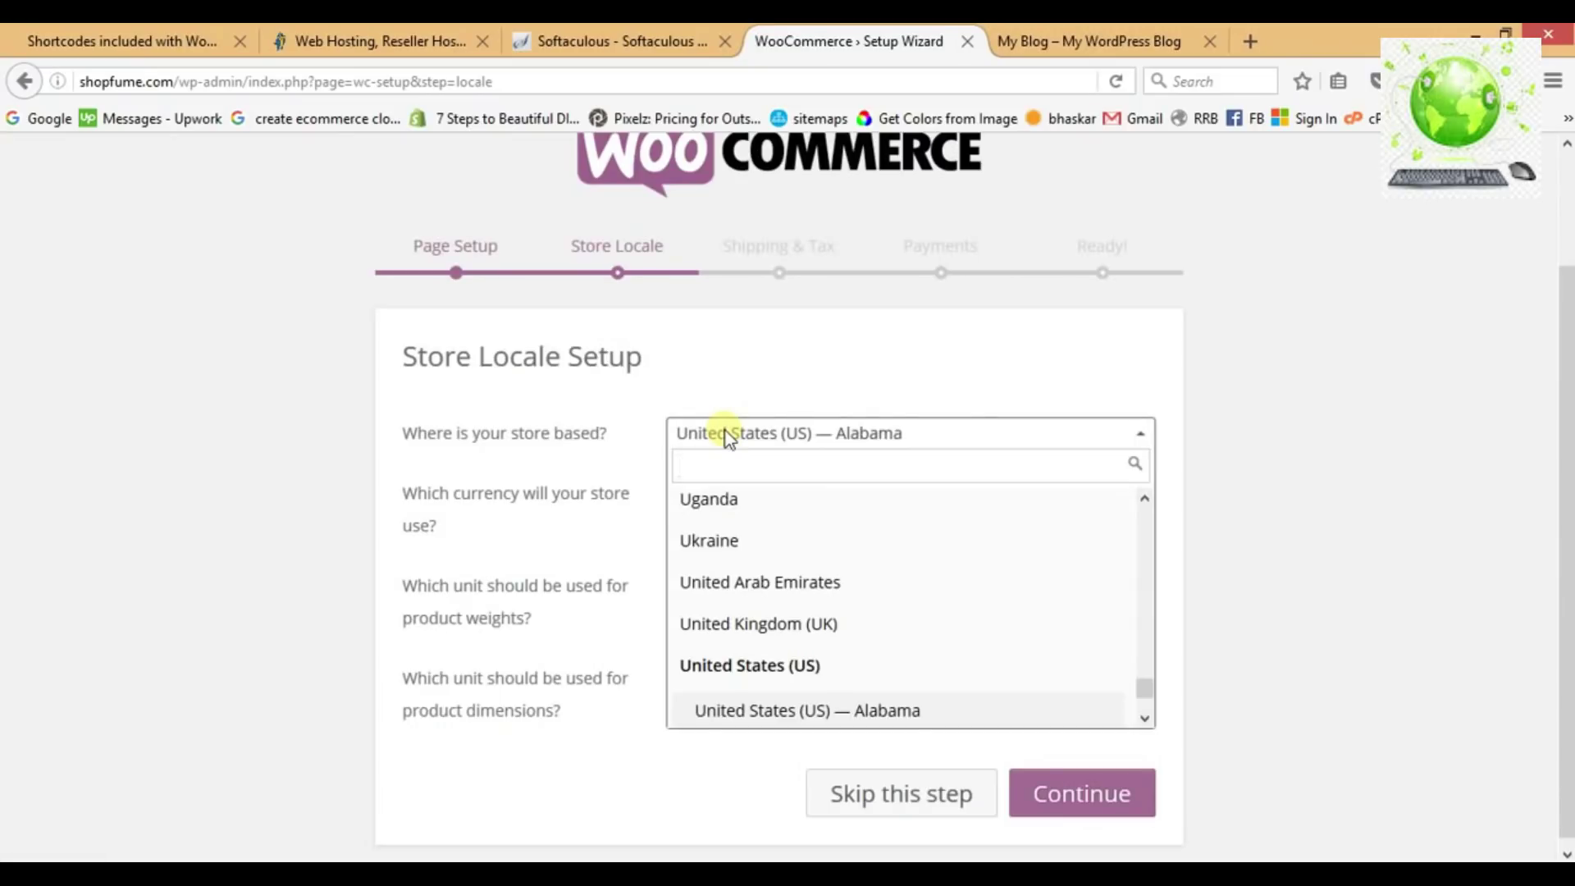
{"action": "left_click", "coordinate": [665, 382]}
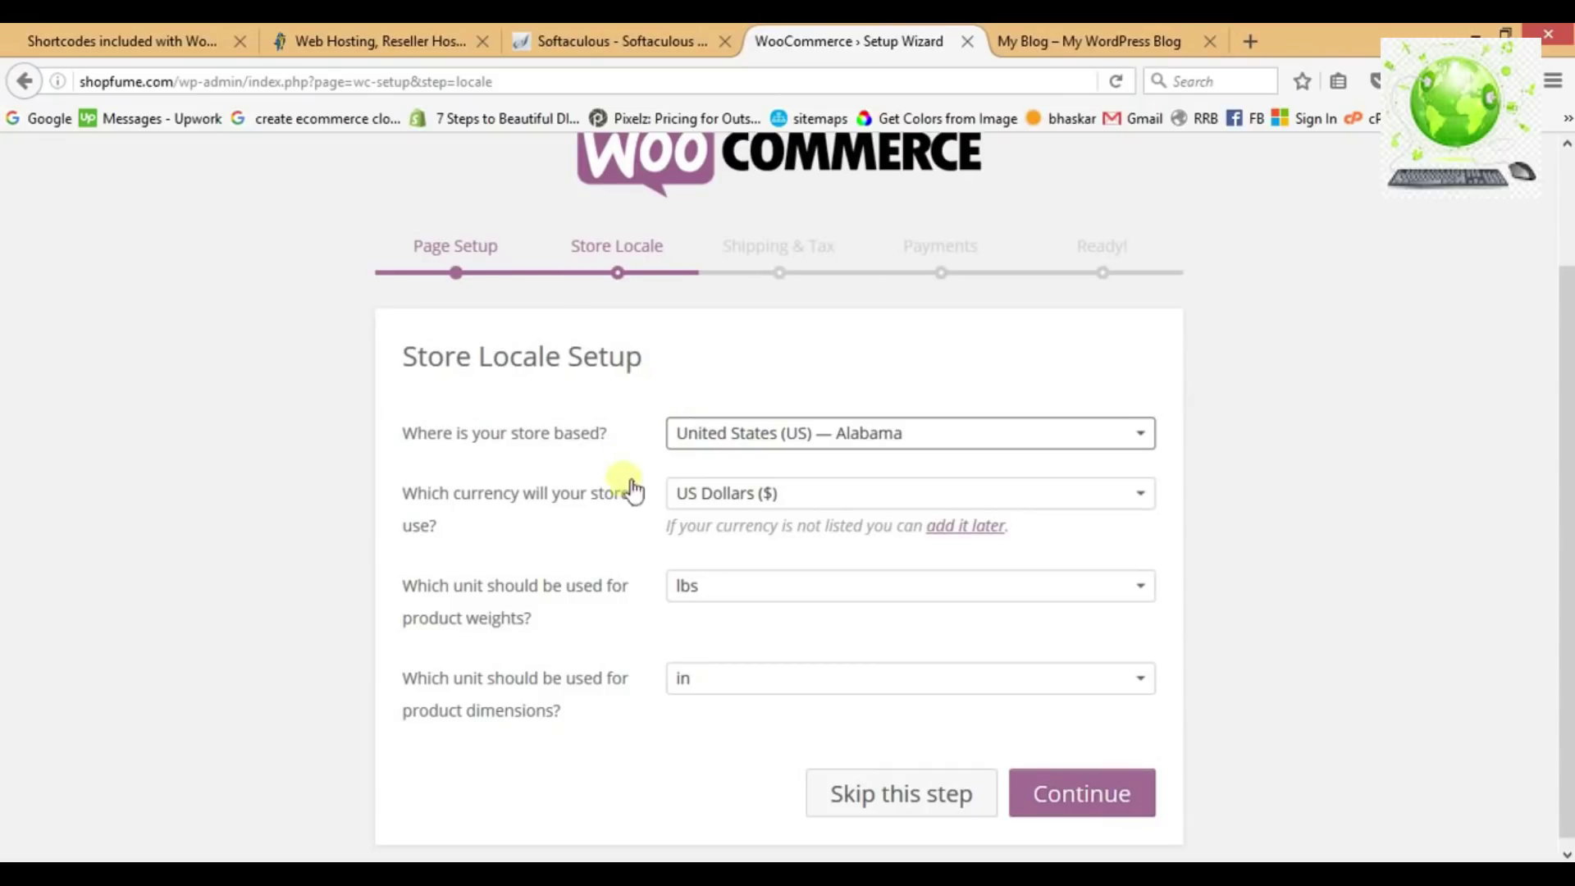
{"action": "left_click", "coordinate": [681, 495]}
{"action": "left_click", "coordinate": [678, 491]}
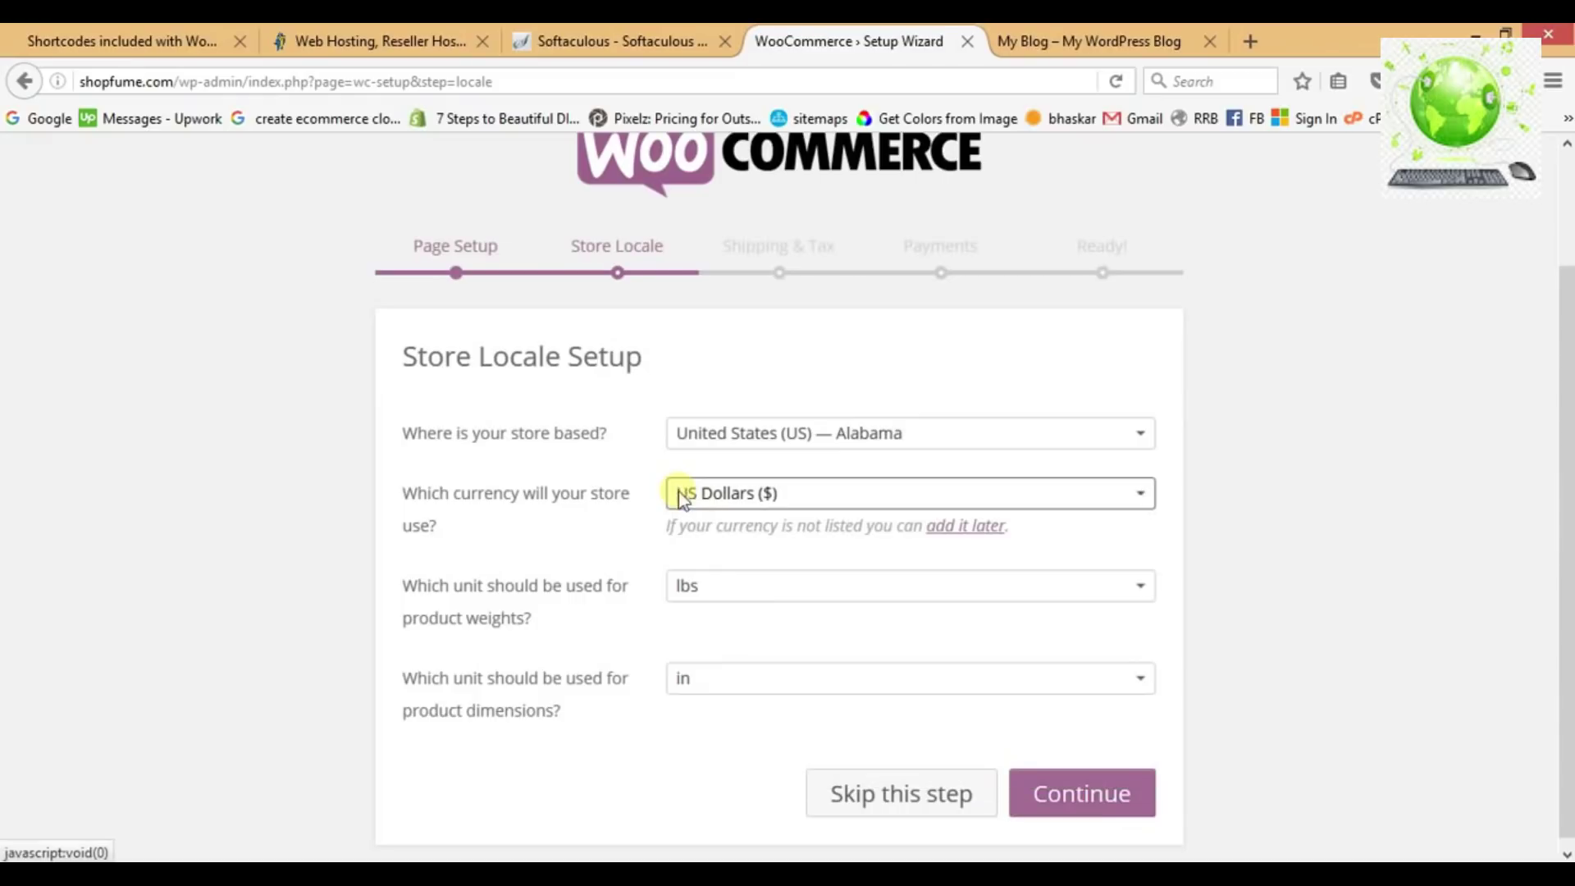
{"action": "left_click", "coordinate": [622, 461]}
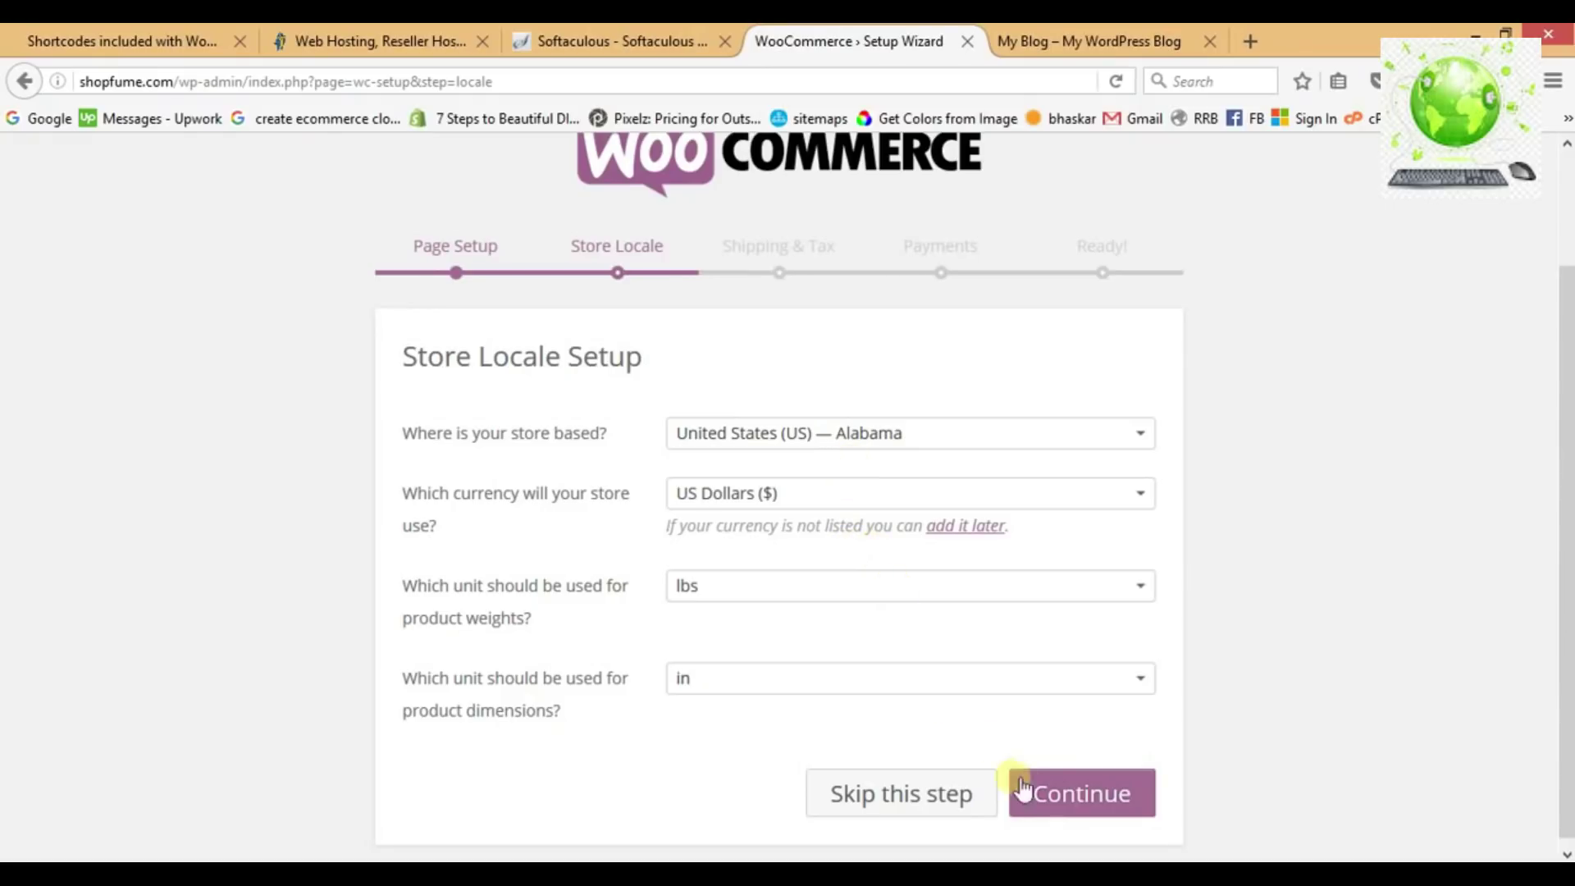
{"action": "left_click", "coordinate": [1099, 800]}
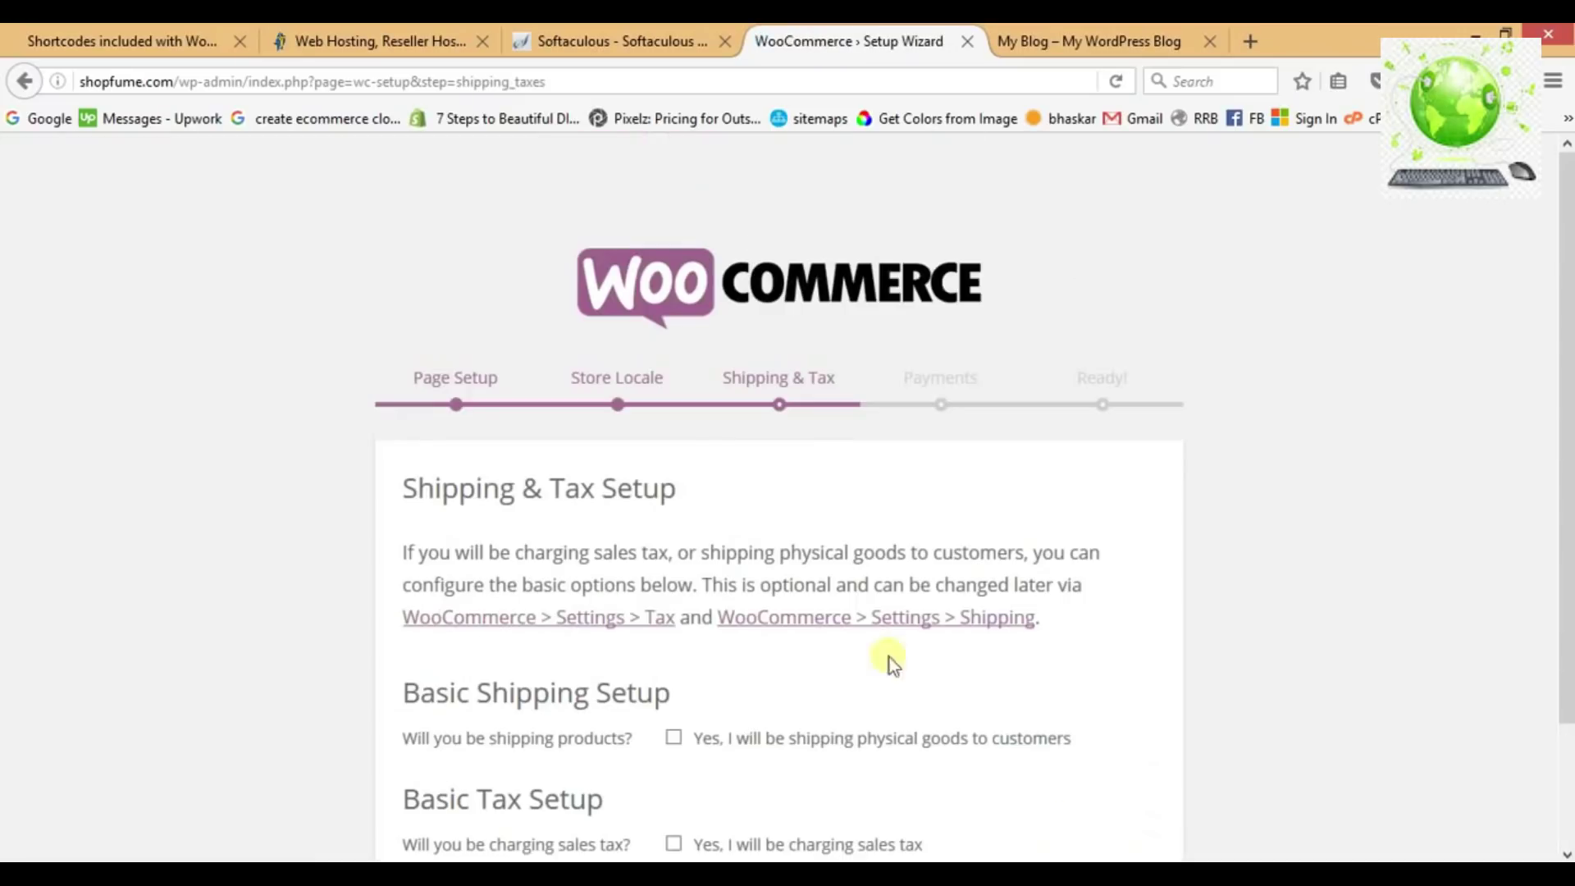
Enable shipping of physical goods in the wizard's Shipping & Tax step.
{"action": "scroll", "coordinate": [863, 634], "scroll_direction": "down", "scroll_amount": 3}
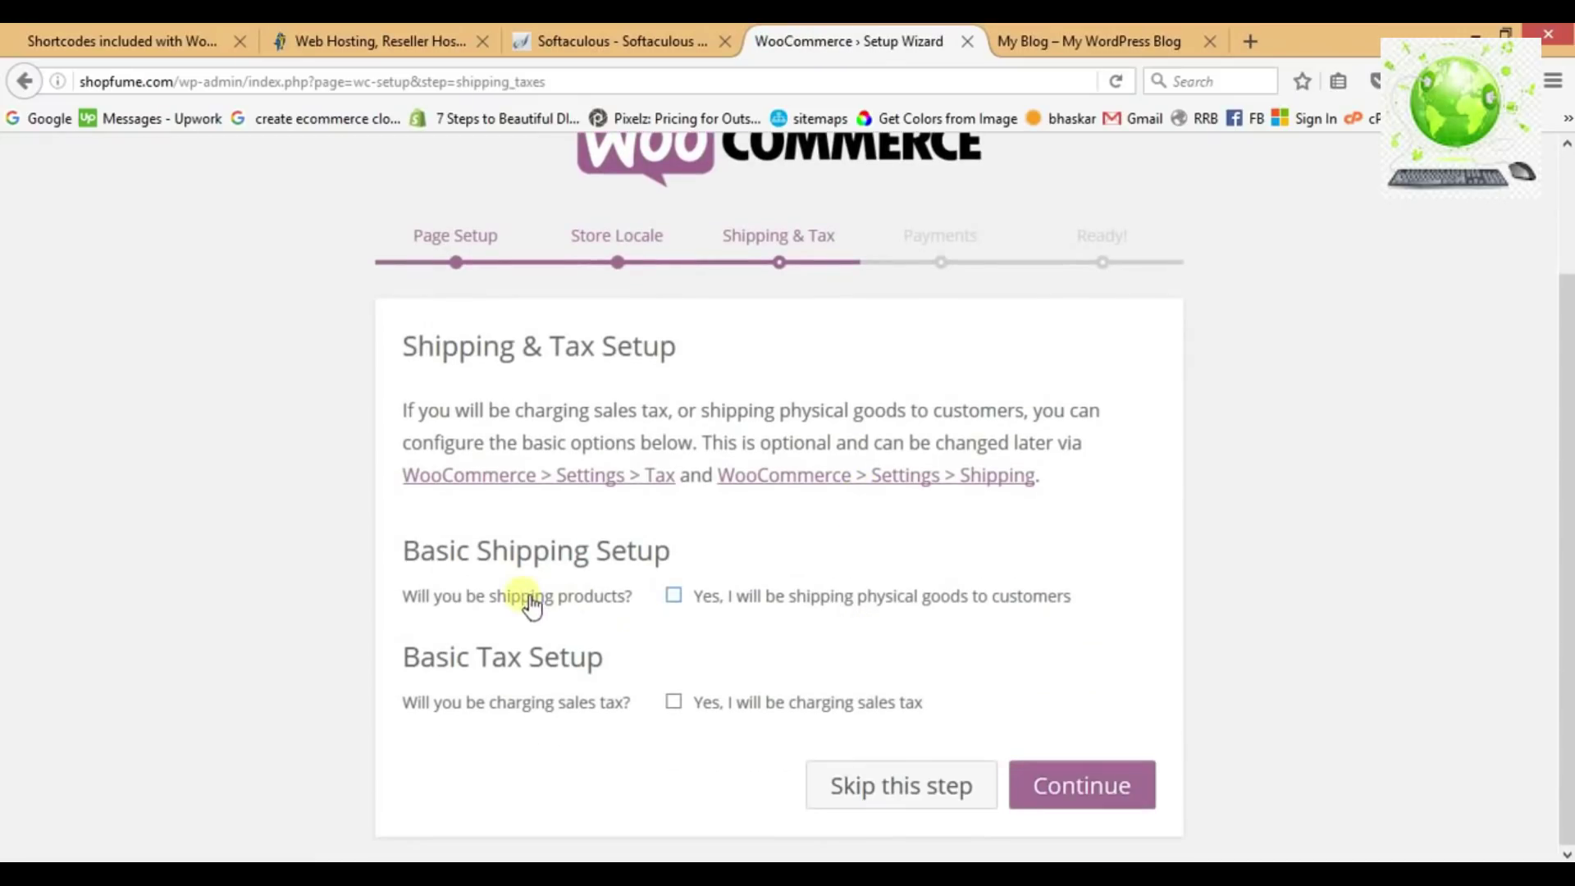
{"action": "left_click", "coordinate": [673, 594]}
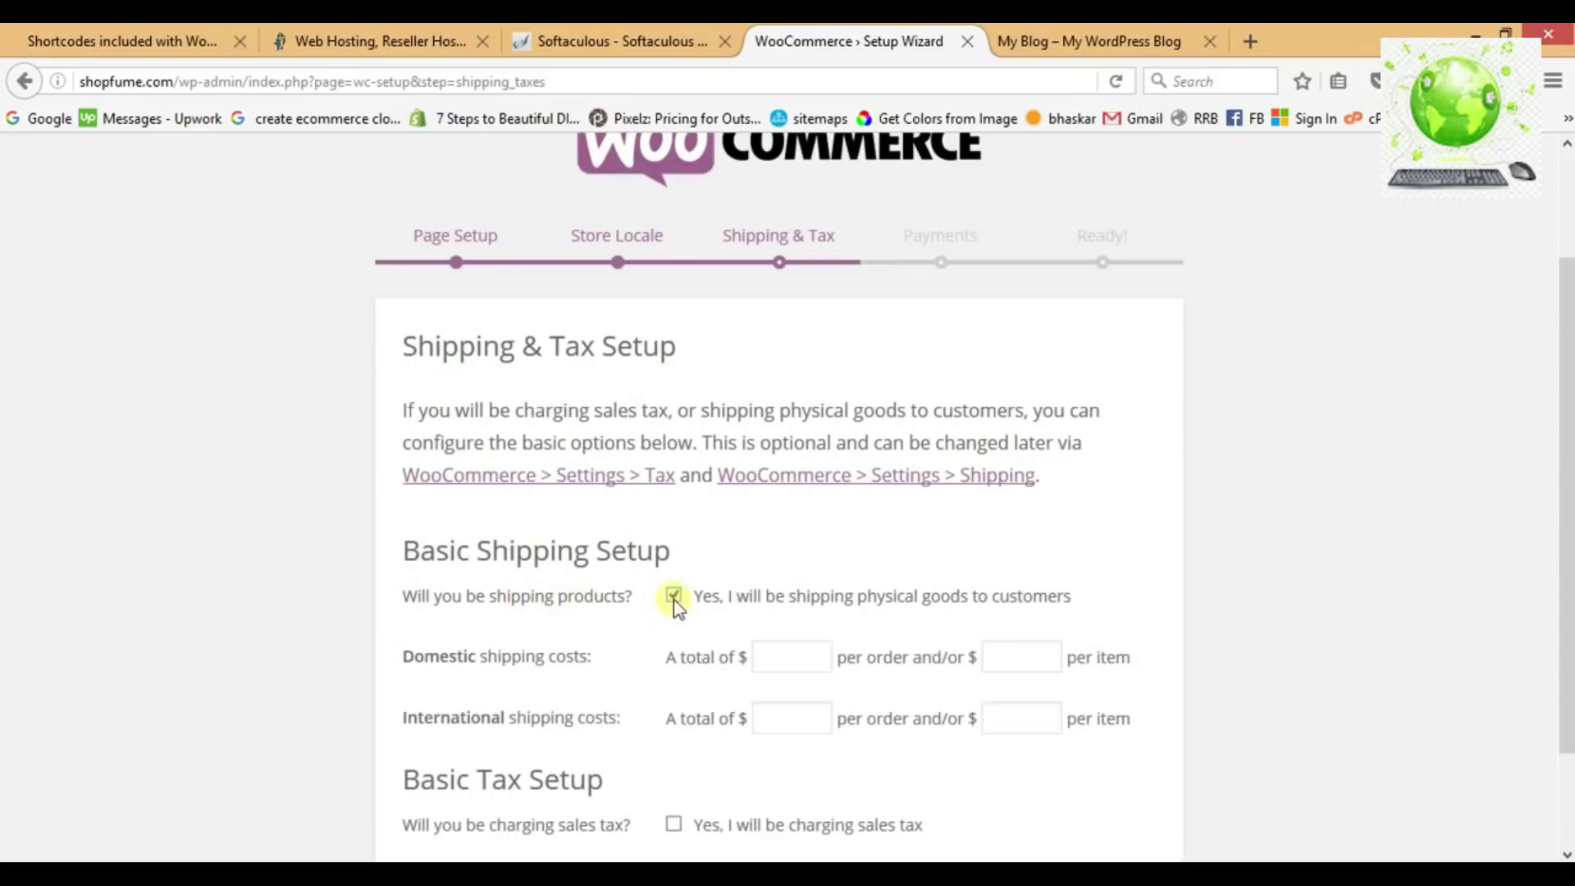
{"action": "scroll", "coordinate": [914, 616], "scroll_direction": "down", "scroll_amount": 3}
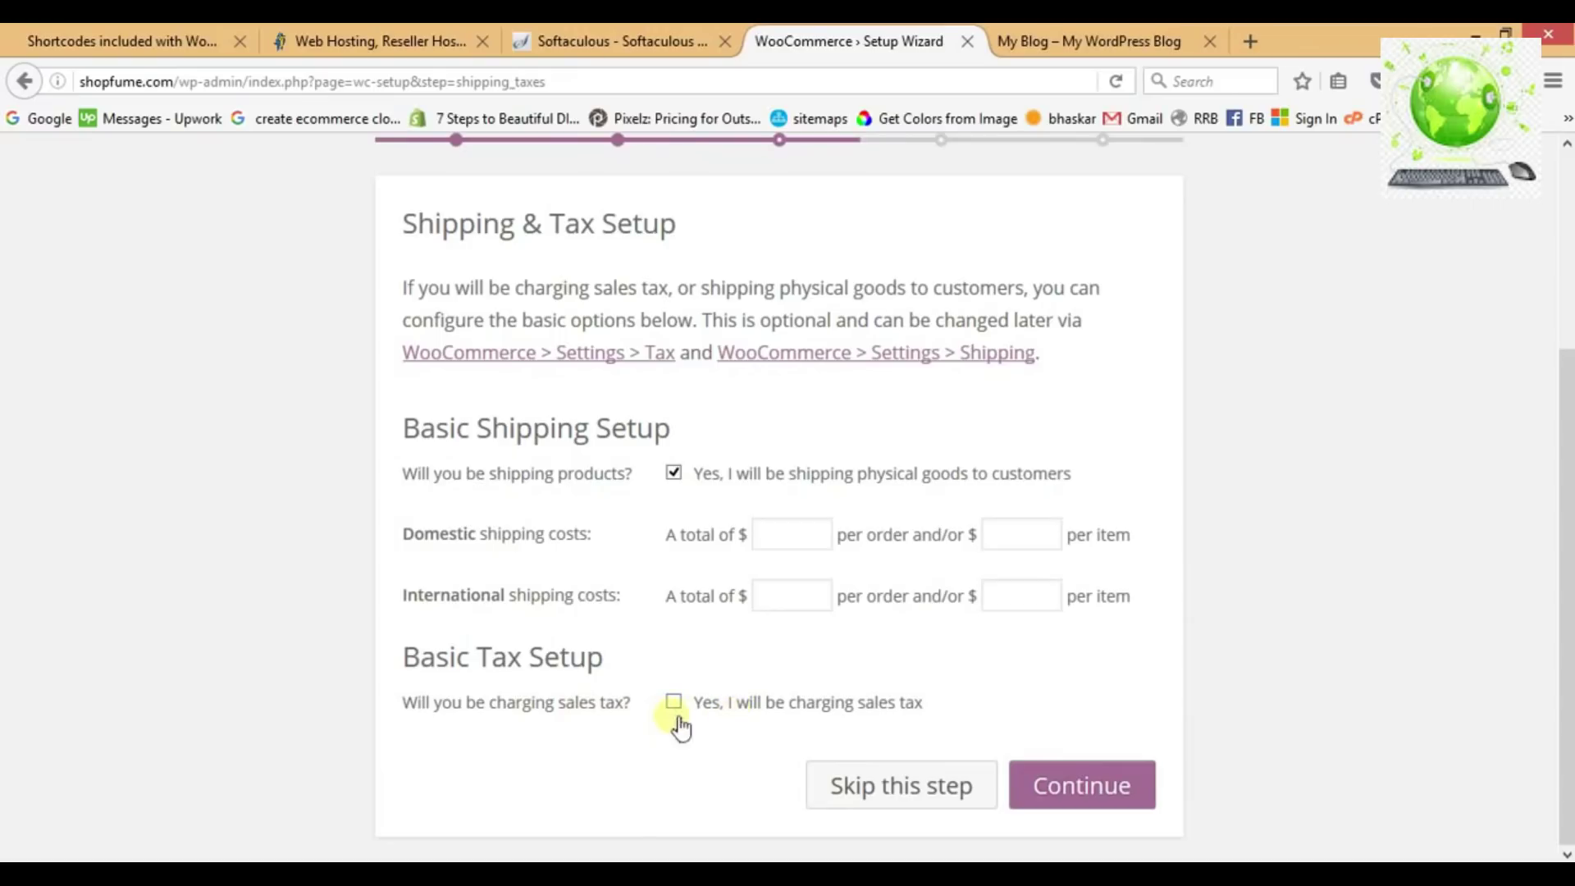
{"action": "left_click", "coordinate": [1065, 783]}
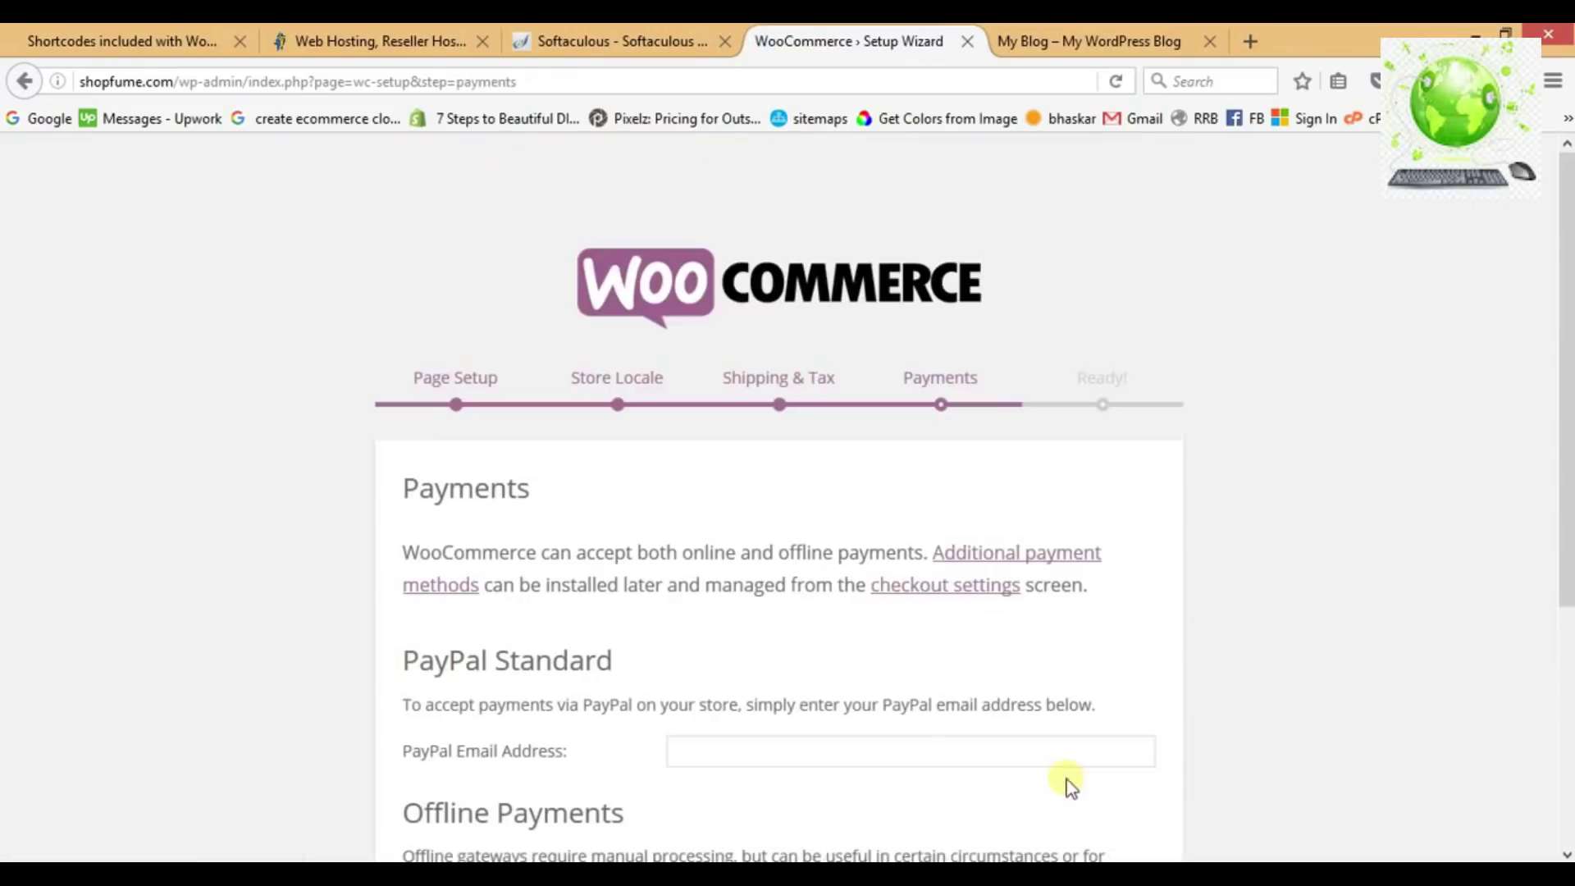
Enable Cash on Delivery payments, finish the wizard and begin the first product.
{"action": "scroll", "coordinate": [720, 652], "scroll_direction": "down", "scroll_amount": 4}
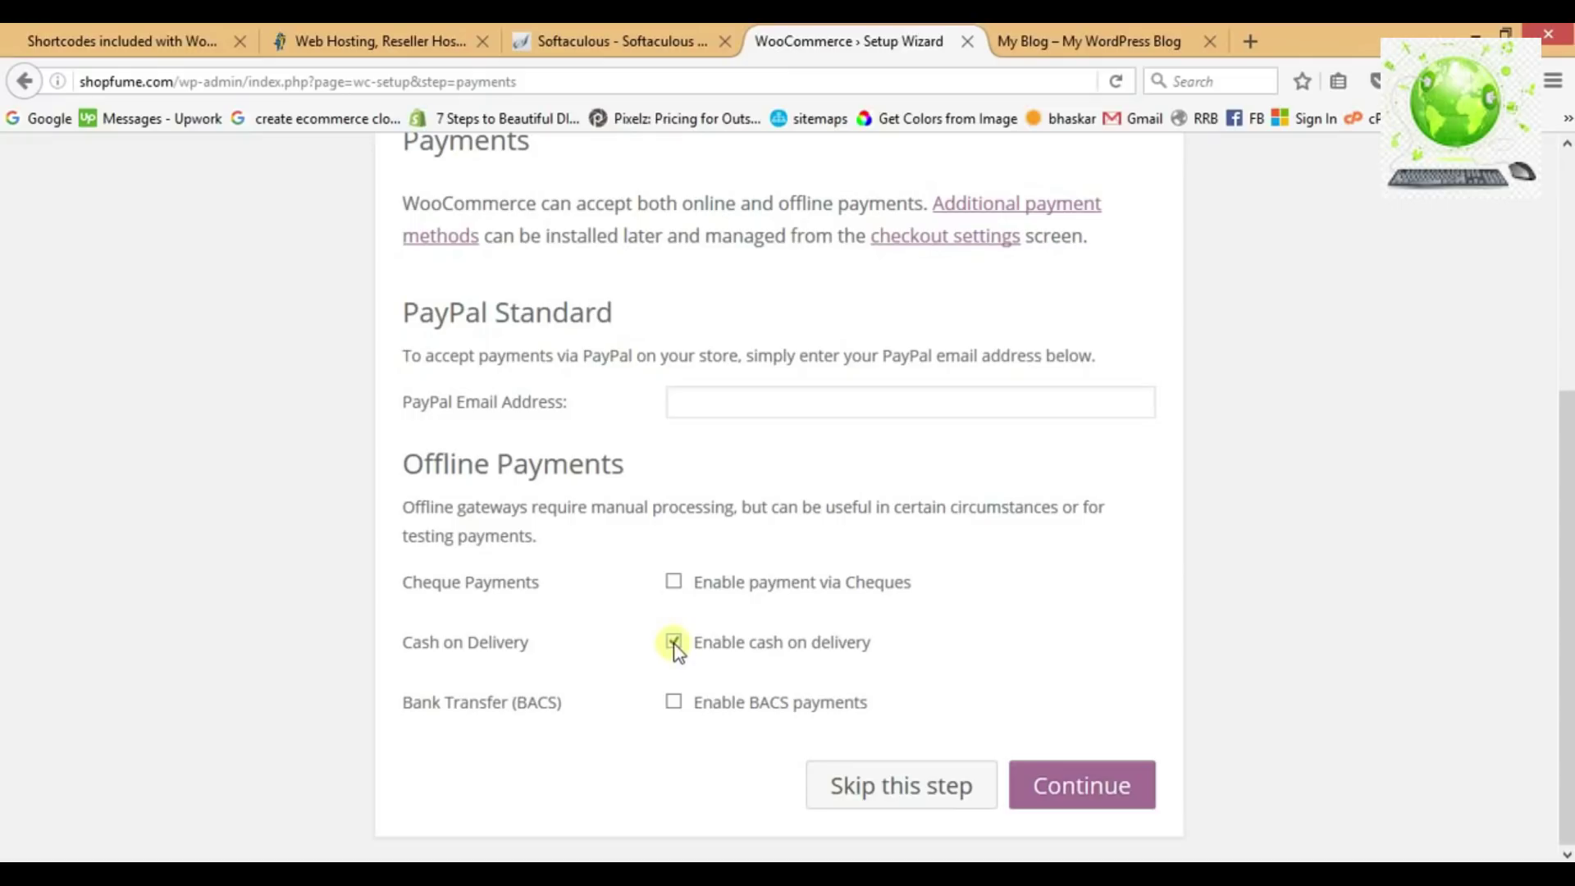
{"action": "left_click", "coordinate": [1082, 786]}
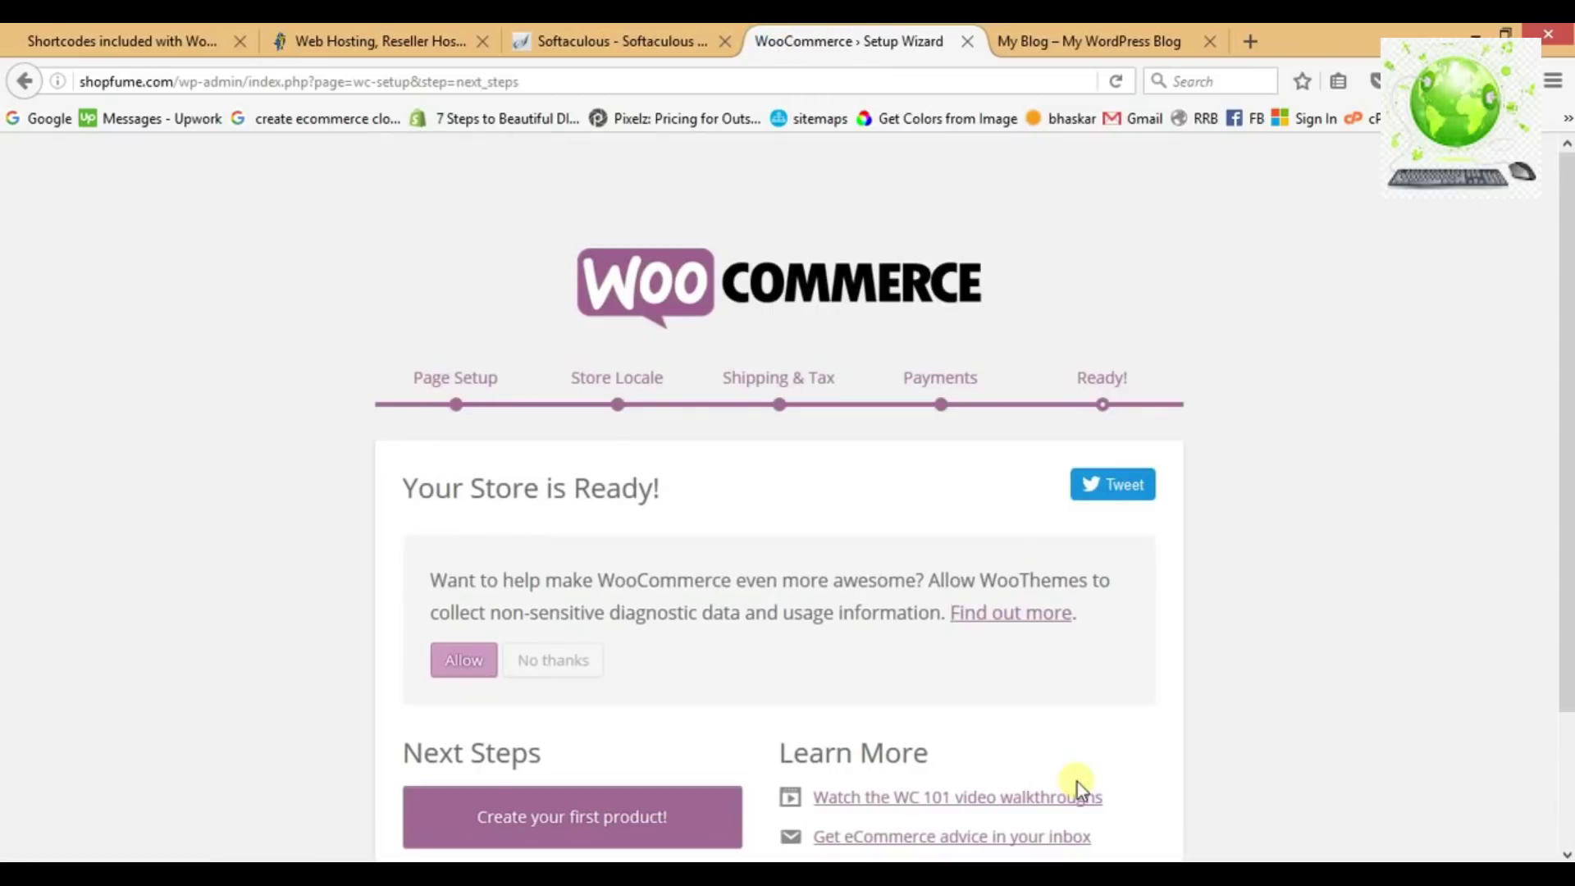
{"action": "scroll", "coordinate": [1076, 781], "scroll_direction": "down", "scroll_amount": 3}
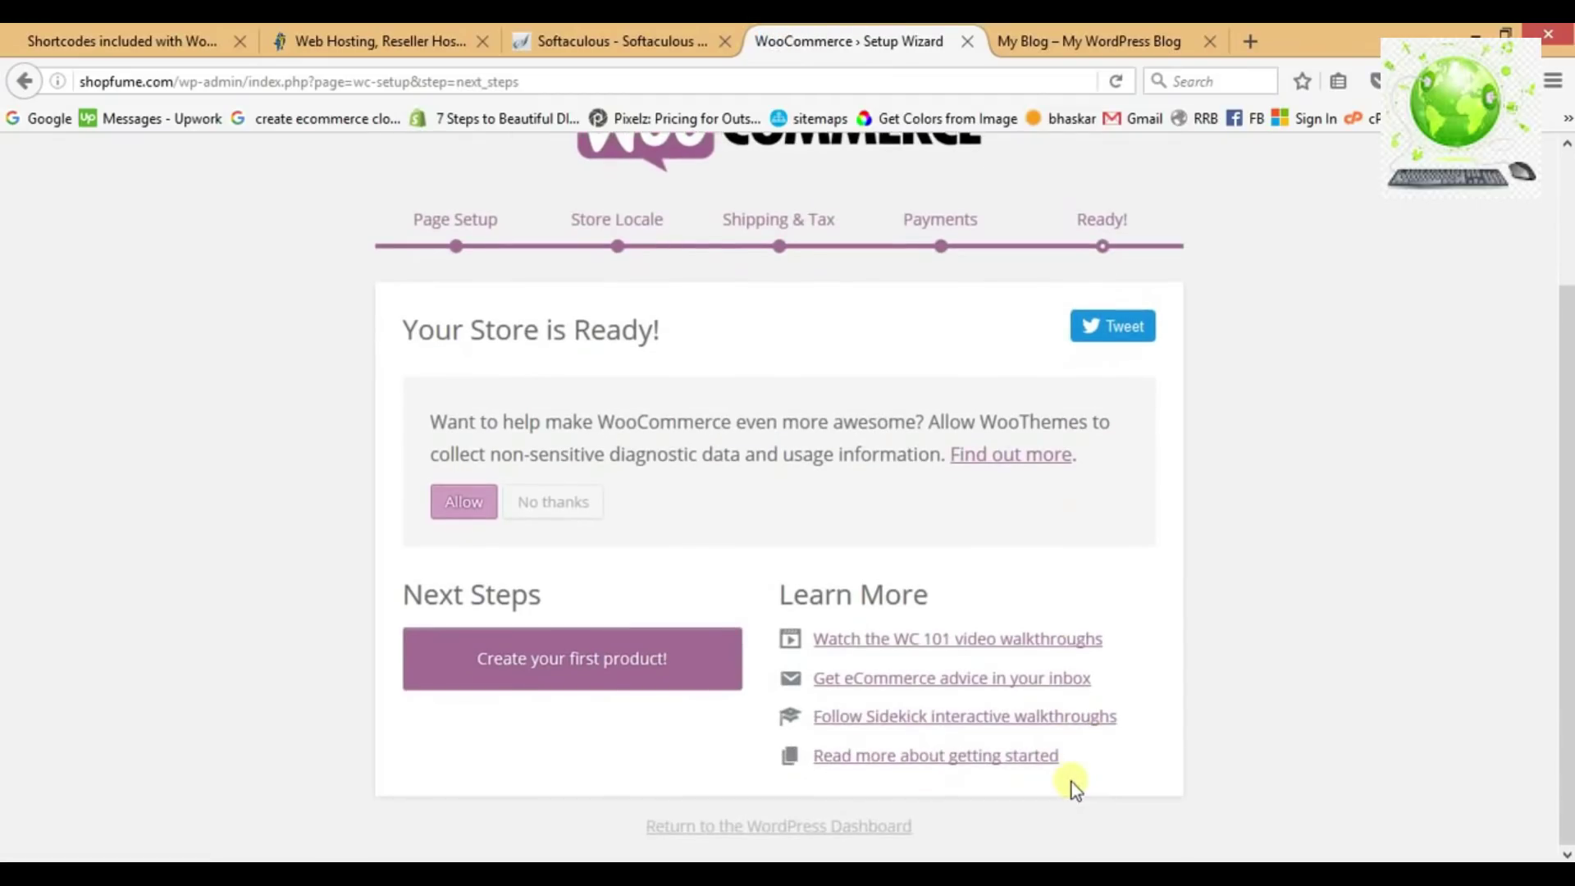
{"action": "left_click", "coordinate": [568, 663]}
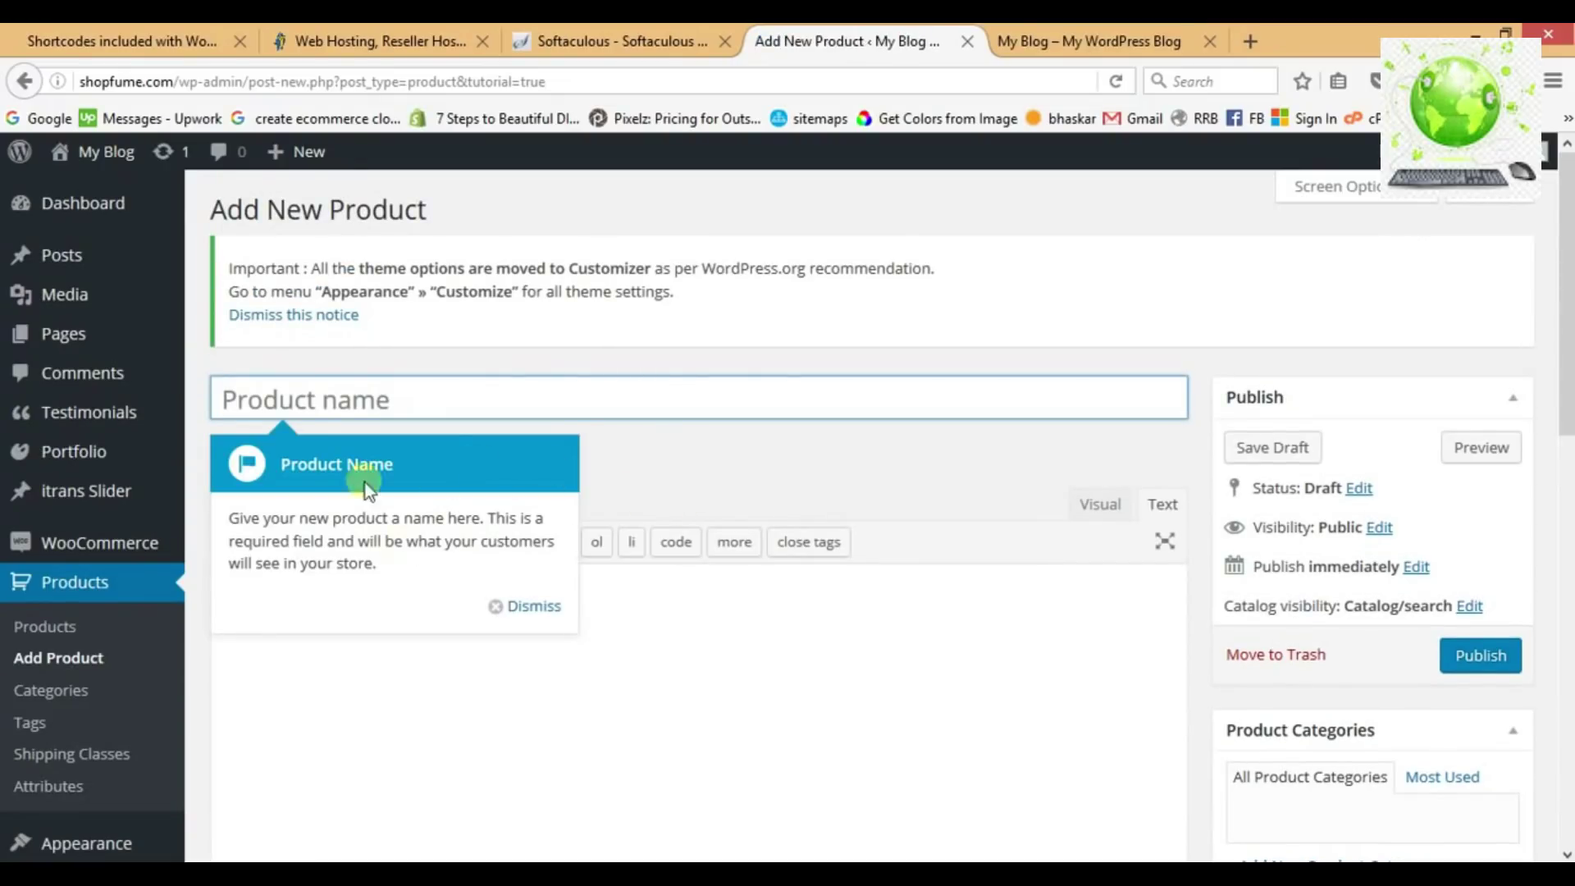
Name the new product 'First Product'.
{"action": "left_click", "coordinate": [550, 607]}
{"action": "left_click", "coordinate": [838, 476]}
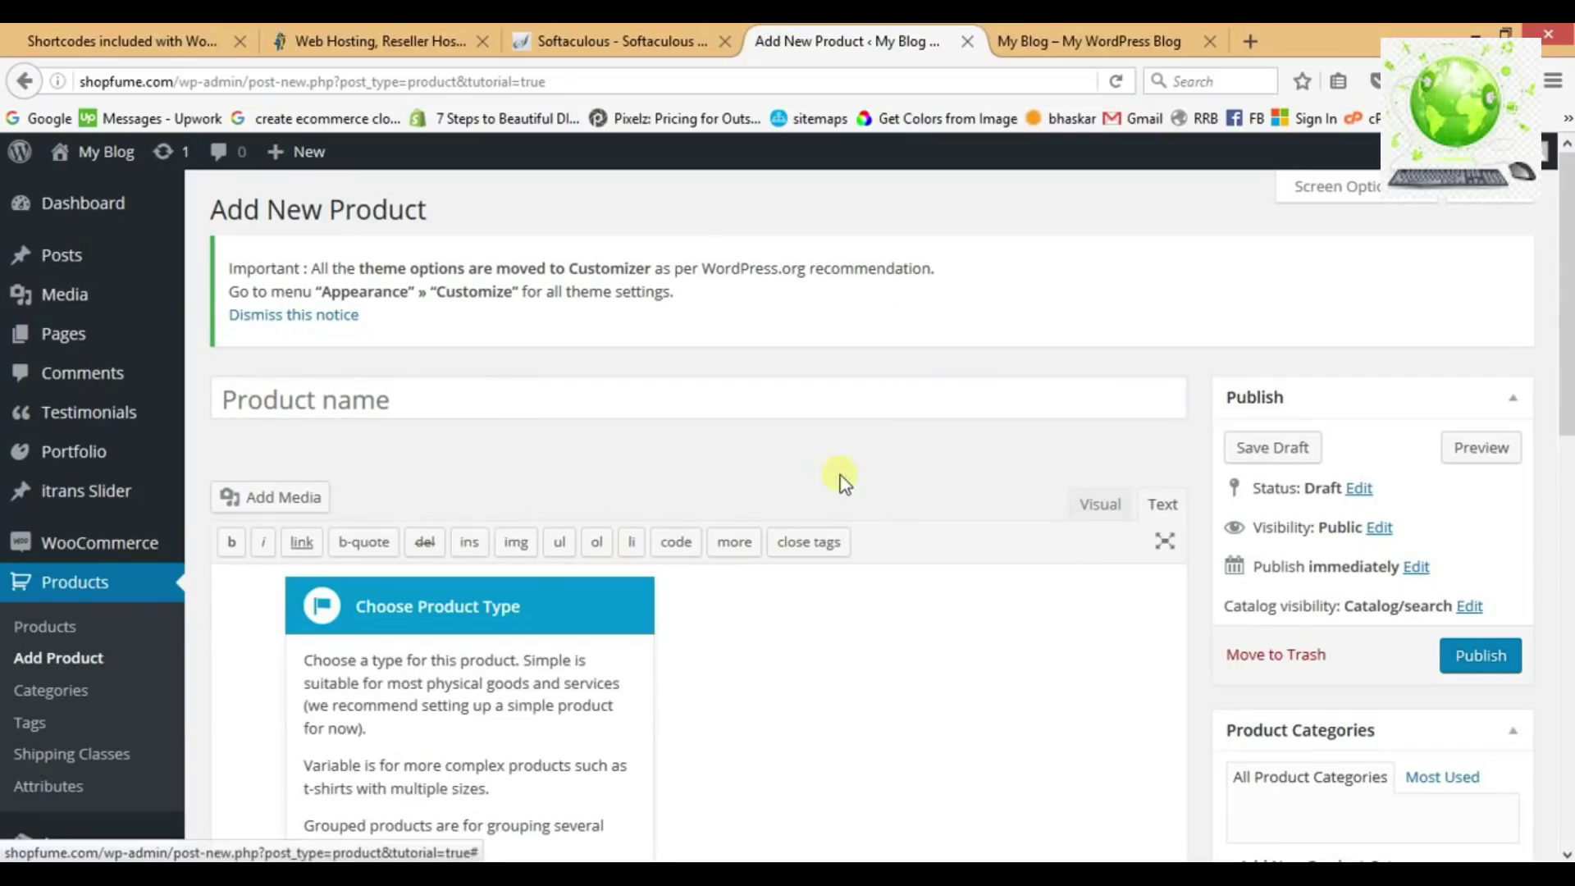
{"action": "left_click", "coordinate": [396, 410]}
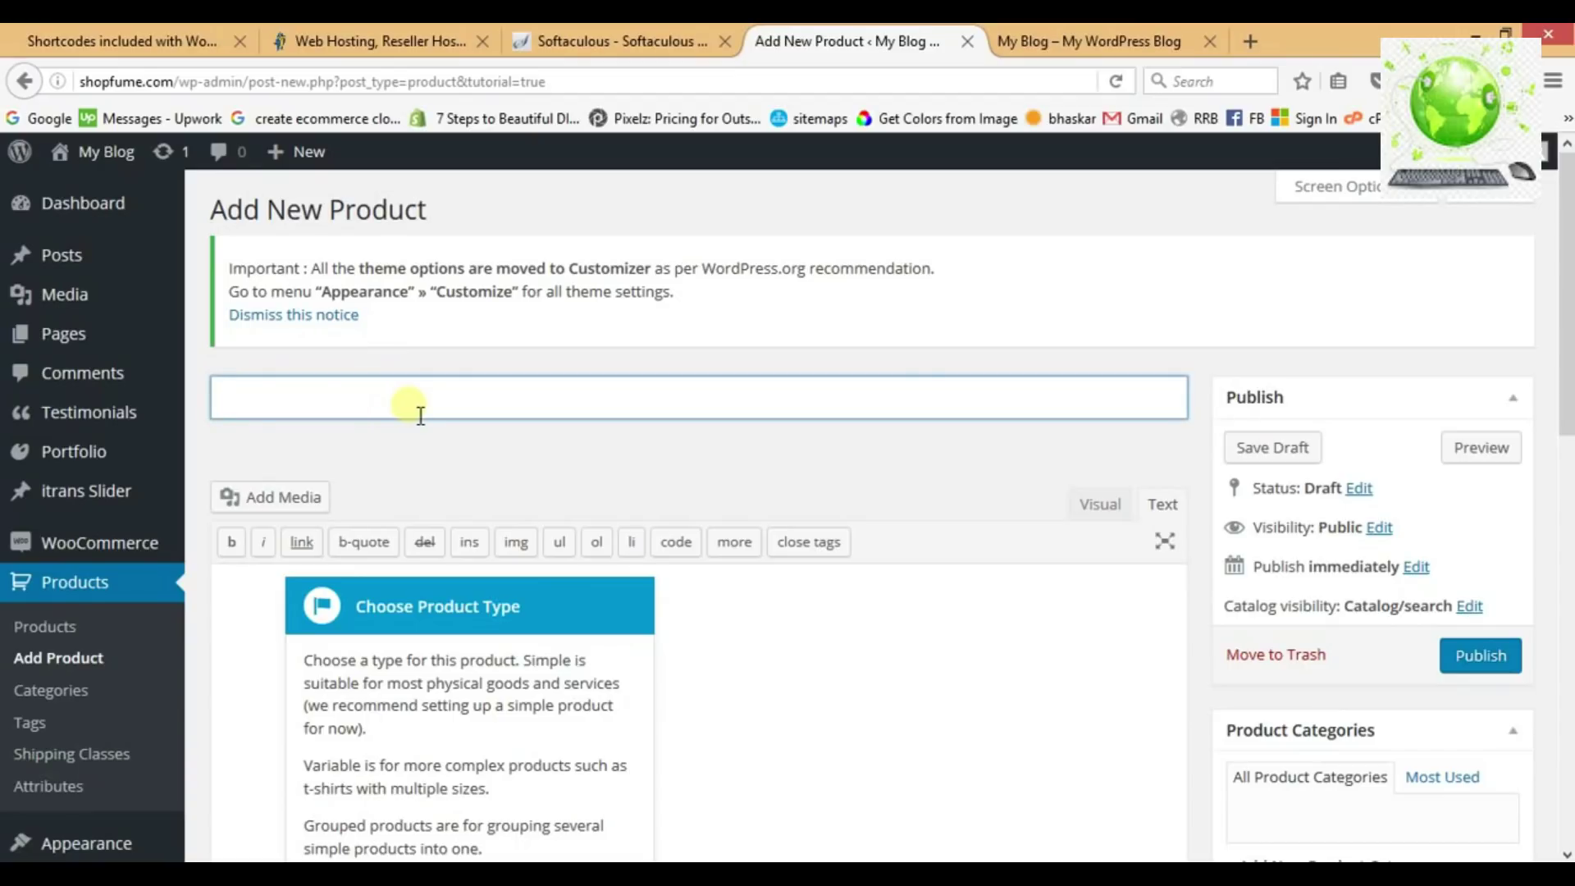
{"action": "type", "text": "First Product"}
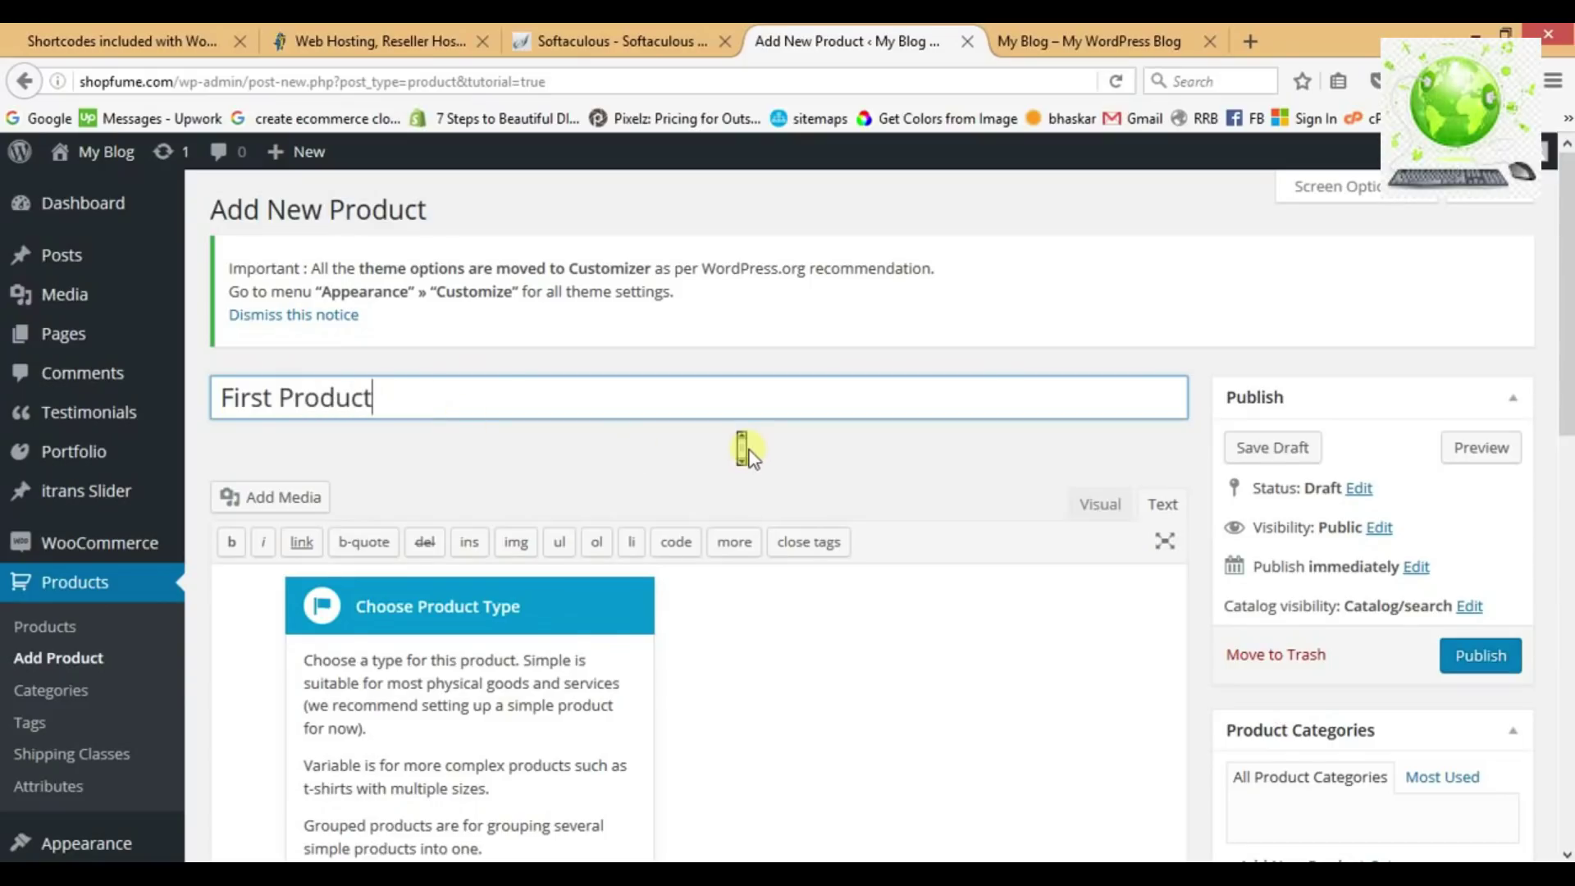
Fill the description with five lines reading 'Long Description section'.
{"action": "scroll", "coordinate": [745, 447], "scroll_direction": "down", "scroll_amount": 2}
{"action": "left_click", "coordinate": [606, 802]}
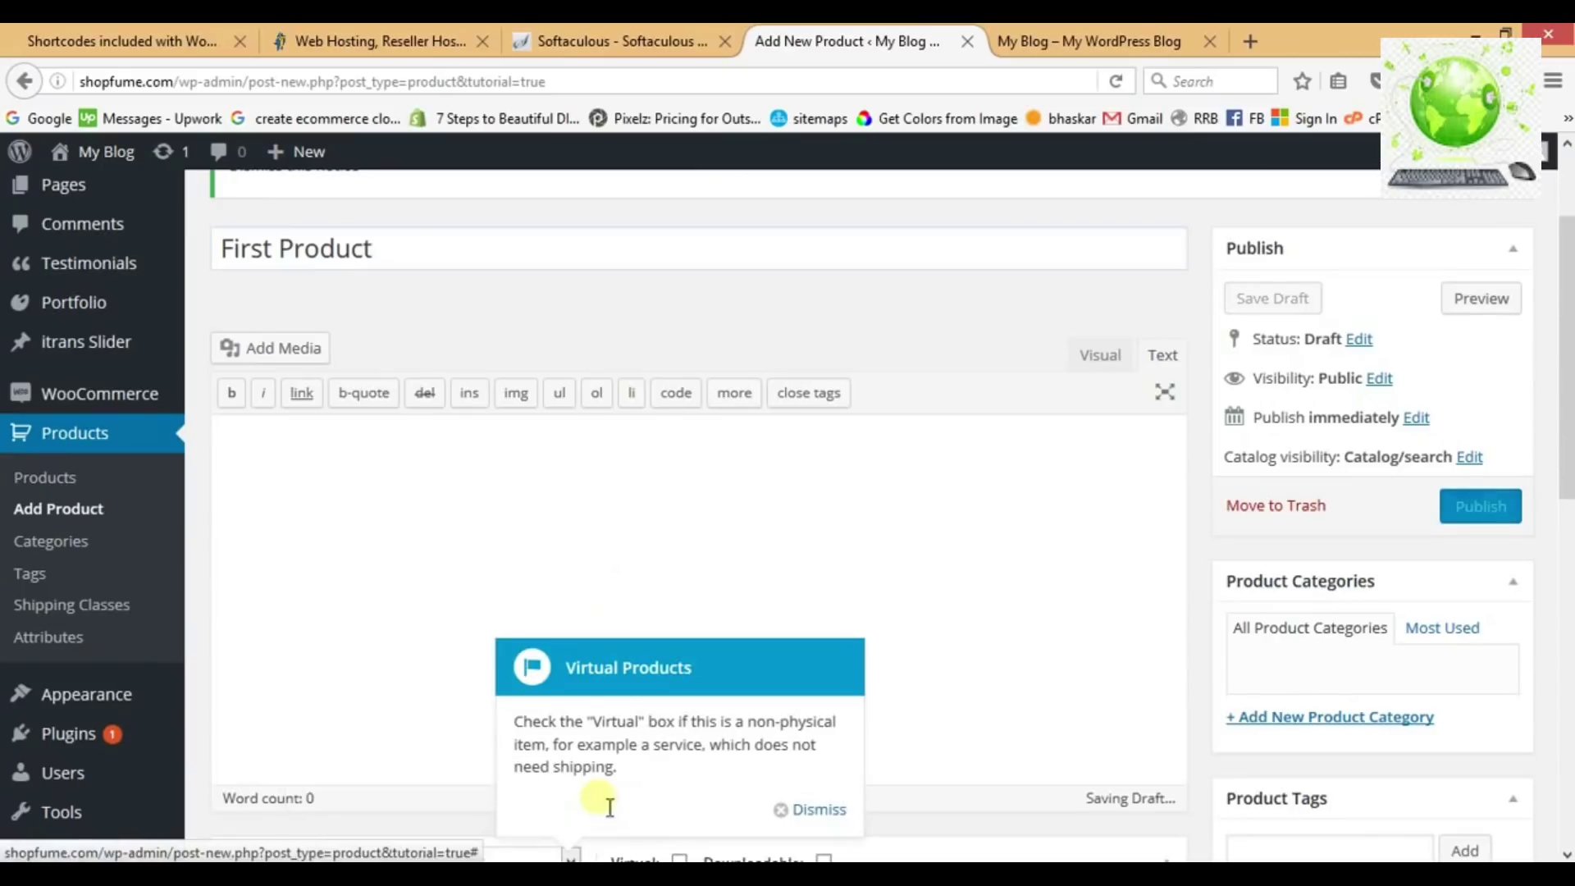
{"action": "left_click", "coordinate": [513, 508]}
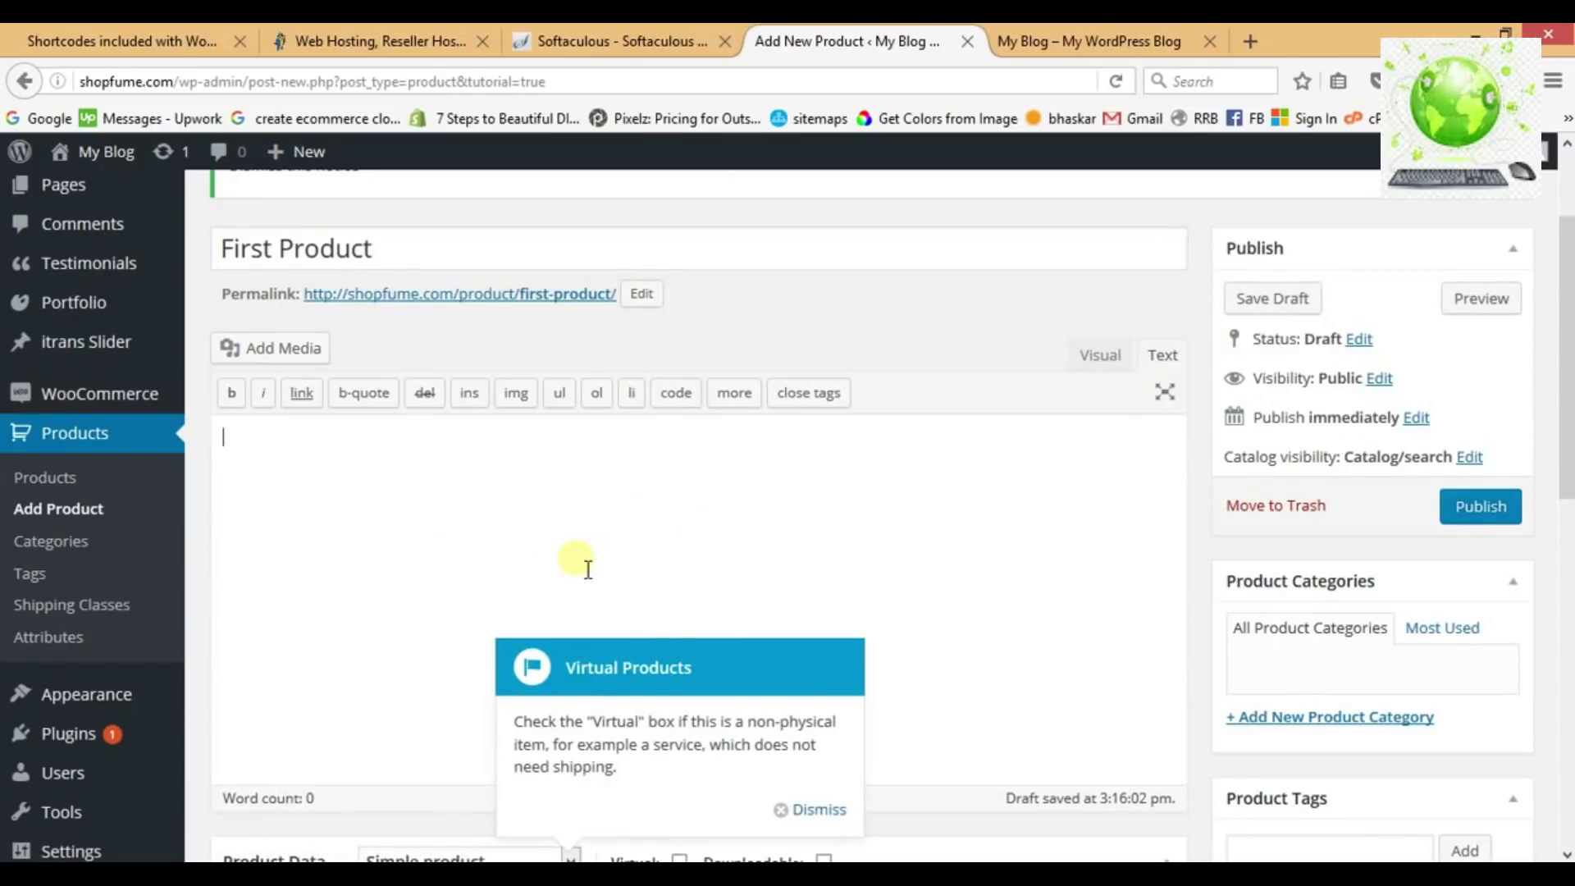
{"action": "type", "text": "Long Description section"}
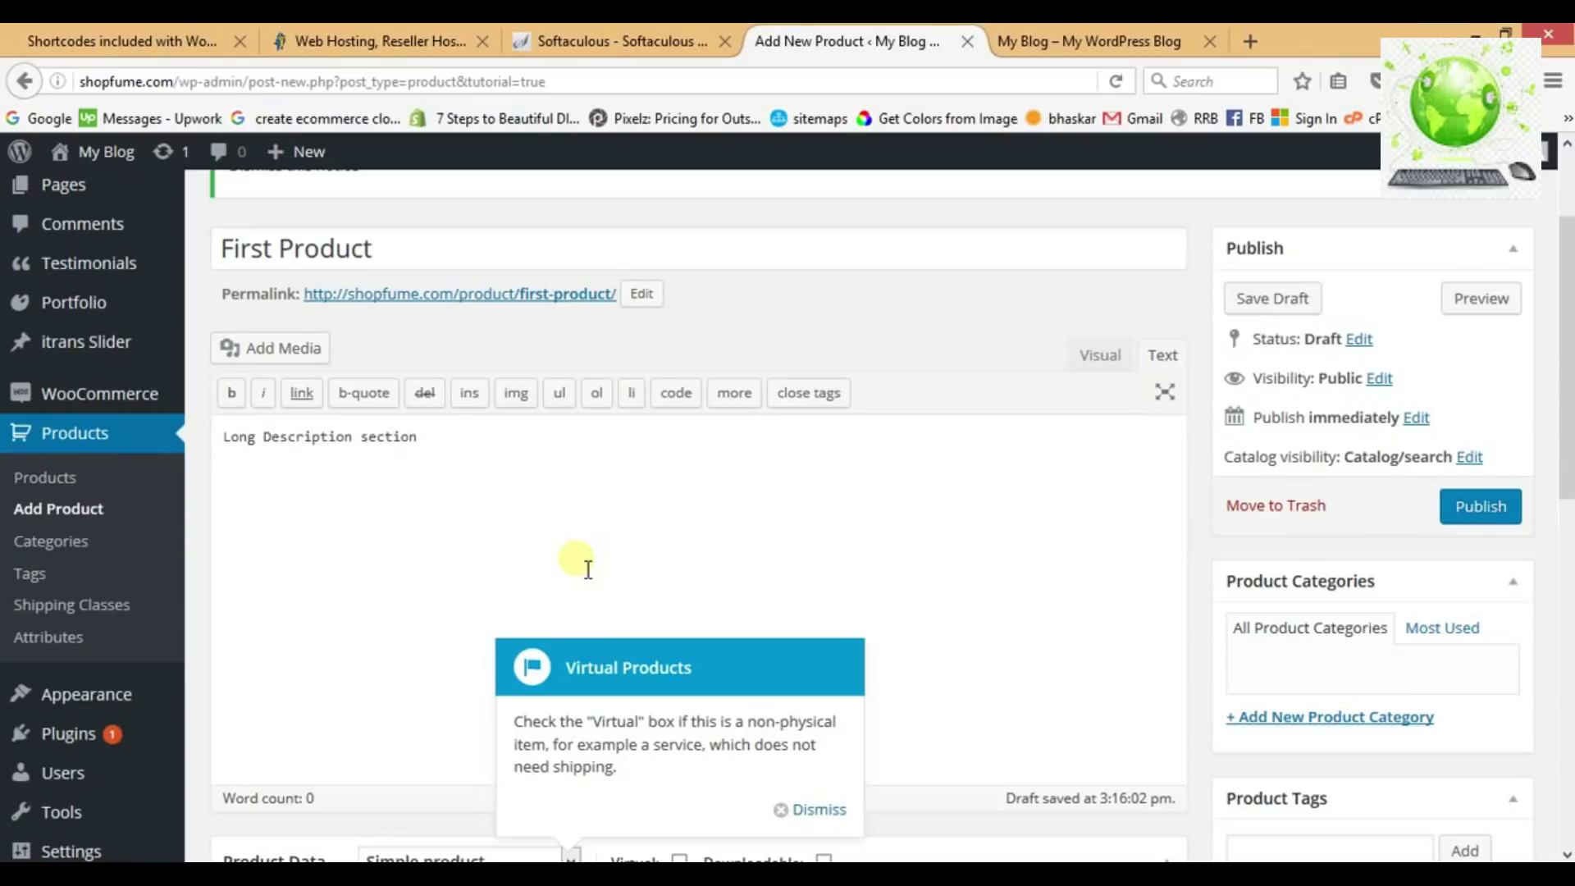
{"action": "key", "text": "ctrl+a"}
{"action": "key", "text": "ctrl+c"}
{"action": "left_click", "coordinate": [587, 568]}
{"action": "key", "text": "ctrl+v"}
{"action": "key", "text": "ctrl+v"}
{"action": "key", "text": "ctrl+v"}
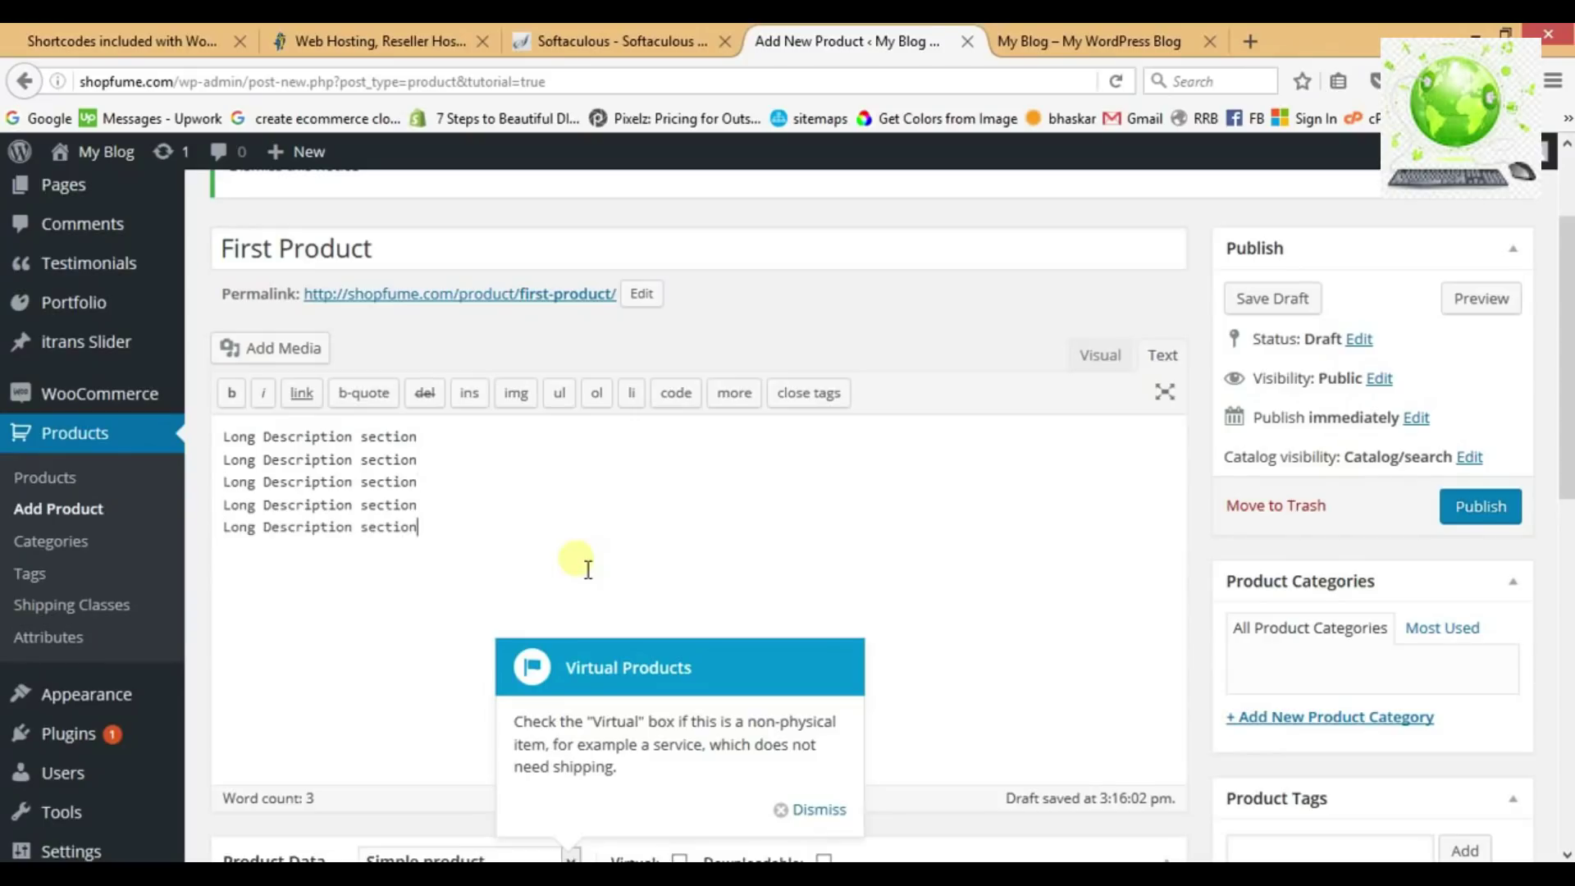
Dismiss the remaining product editor tour tips.
{"action": "left_click", "coordinate": [814, 810]}
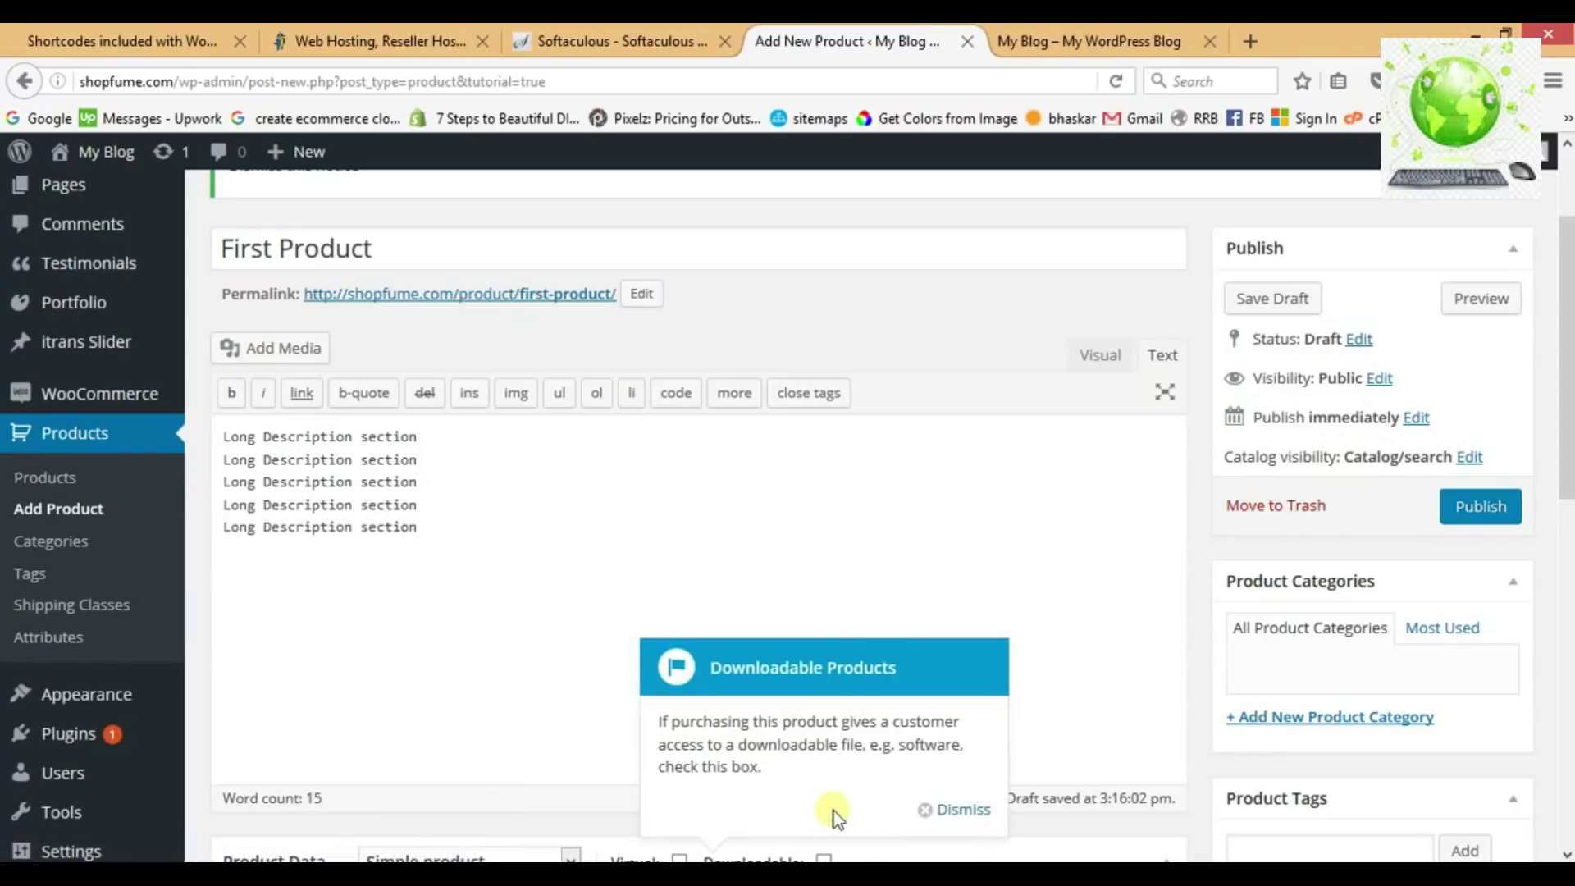
{"action": "left_click", "coordinate": [957, 812]}
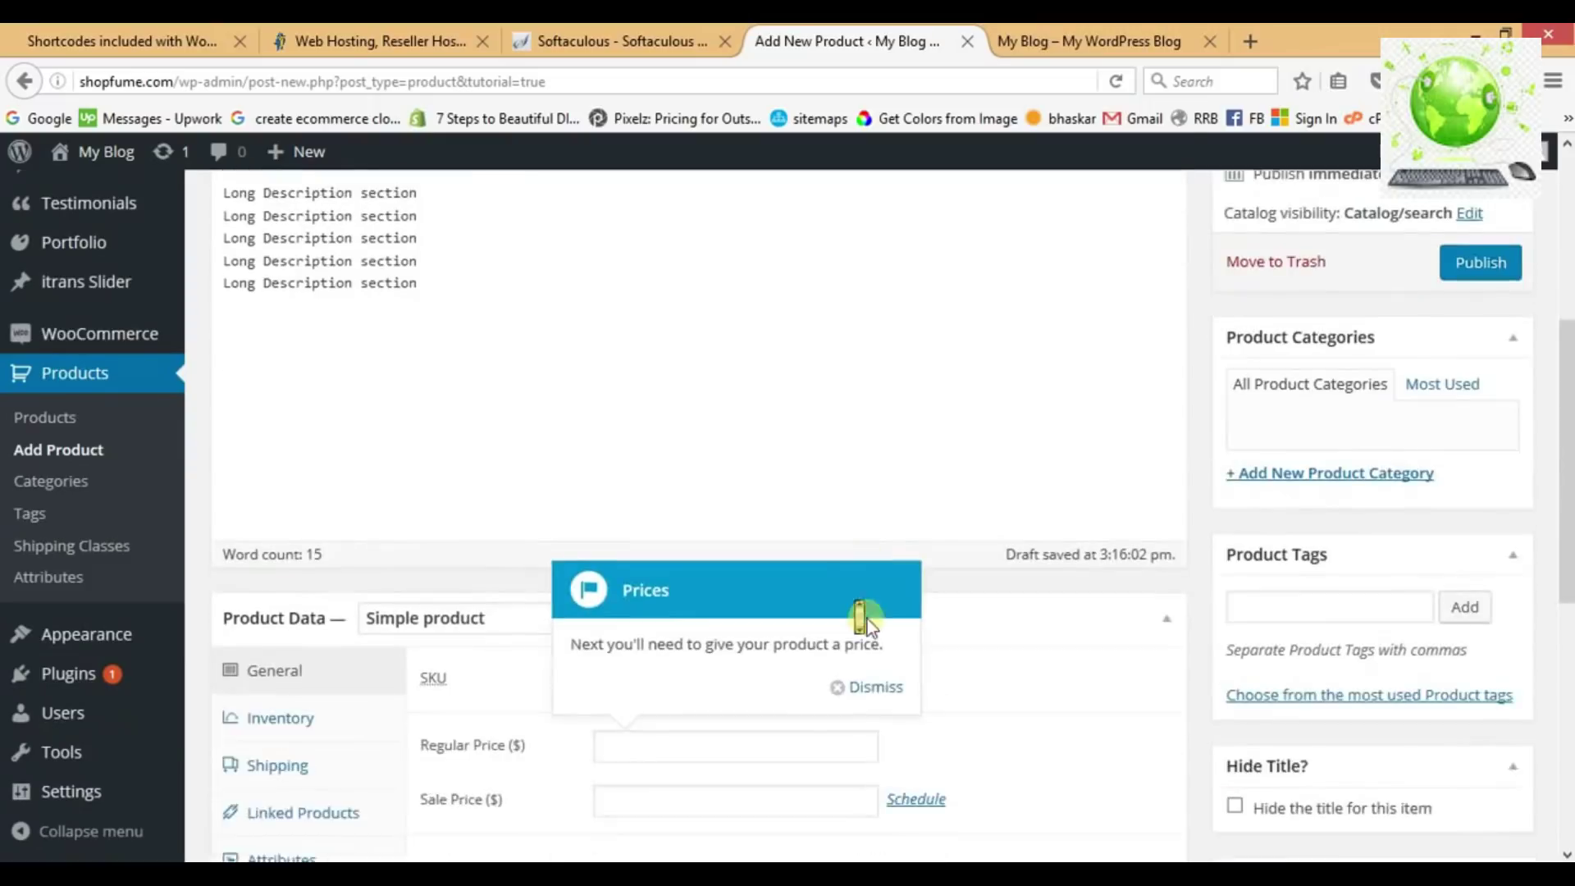
{"action": "left_click", "coordinate": [871, 540]}
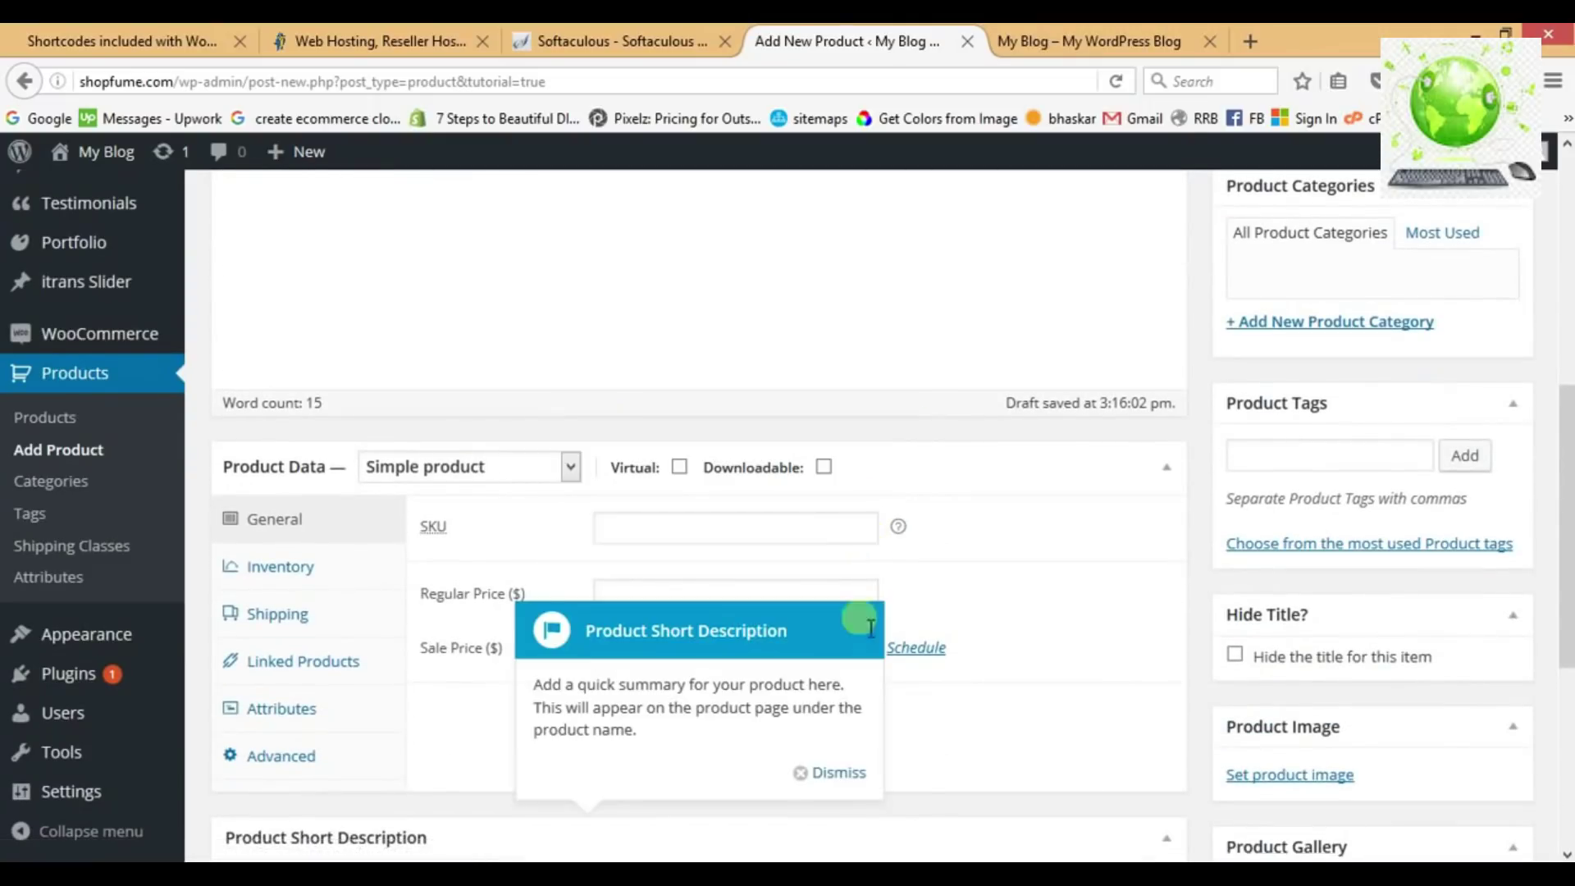
{"action": "left_click", "coordinate": [845, 783]}
{"action": "left_click", "coordinate": [641, 533]}
{"action": "left_click", "coordinate": [1145, 825]}
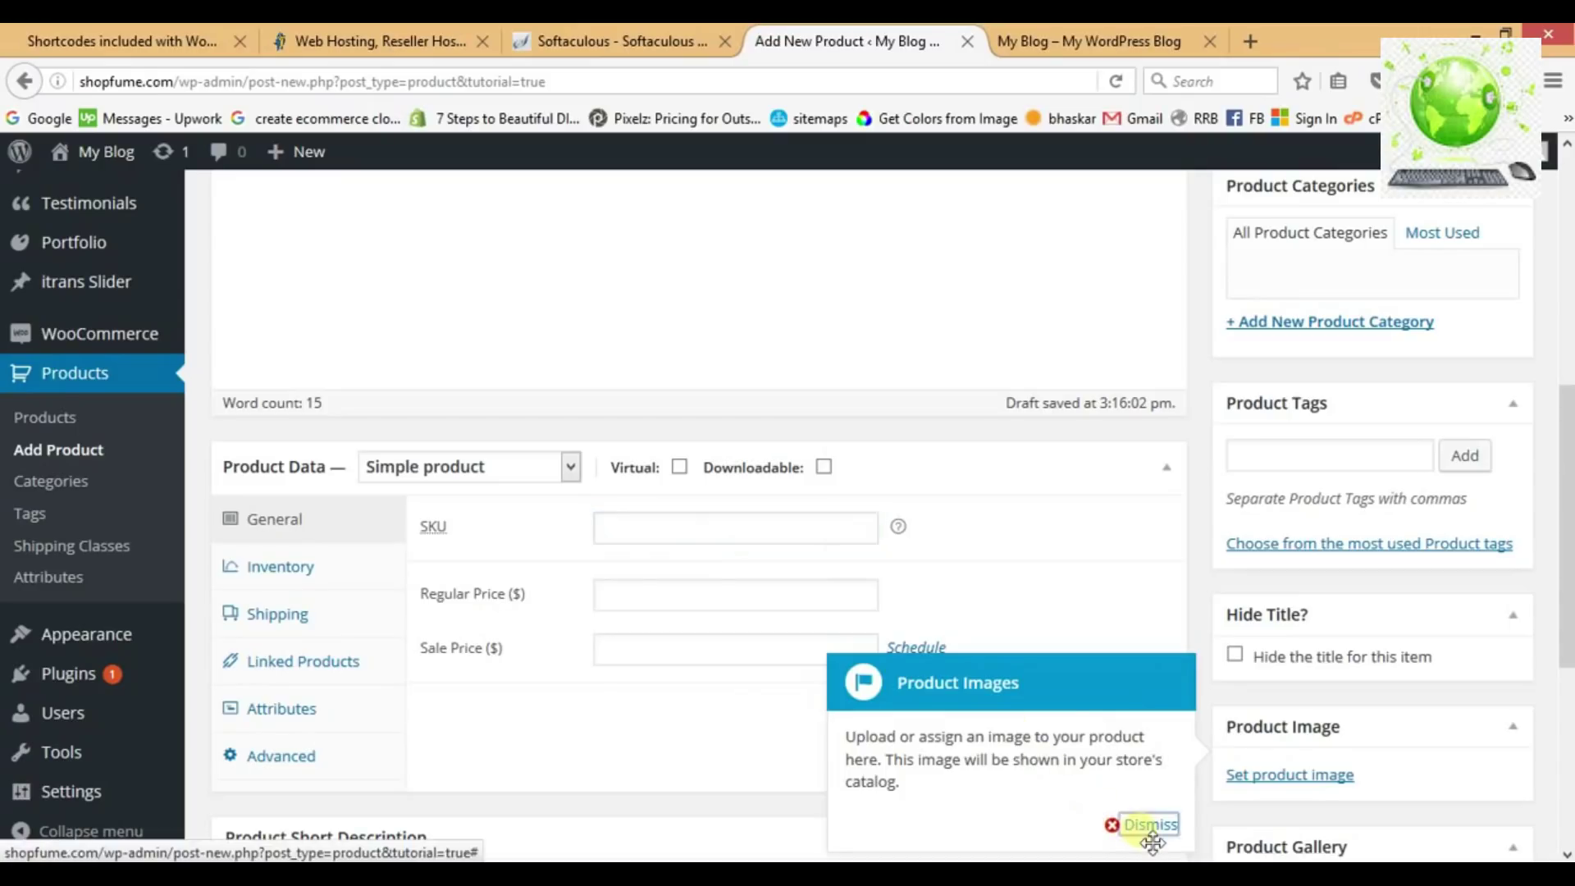
{"action": "left_click", "coordinate": [1149, 548]}
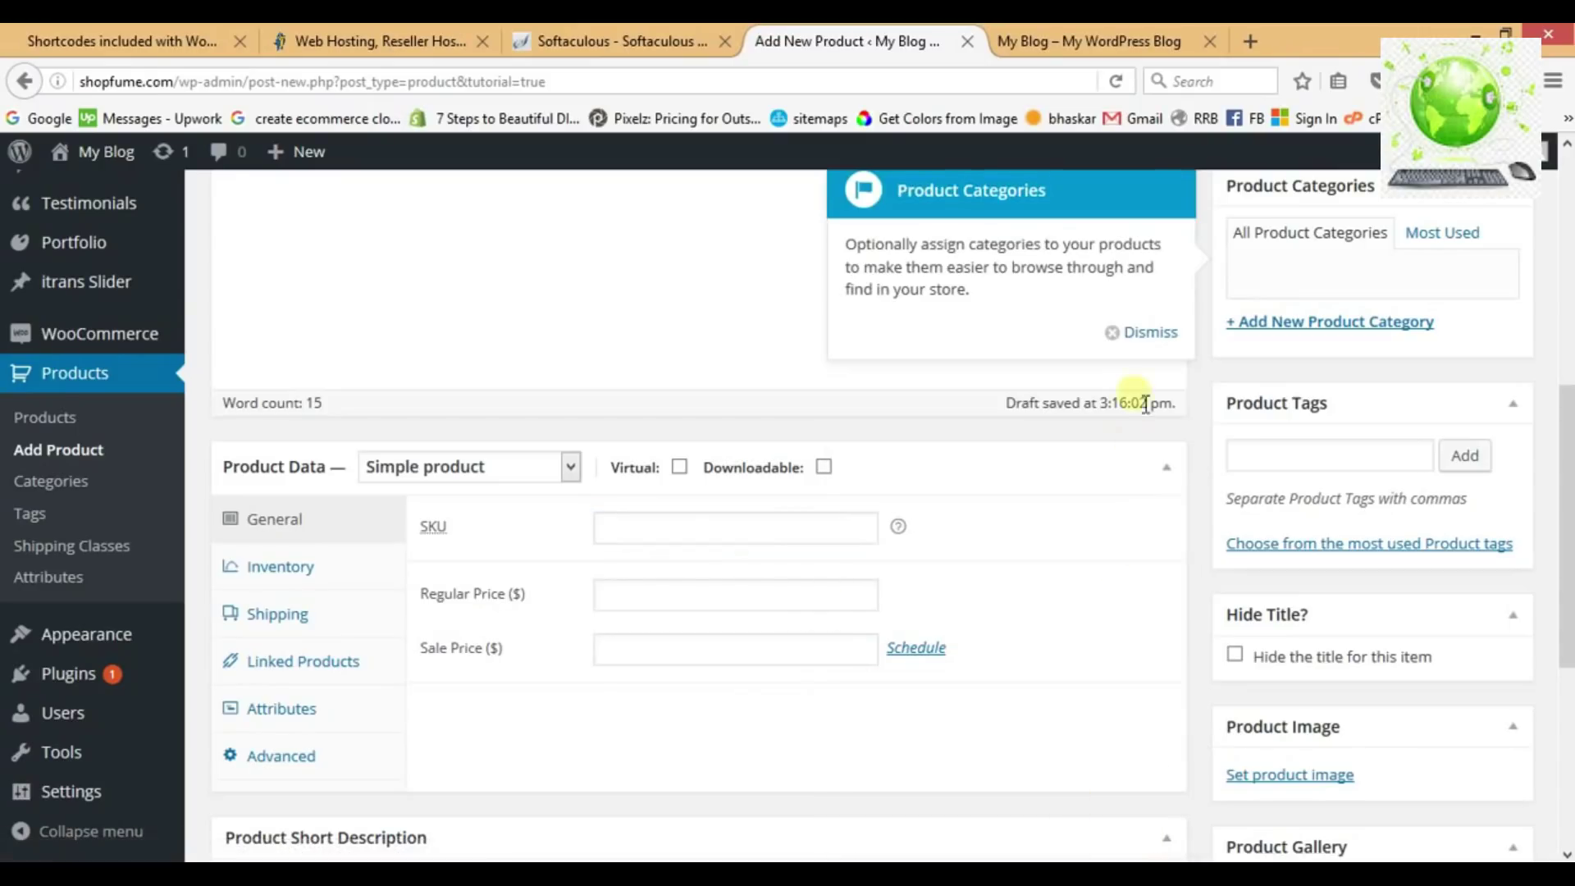
{"action": "left_click", "coordinate": [1145, 334]}
Enter SKU sku001, regular price 70, and three 'short description' lines.
{"action": "left_click", "coordinate": [697, 534]}
{"action": "type", "text": "sku"}
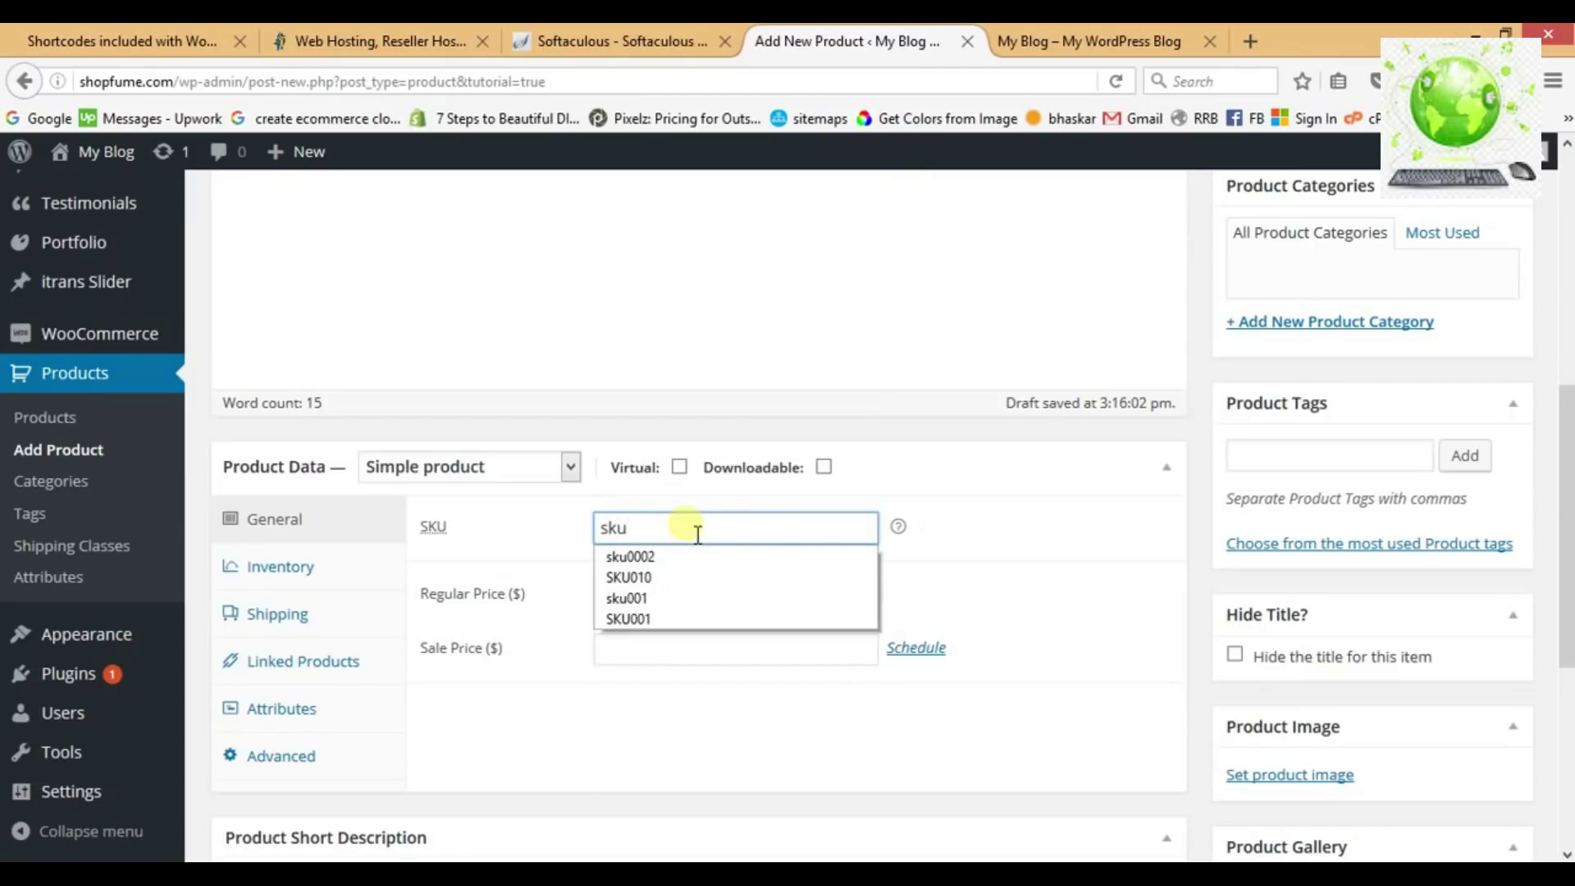
{"action": "type", "text": "001"}
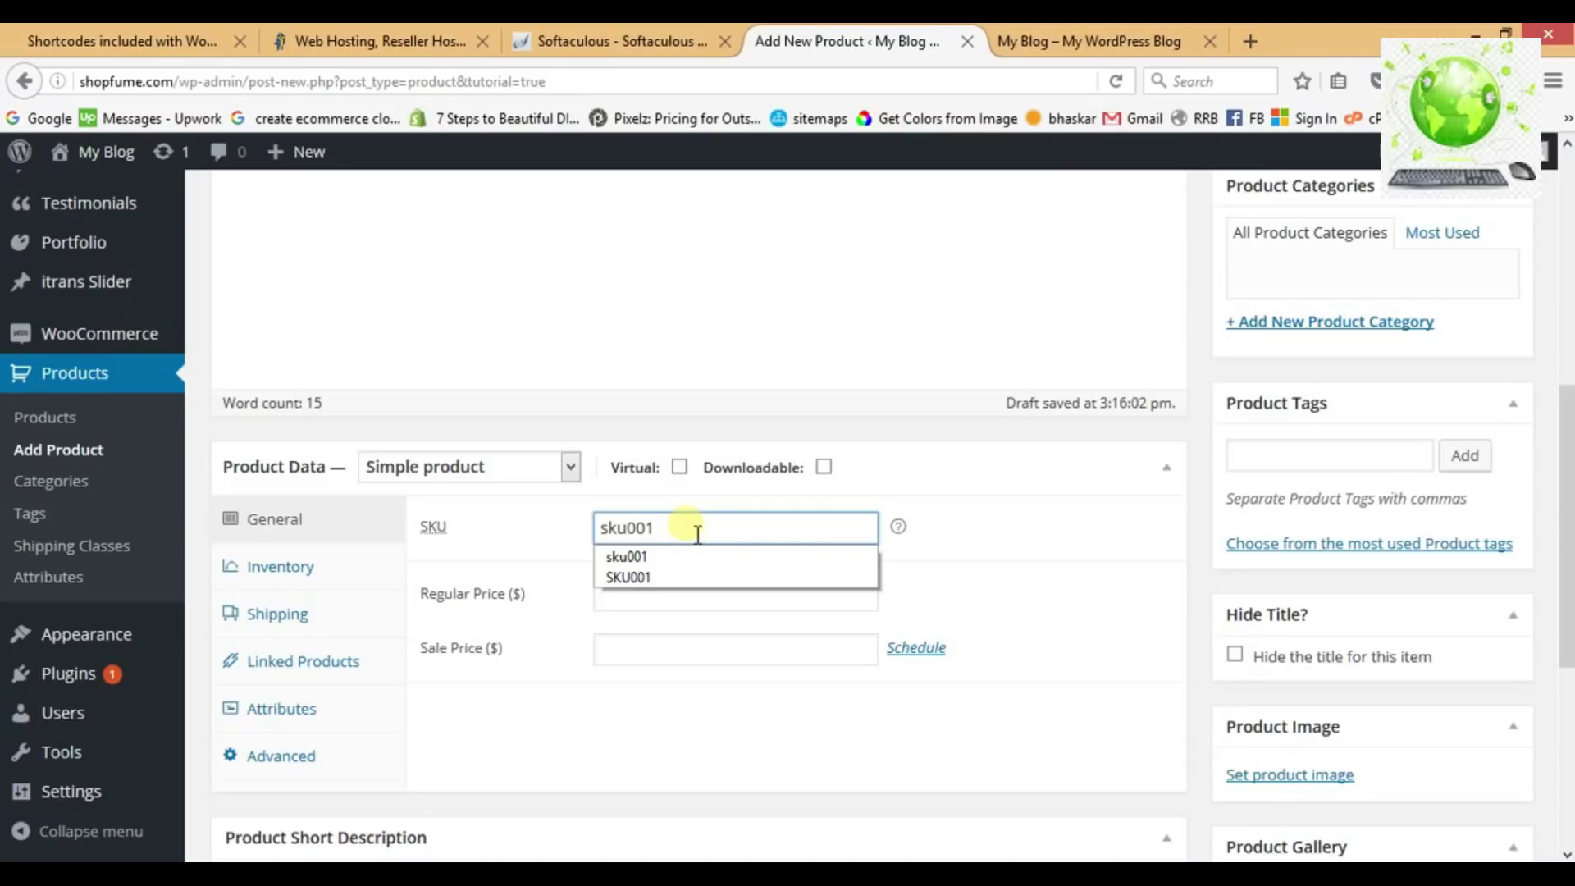
{"action": "left_click", "coordinate": [942, 528]}
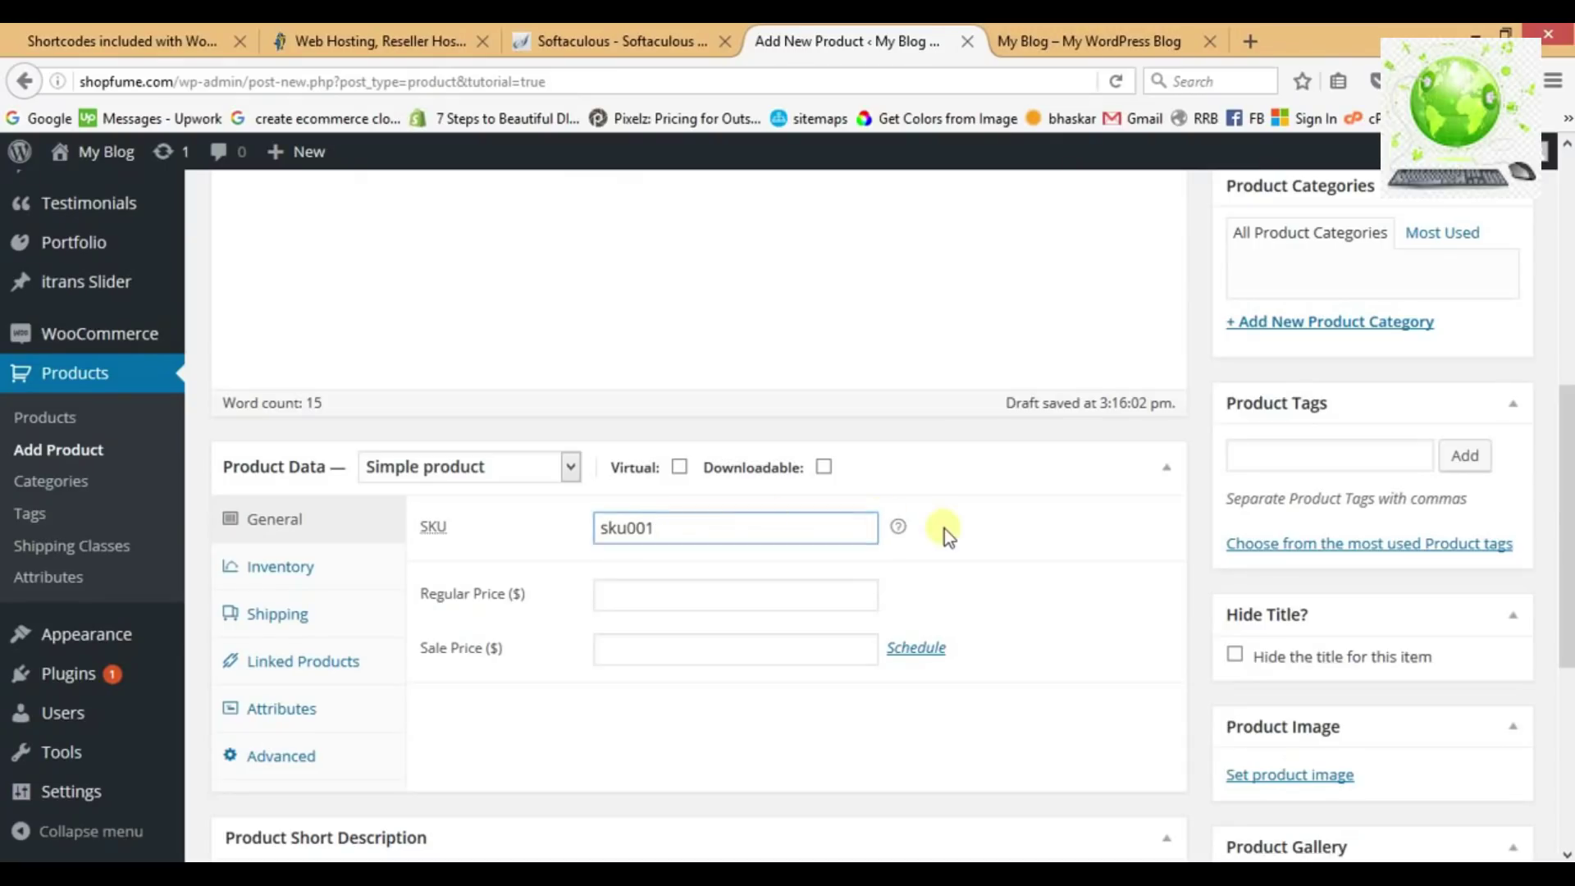
{"action": "left_click", "coordinate": [720, 608]}
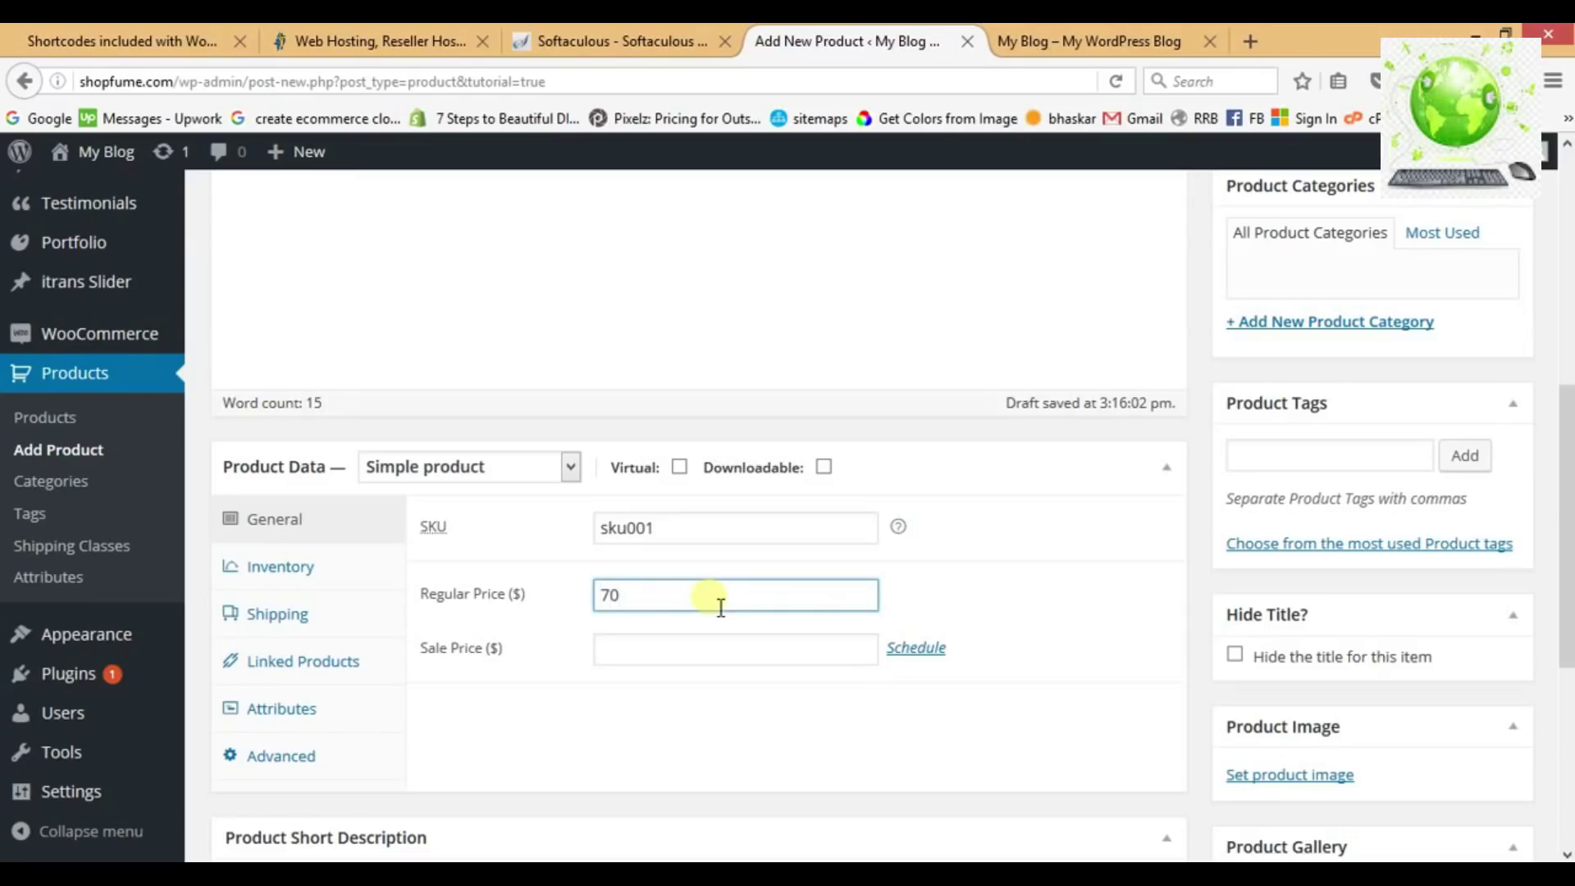
{"action": "left_click", "coordinate": [966, 593]}
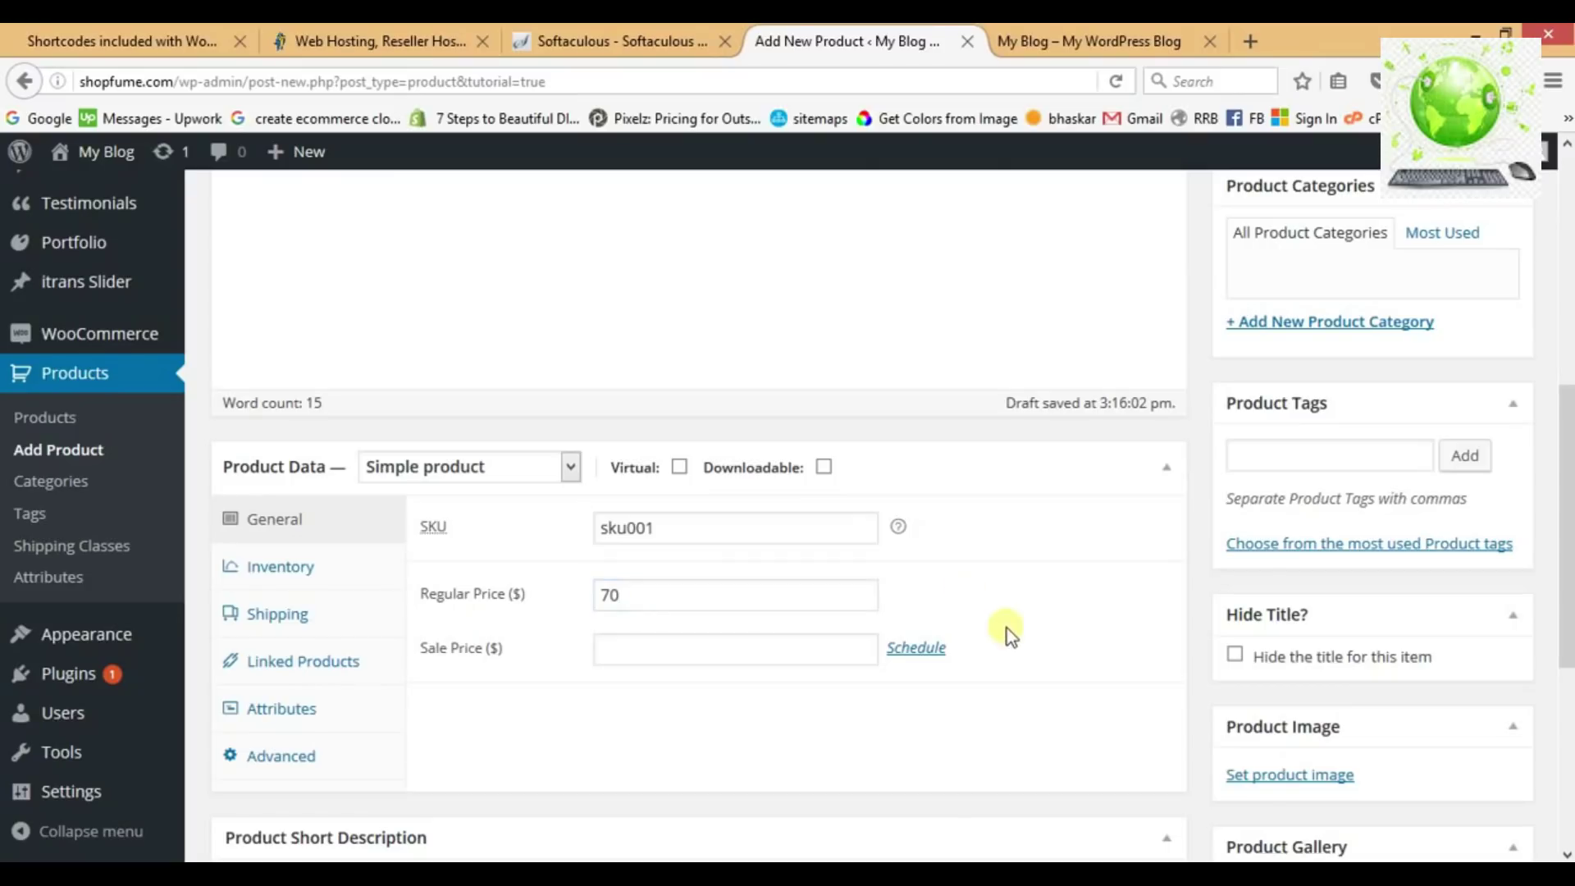
{"action": "scroll", "coordinate": [1013, 636], "scroll_direction": "down", "scroll_amount": 3}
{"action": "scroll", "coordinate": [1018, 638], "scroll_direction": "down", "scroll_amount": 2}
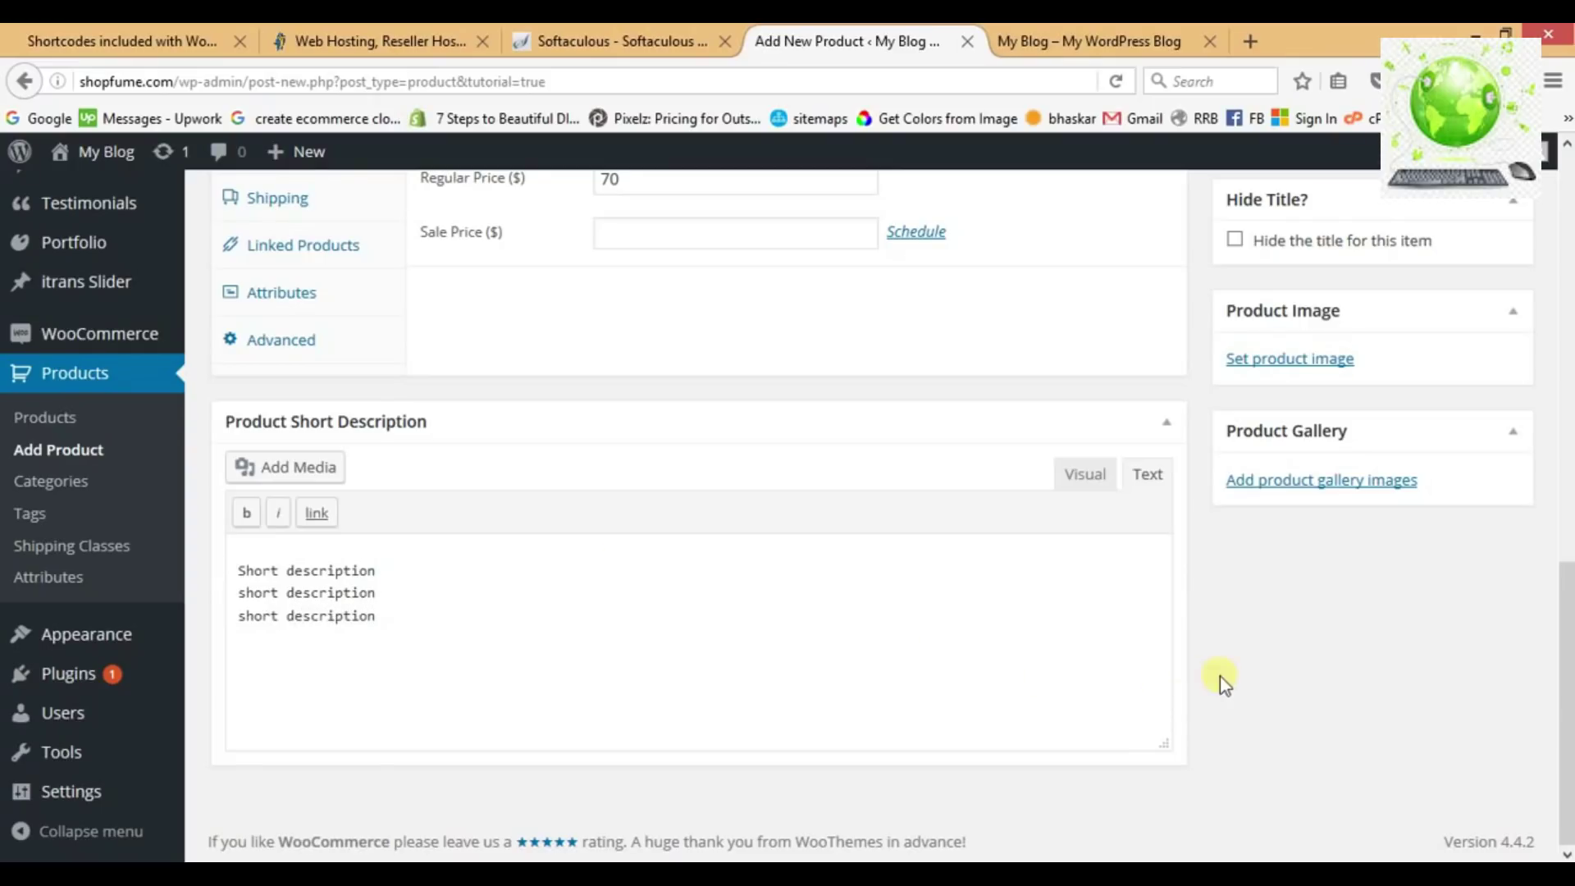
{"action": "scroll", "coordinate": [1219, 676], "scroll_direction": "up", "scroll_amount": 4}
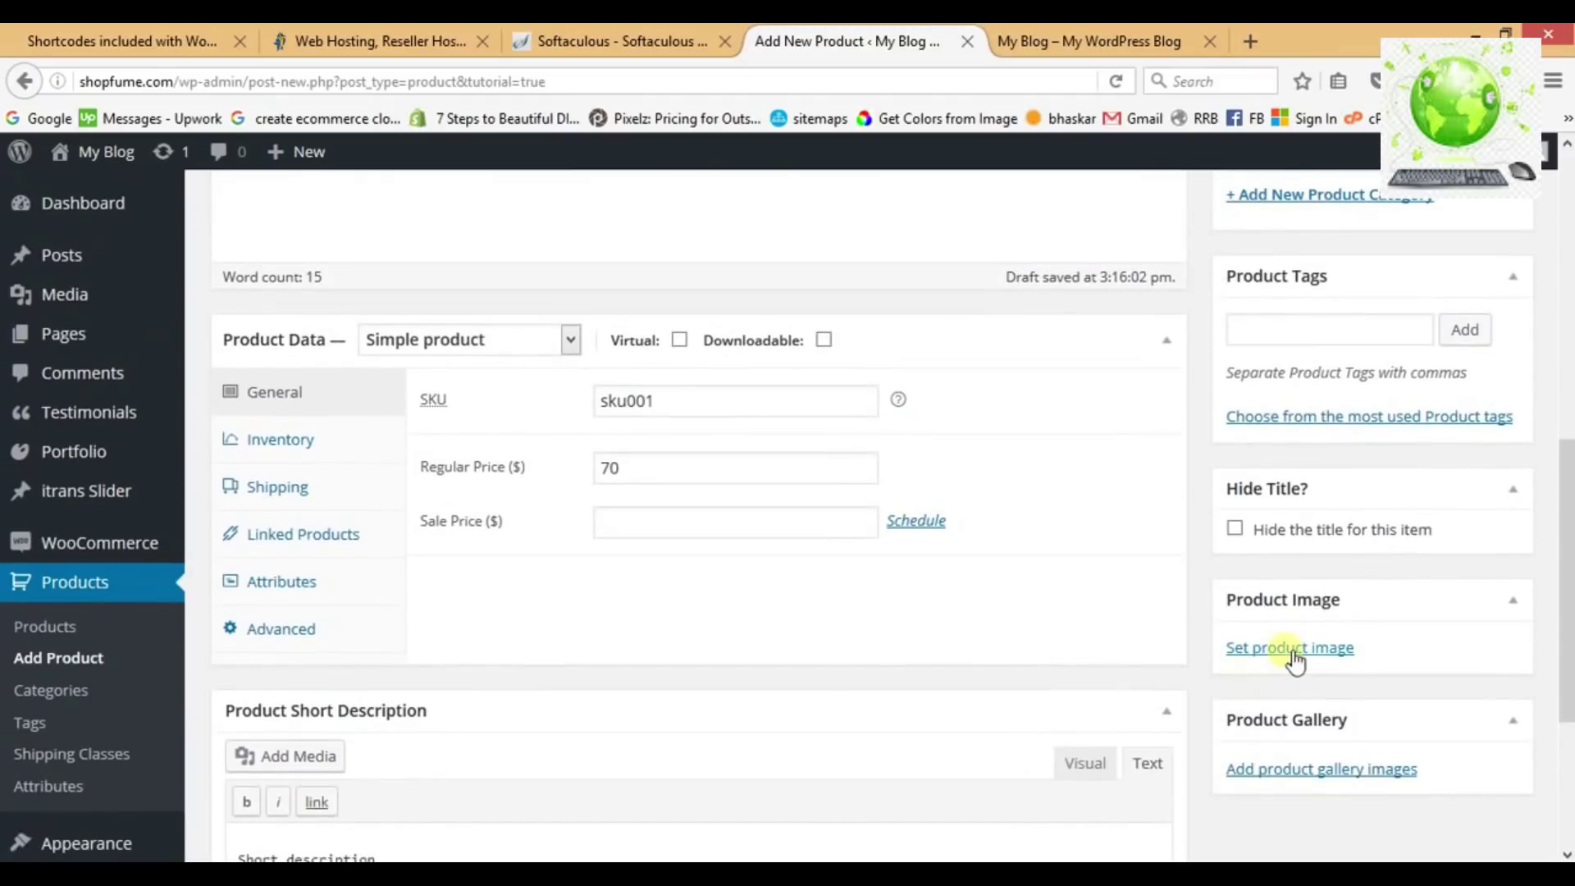
Upload 47617194.jpg from G:\WEBSOFT DATA\BEE\freebies4grab\FRAGRANCE and set it as the product image.
{"action": "left_click", "coordinate": [1290, 650]}
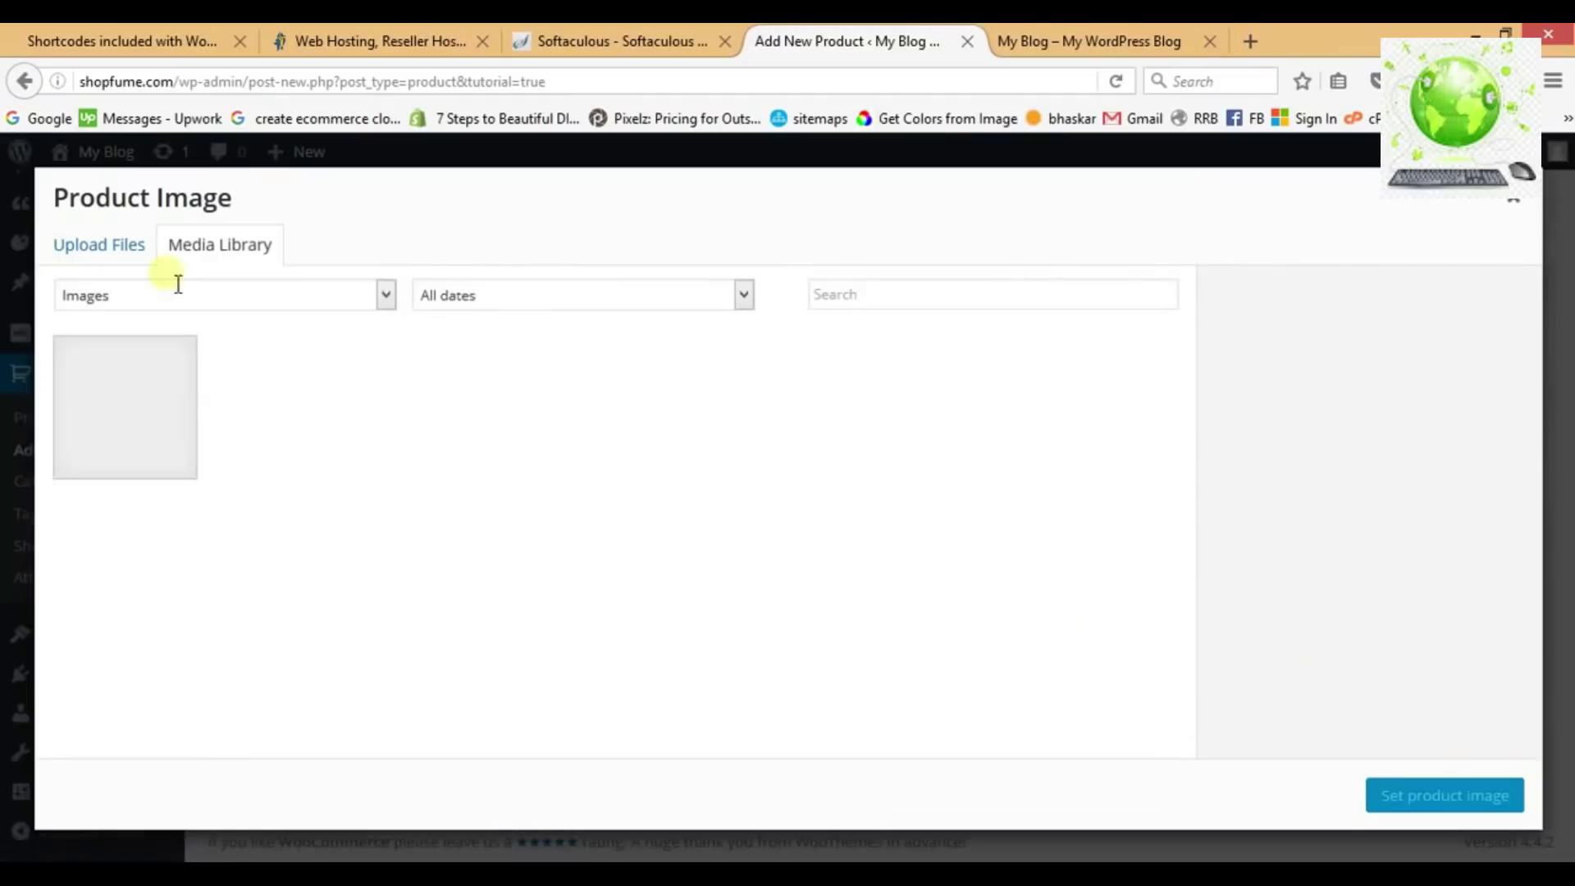
{"action": "left_click", "coordinate": [104, 256]}
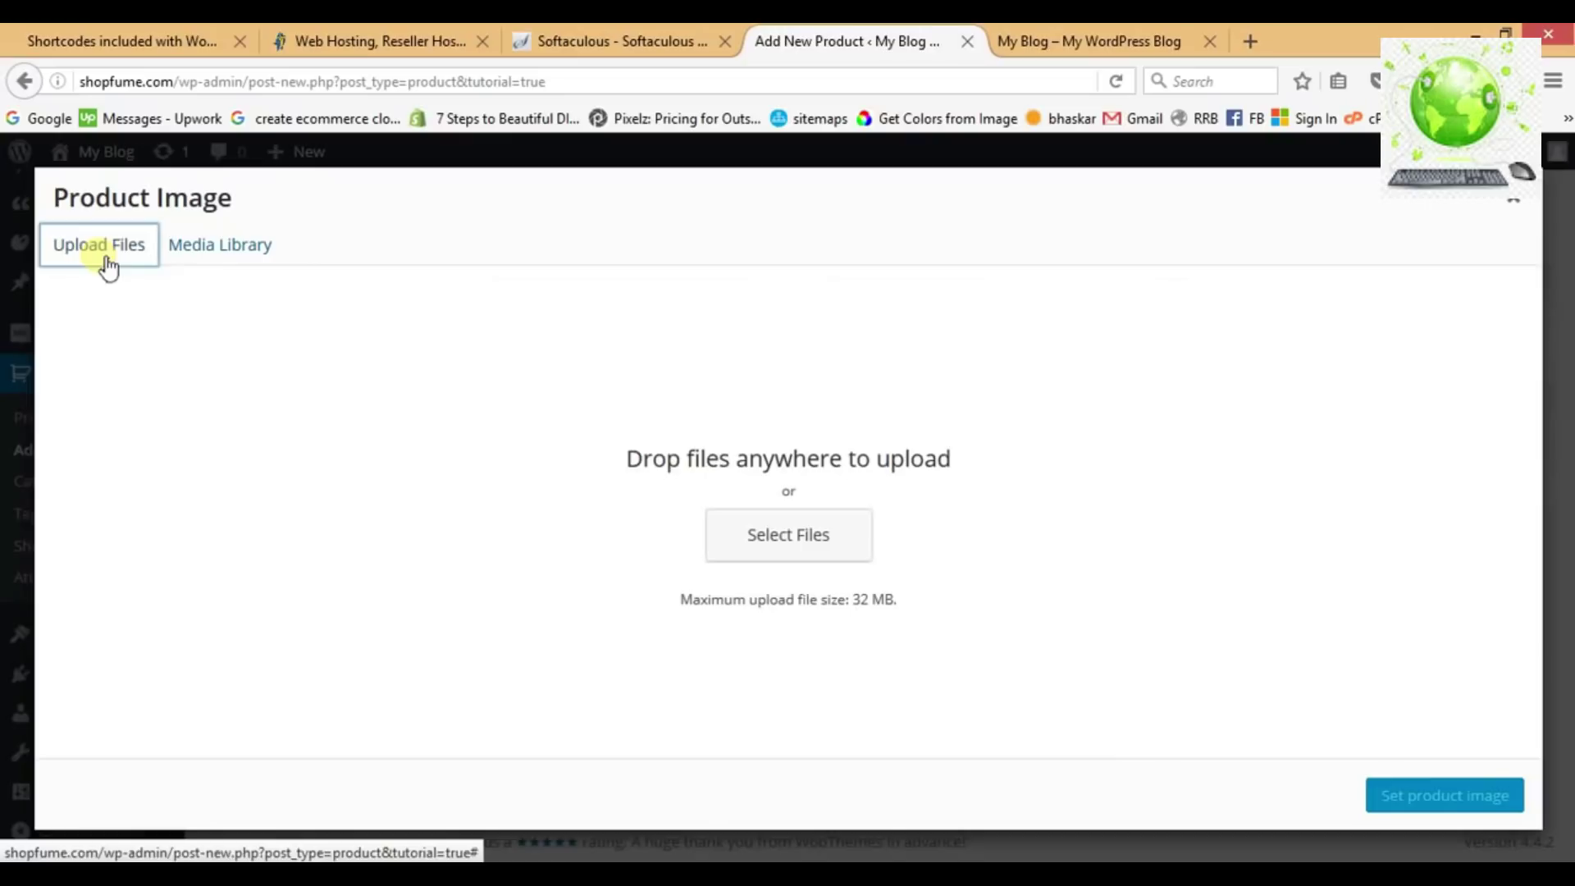
{"action": "left_click", "coordinate": [778, 562]}
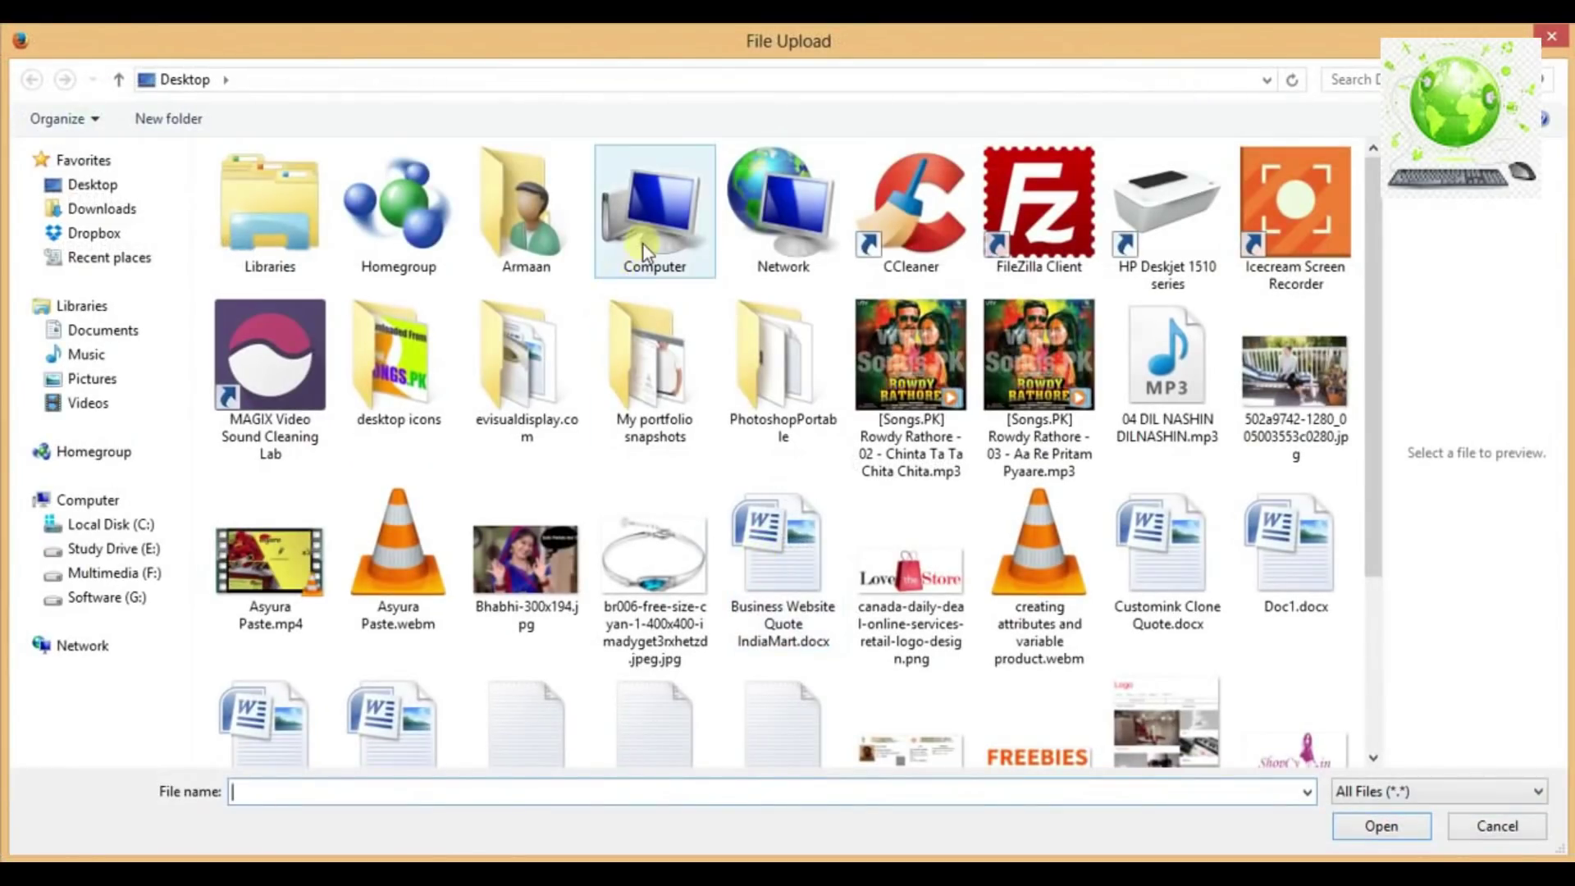
{"action": "double_click", "coordinate": [644, 245]}
{"action": "double_click", "coordinate": [1225, 242]}
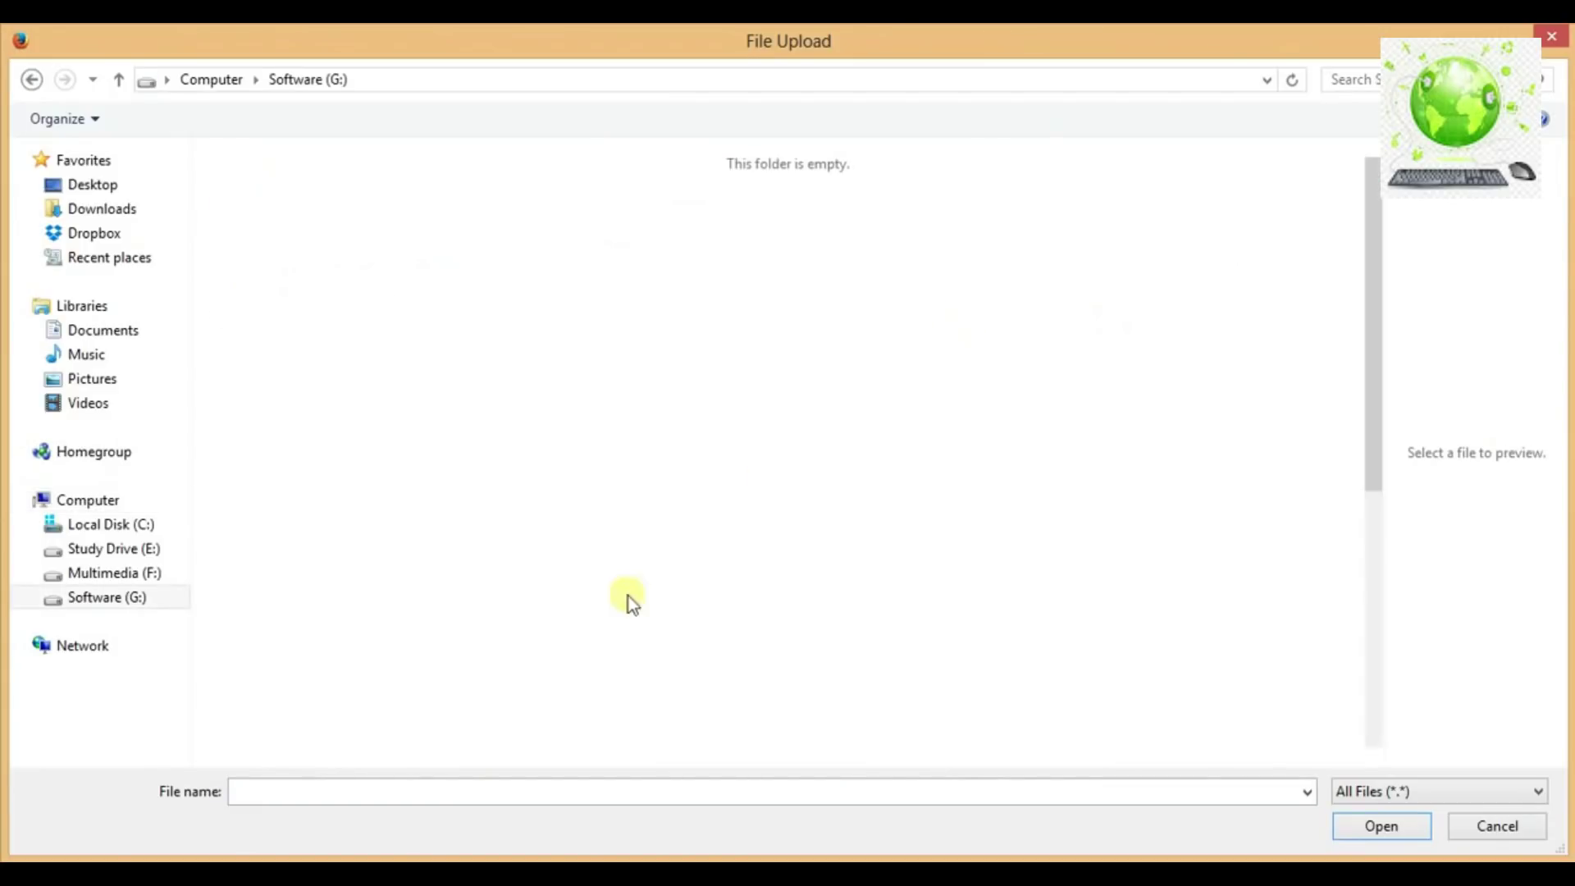
{"action": "double_click", "coordinate": [340, 551]}
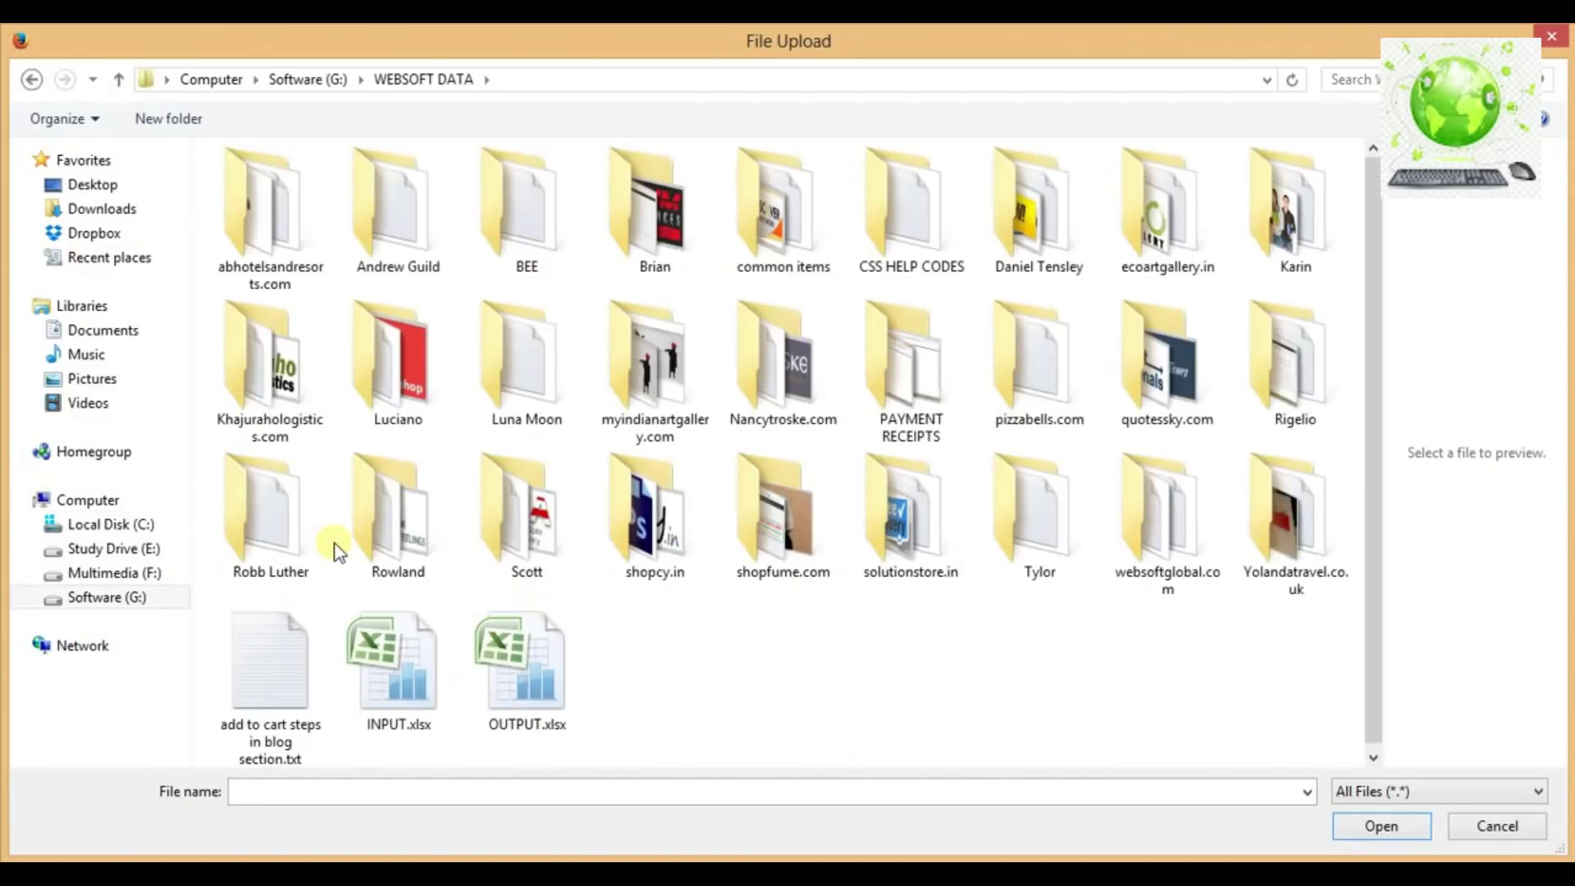
{"action": "double_click", "coordinate": [529, 191]}
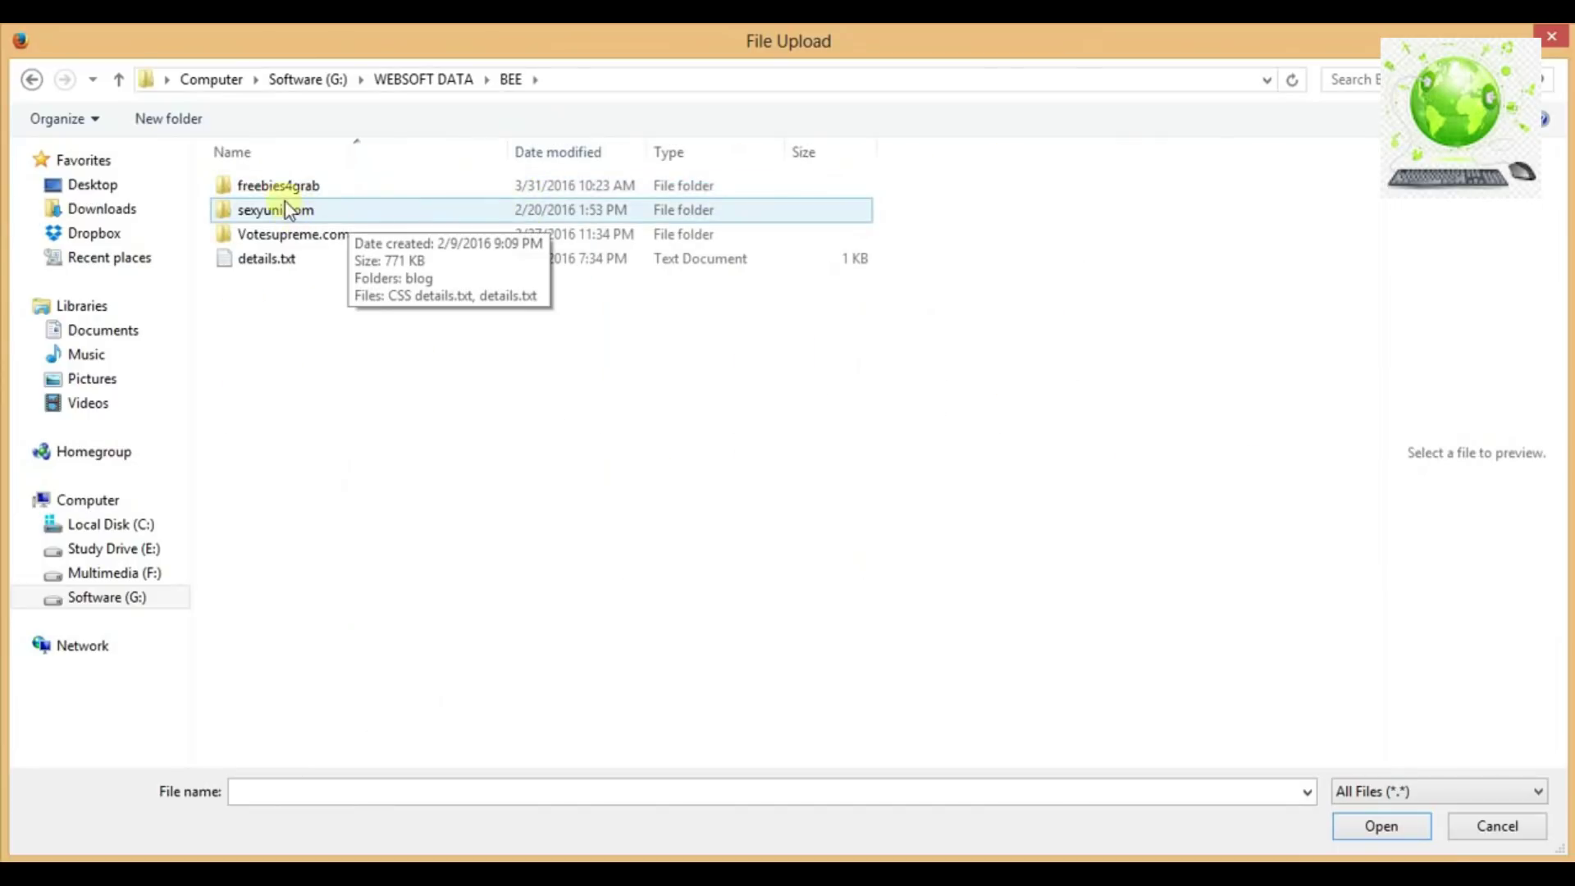
{"action": "double_click", "coordinate": [282, 186]}
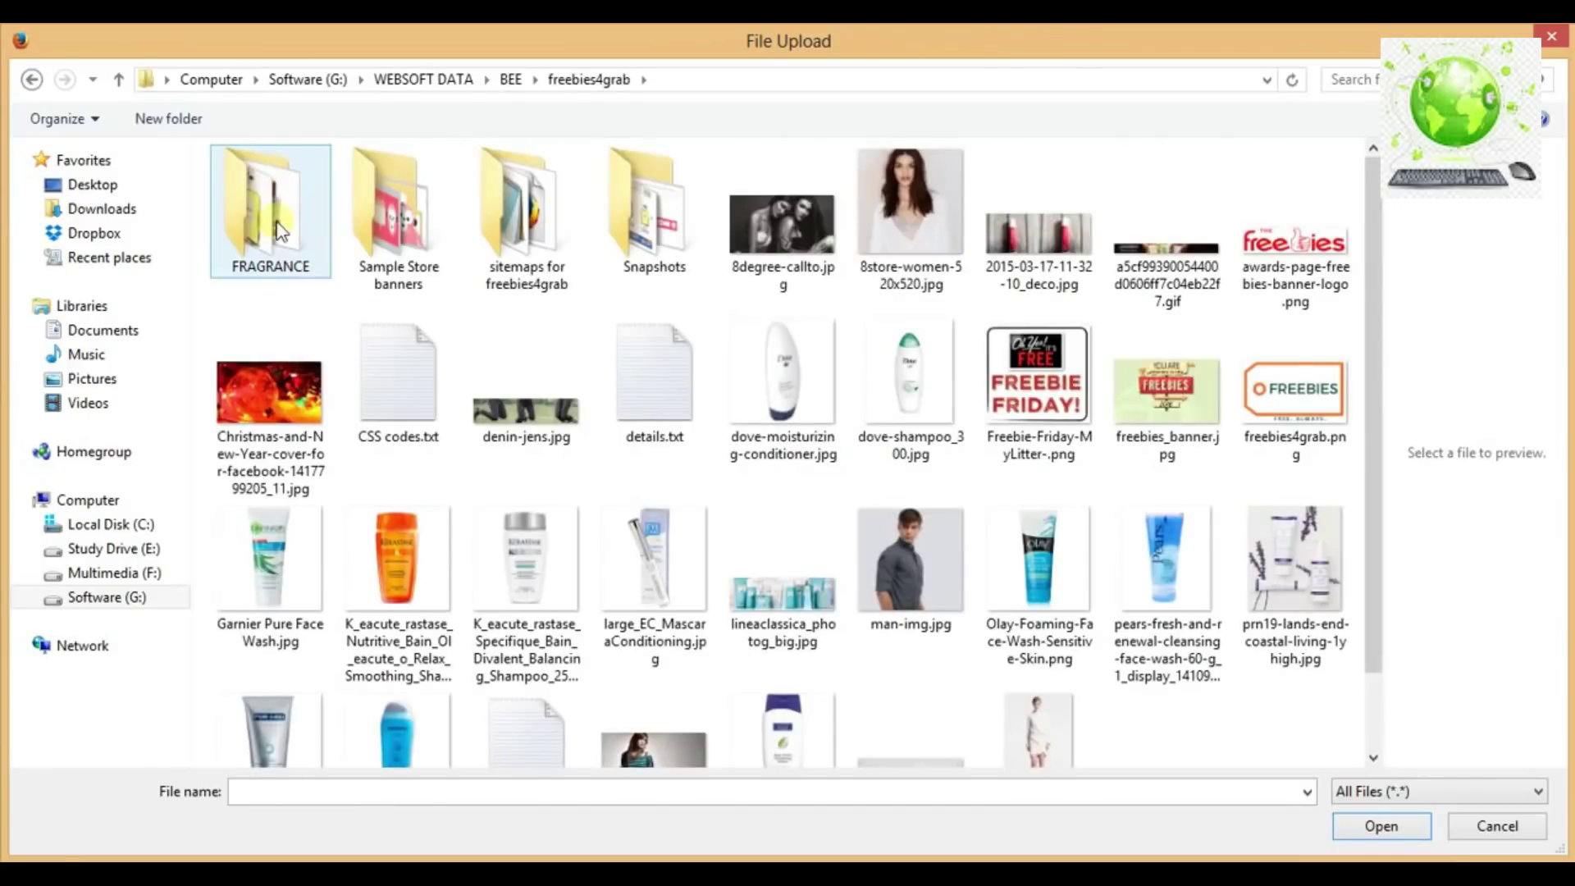
{"action": "double_click", "coordinate": [279, 232]}
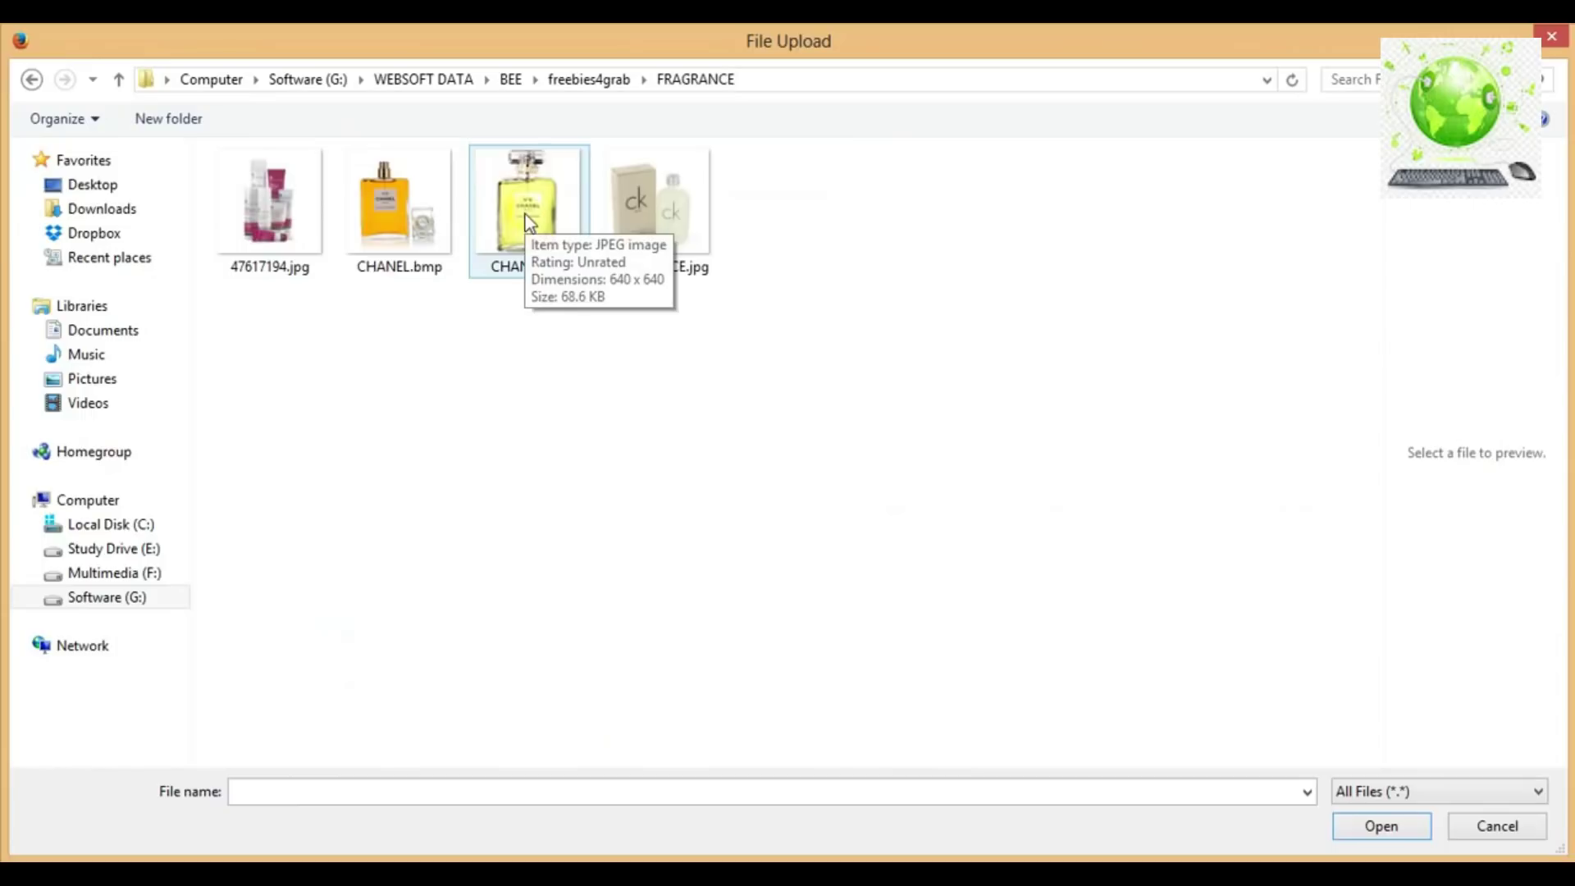
{"action": "double_click", "coordinate": [277, 215]}
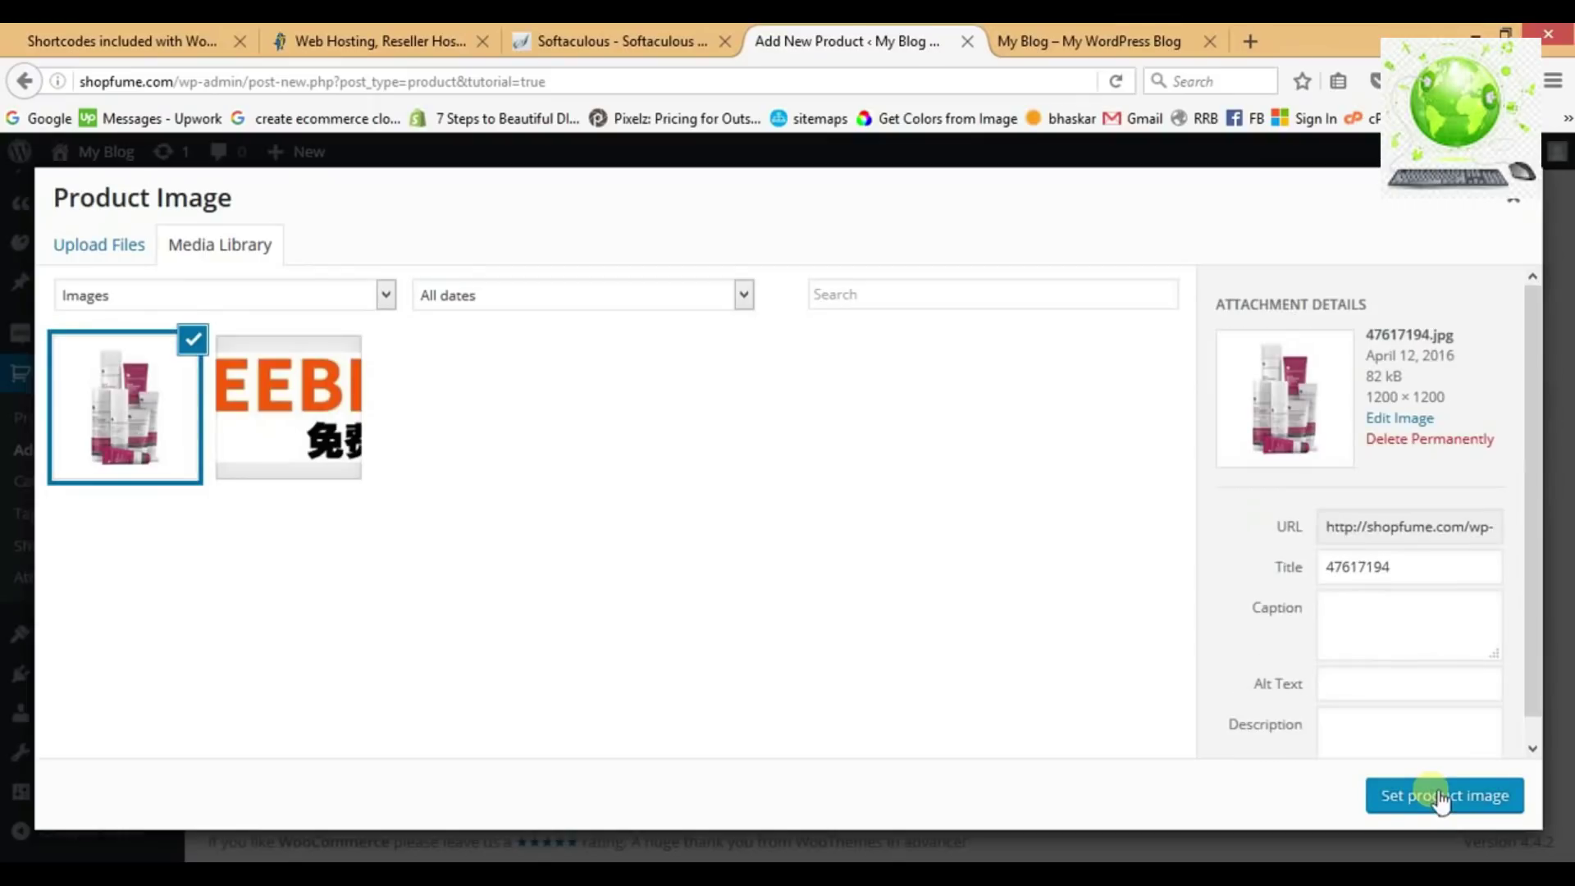
{"action": "left_click", "coordinate": [1440, 800]}
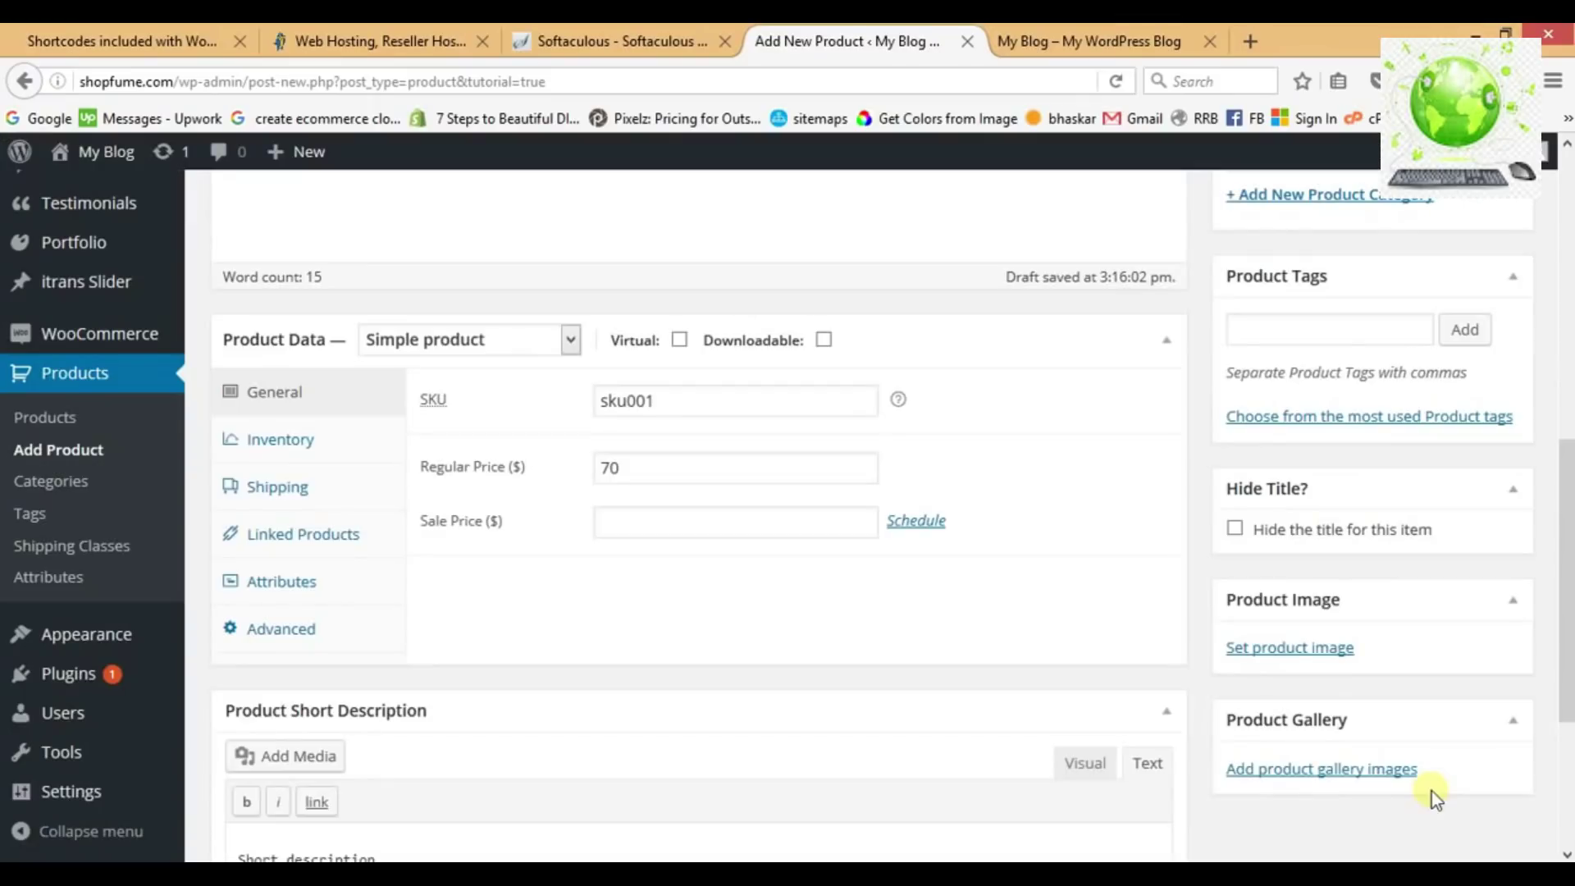
Add a new 'Fragrance' product category and publish First Product.
{"action": "scroll", "coordinate": [1227, 653], "scroll_direction": "up", "scroll_amount": 4}
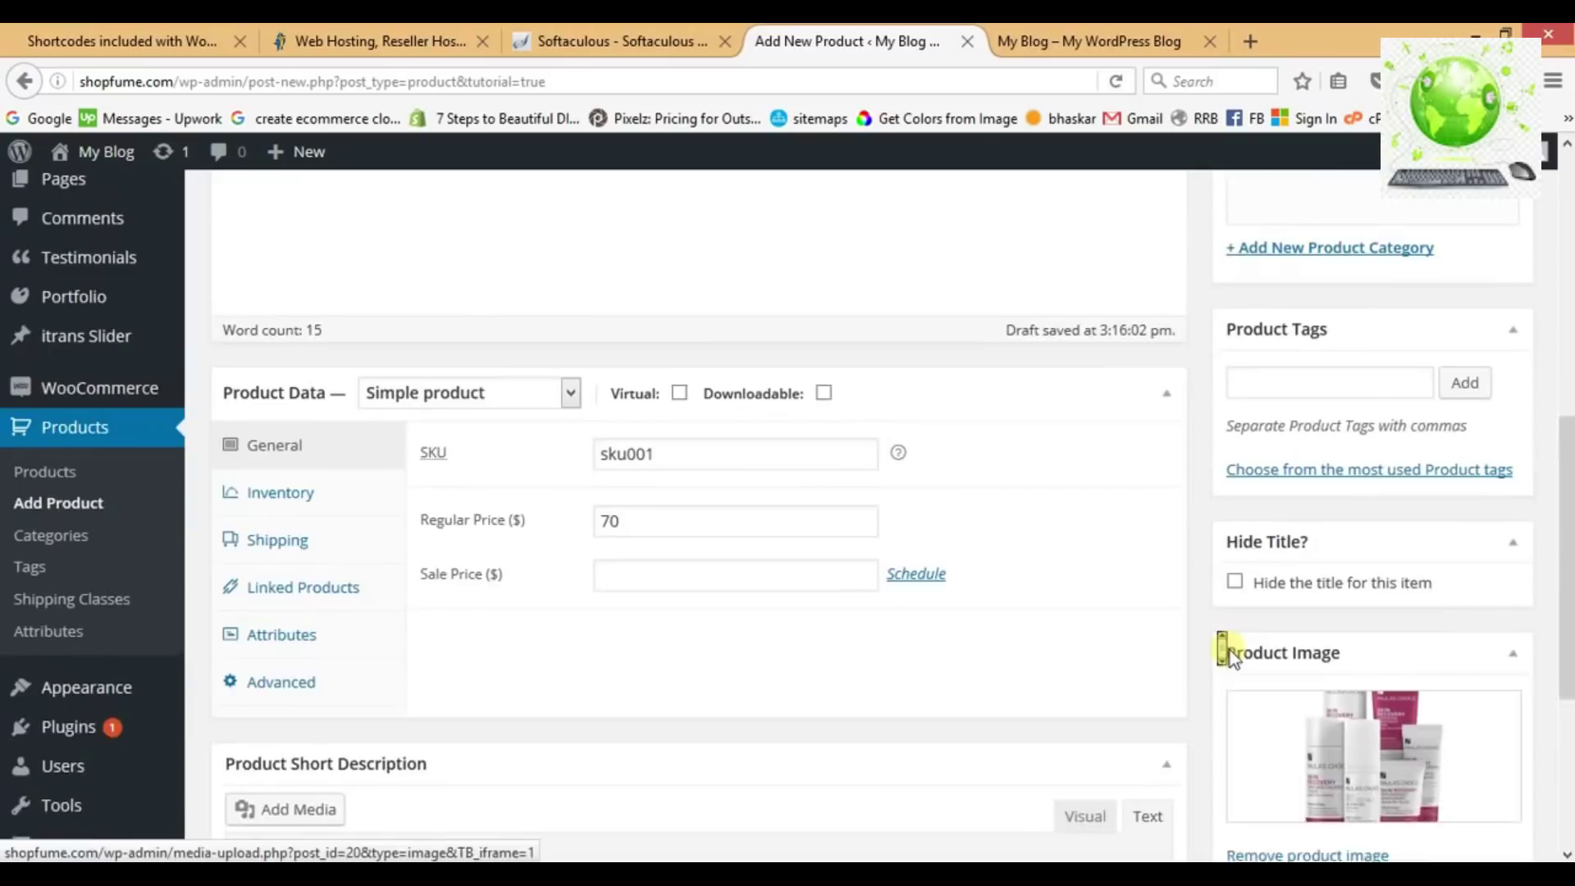
{"action": "scroll", "coordinate": [1229, 650], "scroll_direction": "up", "scroll_amount": 2}
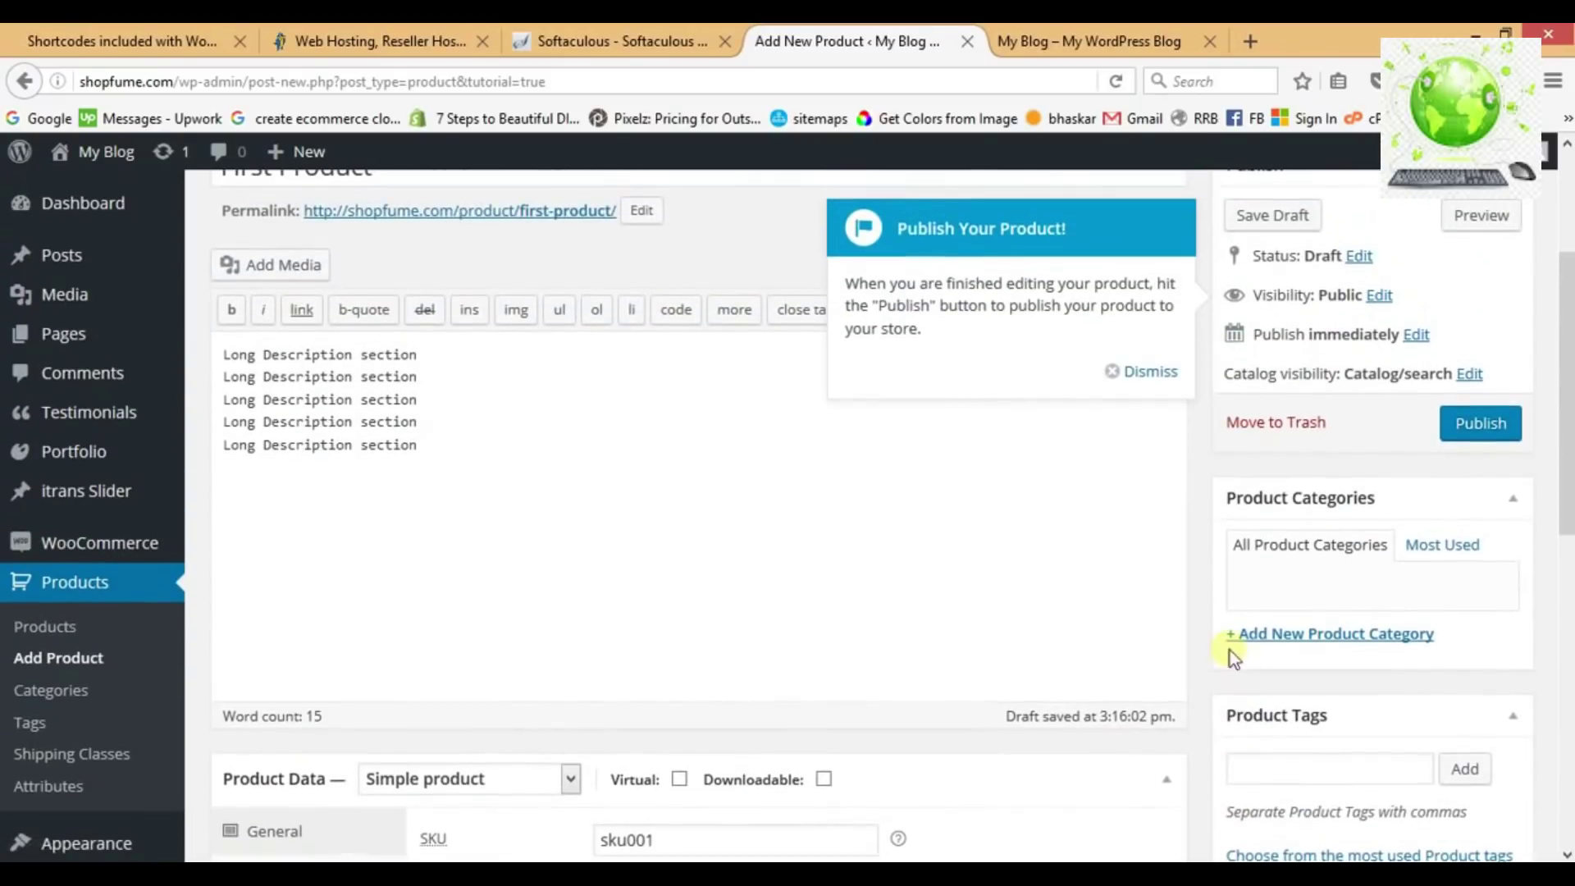
{"action": "left_click", "coordinate": [1321, 644]}
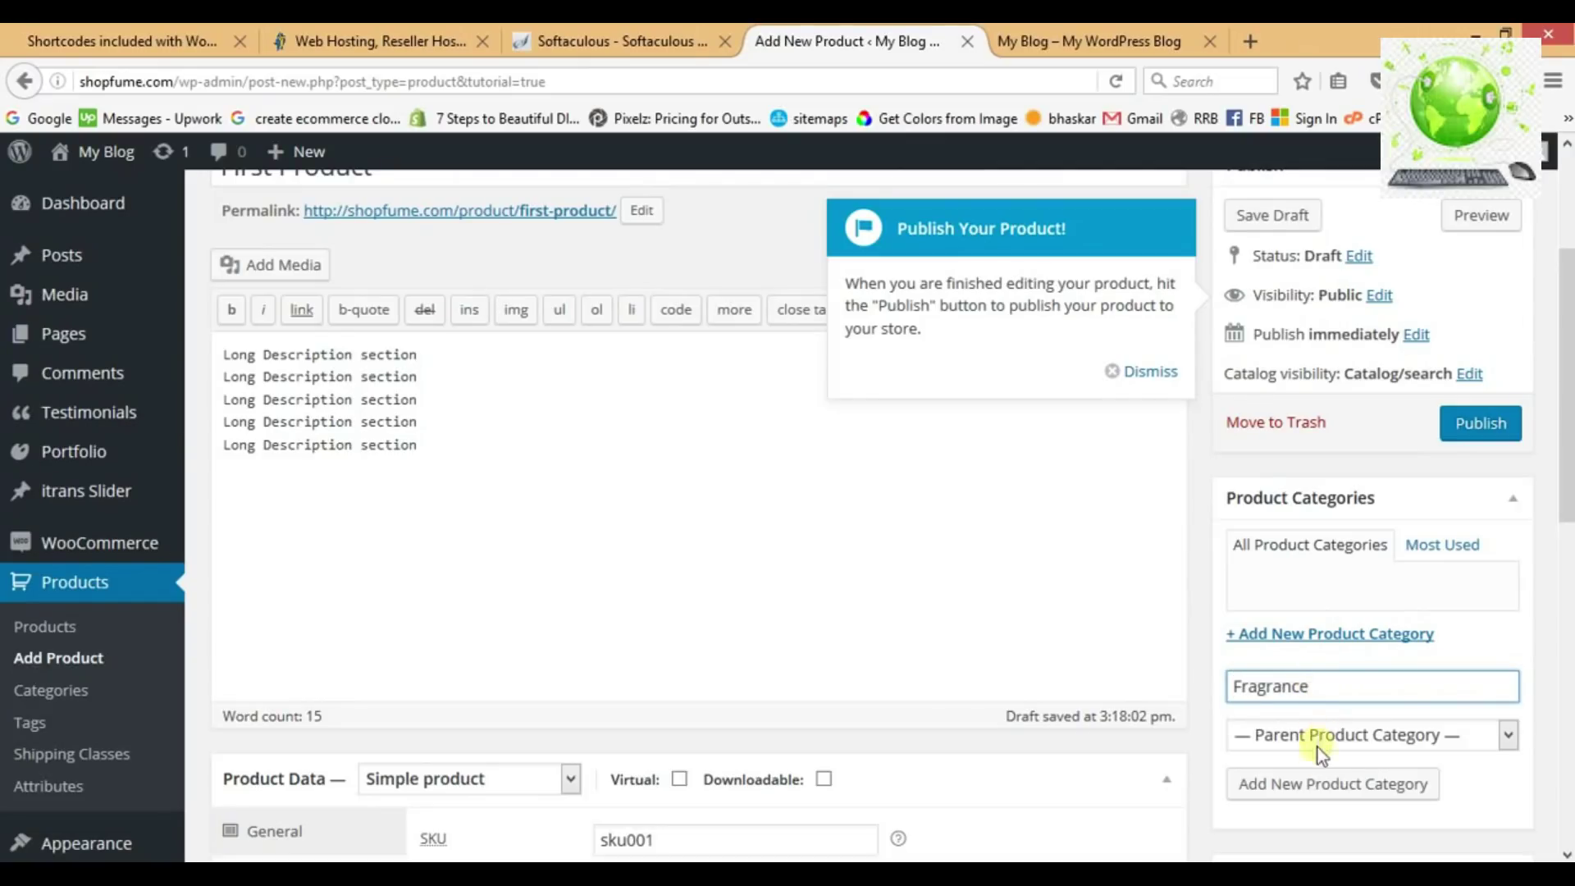
{"action": "left_click", "coordinate": [1318, 782]}
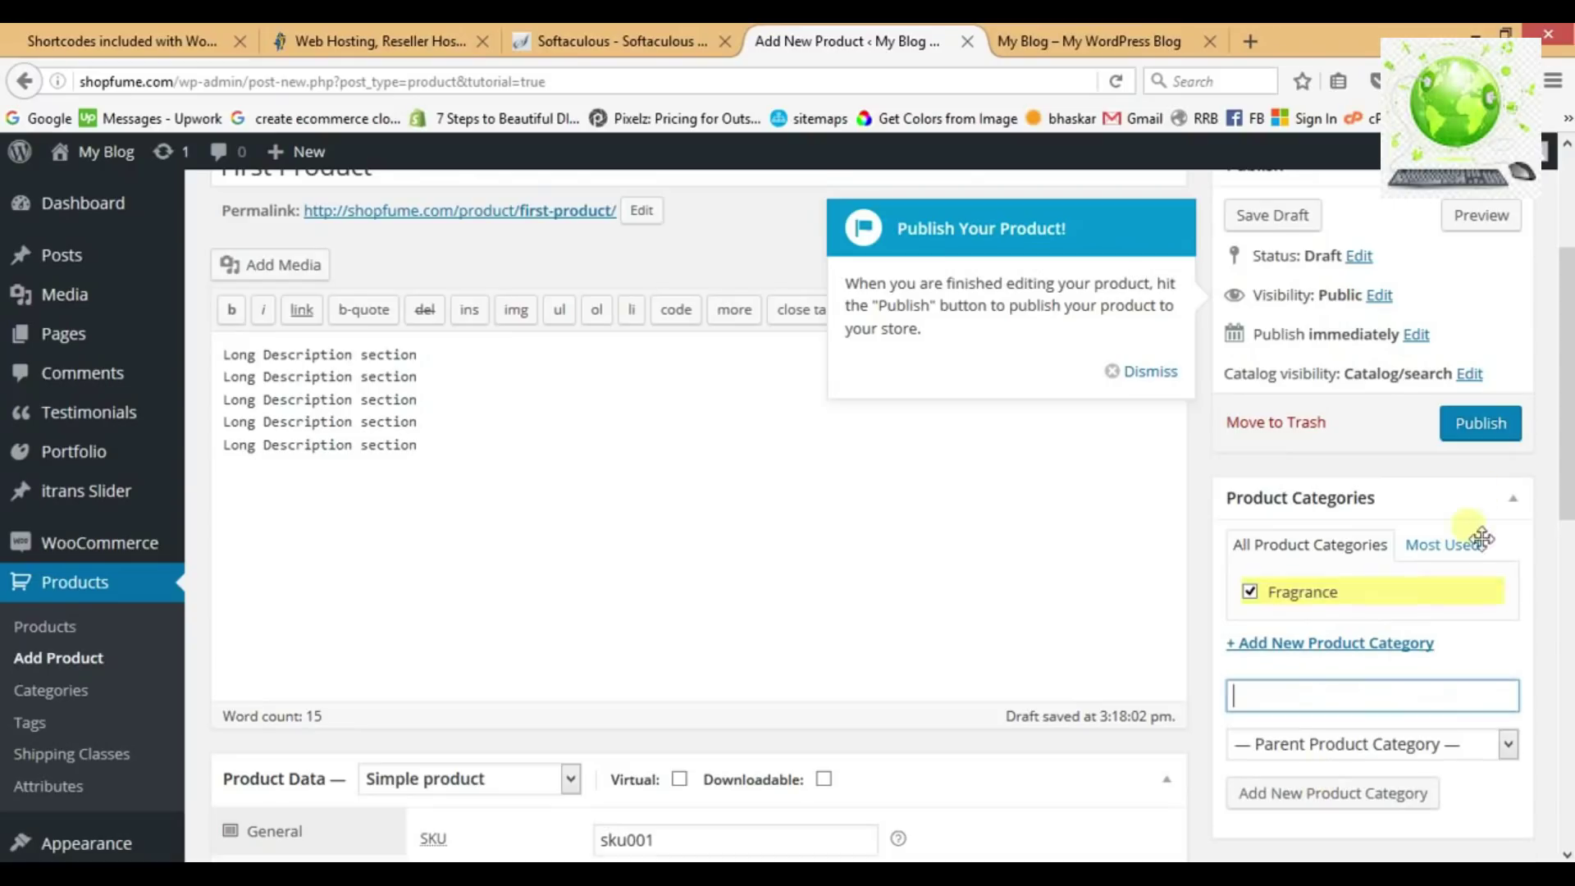
{"action": "left_click", "coordinate": [1483, 425]}
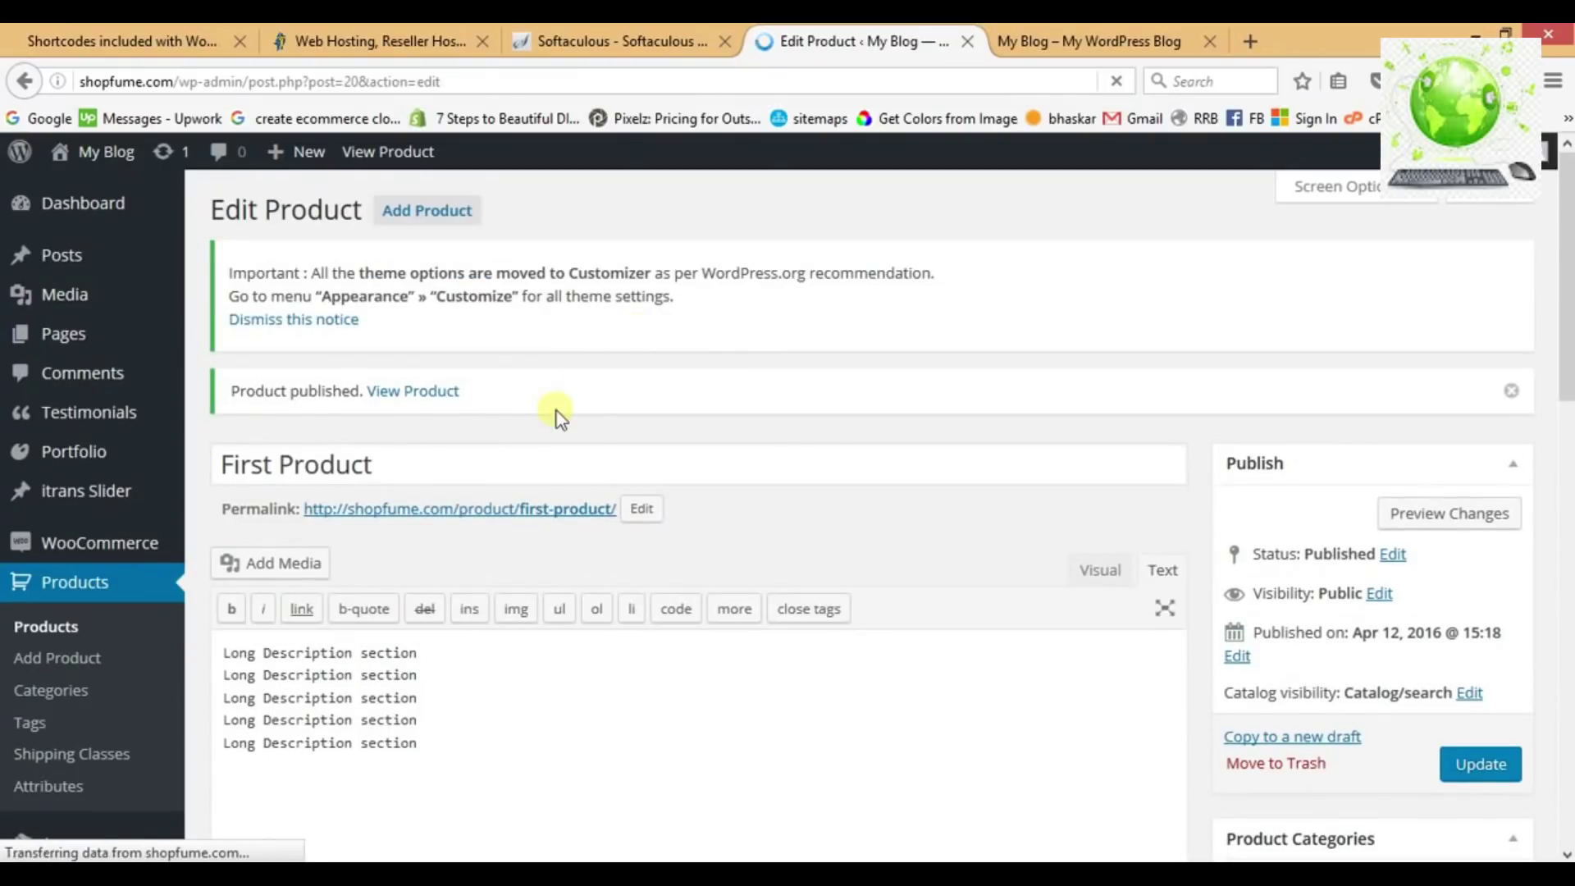
{"action": "right_click", "coordinate": [404, 390]}
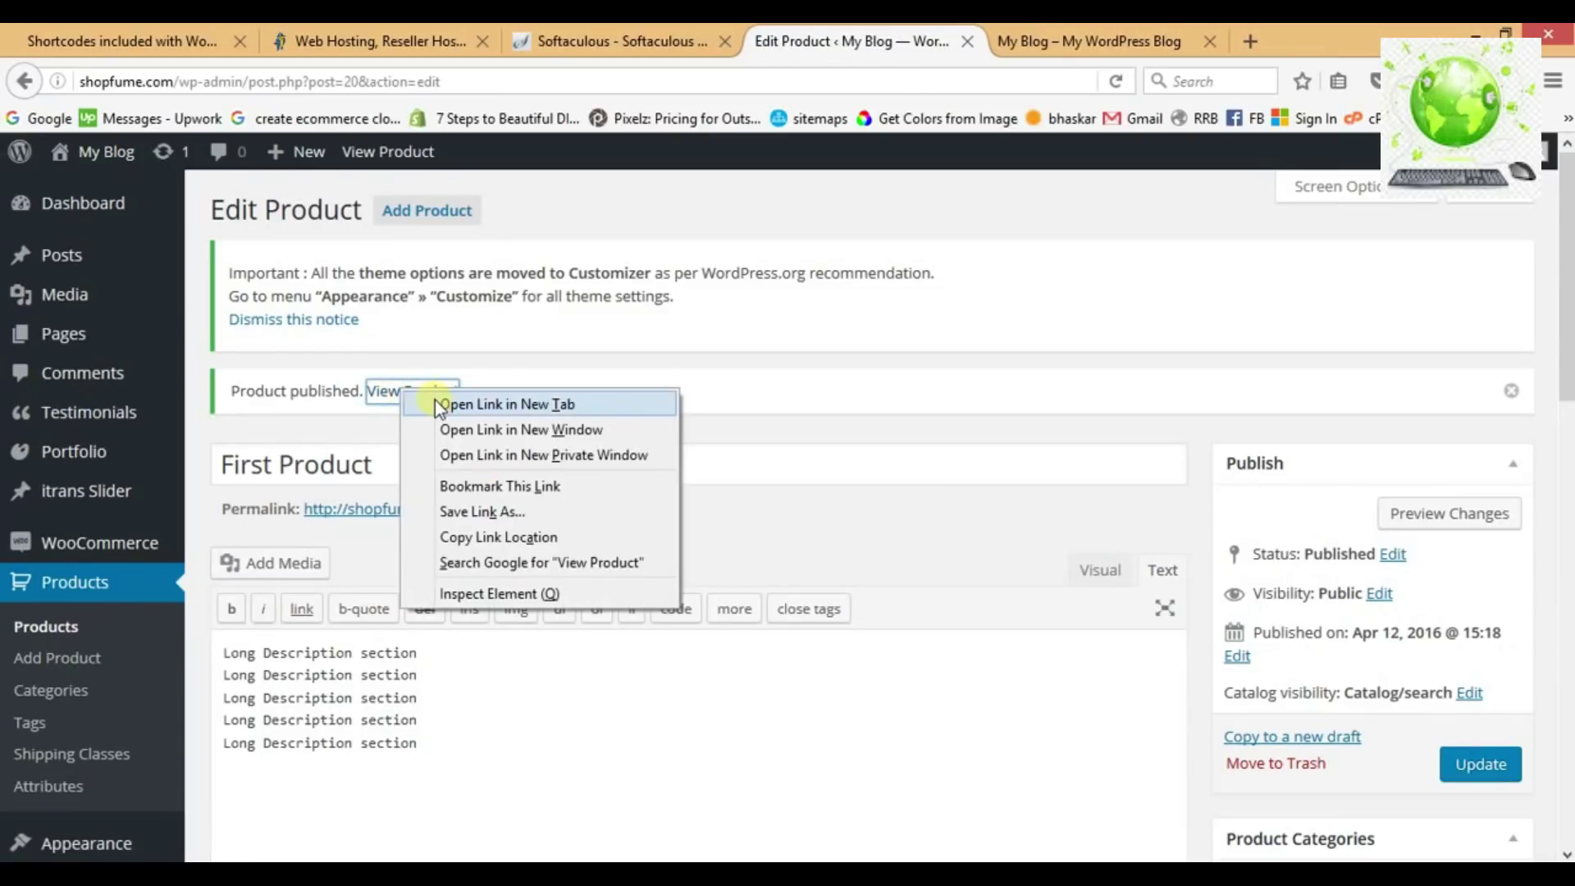
{"action": "left_click", "coordinate": [435, 401]}
{"action": "left_click", "coordinate": [1001, 39]}
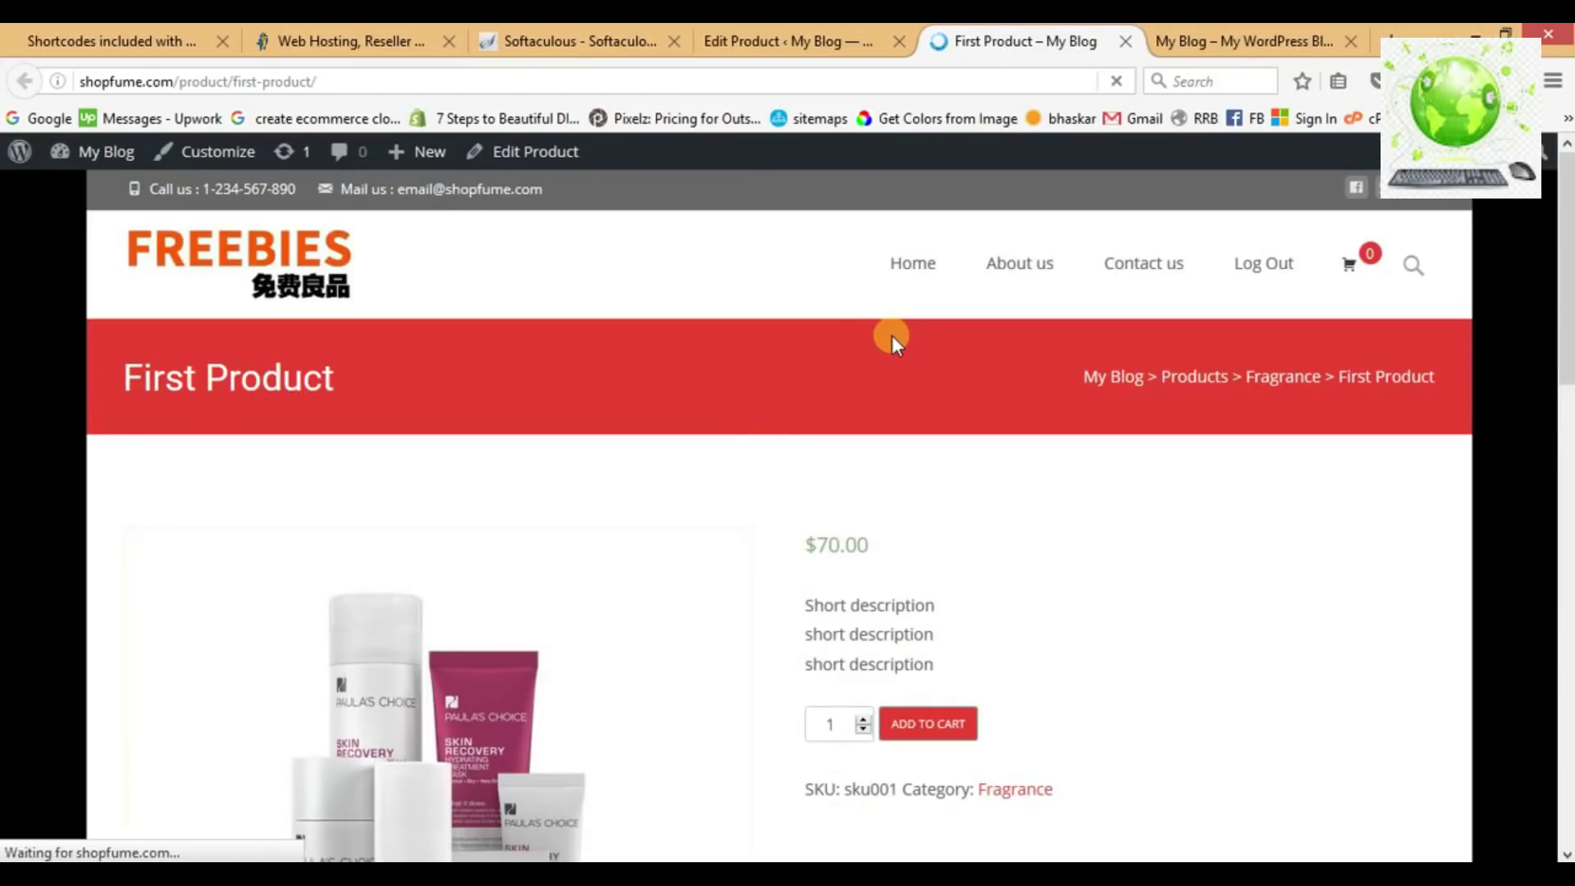
{"action": "scroll", "coordinate": [730, 430], "scroll_direction": "down", "scroll_amount": 3}
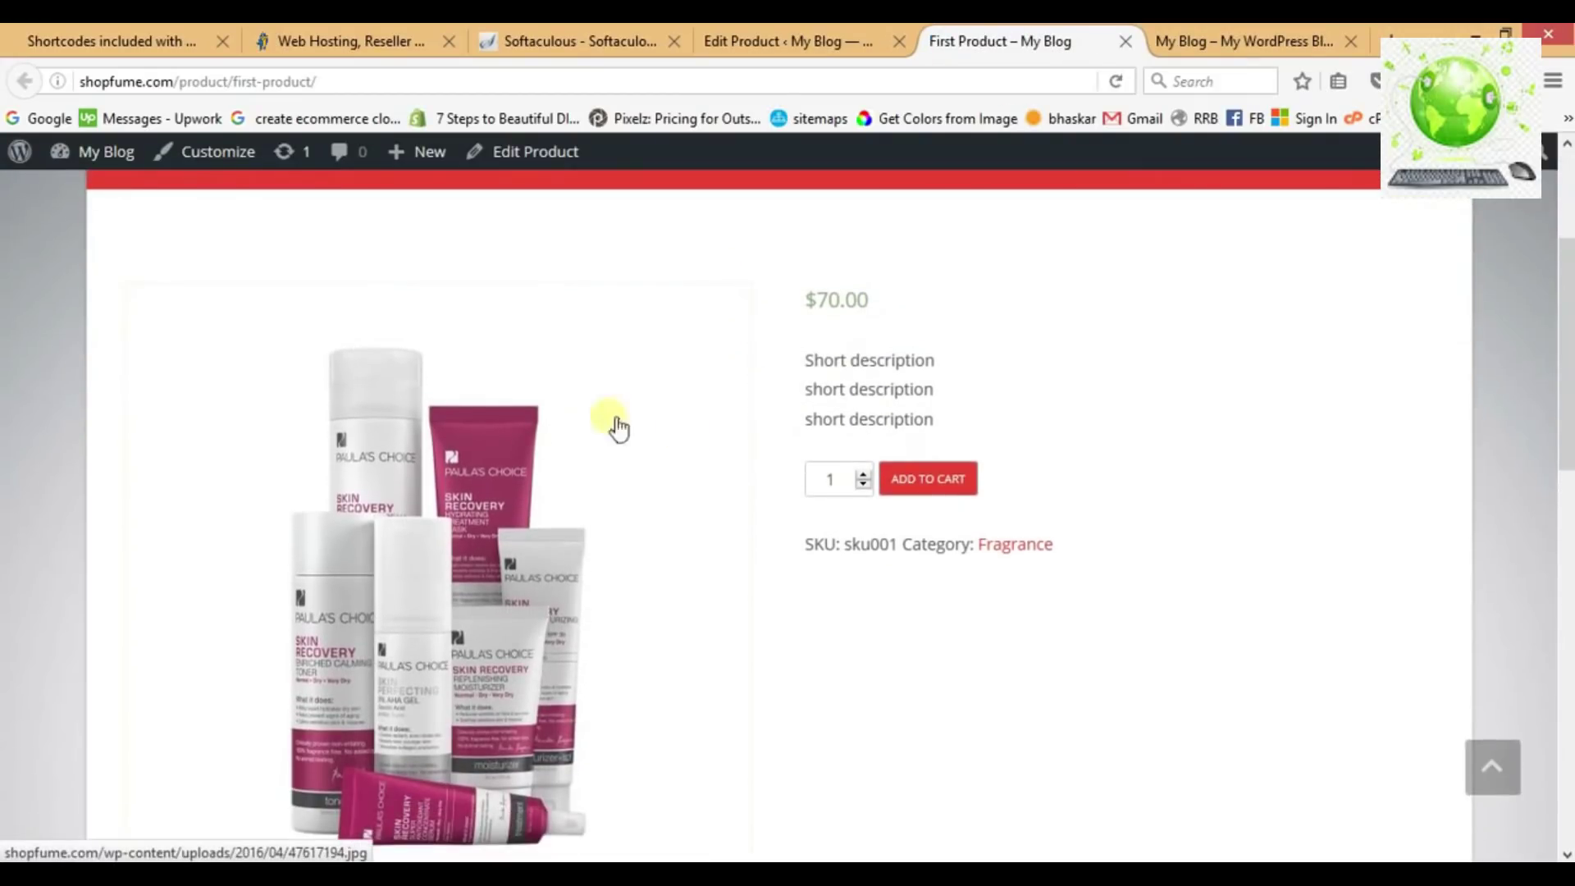
{"action": "left_click_drag", "start_coordinate": [819, 302], "coordinate": [879, 315]}
{"action": "left_click_drag", "start_coordinate": [815, 360], "coordinate": [919, 416]}
{"action": "left_click", "coordinate": [919, 417]}
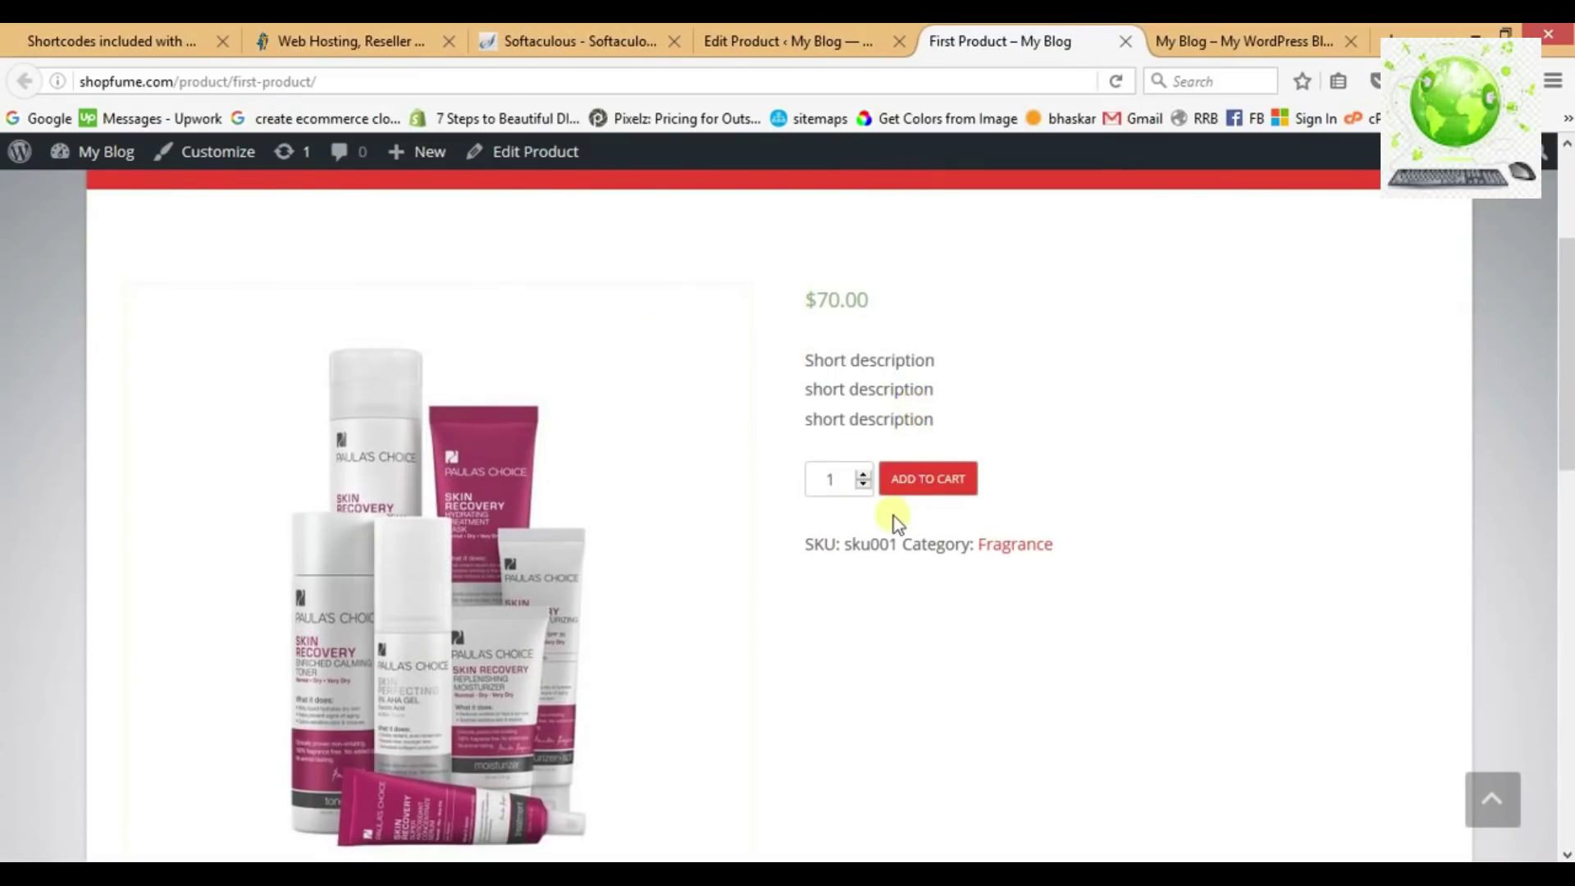
{"action": "scroll", "coordinate": [890, 516], "scroll_direction": "down", "scroll_amount": 7}
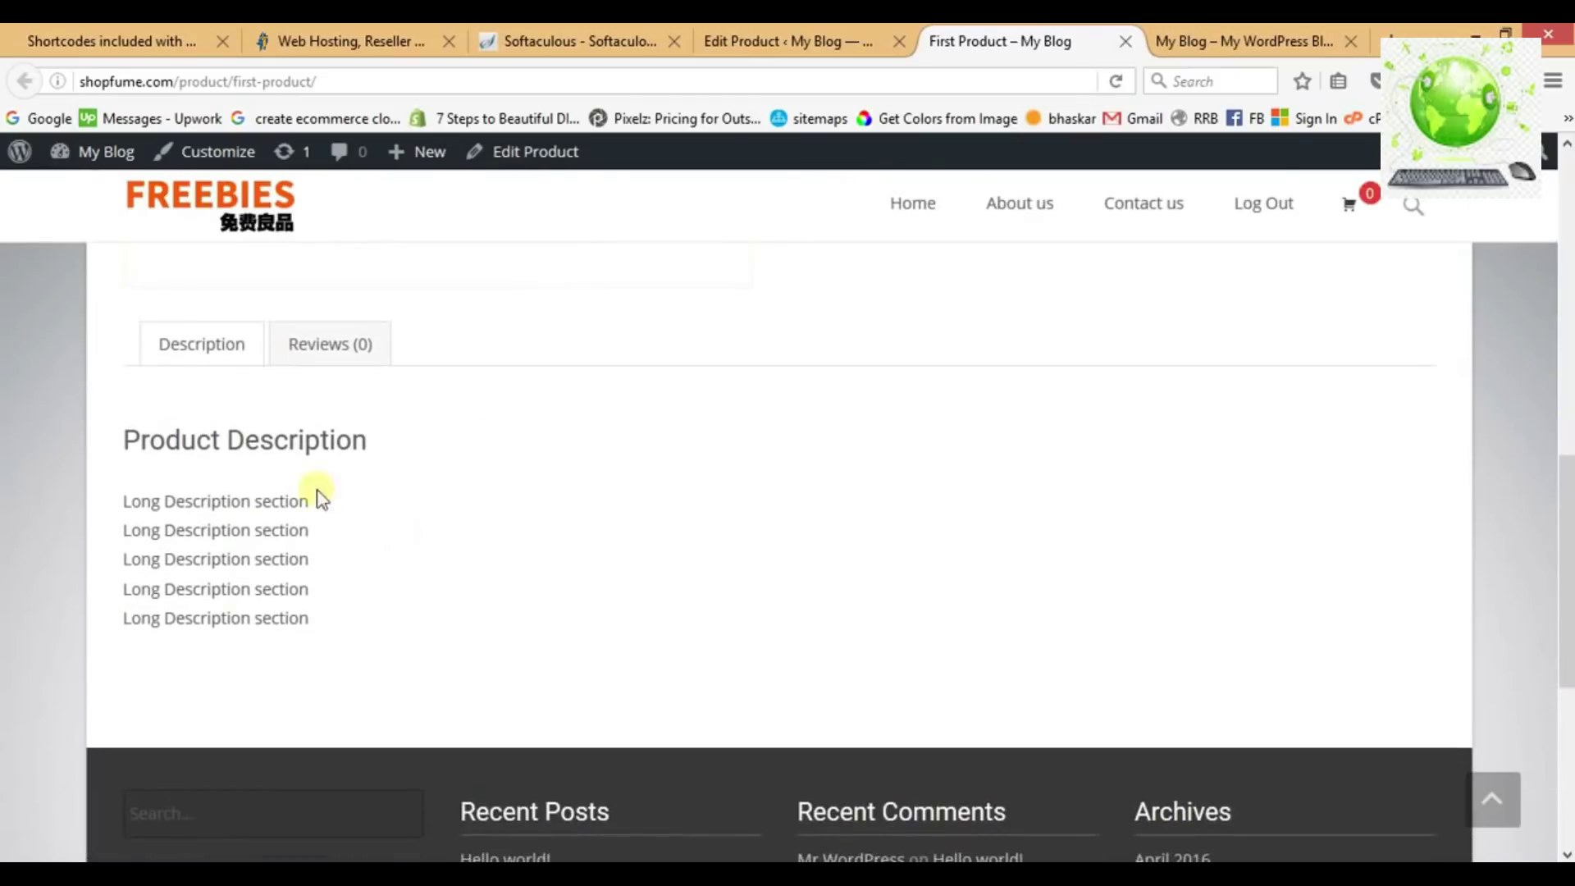
{"action": "scroll", "coordinate": [324, 598], "scroll_direction": "up", "scroll_amount": 7}
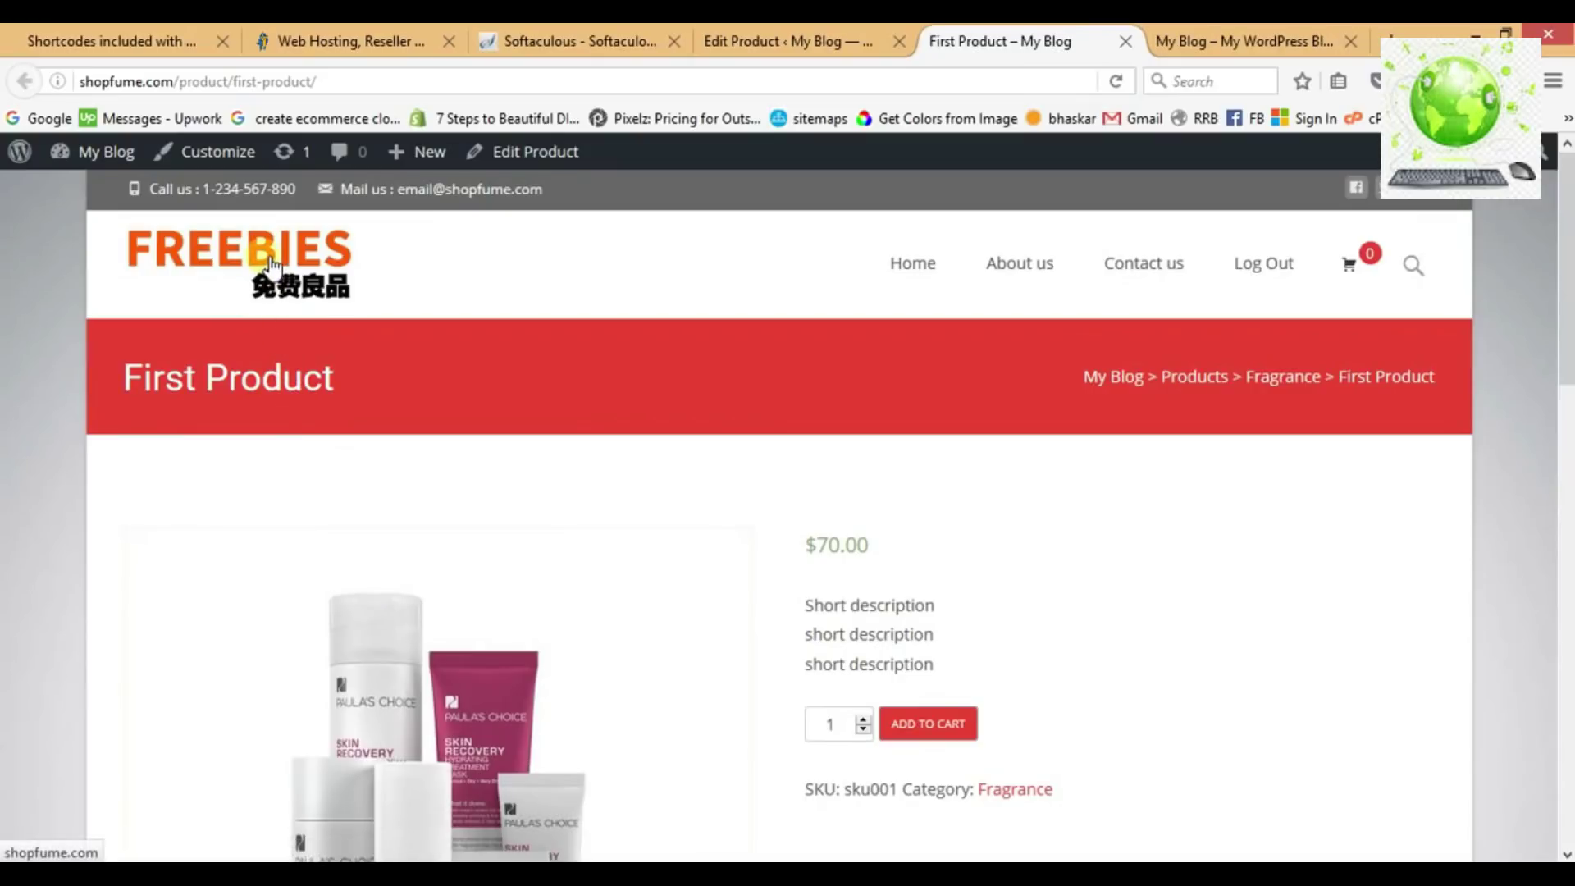
{"action": "left_click", "coordinate": [227, 264]}
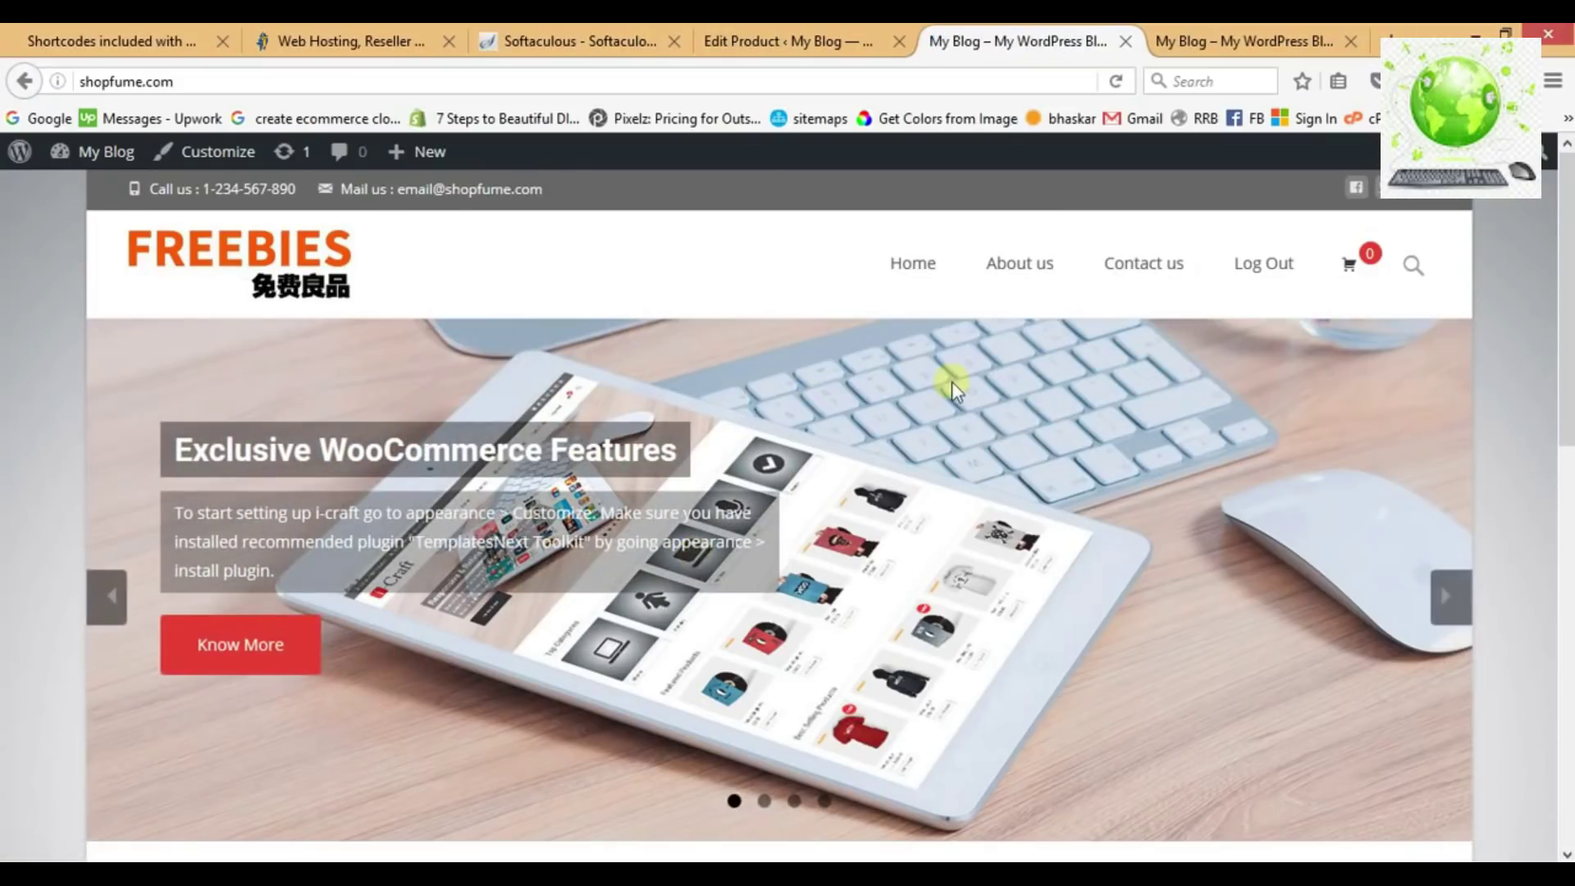
{"action": "scroll", "coordinate": [952, 381], "scroll_direction": "down", "scroll_amount": 6}
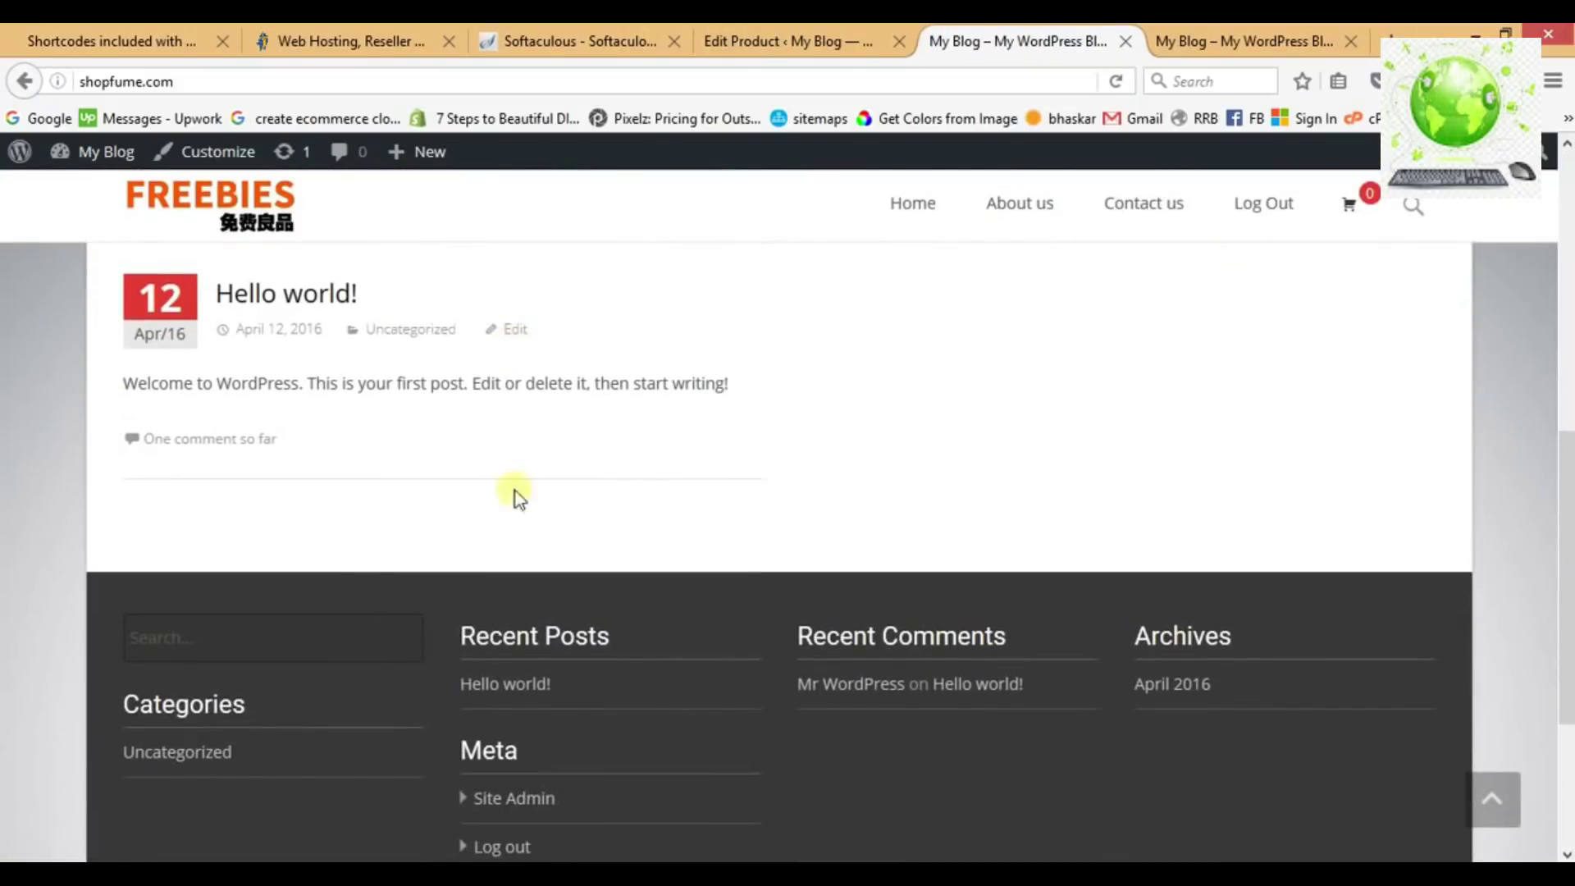
{"action": "scroll", "coordinate": [765, 419], "scroll_direction": "up", "scroll_amount": 3}
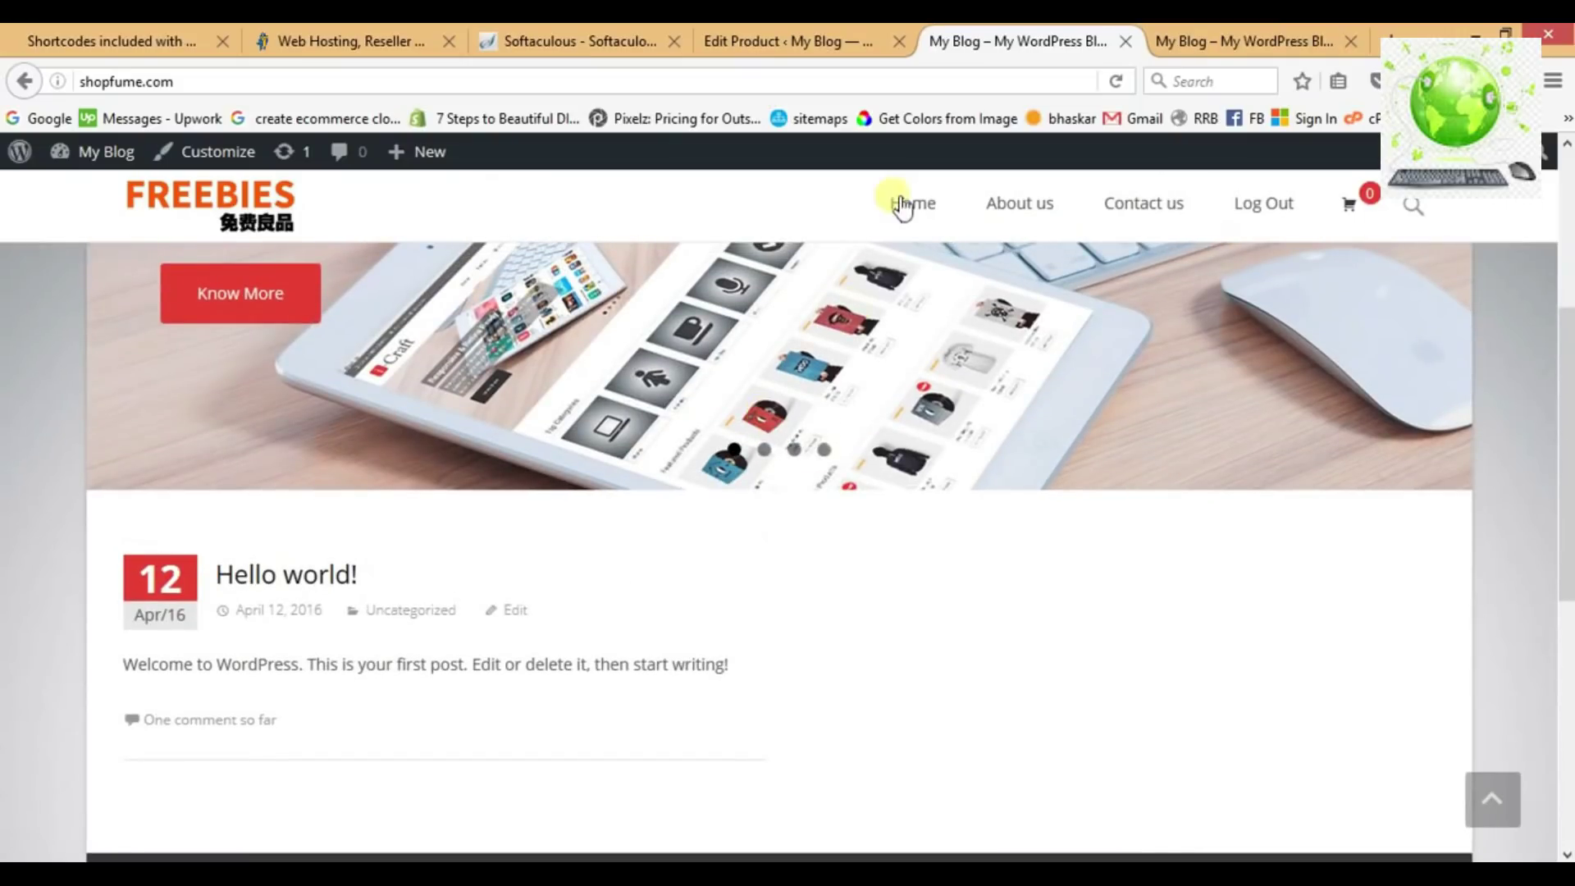
{"action": "left_click", "coordinate": [812, 43]}
{"action": "left_click", "coordinate": [1125, 41]}
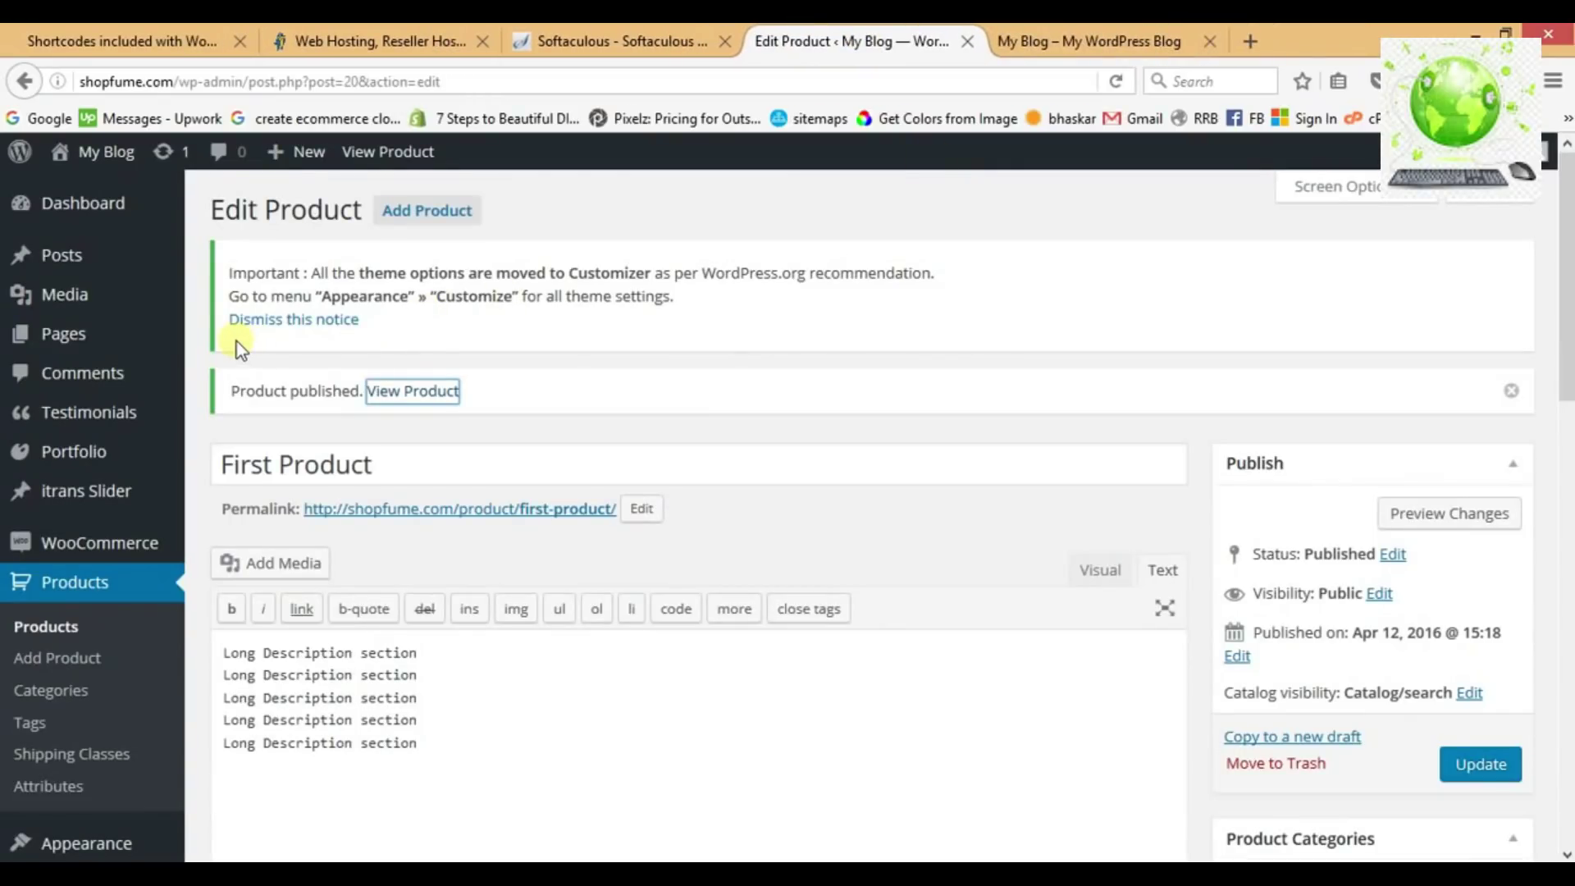
Glance at the site's front page, then return to the product edit page.
{"action": "mouse_move", "coordinate": [112, 333]}
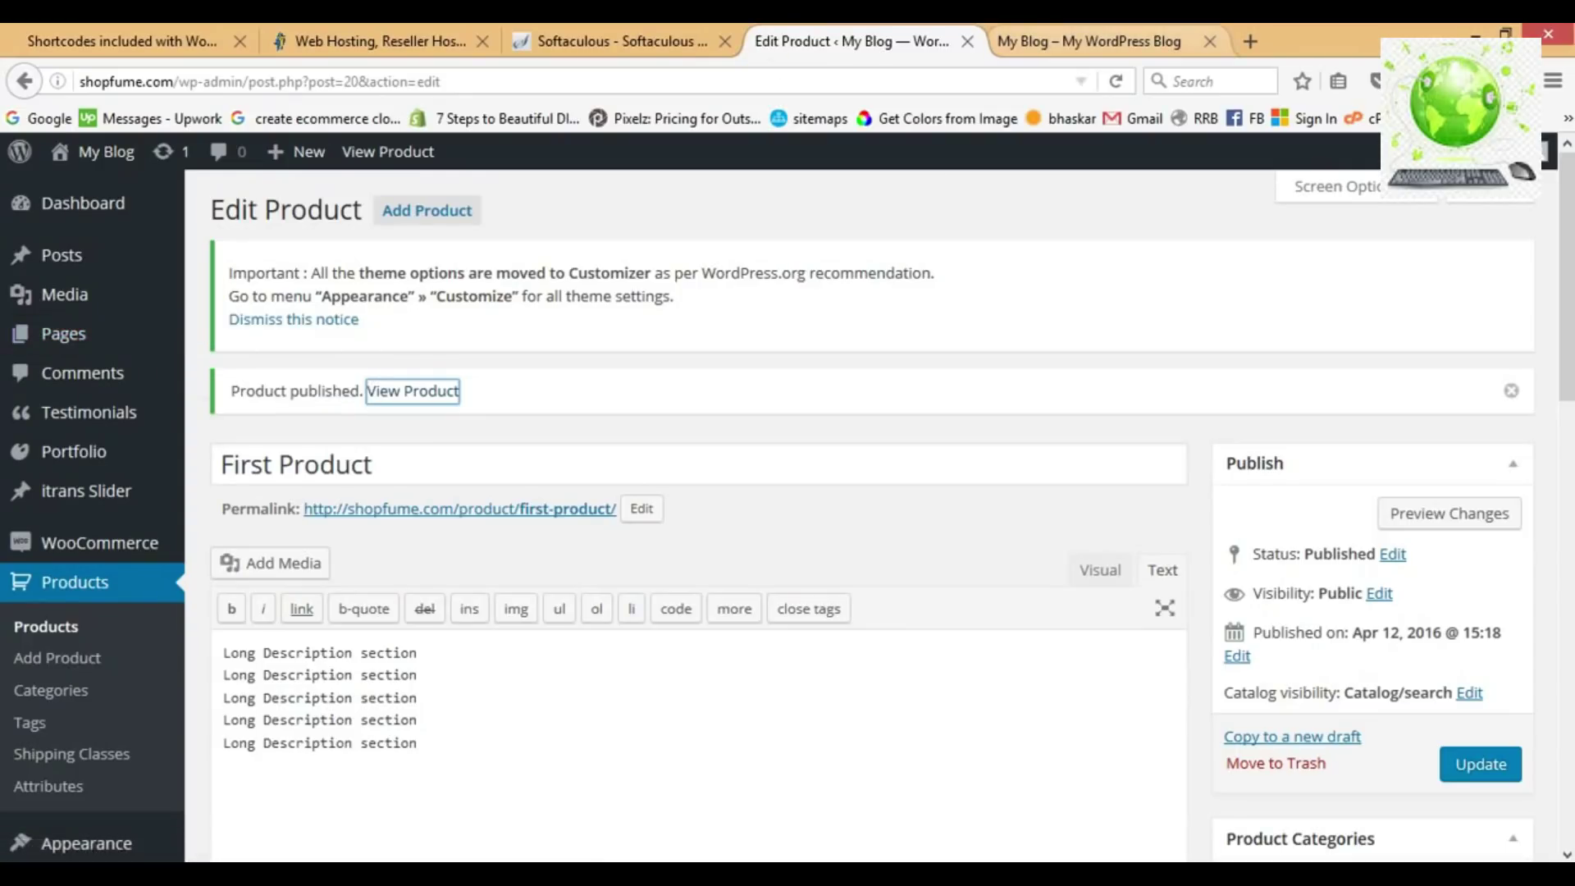
{"action": "left_click", "coordinate": [1090, 41]}
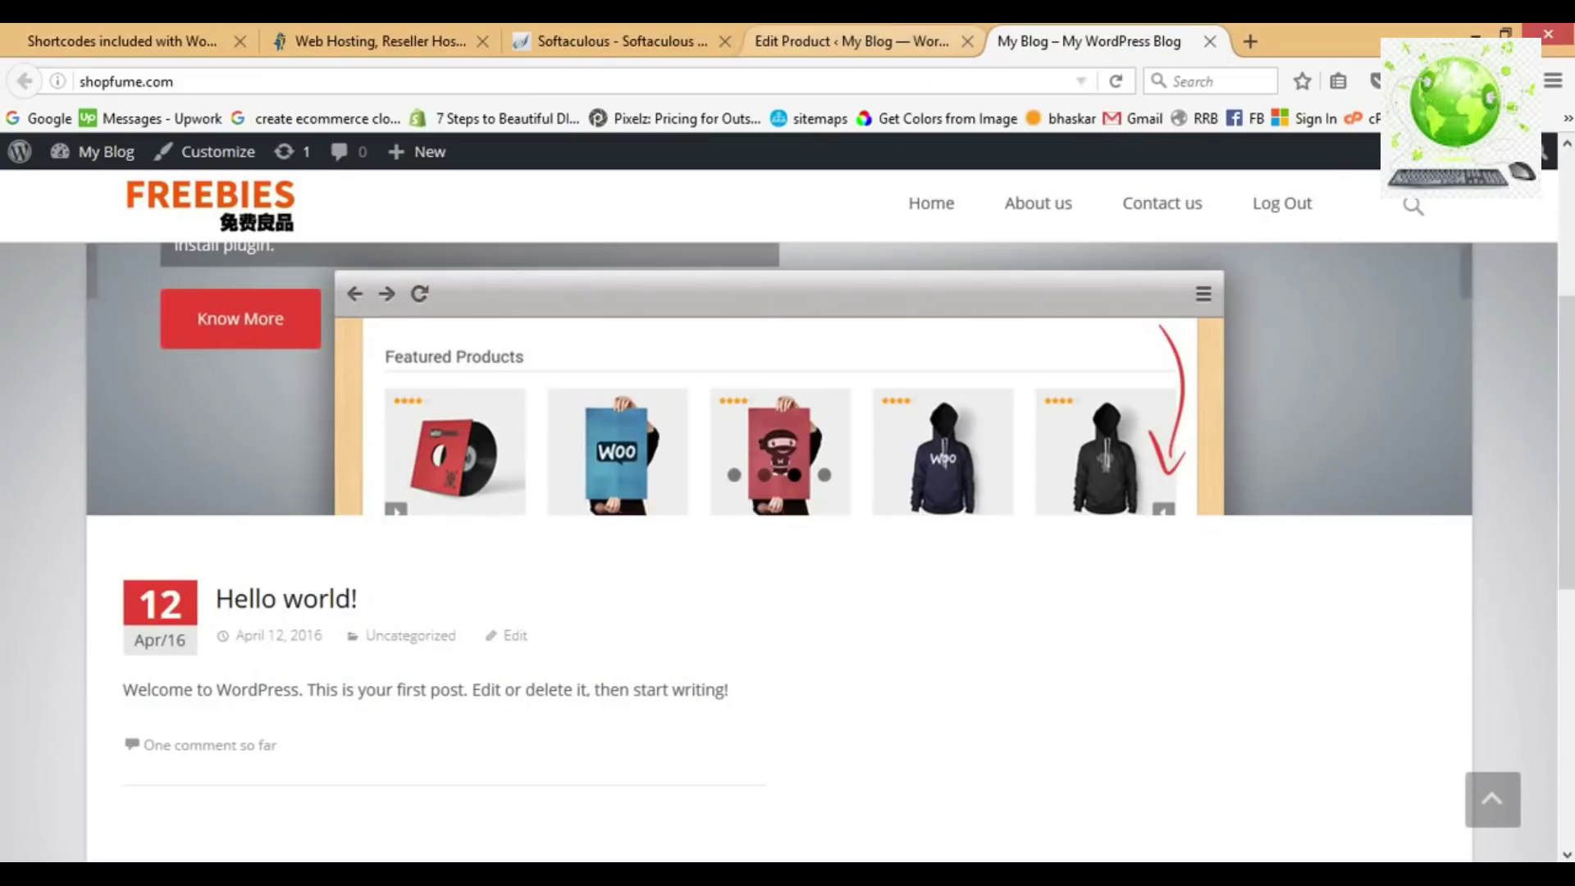
{"action": "left_click", "coordinate": [853, 41]}
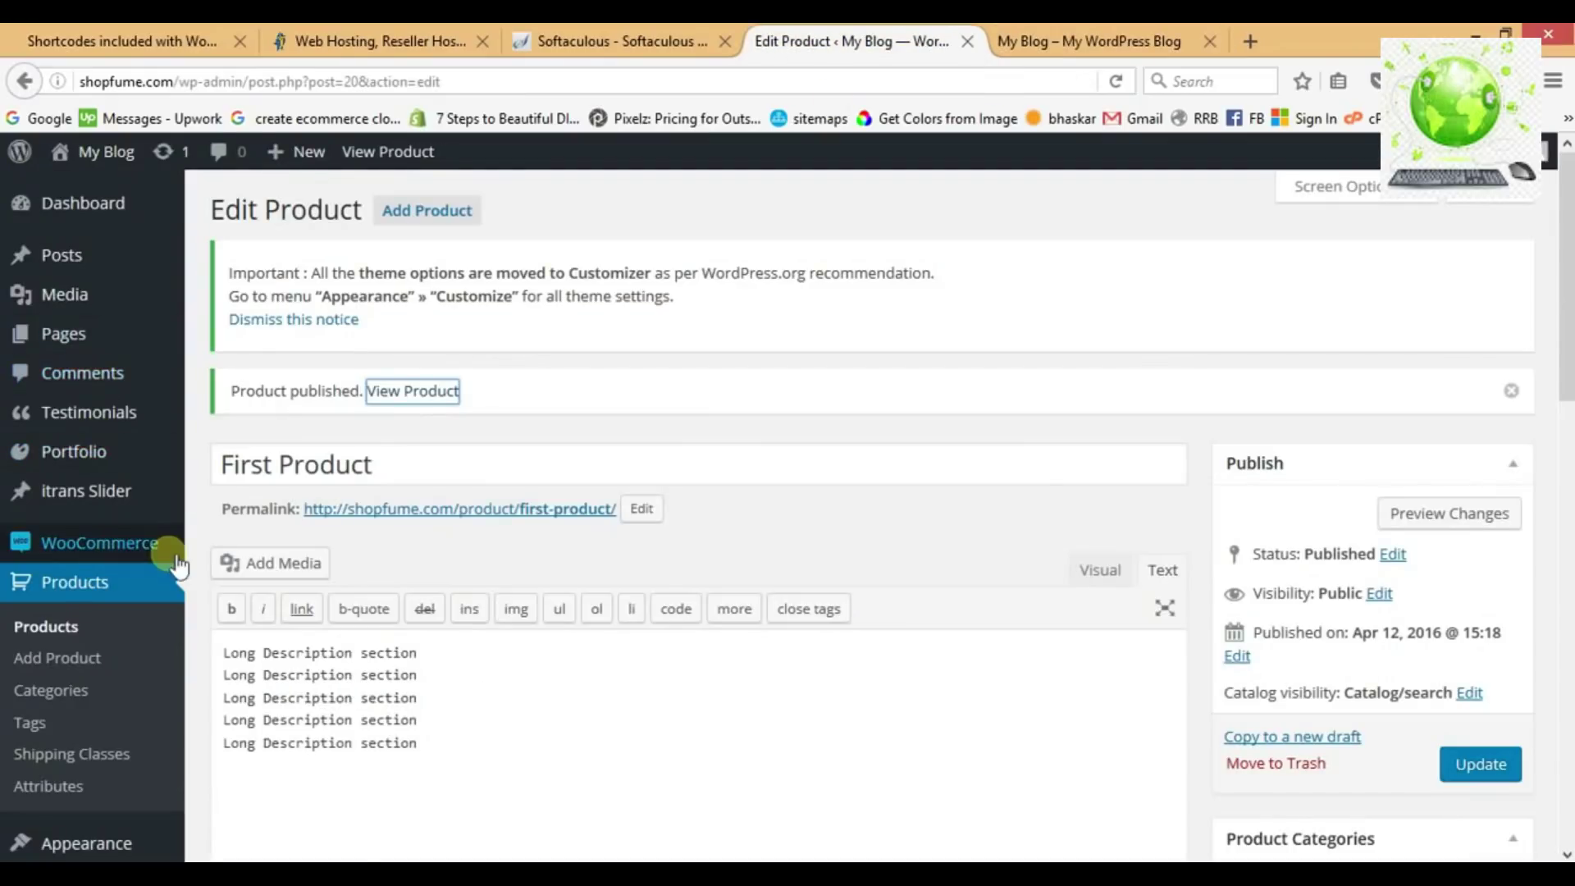
{"action": "scroll", "coordinate": [168, 545], "scroll_direction": "down", "scroll_amount": 4}
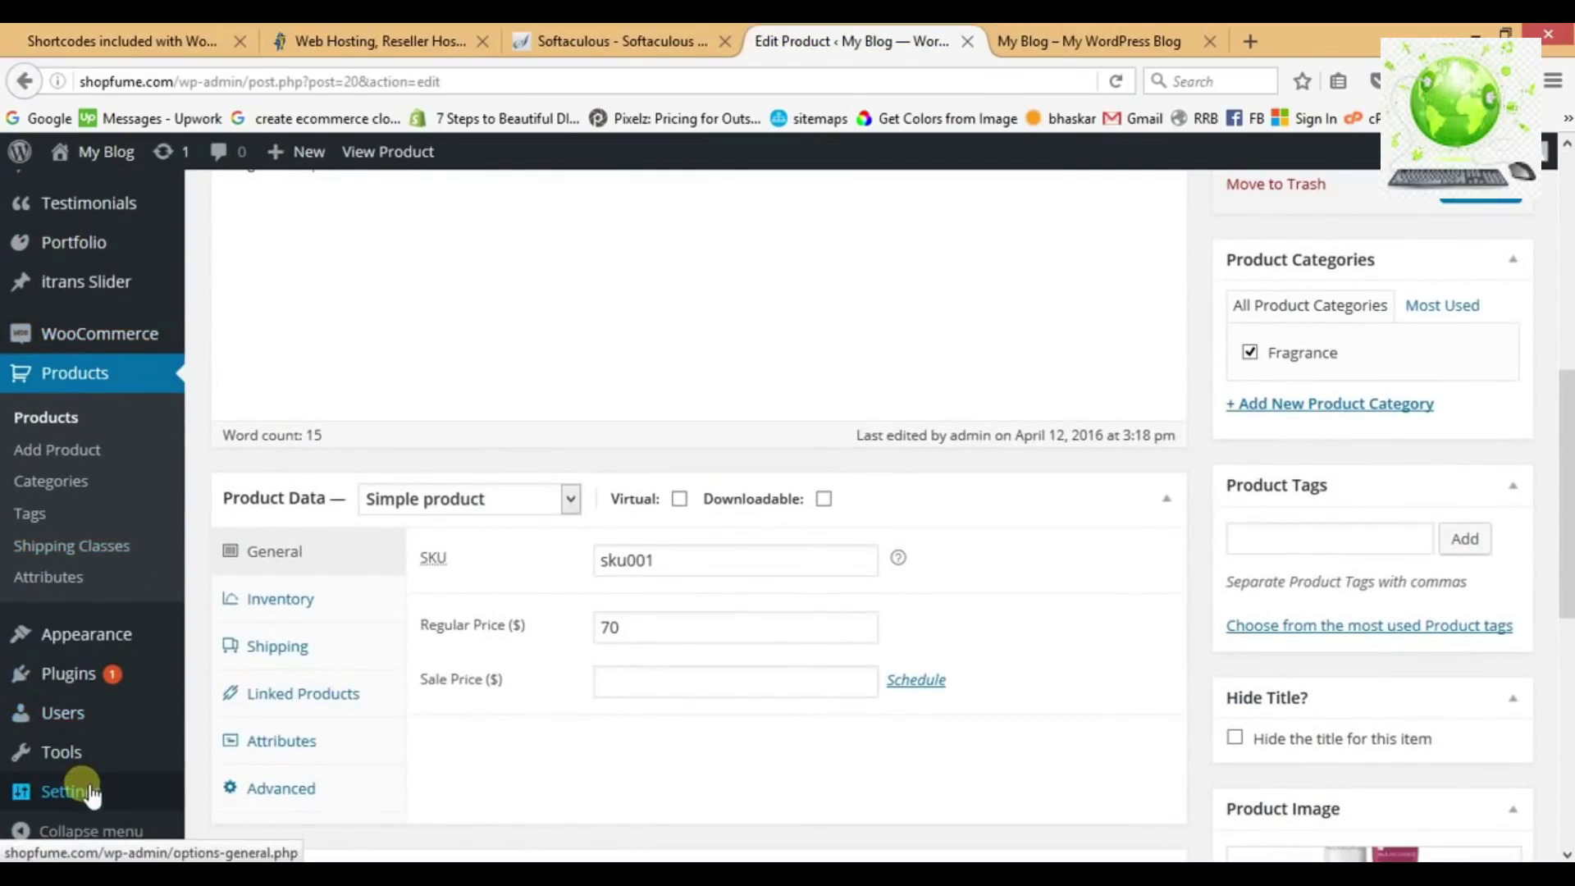
In Reading settings, choose a static front page set to Home and save.
{"action": "mouse_move", "coordinate": [115, 791]}
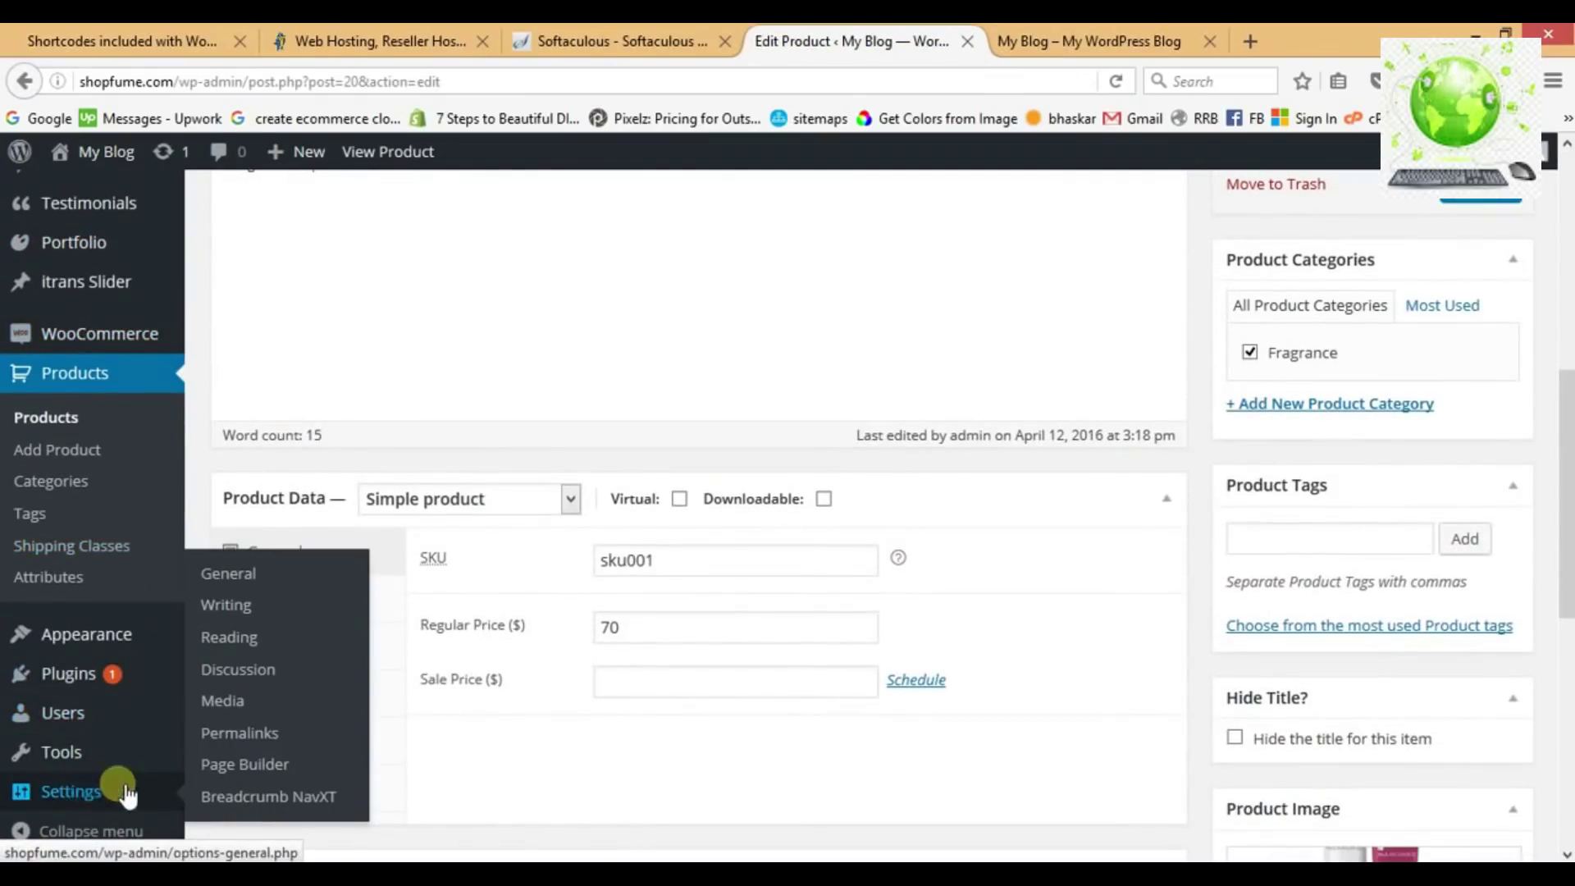
{"action": "left_click", "coordinate": [235, 646]}
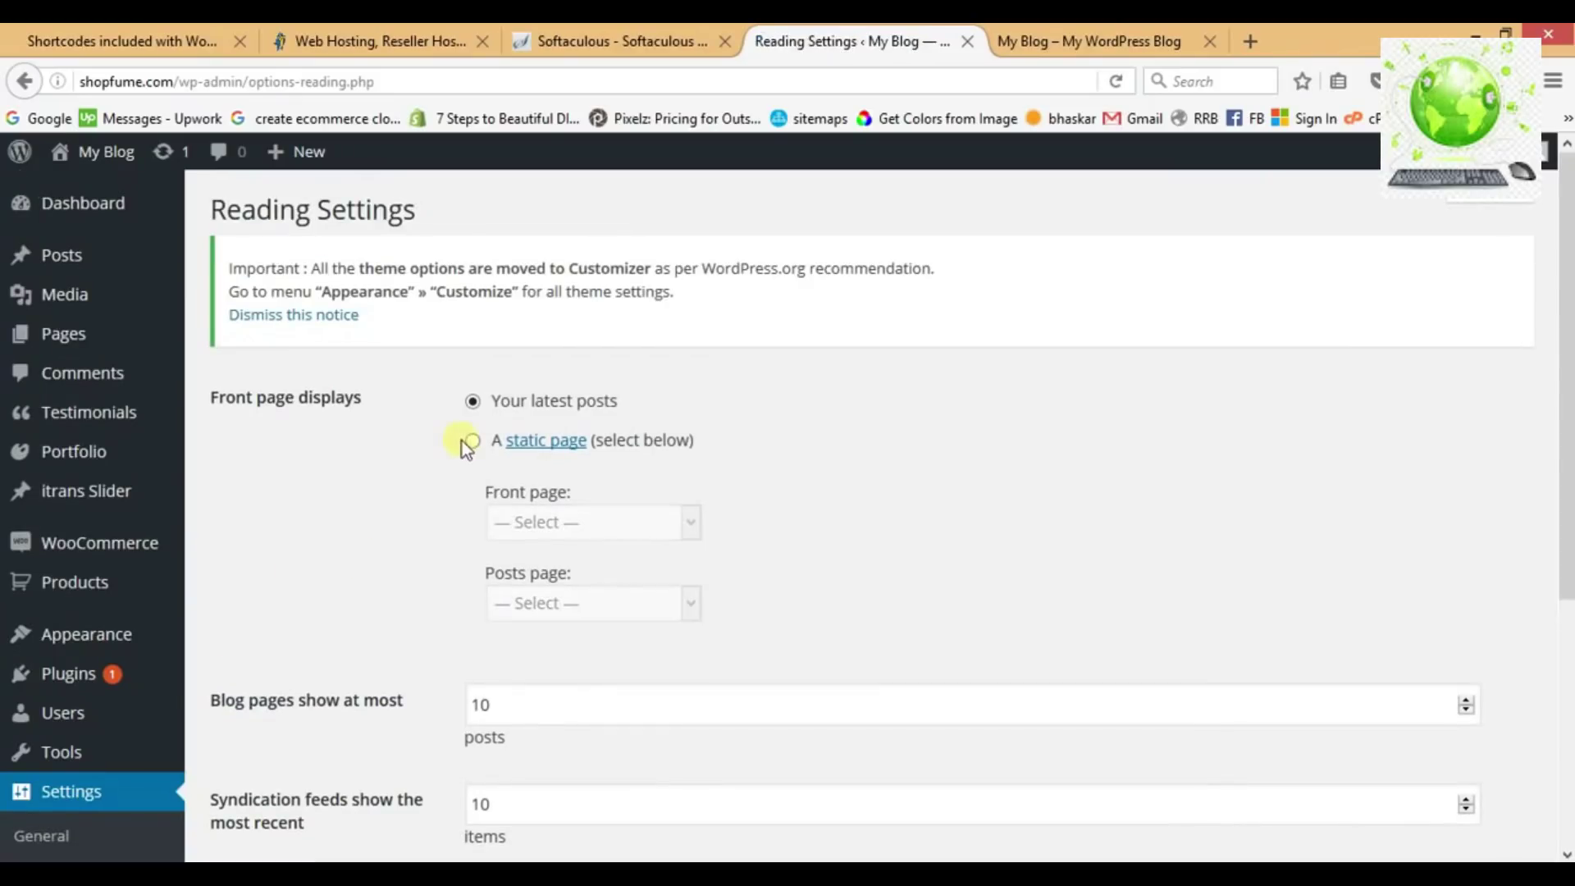
{"action": "left_click", "coordinate": [473, 442]}
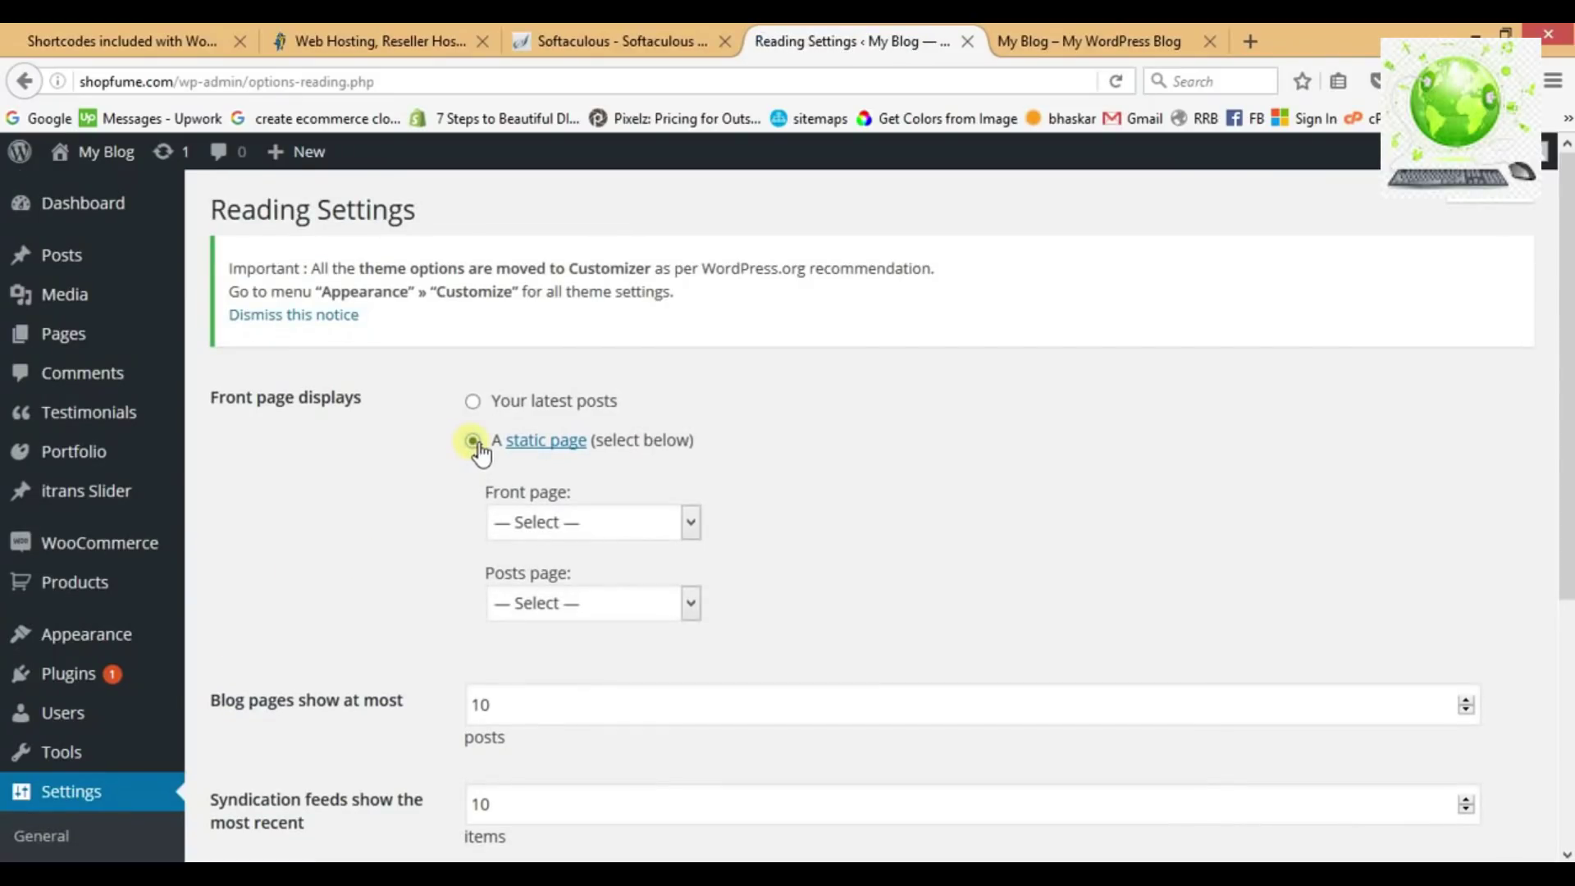
{"action": "left_click", "coordinate": [562, 526]}
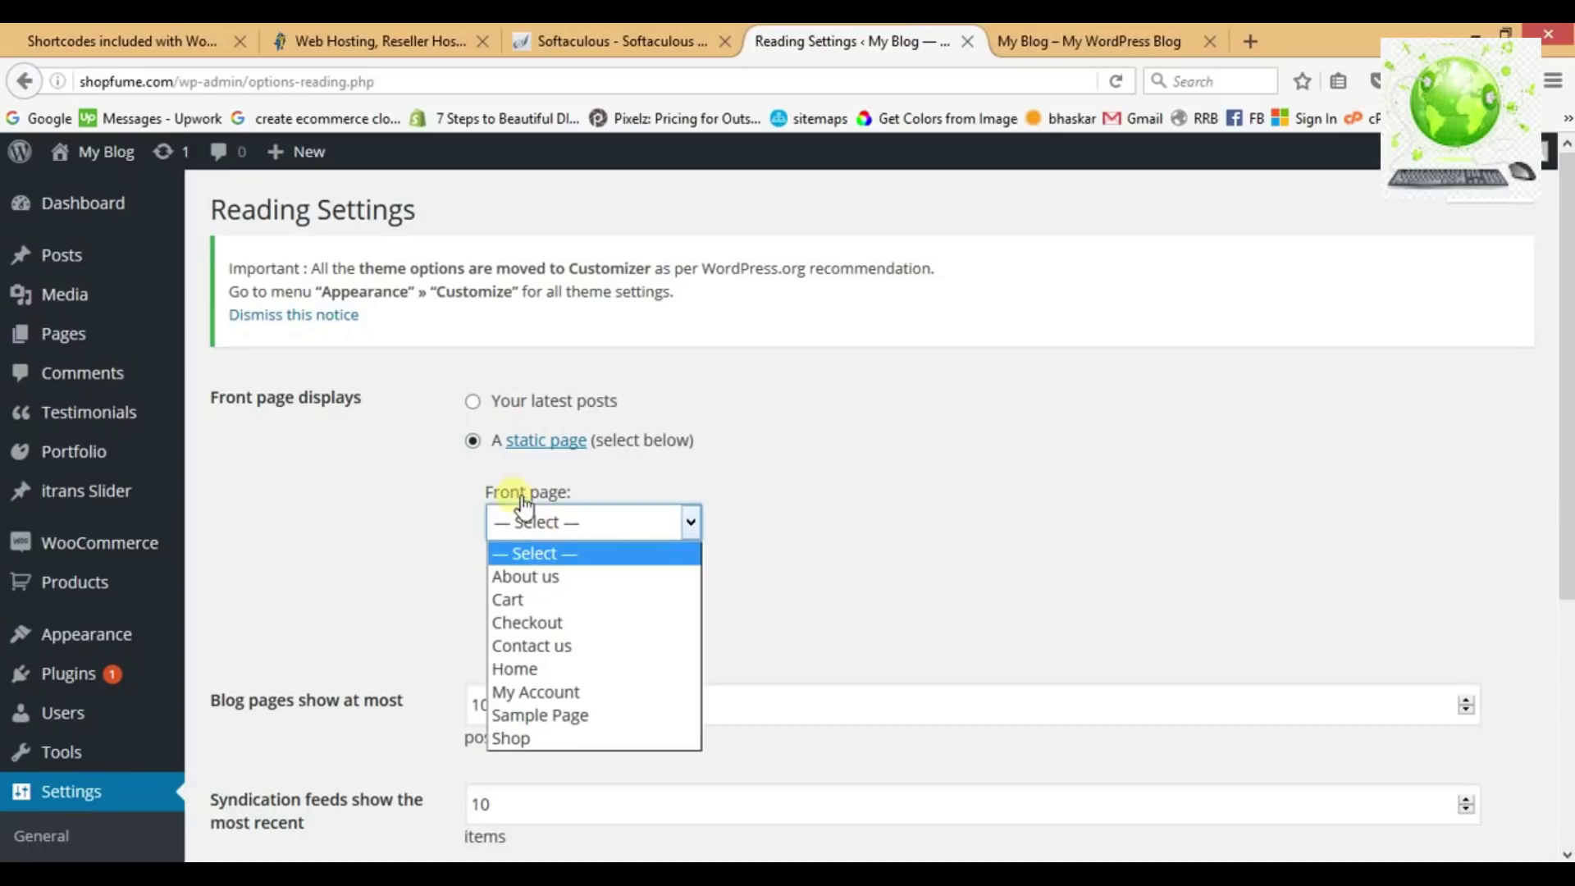
{"action": "left_click", "coordinate": [514, 669]}
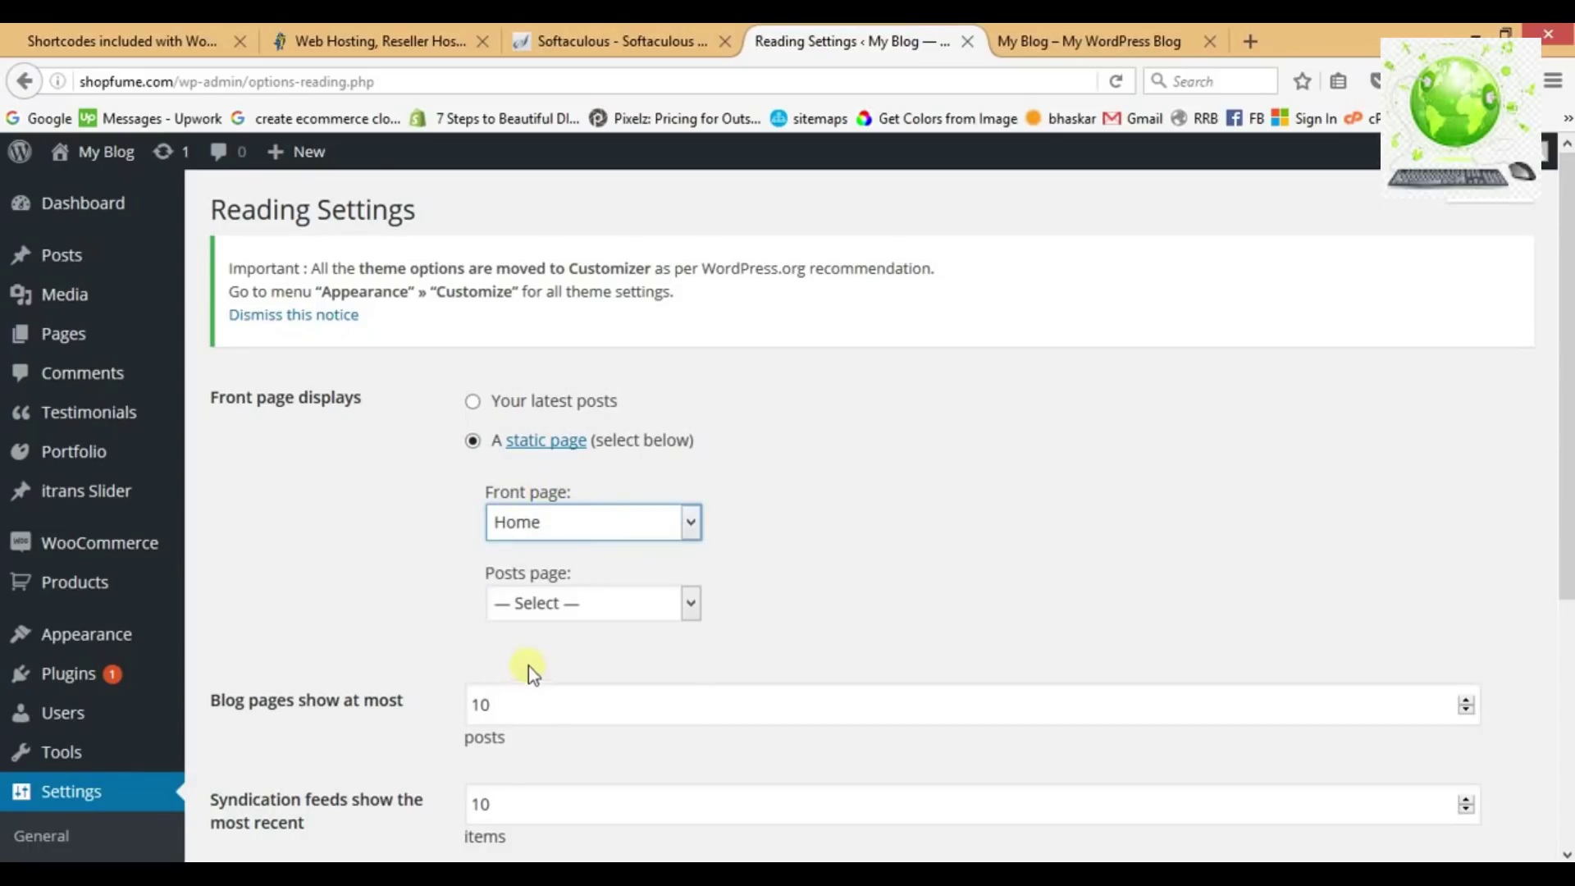
{"action": "scroll", "coordinate": [814, 474], "scroll_direction": "down", "scroll_amount": 5}
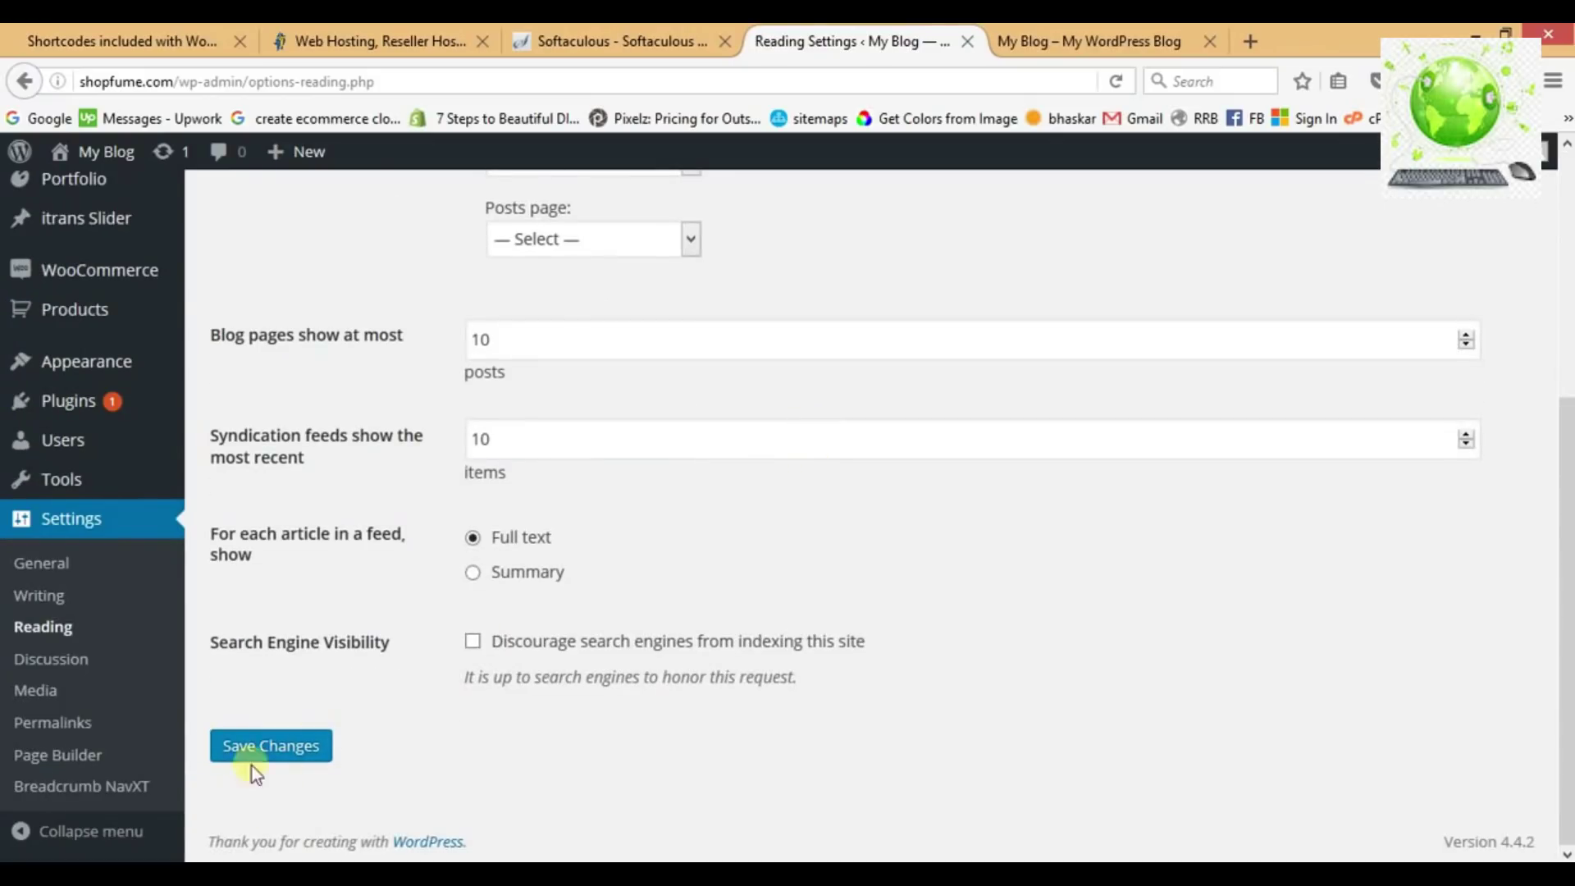
{"action": "left_click", "coordinate": [265, 762]}
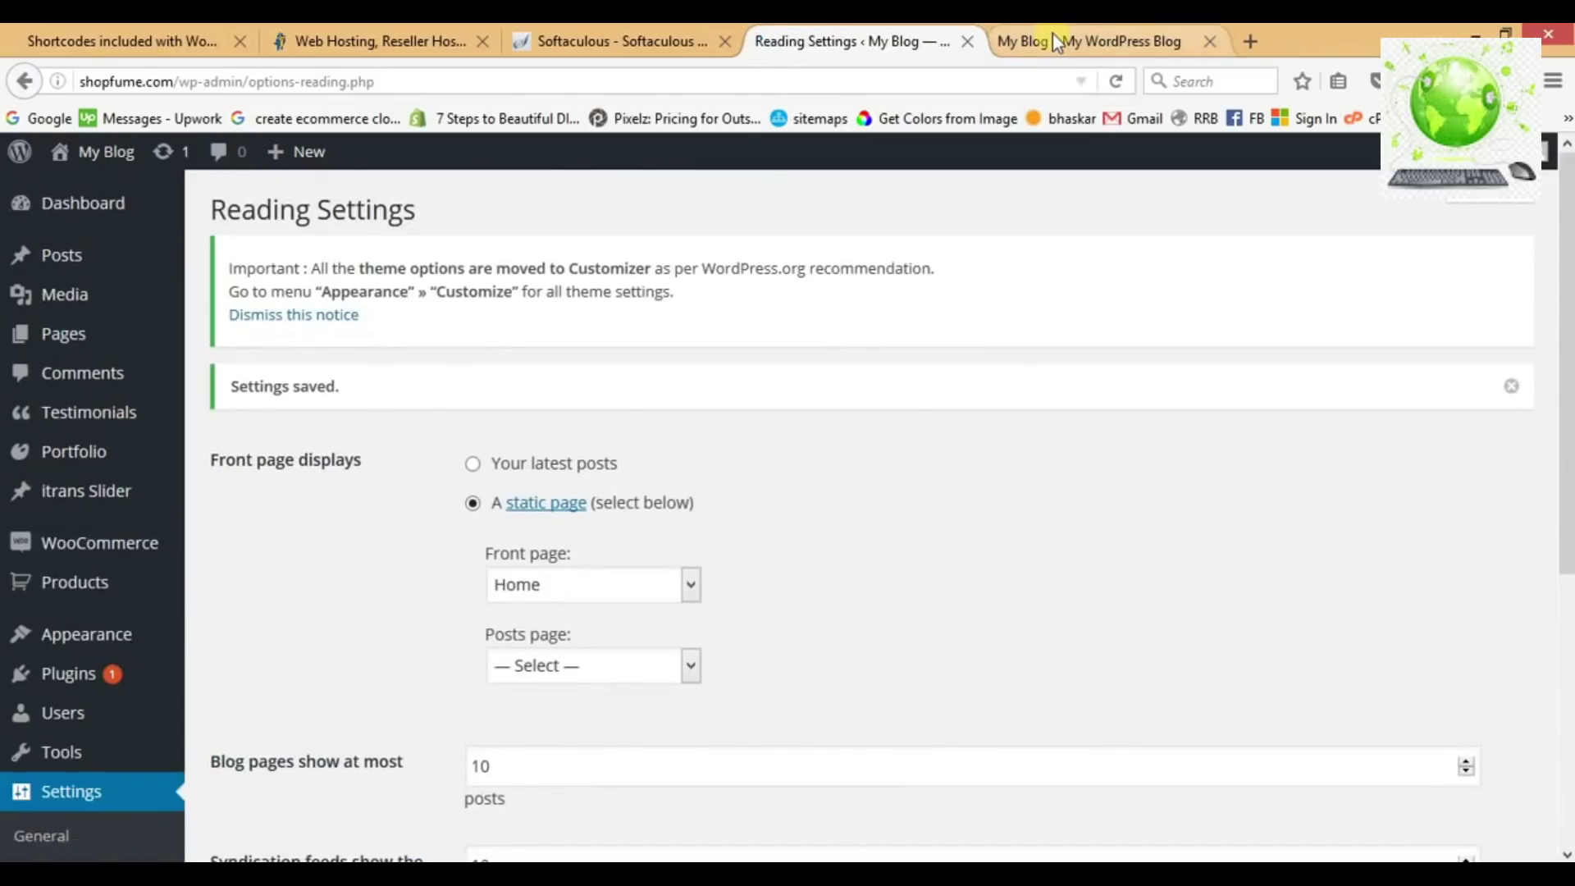
Reload the live site to confirm Home is the front page, then return to Reading Settings.
{"action": "left_click", "coordinate": [1053, 36]}
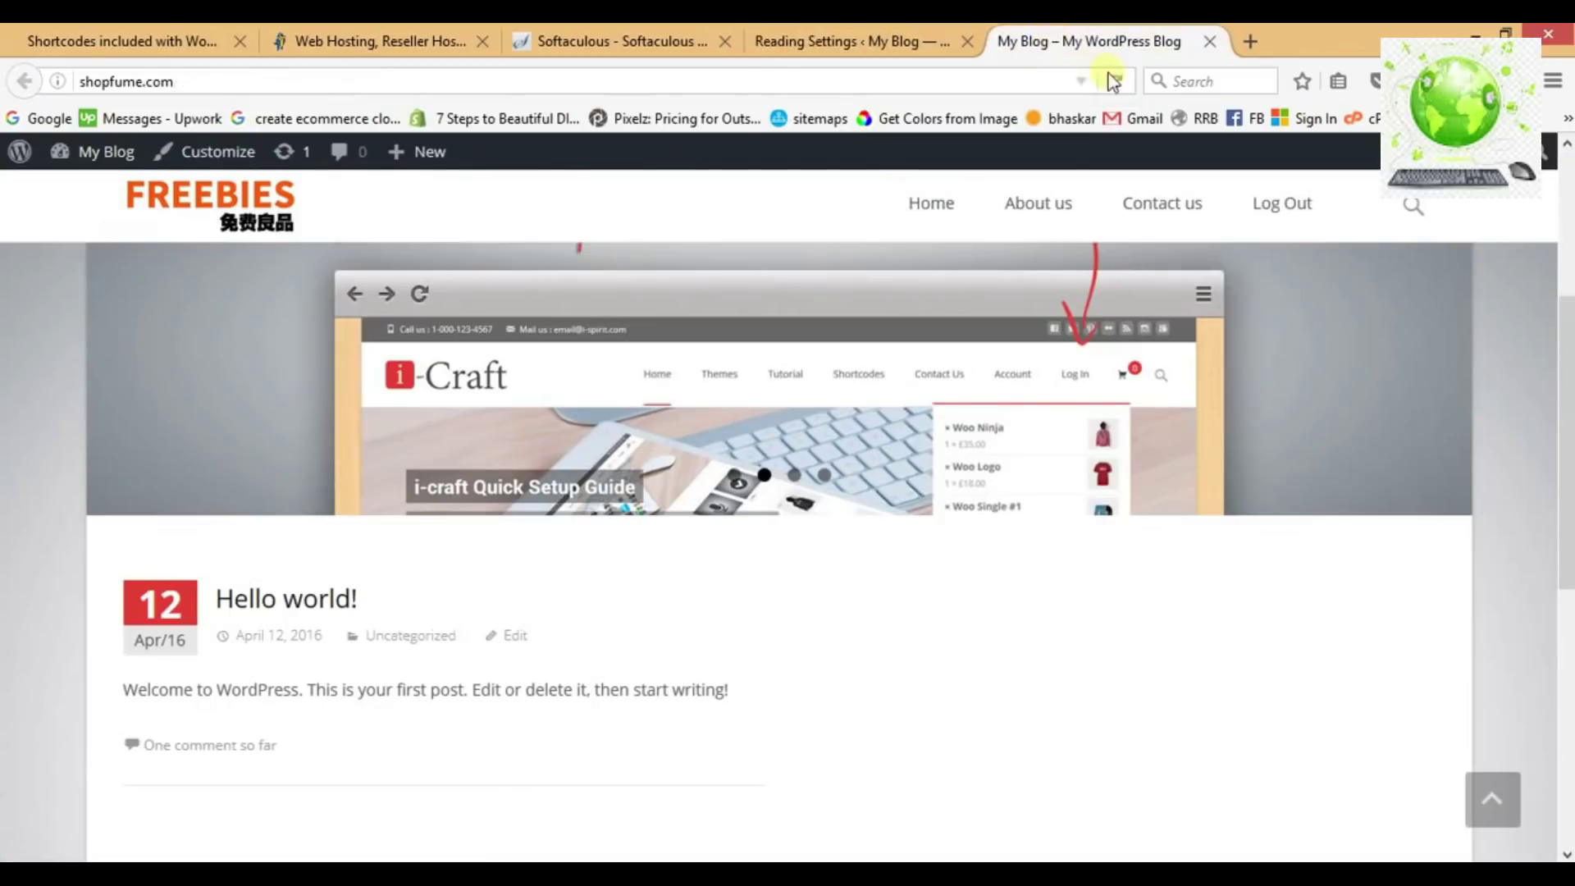
{"action": "left_click", "coordinate": [1116, 81]}
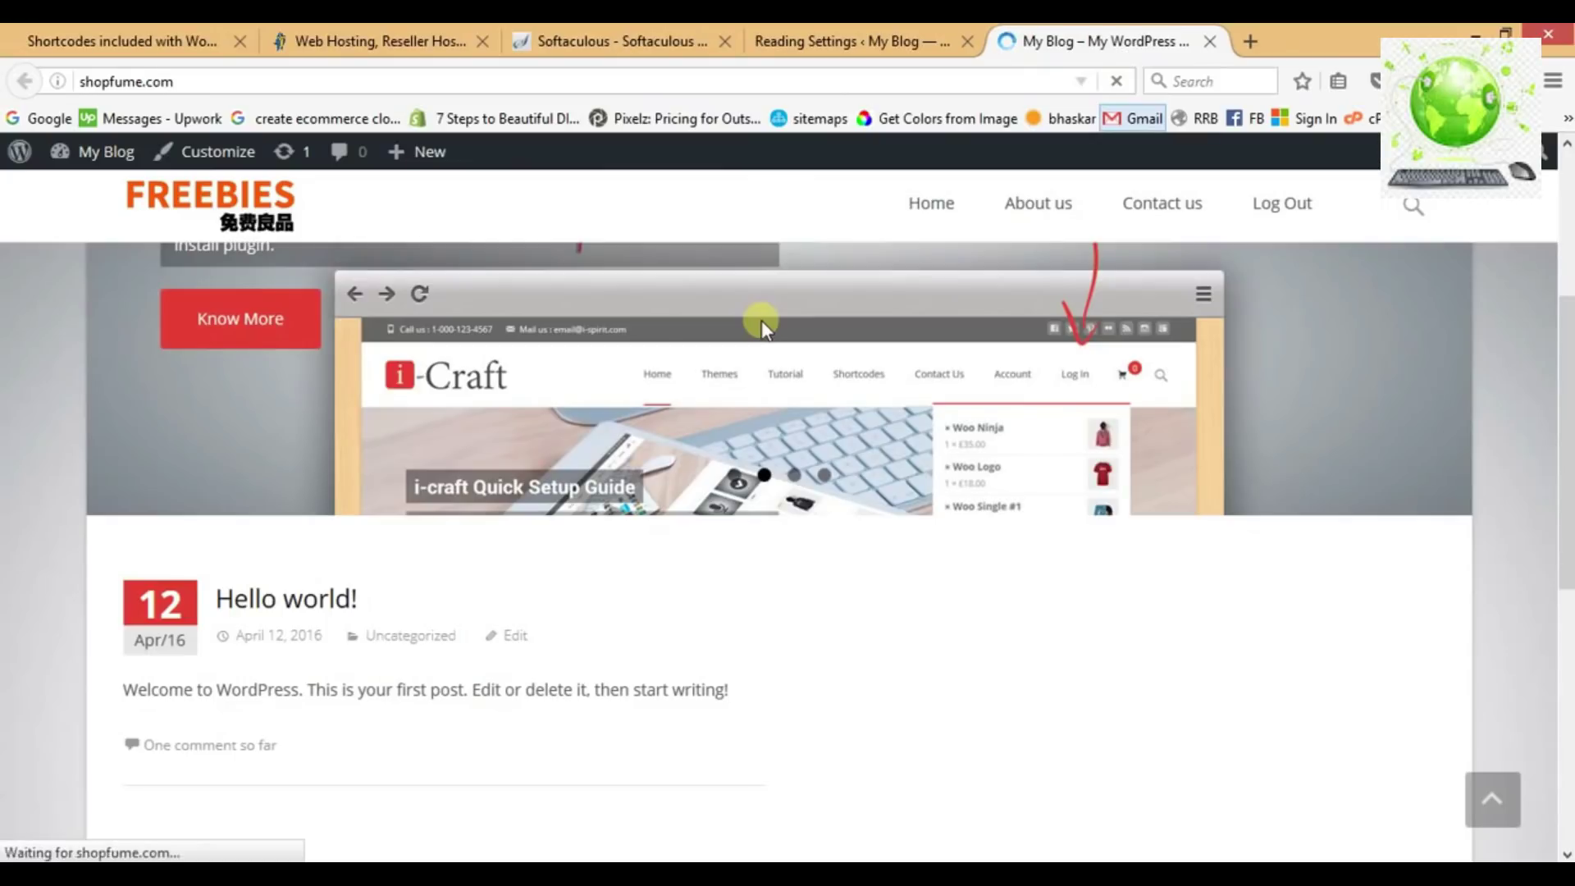
{"action": "scroll", "coordinate": [599, 393], "scroll_direction": "up", "scroll_amount": 3}
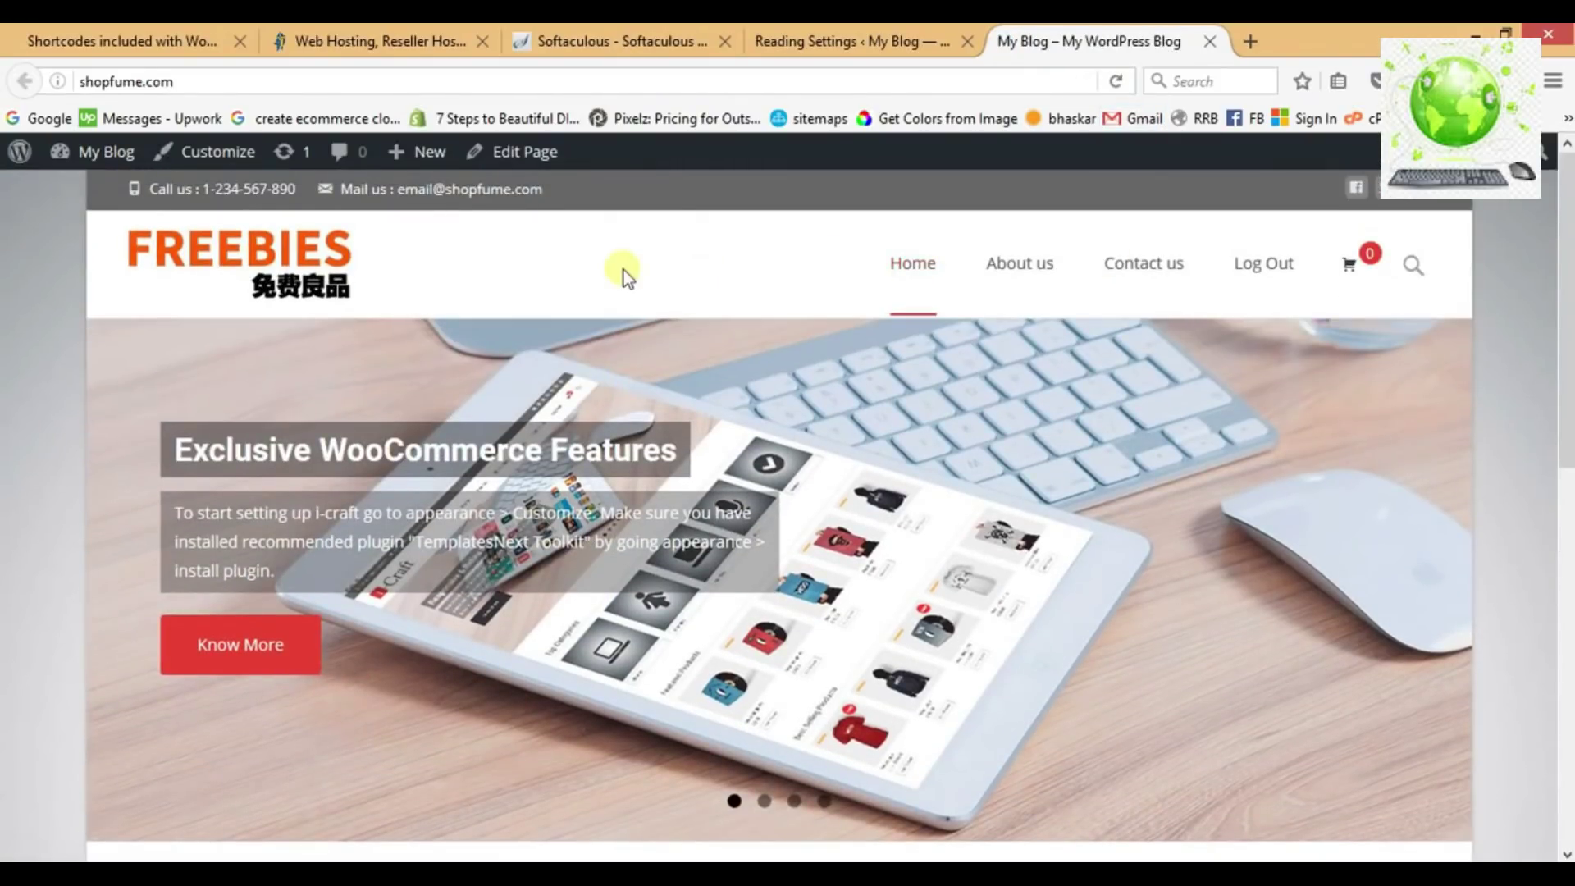
{"action": "scroll", "coordinate": [628, 456], "scroll_direction": "down", "scroll_amount": 6}
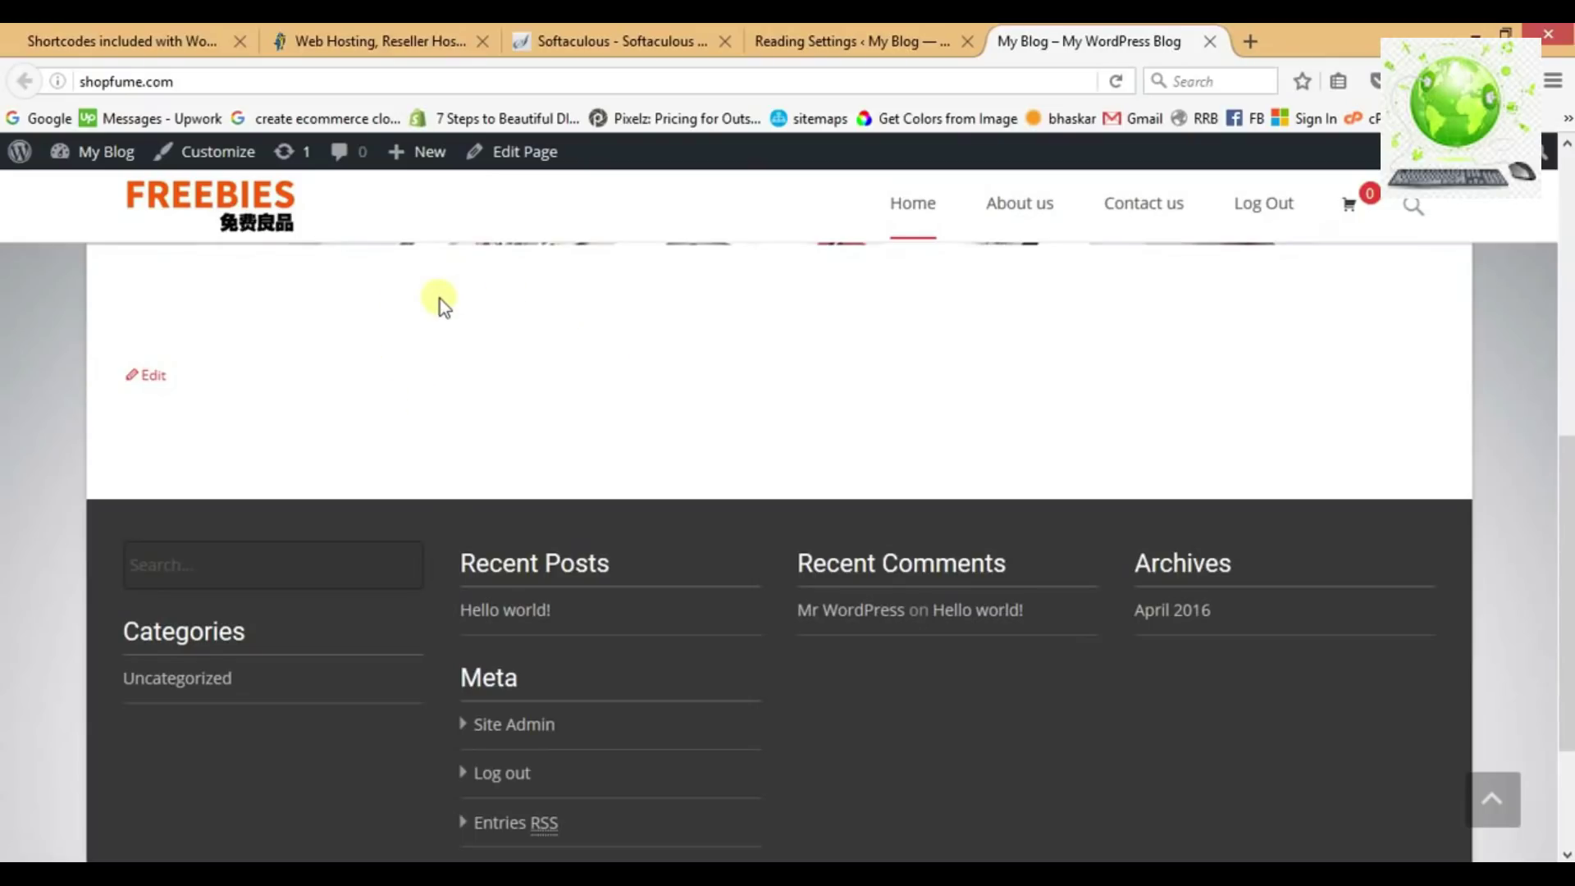
{"action": "left_click", "coordinate": [228, 215]}
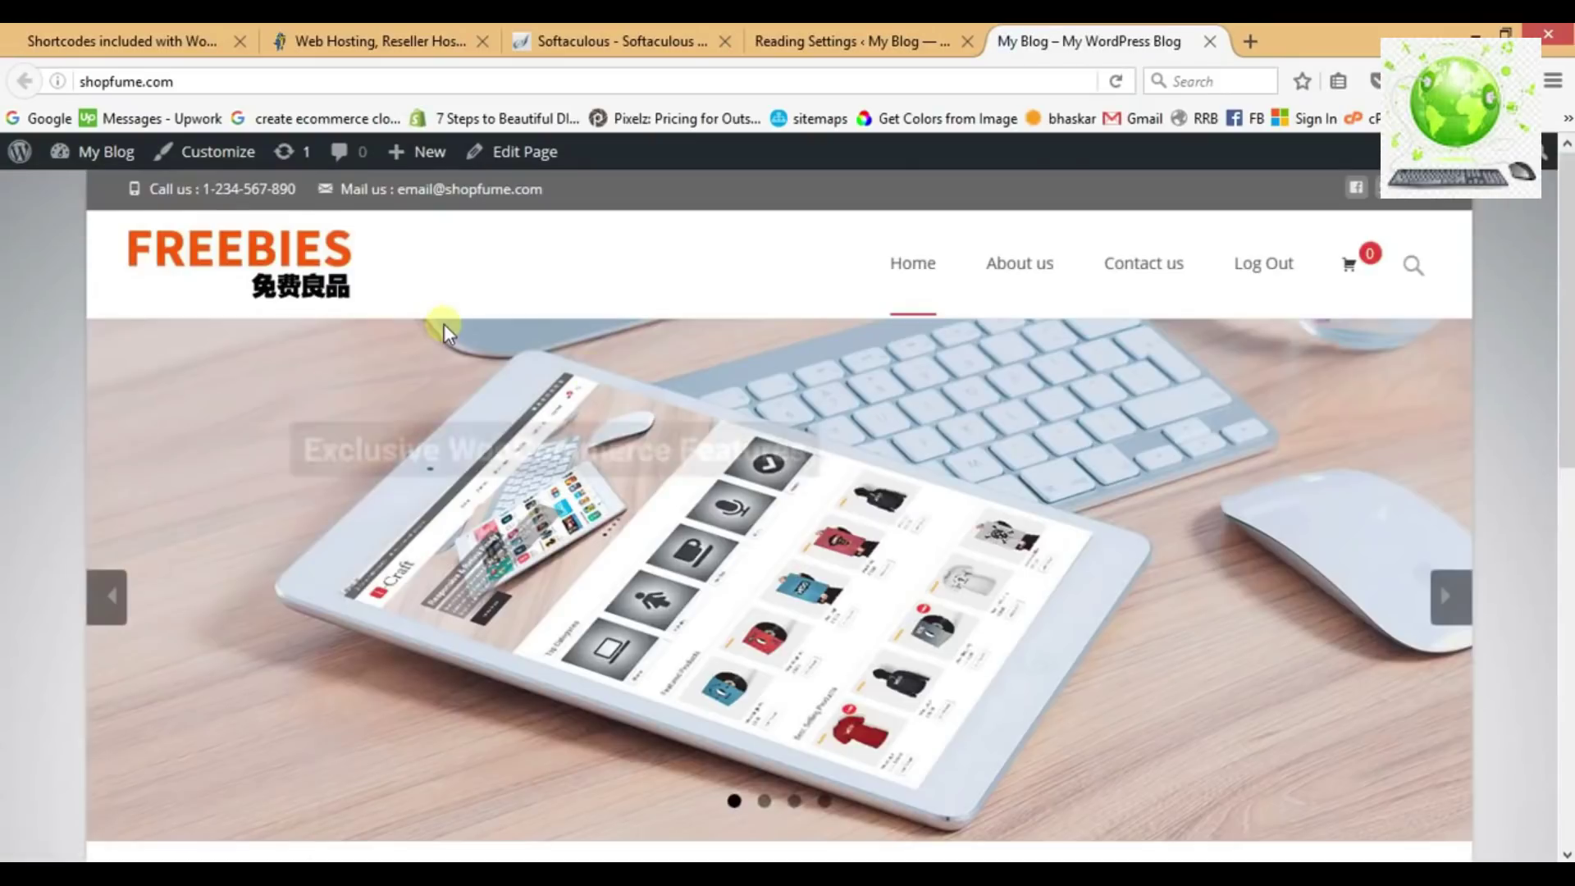
{"action": "scroll", "coordinate": [688, 405], "scroll_direction": "down", "scroll_amount": 6}
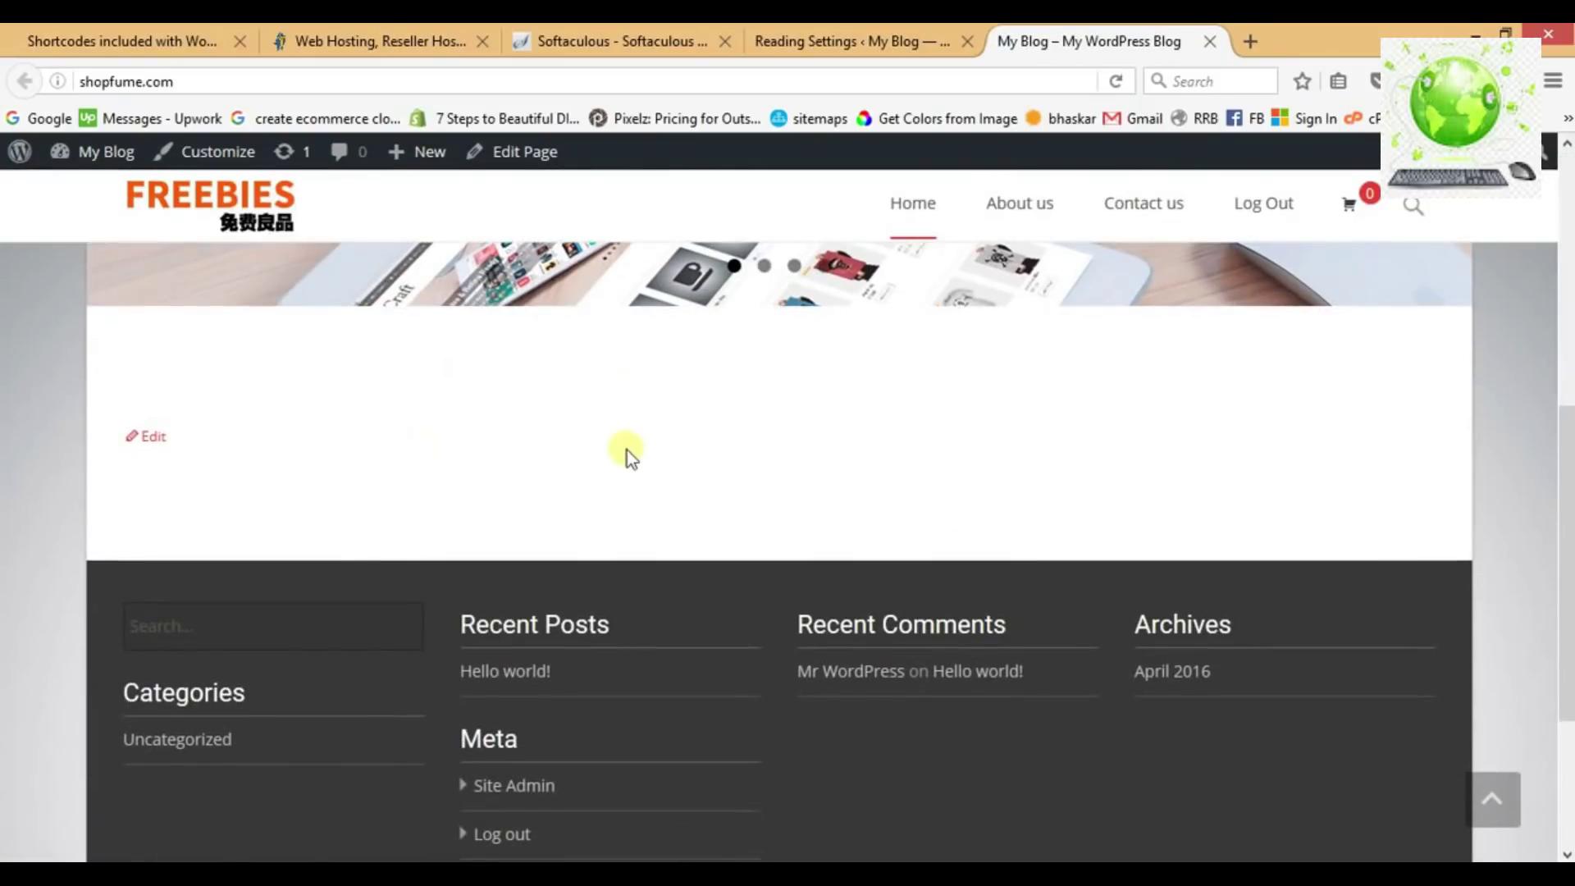
{"action": "left_click", "coordinate": [786, 41]}
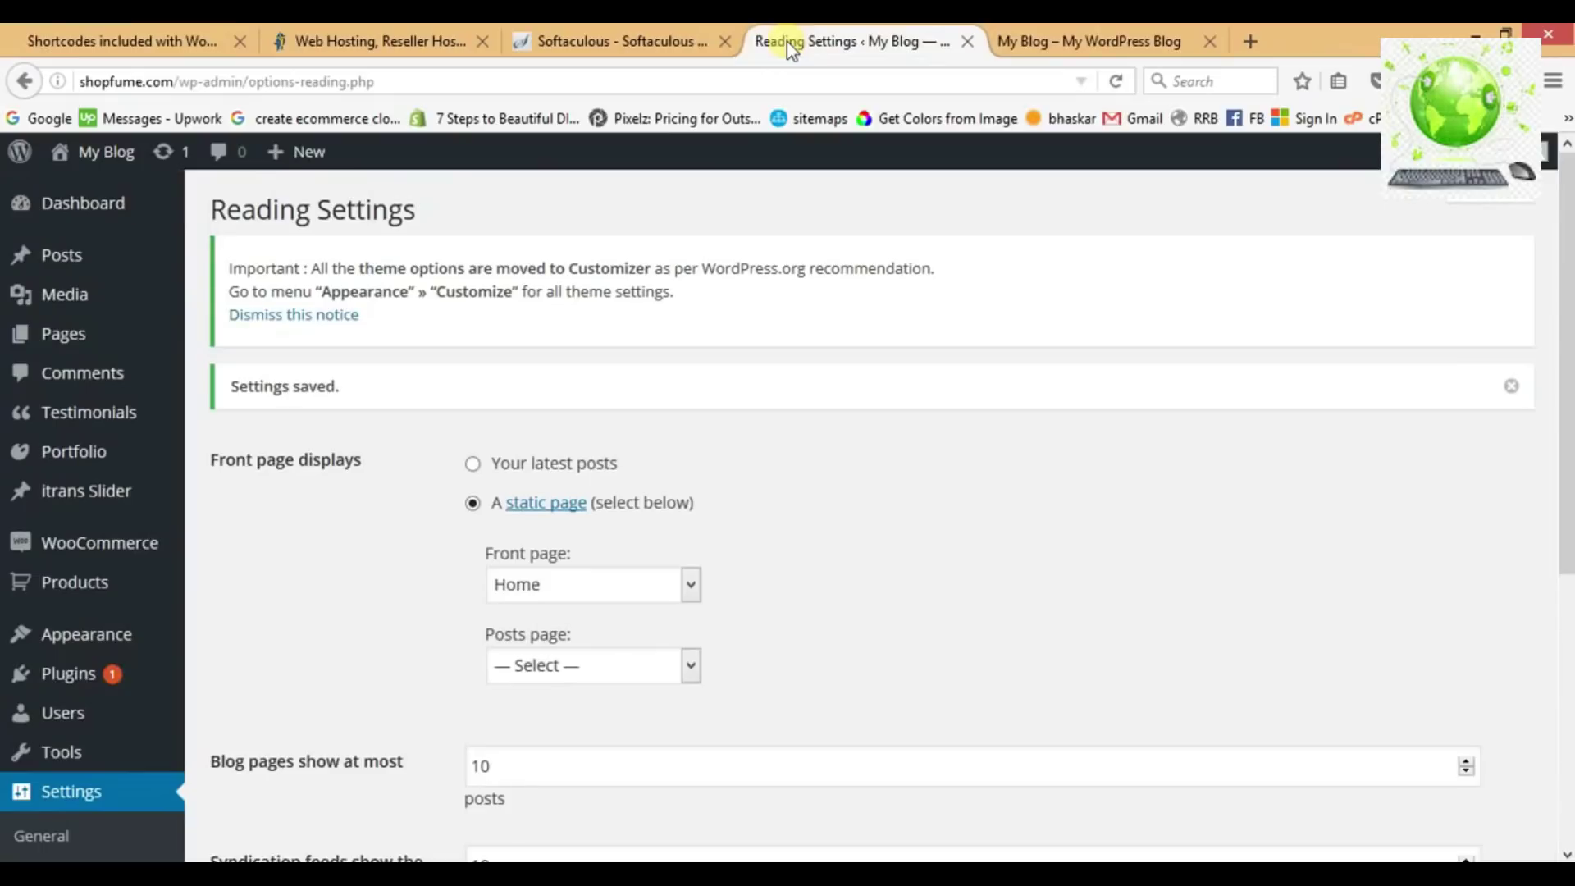
{"action": "left_click", "coordinate": [1077, 41]}
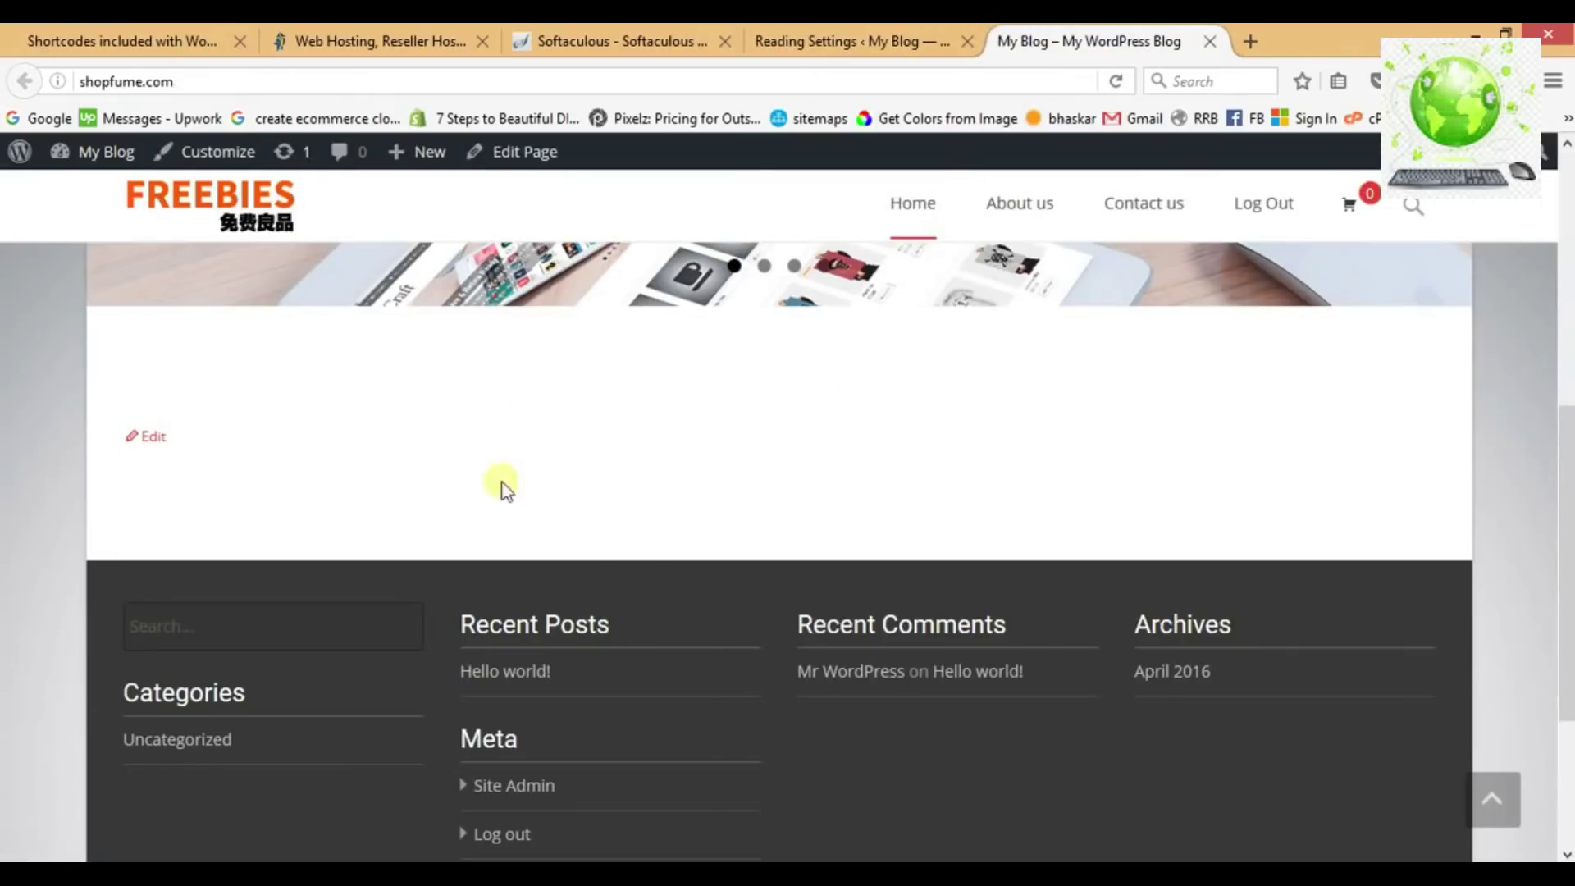
{"action": "left_click", "coordinate": [853, 42]}
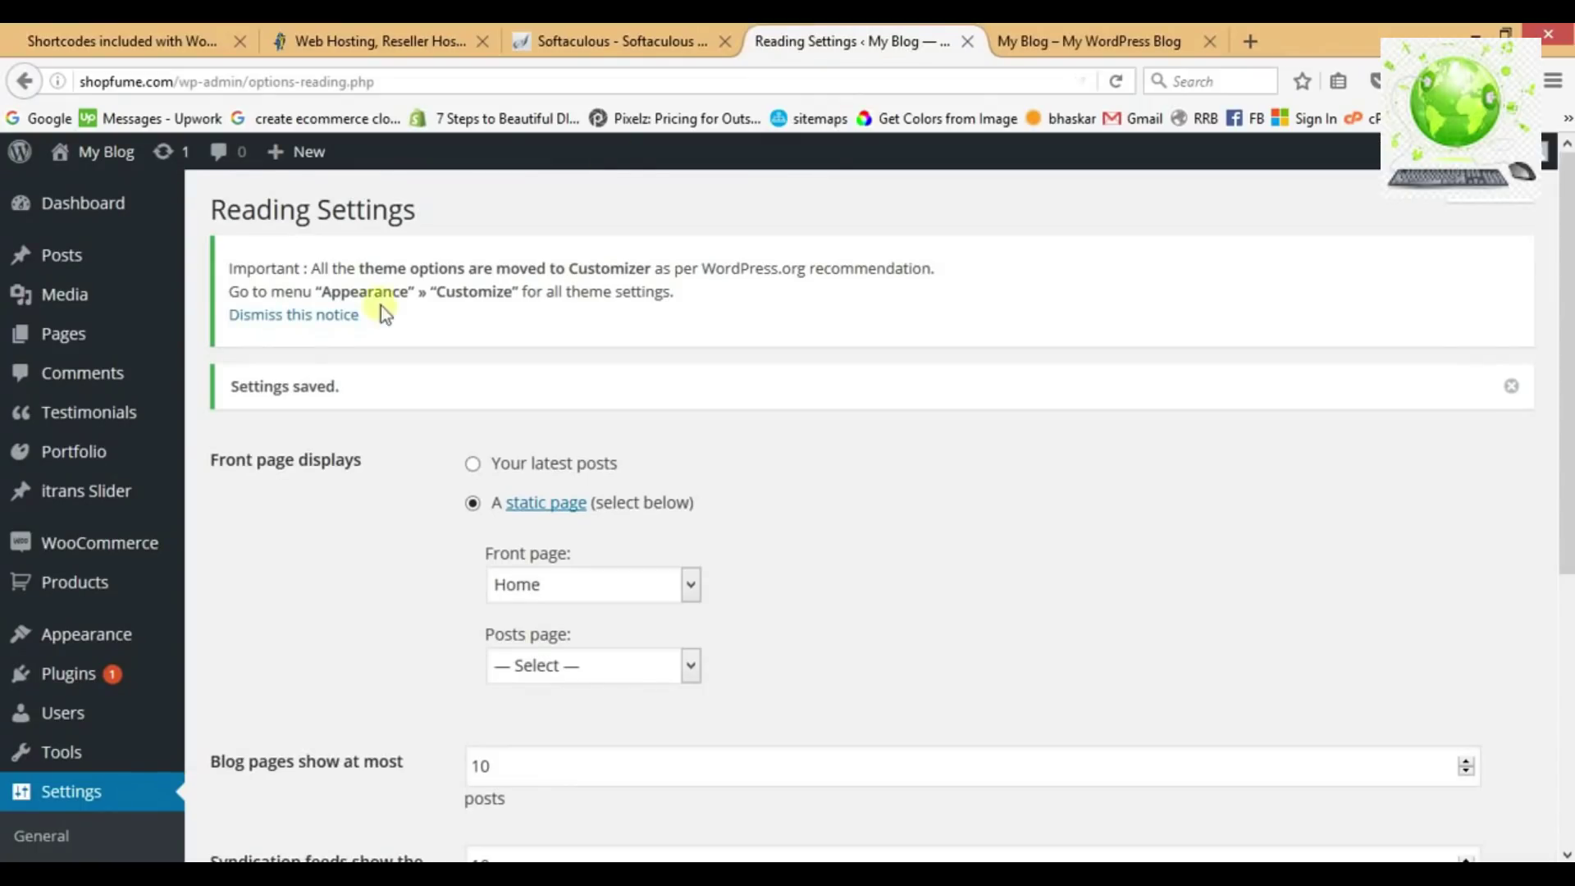
Open the Home page editor and copy the [recent_products] shortcode from the Notepad notes.
{"action": "left_click", "coordinate": [97, 335]}
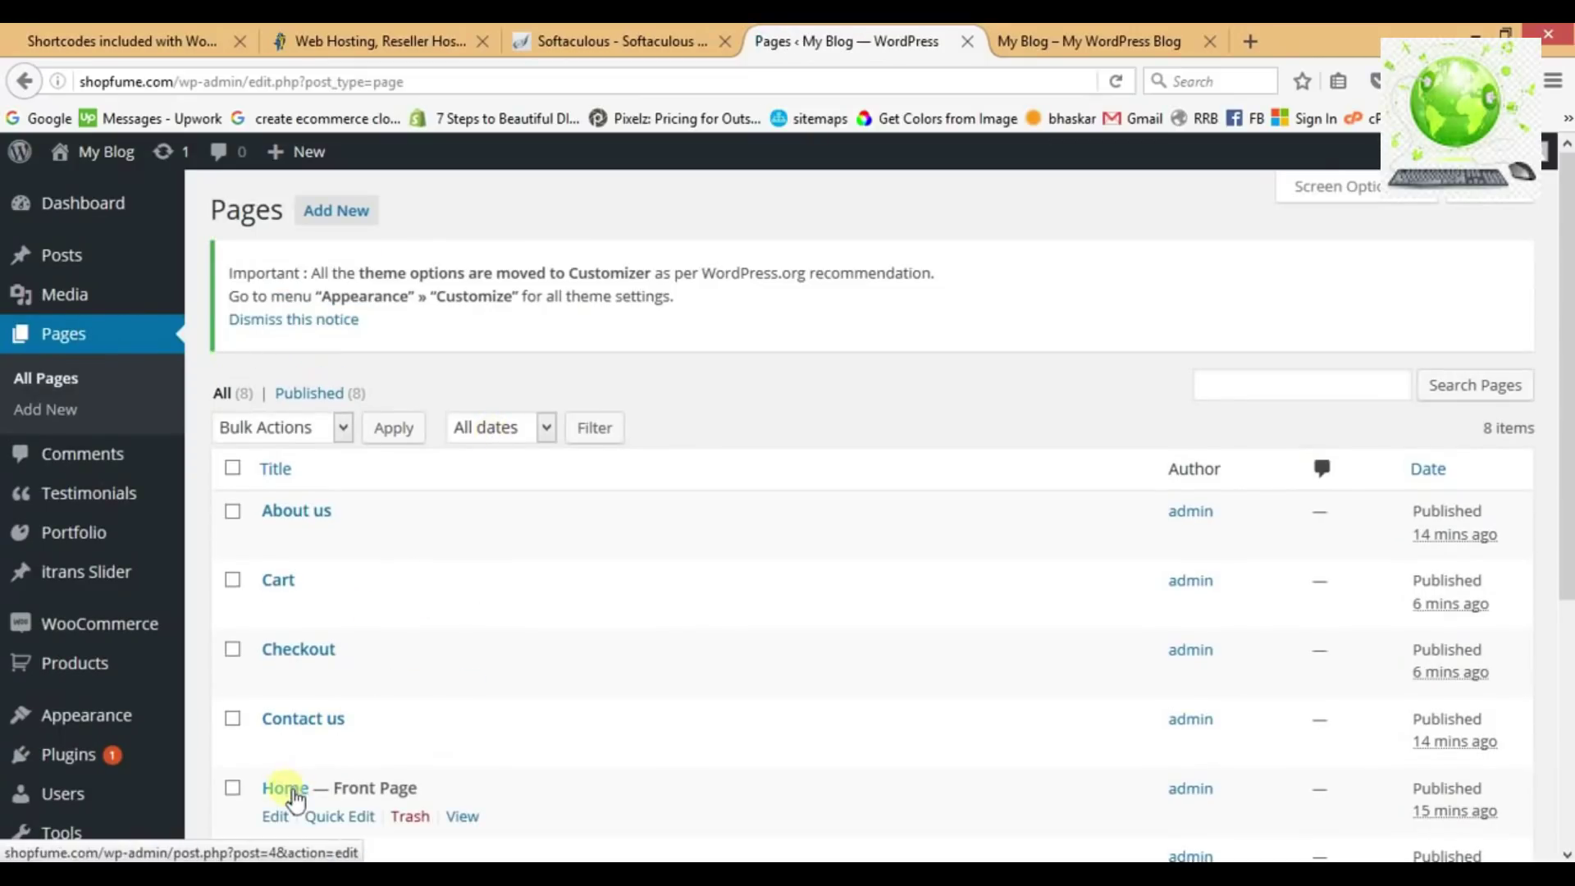
{"action": "left_click", "coordinate": [292, 791]}
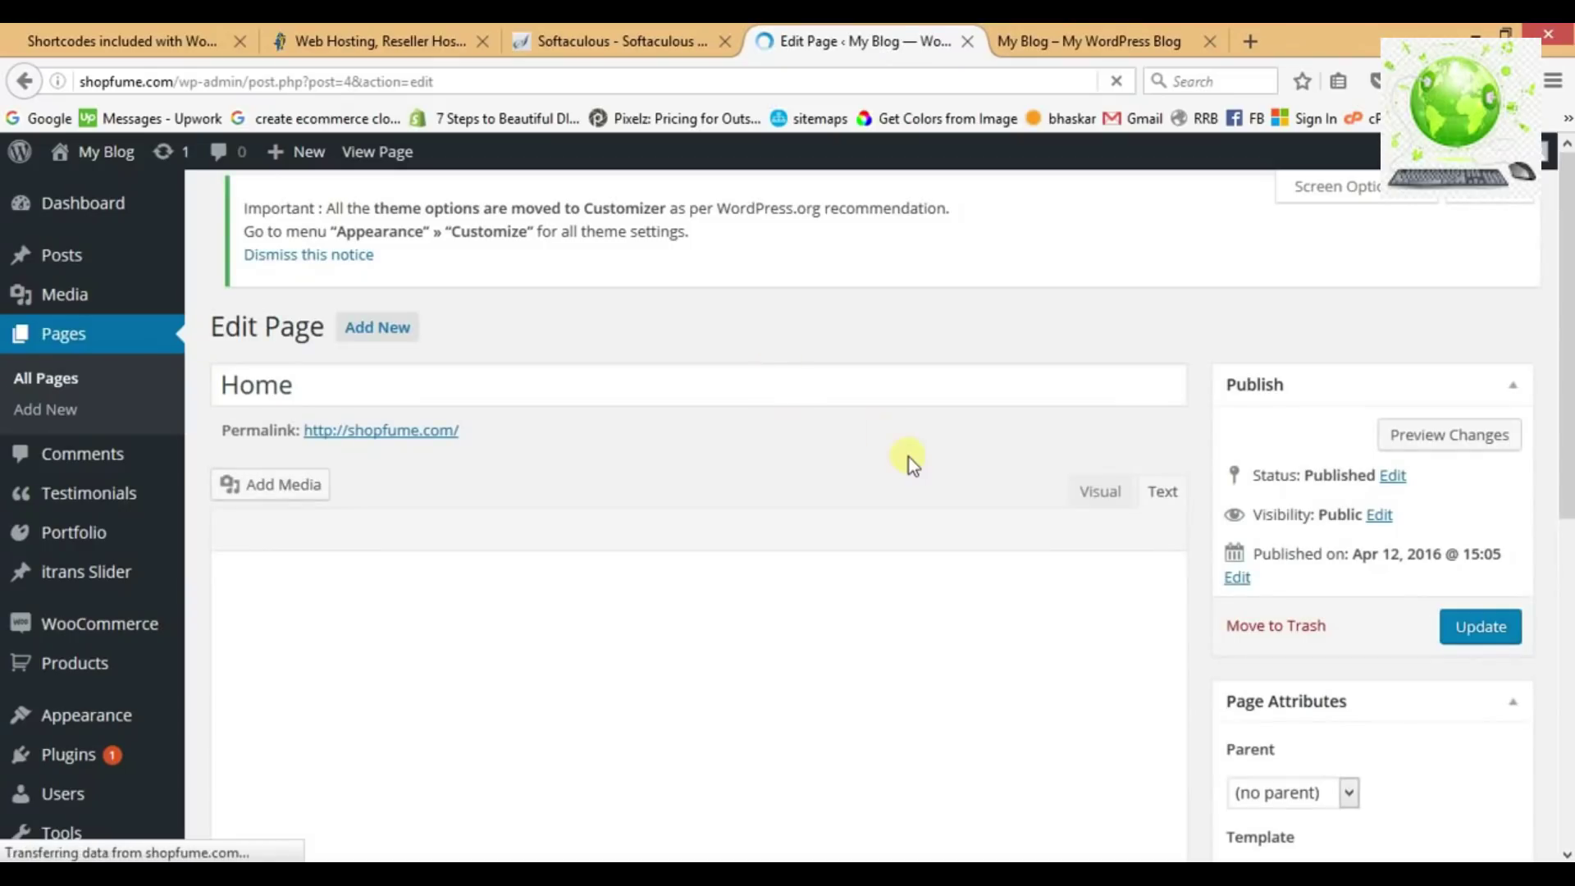
{"action": "scroll", "coordinate": [909, 458], "scroll_direction": "down", "scroll_amount": 2}
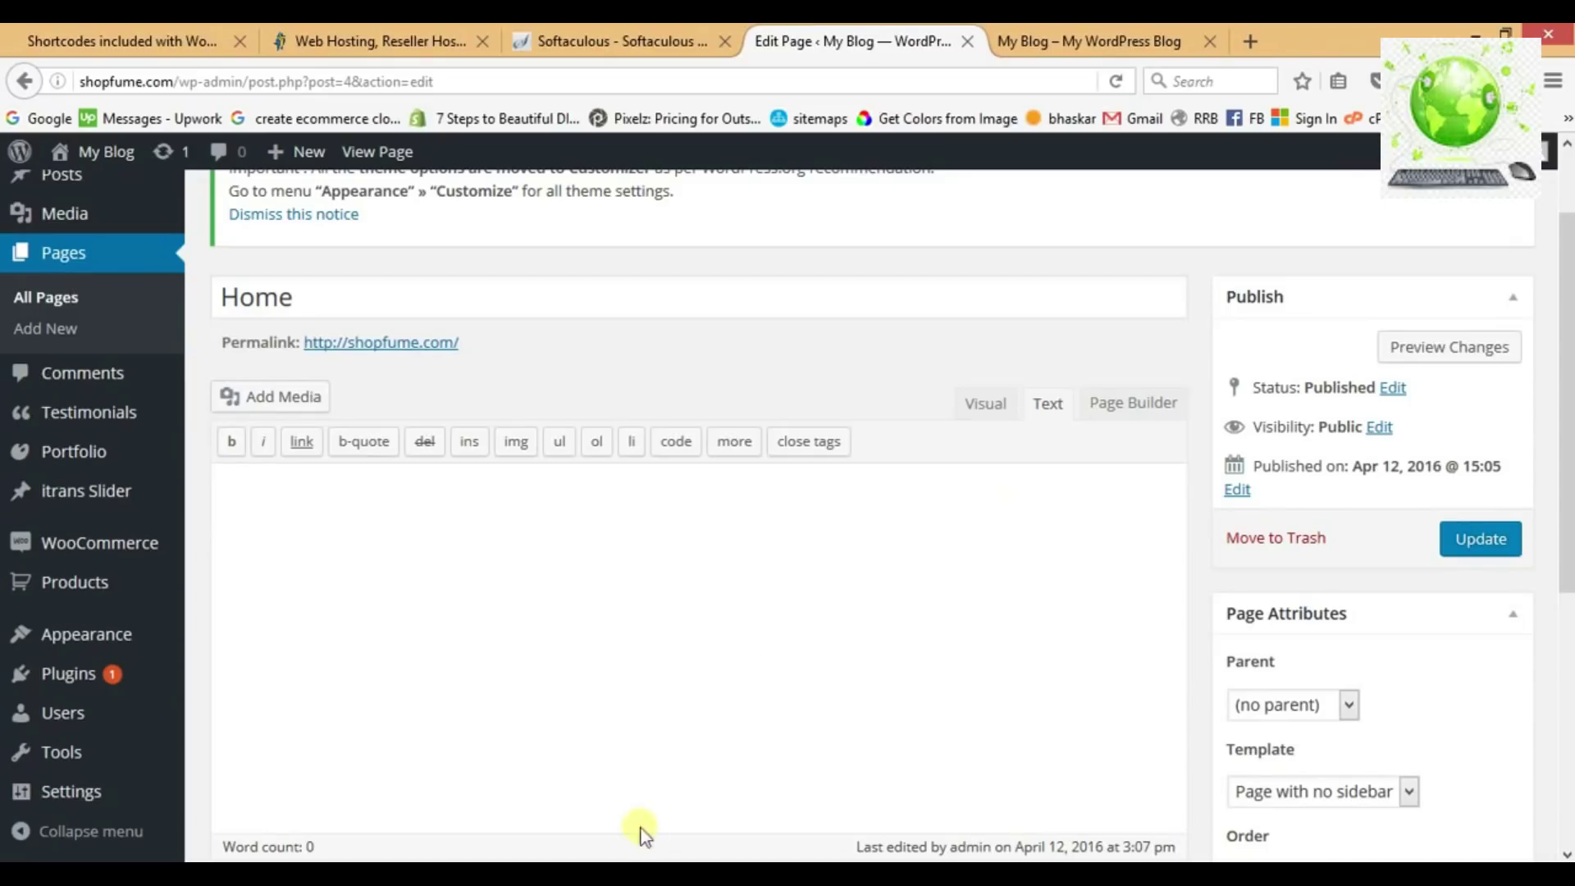
{"action": "left_click", "coordinate": [646, 875]}
{"action": "scroll", "coordinate": [812, 645], "scroll_direction": "down", "scroll_amount": 2}
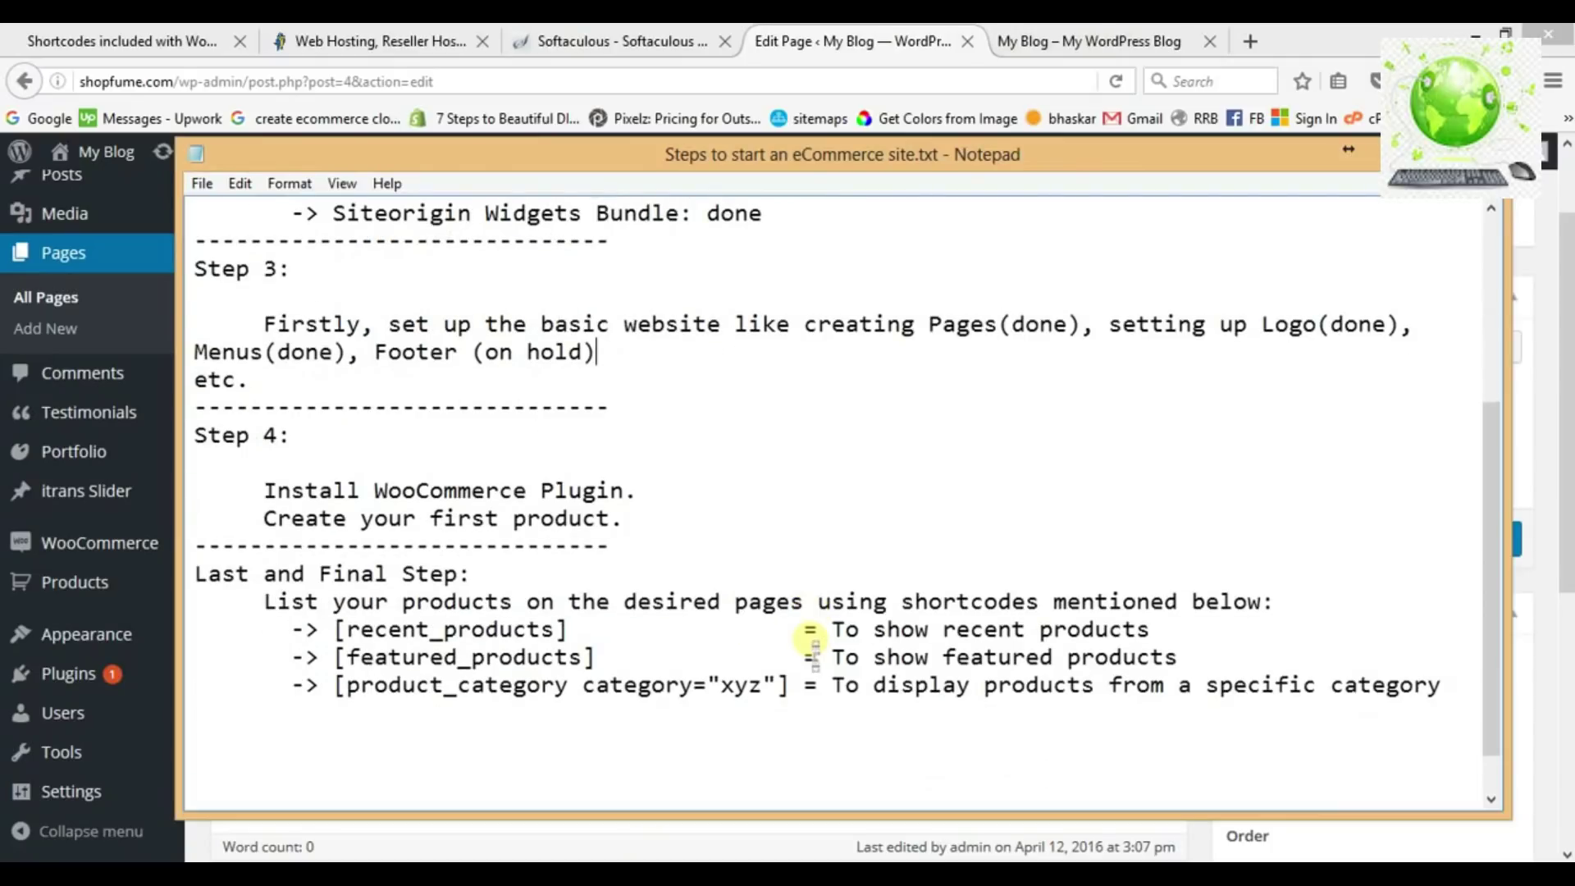
{"action": "left_click_drag", "start_coordinate": [581, 639], "coordinate": [345, 642]}
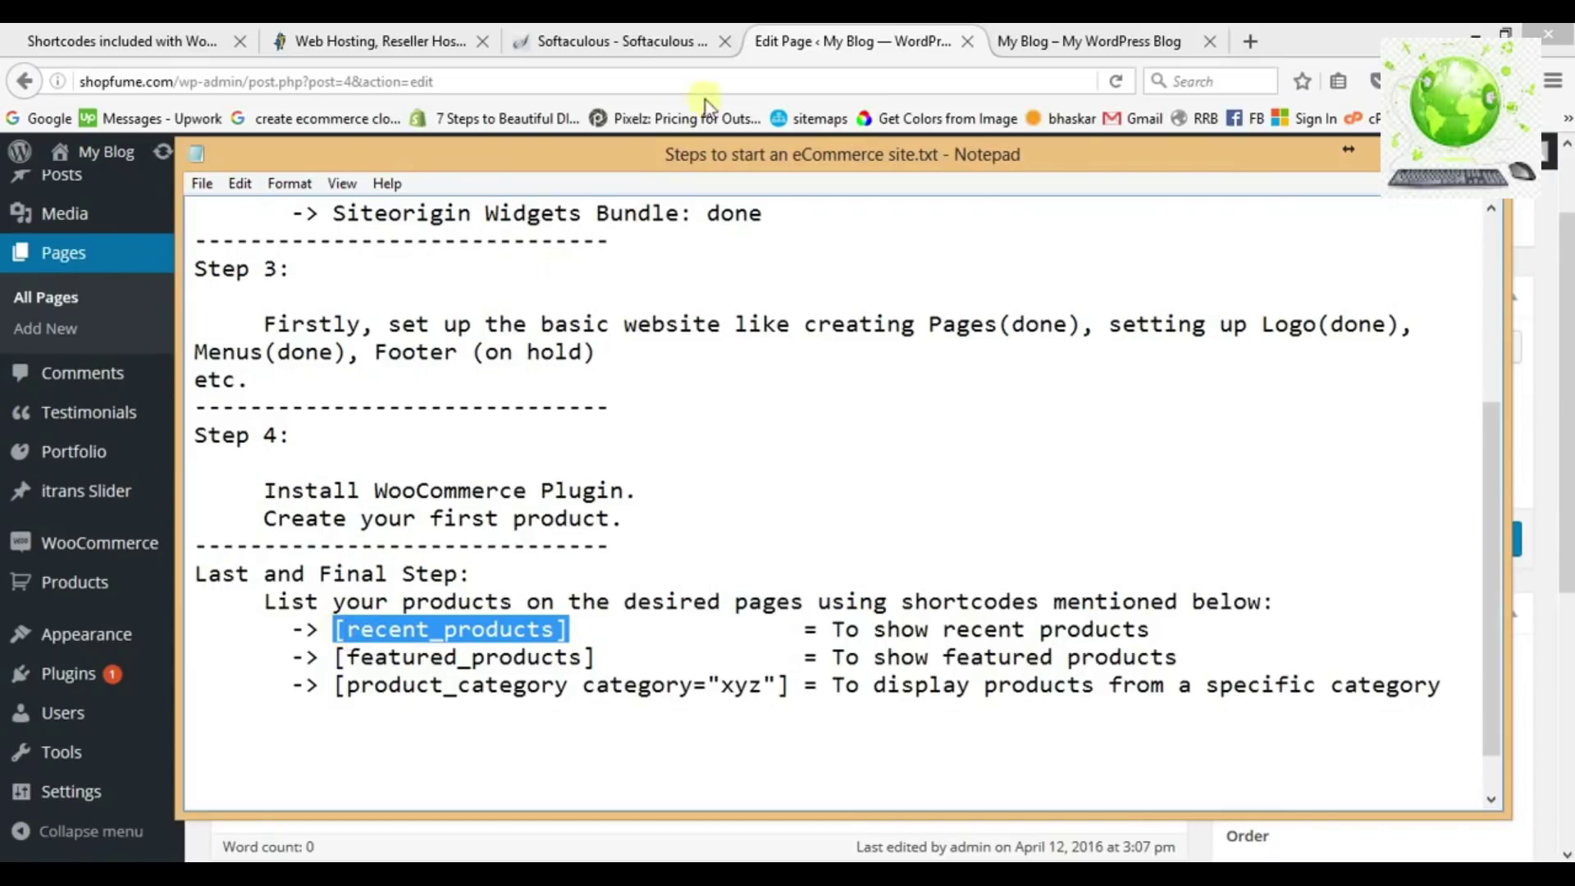
{"action": "right_click", "coordinate": [534, 632]}
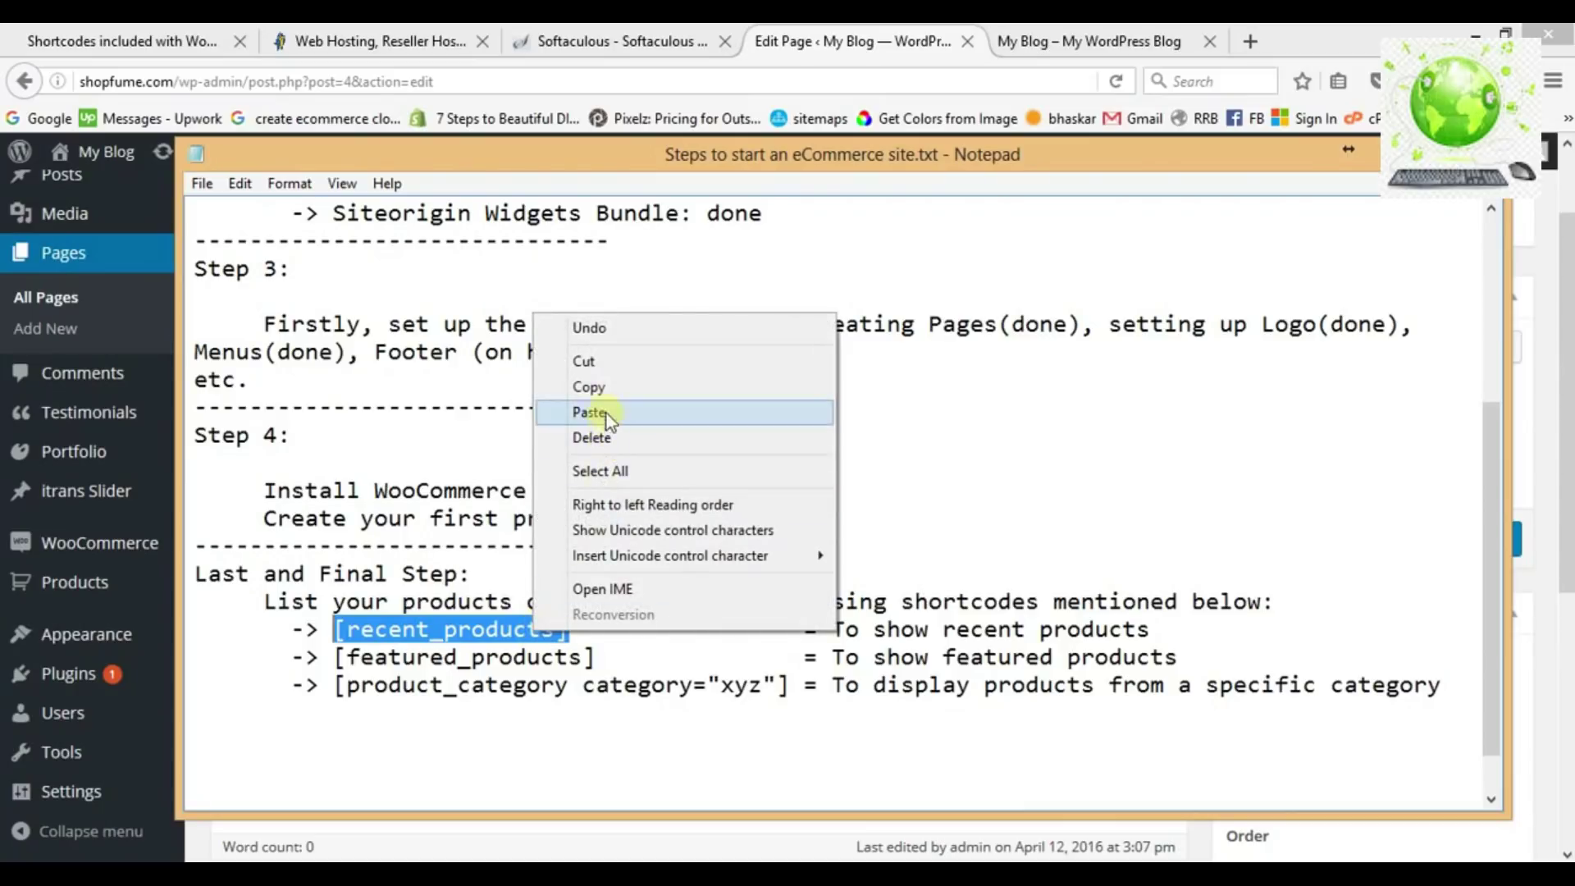
{"action": "left_click", "coordinate": [604, 392]}
Paste [recent_products] into the Home page content and update the page.
{"action": "key", "text": "alt+Tab"}
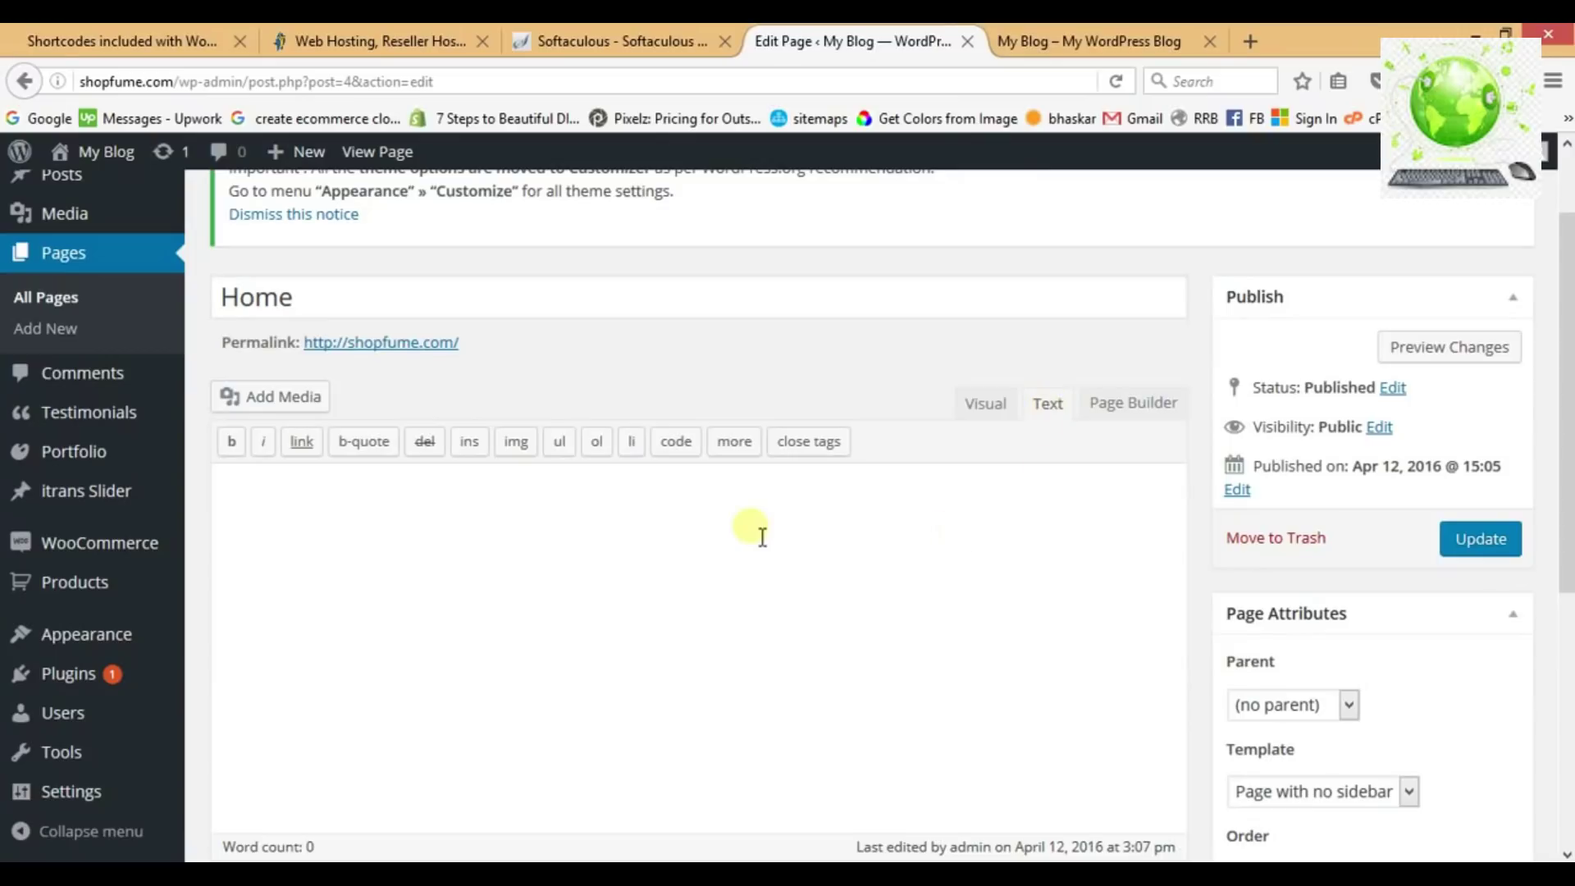
{"action": "key", "text": "ctrl+v"}
{"action": "left_click", "coordinate": [1477, 542]}
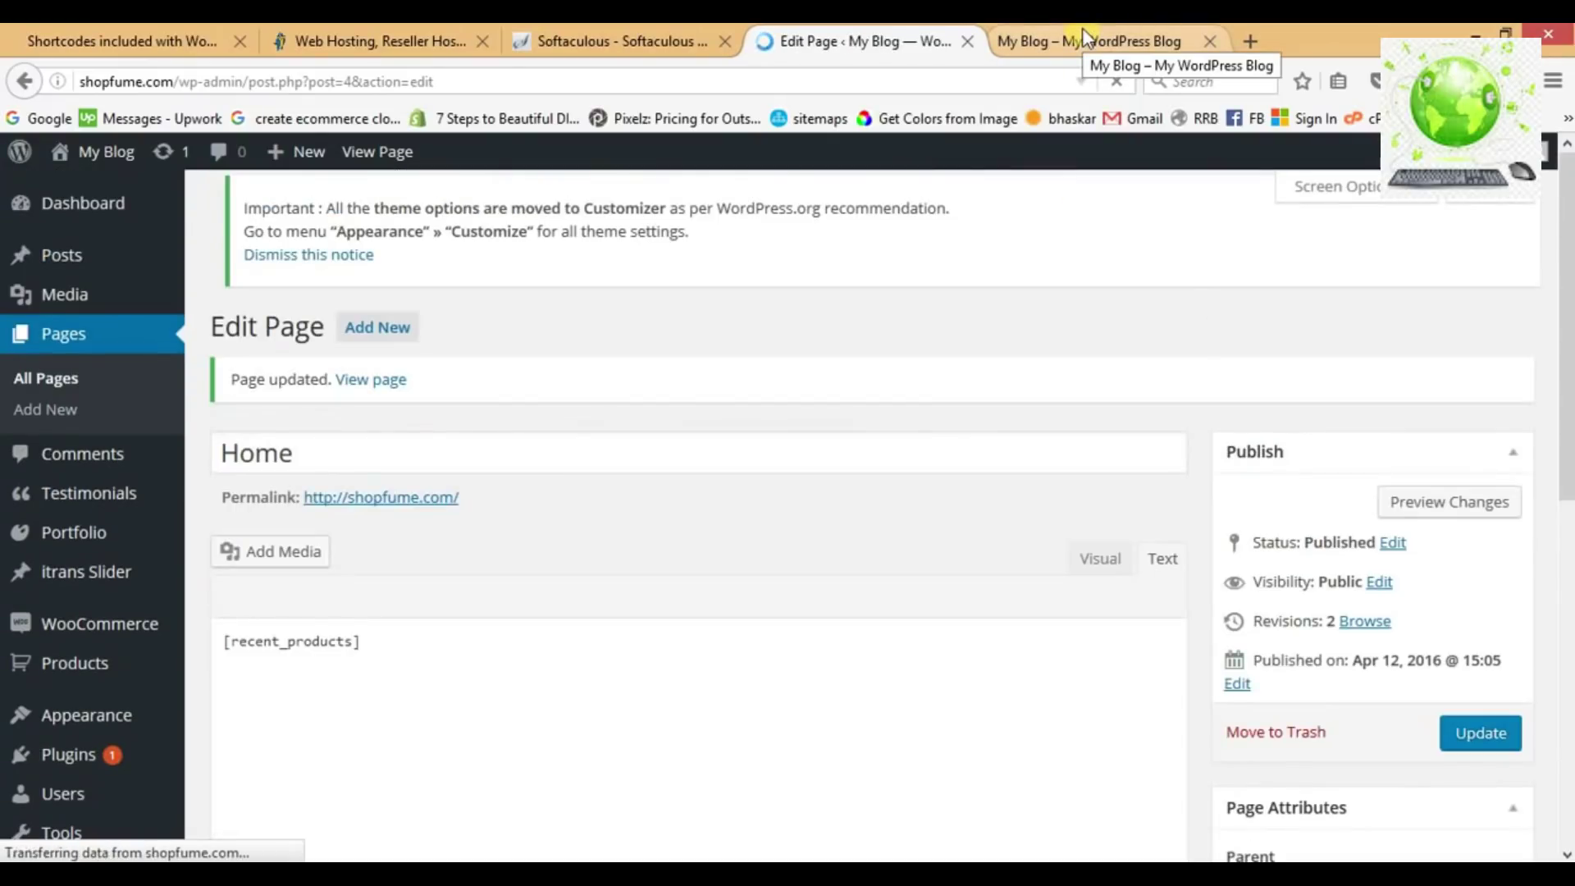
{"action": "left_click", "coordinate": [1082, 28]}
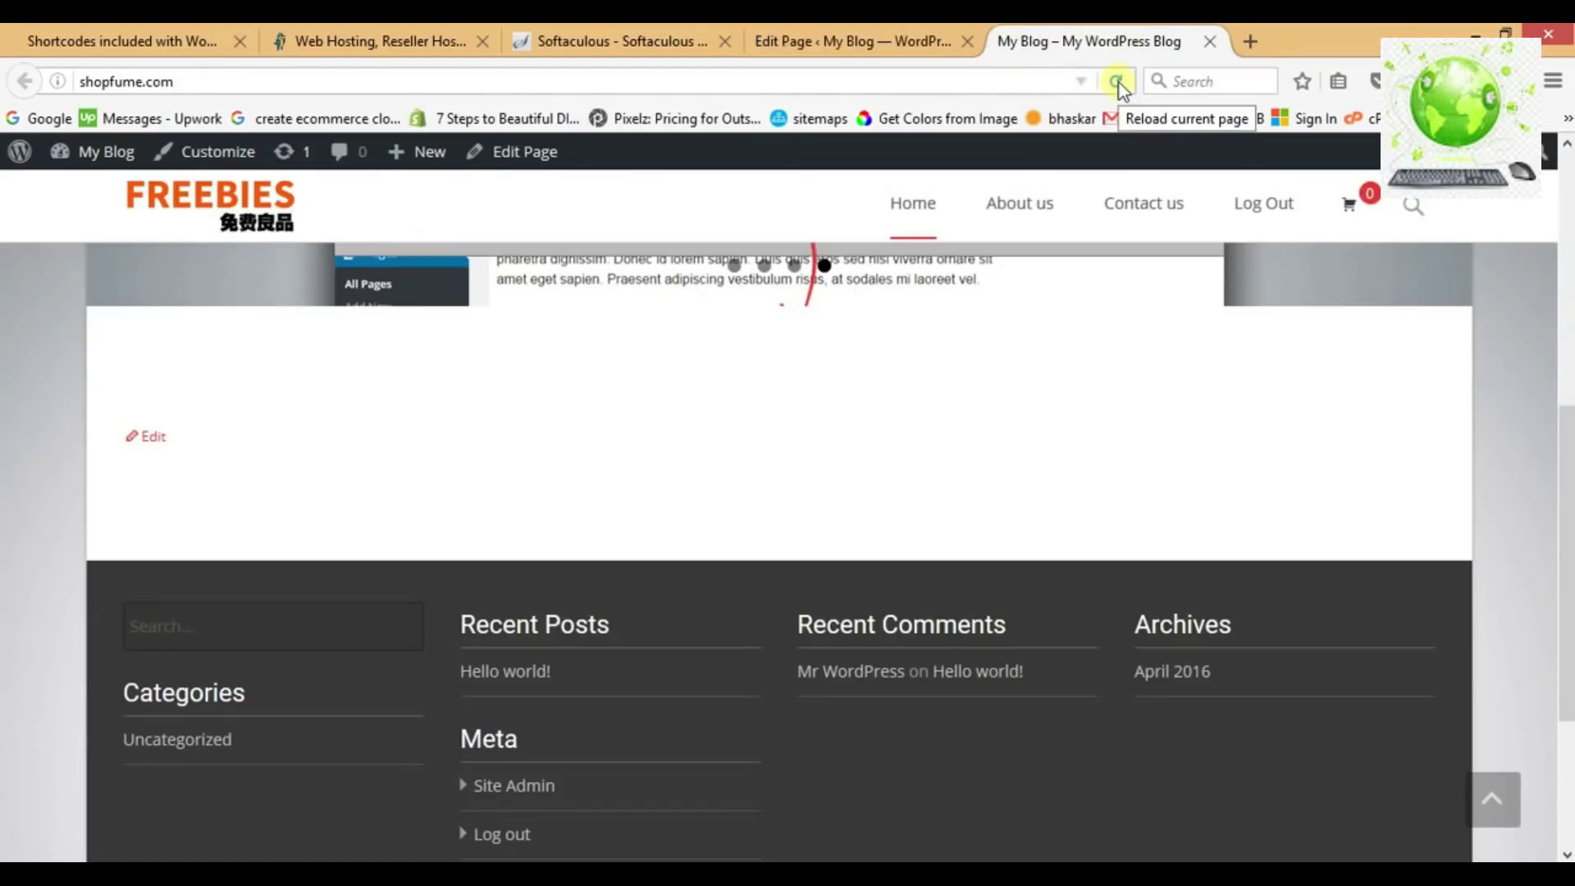
Reload the storefront homepage to check the recent products listing.
{"action": "left_click", "coordinate": [1119, 82]}
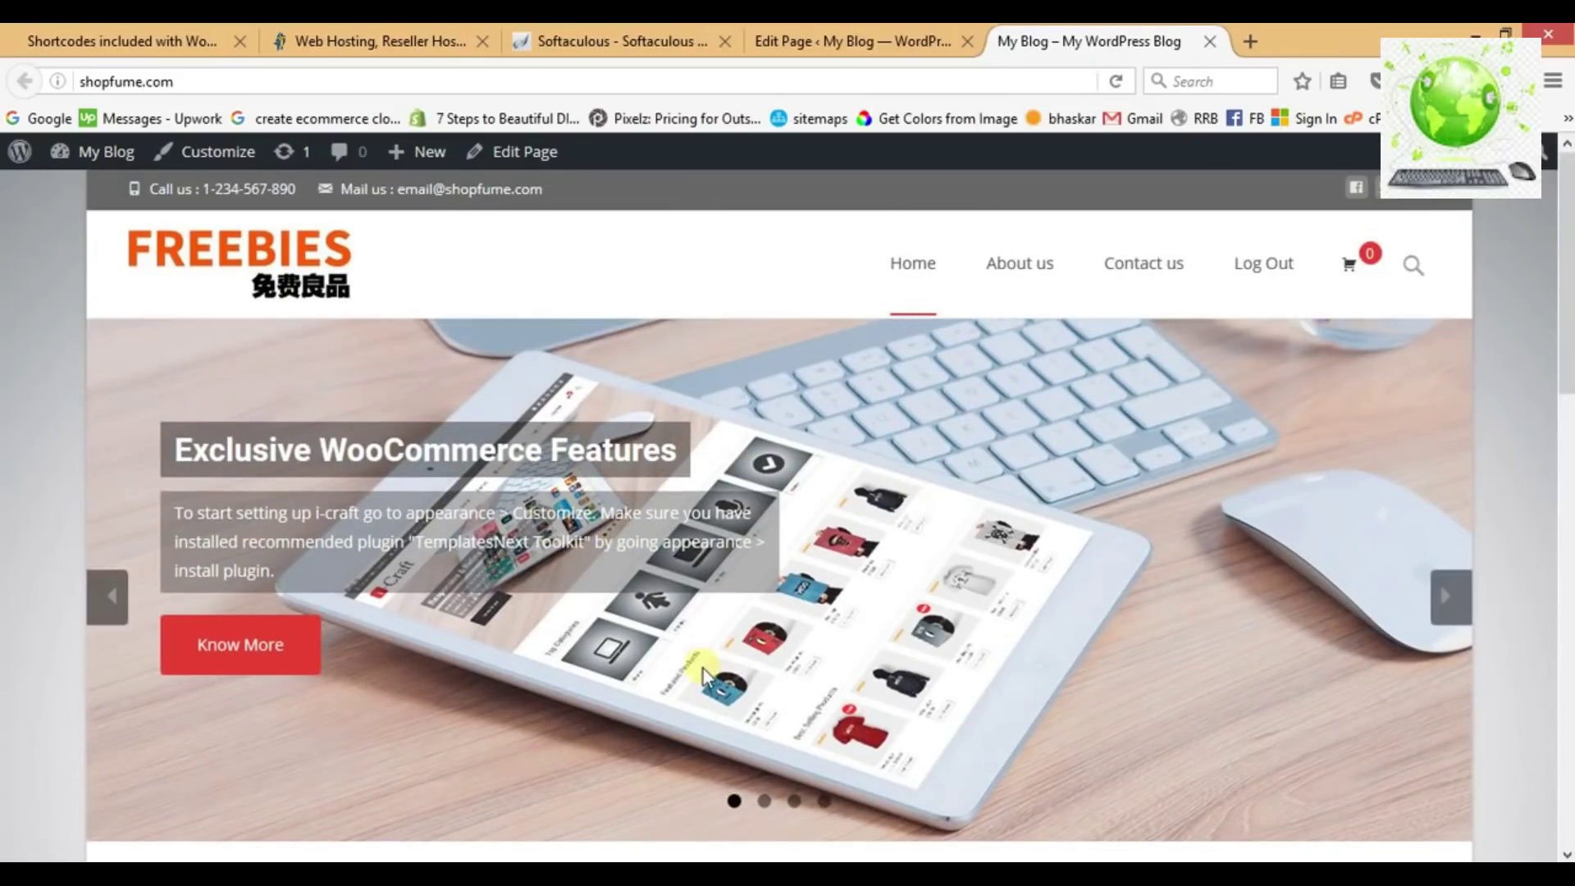
{"action": "scroll", "coordinate": [702, 667], "scroll_direction": "down", "scroll_amount": 5}
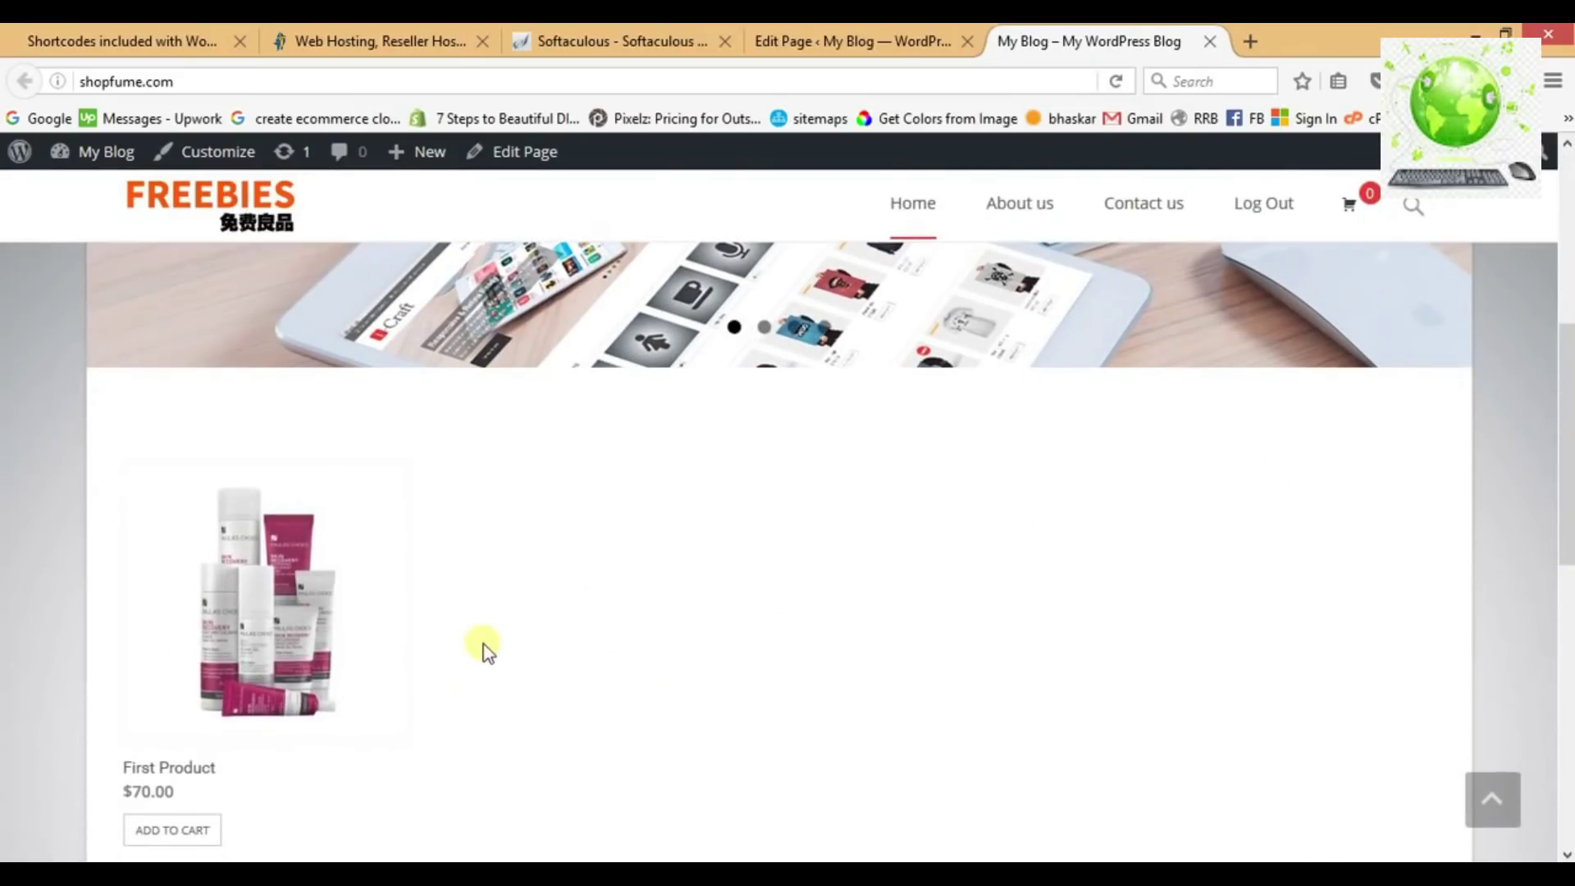
{"action": "scroll", "coordinate": [482, 644], "scroll_direction": "down", "scroll_amount": 3}
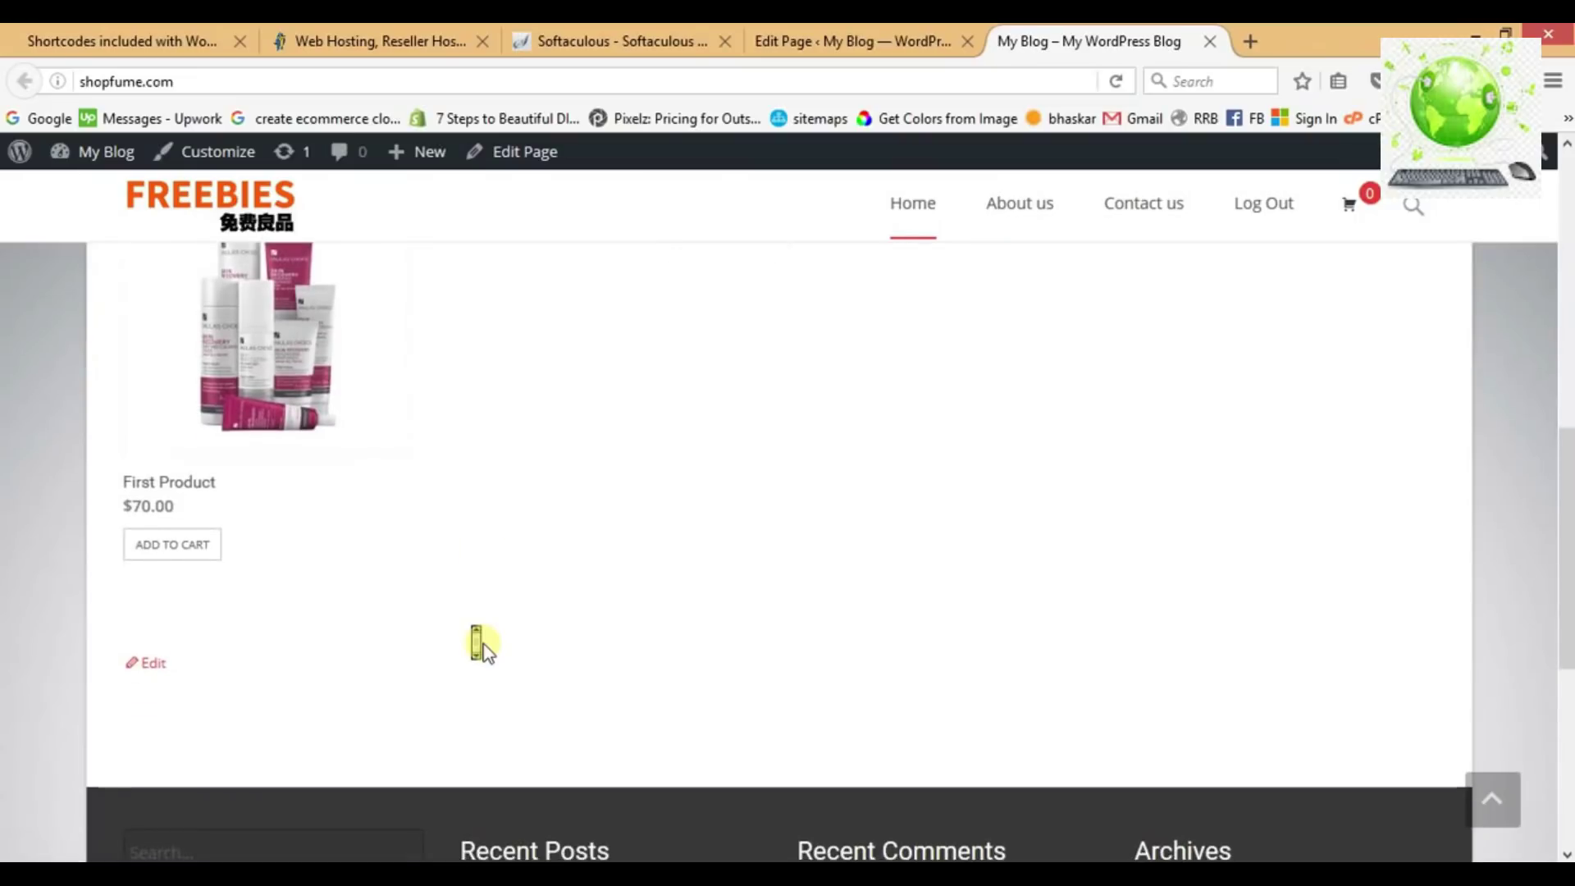
{"action": "scroll", "coordinate": [482, 607], "scroll_direction": "up", "scroll_amount": 2}
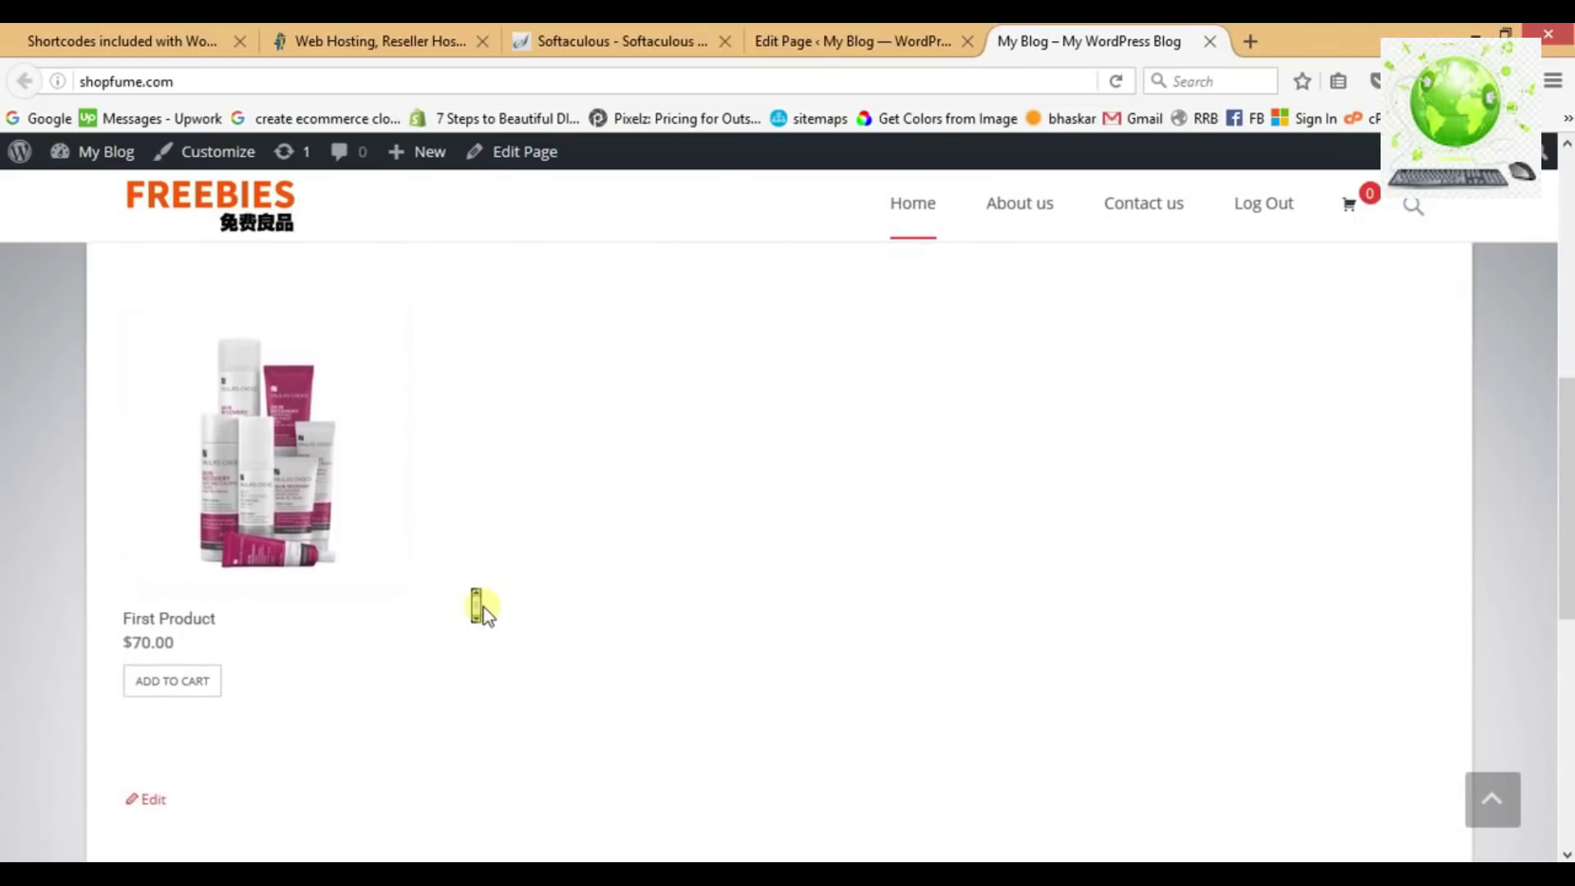
View the First Product page at $70.00, then return to the Home page editor.
{"action": "left_click", "coordinate": [273, 472]}
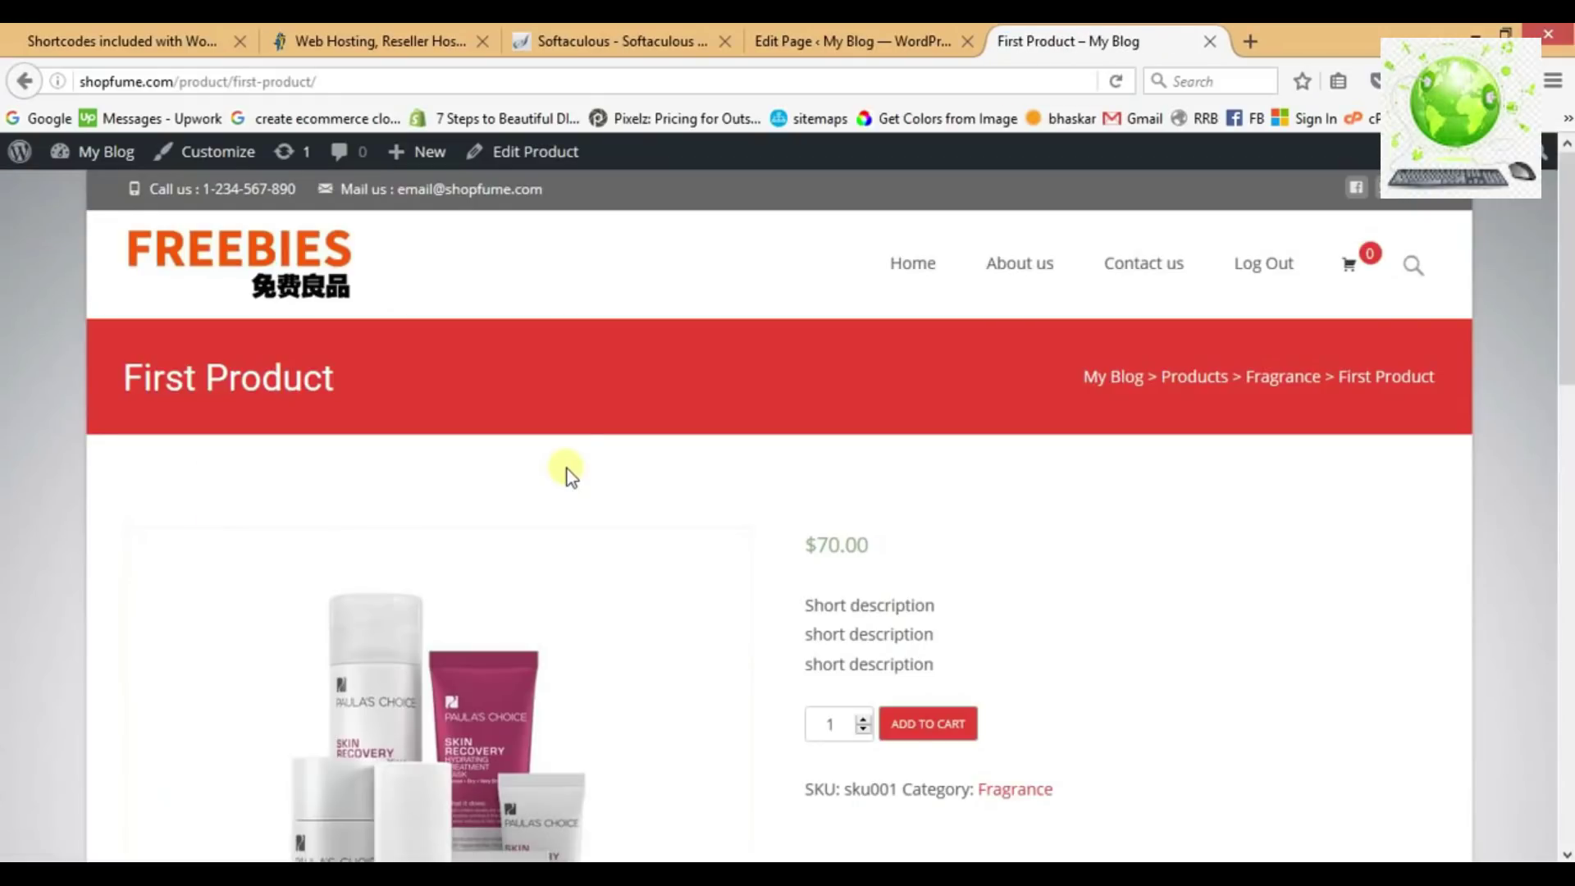
{"action": "scroll", "coordinate": [722, 456], "scroll_direction": "down", "scroll_amount": 3}
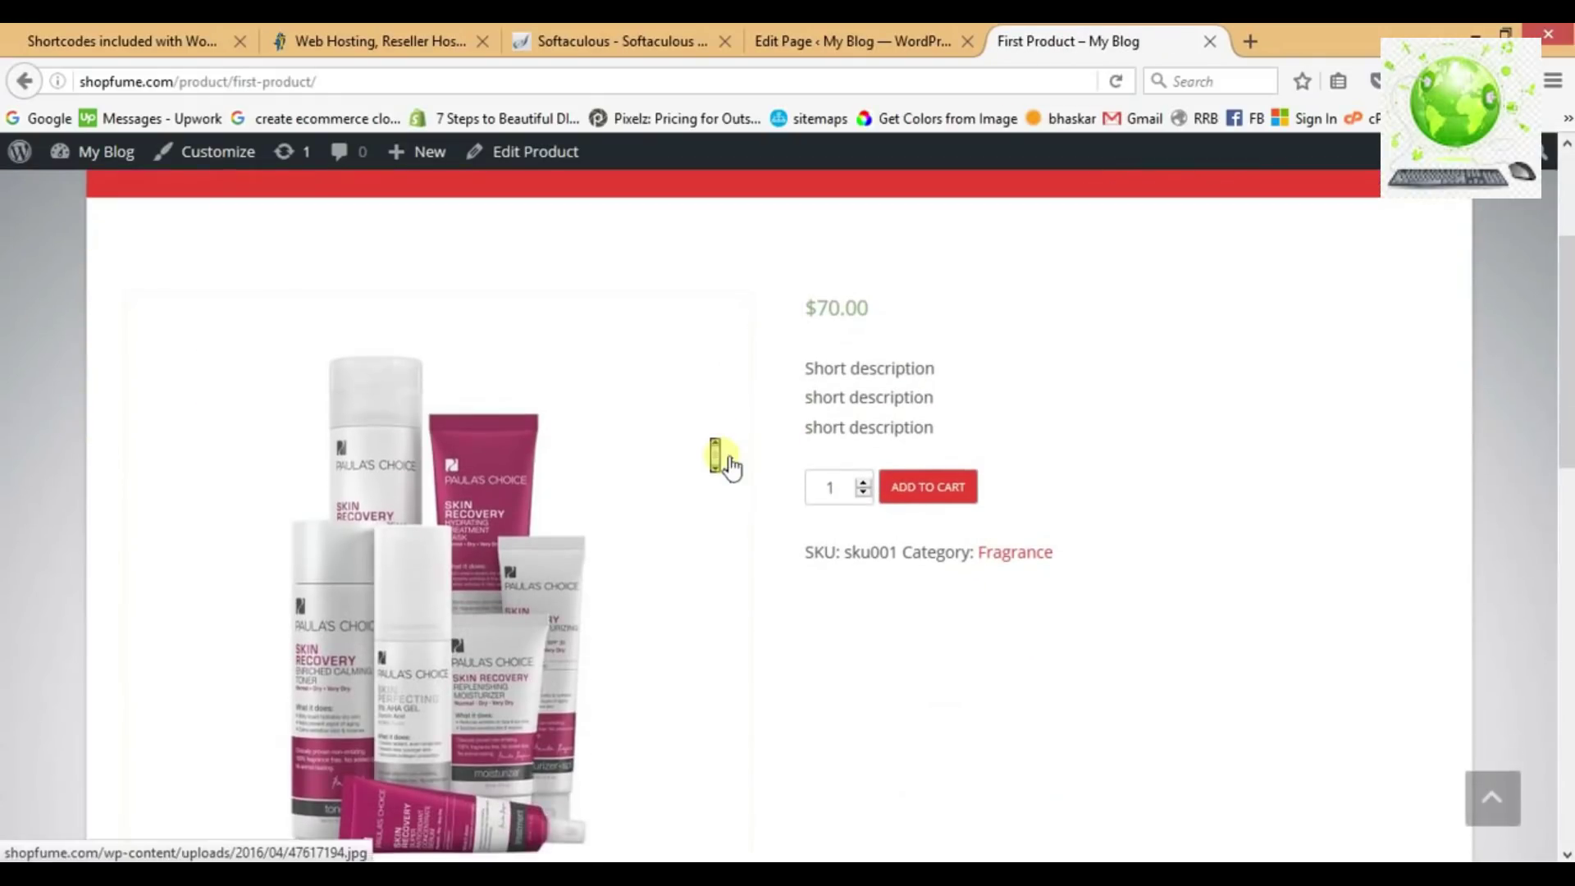
{"action": "scroll", "coordinate": [722, 457], "scroll_direction": "down", "scroll_amount": 1}
{"action": "scroll", "coordinate": [722, 457], "scroll_direction": "up", "scroll_amount": 5}
{"action": "left_click", "coordinate": [869, 41]}
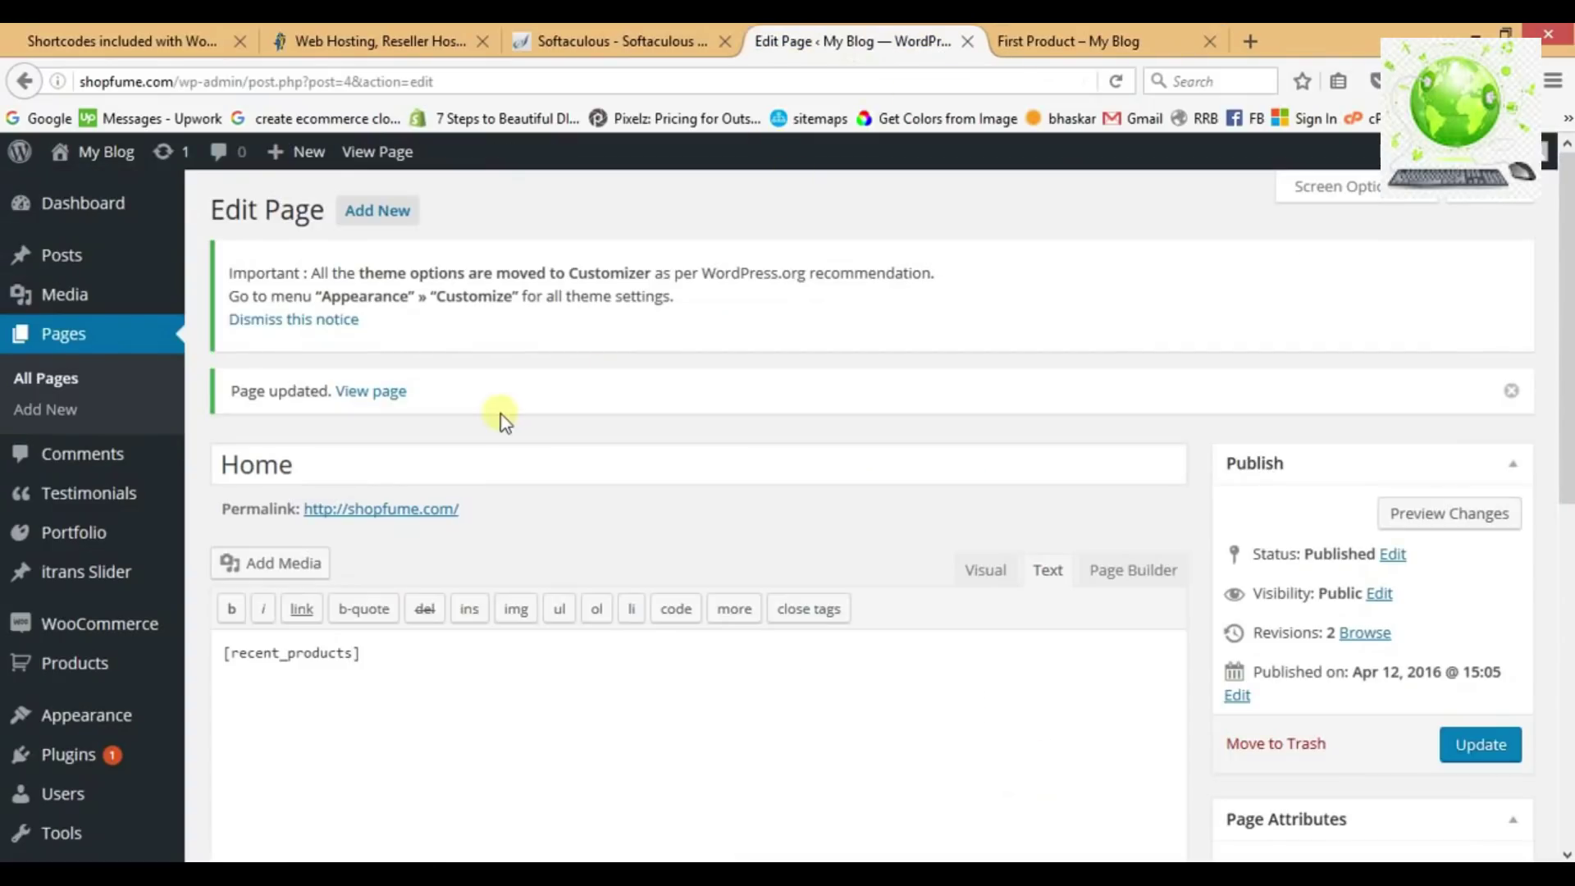
Start a new product named 'Second product'.
{"action": "scroll", "coordinate": [500, 415], "scroll_direction": "down", "scroll_amount": 3}
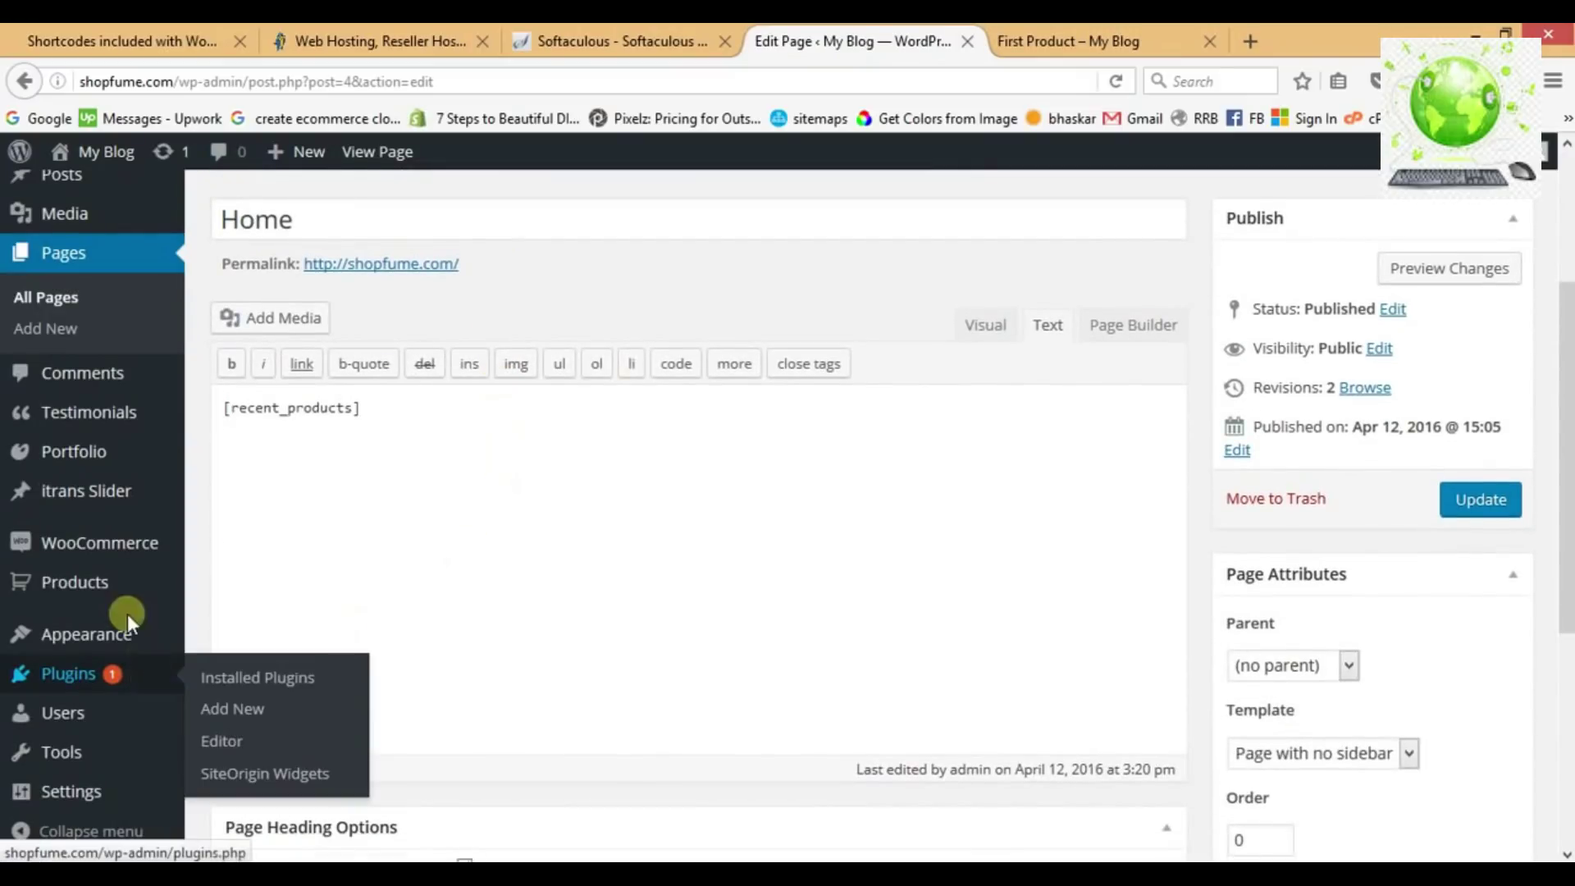
{"action": "mouse_move", "coordinate": [82, 584]}
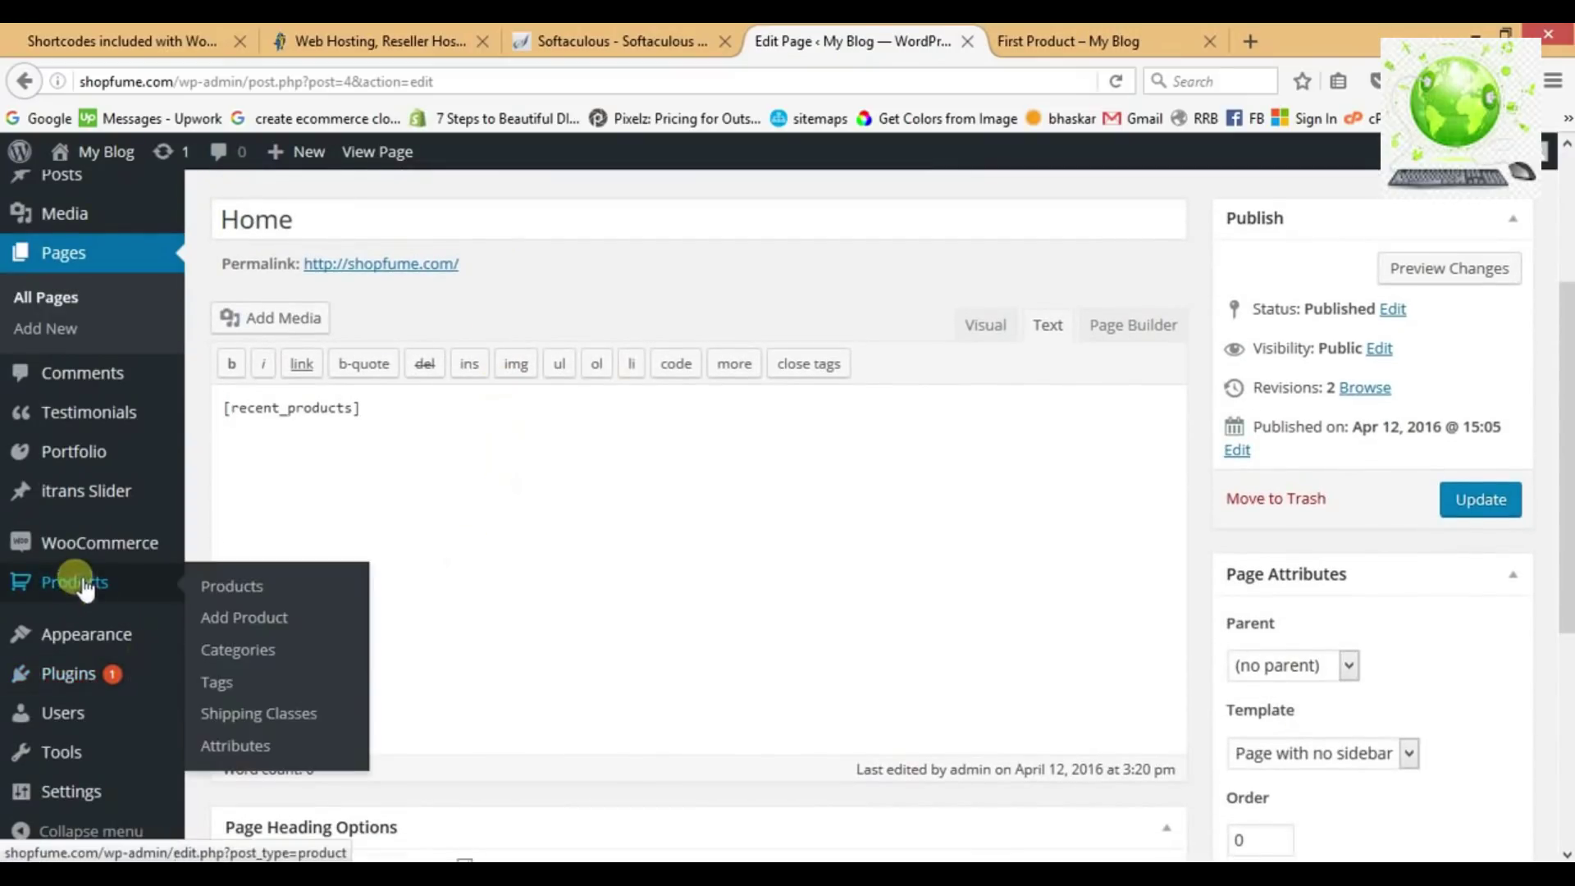
{"action": "left_click", "coordinate": [248, 620]}
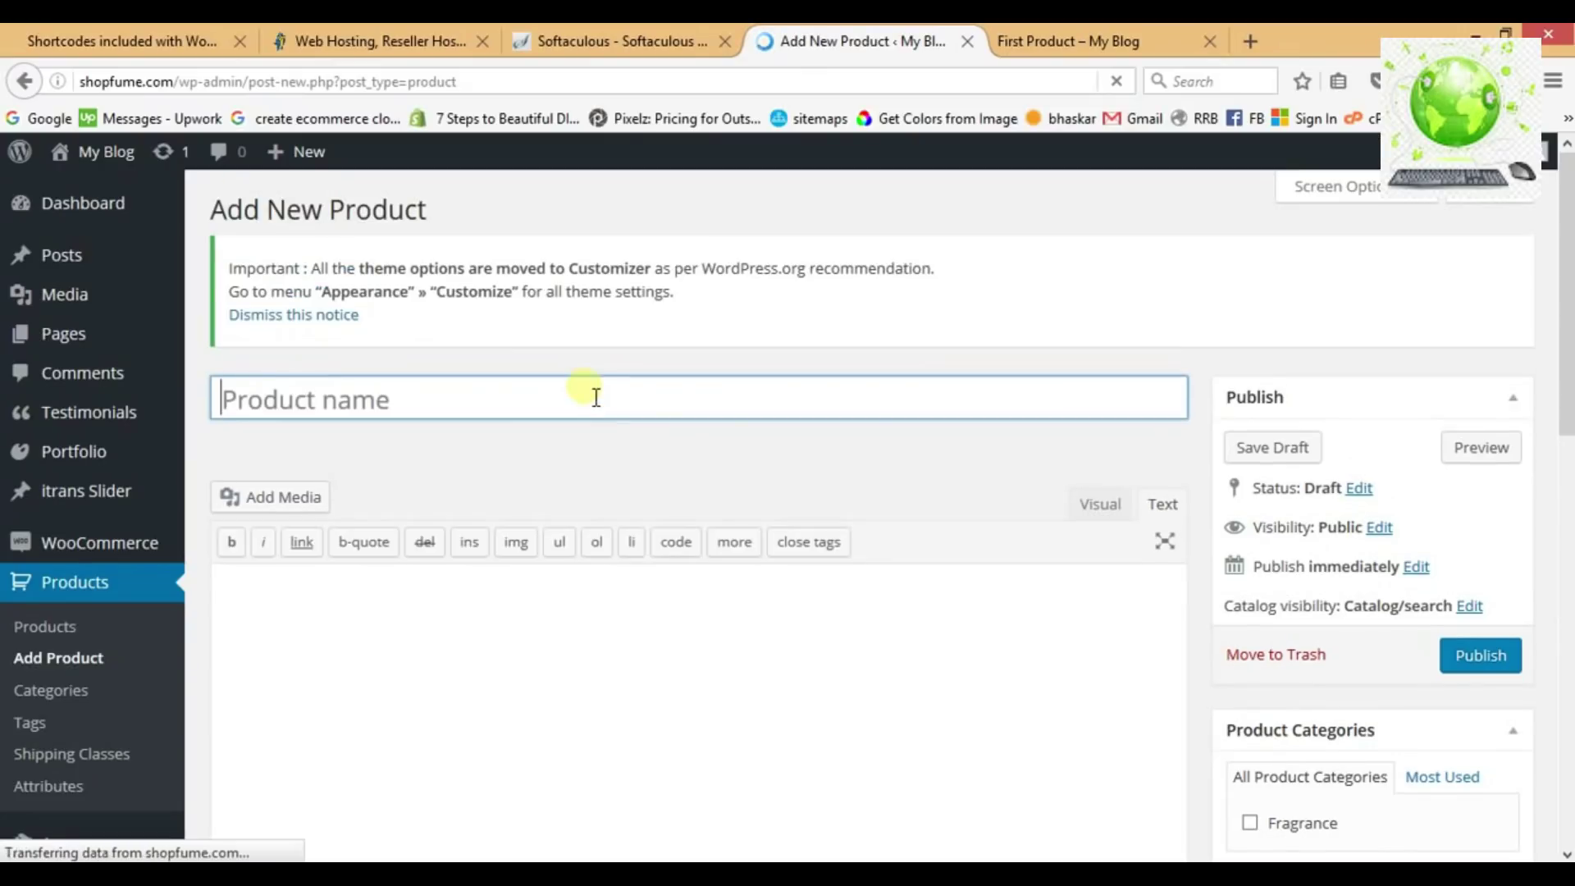
{"action": "type", "text": "Sec"}
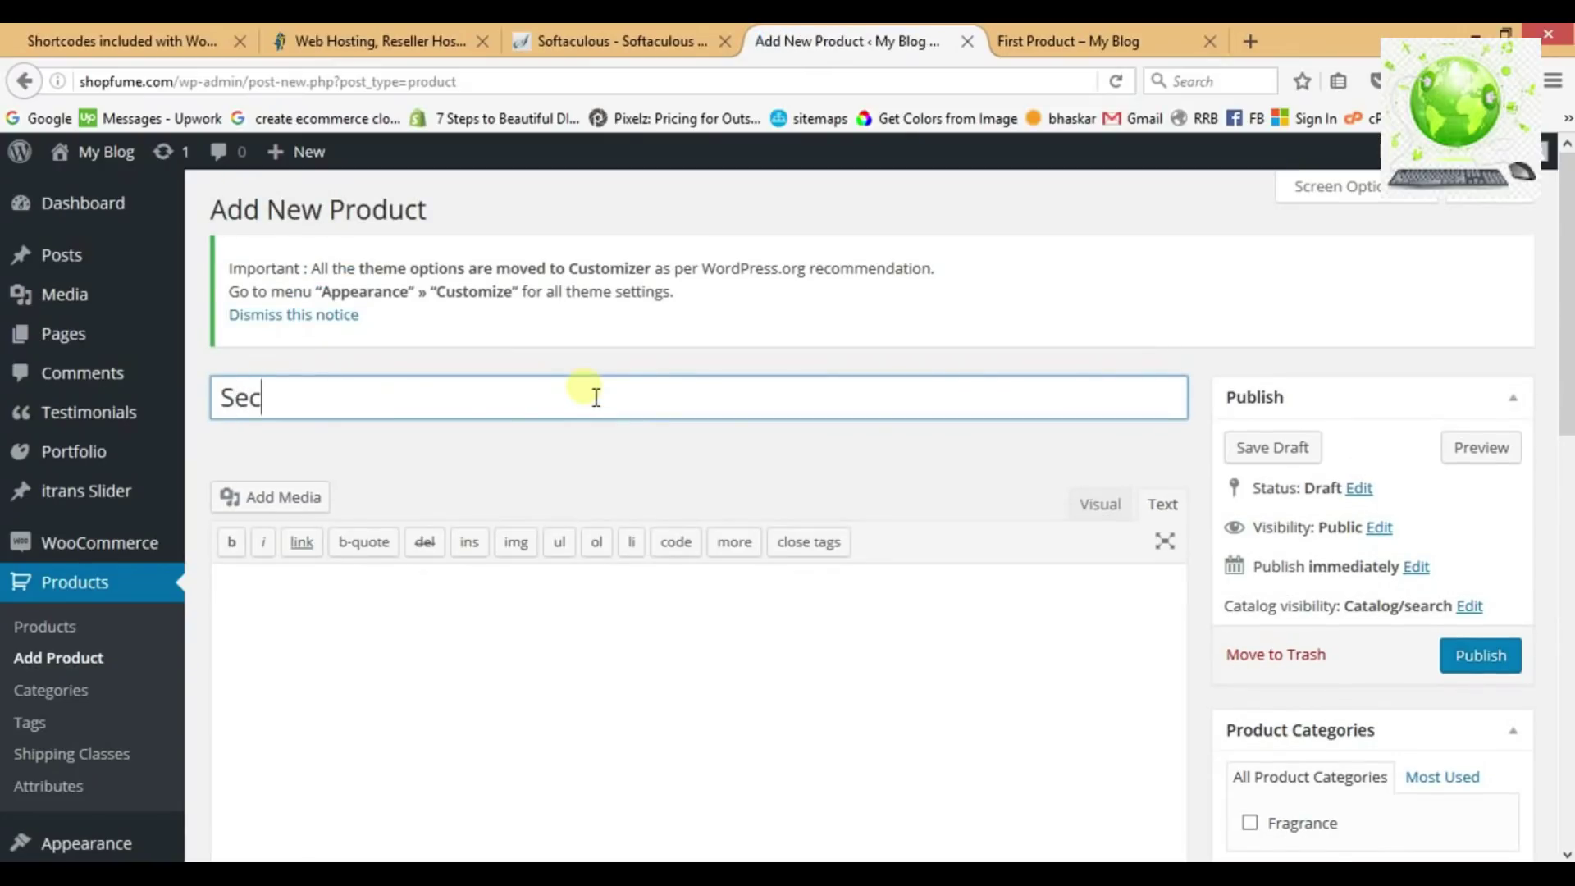
{"action": "type", "text": "ond product"}
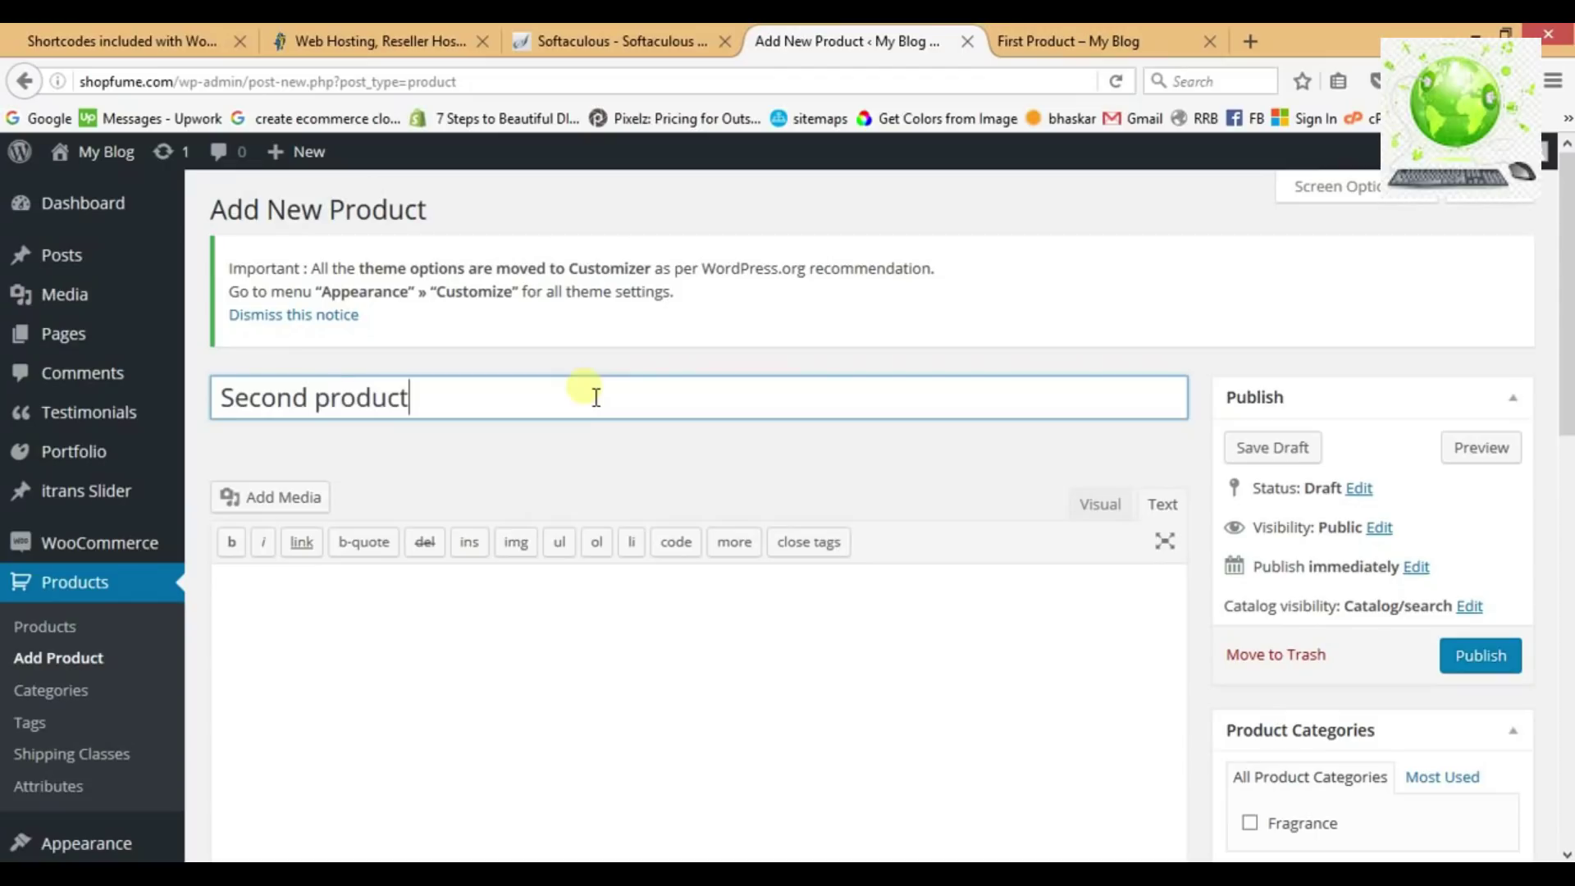
Write a four-line long description repeating 'Long description'.
{"action": "scroll", "coordinate": [910, 418], "scroll_direction": "down", "scroll_amount": 5}
{"action": "left_click", "coordinate": [651, 399]}
{"action": "type", "text": "Lond"}
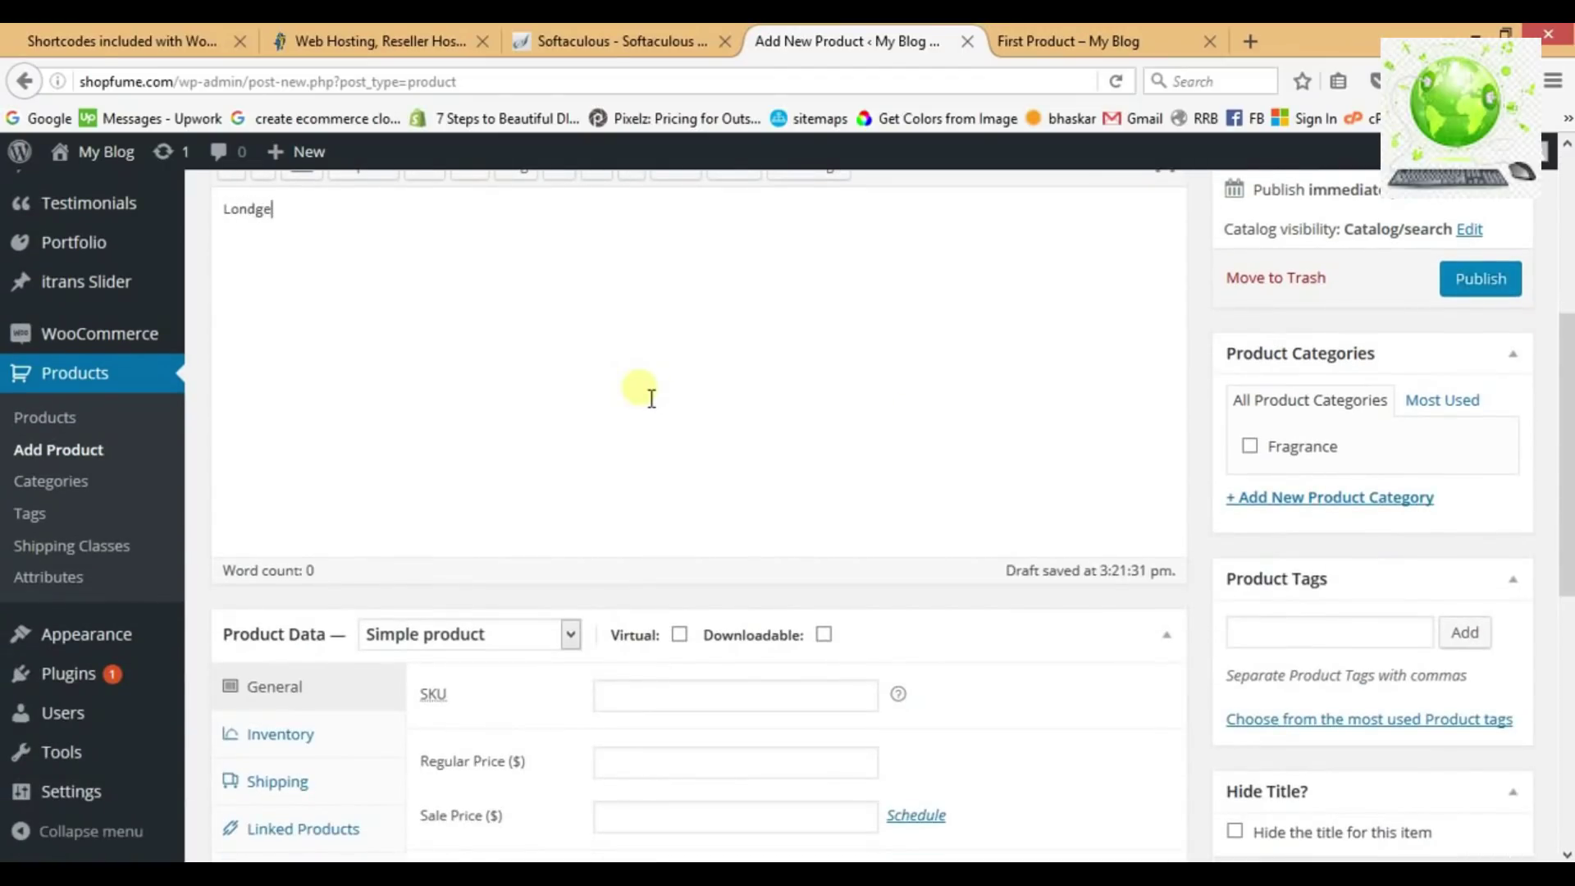
{"action": "type", "text": "ge"}
{"action": "key", "text": "BackSpace"}
{"action": "key", "text": "BackSpace"}
{"action": "scroll", "coordinate": [651, 399], "scroll_direction": "up", "scroll_amount": 3}
{"action": "type", "text": "d"}
{"action": "type", "text": "espc"}
{"action": "key", "text": "BackSpace"}
{"action": "key", "text": "BackSpace"}
{"action": "type", "text": "ci"}
{"action": "type", "text": "ipti"}
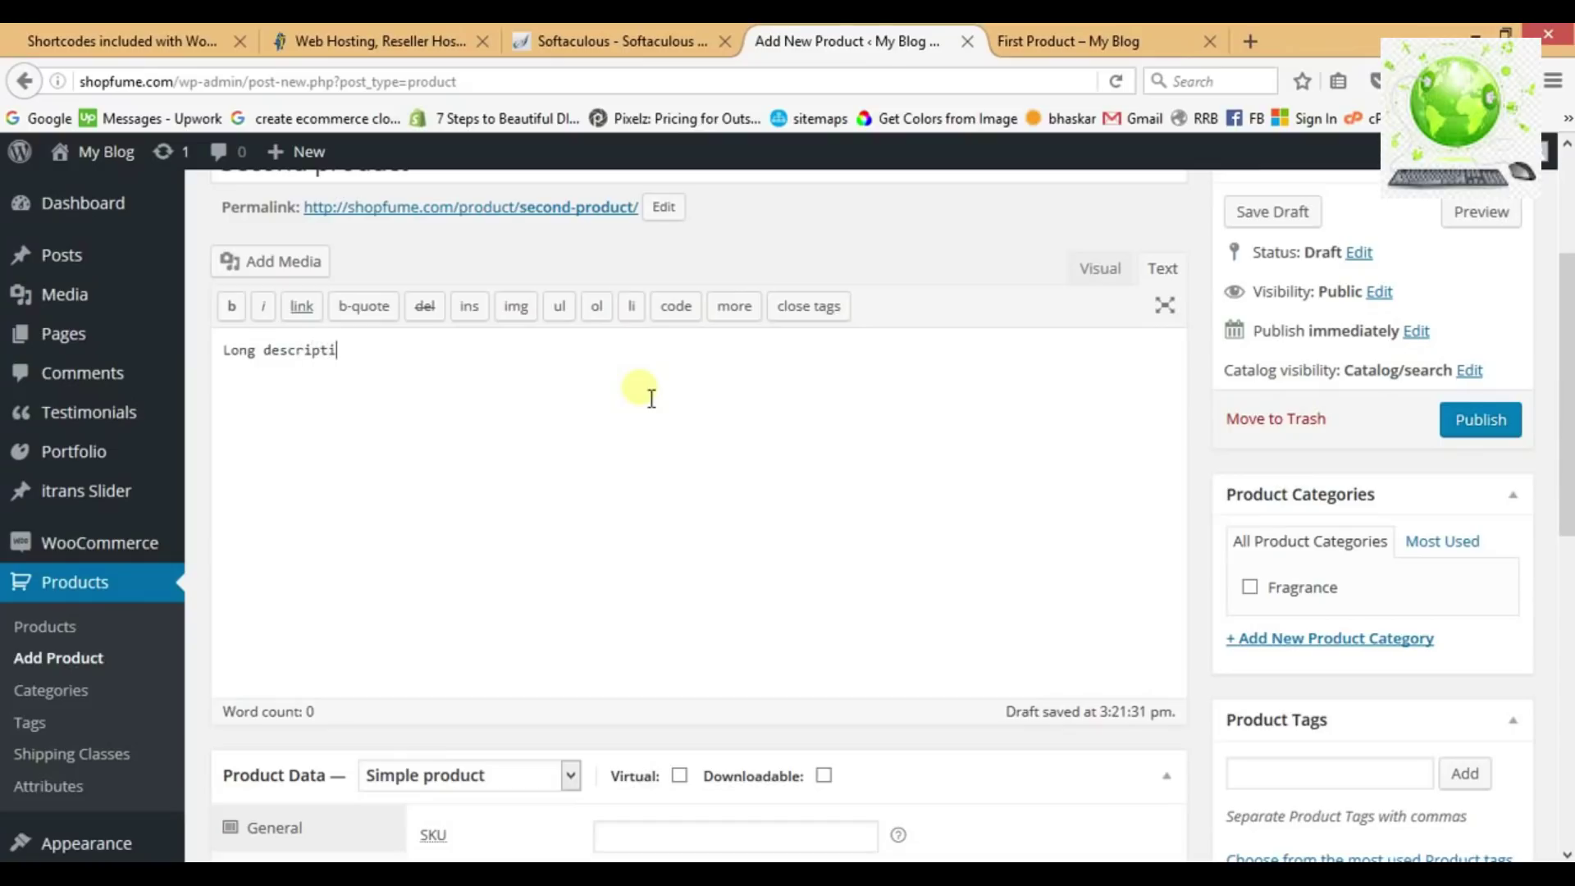
{"action": "key", "text": "ctrl+a"}
{"action": "key", "text": "ctrl+c"}
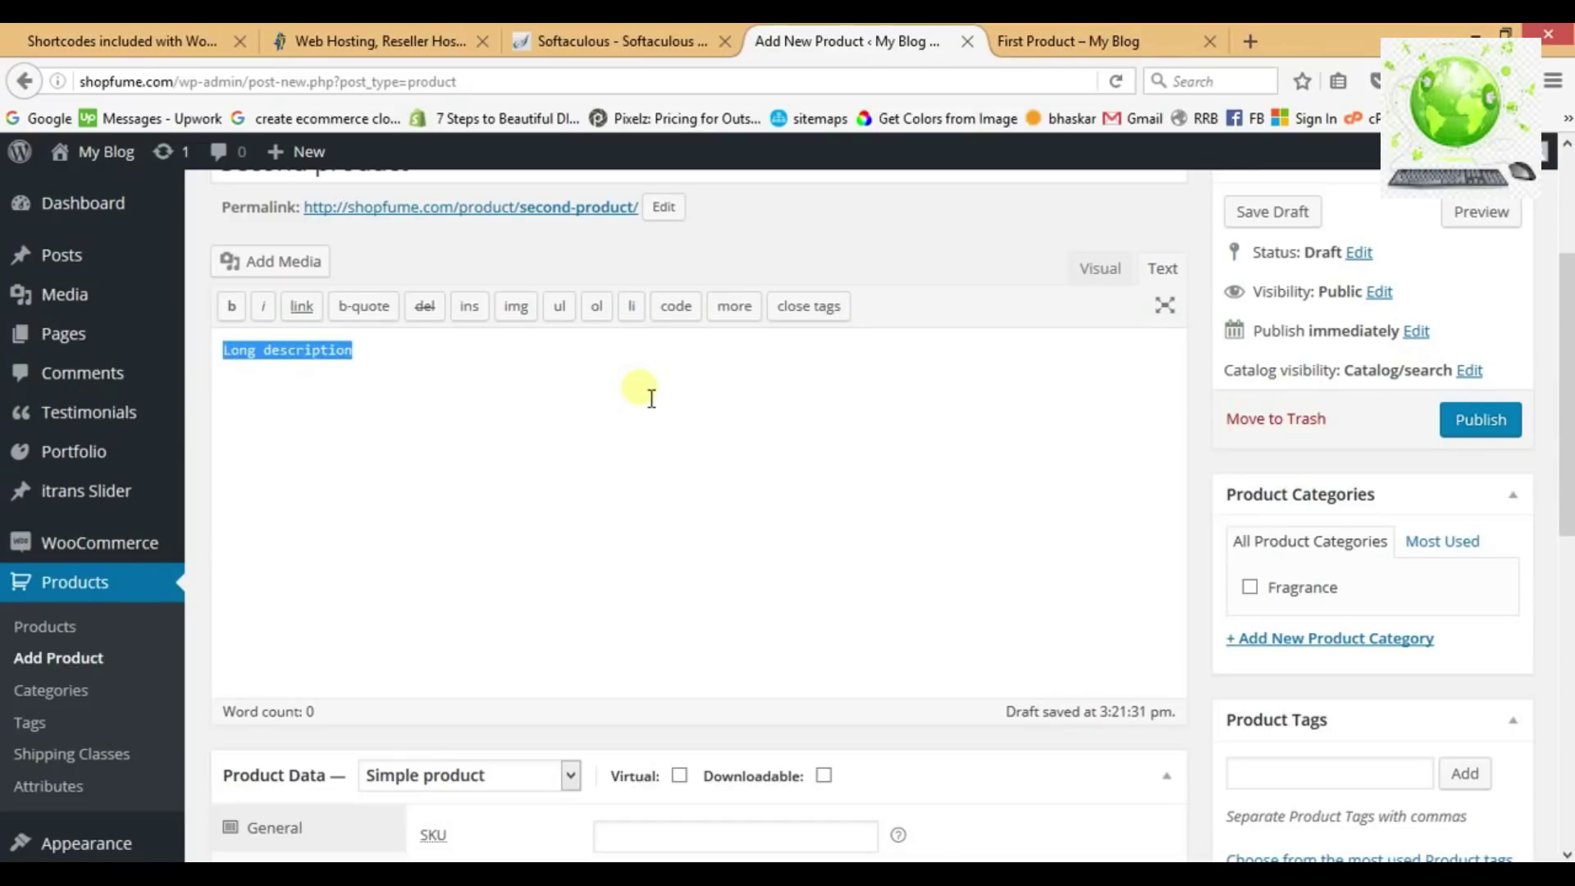
{"action": "key", "text": "Right"}
{"action": "key", "text": "Return"}
{"action": "key", "text": "ctrl+v"}
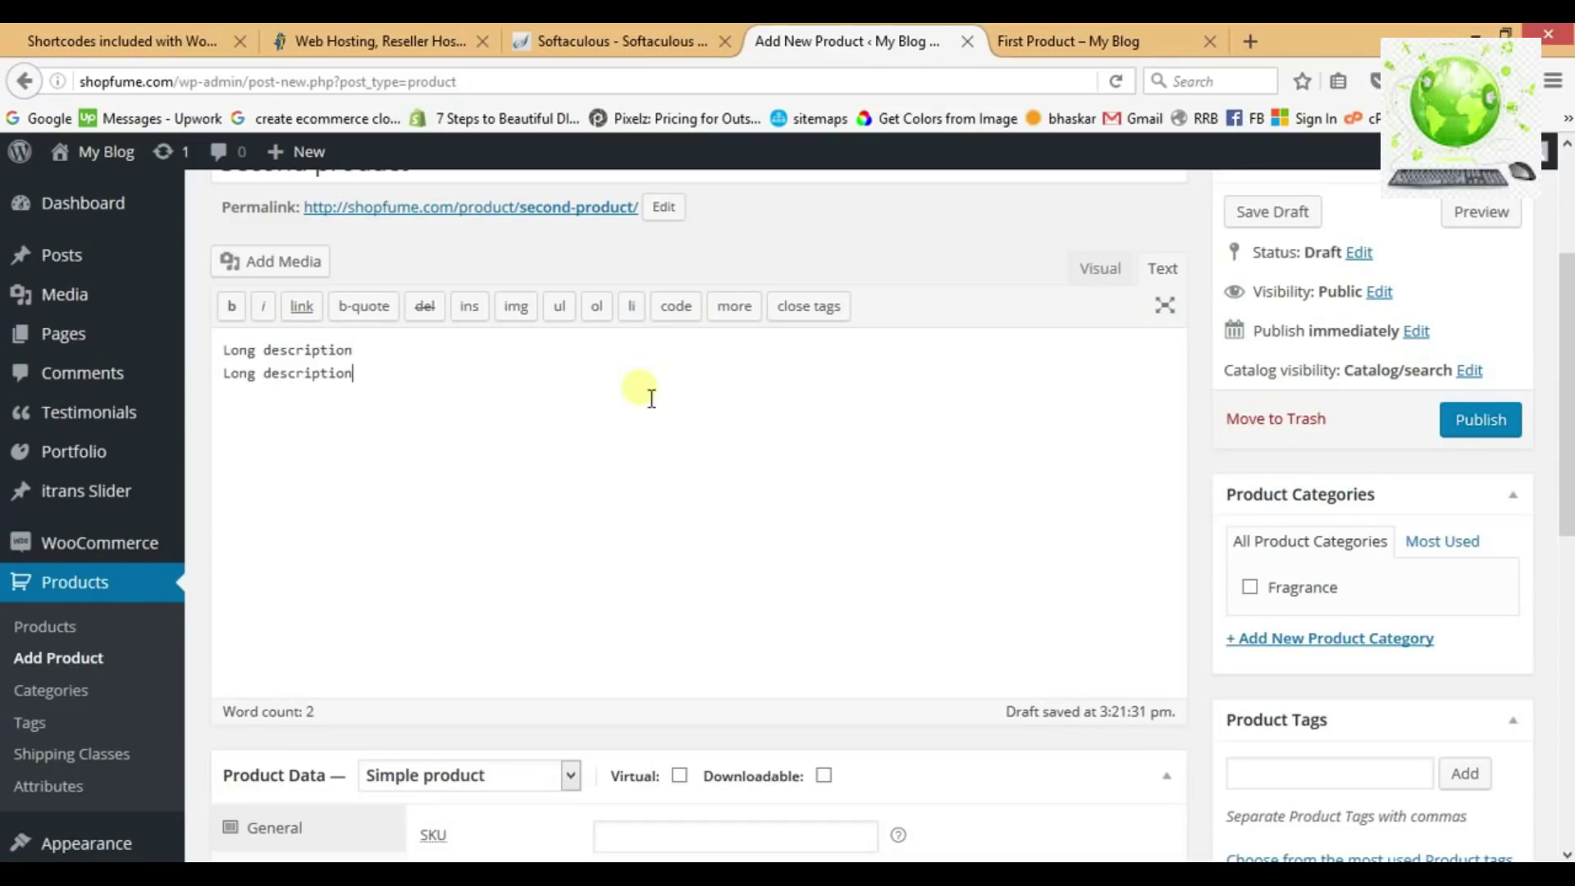
{"action": "key", "text": "ctrl+v"}
{"action": "key", "text": "ctrl+v"}
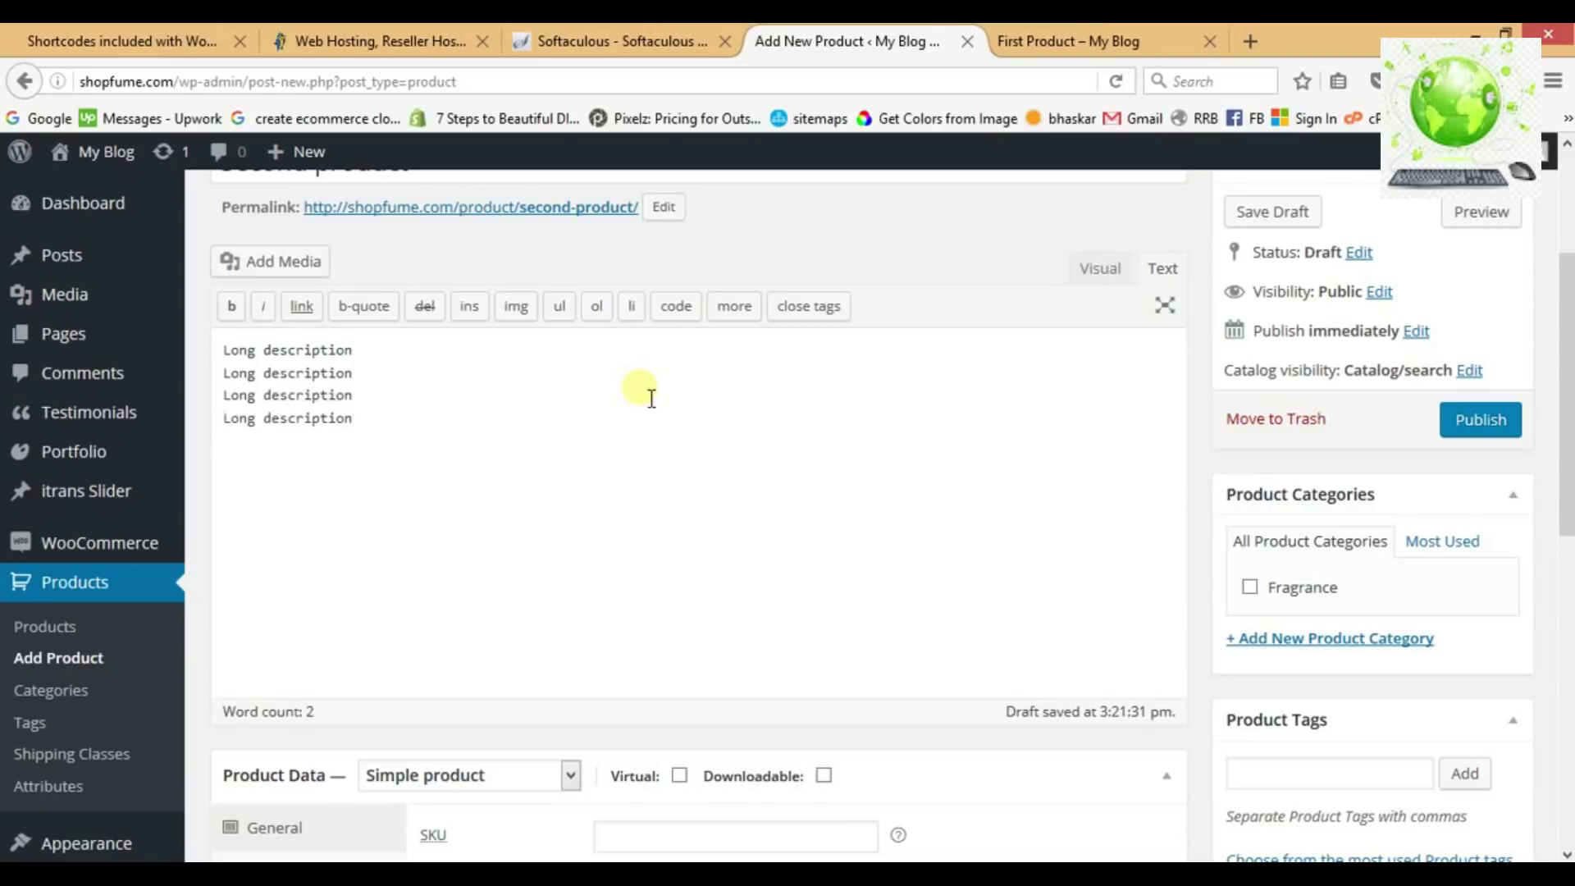
Enter SKU sku002, regular price 40 and the short description 'short description'.
{"action": "scroll", "coordinate": [648, 394], "scroll_direction": "down", "scroll_amount": 6}
{"action": "left_click", "coordinate": [640, 309]}
{"action": "type", "text": "sku"}
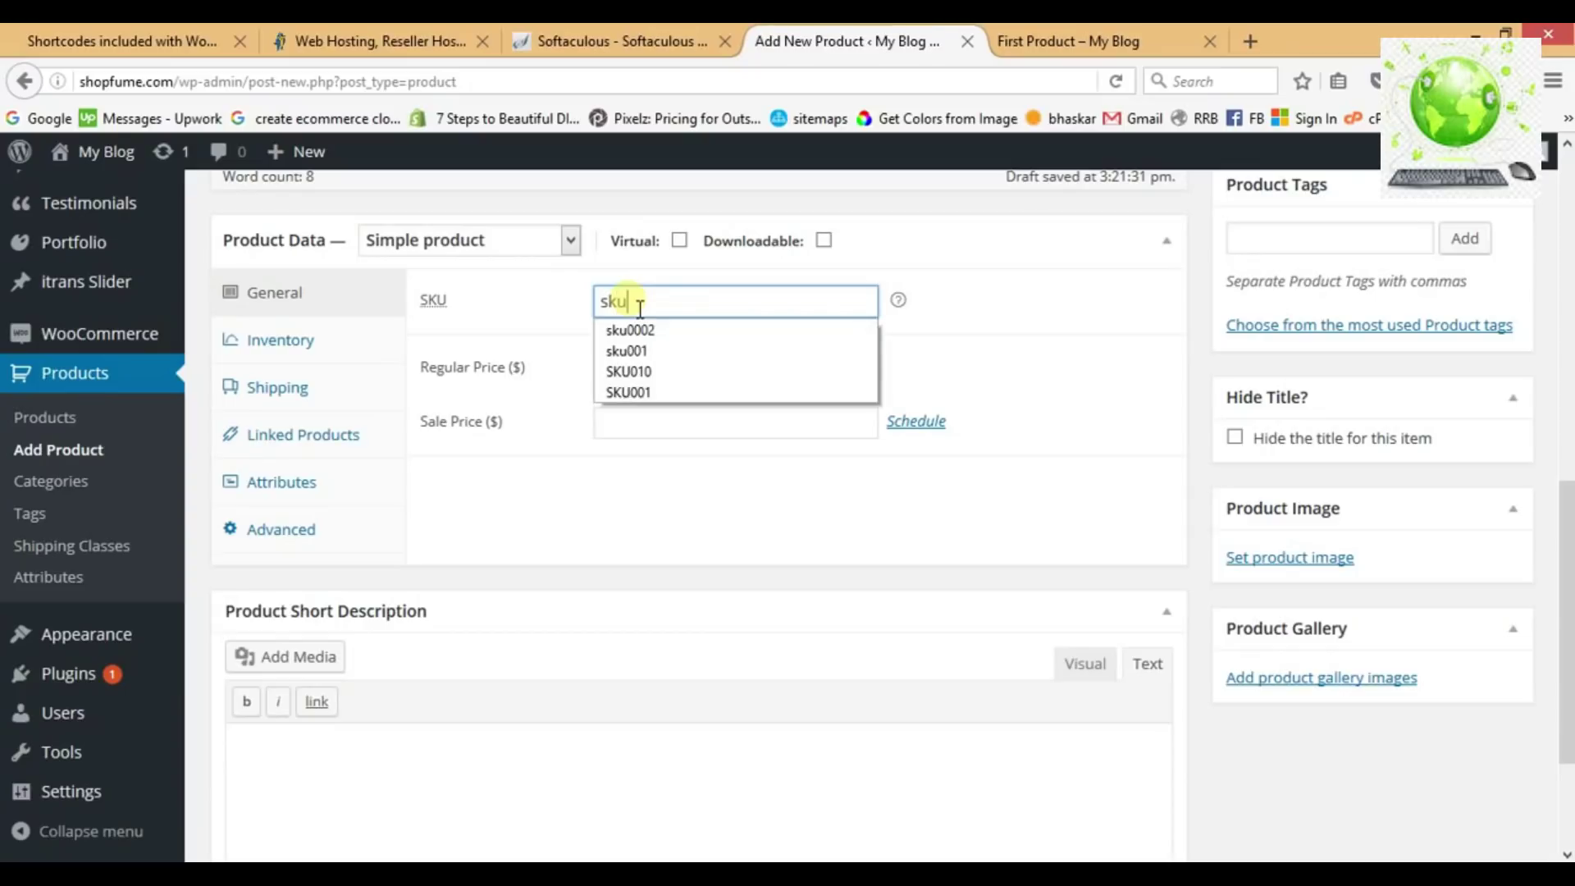
{"action": "type", "text": "002"}
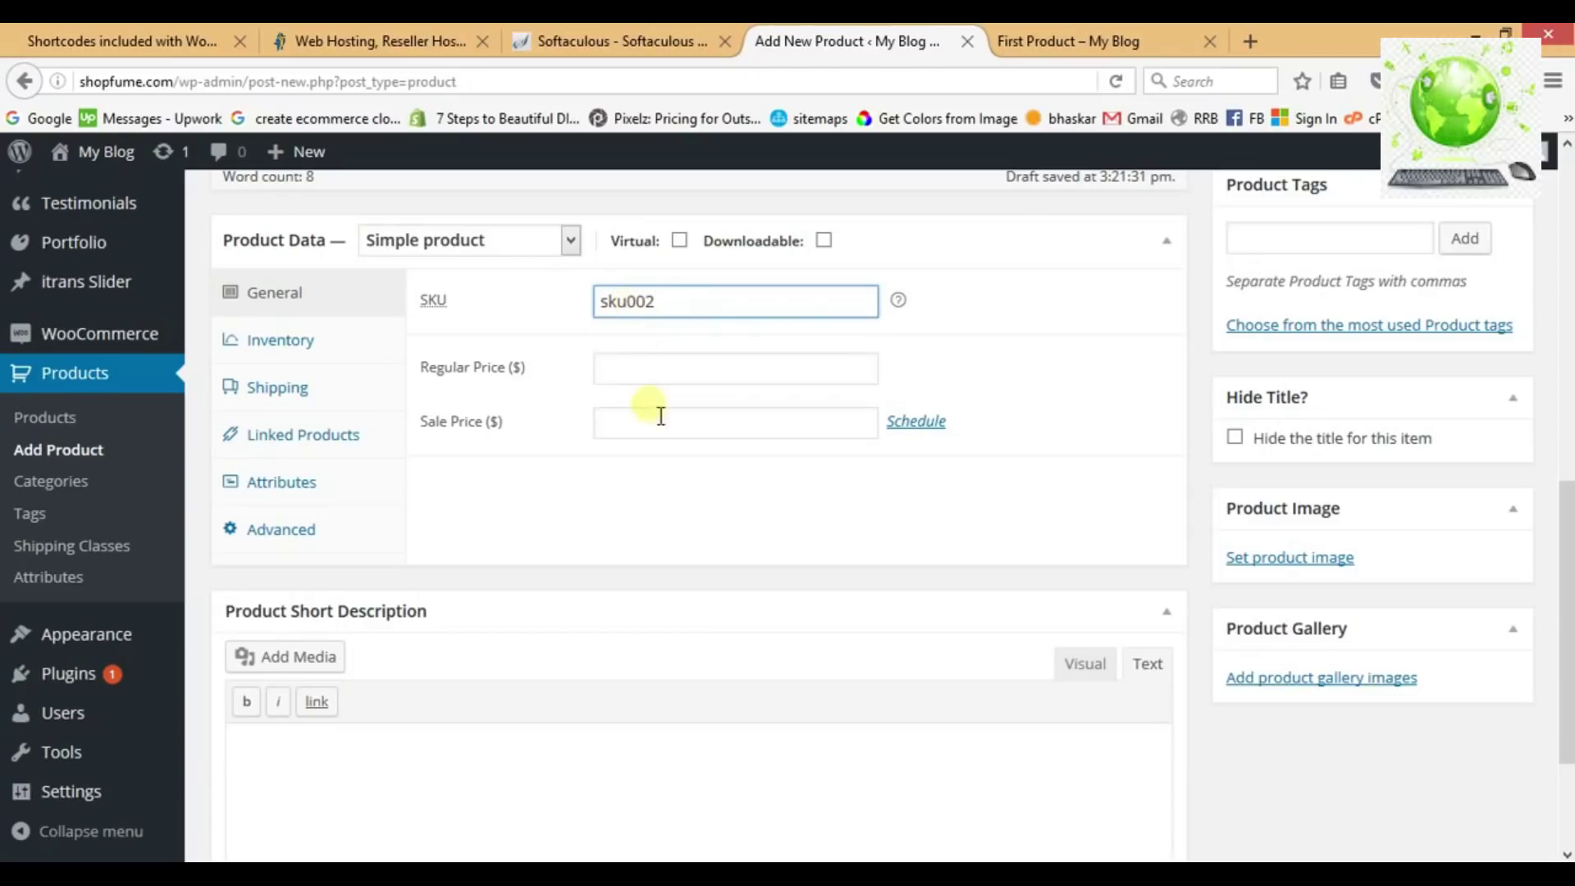
{"action": "left_click", "coordinate": [661, 377]}
{"action": "type", "text": "40"}
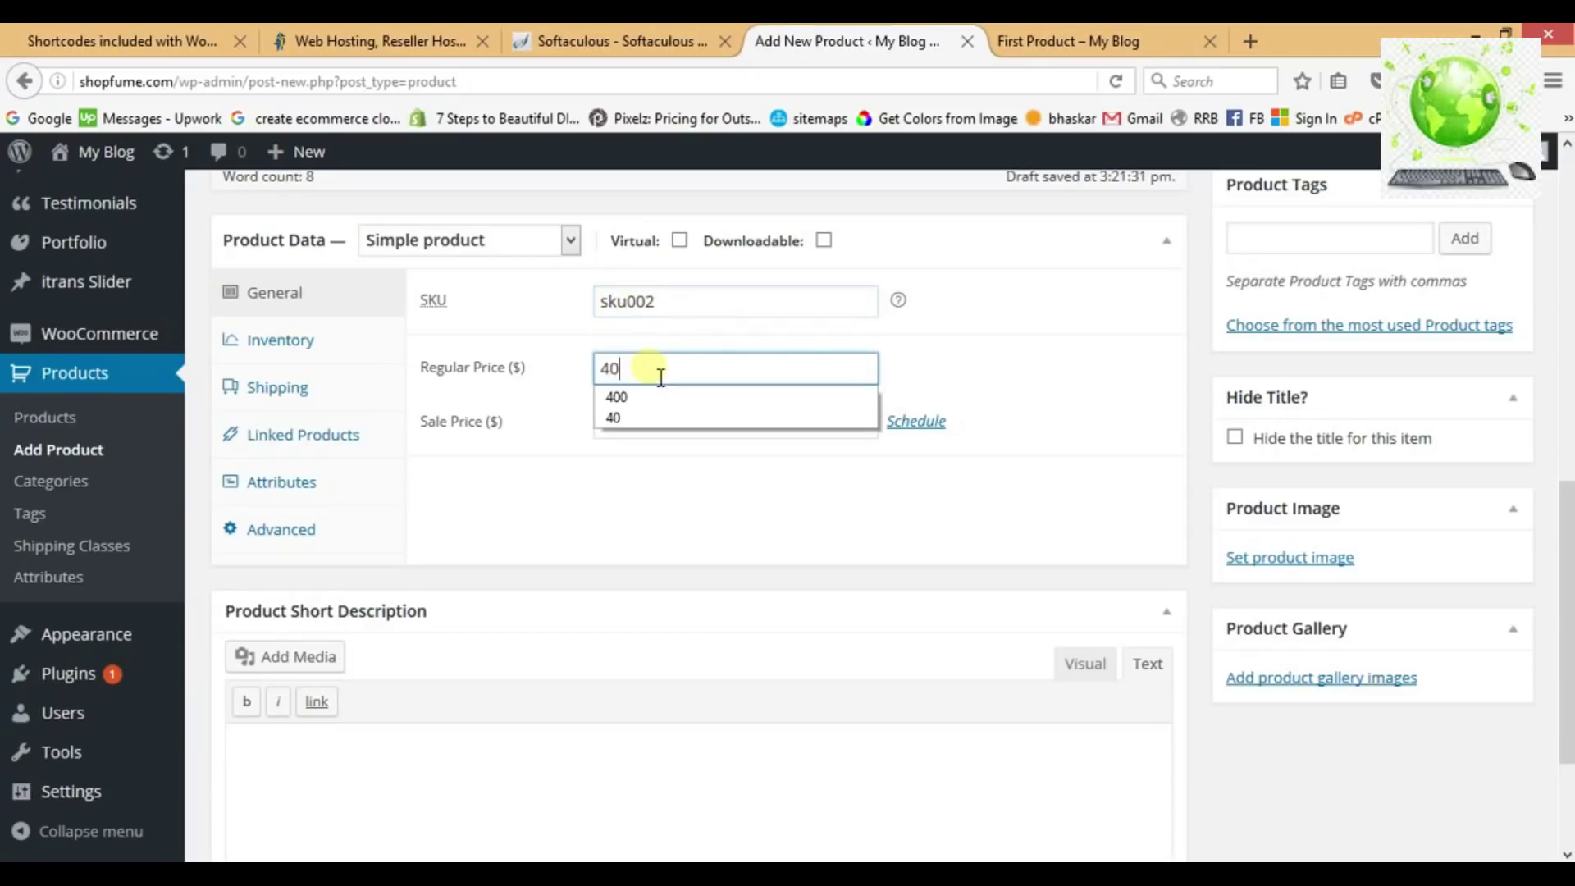
{"action": "scroll", "coordinate": [651, 468], "scroll_direction": "down", "scroll_amount": 4}
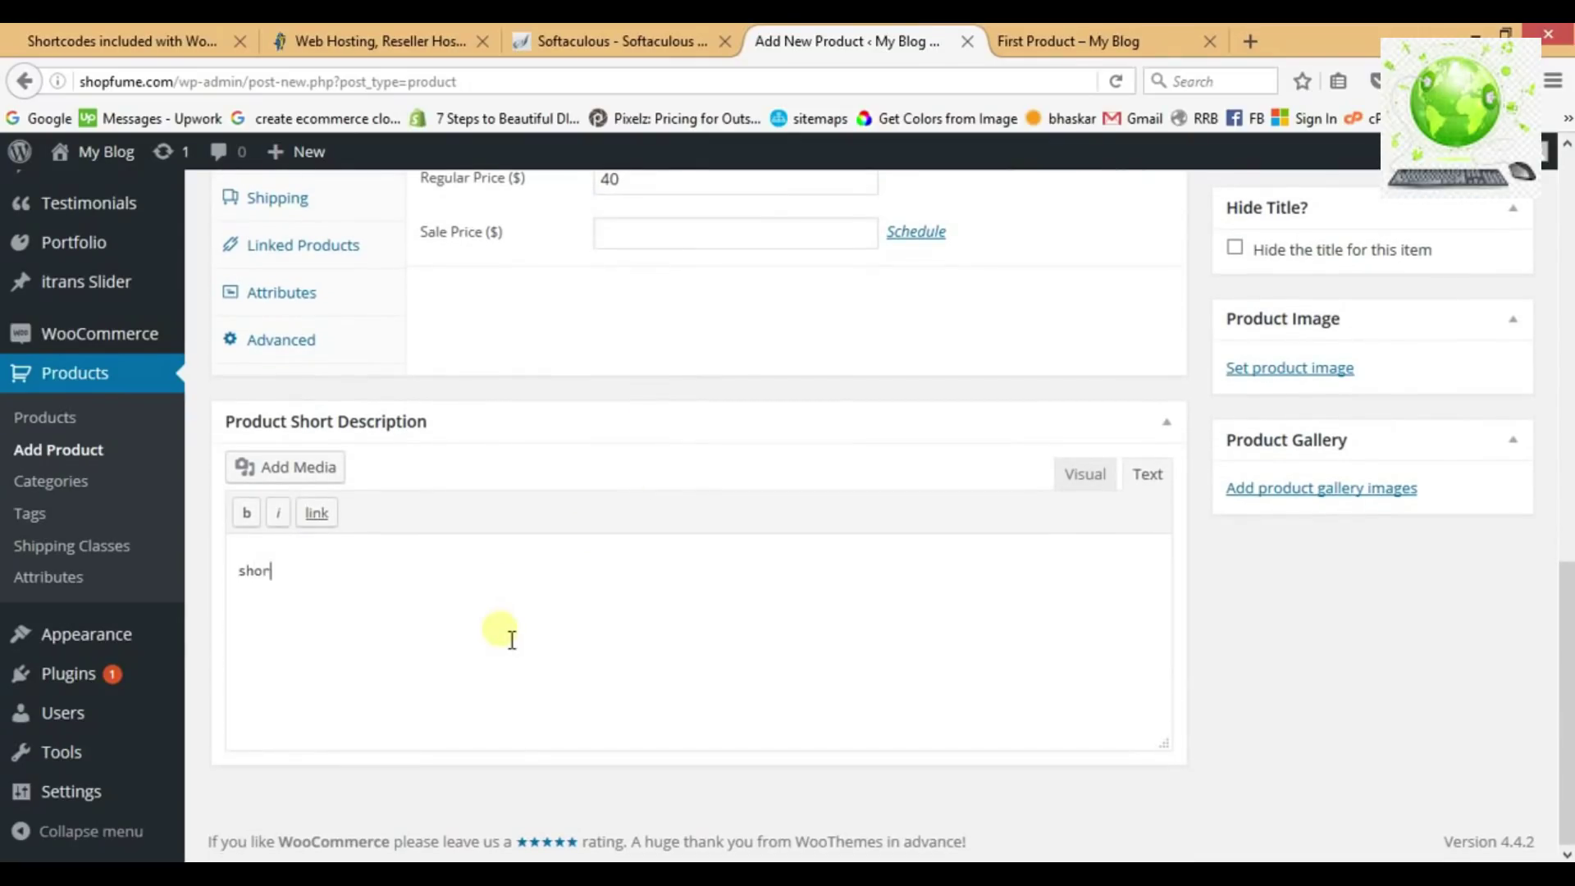
{"action": "type", "text": "tion"}
Upload CHANEL.jpg and set it as the product image.
{"action": "left_click", "coordinate": [1277, 373]}
{"action": "left_click", "coordinate": [121, 246]}
{"action": "left_click", "coordinate": [783, 545]}
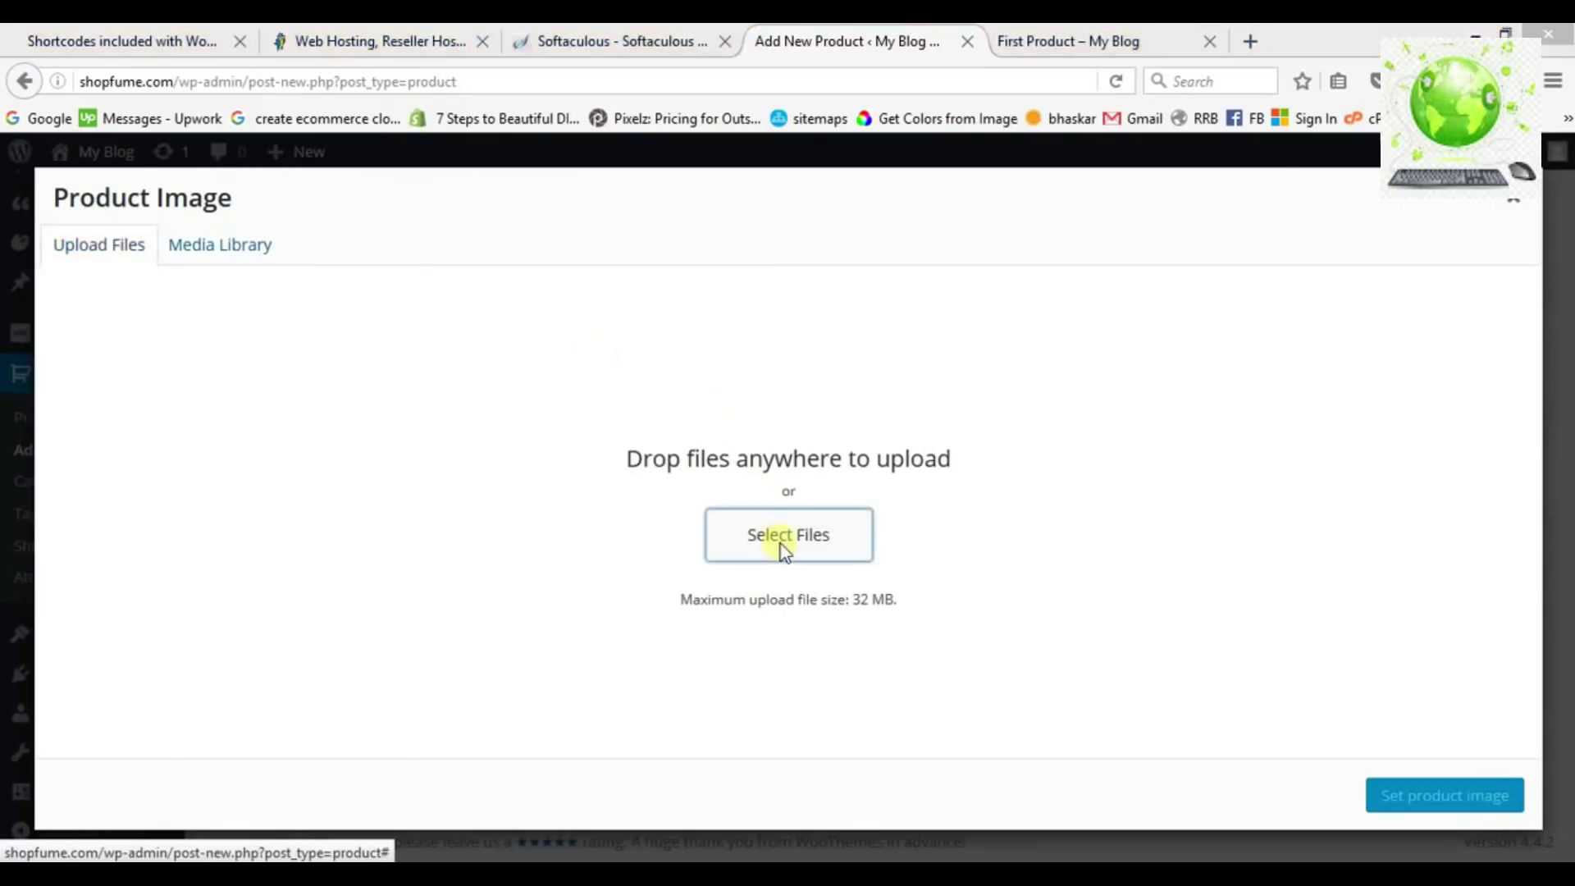
{"action": "double_click", "coordinate": [514, 195]}
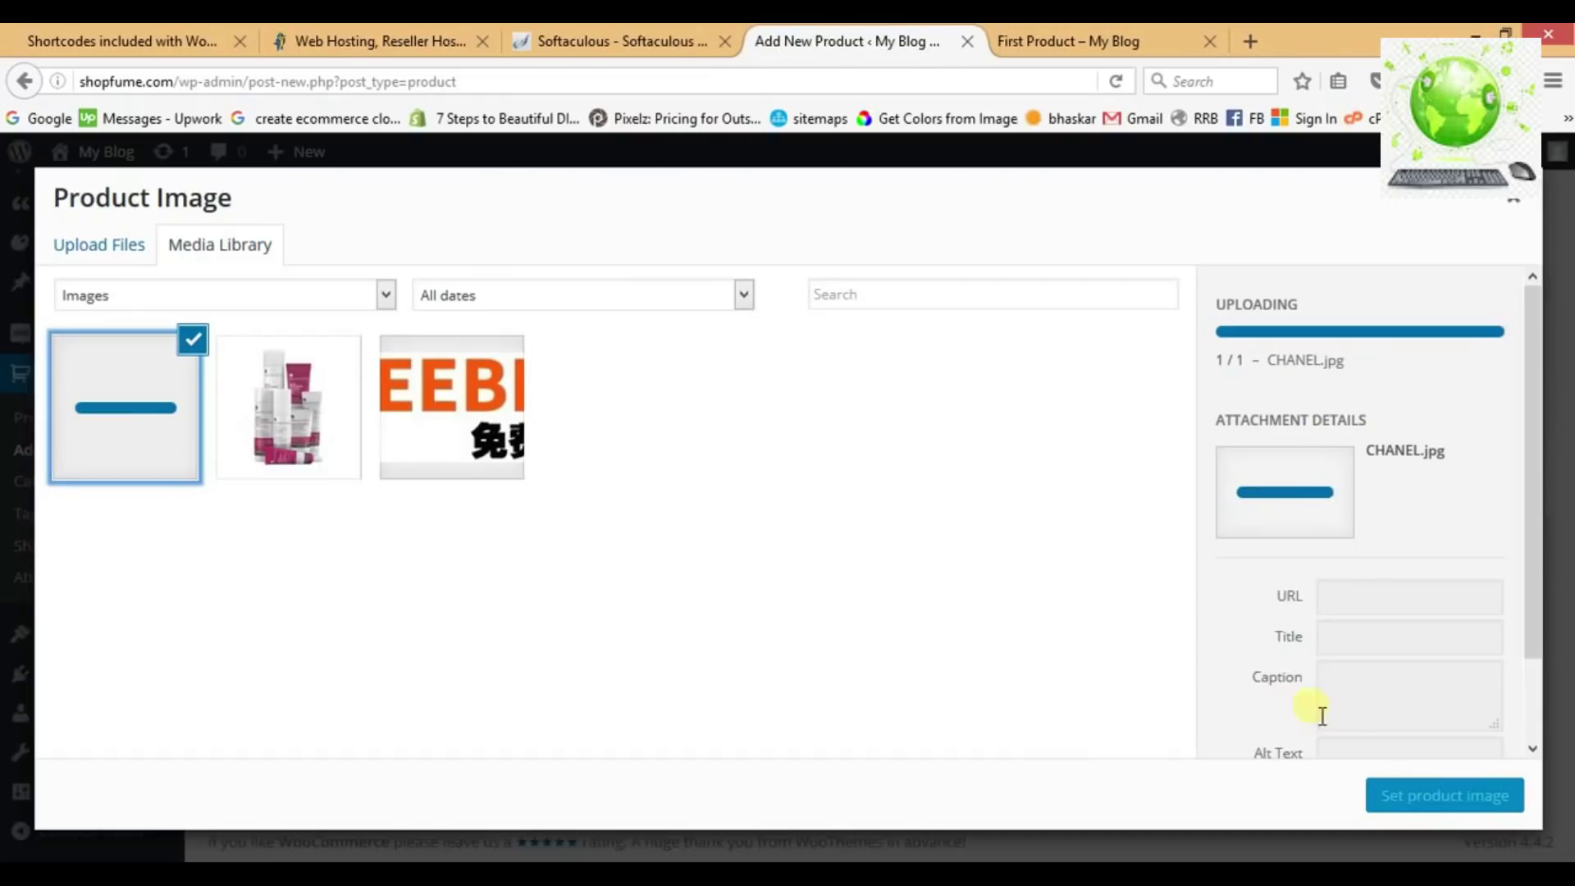
{"action": "left_click", "coordinate": [1446, 809]}
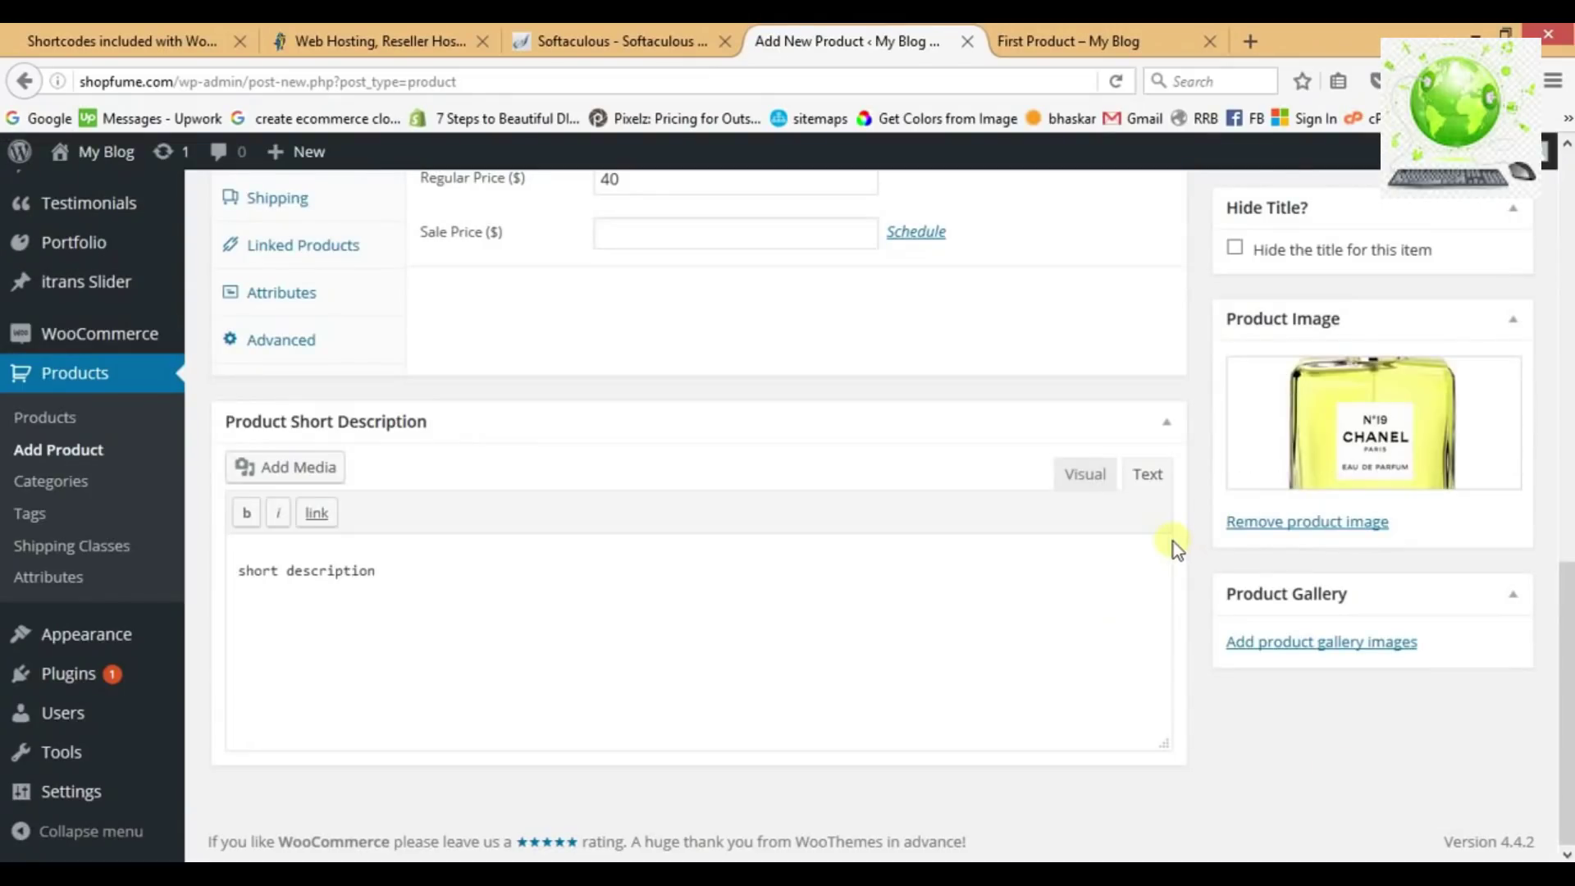
File Second product under the Fragrance category and publish it.
{"action": "scroll", "coordinate": [1173, 541], "scroll_direction": "up", "scroll_amount": 8}
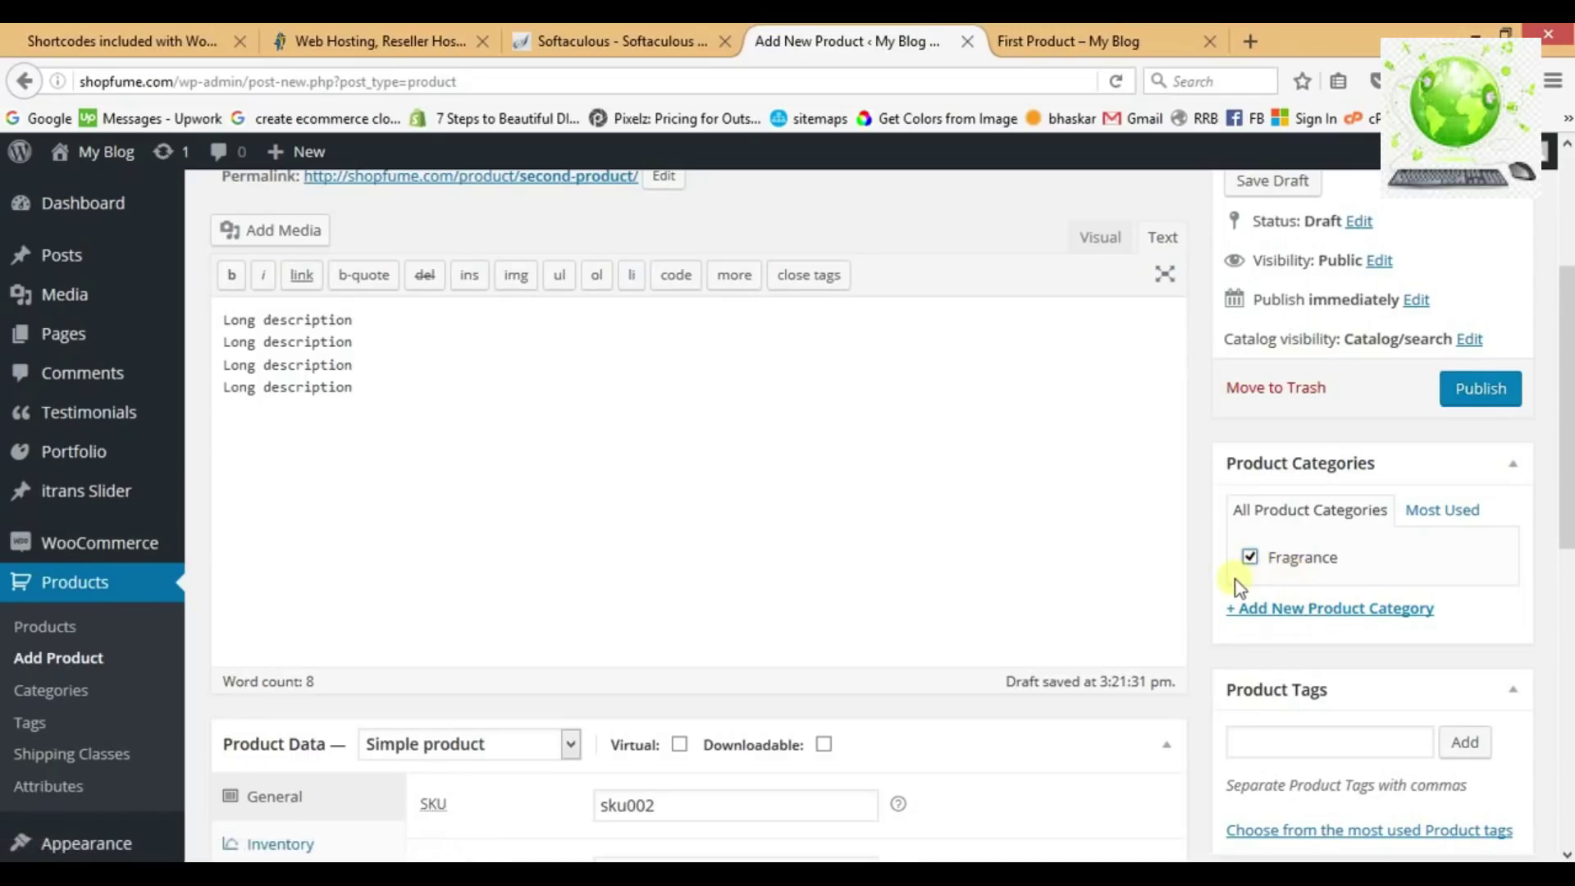
{"action": "scroll", "coordinate": [1235, 581], "scroll_direction": "down", "scroll_amount": 7}
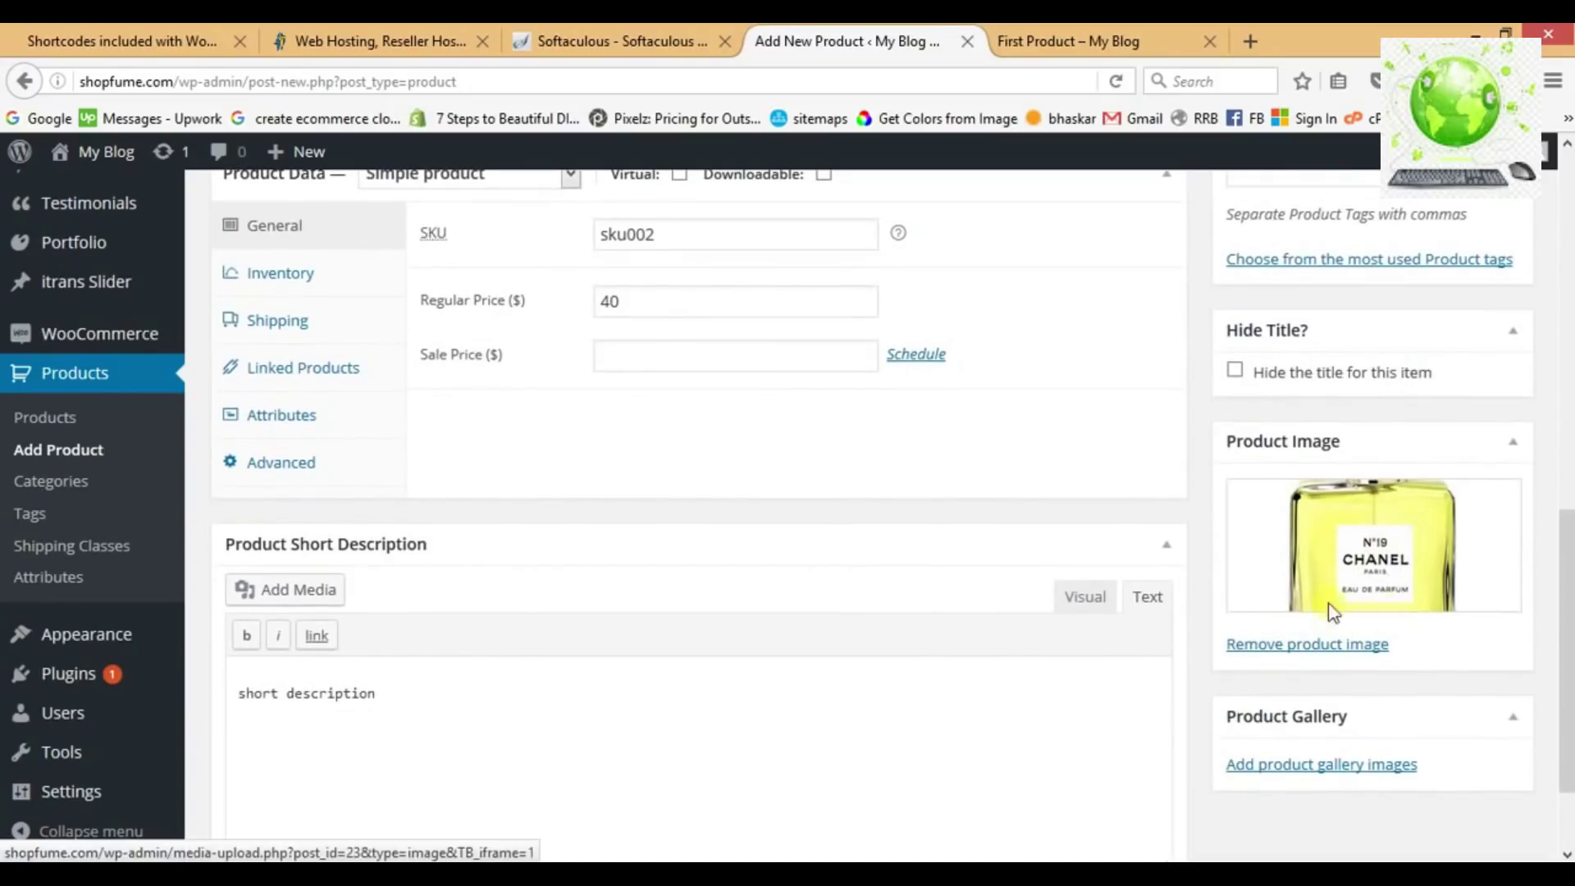
{"action": "scroll", "coordinate": [1193, 547], "scroll_direction": "up", "scroll_amount": 8}
{"action": "scroll", "coordinate": [1193, 546], "scroll_direction": "up", "scroll_amount": 1}
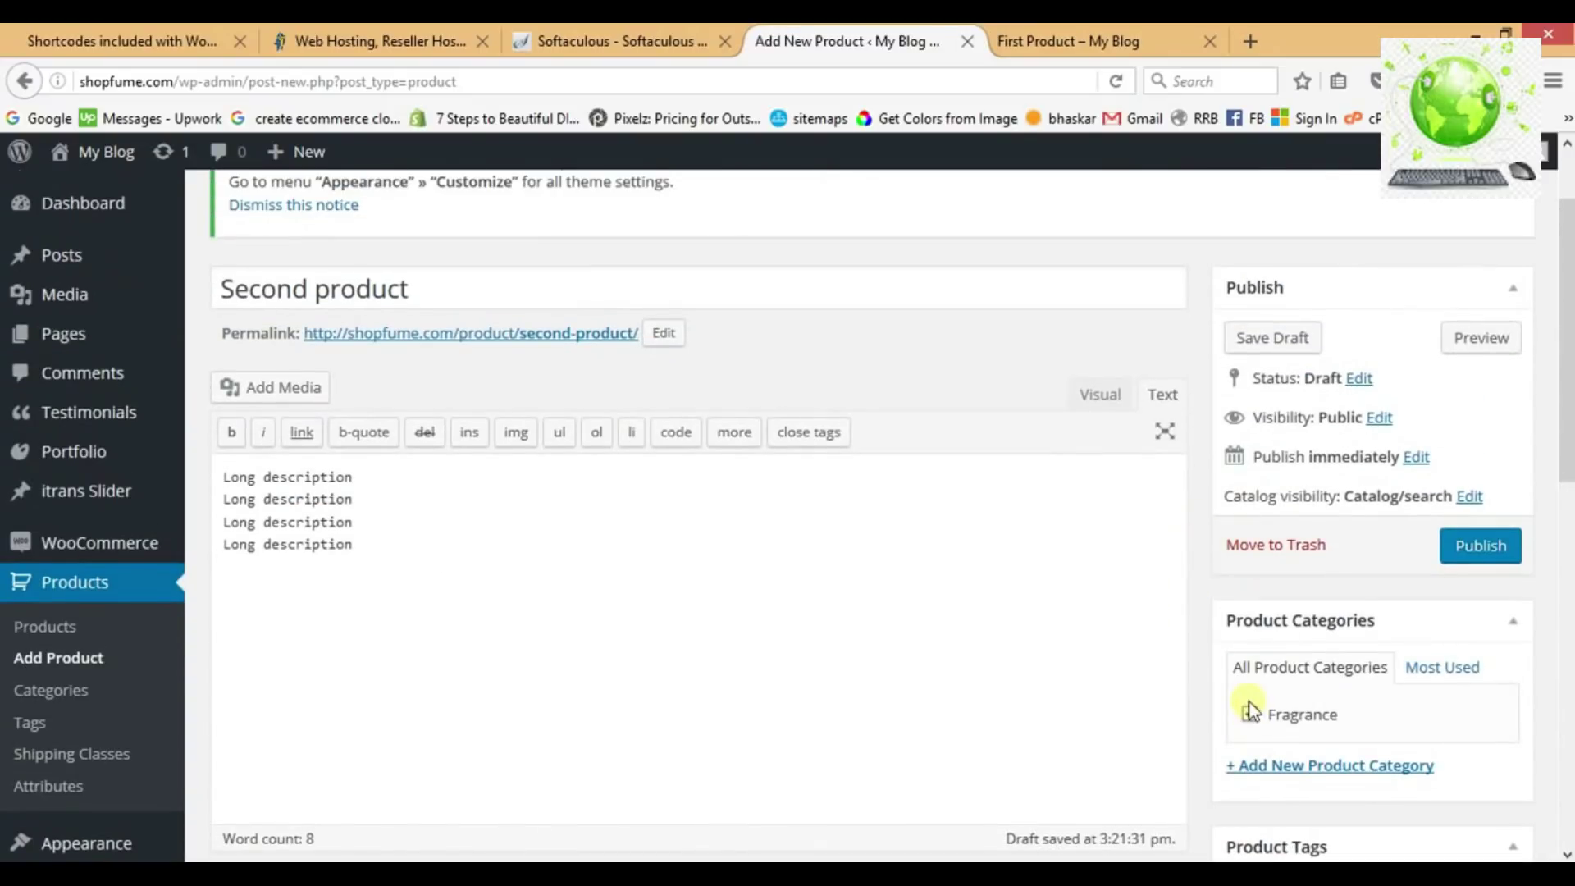
{"action": "left_click", "coordinate": [1477, 557]}
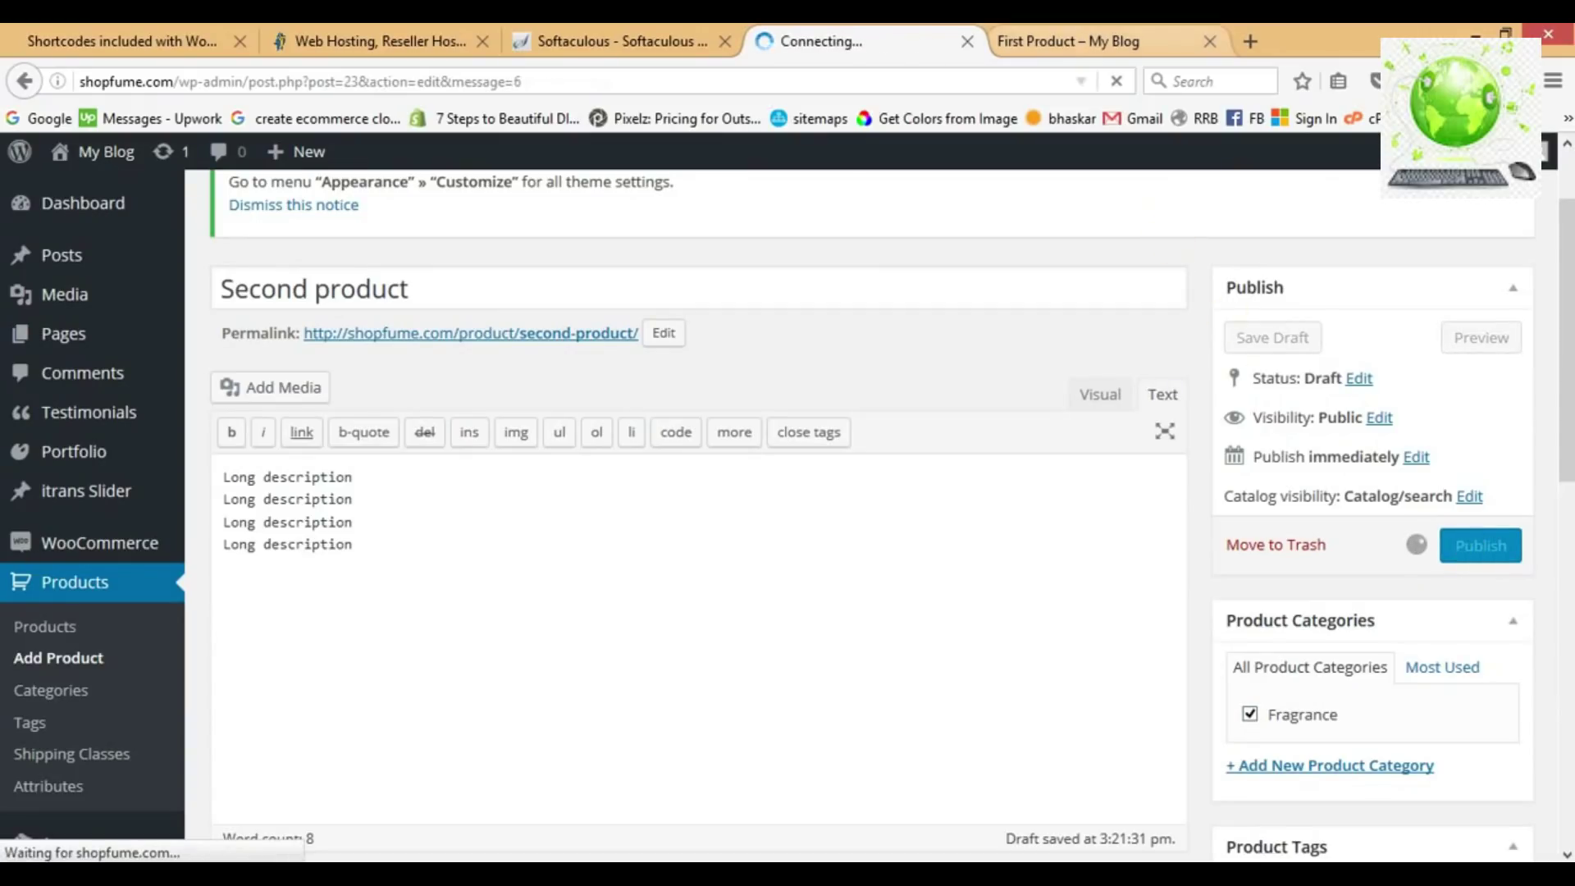
Open the shop home page and find Second product at $40.00 beside First Product at $70.00.
{"action": "left_click", "coordinate": [1066, 41]}
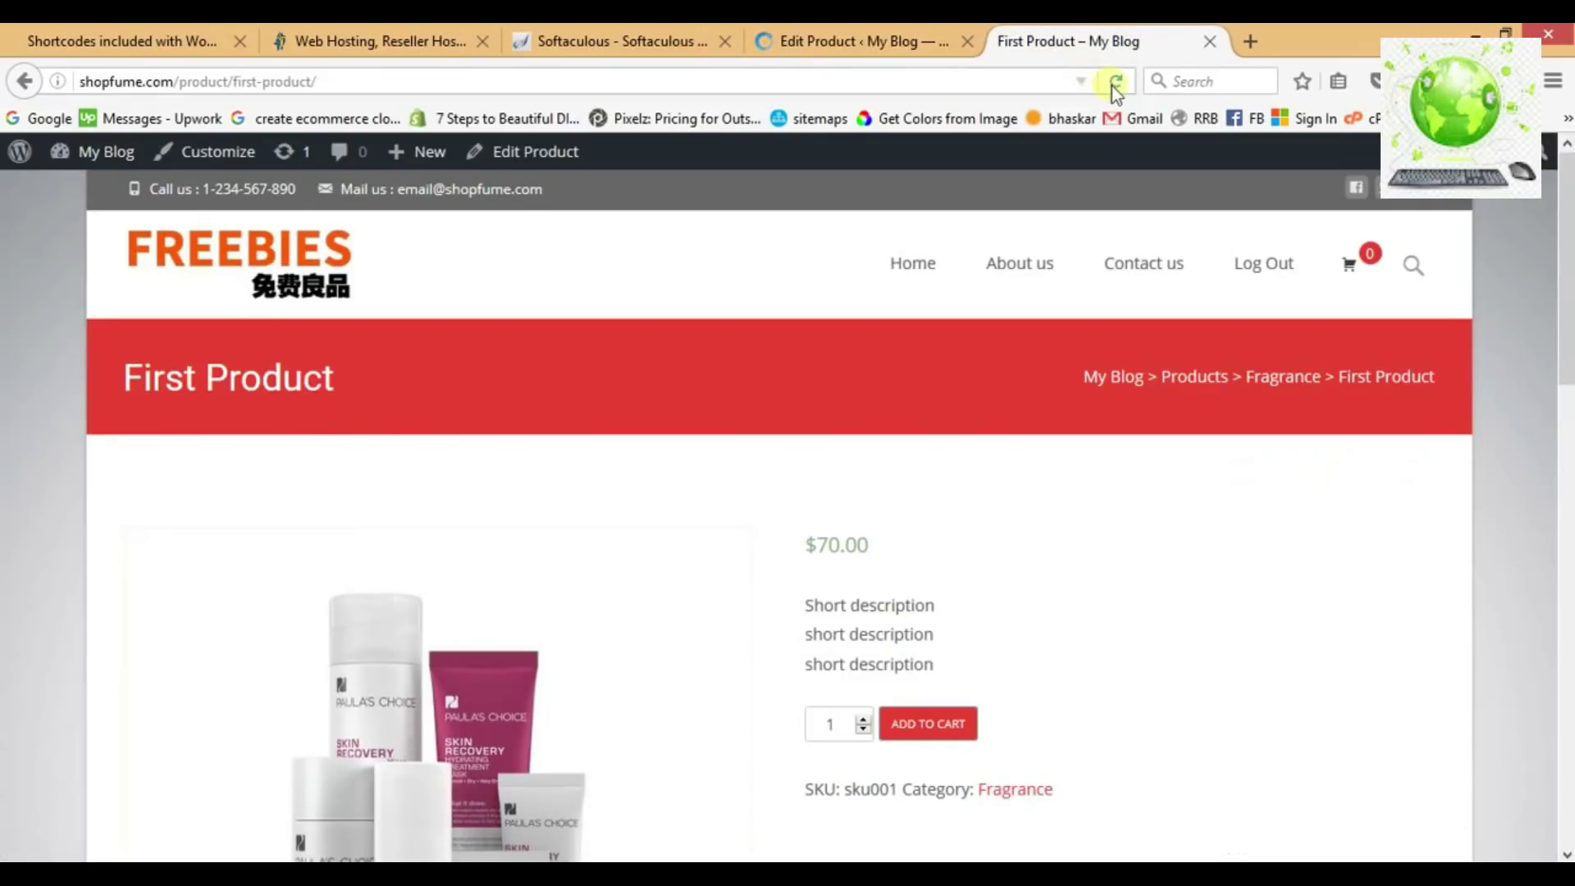
{"action": "left_click", "coordinate": [271, 252]}
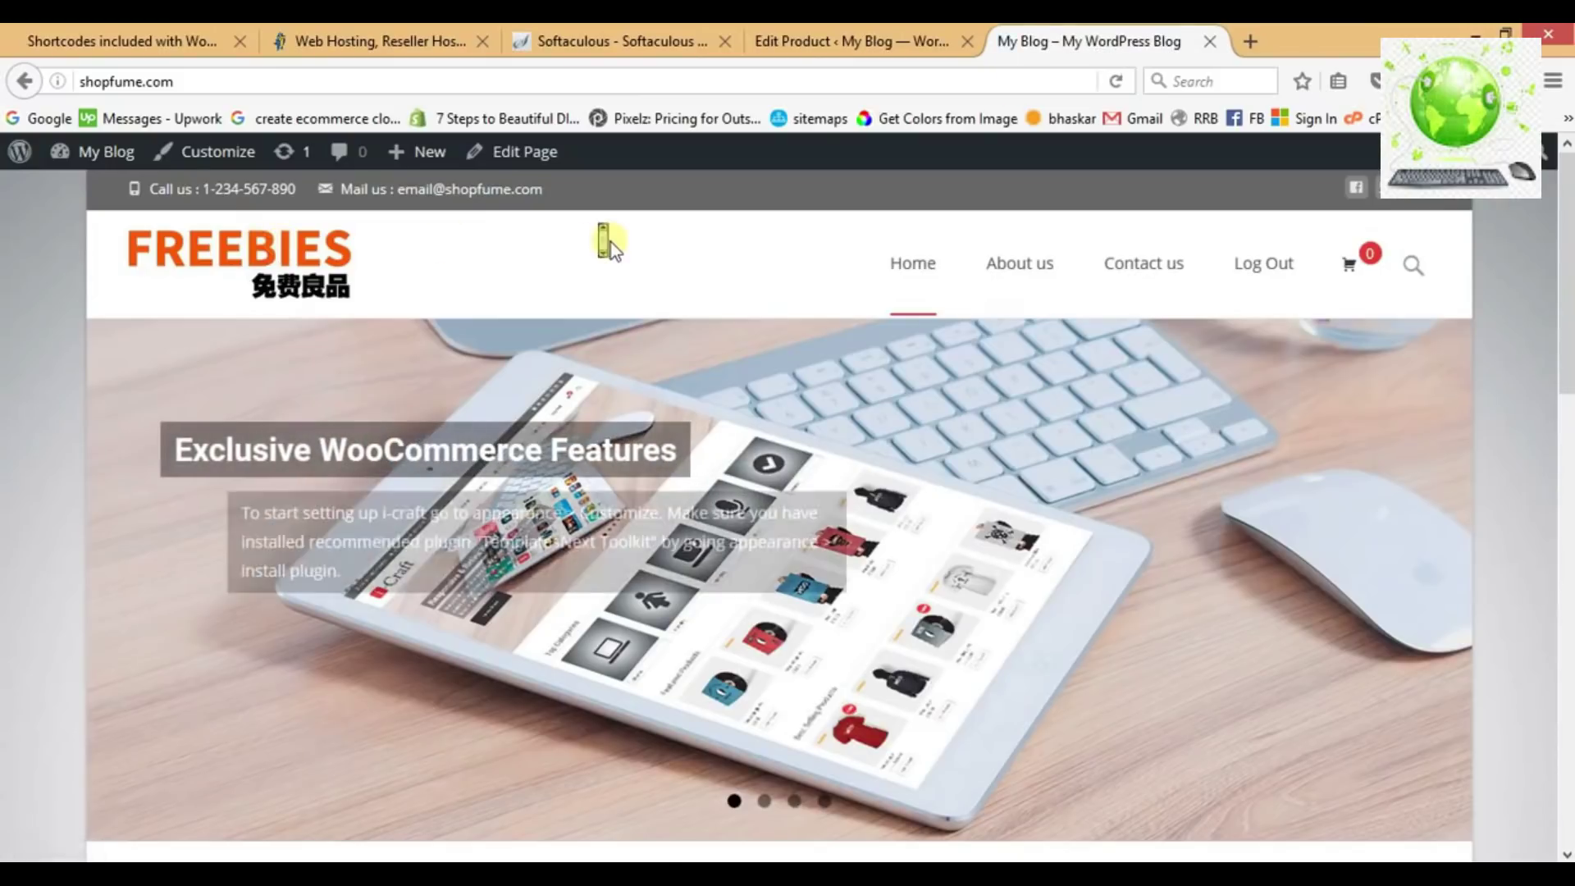
{"action": "scroll", "coordinate": [607, 242], "scroll_direction": "down", "scroll_amount": 5}
{"action": "scroll", "coordinate": [605, 246], "scroll_direction": "down", "scroll_amount": 1}
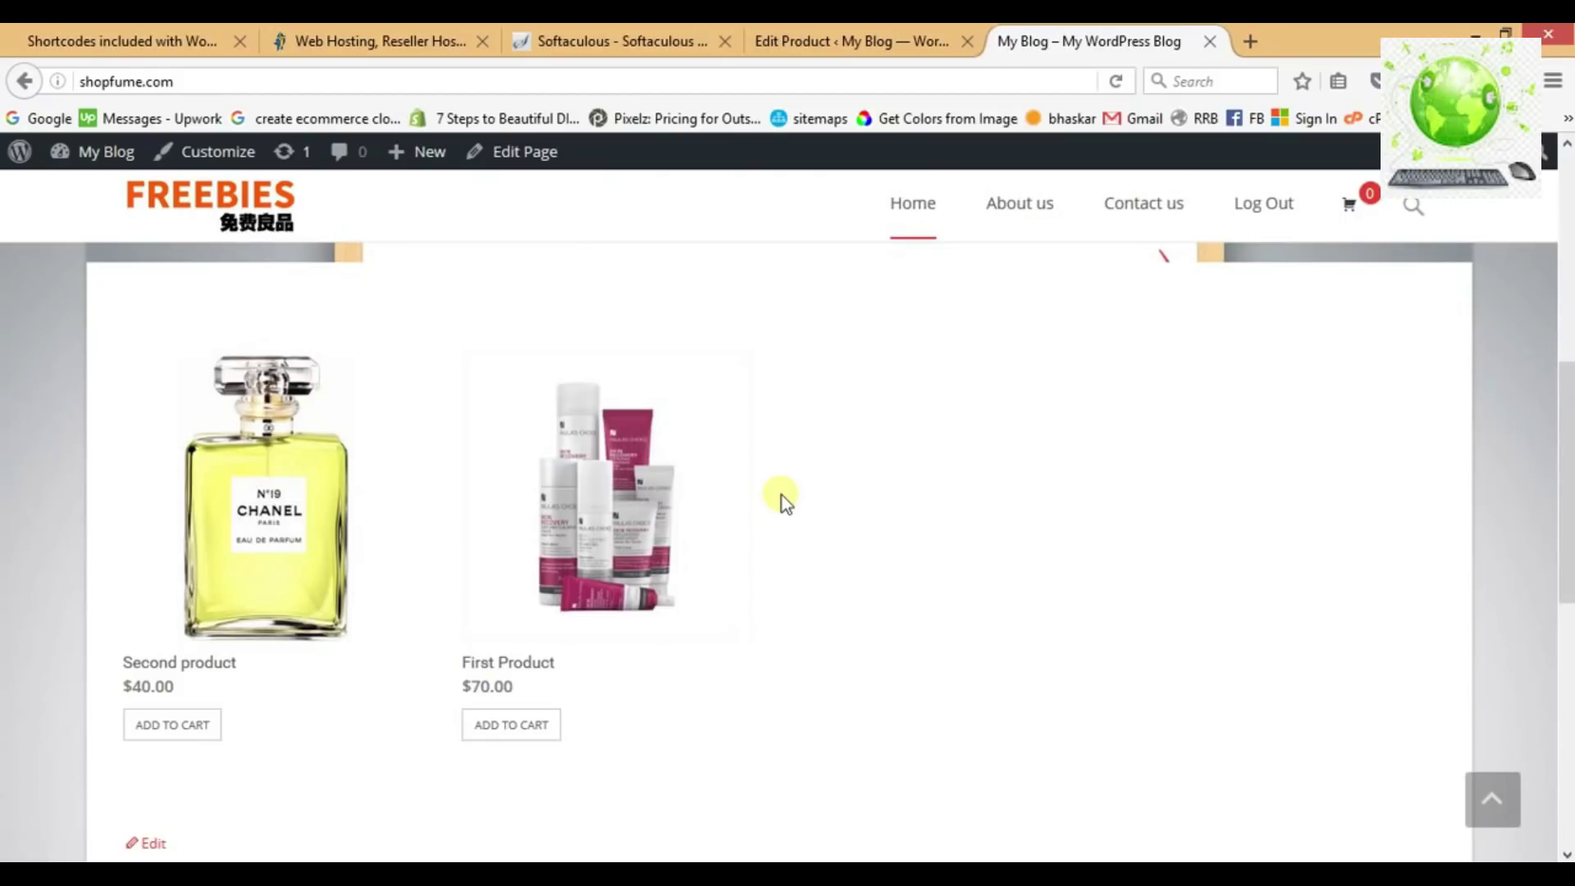
{"action": "scroll", "coordinate": [781, 496], "scroll_direction": "up", "scroll_amount": 3}
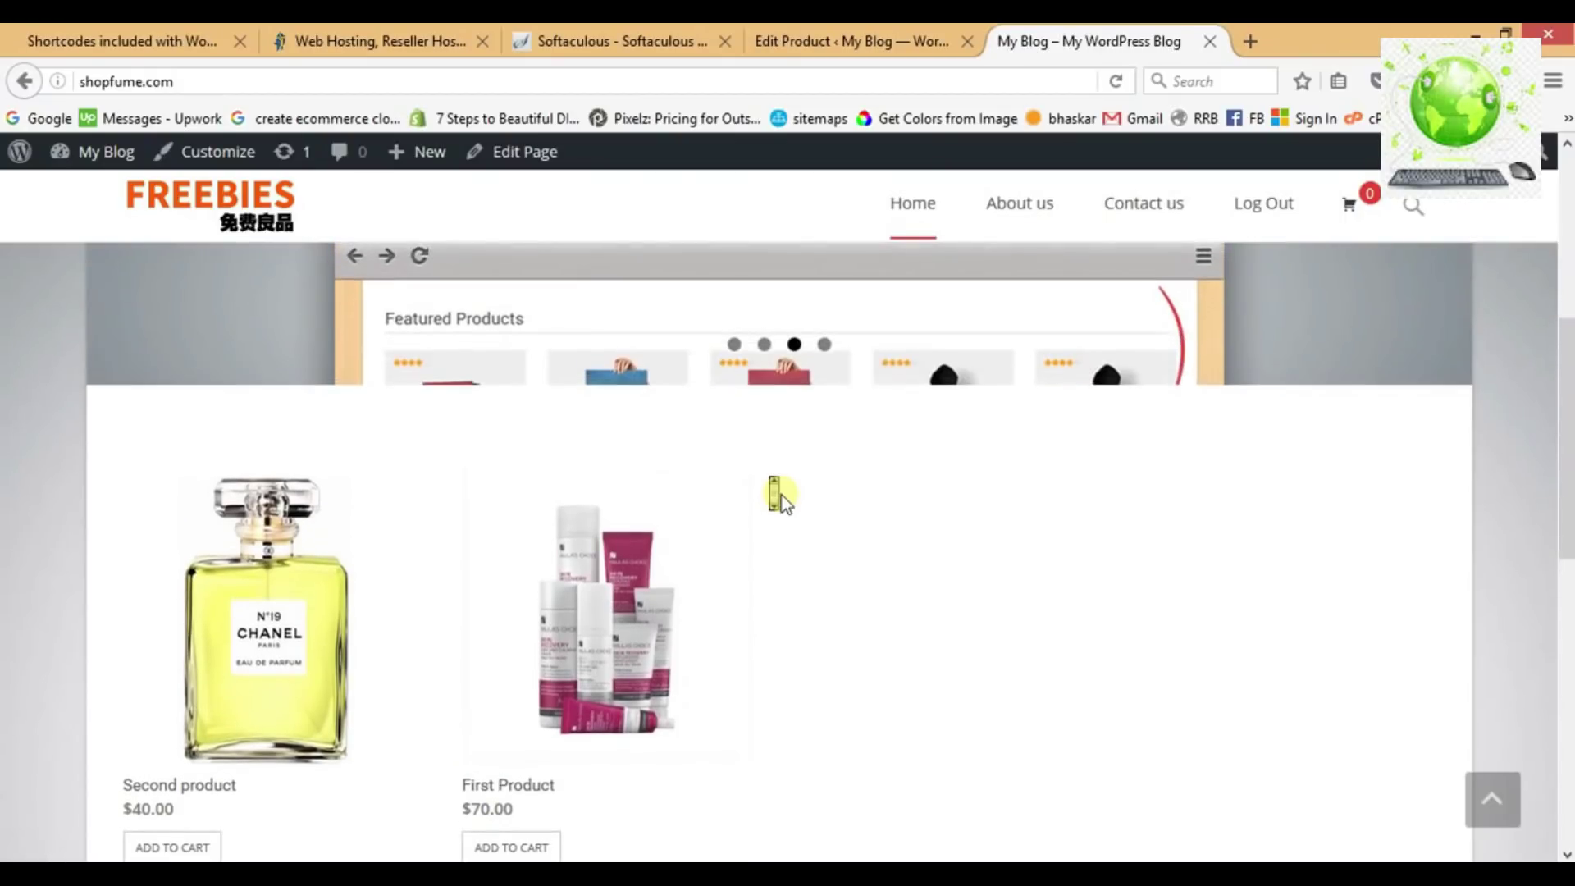
{"action": "scroll", "coordinate": [781, 496], "scroll_direction": "down", "scroll_amount": 3}
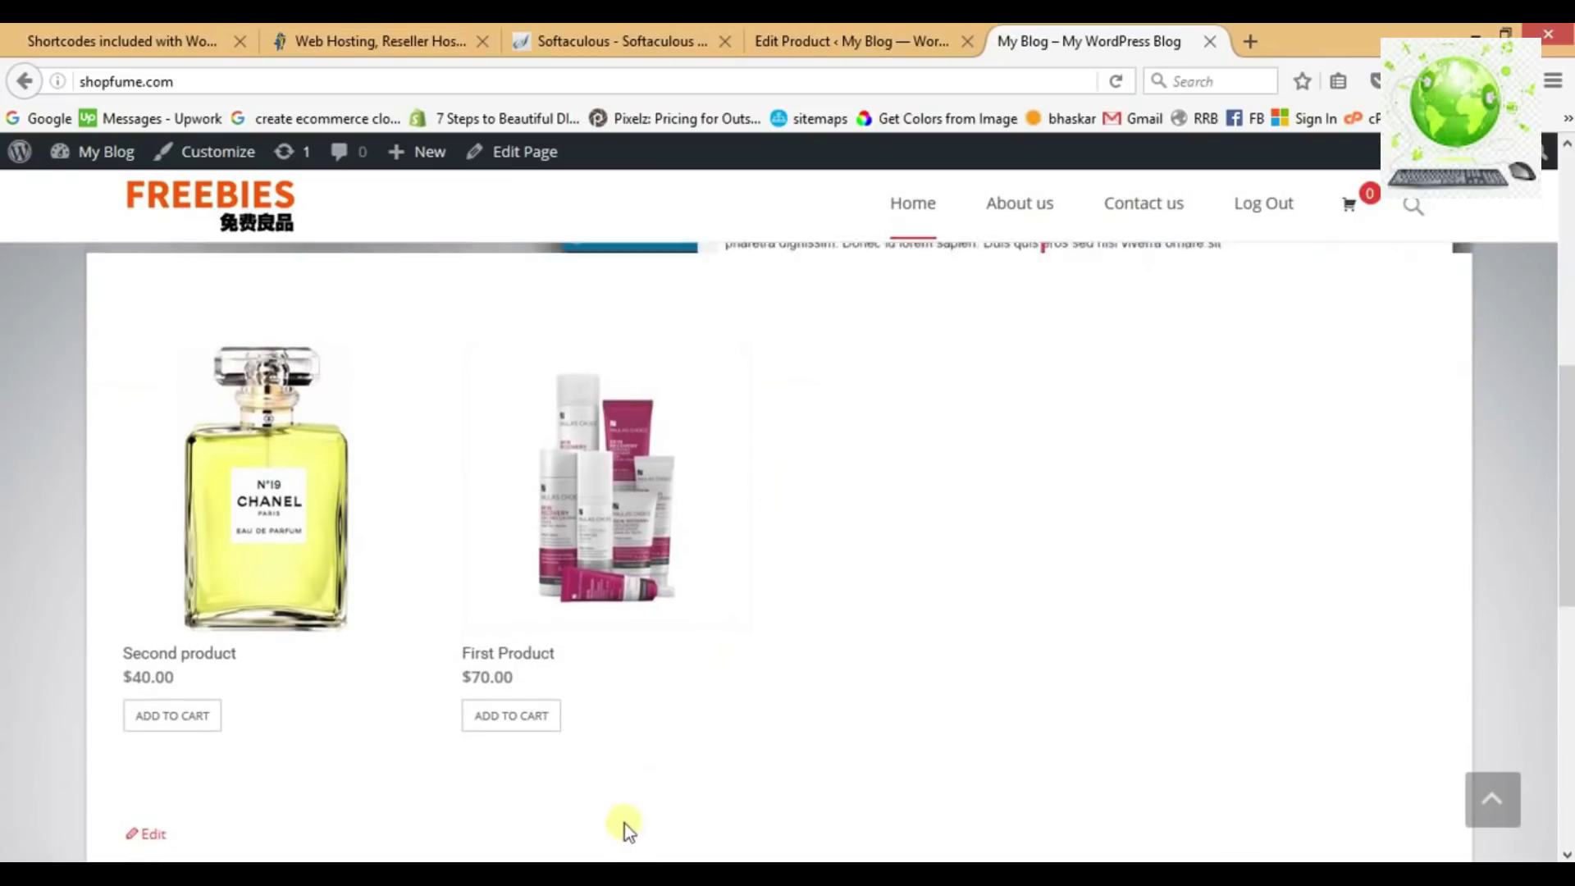
{"action": "key", "text": "alt+Tab"}
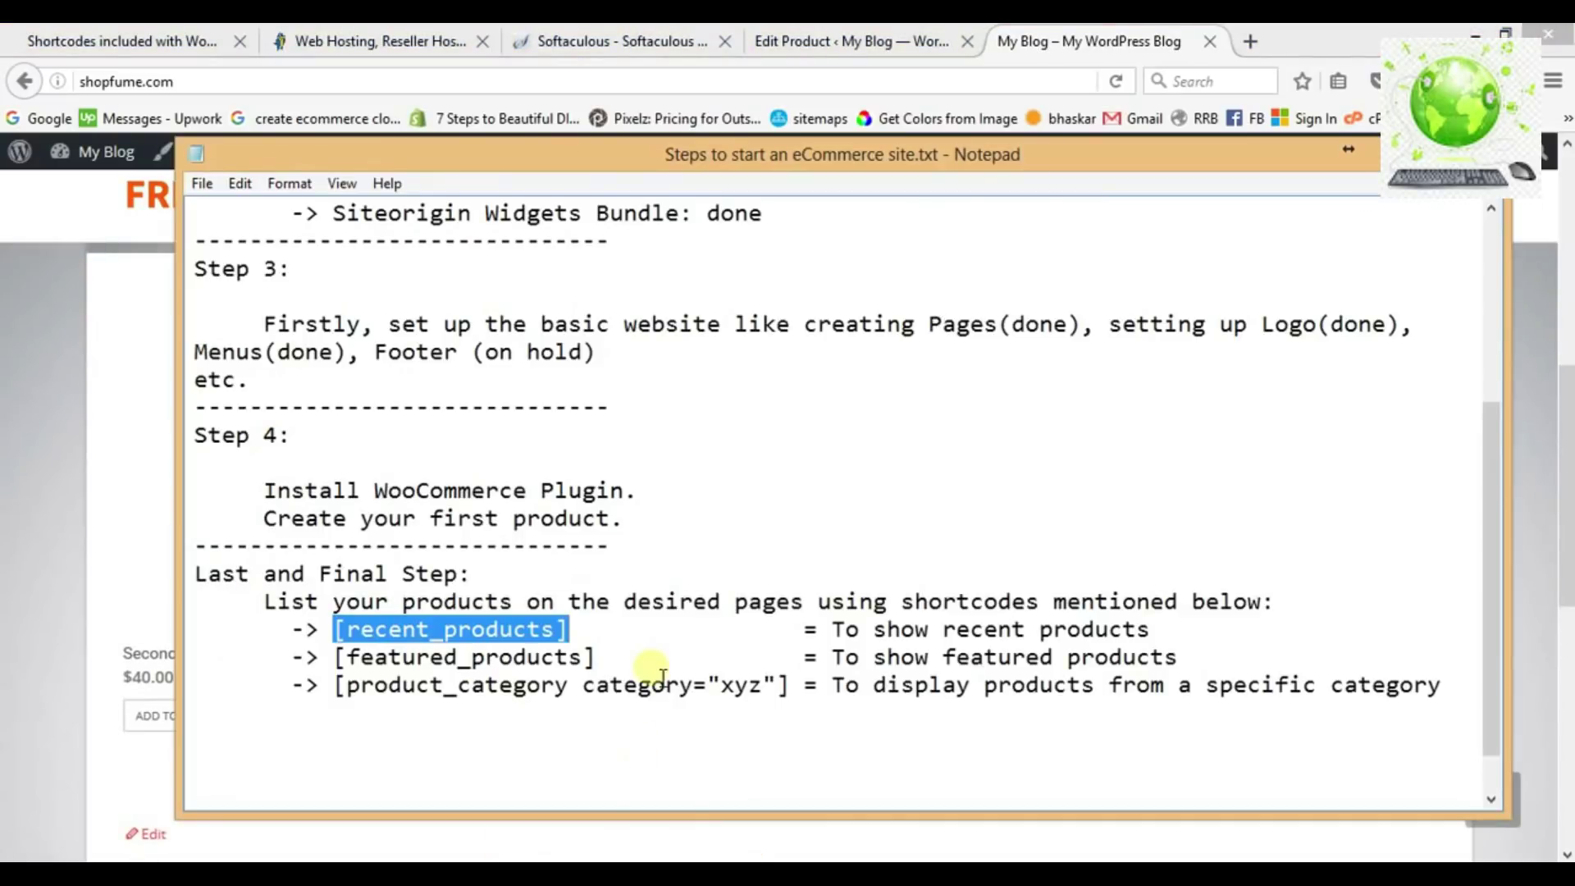
Review the featured_products and product_category shortcodes in the notes, then return to the shop page.
{"action": "left_click", "coordinate": [650, 660]}
{"action": "left_click_drag", "start_coordinate": [611, 661], "coordinate": [338, 671]}
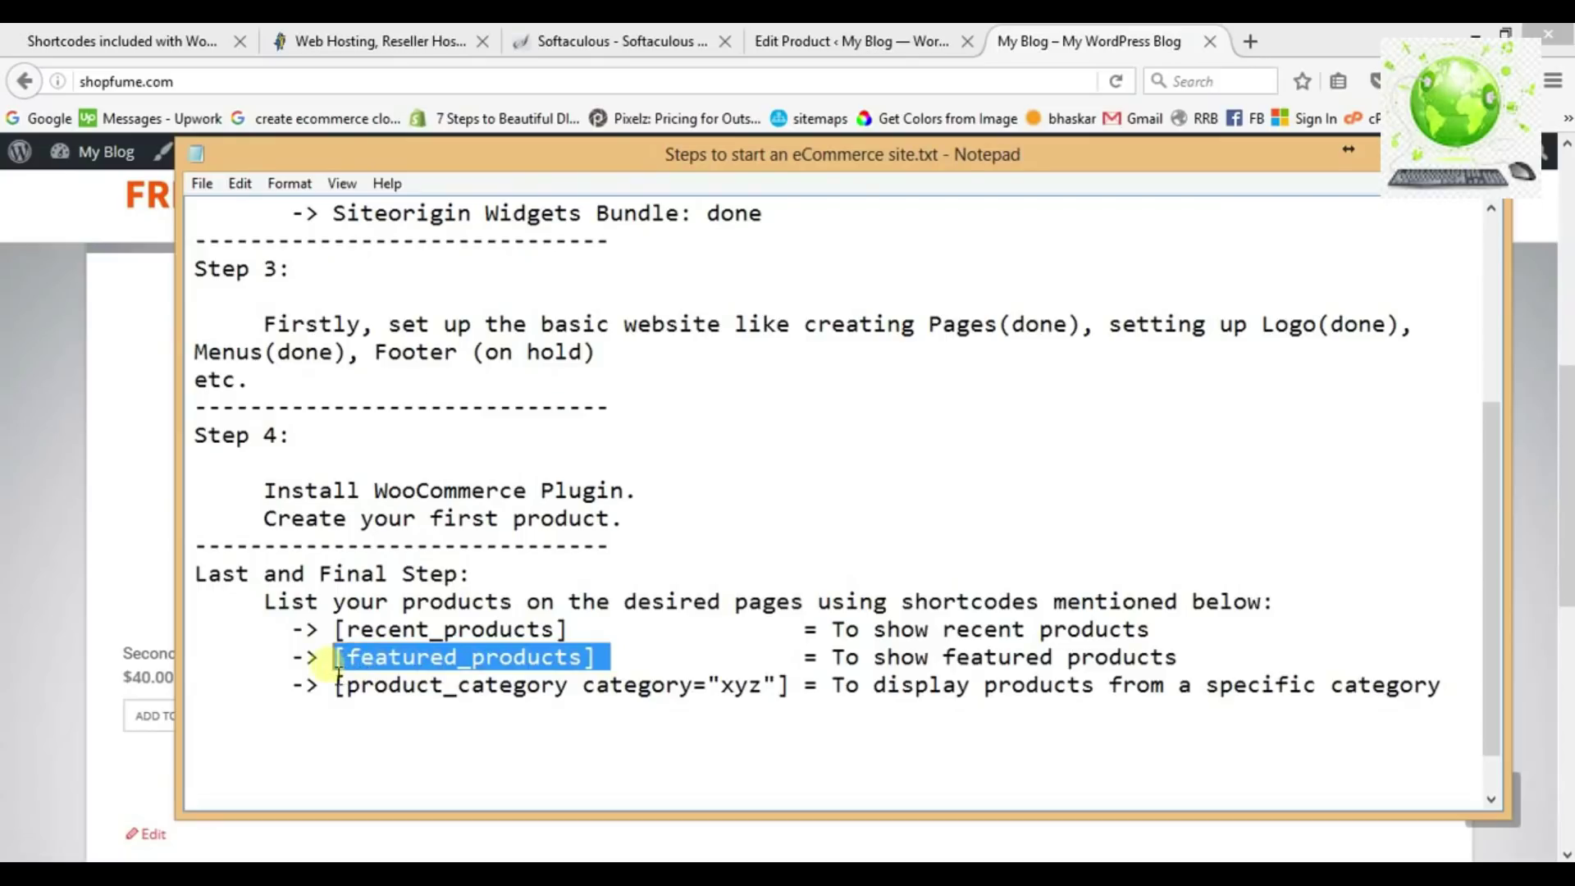
{"action": "left_click", "coordinate": [456, 666]}
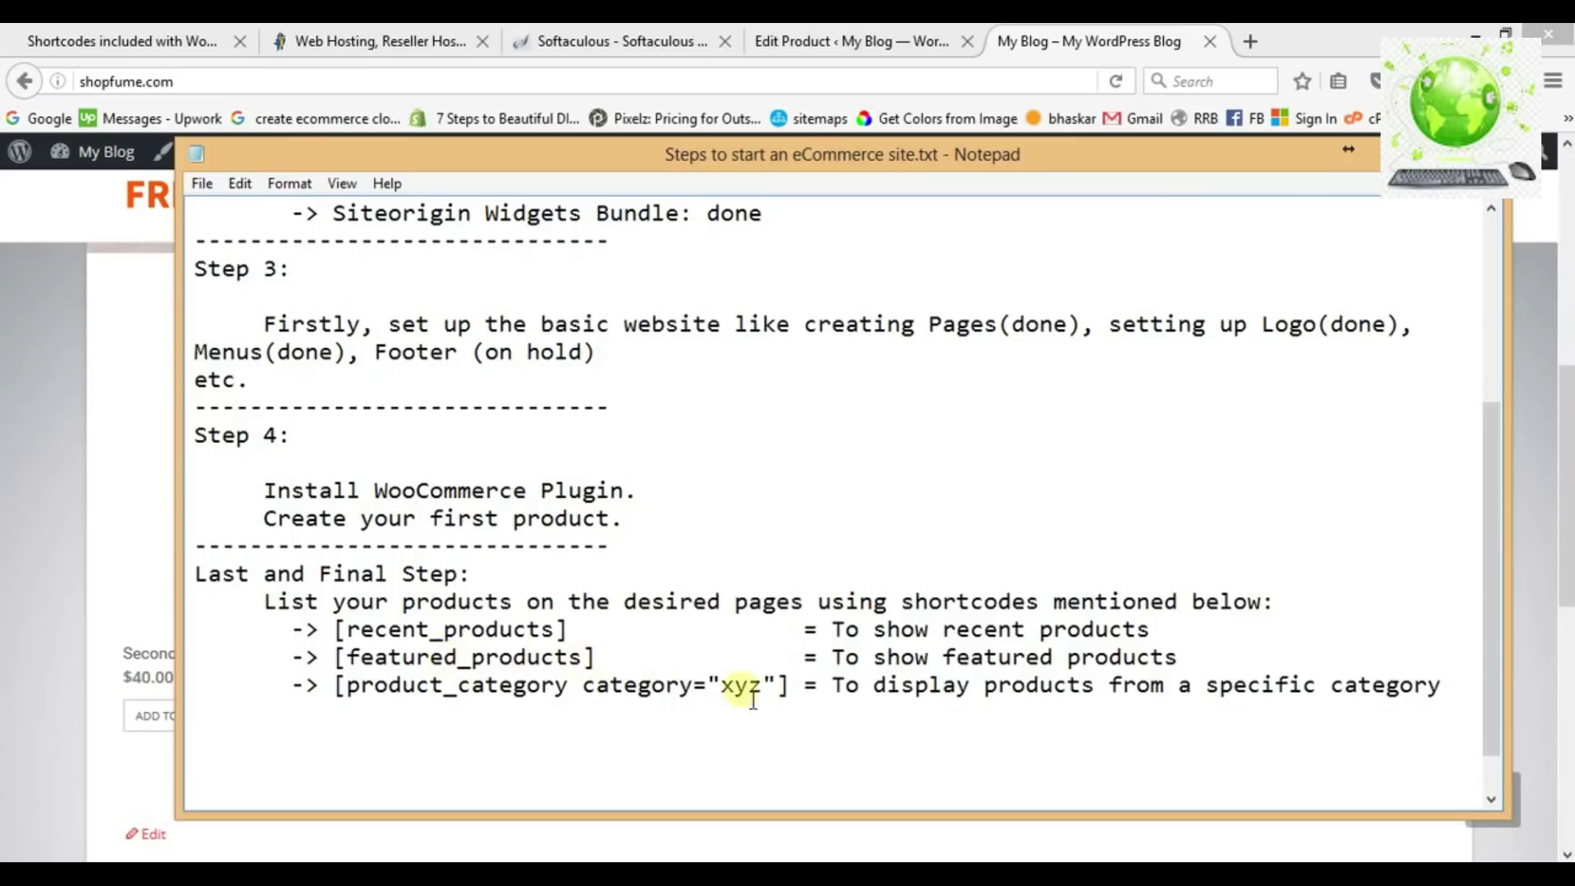
{"action": "left_click", "coordinate": [795, 692]}
{"action": "left_click_drag", "start_coordinate": [802, 693], "coordinate": [342, 693]}
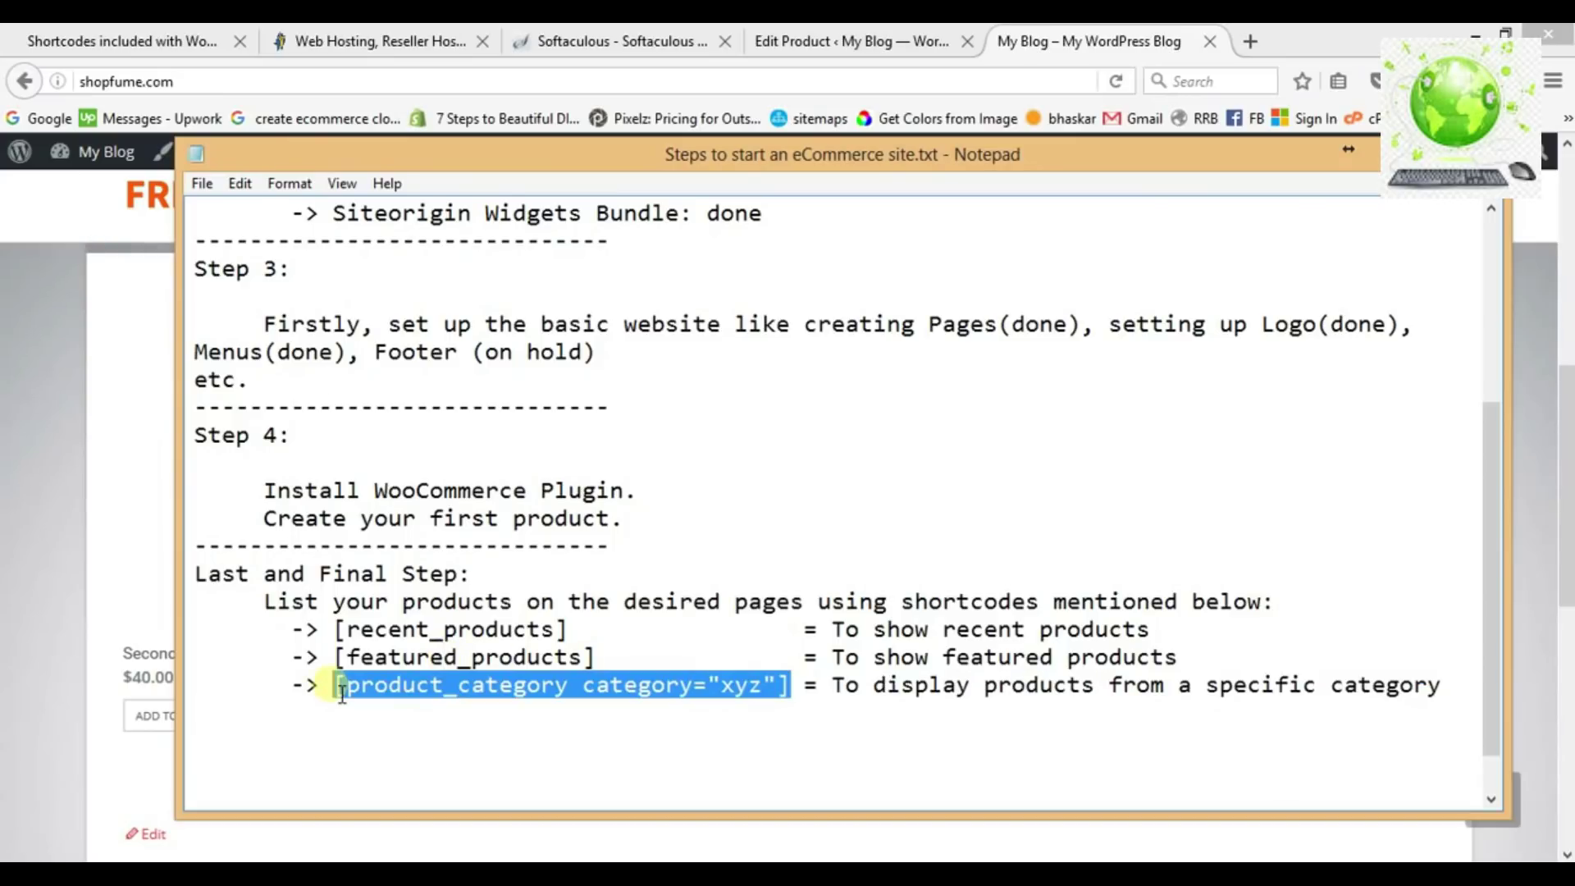
{"action": "left_click", "coordinate": [492, 663]}
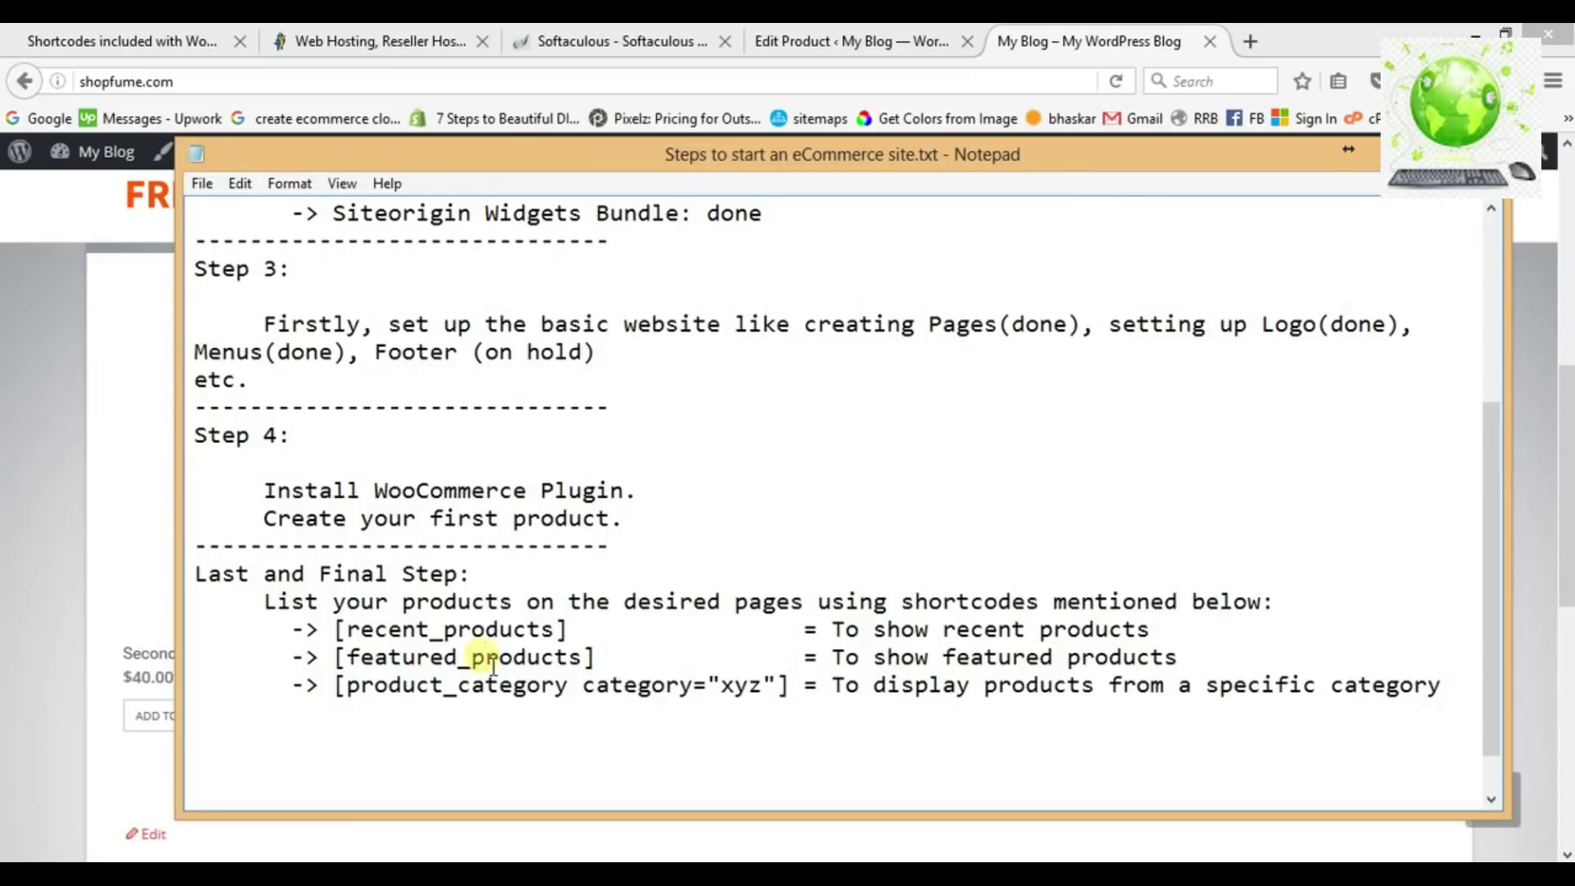
{"action": "left_click", "coordinate": [1087, 49]}
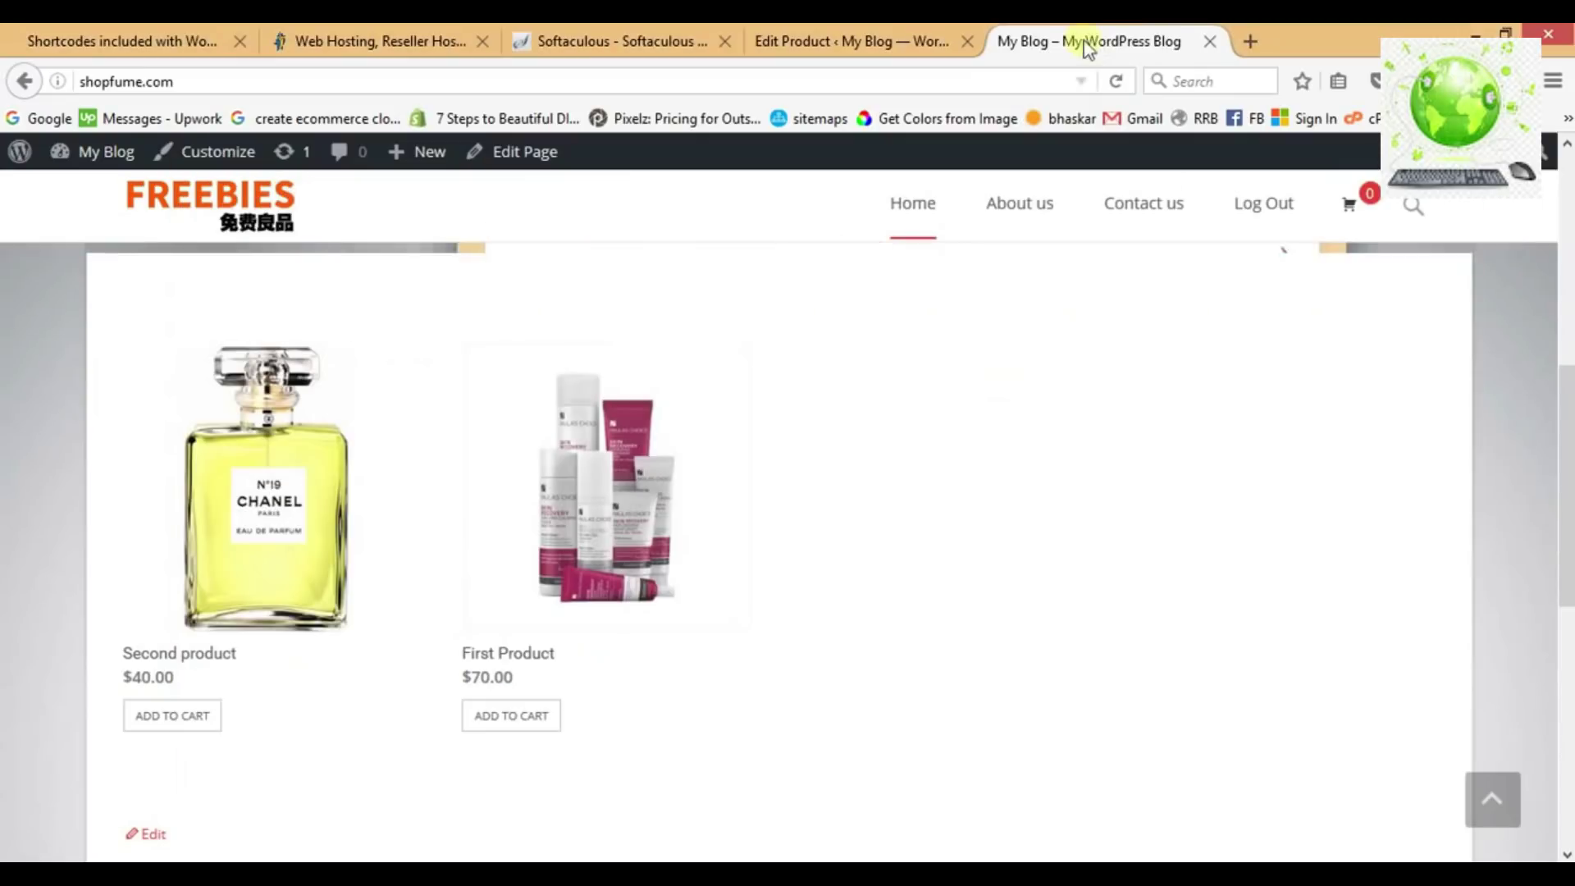
In the Products list, star Second product as featured.
{"action": "left_click", "coordinate": [845, 42]}
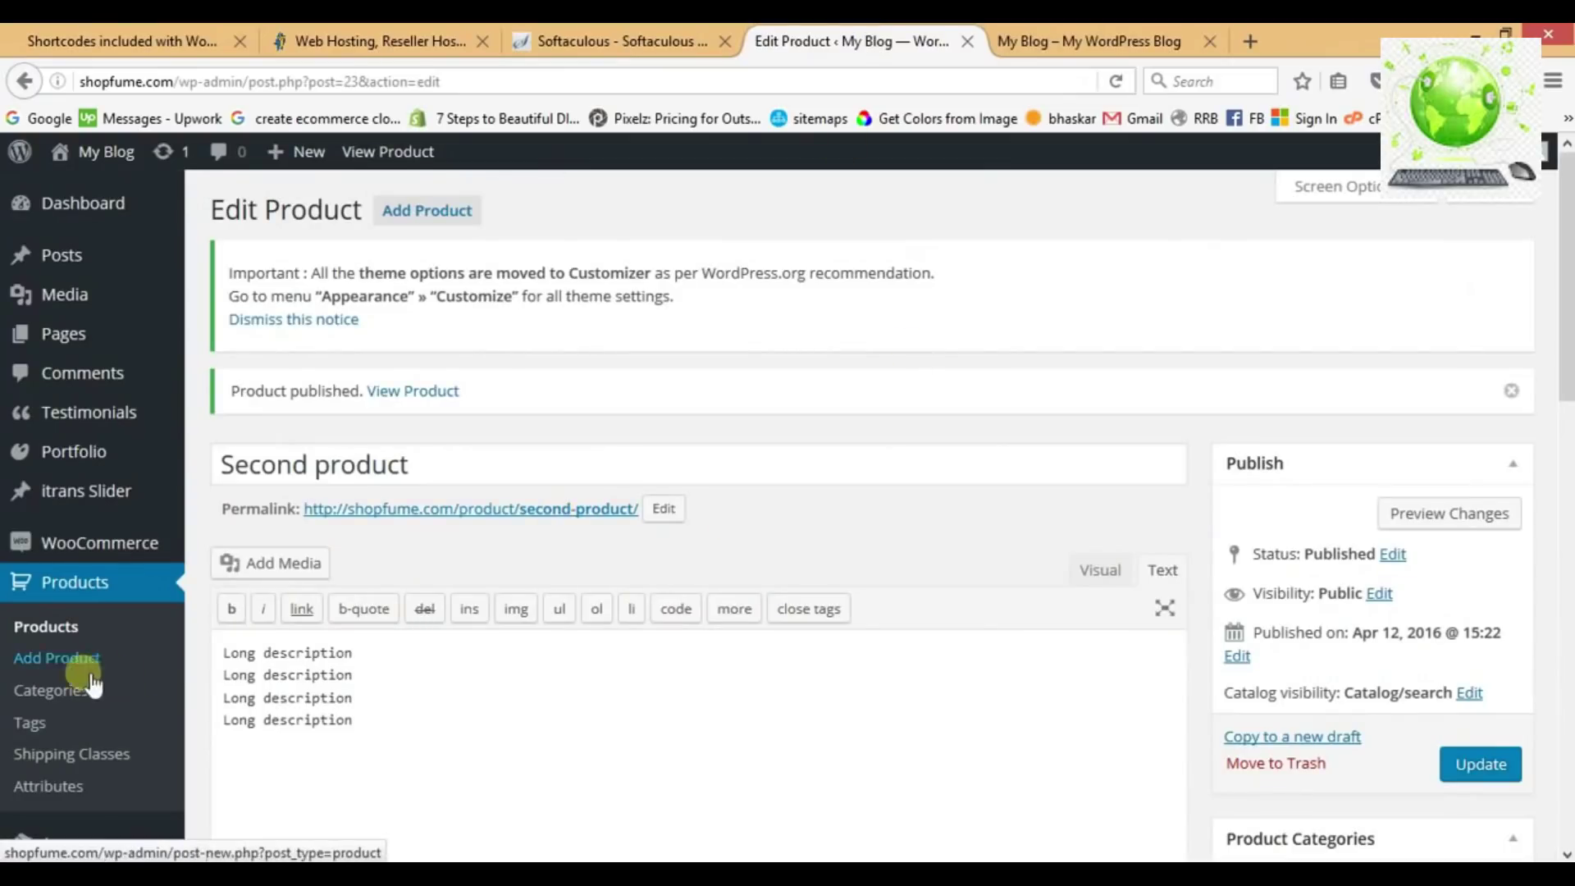
{"action": "left_click", "coordinate": [53, 638]}
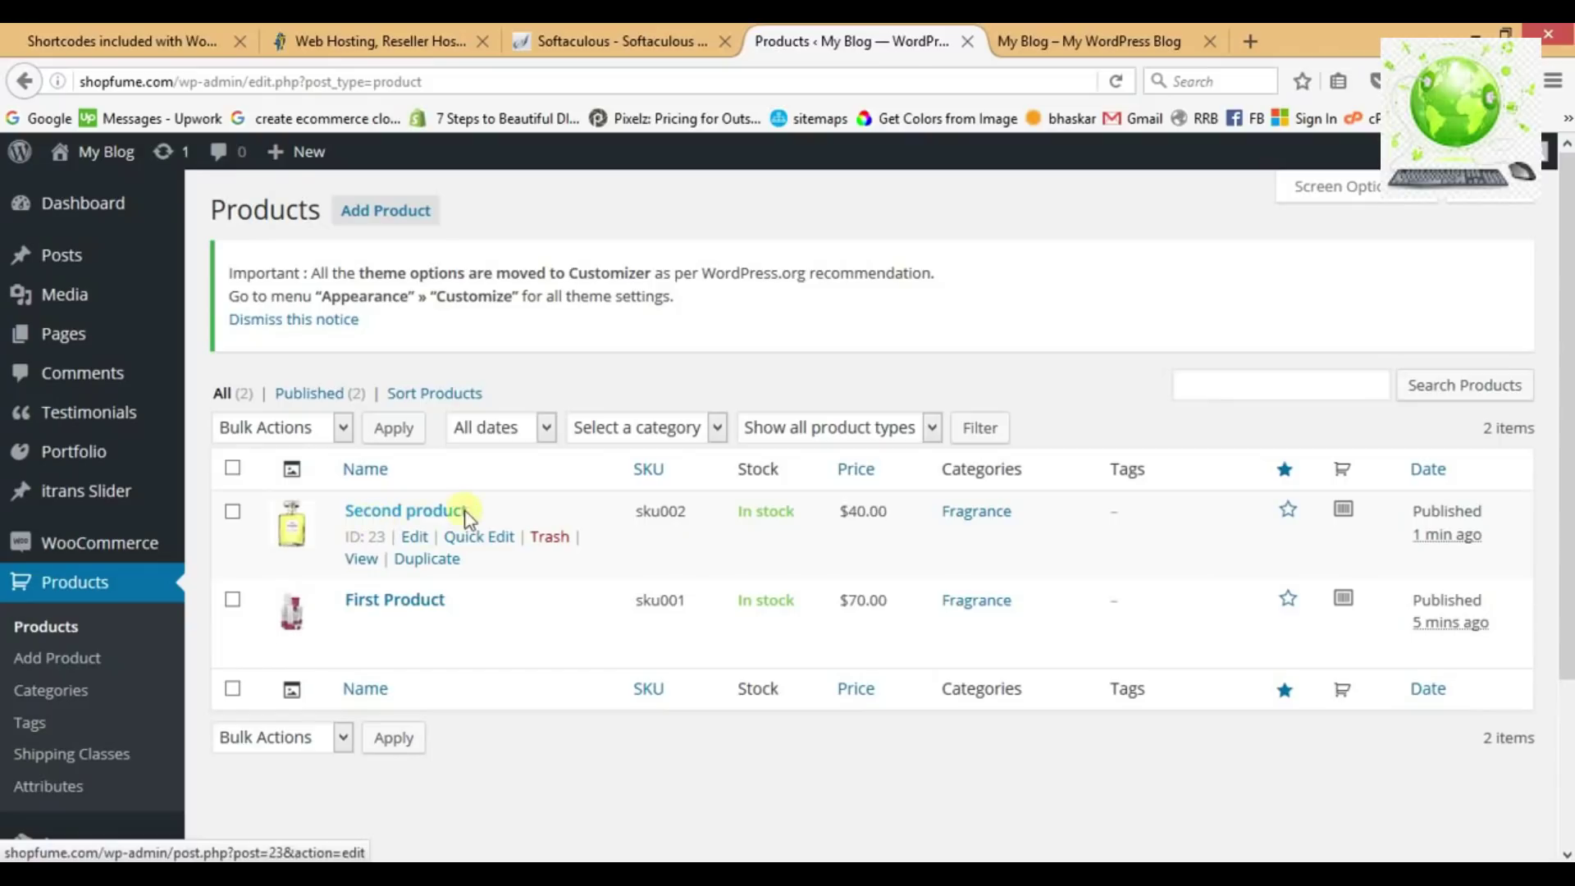
{"action": "left_click", "coordinate": [1290, 511]}
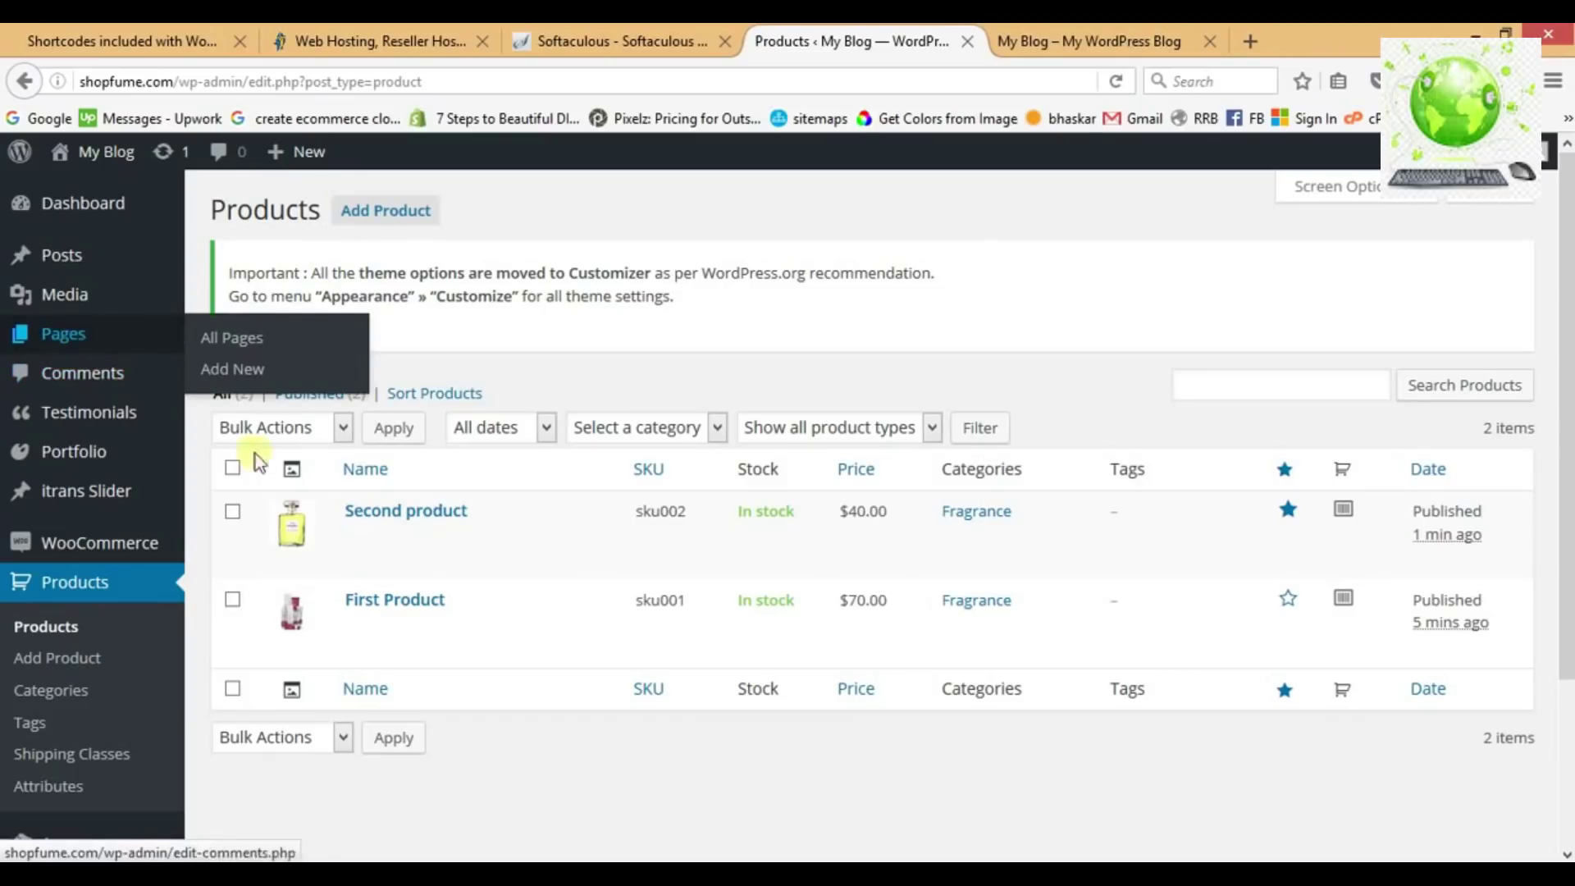
On the Home page, add [featured_products] on a new line below [recent_products] and update.
{"action": "left_click", "coordinate": [105, 338]}
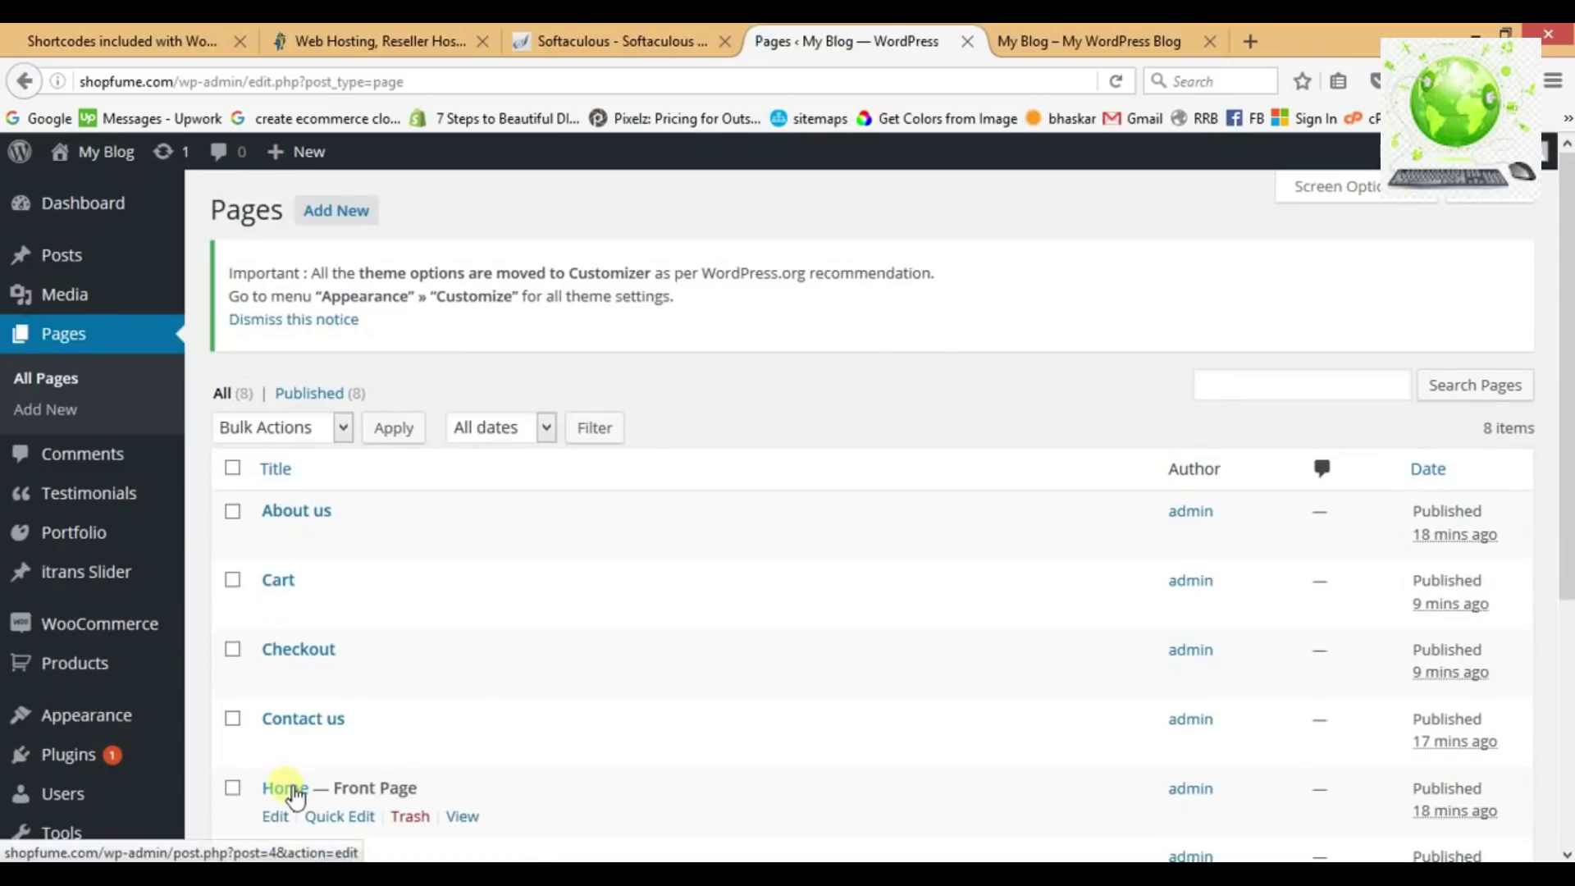
{"action": "left_click", "coordinate": [289, 789]}
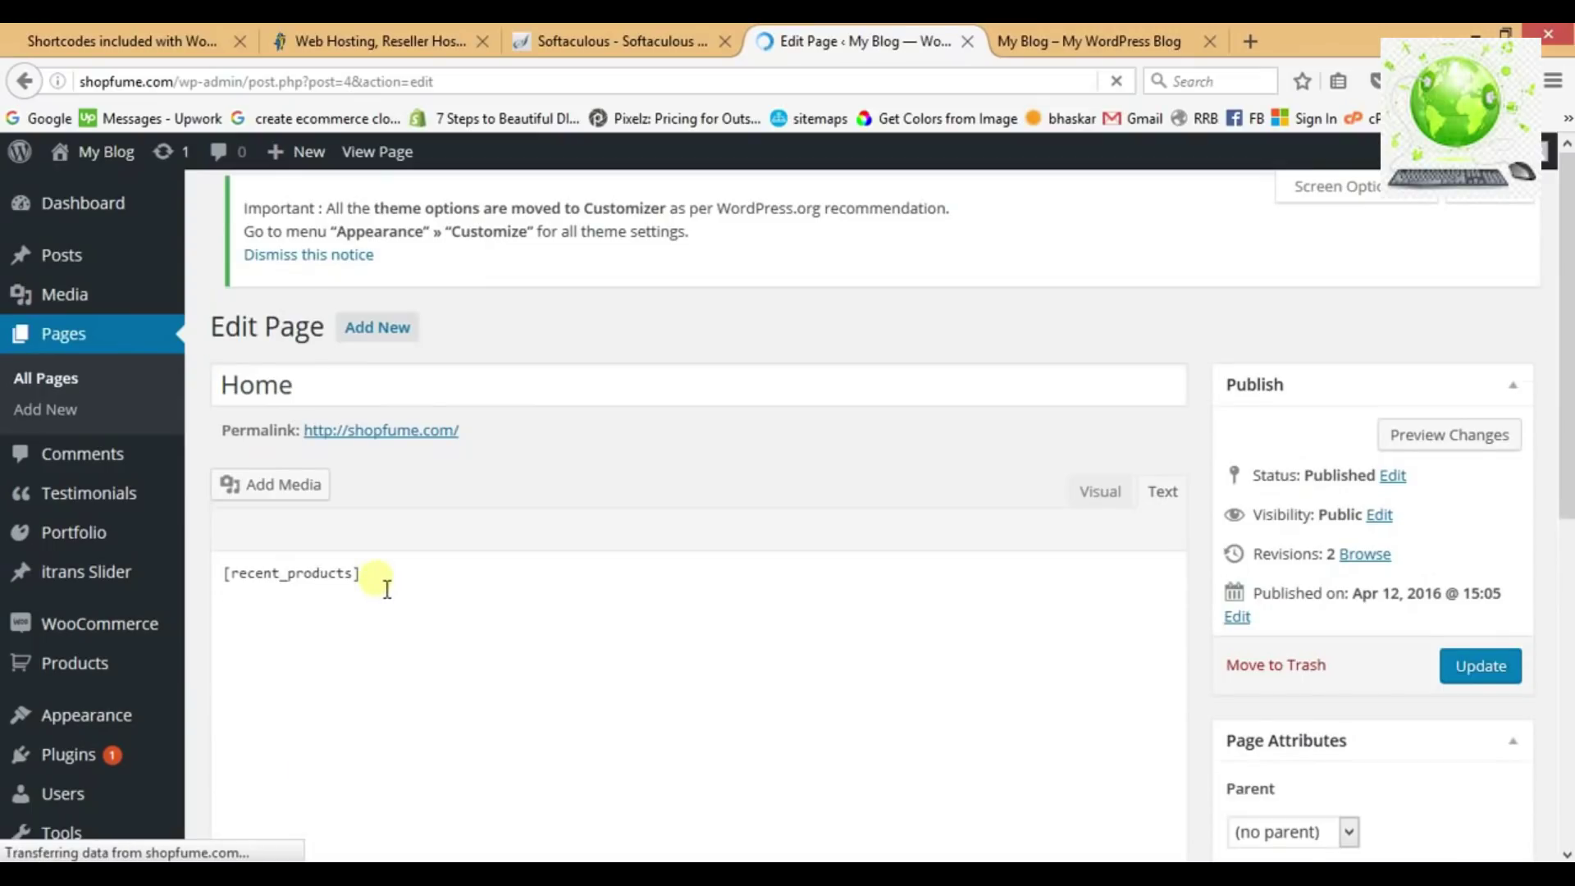
{"action": "left_click", "coordinate": [387, 589]}
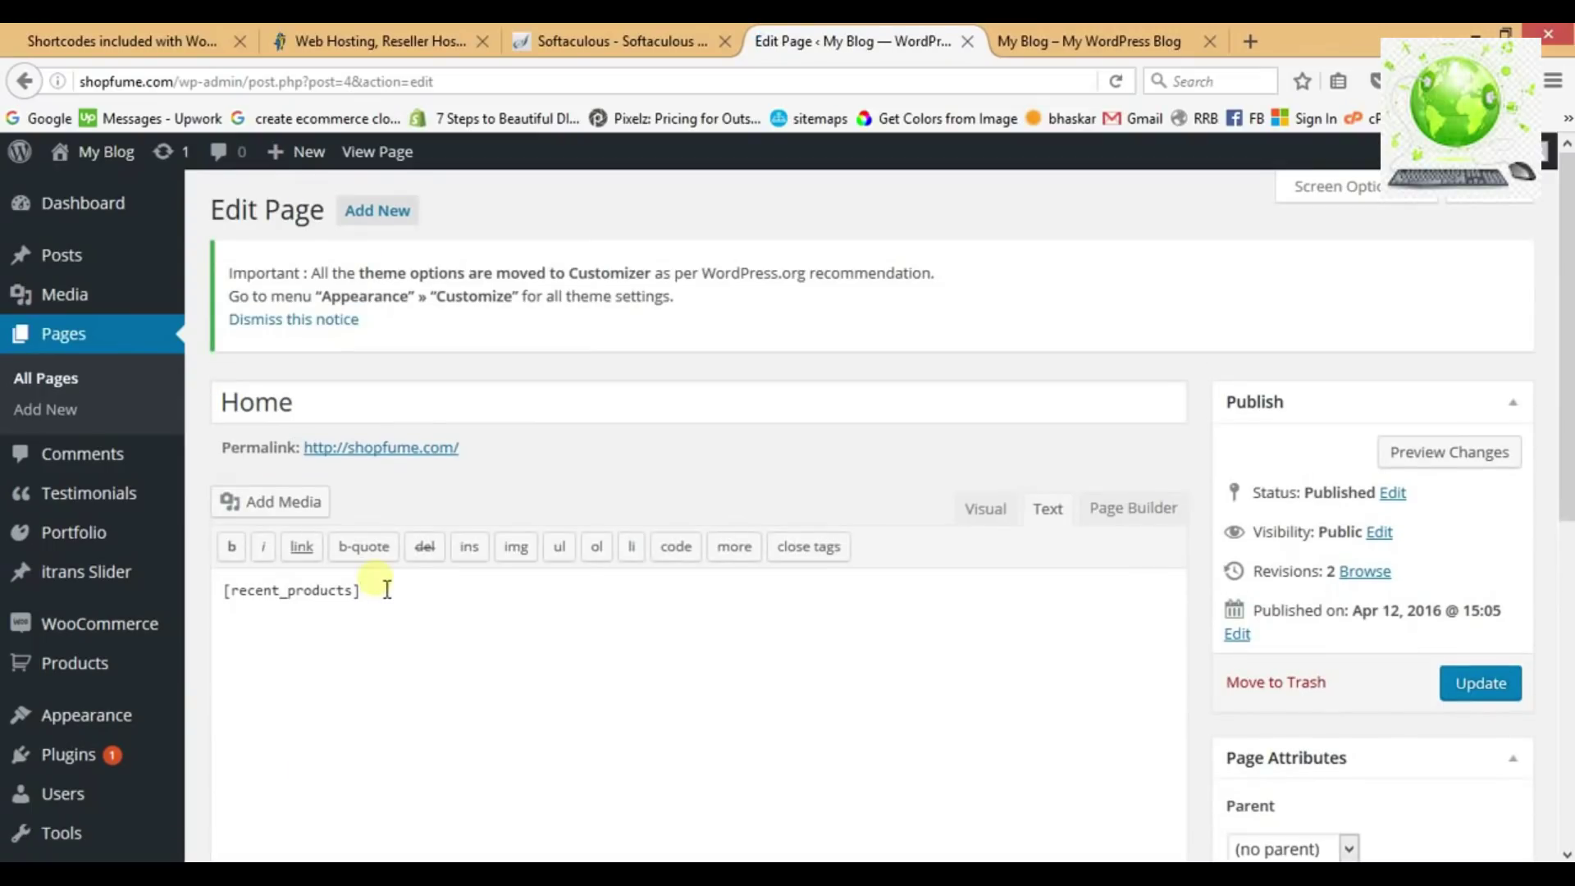
{"action": "key", "text": "Return"}
{"action": "left_click", "coordinate": [640, 874]}
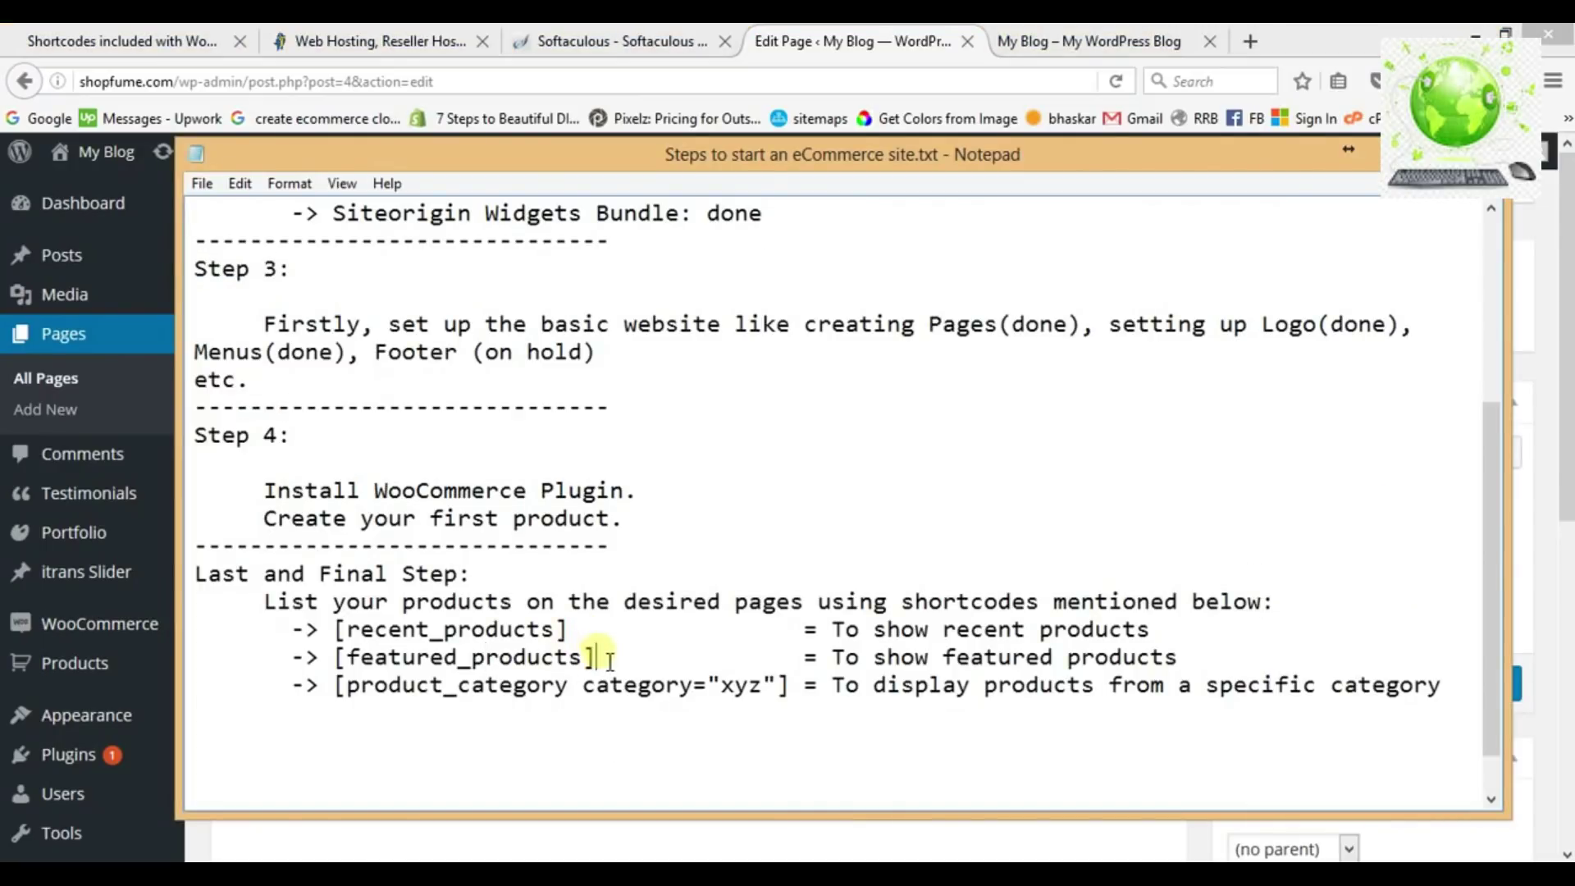
{"action": "left_click_drag", "start_coordinate": [609, 659], "coordinate": [355, 661]}
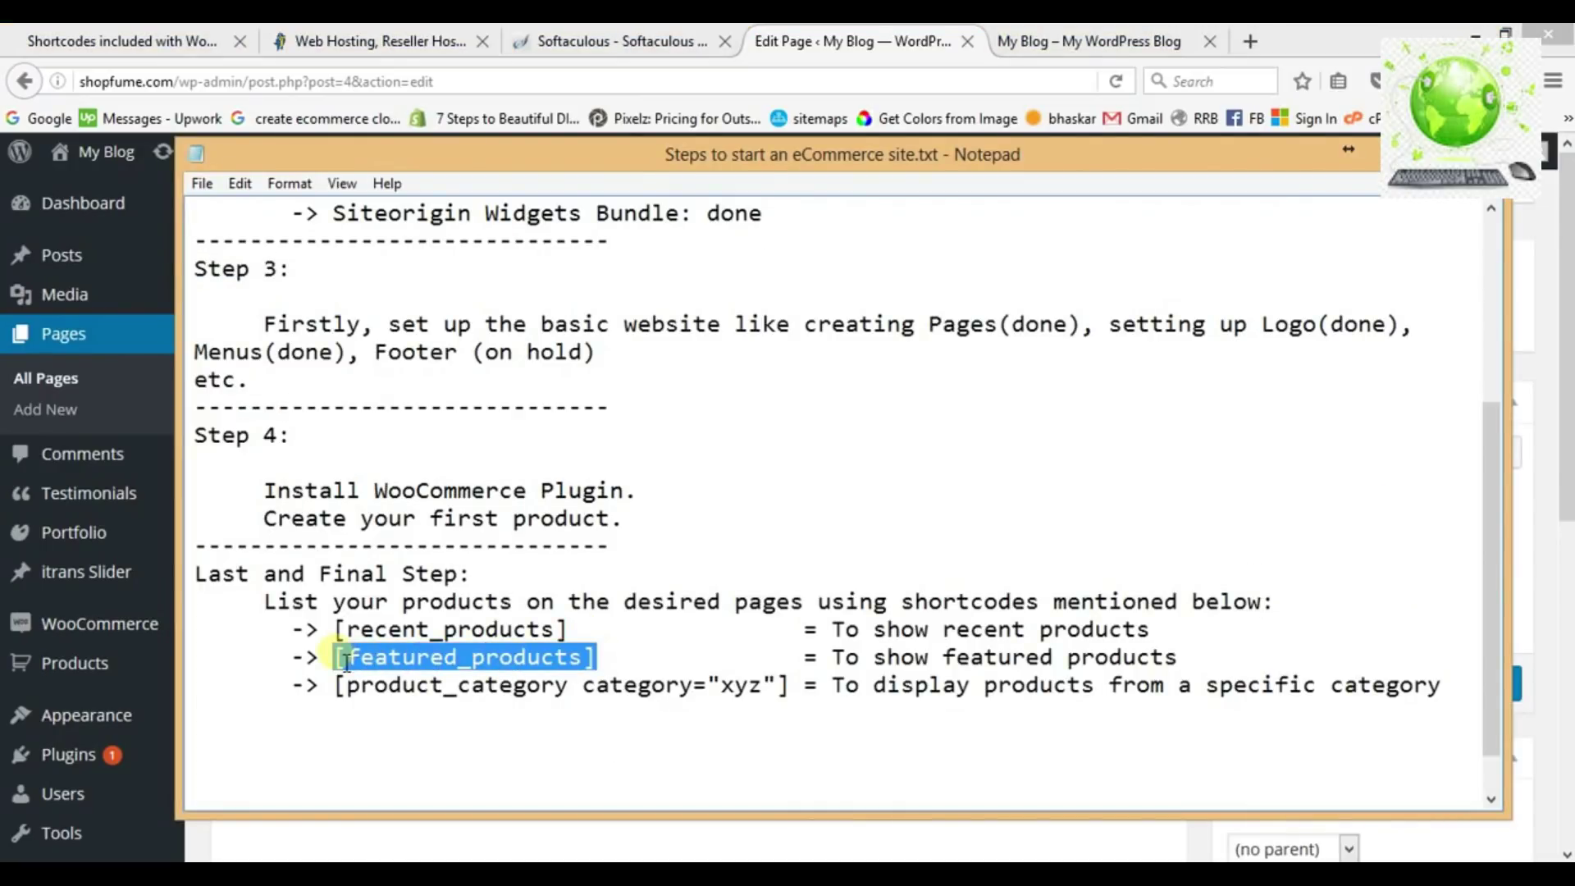
{"action": "left_click", "coordinate": [787, 43]}
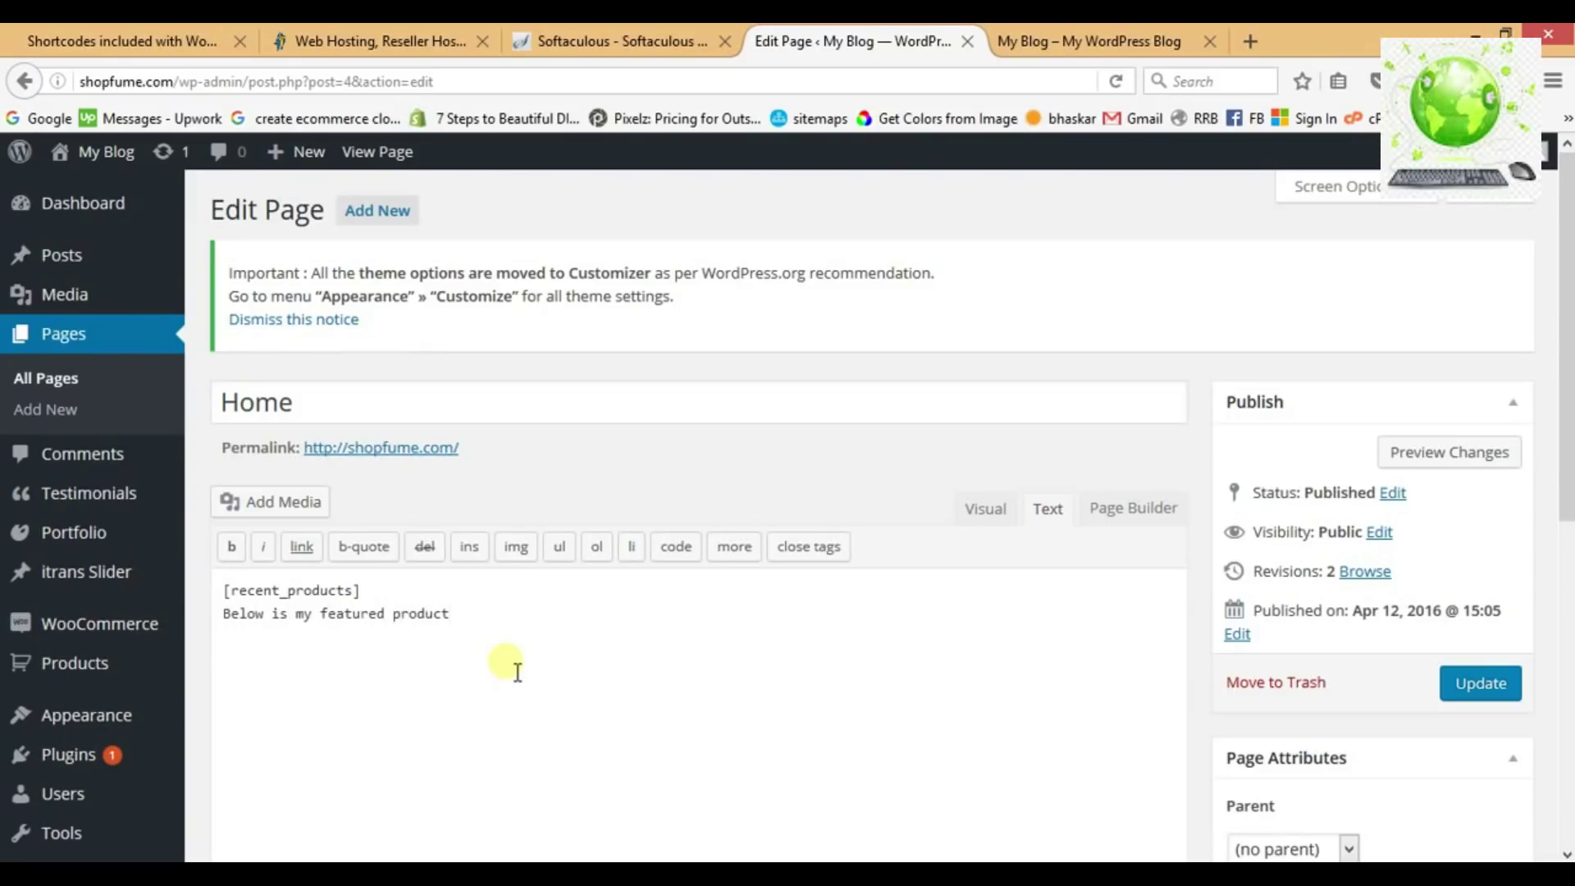
{"action": "type", "text": "[featured_products]"}
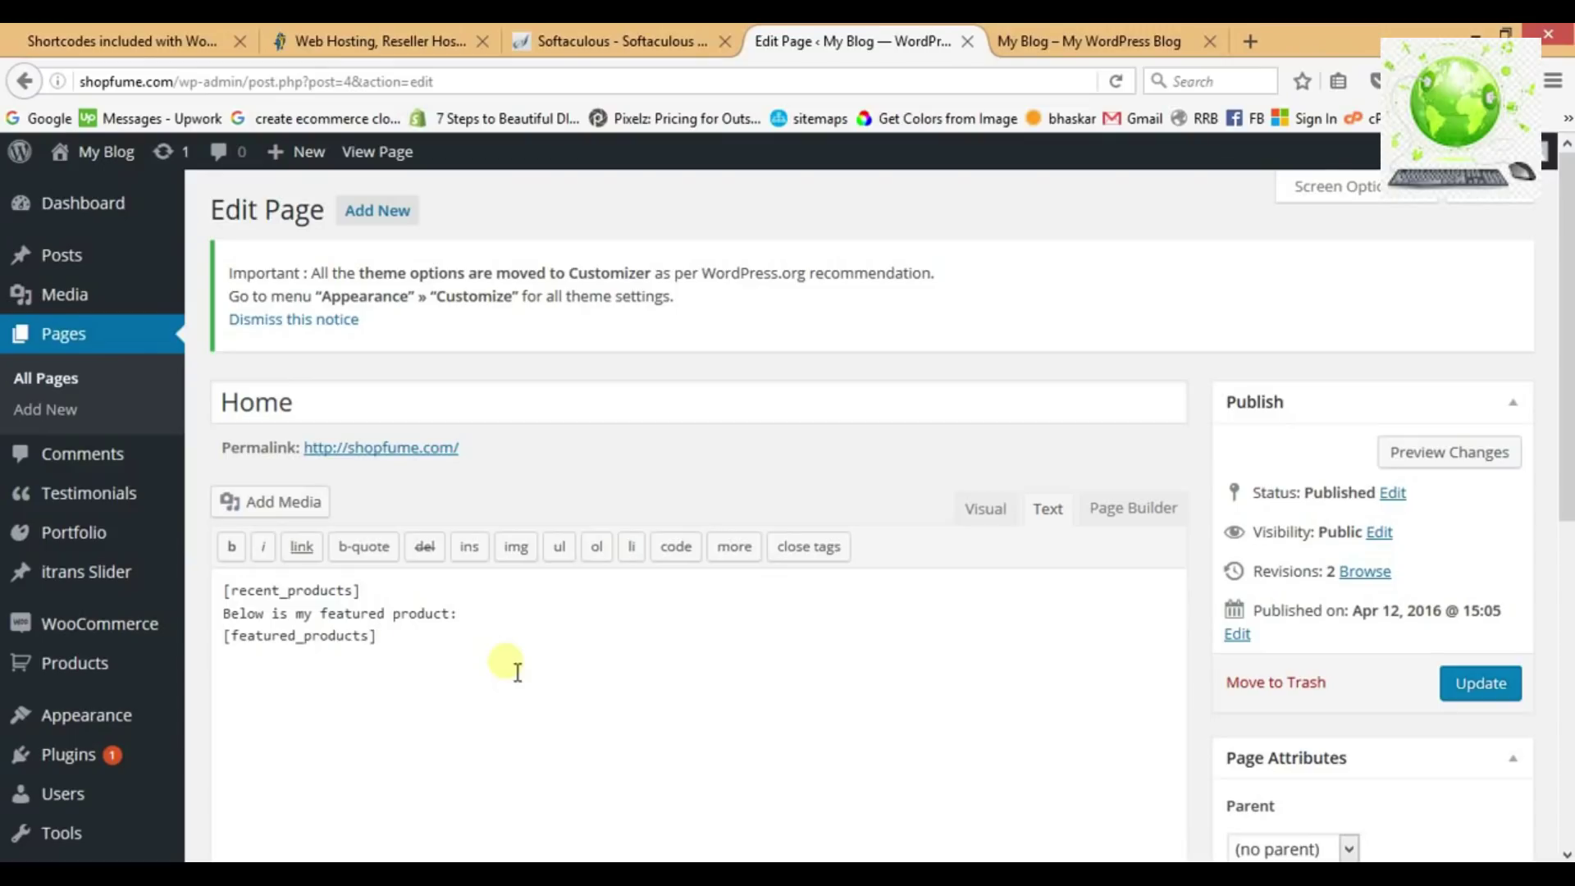
{"action": "left_click", "coordinate": [1476, 686]}
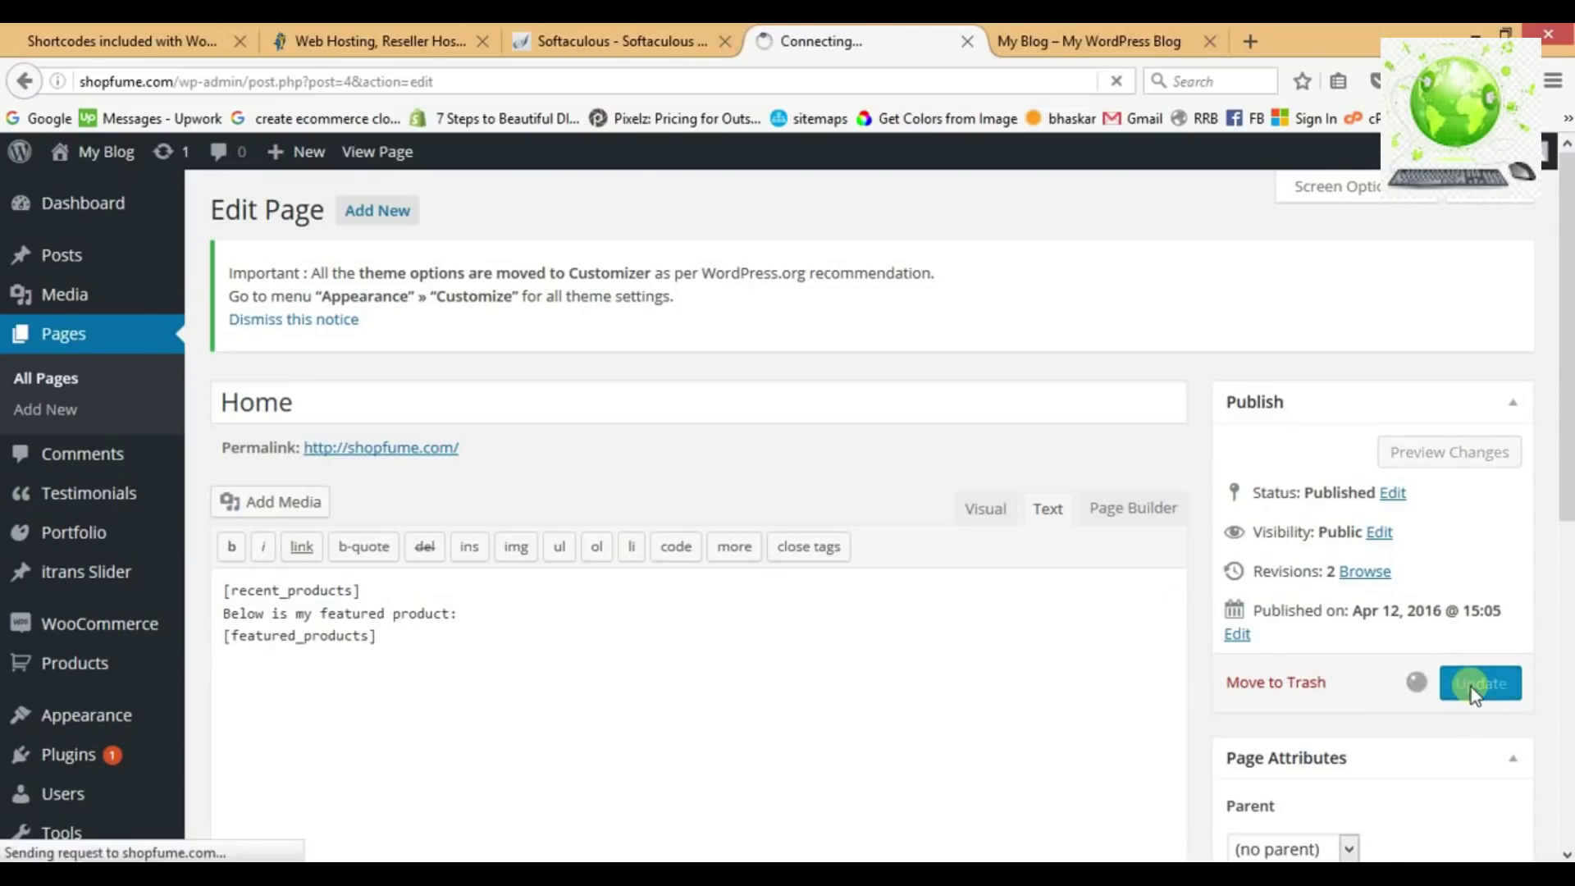
Reload the front page and scroll to the featured section showing Second product at $40.00.
{"action": "left_click", "coordinate": [1091, 41]}
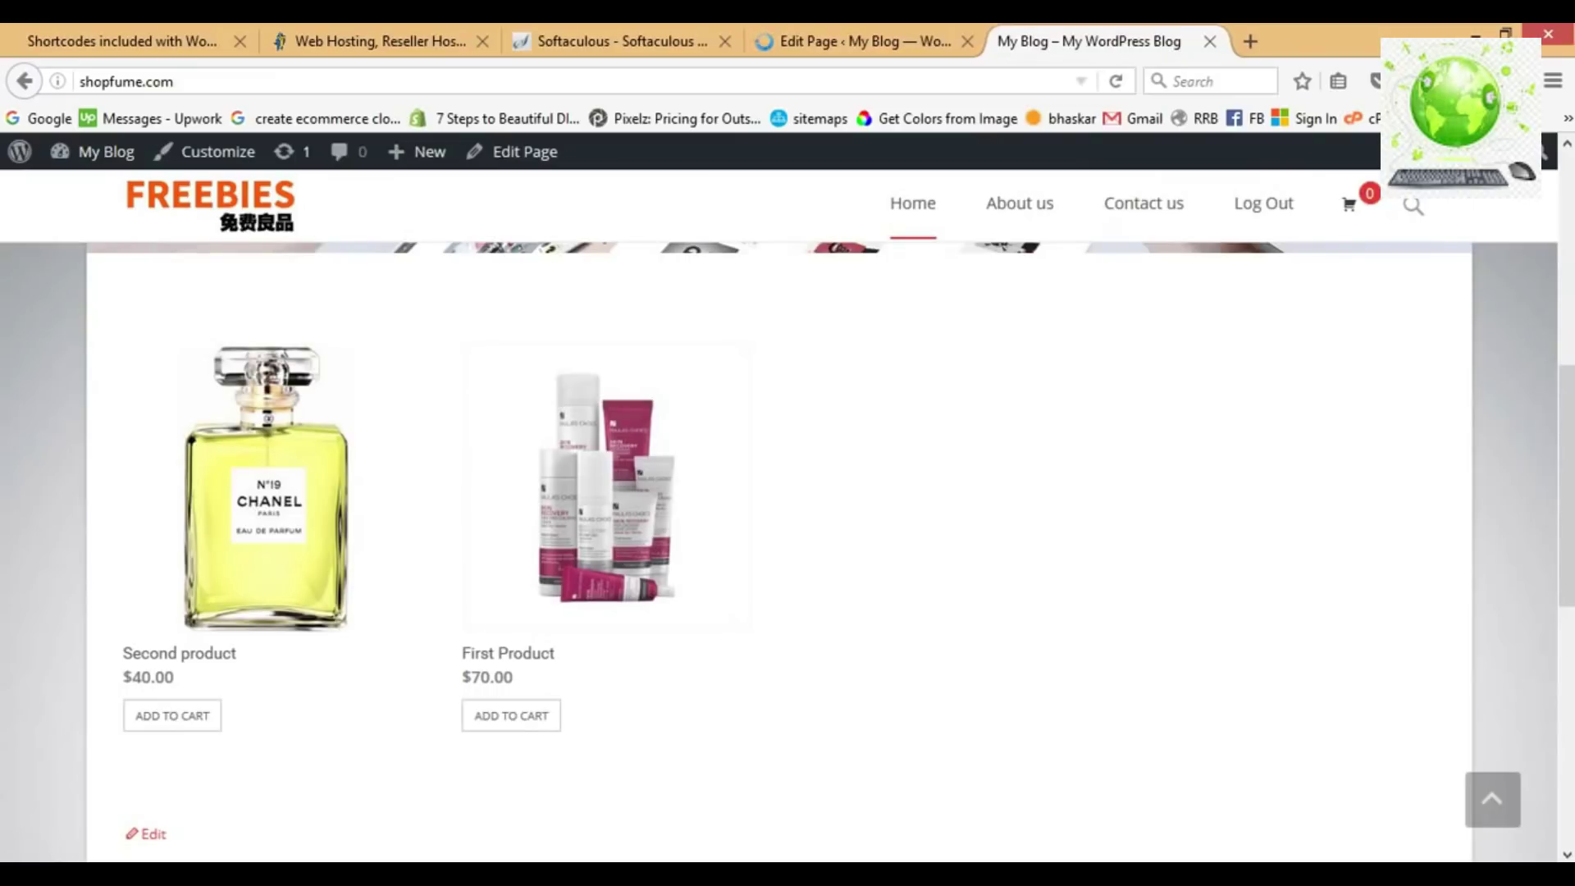
{"action": "left_click", "coordinate": [1116, 82]}
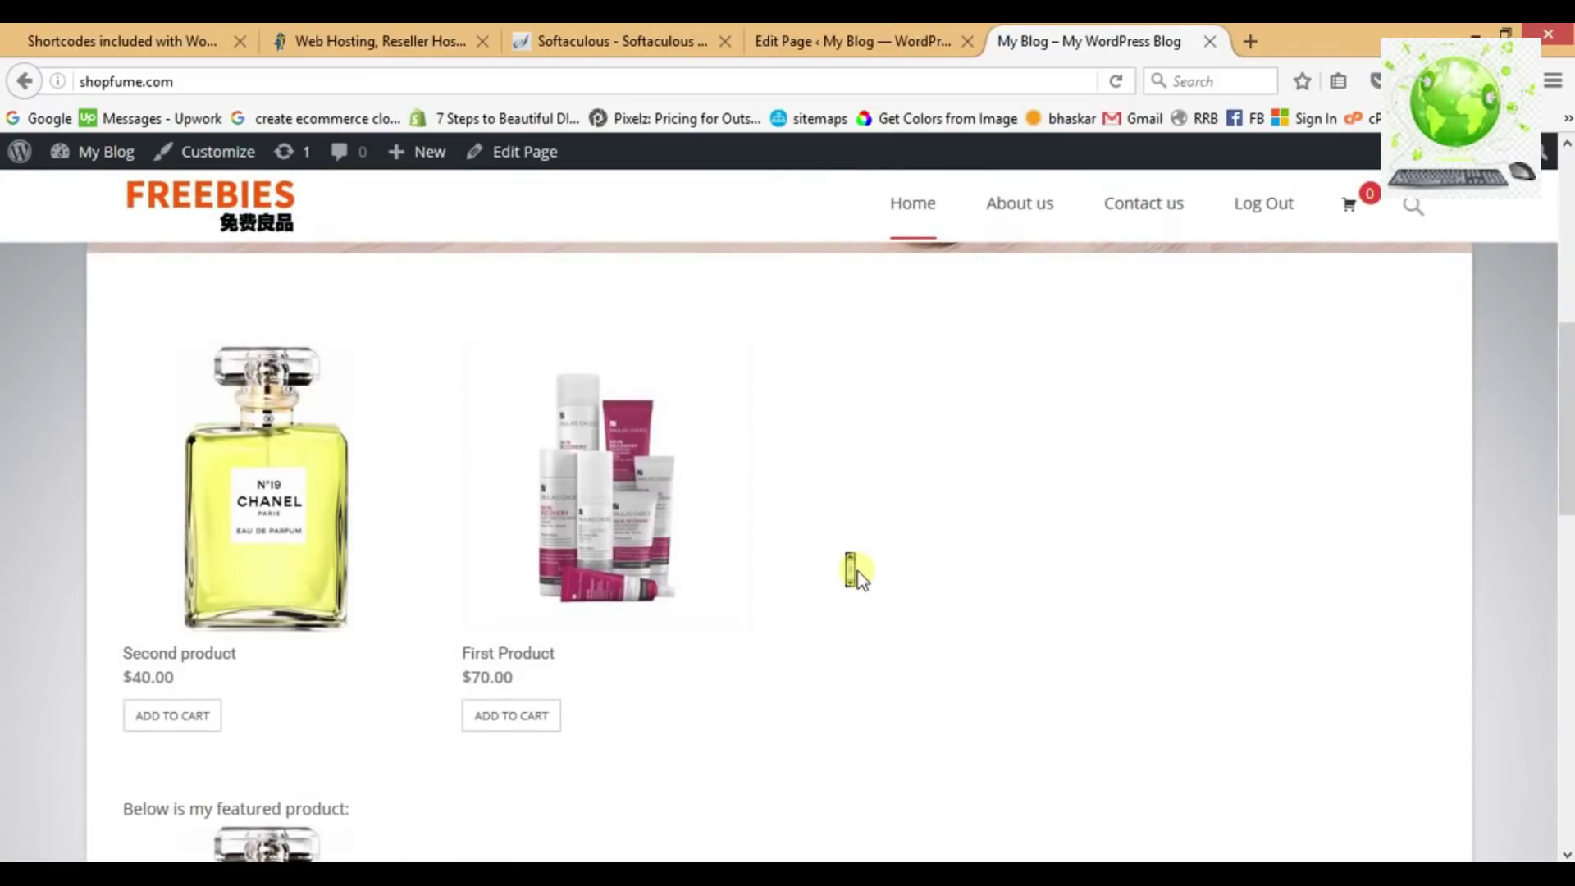
{"action": "scroll", "coordinate": [853, 570], "scroll_direction": "down", "scroll_amount": 5}
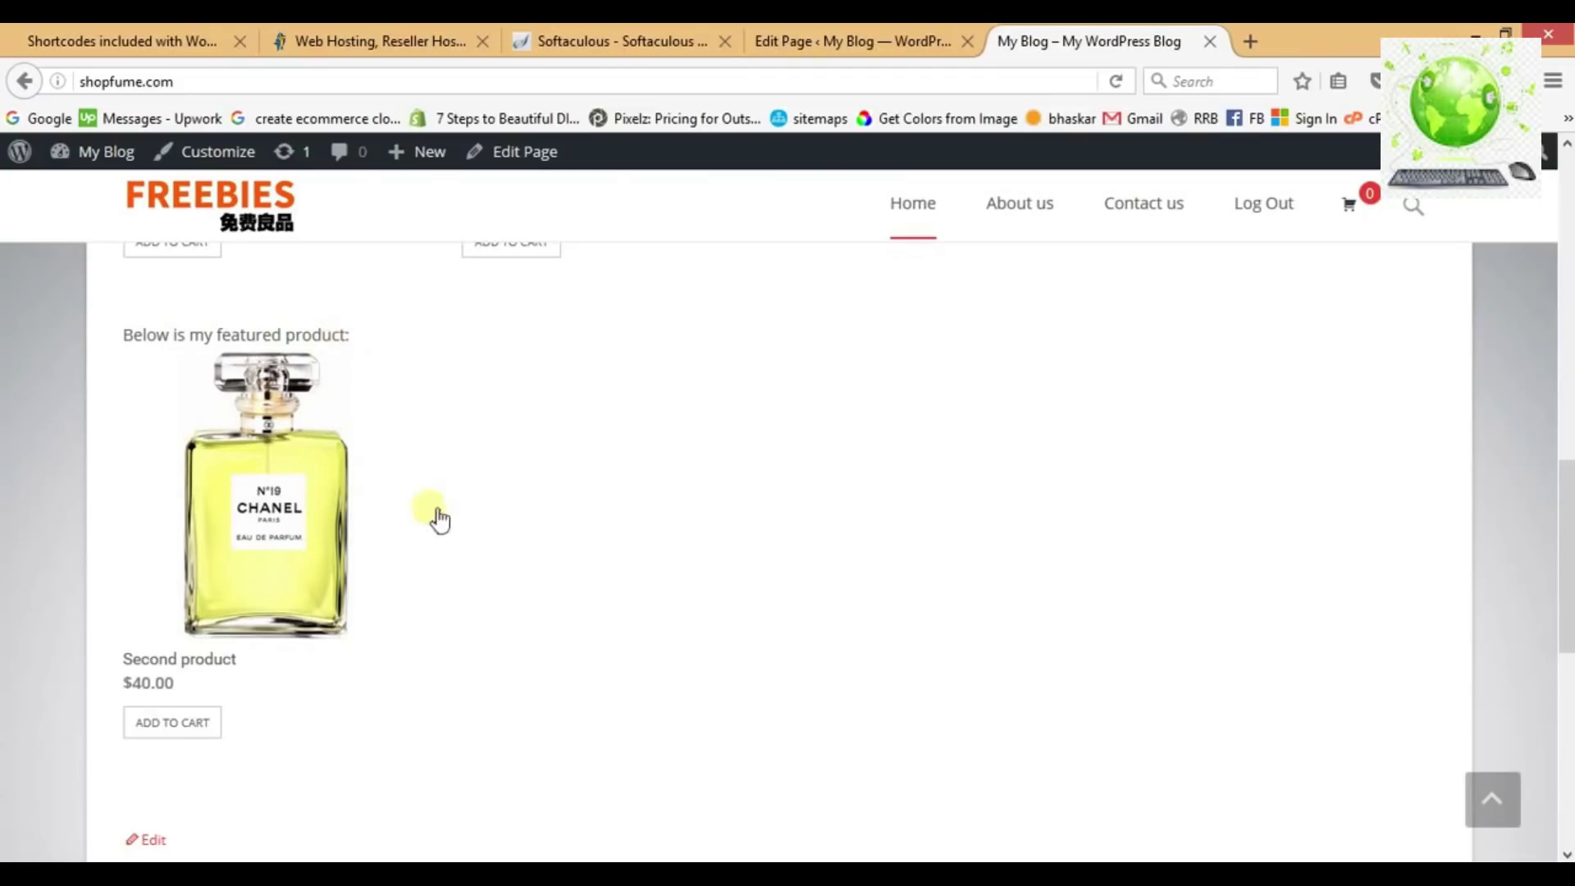
{"action": "scroll", "coordinate": [254, 465], "scroll_direction": "up", "scroll_amount": 2}
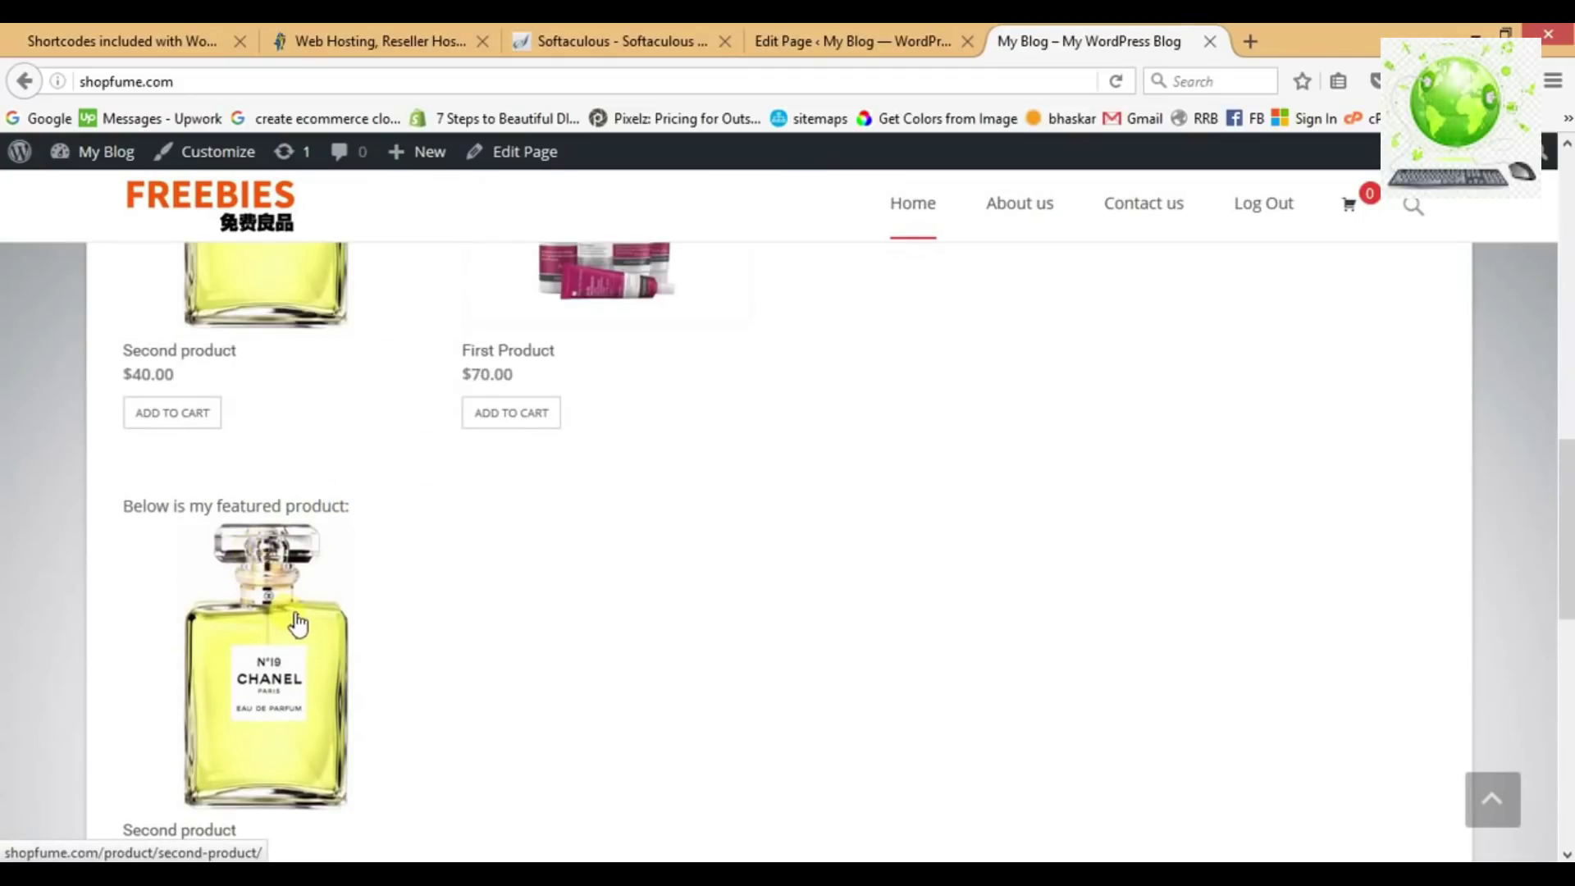
{"action": "scroll", "coordinate": [420, 569], "scroll_direction": "up", "scroll_amount": 5}
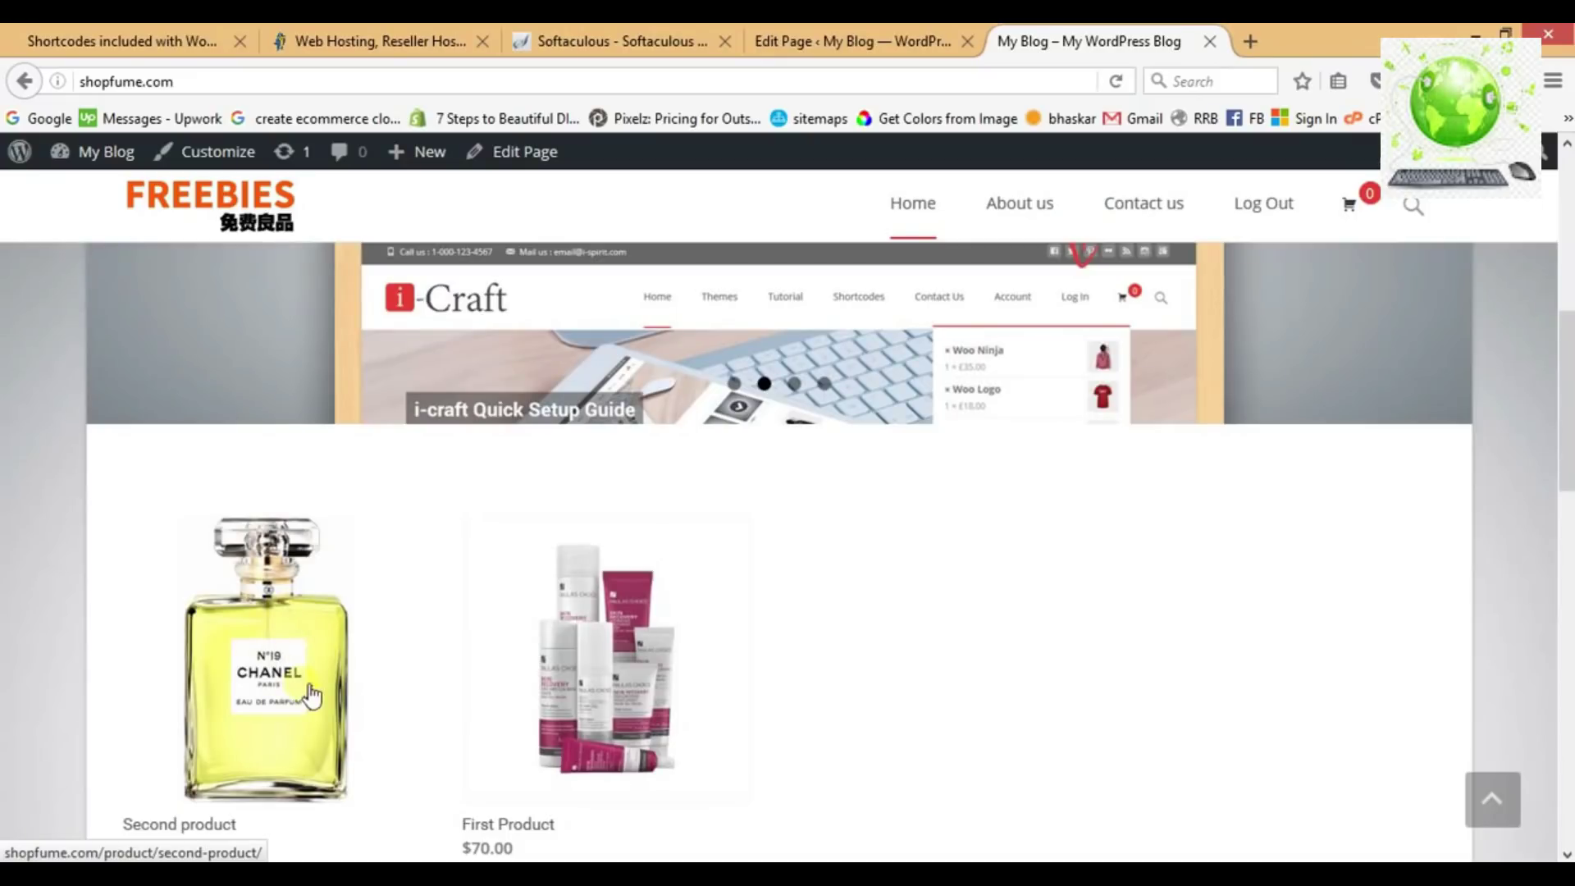
{"action": "scroll", "coordinate": [312, 696], "scroll_direction": "down", "scroll_amount": 3}
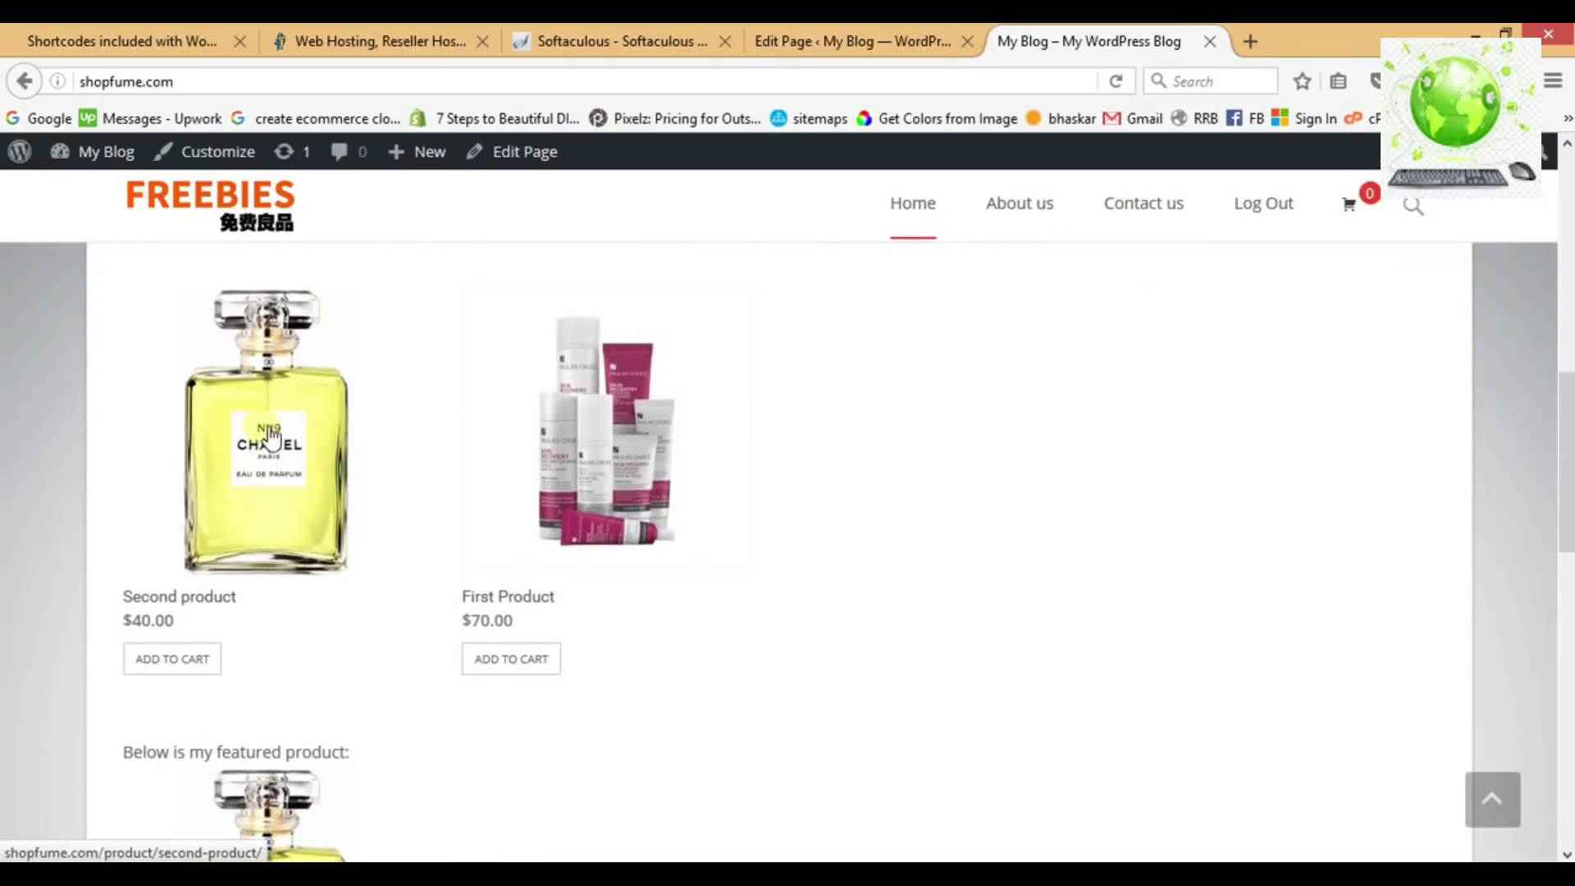
{"action": "scroll", "coordinate": [271, 435], "scroll_direction": "down", "scroll_amount": 4}
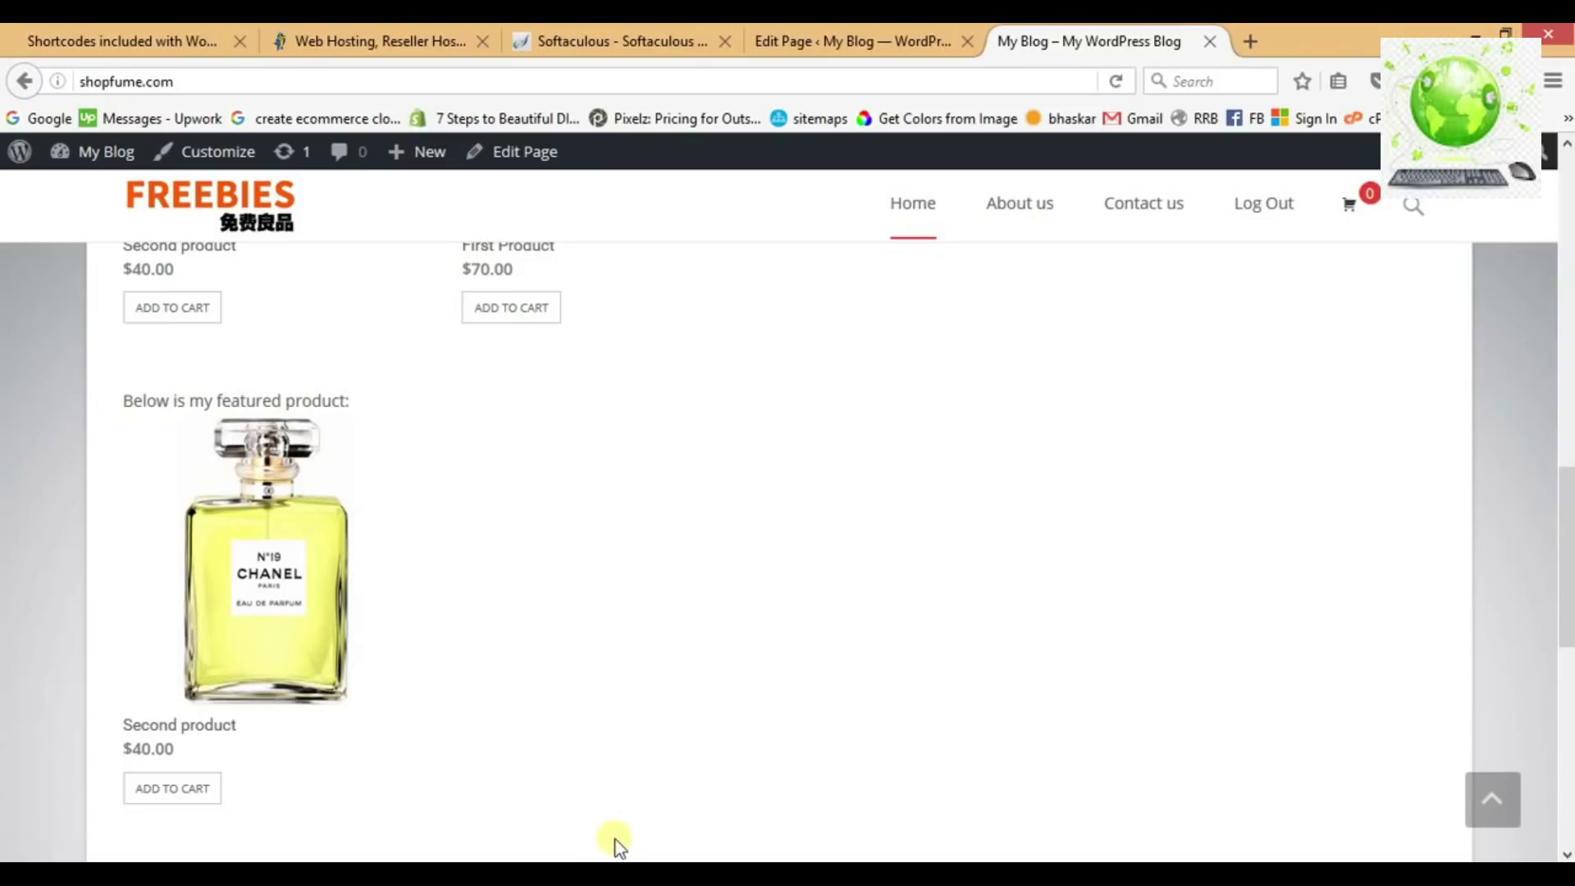
Mark the WooCommerce install step done in the notes and delete '(on hold)' after Footer.
{"action": "left_click", "coordinate": [616, 872]}
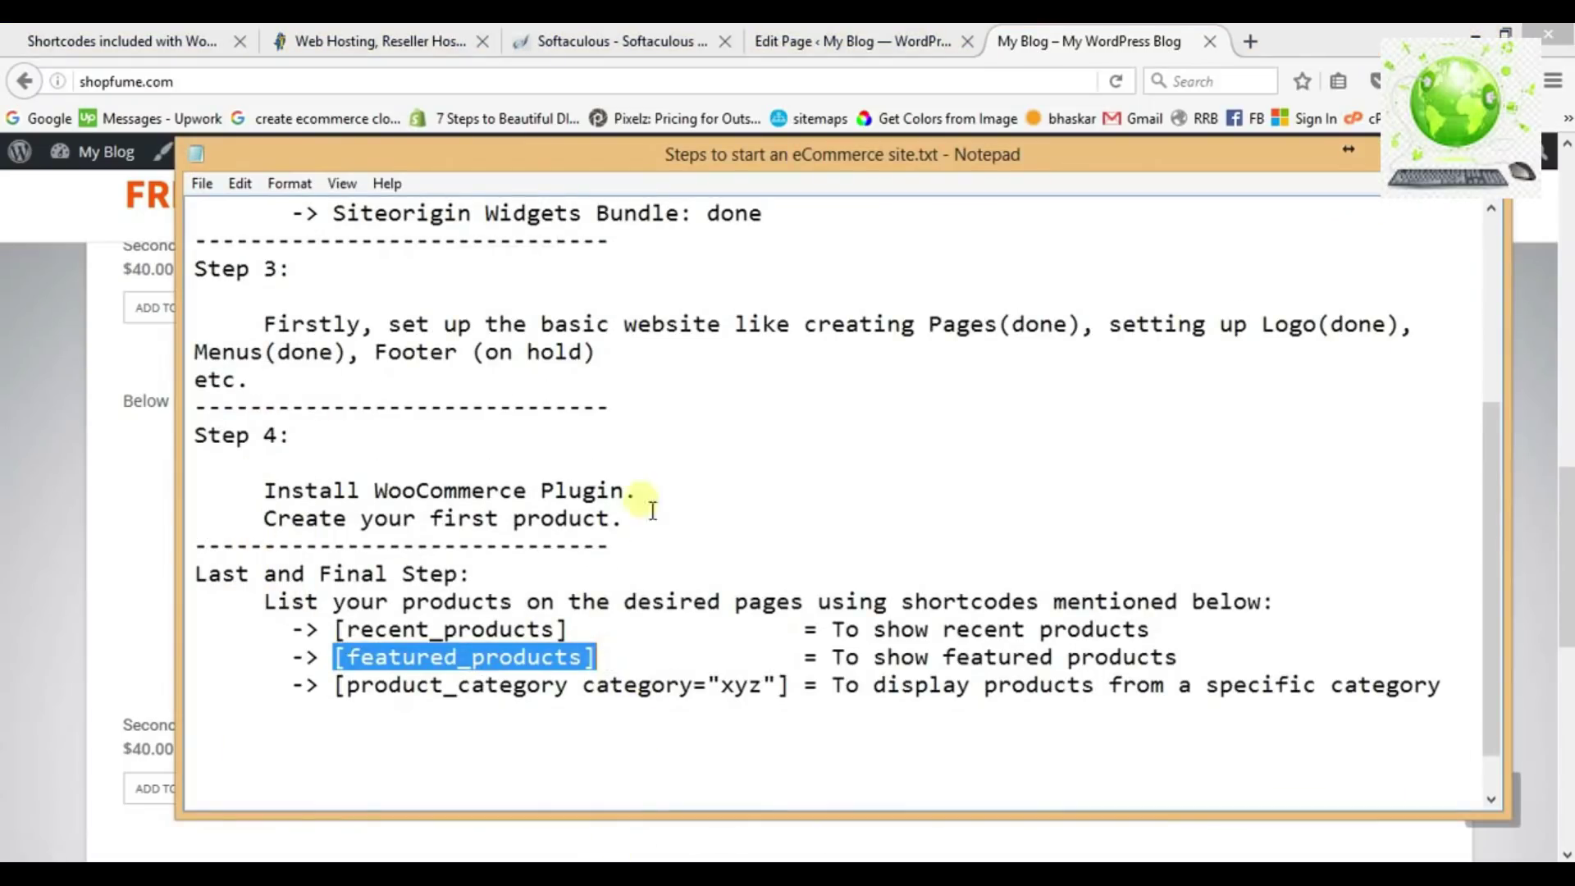
{"action": "left_click", "coordinate": [654, 503]}
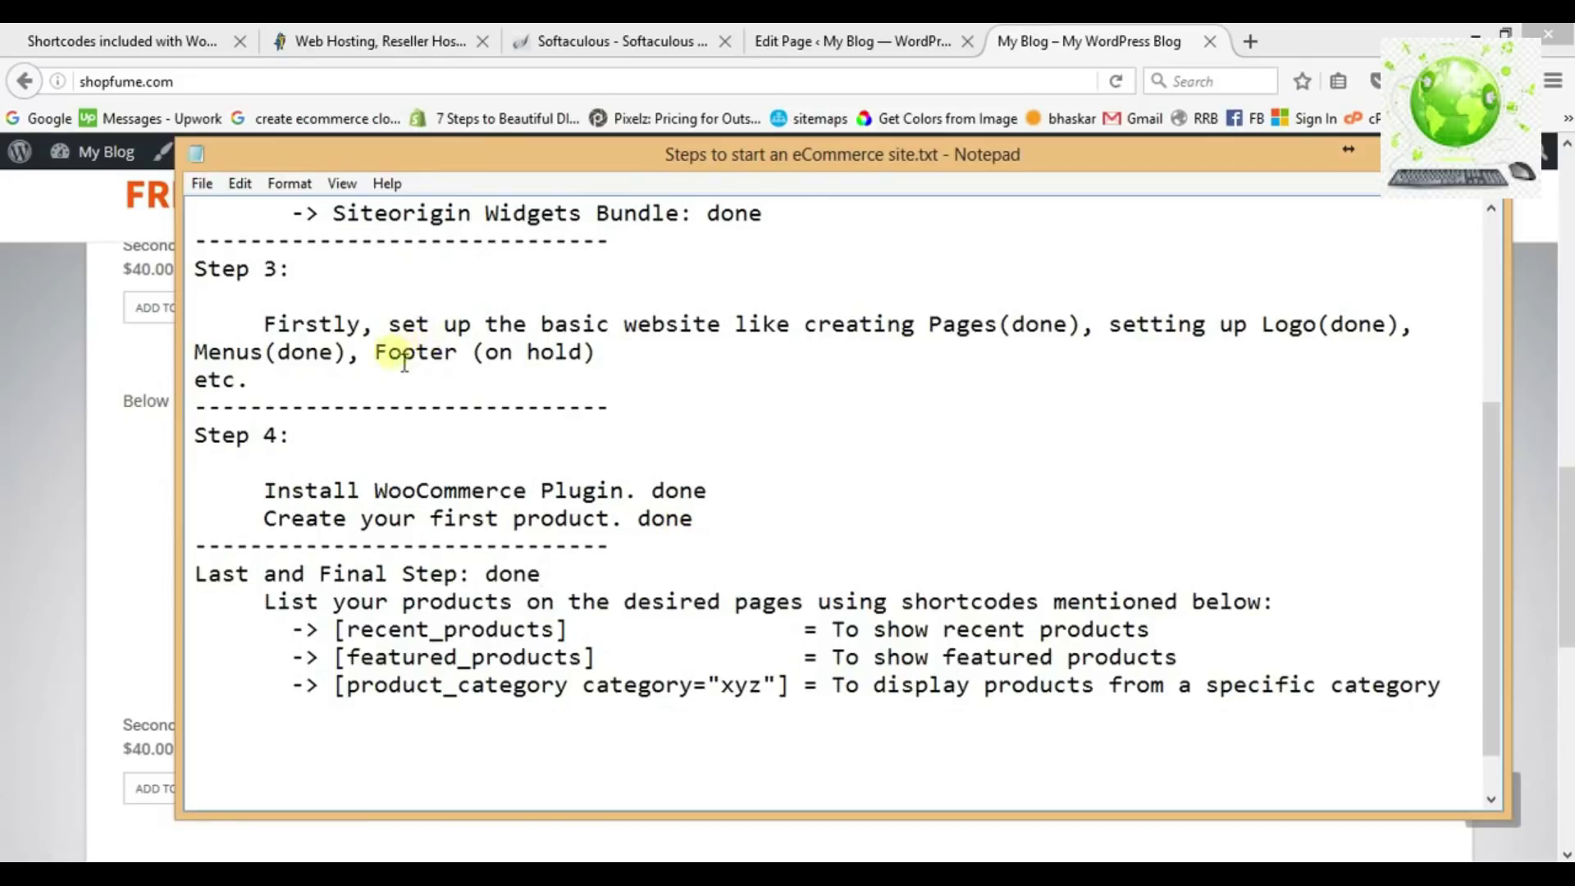
{"action": "left_click_drag", "start_coordinate": [389, 366], "coordinate": [607, 365]}
{"action": "key", "text": "BackSpace"}
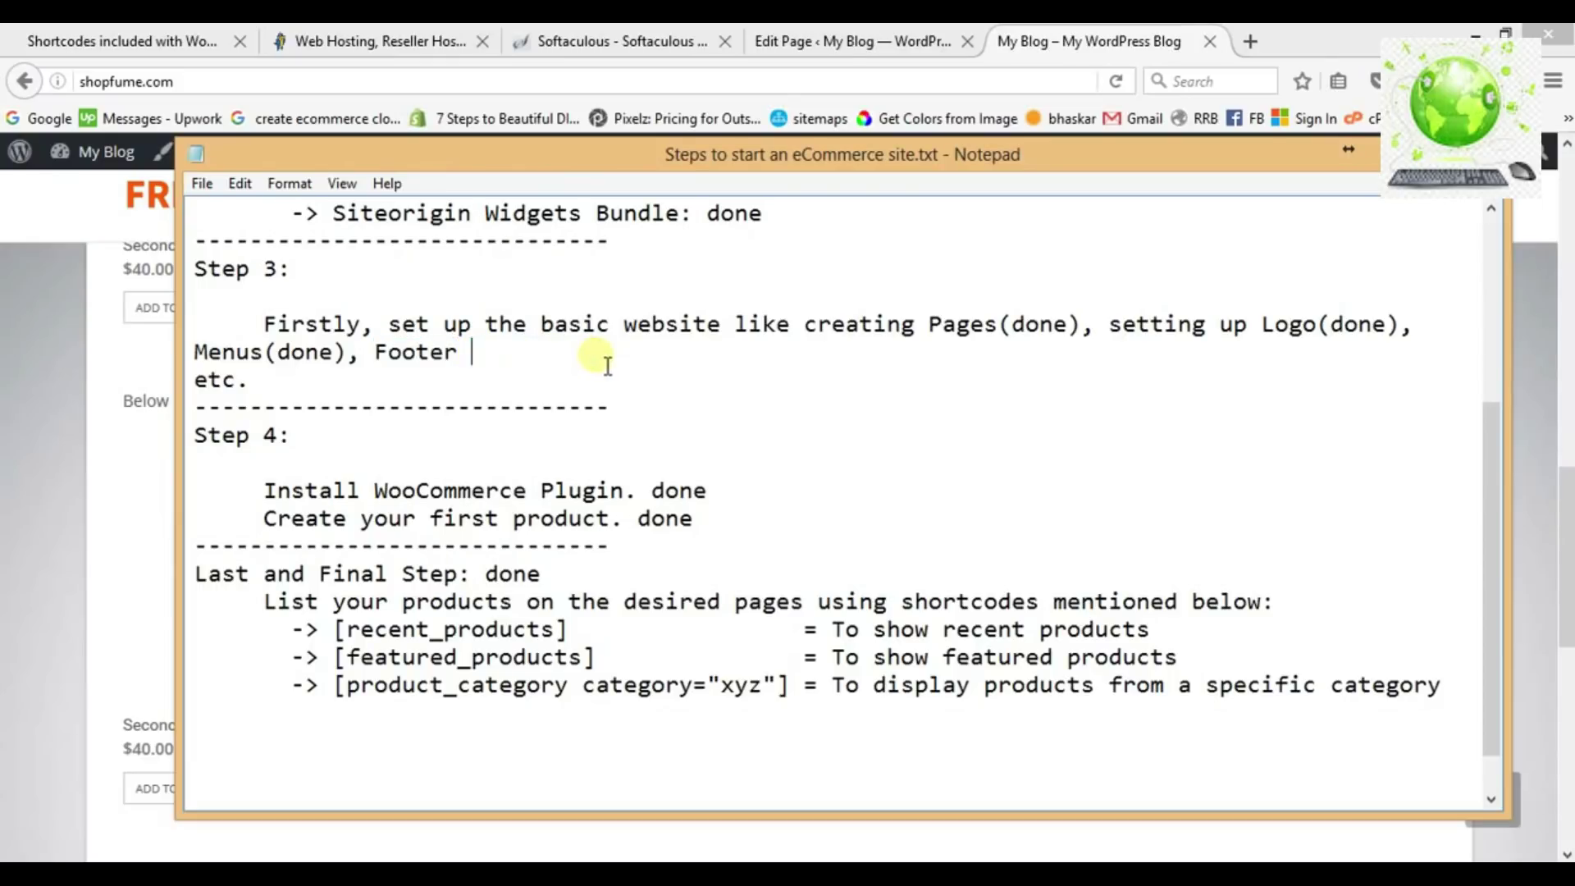
{"action": "left_click", "coordinate": [853, 41]}
Leave the shop front page and Home page editor and go to Appearance > Widgets.
{"action": "left_click", "coordinate": [1065, 37]}
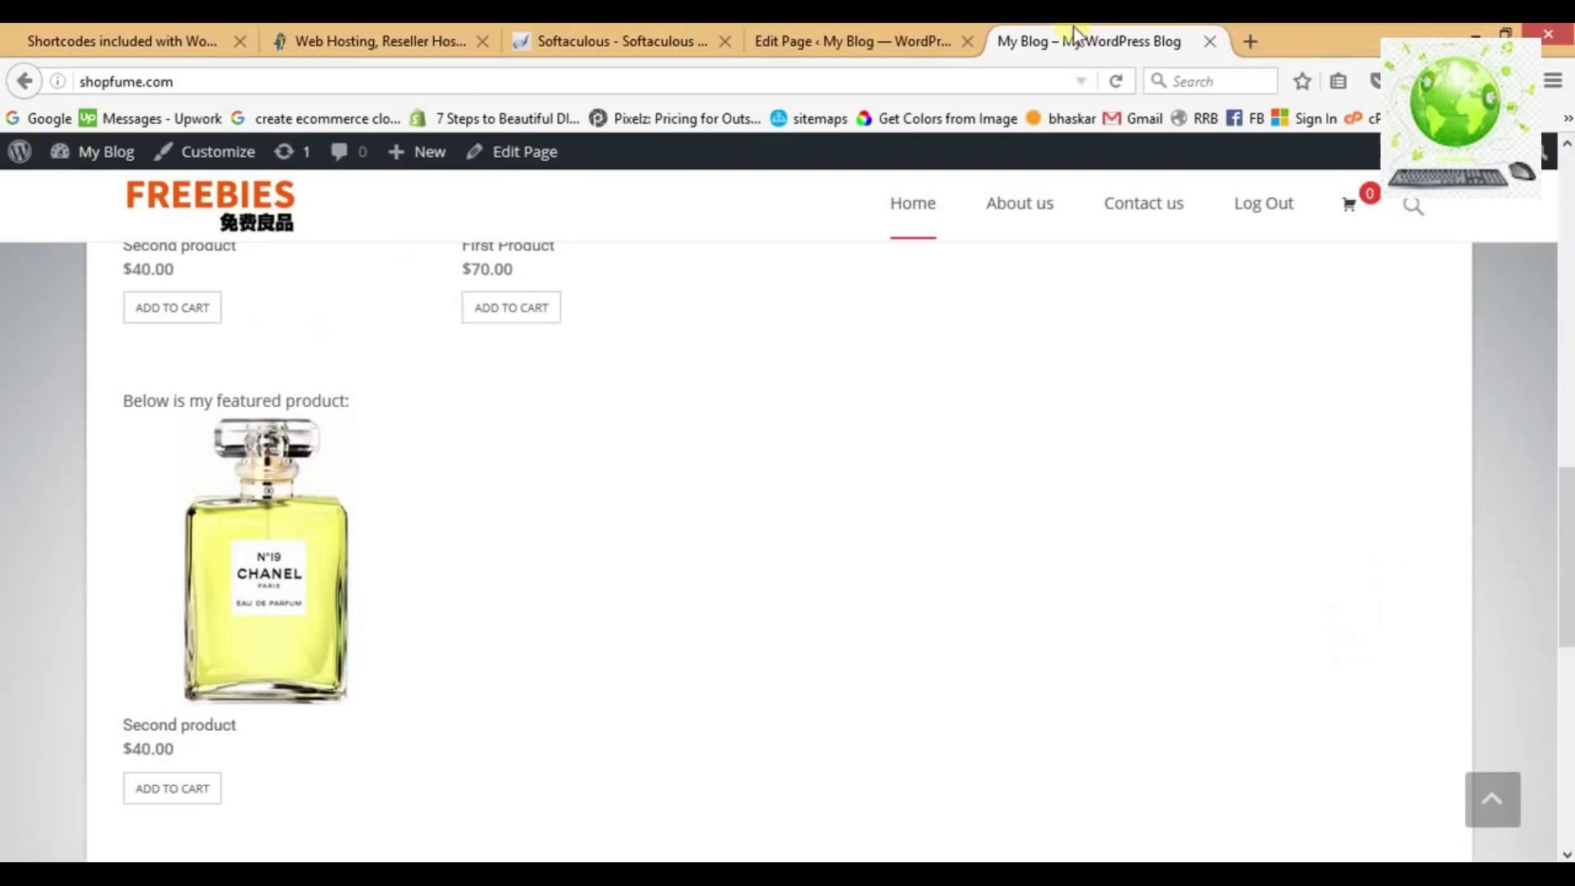
{"action": "scroll", "coordinate": [869, 375], "scroll_direction": "down", "scroll_amount": 5}
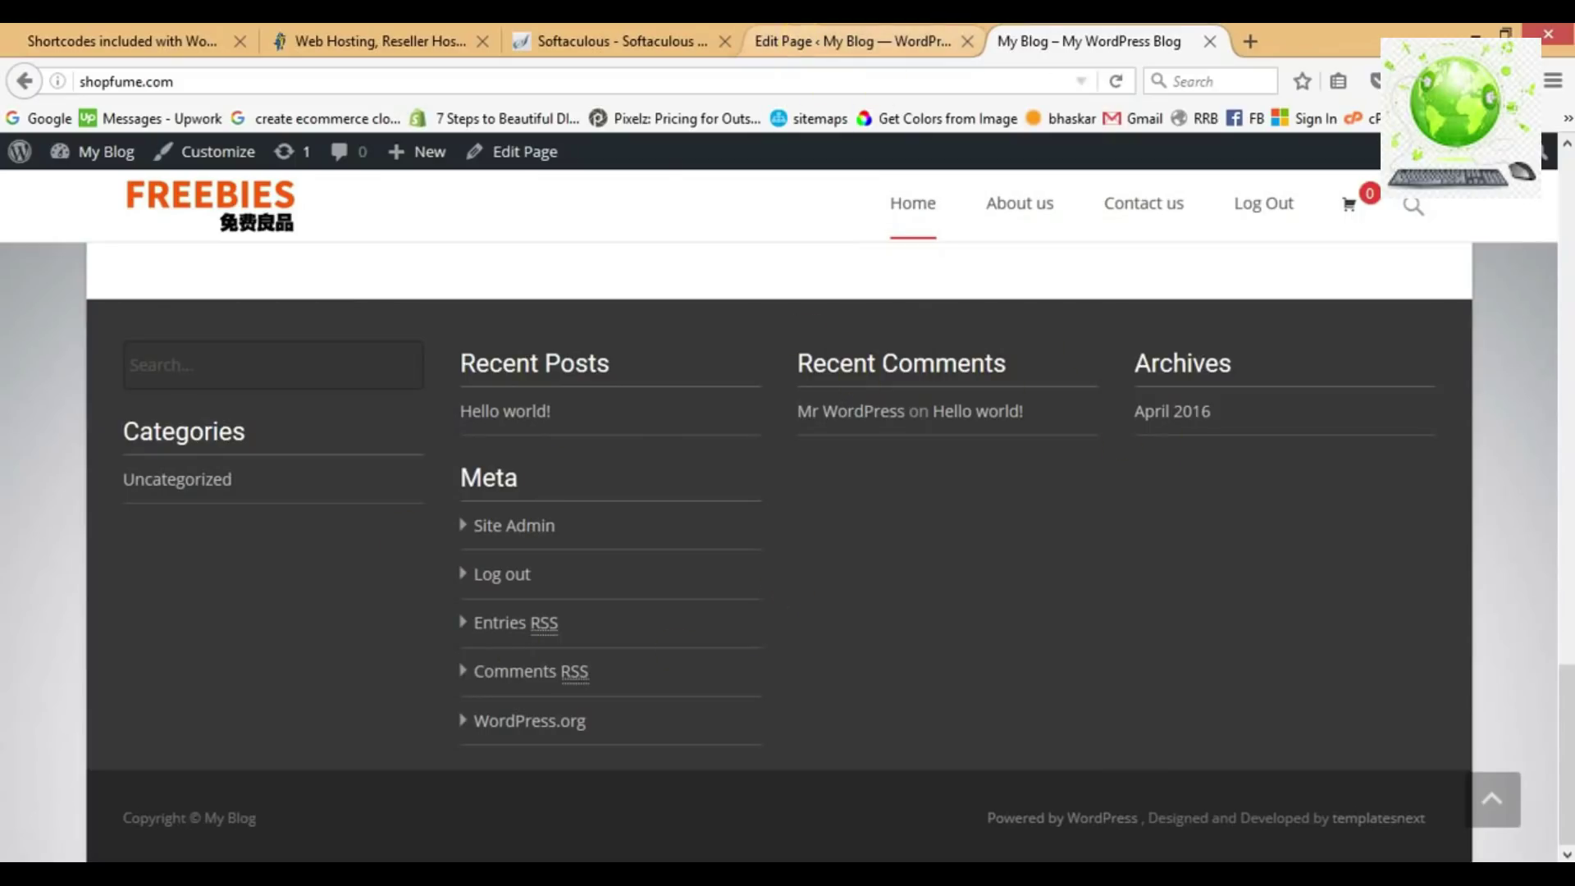
{"action": "left_click", "coordinate": [853, 41]}
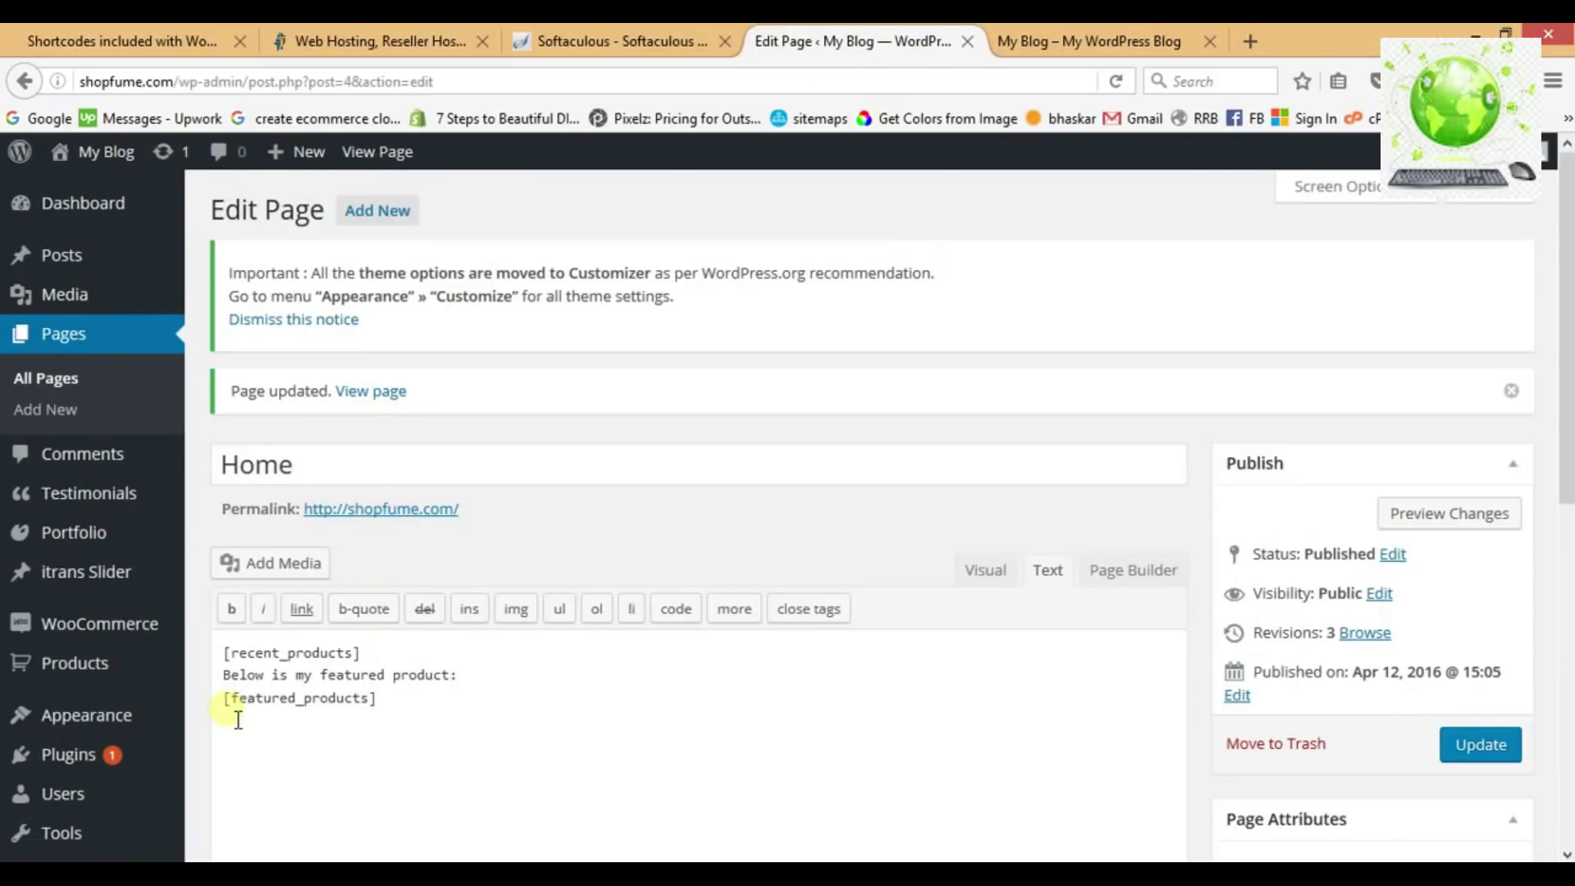
{"action": "scroll", "coordinate": [238, 720], "scroll_direction": "down", "scroll_amount": 2}
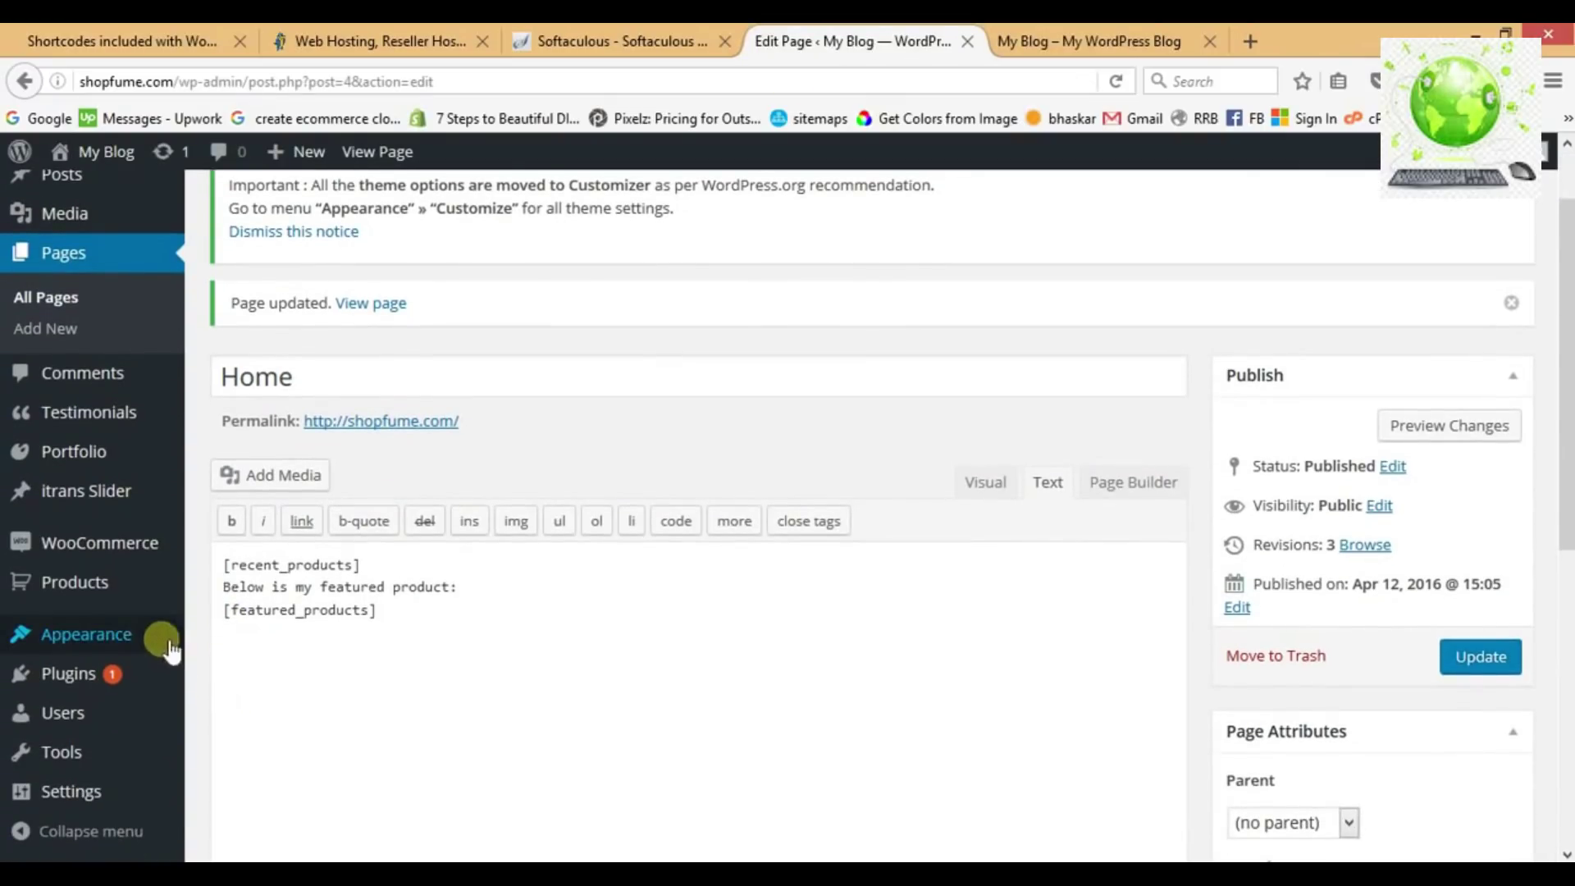
{"action": "mouse_move", "coordinate": [156, 642]}
{"action": "left_click", "coordinate": [238, 705]}
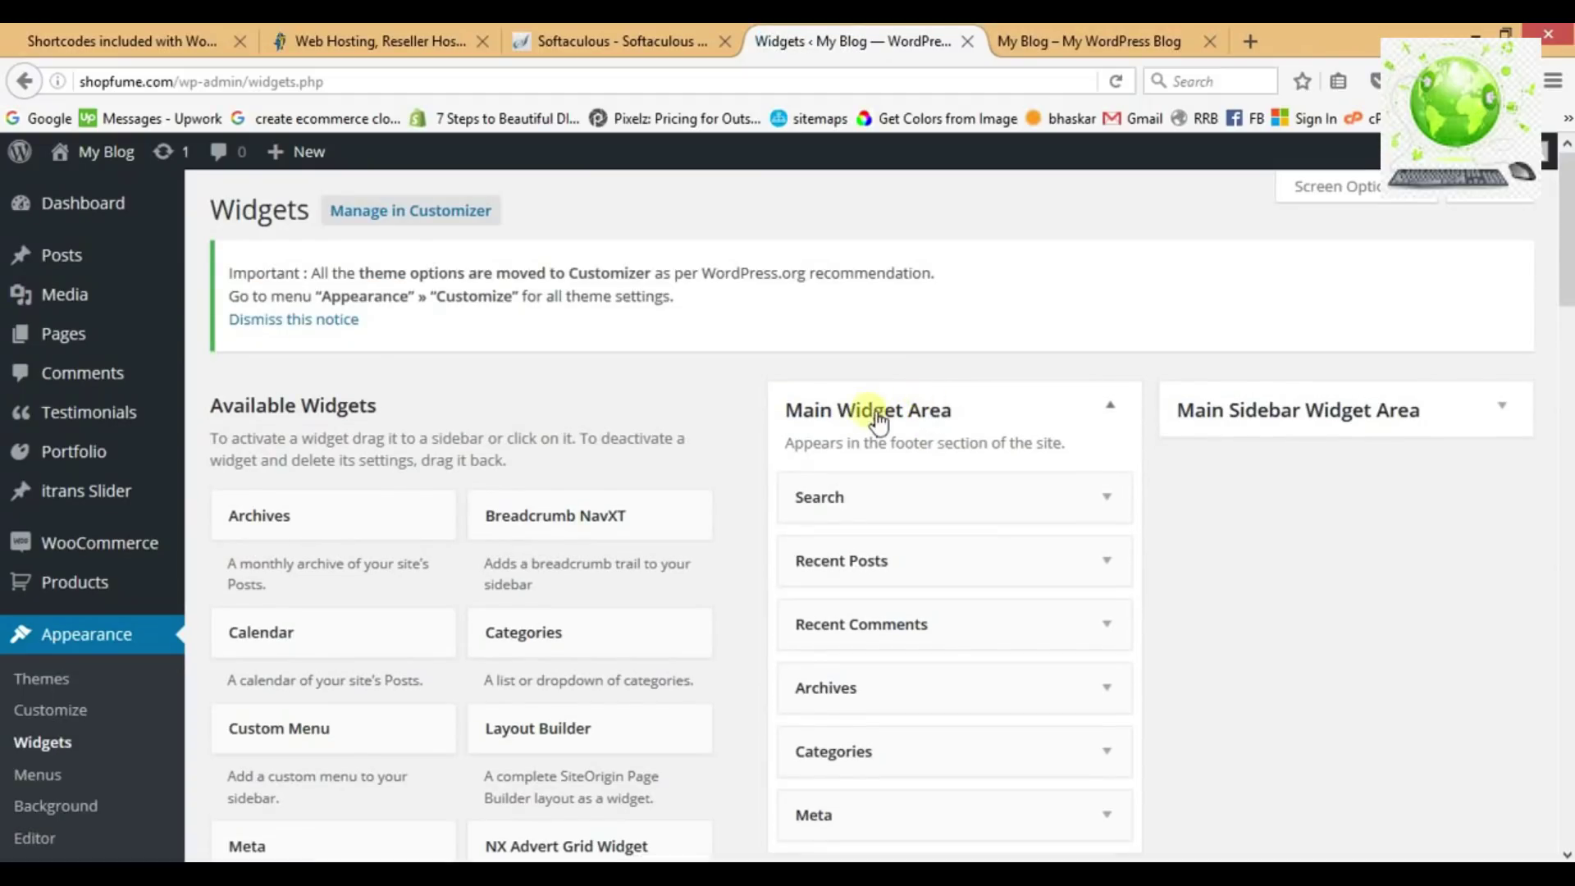
Delete the Search, Recent Posts and Recent Comments widgets from the Main Widget Area.
{"action": "scroll", "coordinate": [985, 422], "scroll_direction": "down", "scroll_amount": 3}
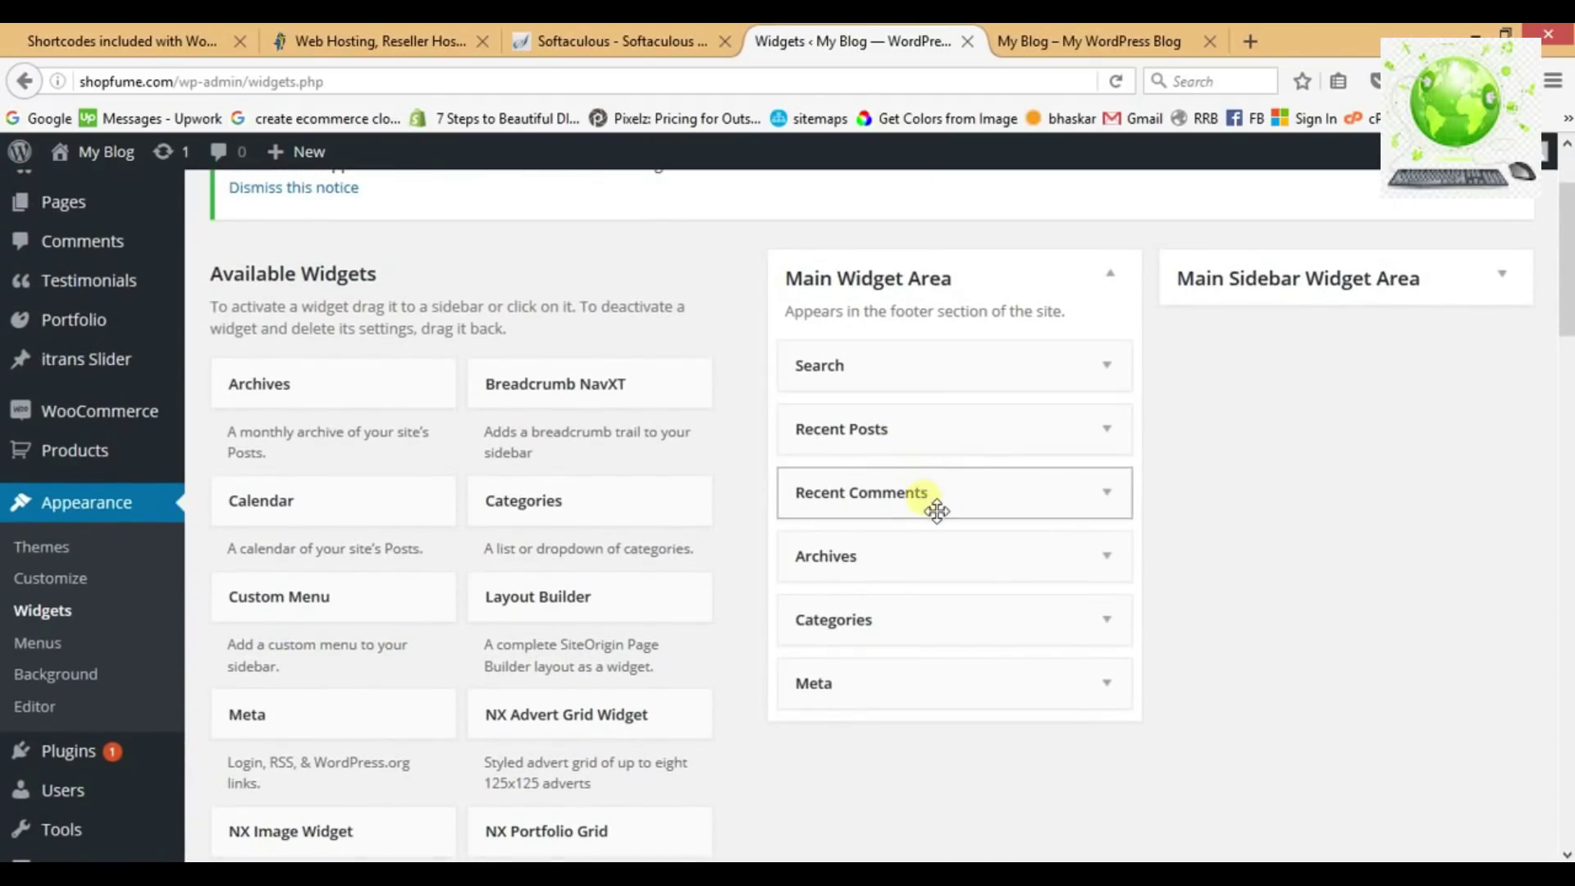
{"action": "left_click", "coordinate": [1106, 365]}
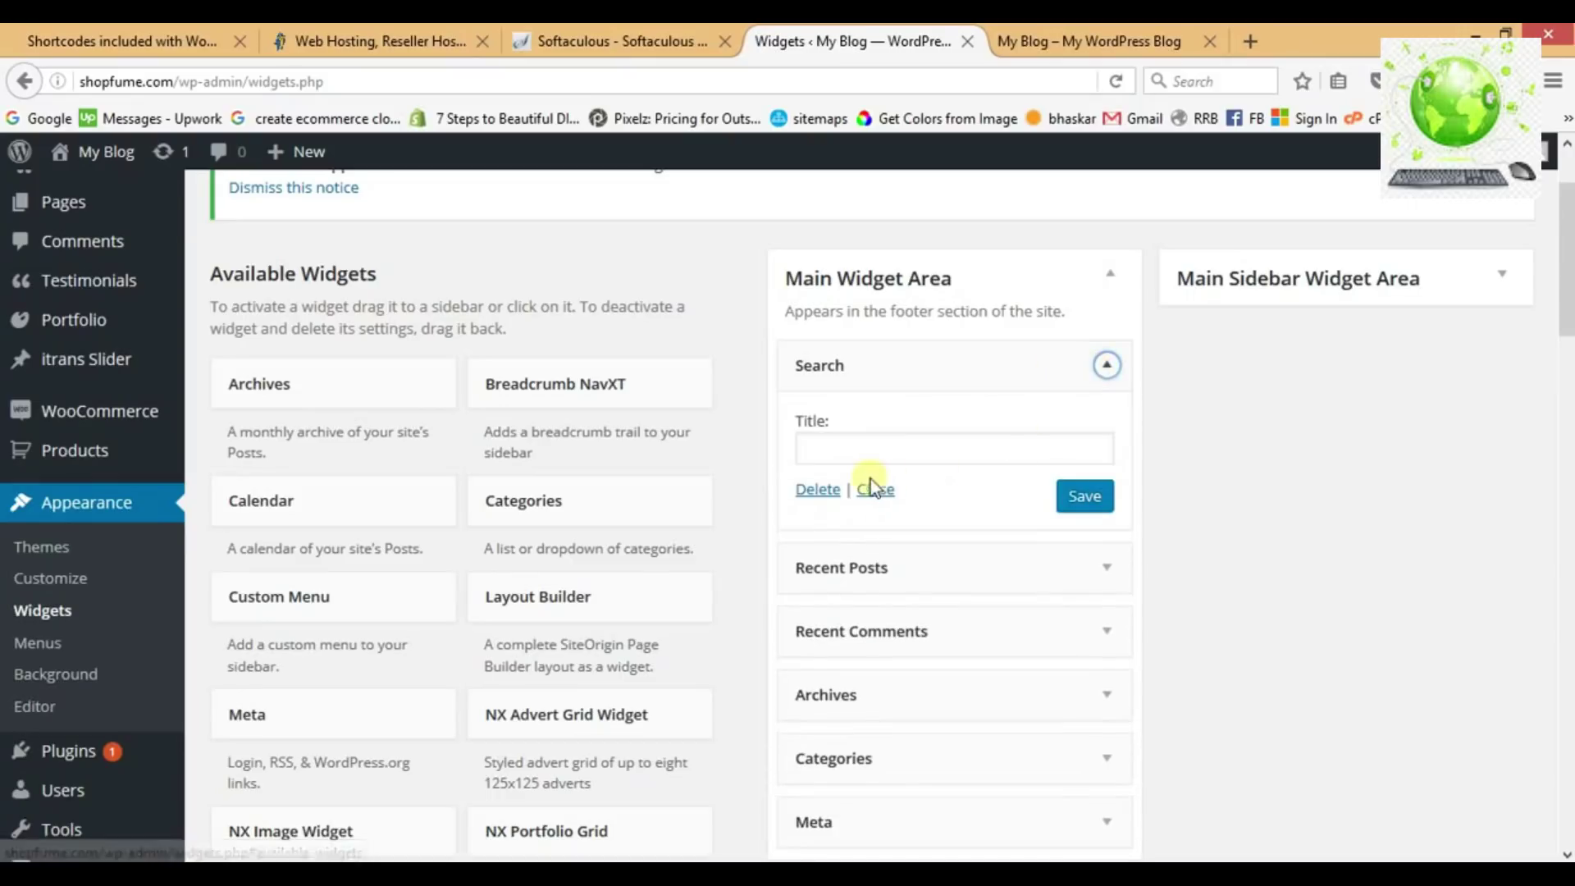
{"action": "left_click", "coordinate": [818, 490]}
{"action": "left_click", "coordinate": [1108, 367]}
{"action": "left_click", "coordinate": [821, 581]}
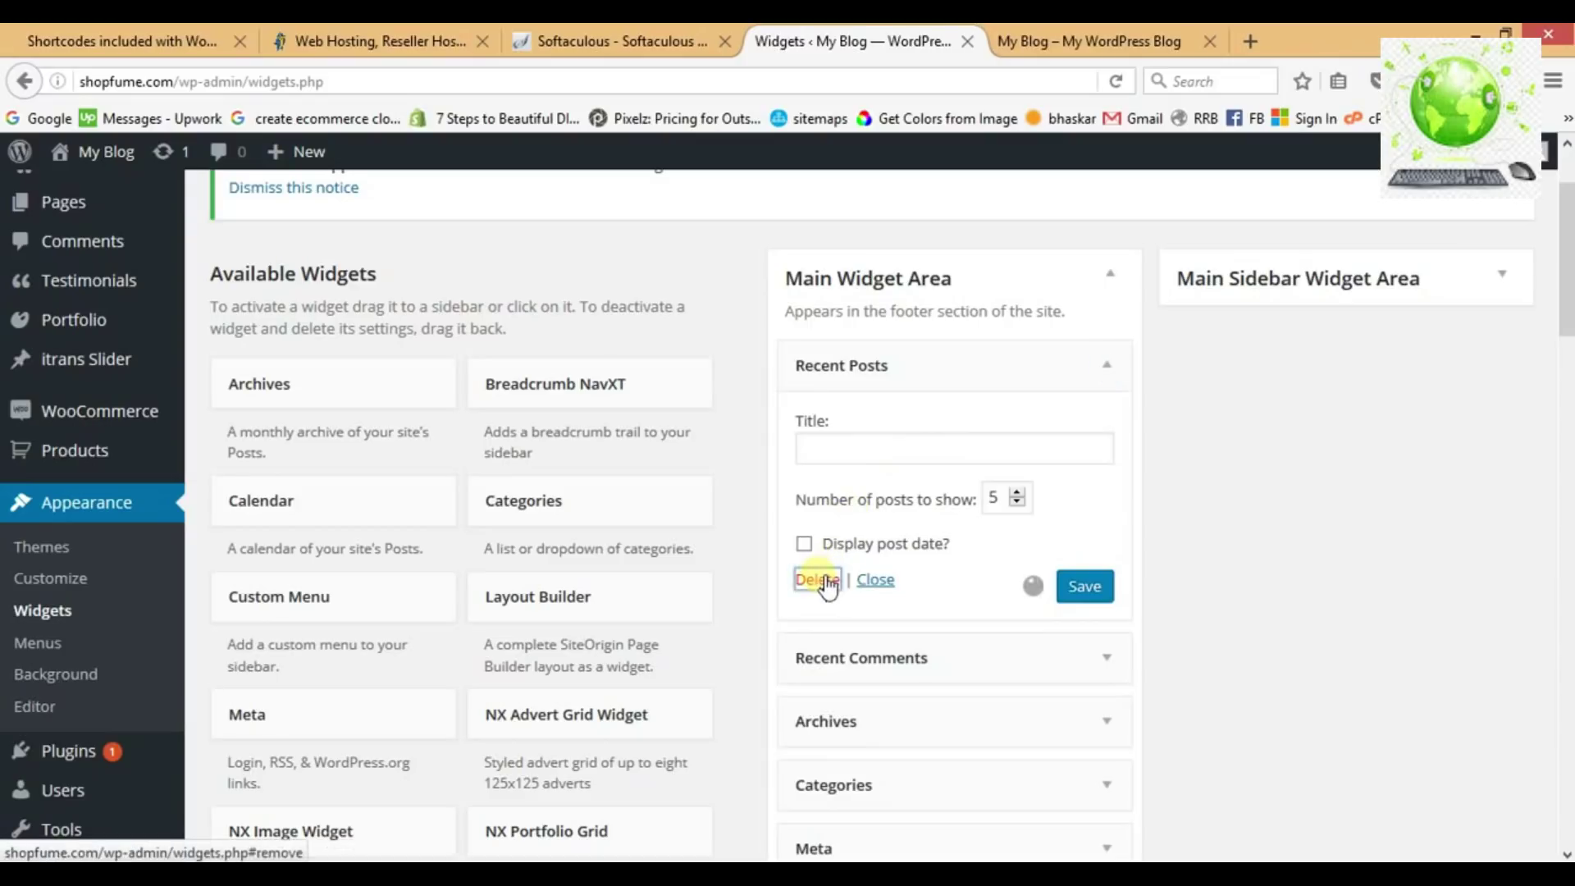
{"action": "left_click", "coordinate": [1121, 368]}
{"action": "left_click", "coordinate": [816, 544]}
Delete the Archives, Categories and Meta widgets, leaving the Main Widget Area empty.
{"action": "left_click", "coordinate": [1118, 369]}
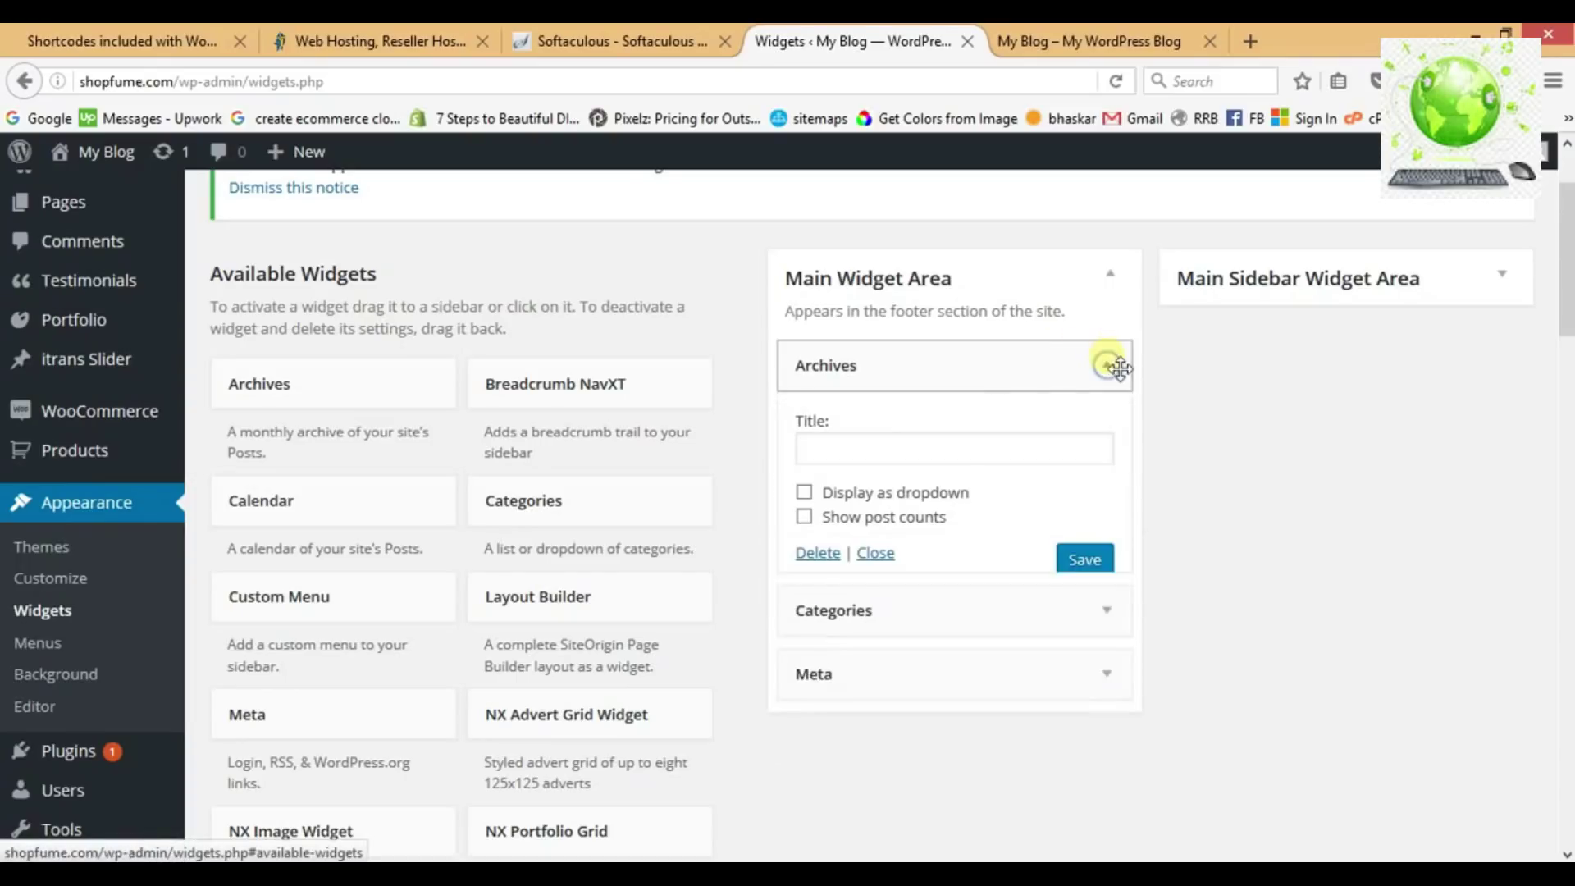
{"action": "left_click", "coordinate": [823, 556]}
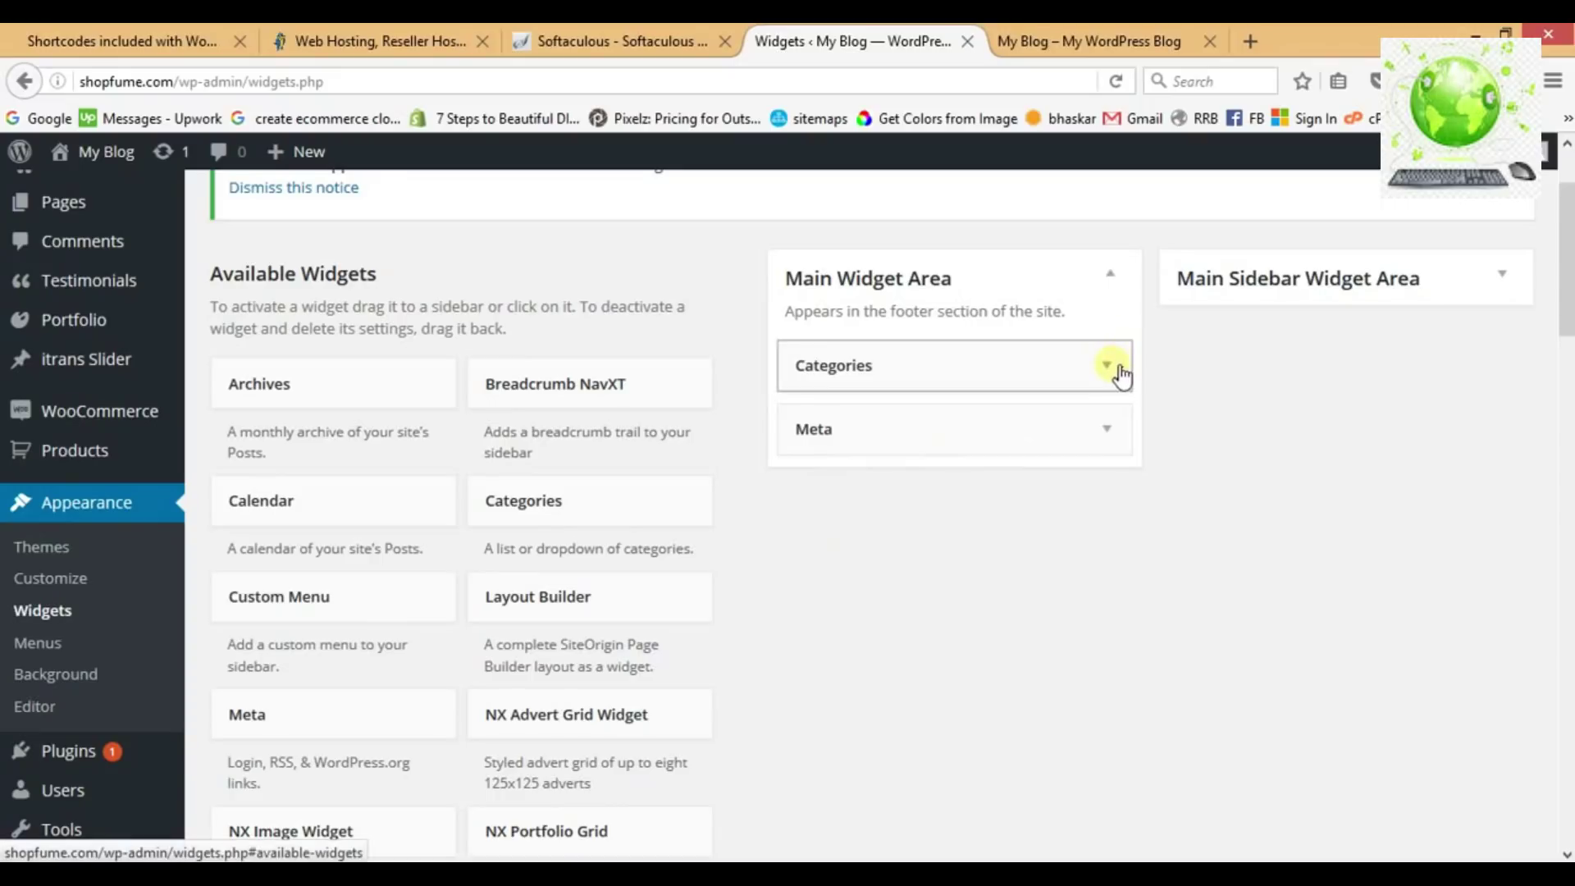
{"action": "left_click", "coordinate": [1107, 366]}
{"action": "left_click", "coordinate": [819, 577]}
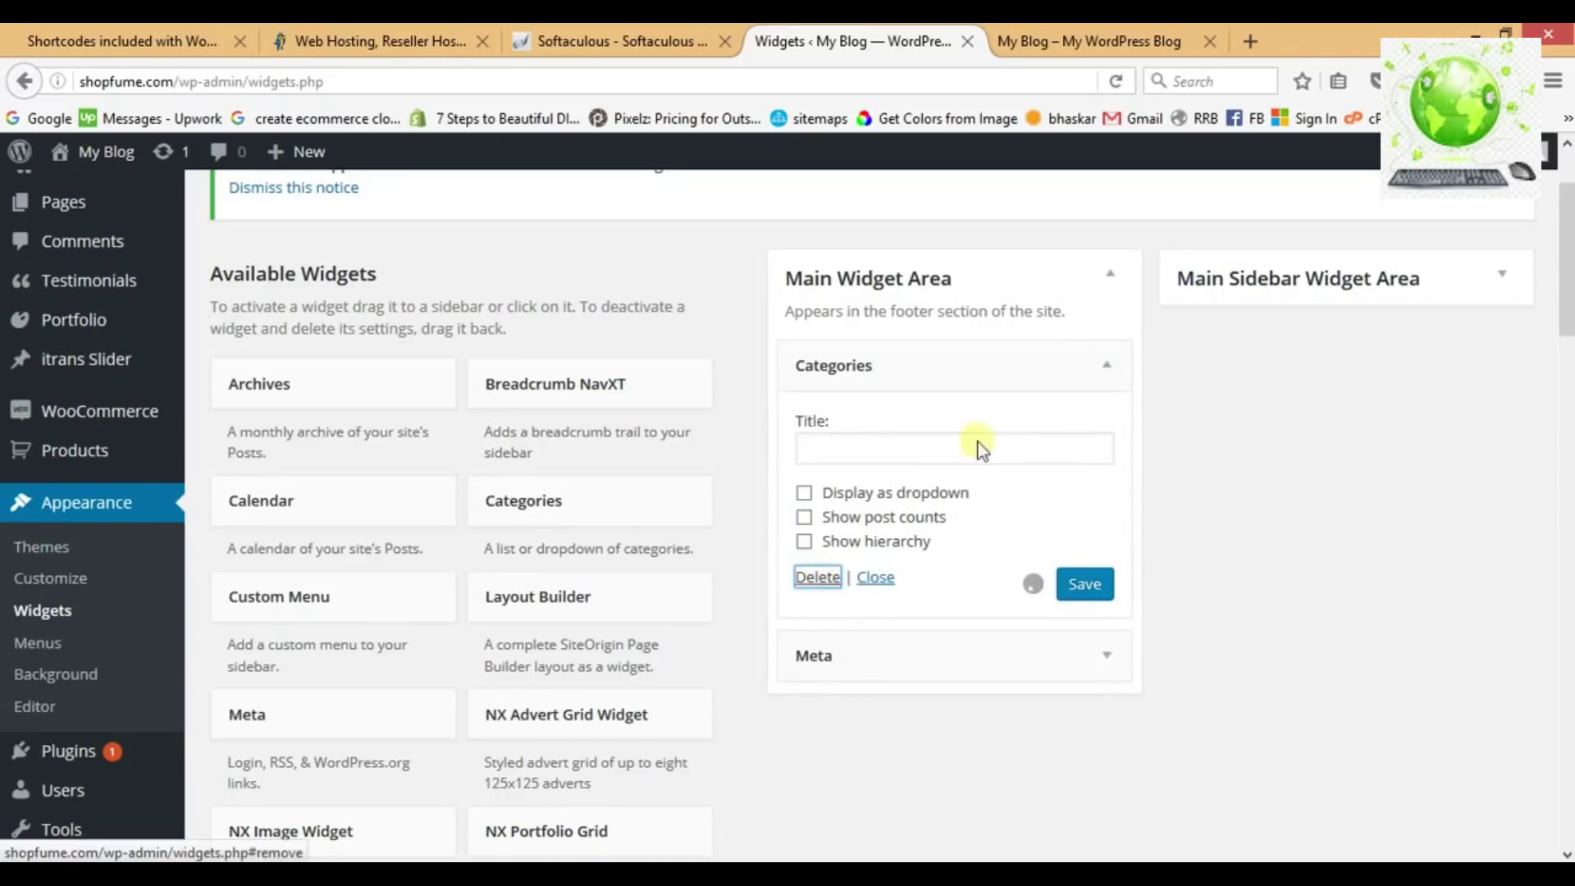
{"action": "left_click", "coordinate": [1107, 366]}
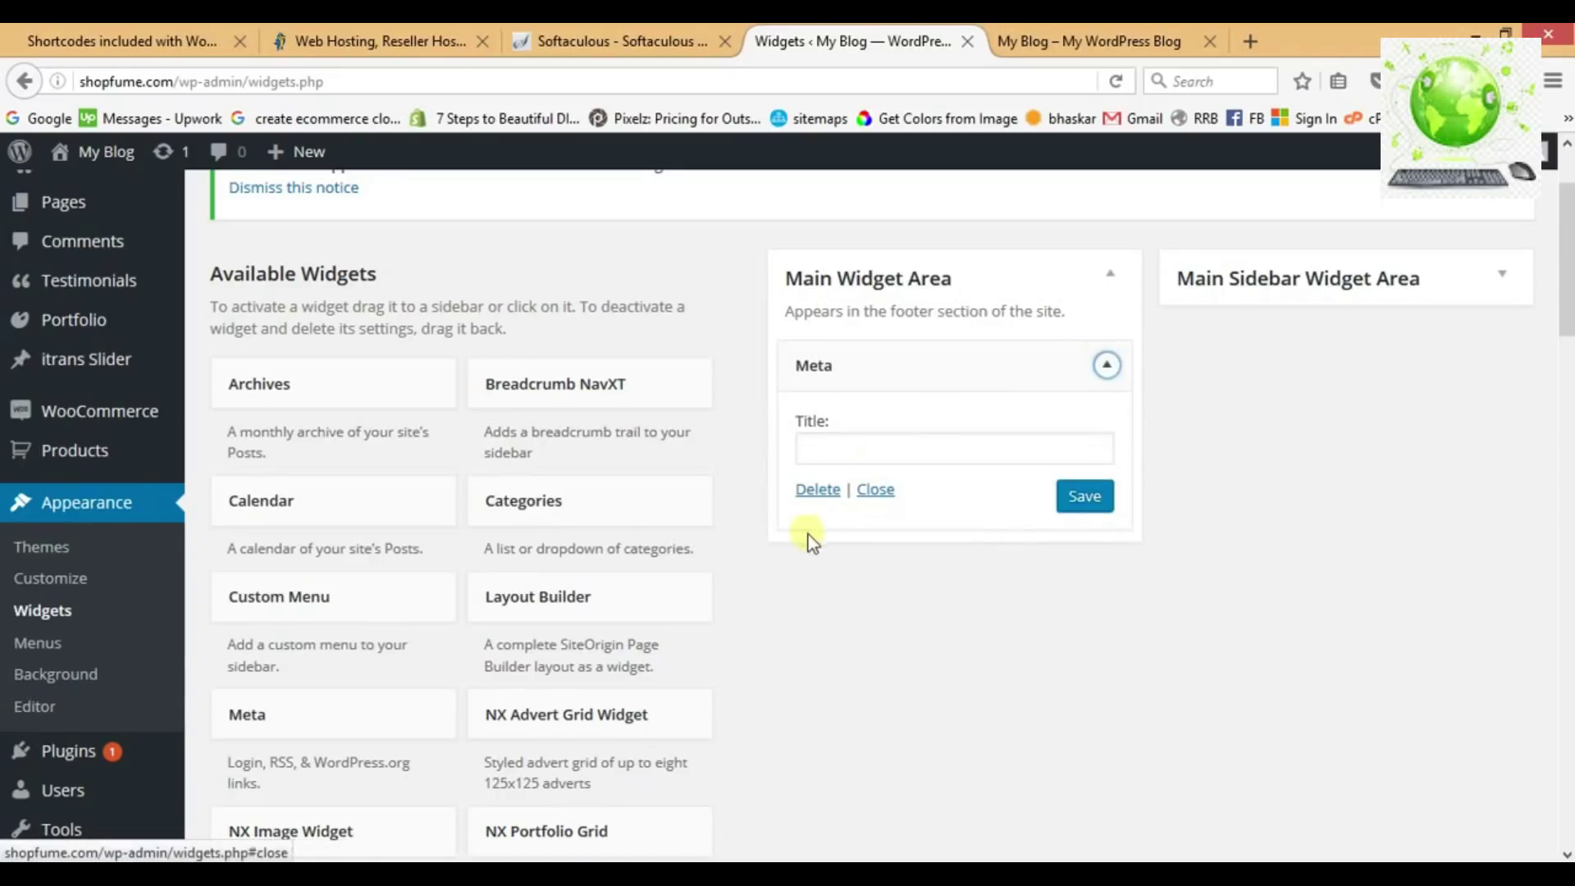
{"action": "left_click", "coordinate": [820, 491]}
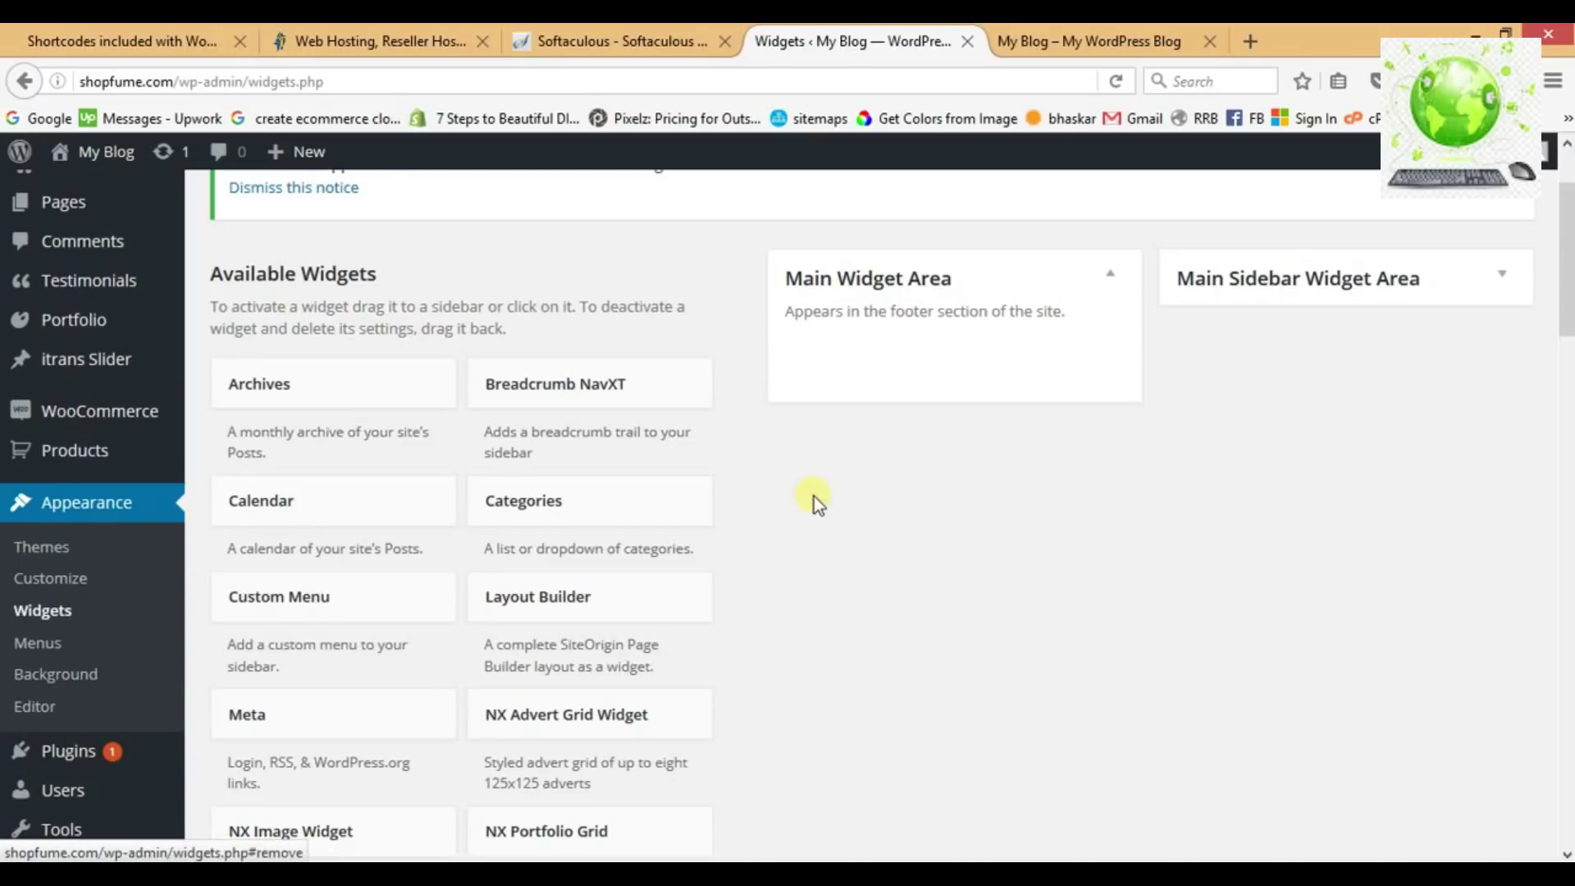
Reload the live site to confirm the footer is empty, then go back to Widgets.
{"action": "left_click", "coordinate": [1083, 41]}
{"action": "left_click", "coordinate": [1119, 85]}
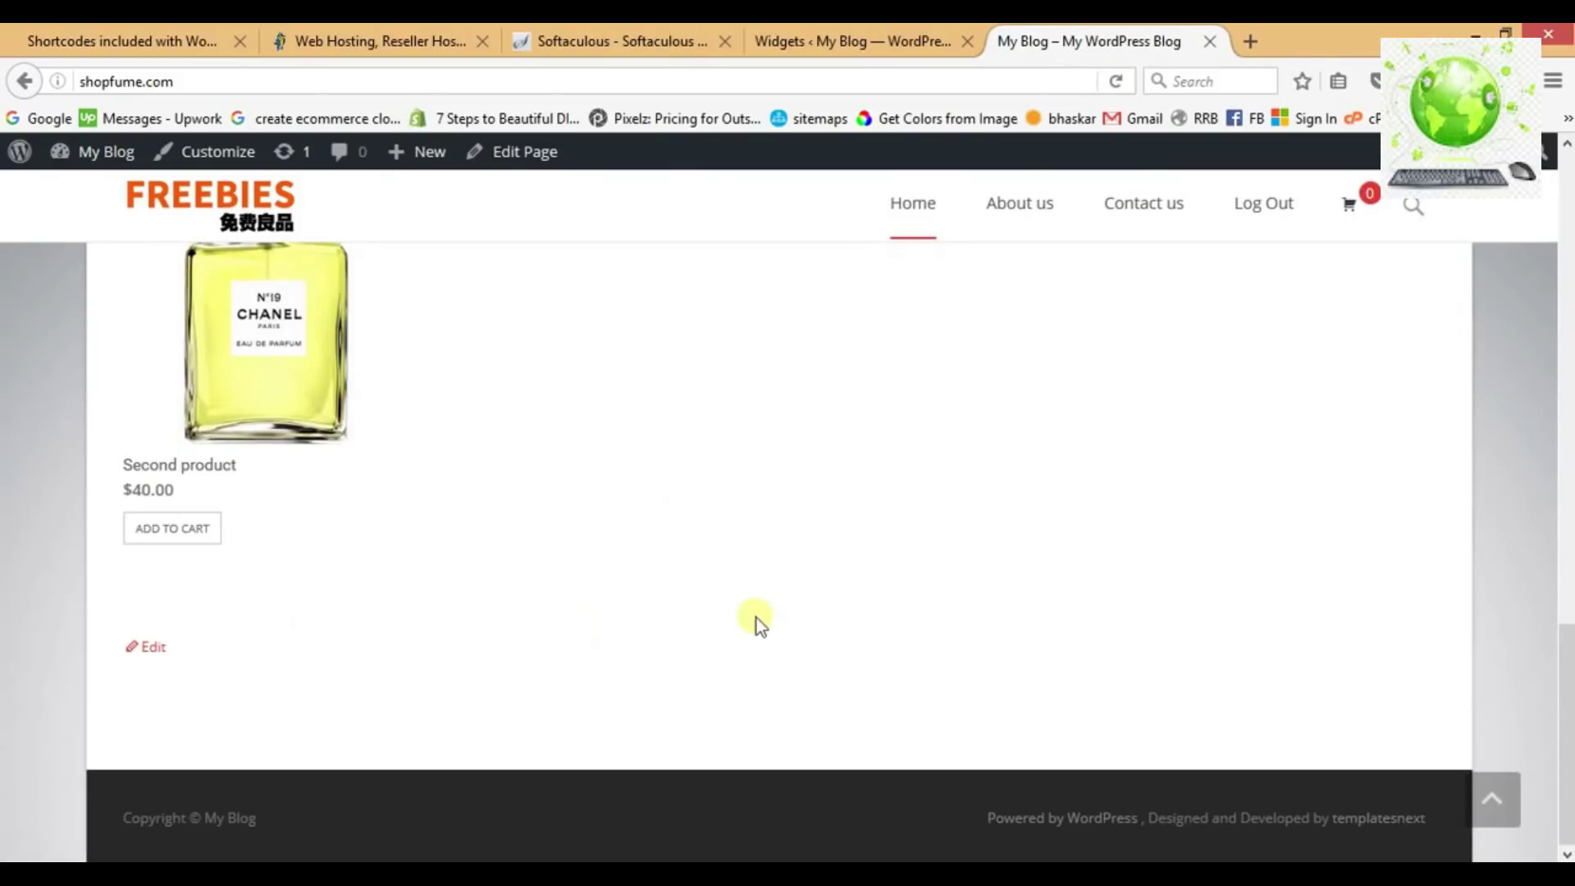
{"action": "key", "text": "ctrl+Page_Up"}
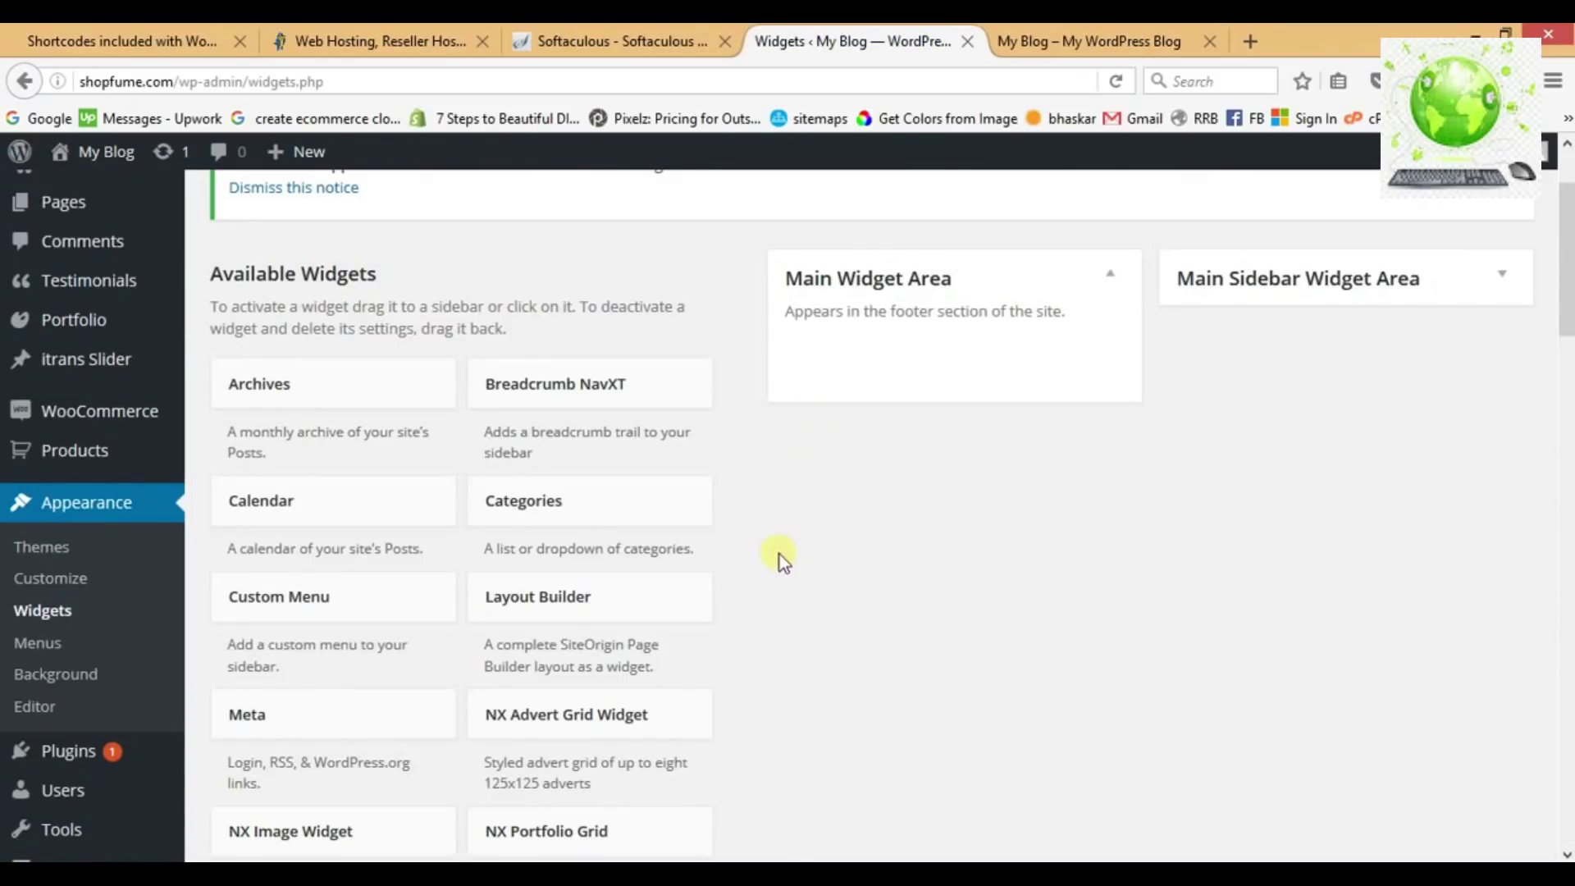
Add a Custom Menu widget to the Main Widget Area, showing Main Navigation and titled SITE LINKS, and save it.
{"action": "scroll", "coordinate": [779, 557], "scroll_direction": "down", "scroll_amount": 1}
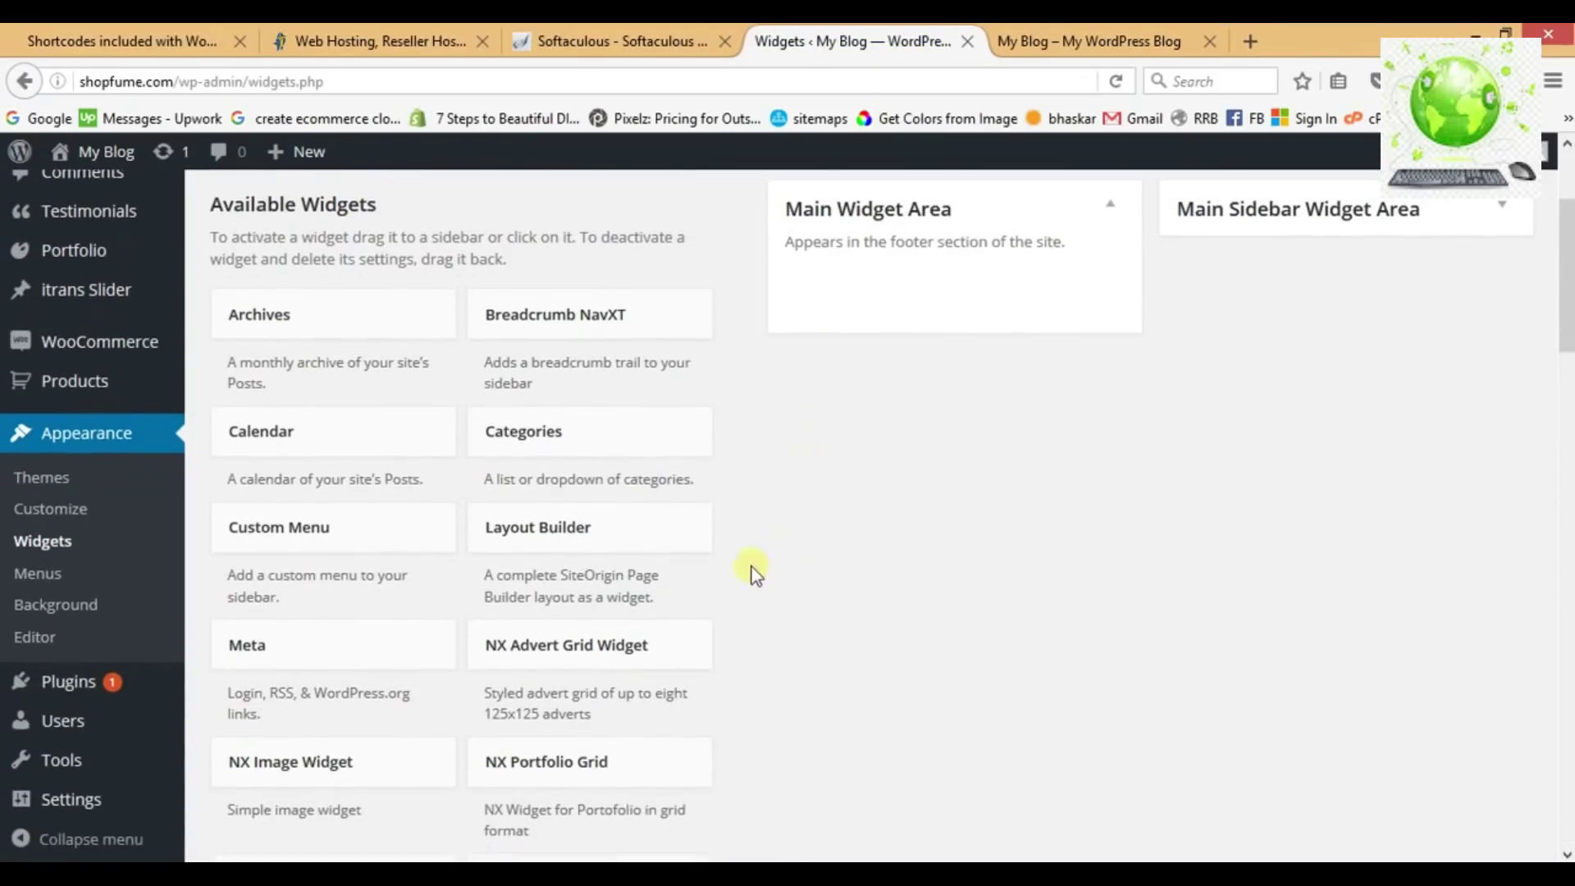
{"action": "left_click", "coordinate": [358, 535]}
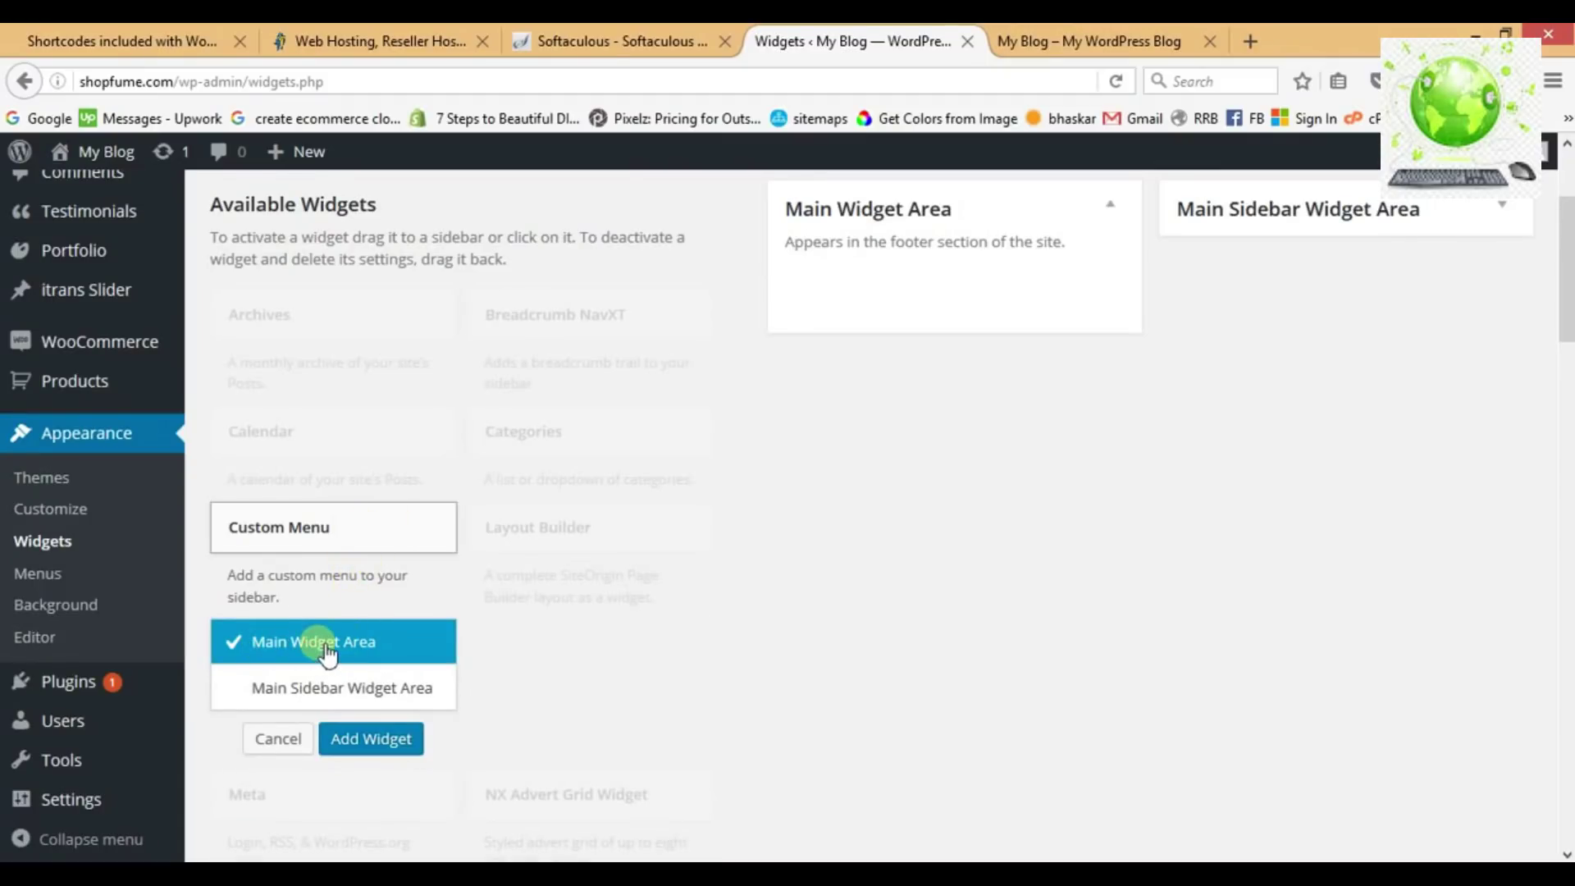
{"action": "left_click", "coordinate": [331, 688]}
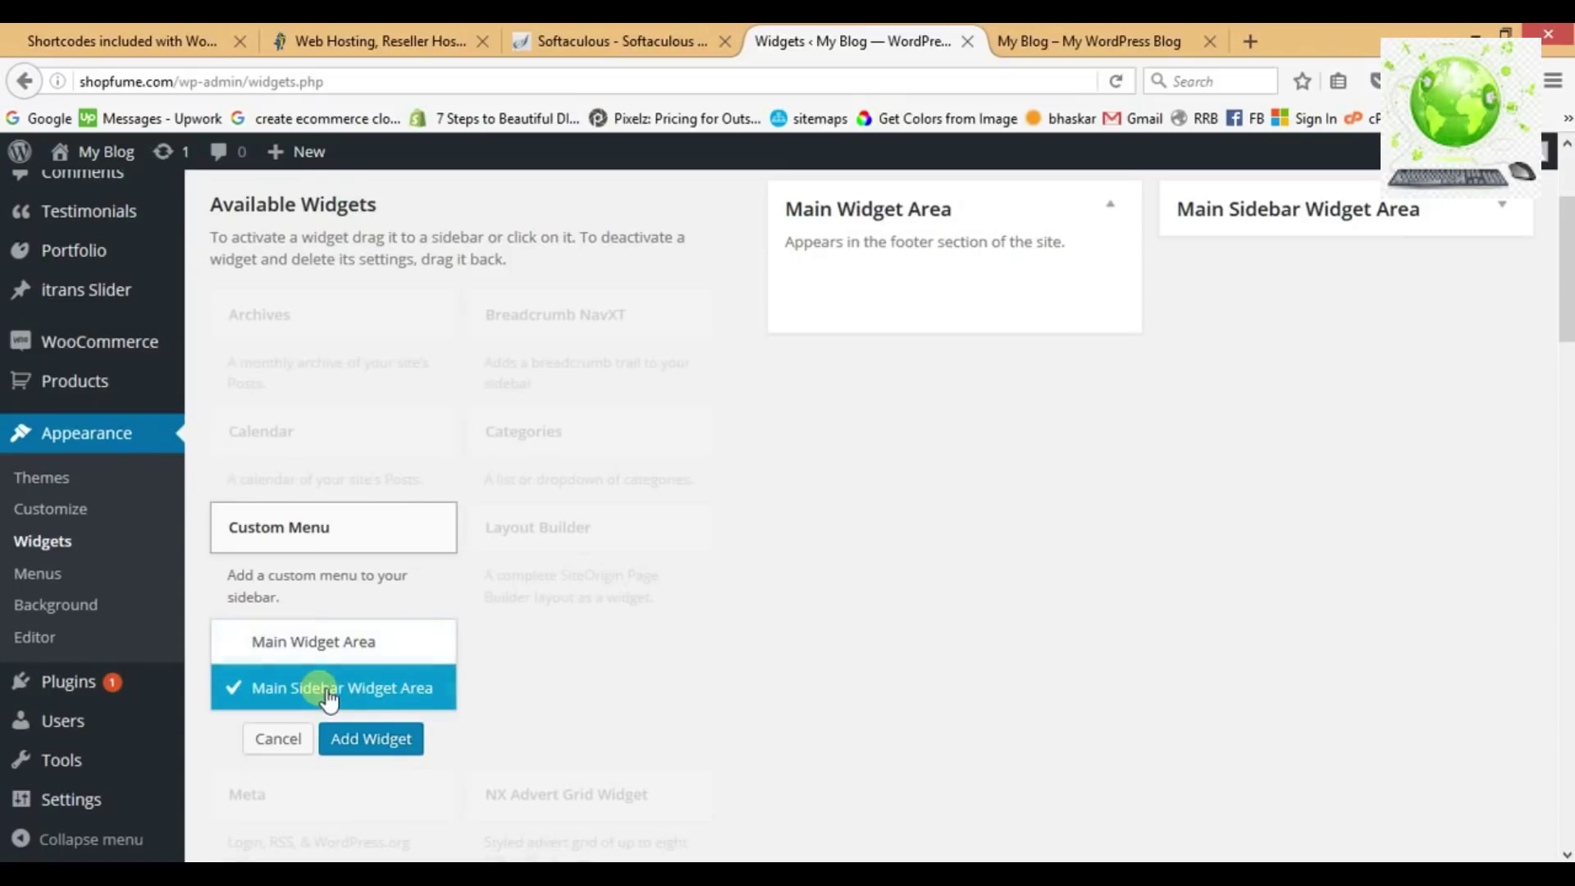
{"action": "left_click", "coordinate": [329, 643]}
{"action": "left_click", "coordinate": [373, 738]}
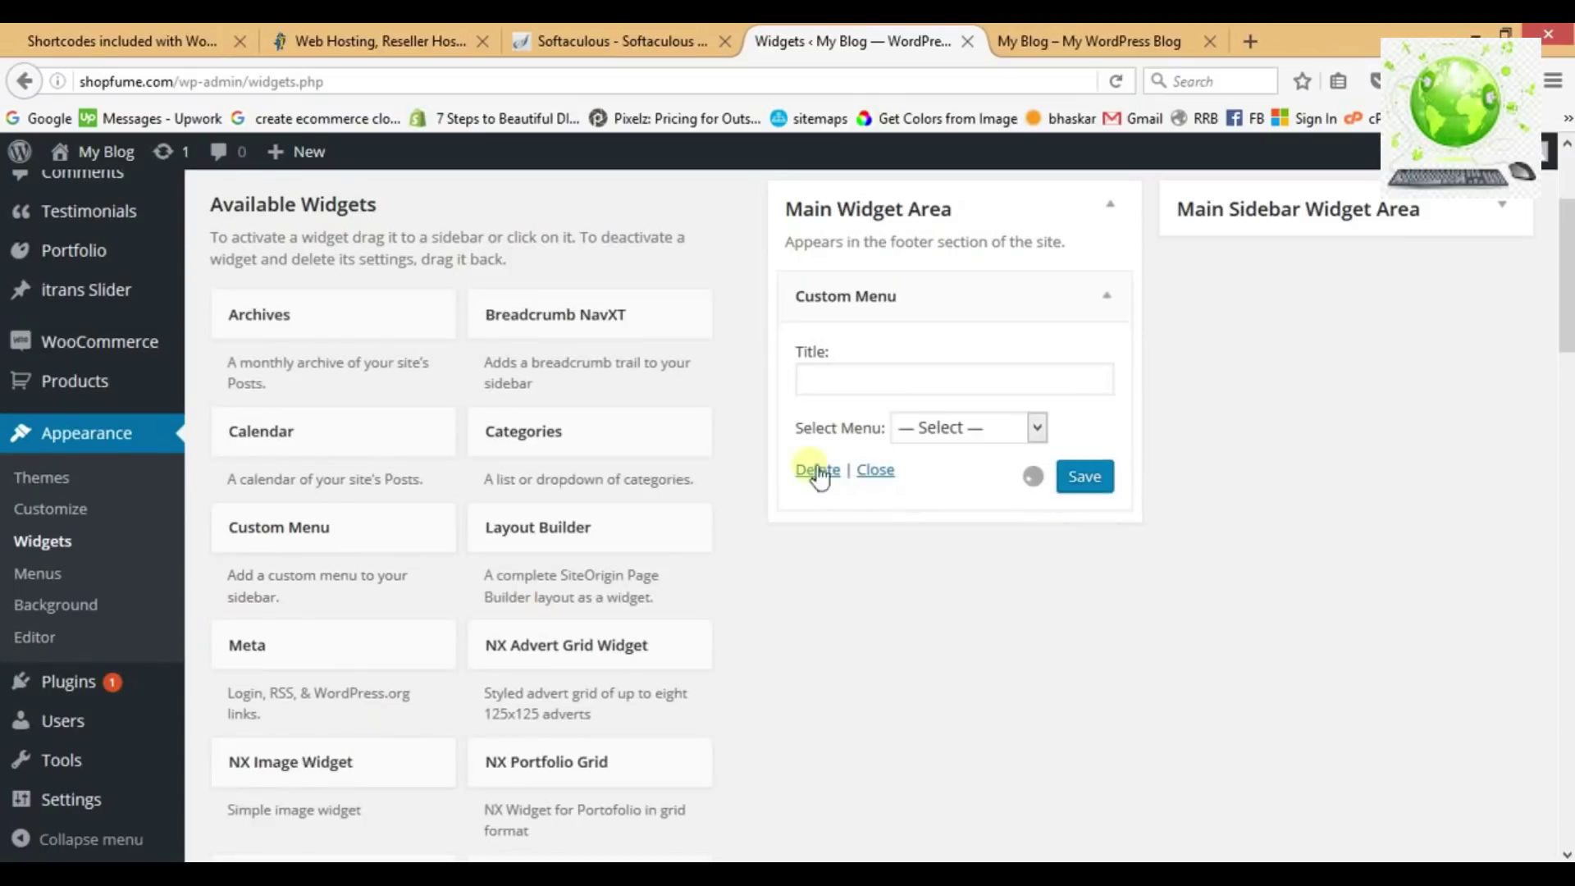
{"action": "left_click", "coordinate": [948, 426]}
{"action": "left_click", "coordinate": [946, 480]}
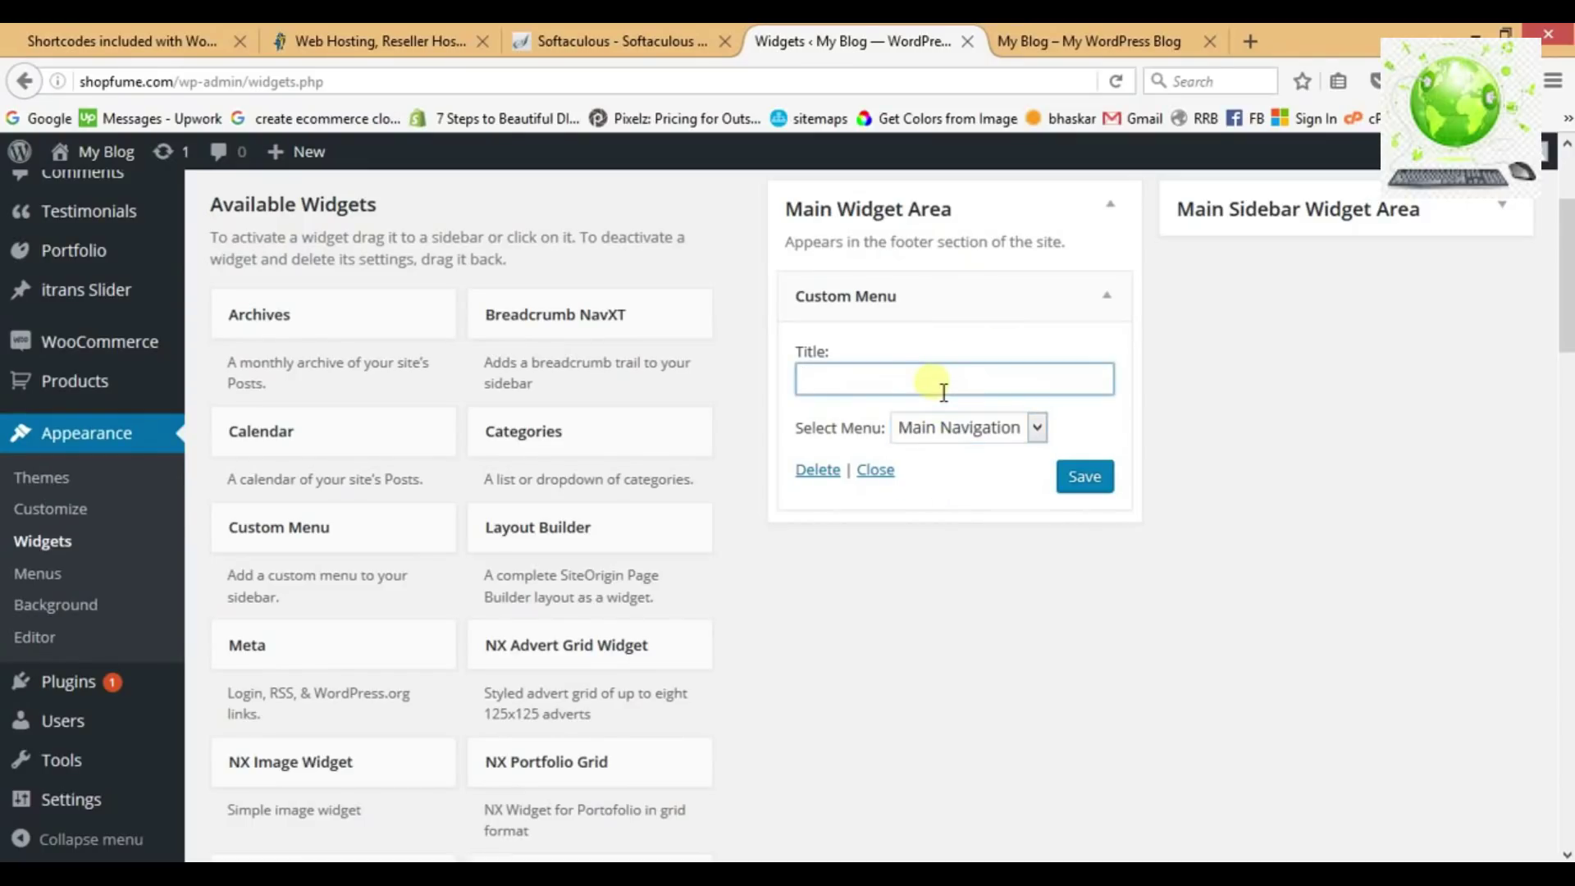
{"action": "type", "text": "S"}
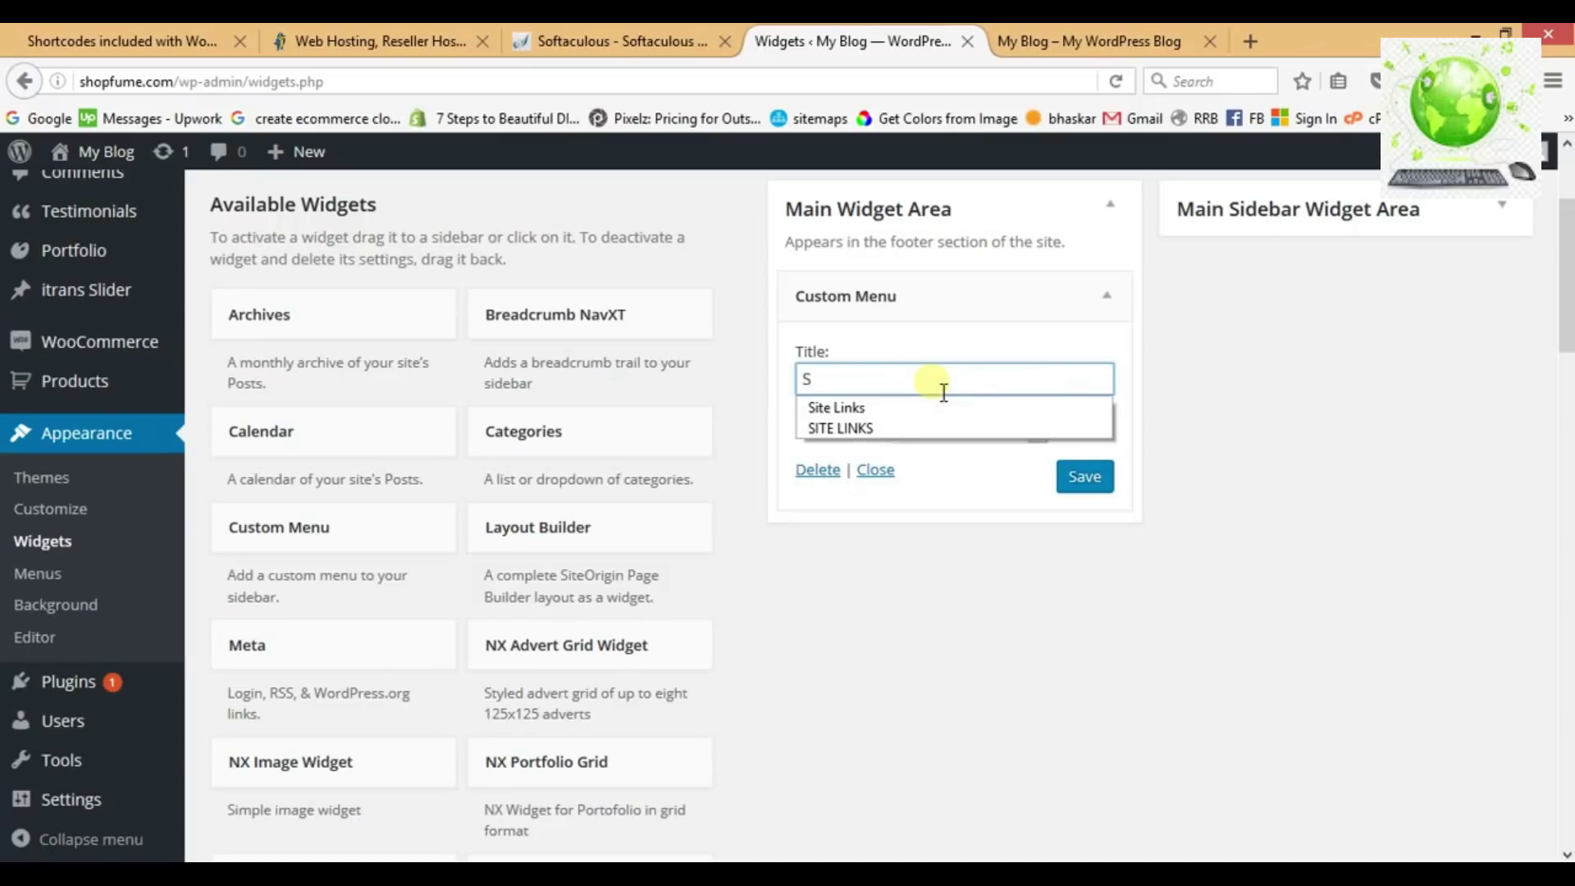
{"action": "left_click", "coordinate": [878, 425]}
{"action": "left_click", "coordinate": [1102, 483]}
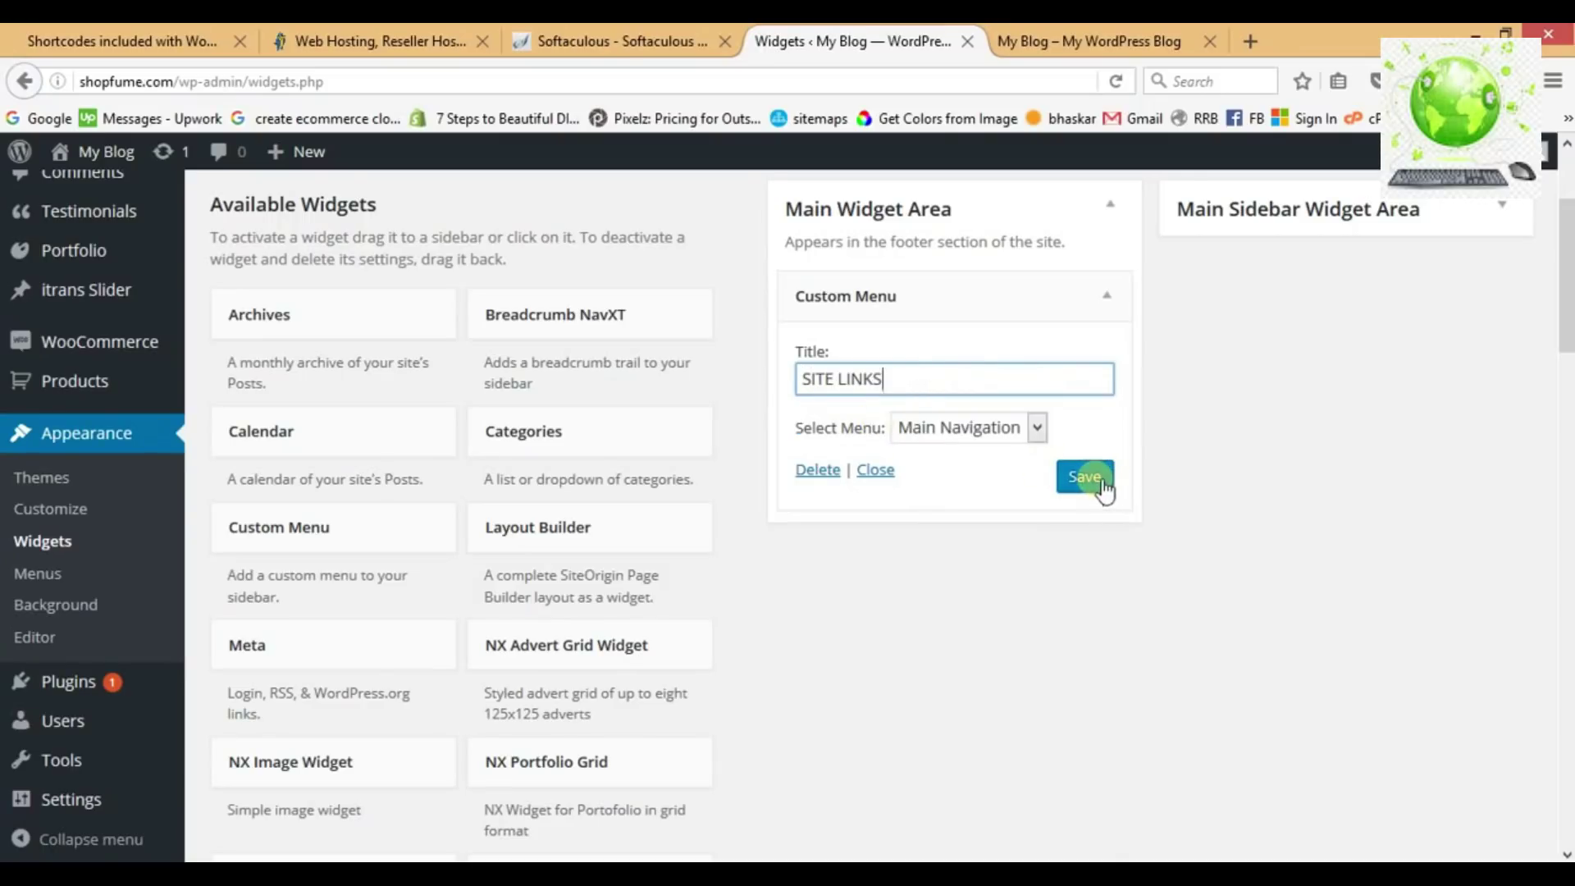
{"action": "left_click", "coordinate": [1114, 299]}
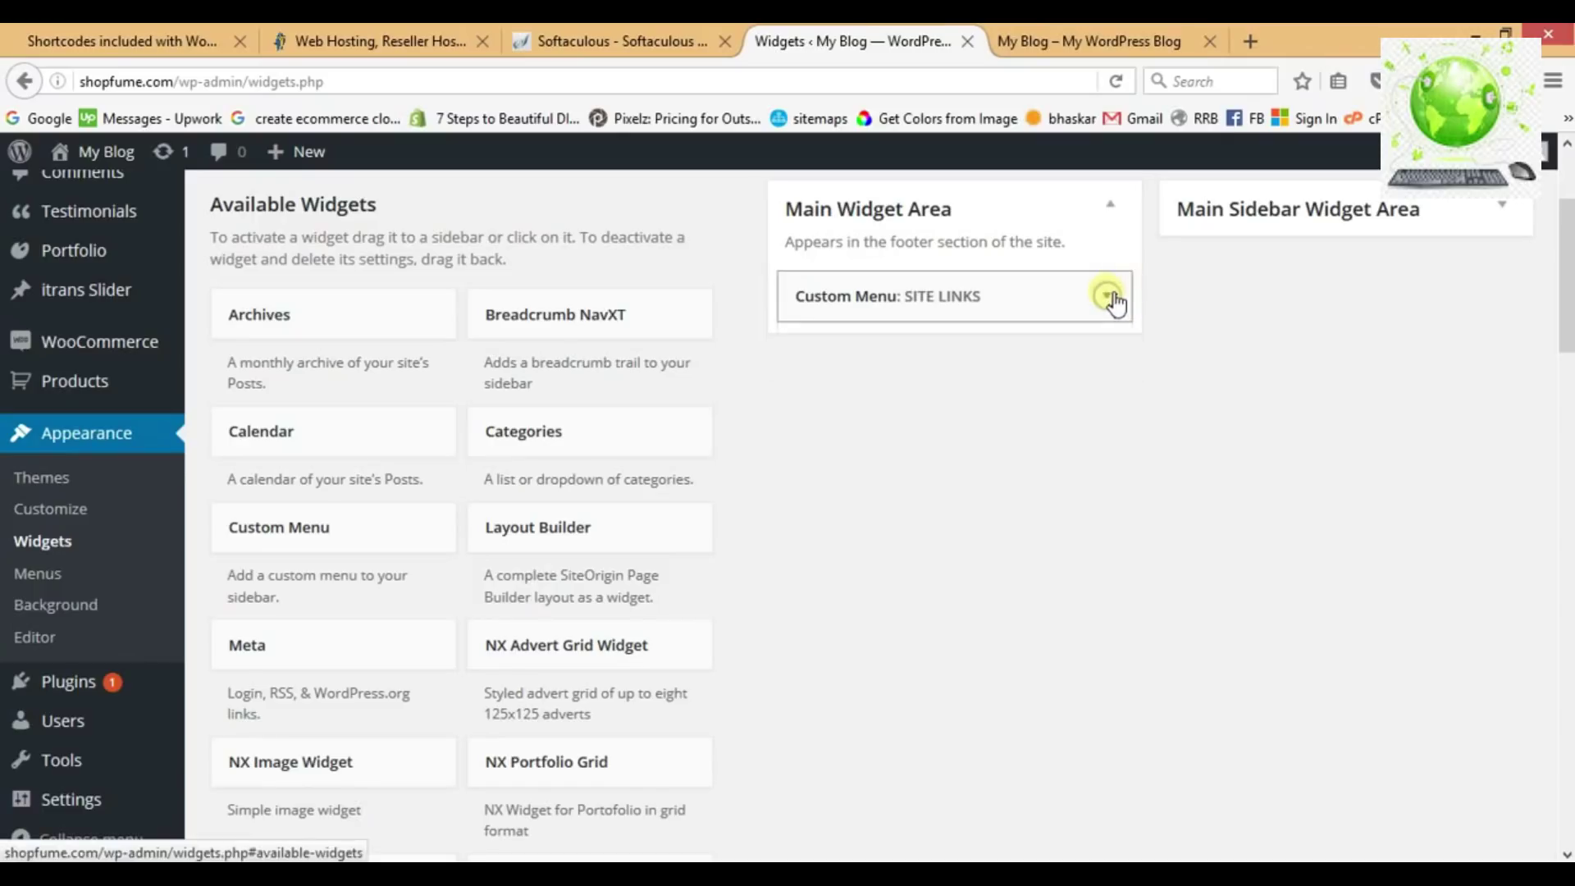
Add a SiteOrigin Google Maps widget to the Main Widget Area.
{"action": "middle_click", "coordinate": [785, 446]}
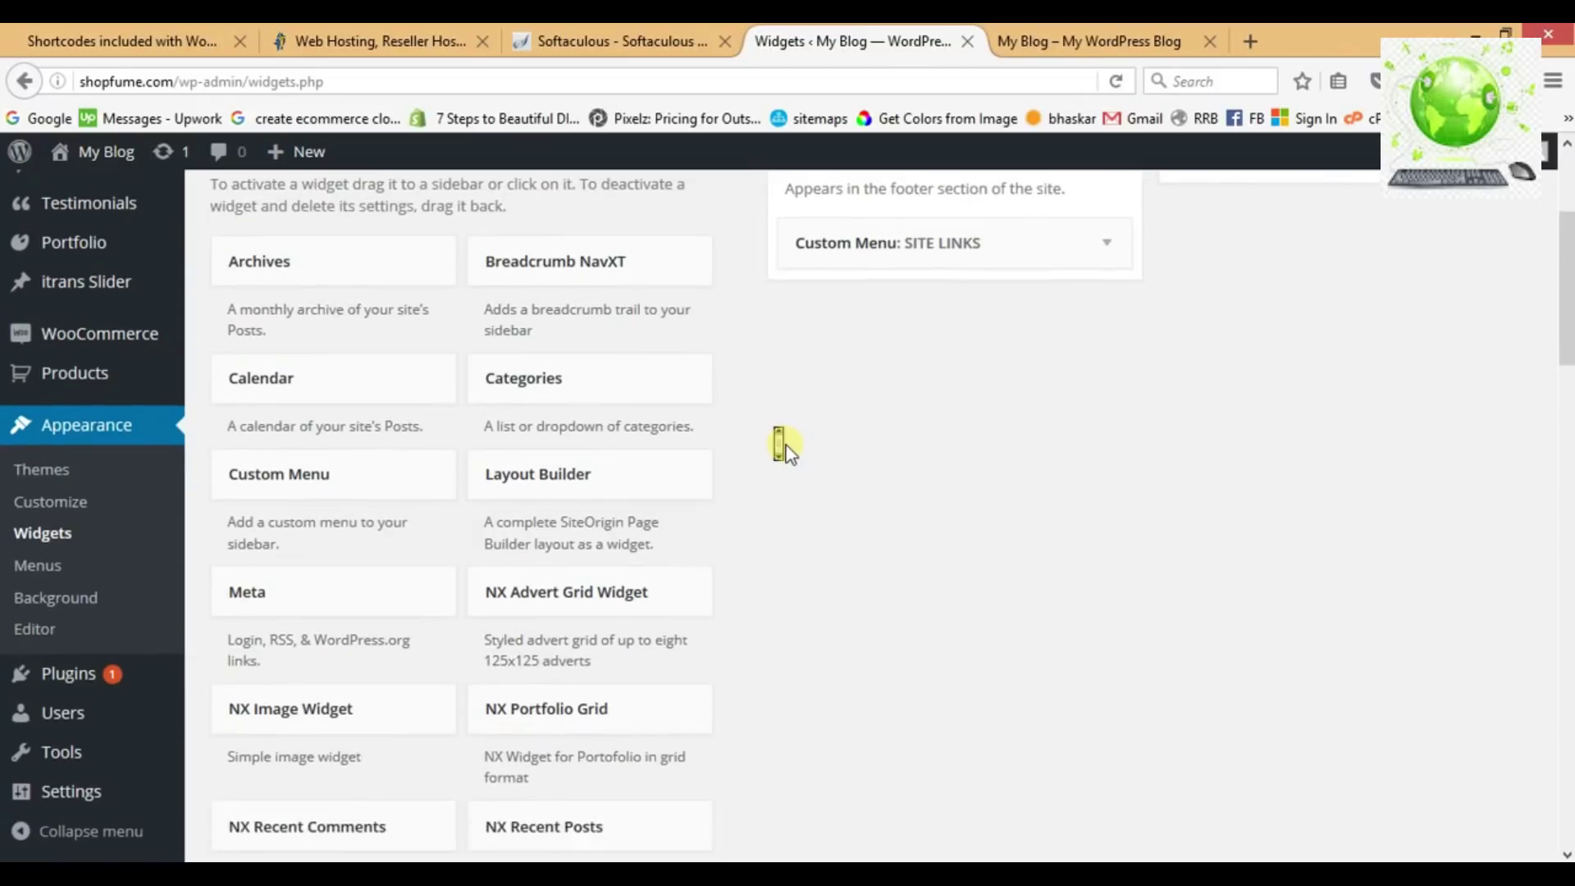
{"action": "scroll", "coordinate": [786, 445], "scroll_direction": "down", "scroll_amount": 3}
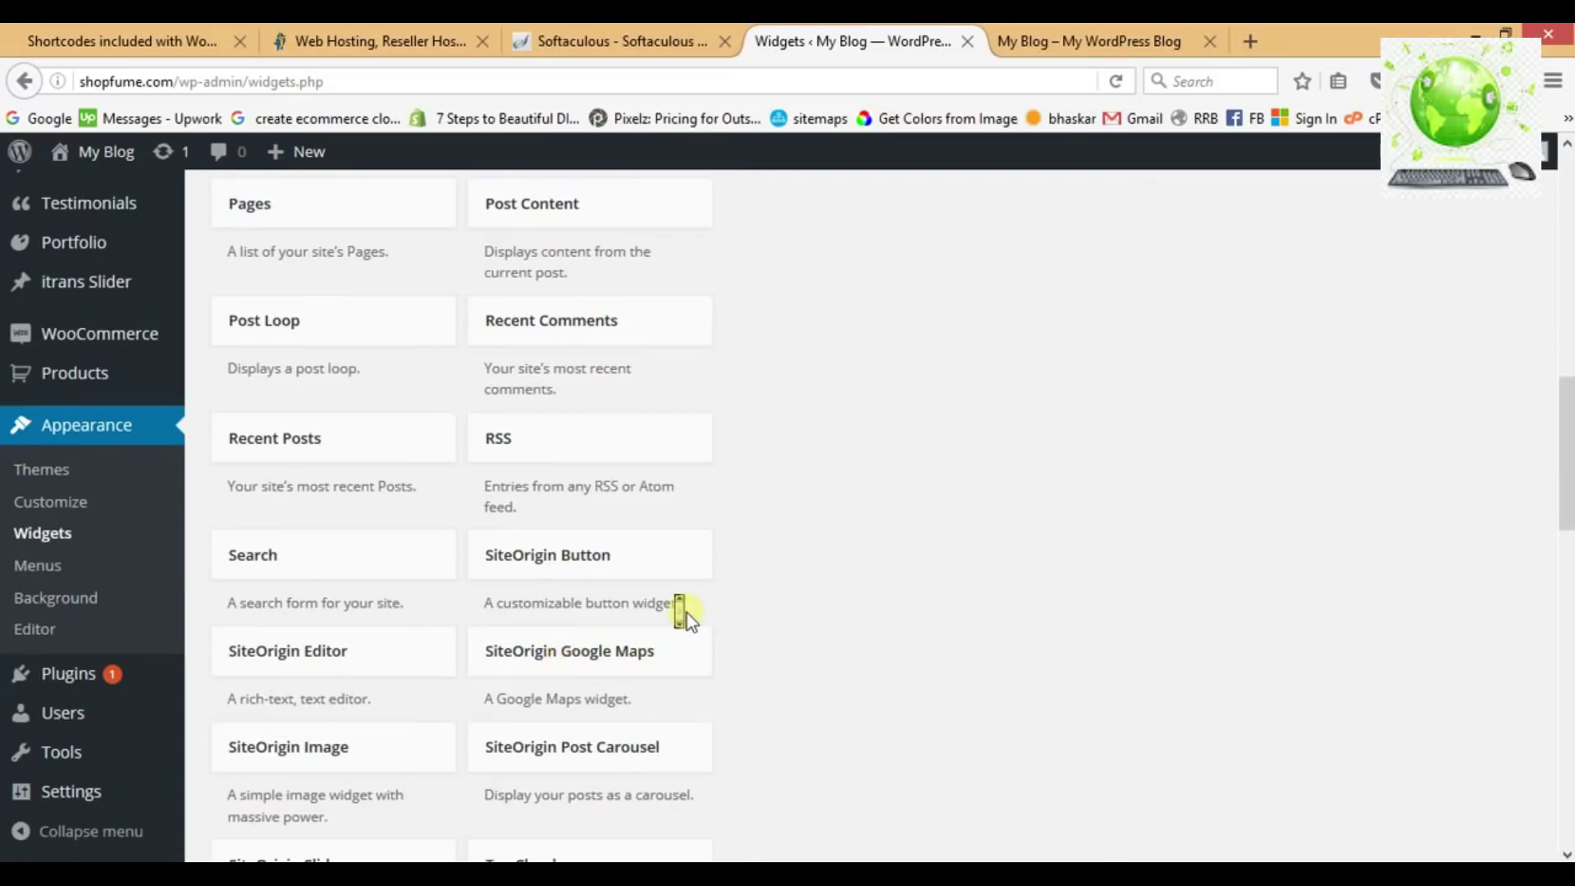
{"action": "scroll", "coordinate": [678, 605], "scroll_direction": "down", "scroll_amount": 3}
{"action": "left_click", "coordinate": [642, 457]}
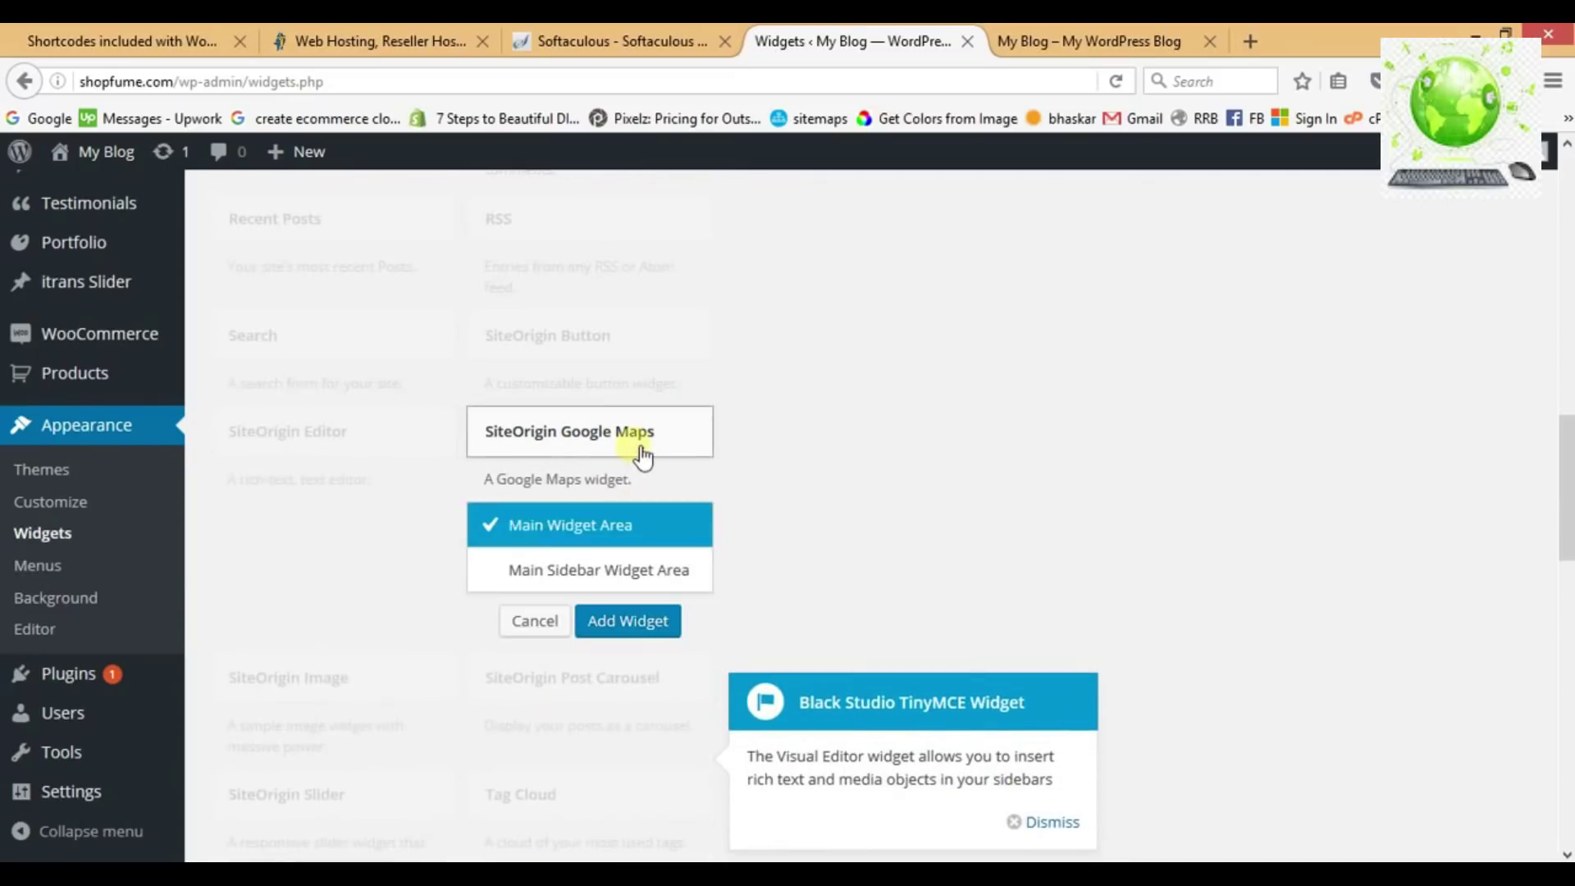
{"action": "left_click", "coordinate": [617, 624]}
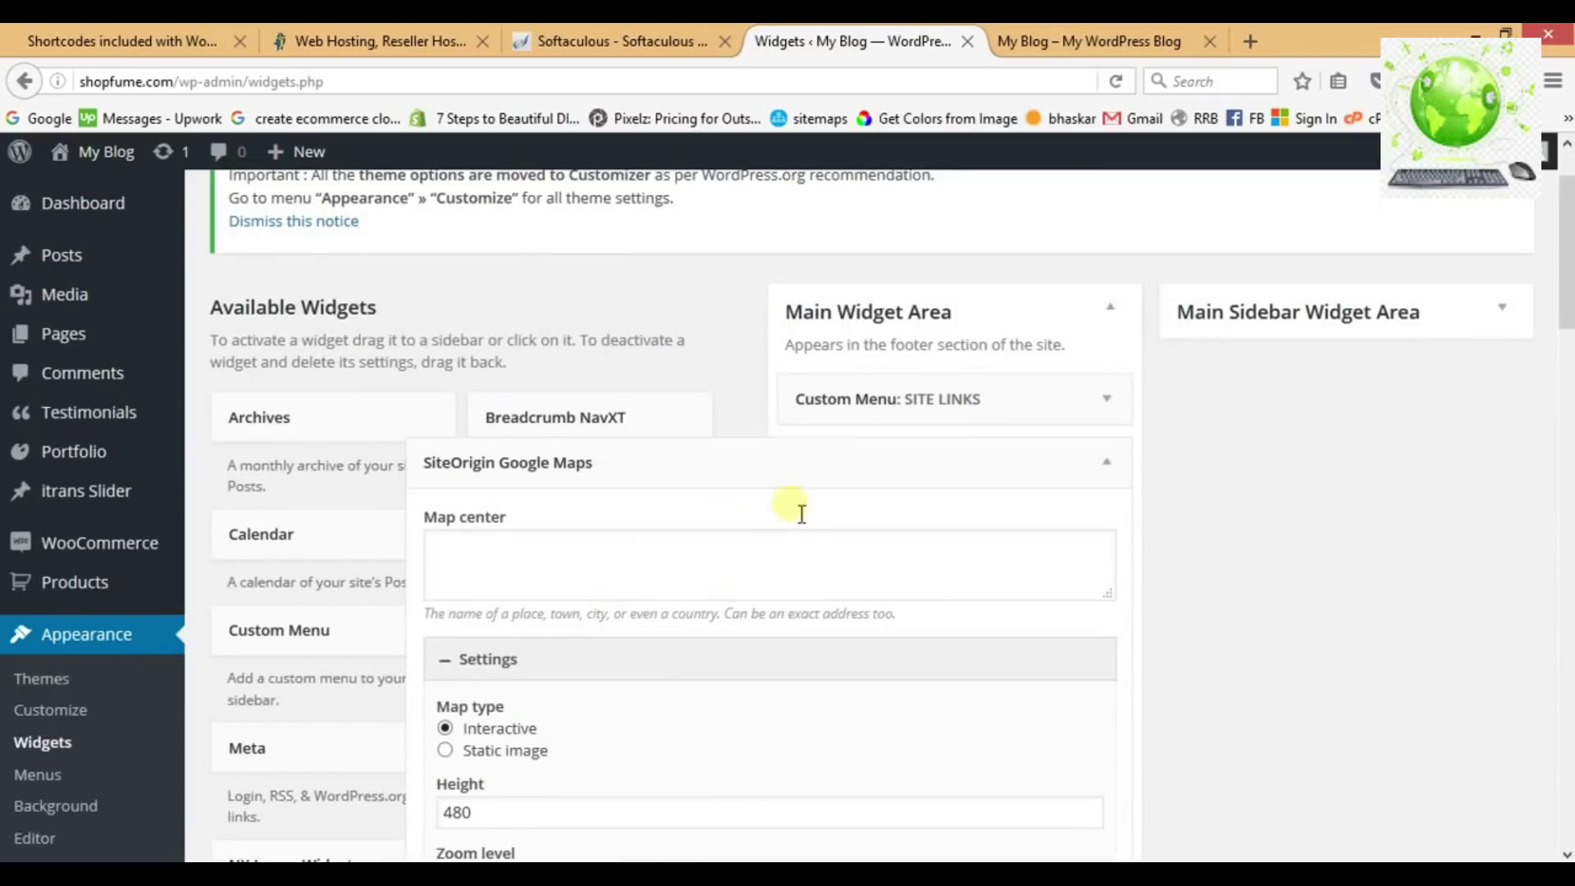
Centre the map on London with a height of 220 and save the widget.
{"action": "scroll", "coordinate": [654, 640], "scroll_direction": "down", "scroll_amount": 3}
{"action": "left_click", "coordinate": [509, 325]}
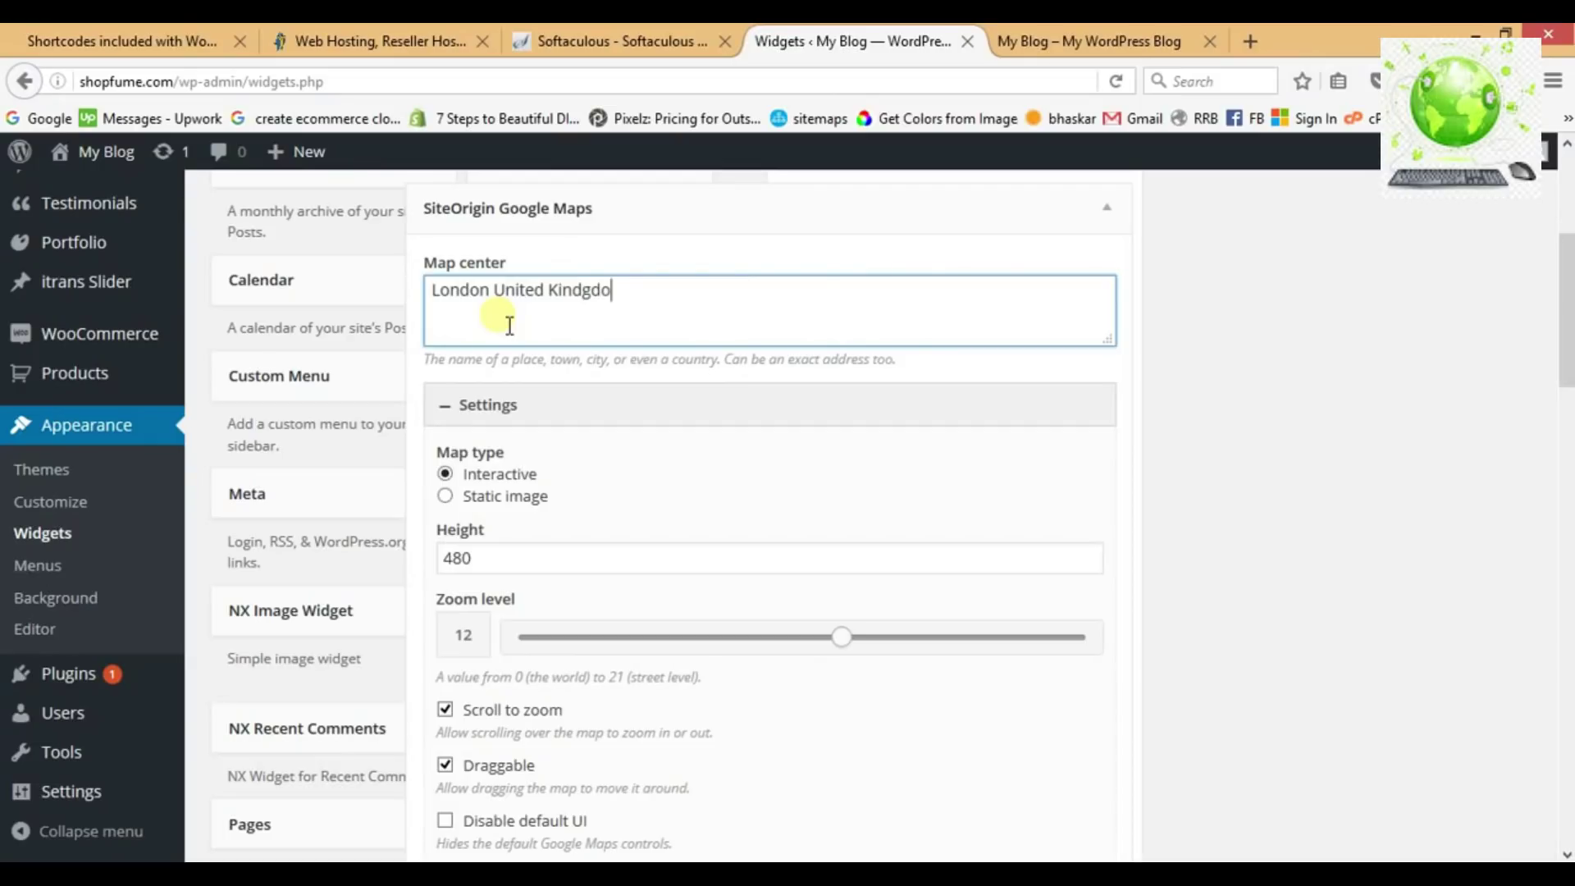
{"action": "left_click", "coordinate": [475, 566]}
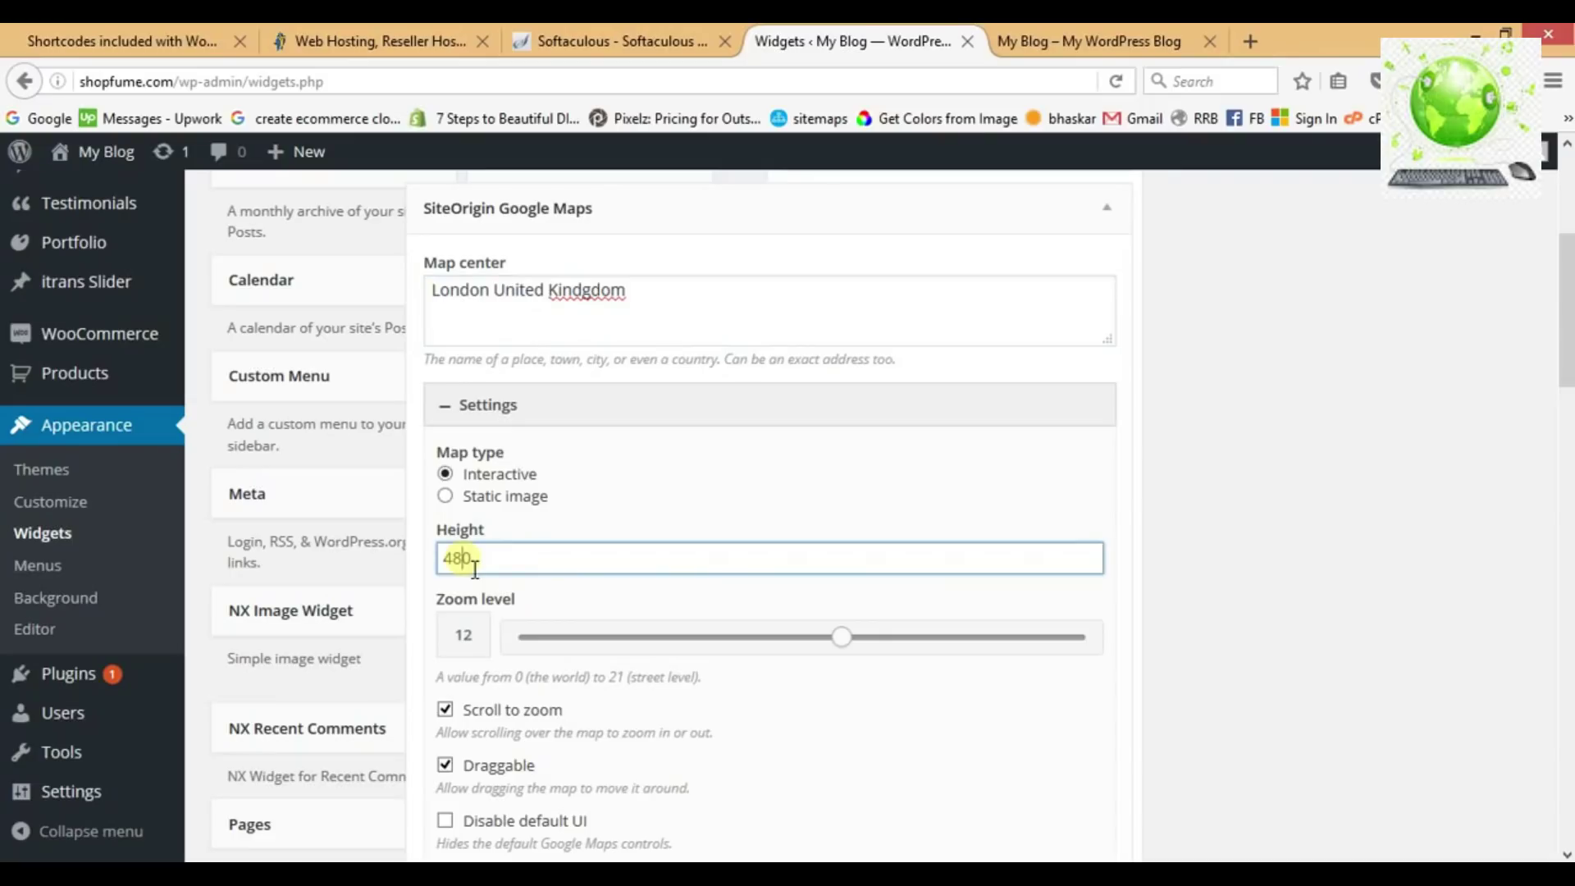
{"action": "type", "text": "220"}
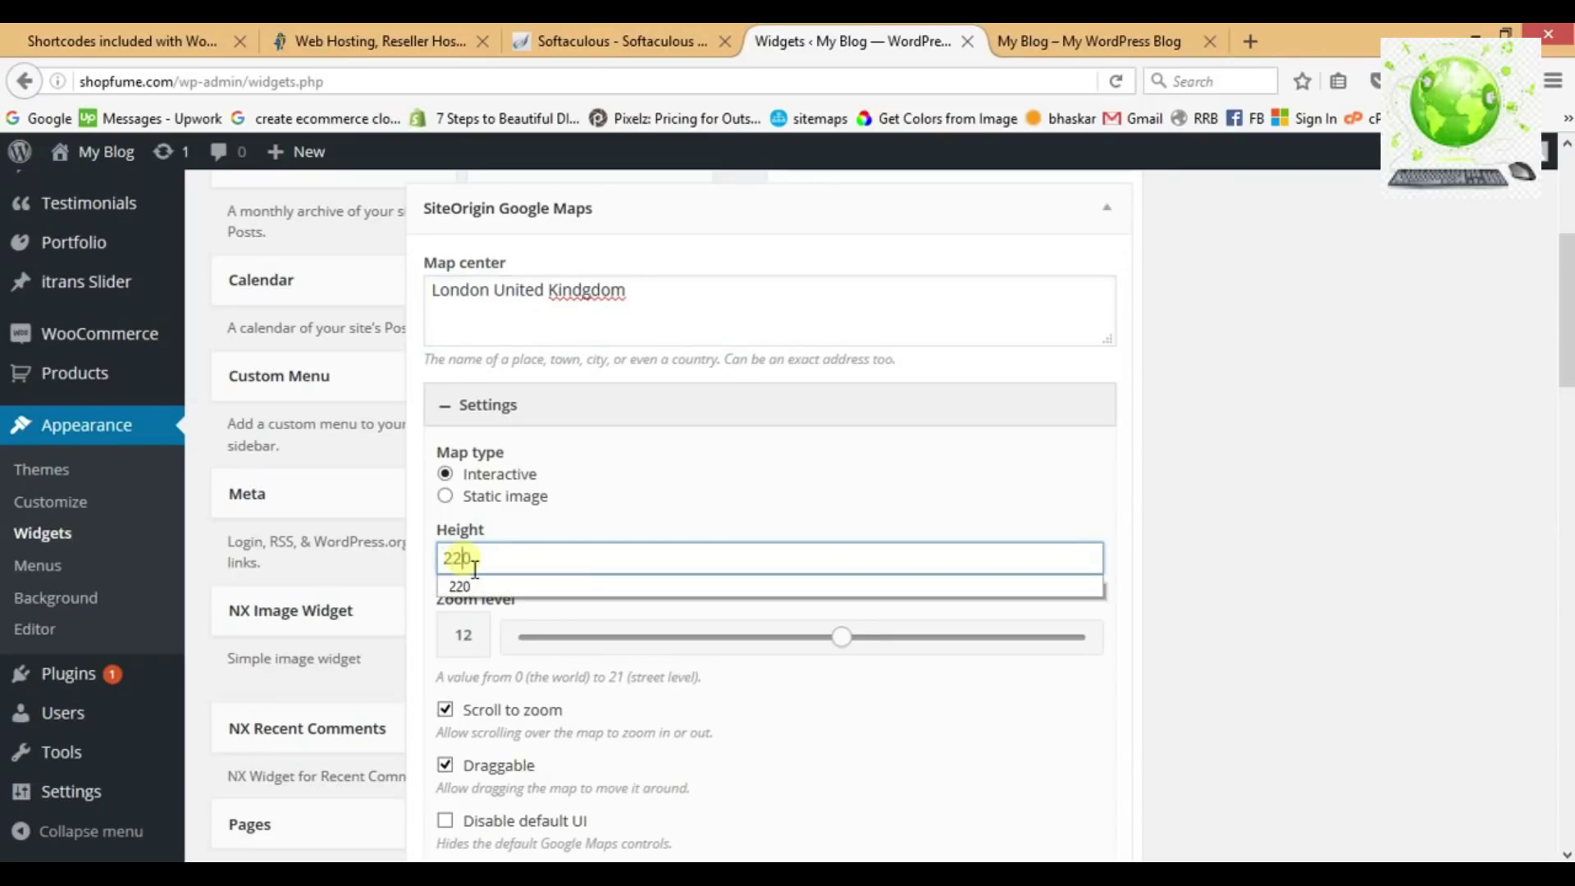
{"action": "key", "text": "ctrl+a"}
{"action": "scroll", "coordinate": [743, 533], "scroll_direction": "down", "scroll_amount": 5}
{"action": "scroll", "coordinate": [749, 532], "scroll_direction": "down", "scroll_amount": 5}
{"action": "left_click", "coordinate": [1091, 569]}
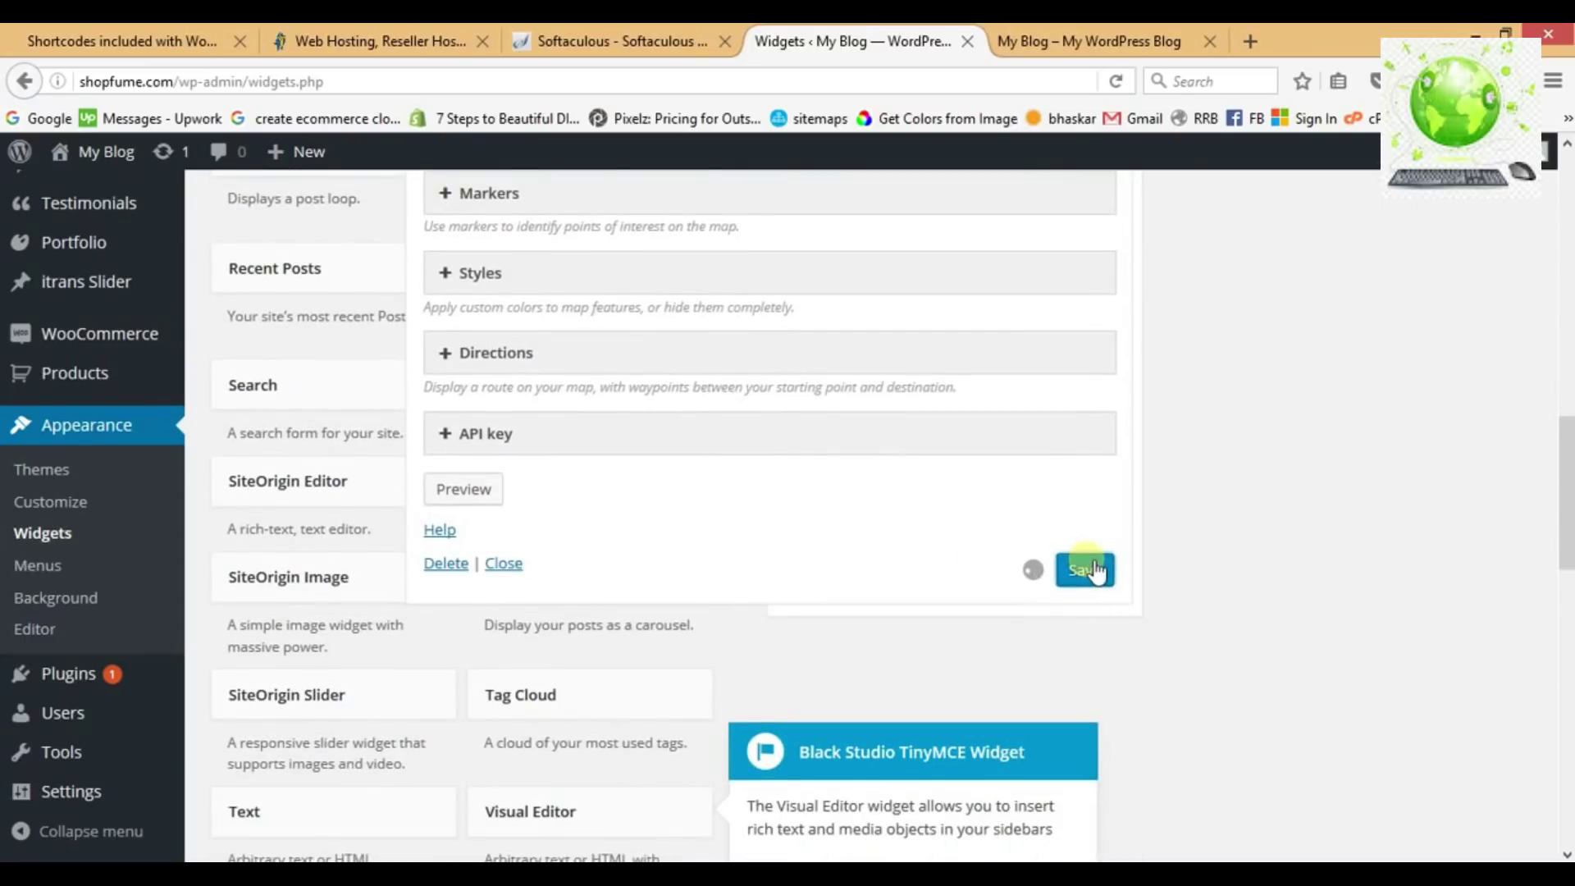
{"action": "left_click", "coordinate": [511, 566]}
Reload the live shop page to see the Site Links menu and London map in the footer.
{"action": "scroll", "coordinate": [1029, 469], "scroll_direction": "up", "scroll_amount": 6}
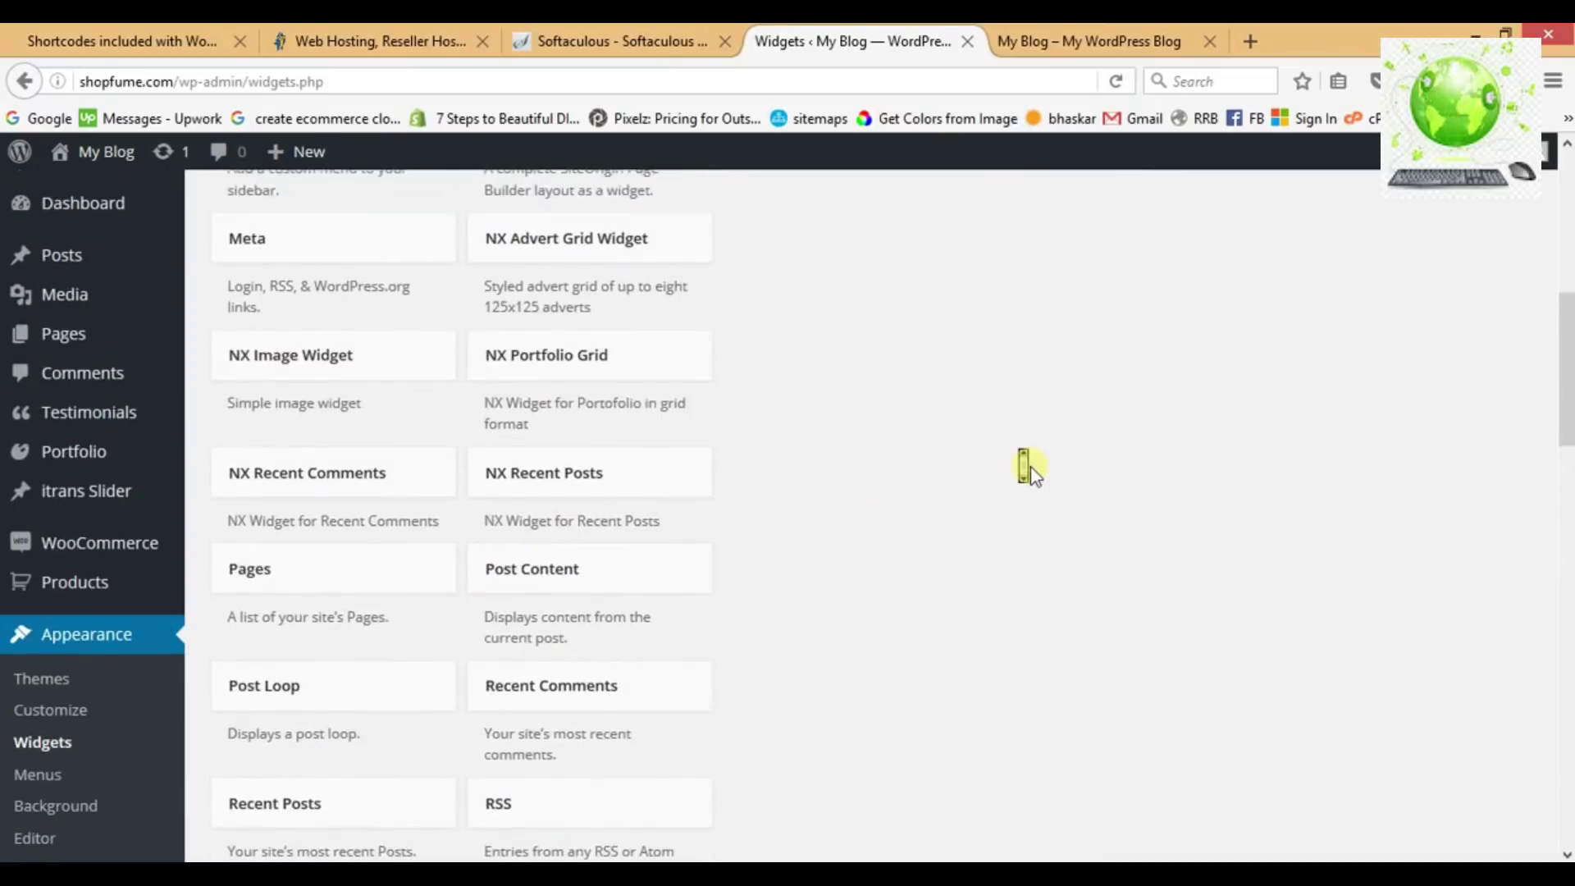
{"action": "scroll", "coordinate": [1032, 469], "scroll_direction": "up", "scroll_amount": 6}
{"action": "scroll", "coordinate": [1038, 469], "scroll_direction": "down", "scroll_amount": 1}
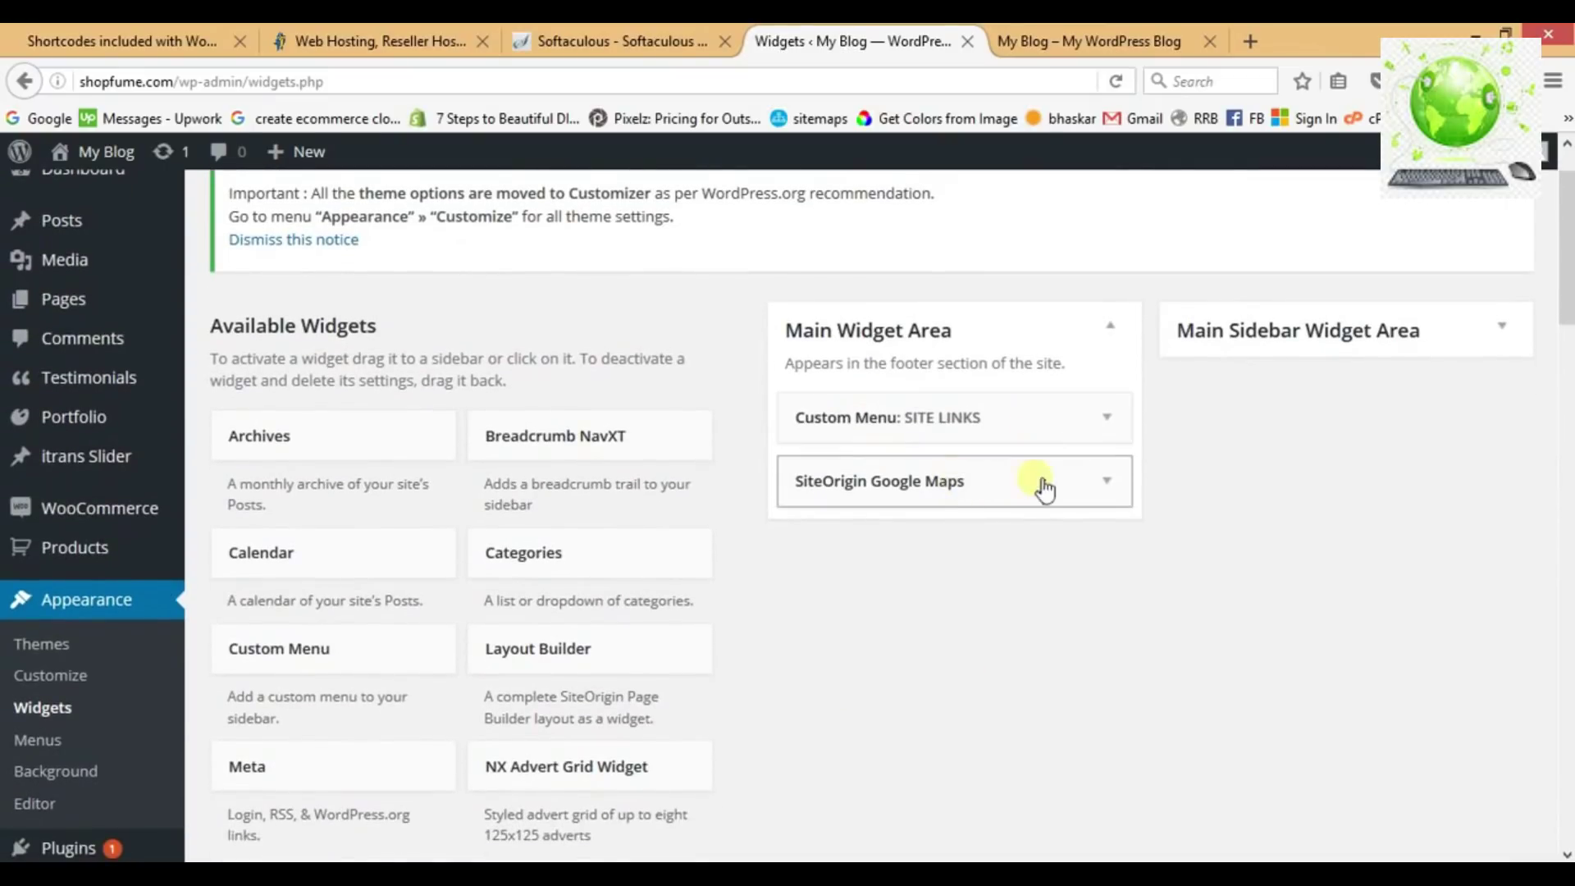
{"action": "left_click", "coordinate": [1052, 41]}
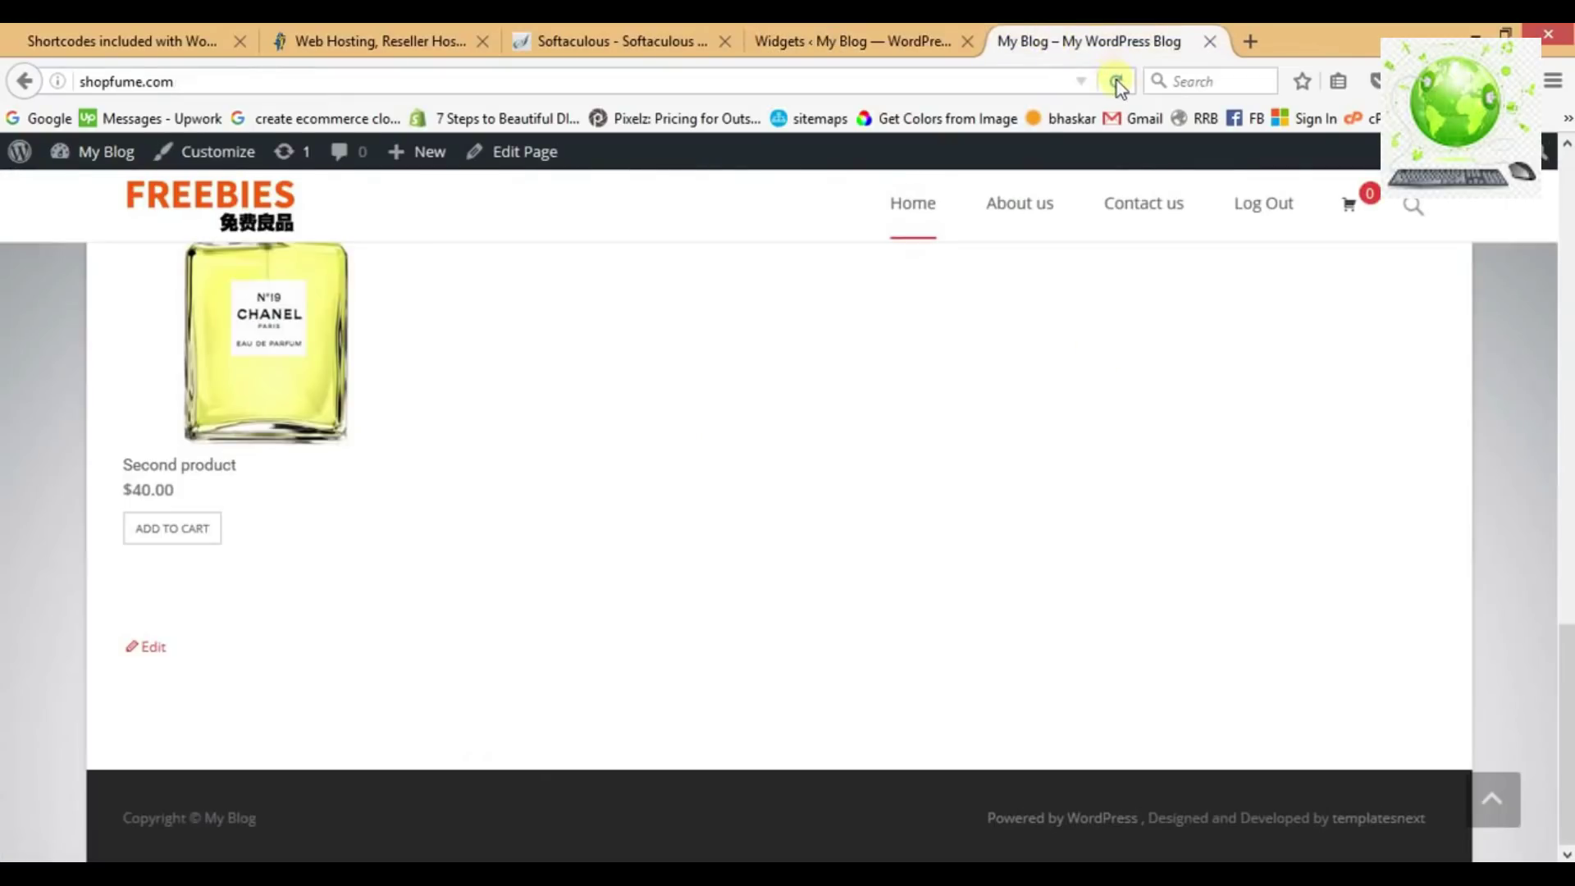
{"action": "left_click", "coordinate": [1116, 81]}
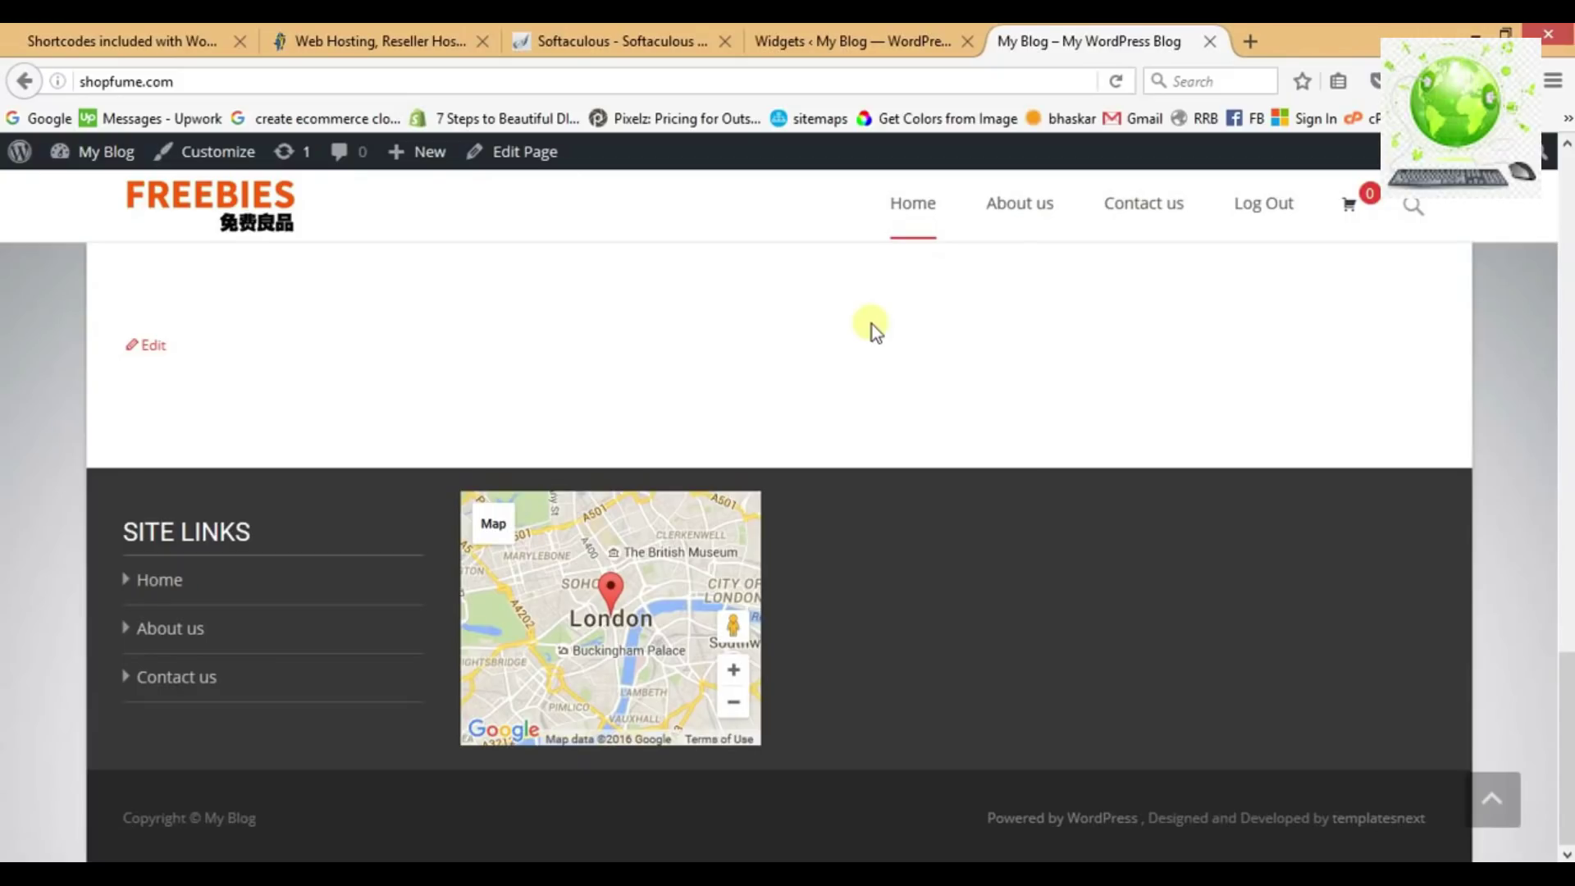
Add a Text widget titled Contact Us to the Main Widget Area.
{"action": "left_click", "coordinate": [853, 41]}
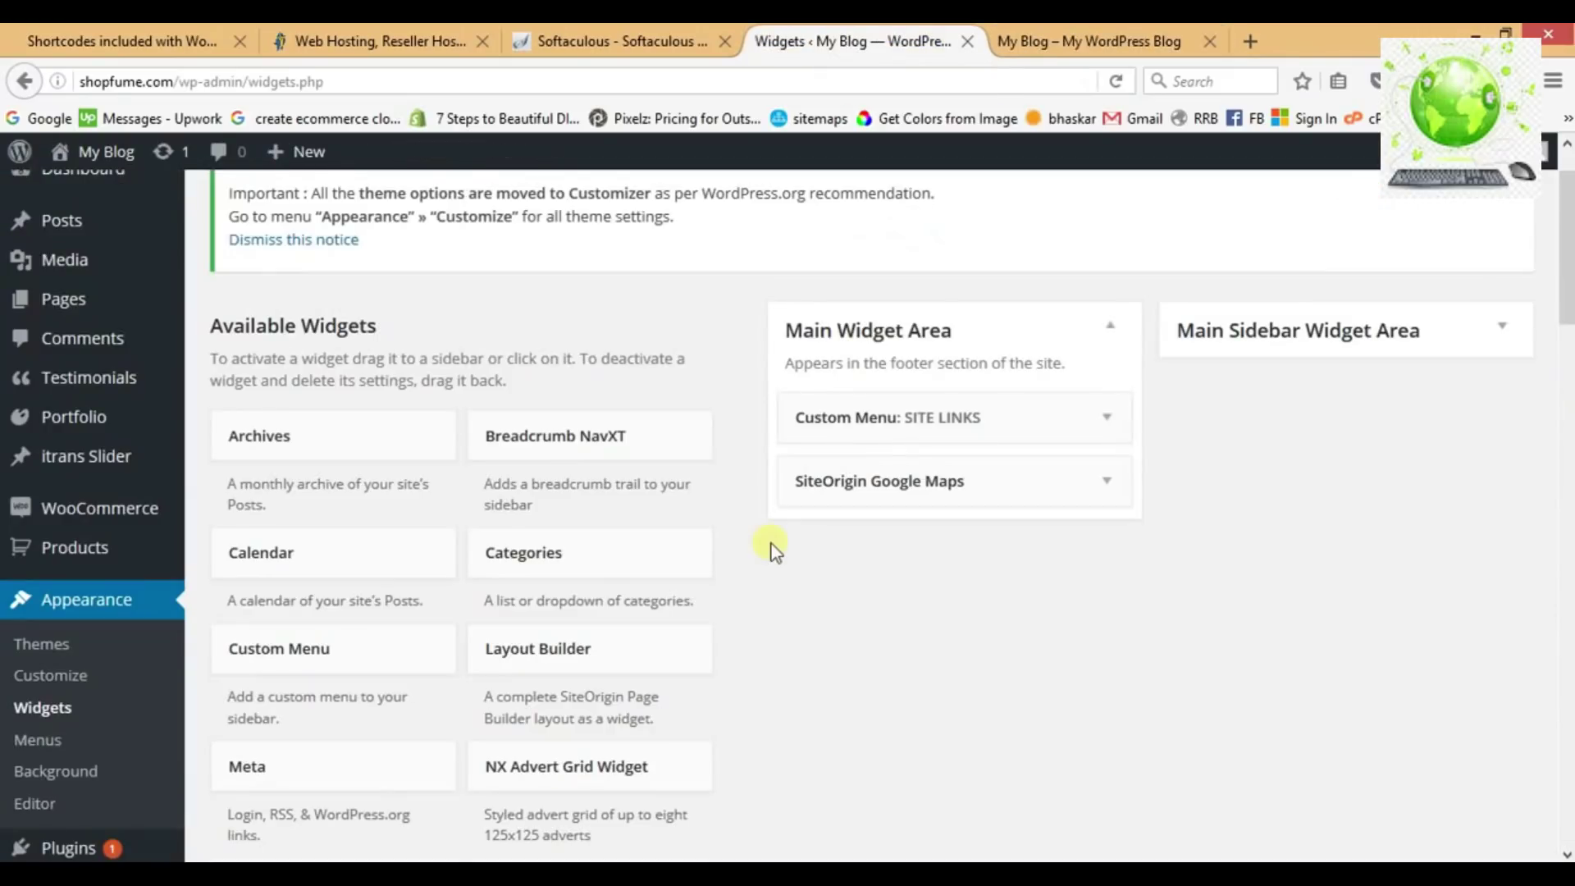
{"action": "scroll", "coordinate": [771, 550], "scroll_direction": "down", "scroll_amount": 8}
{"action": "scroll", "coordinate": [771, 548], "scroll_direction": "down", "scroll_amount": 5}
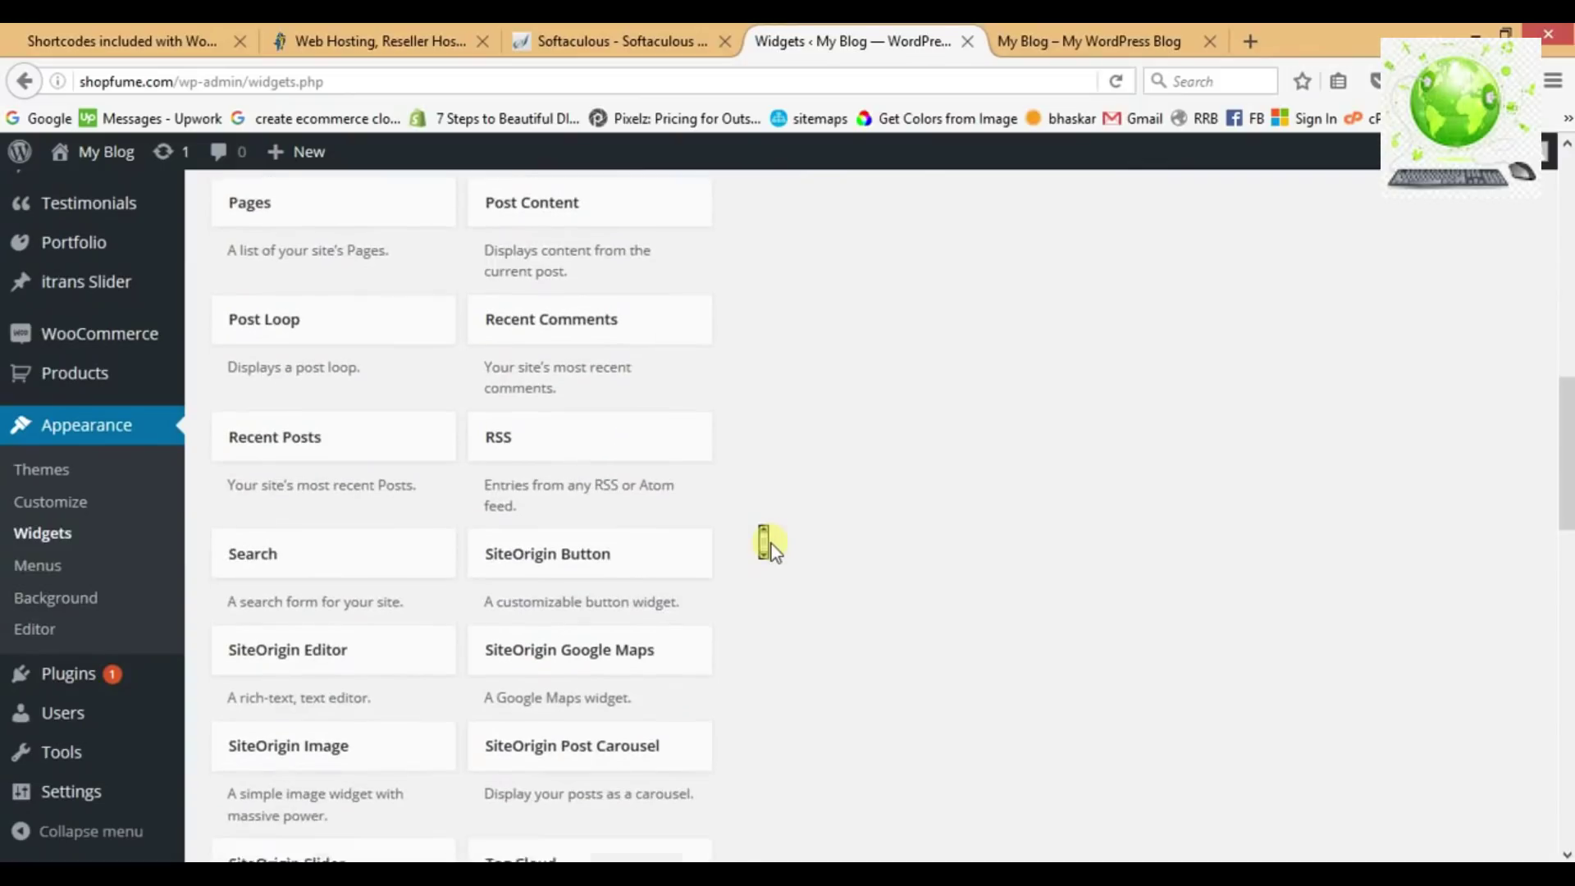
{"action": "scroll", "coordinate": [769, 548], "scroll_direction": "down", "scroll_amount": 2}
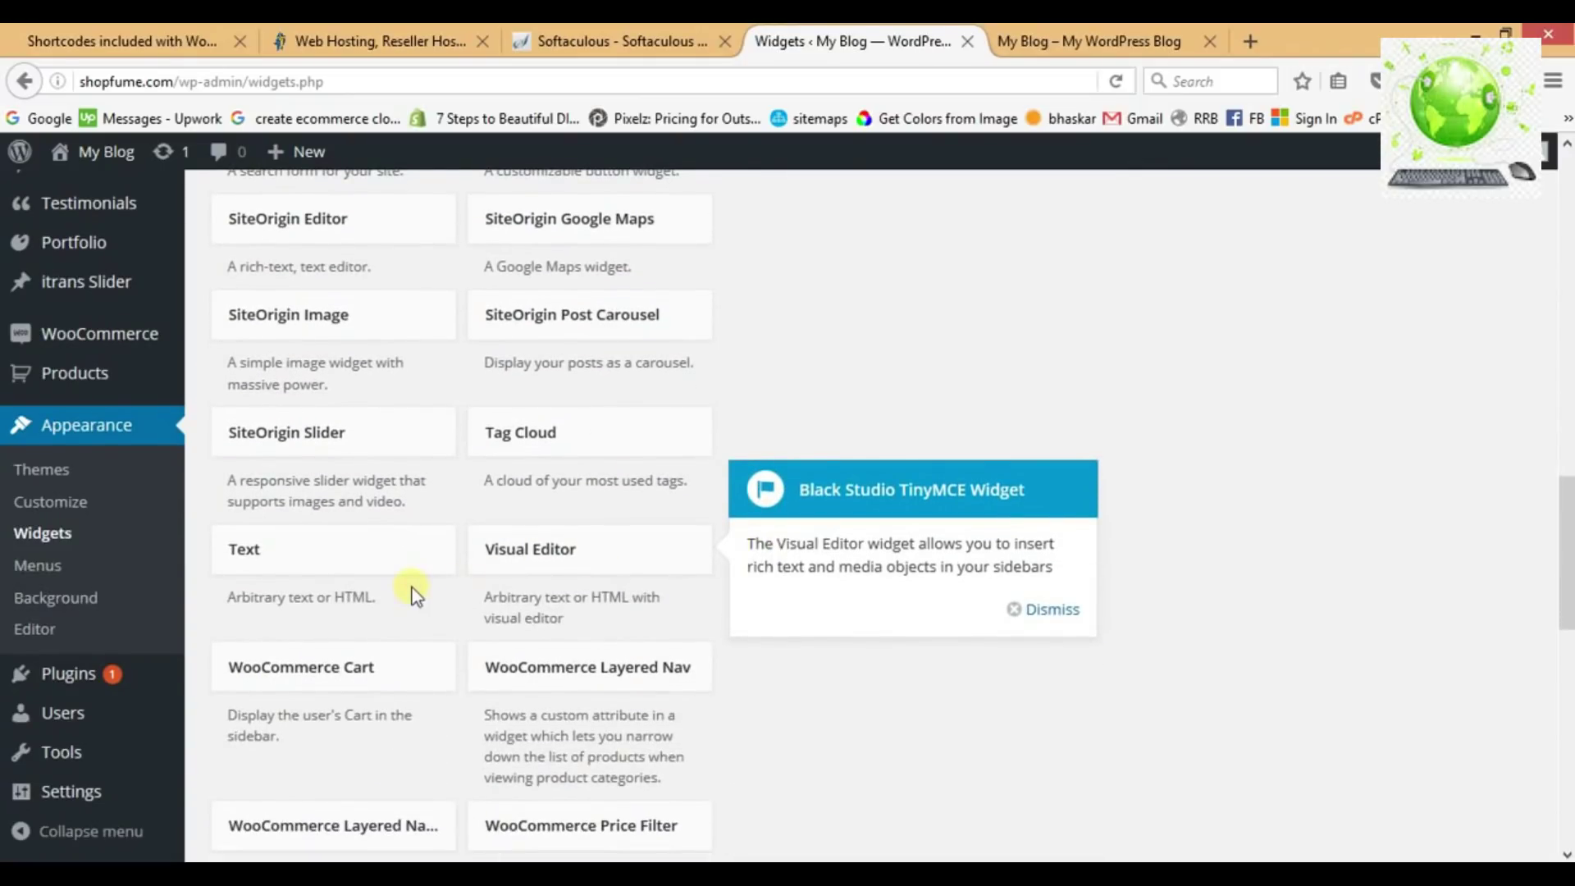
{"action": "left_click", "coordinate": [397, 553]}
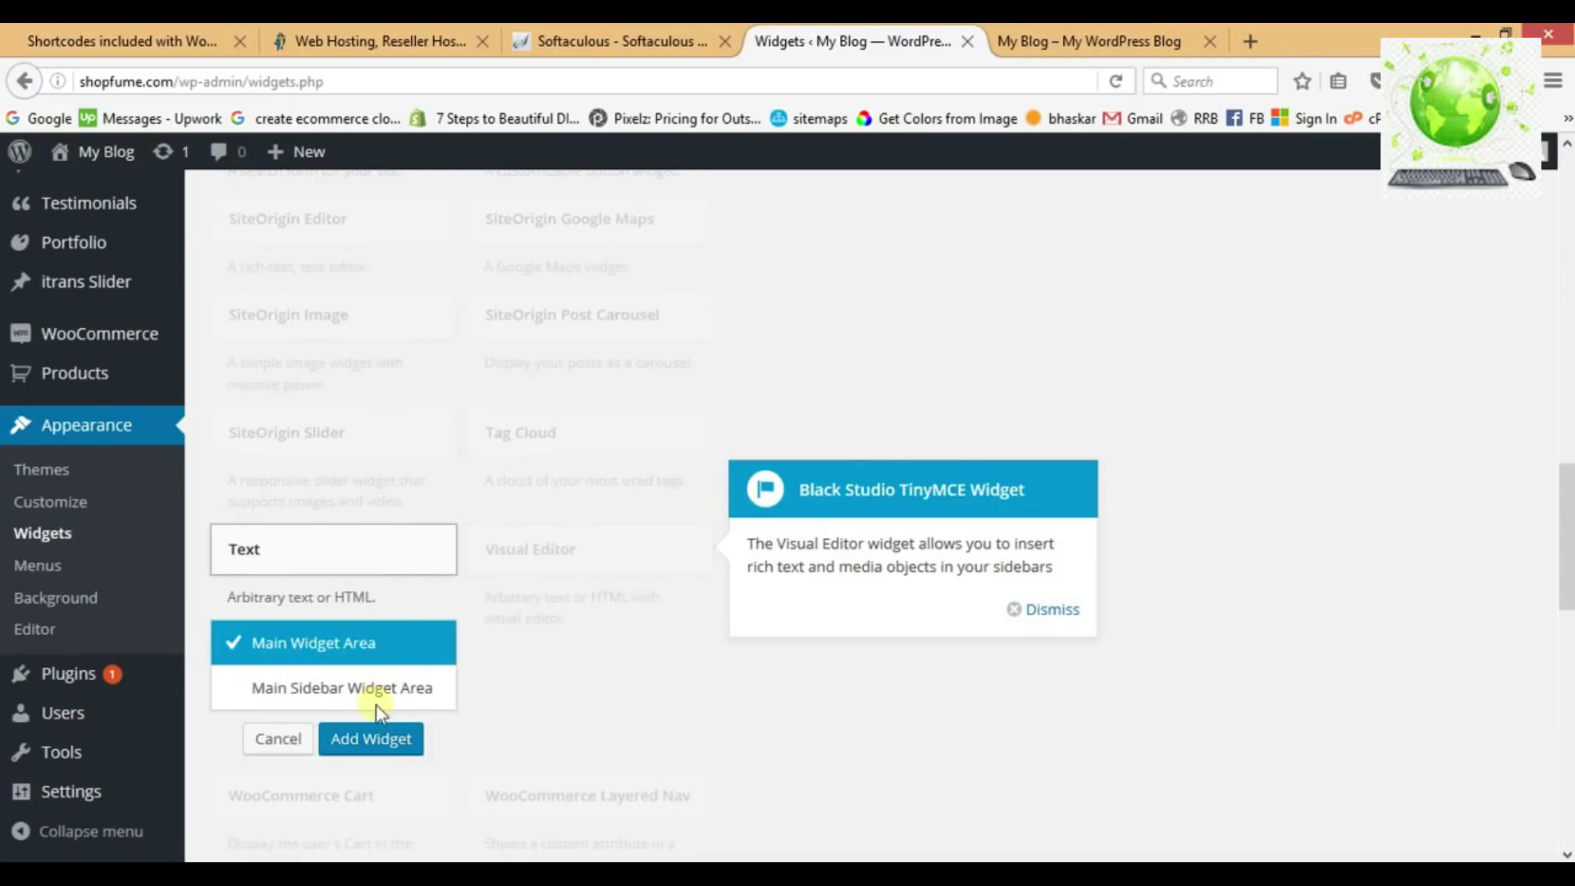
{"action": "left_click", "coordinate": [361, 739]}
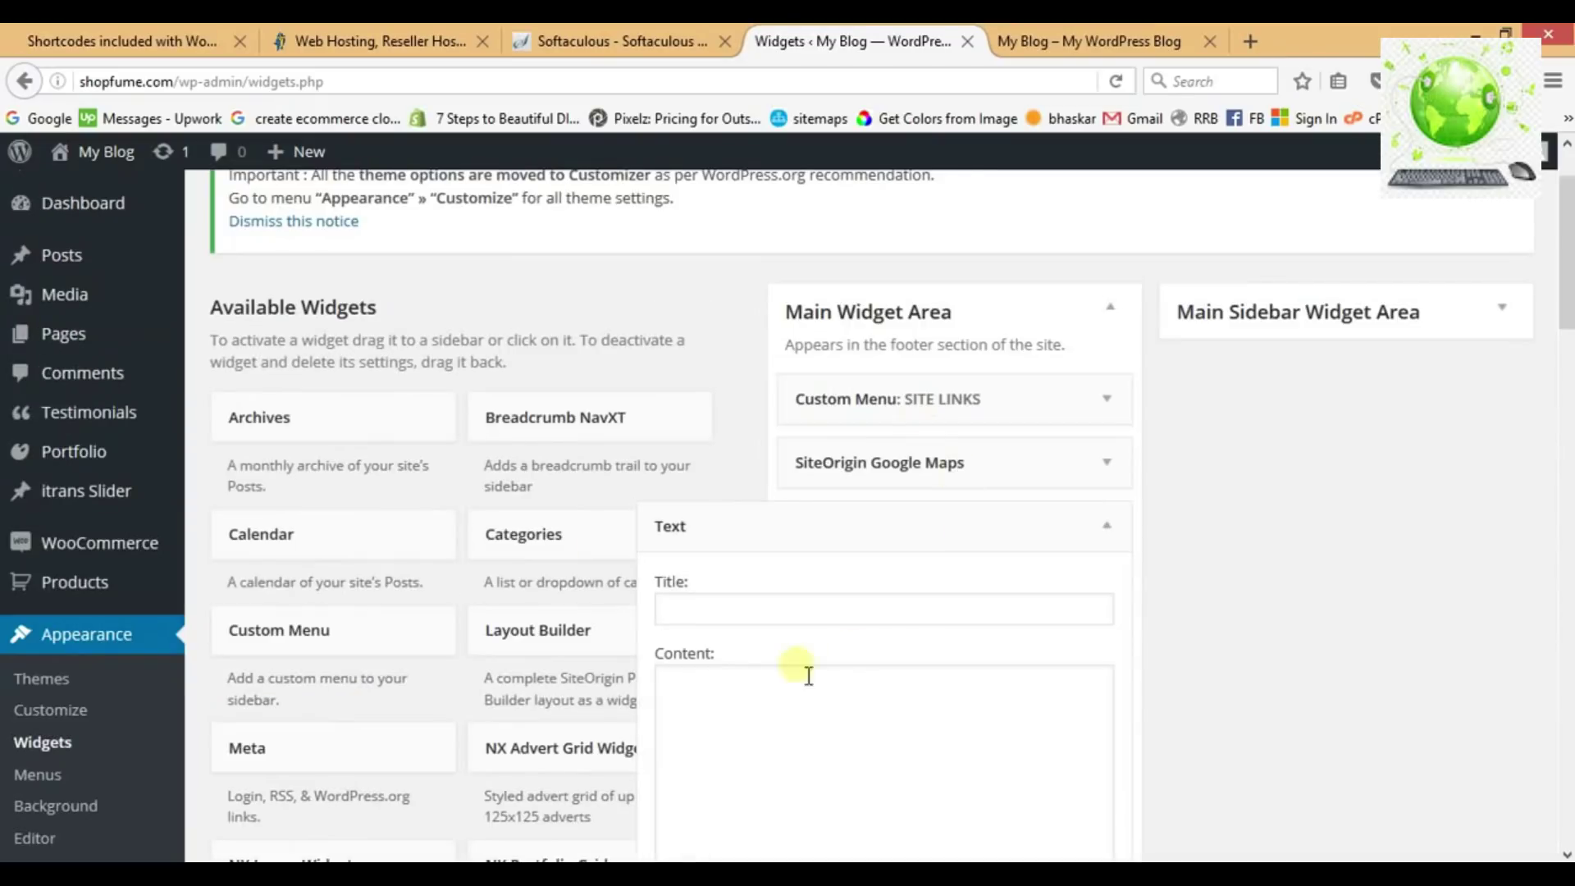
{"action": "left_click", "coordinate": [782, 622]}
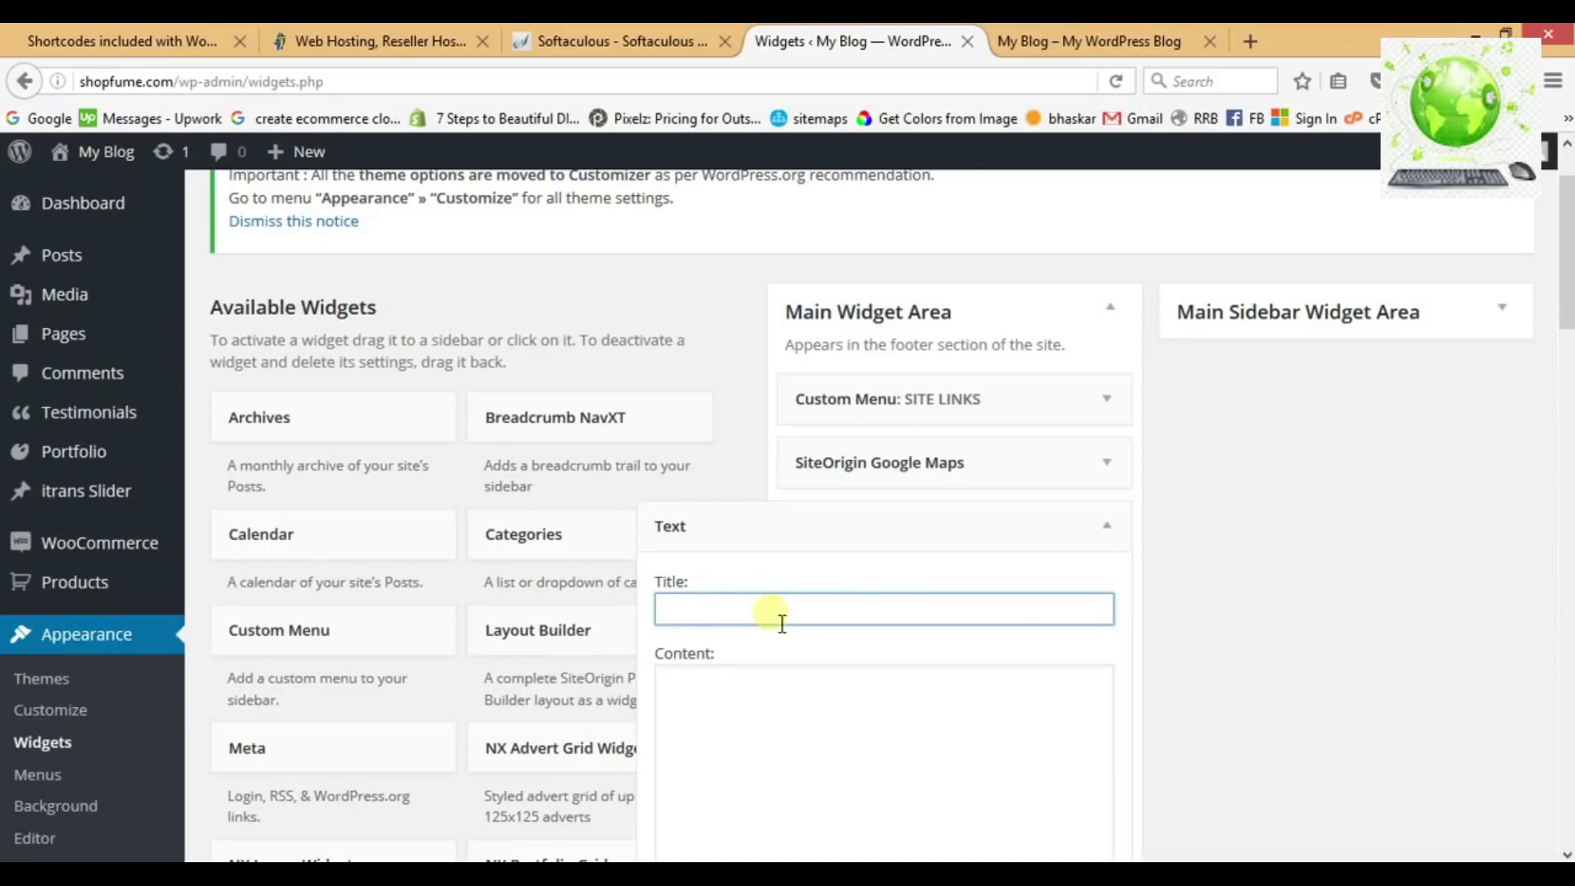
{"action": "type", "text": "Con"}
{"action": "left_click", "coordinate": [771, 638]}
Enter the London address, phone number and e-mail as the widget content, then save it.
{"action": "left_click", "coordinate": [781, 722]}
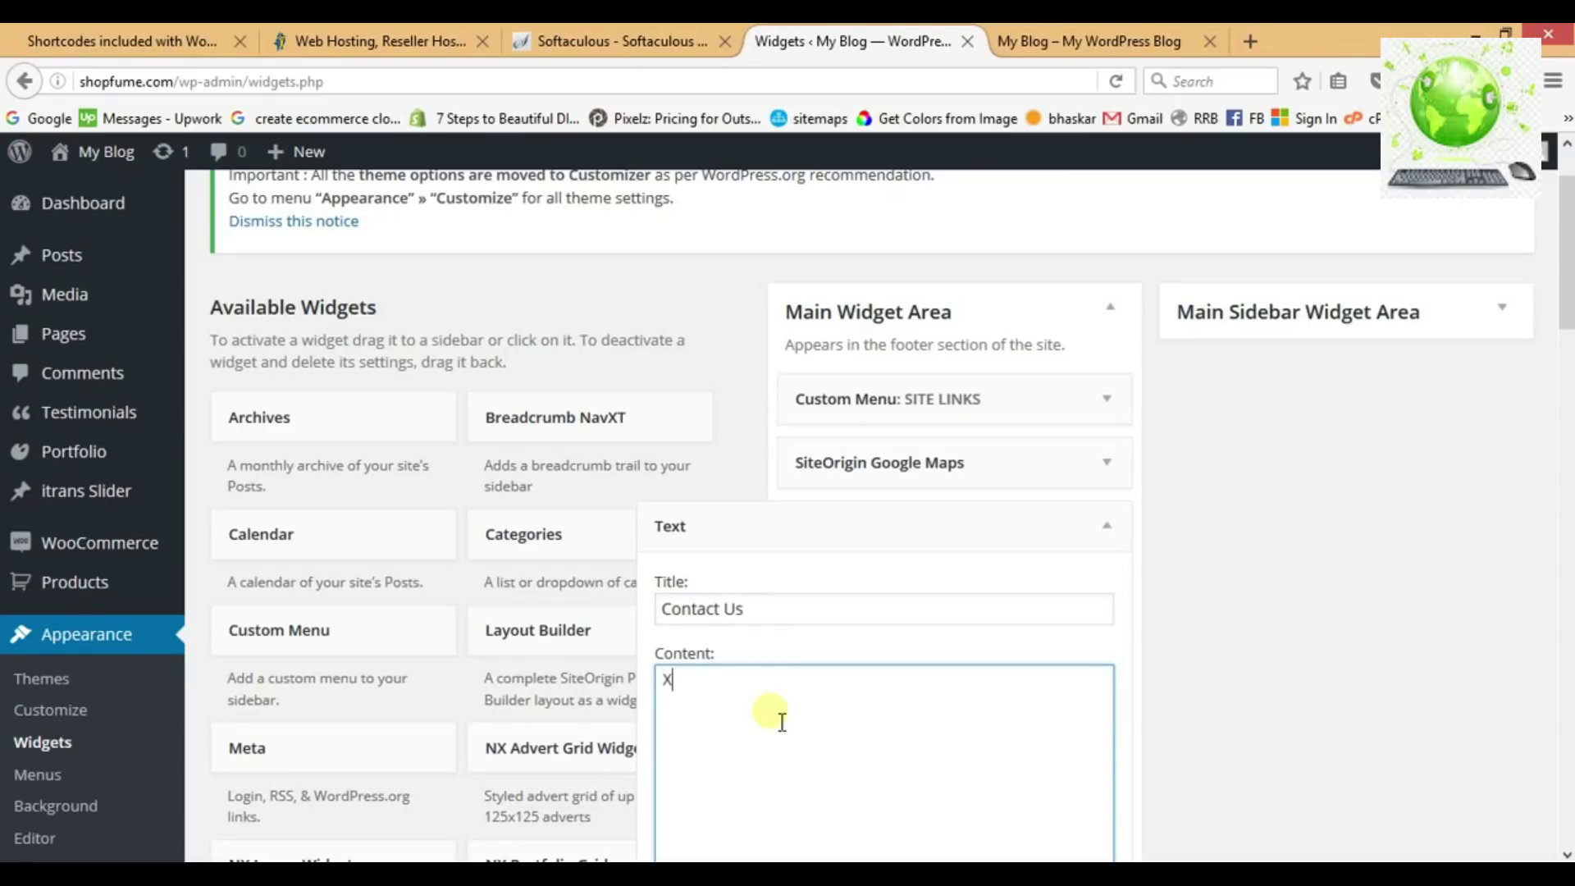
{"action": "type", "text": "LONDON"}
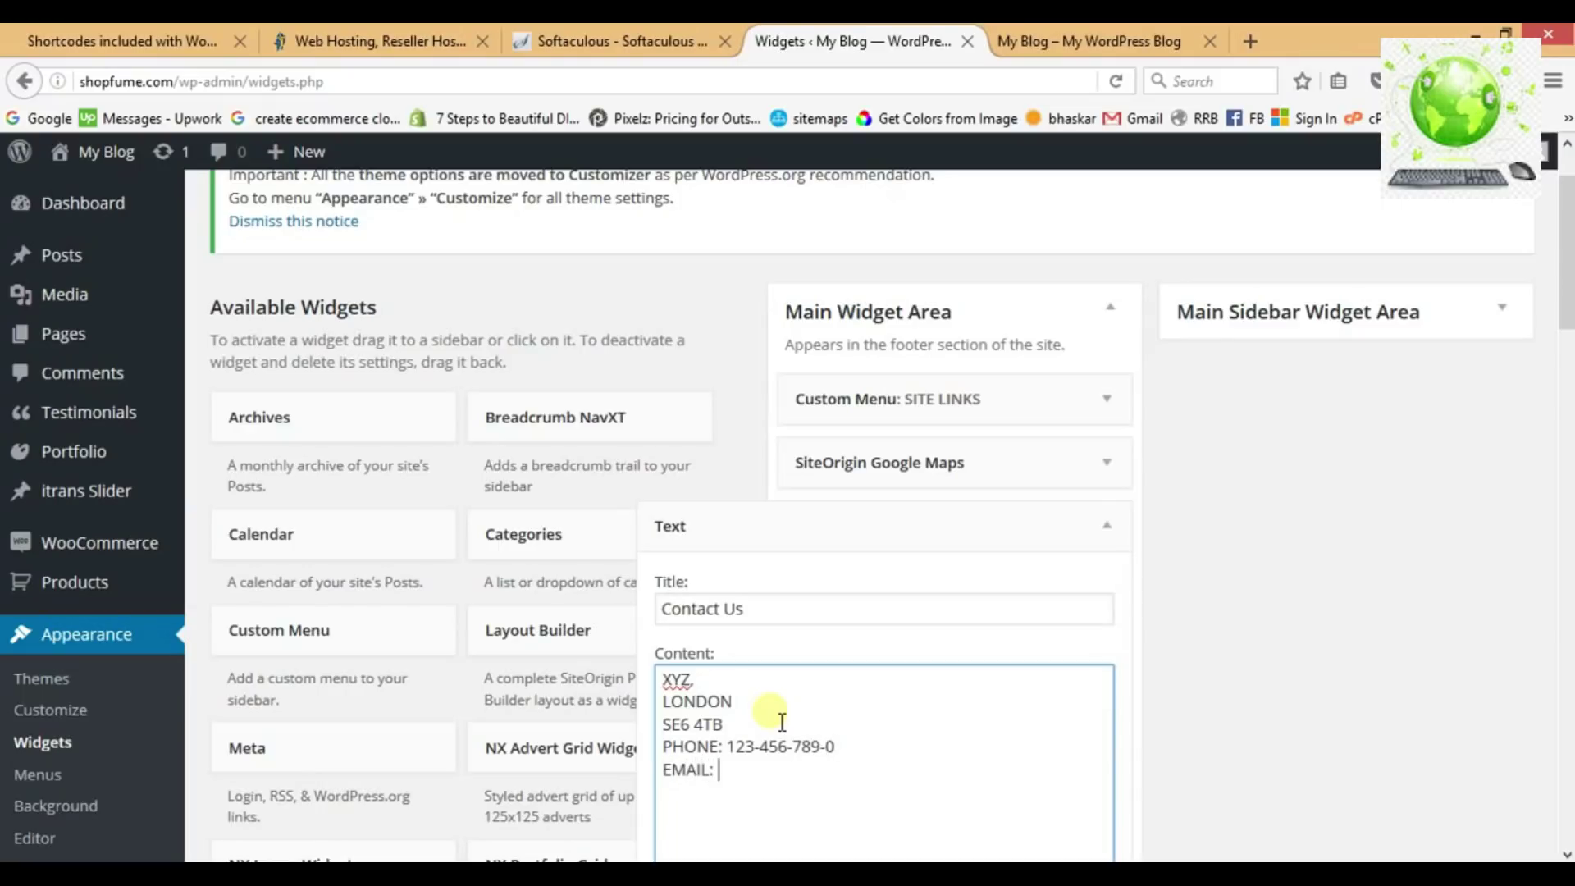
{"action": "type", "text": "PORT@EXAMPLE.COM"}
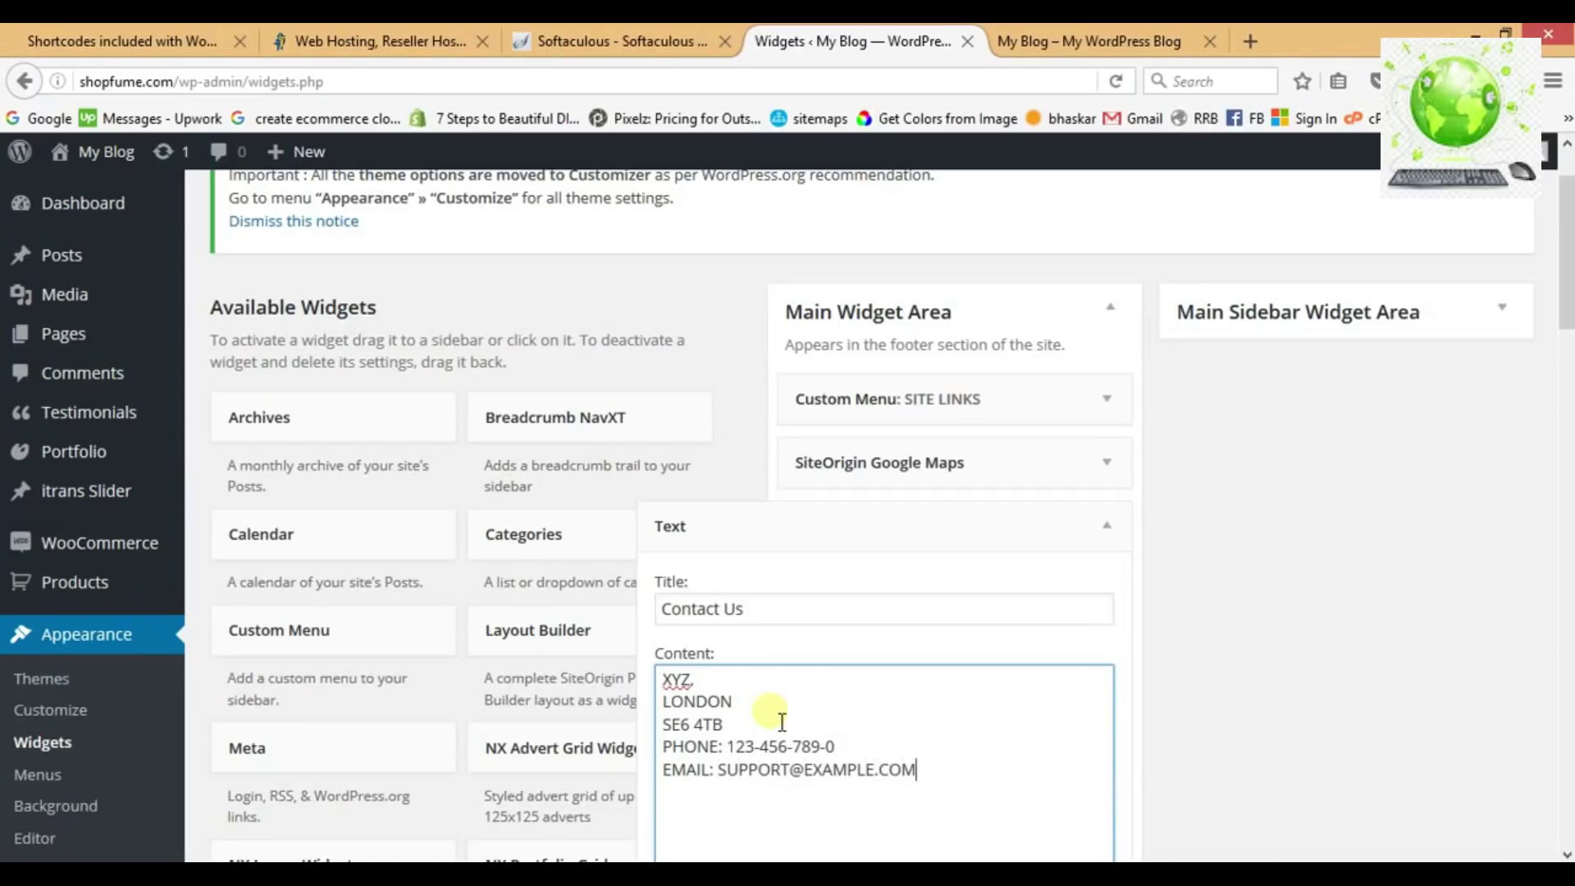
{"action": "scroll", "coordinate": [767, 715], "scroll_direction": "down", "scroll_amount": 5}
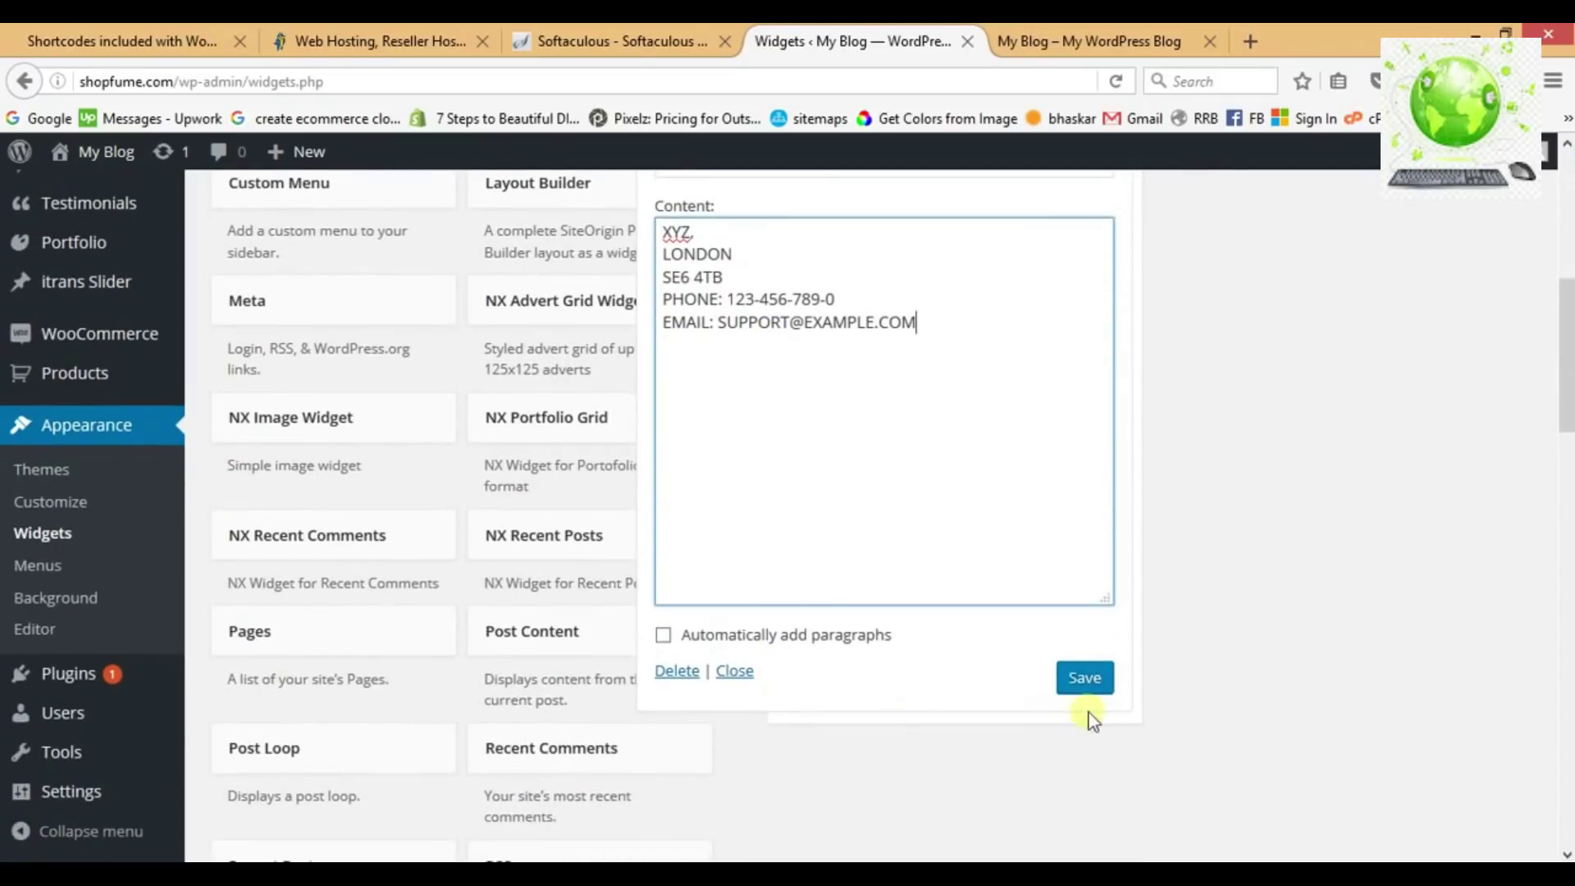
{"action": "left_click", "coordinate": [1097, 690]}
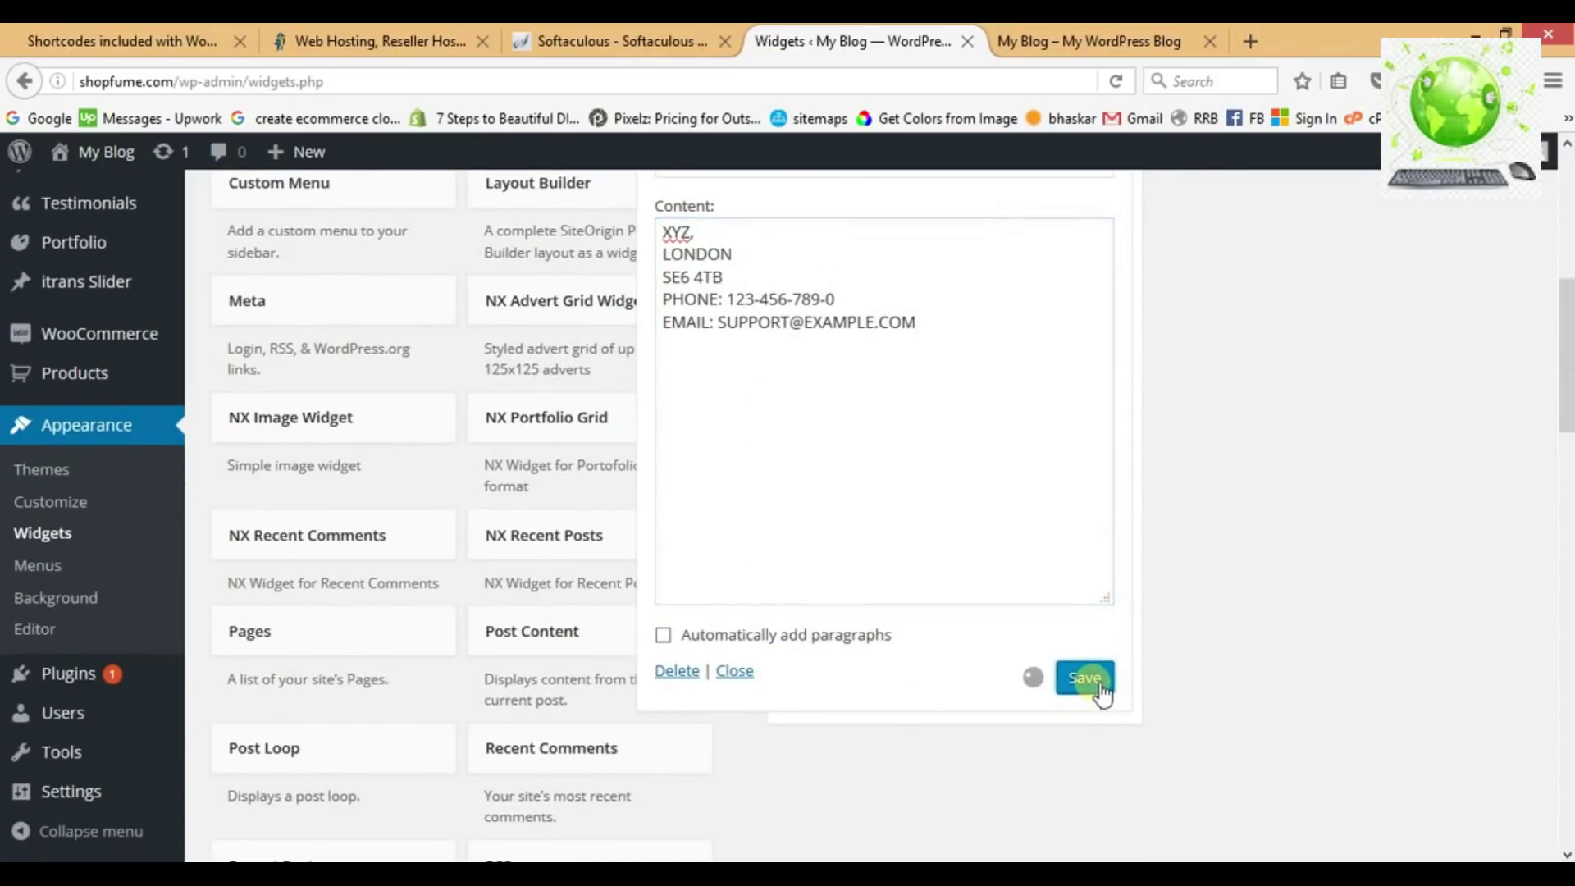
{"action": "left_click", "coordinate": [737, 673]}
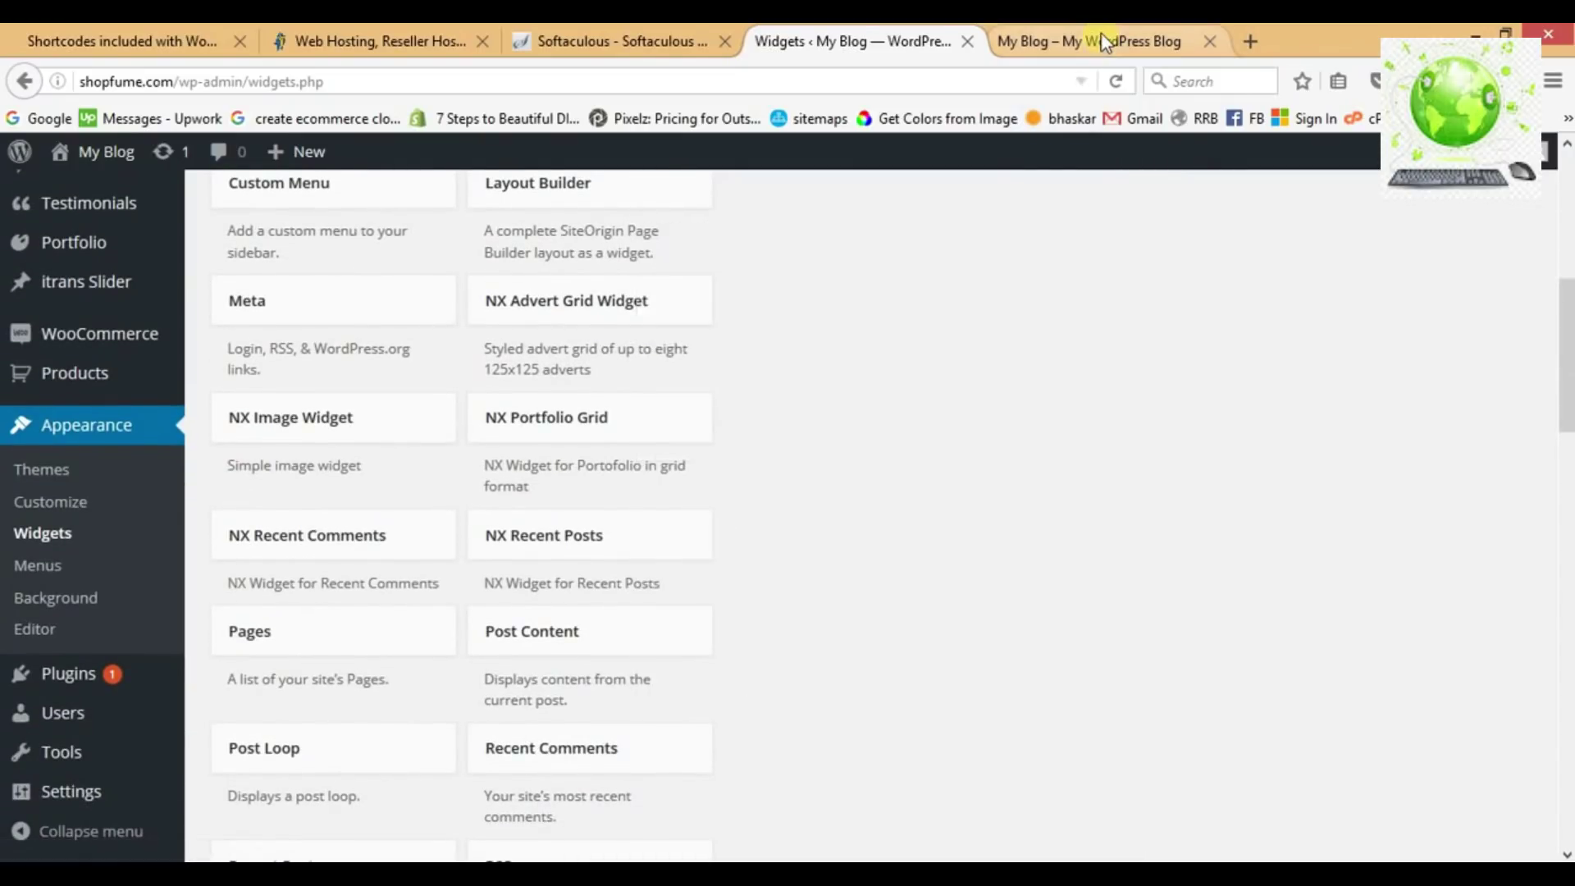
Reload the live site to view the Contact Us widget, then return to Widgets.
{"action": "left_click", "coordinate": [1105, 42]}
{"action": "left_click", "coordinate": [1117, 80]}
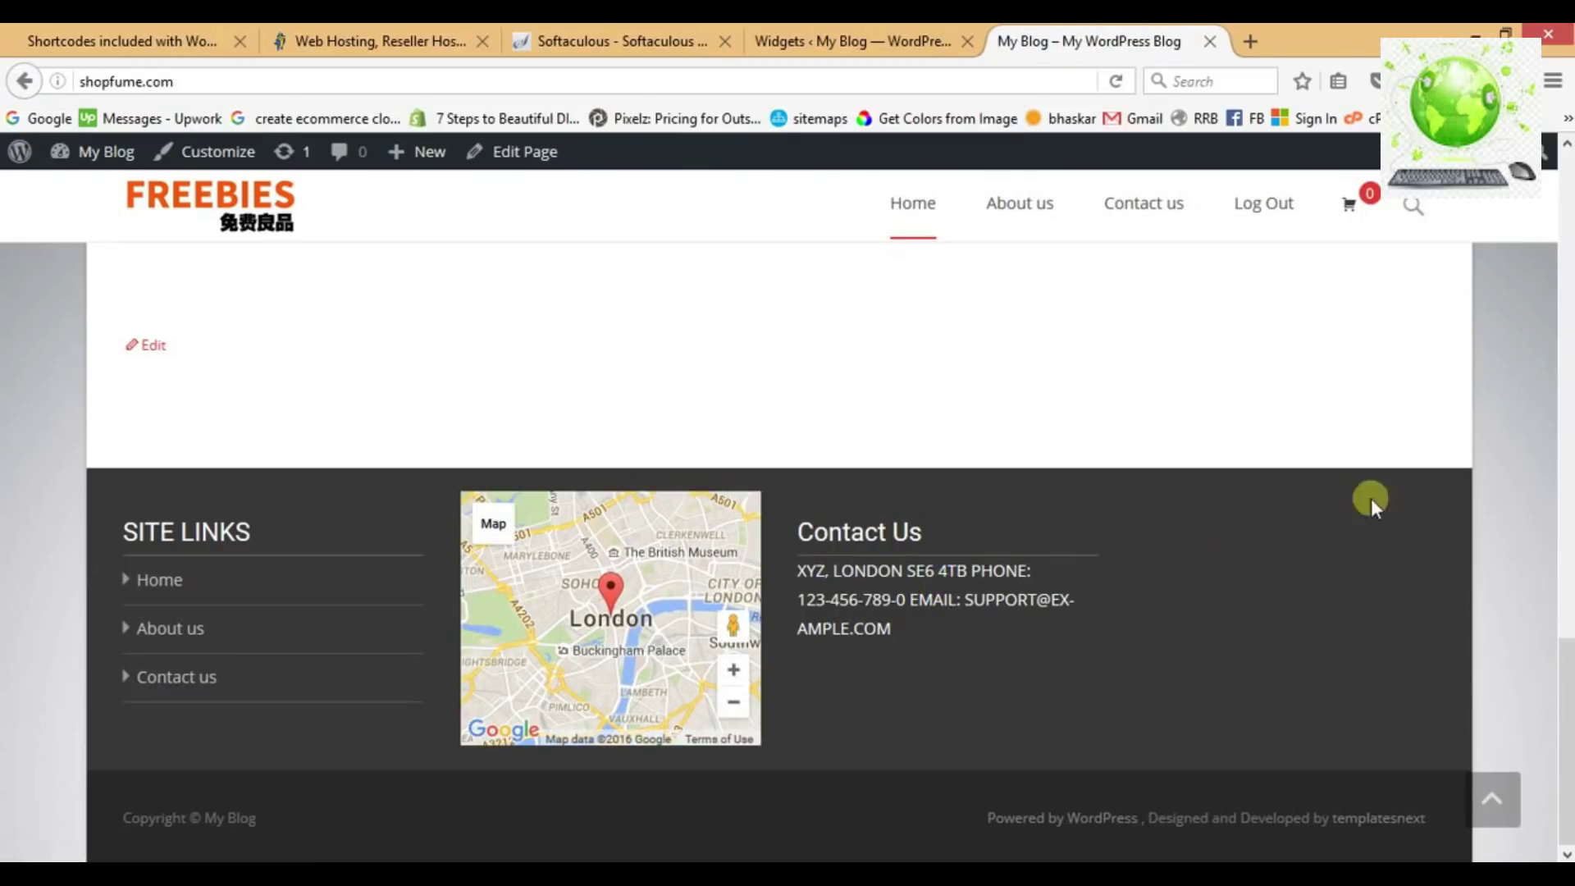
{"action": "left_click", "coordinate": [853, 41]}
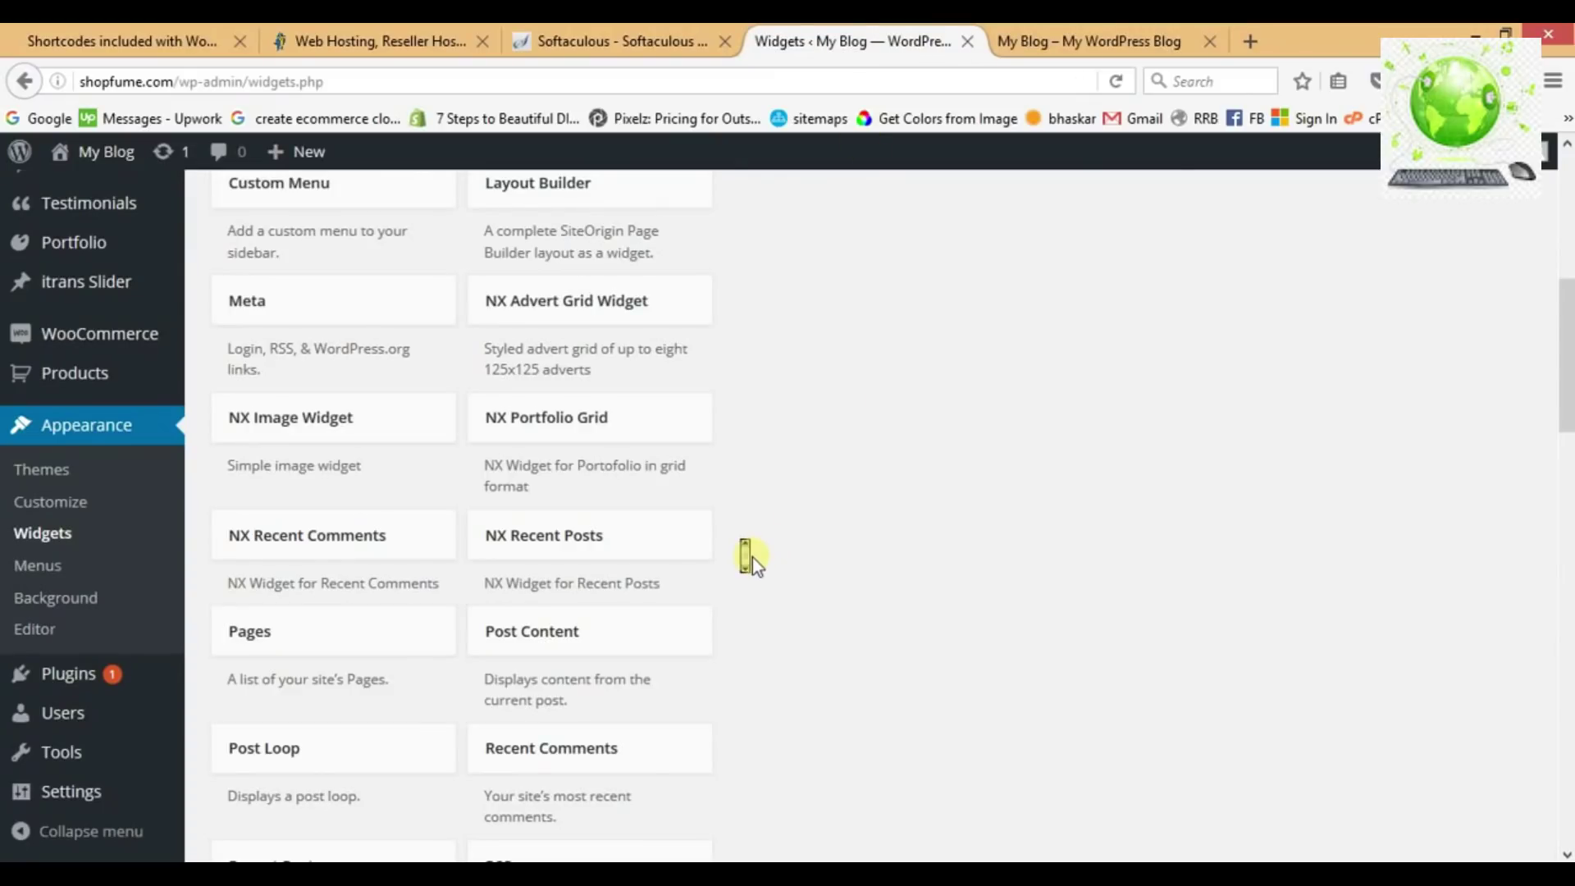
Add an untitled Calendar widget to the Main Widget Area, save it, and reload the live site.
{"action": "scroll", "coordinate": [752, 558], "scroll_direction": "up", "scroll_amount": 5}
{"action": "scroll", "coordinate": [752, 558], "scroll_direction": "up", "scroll_amount": 3}
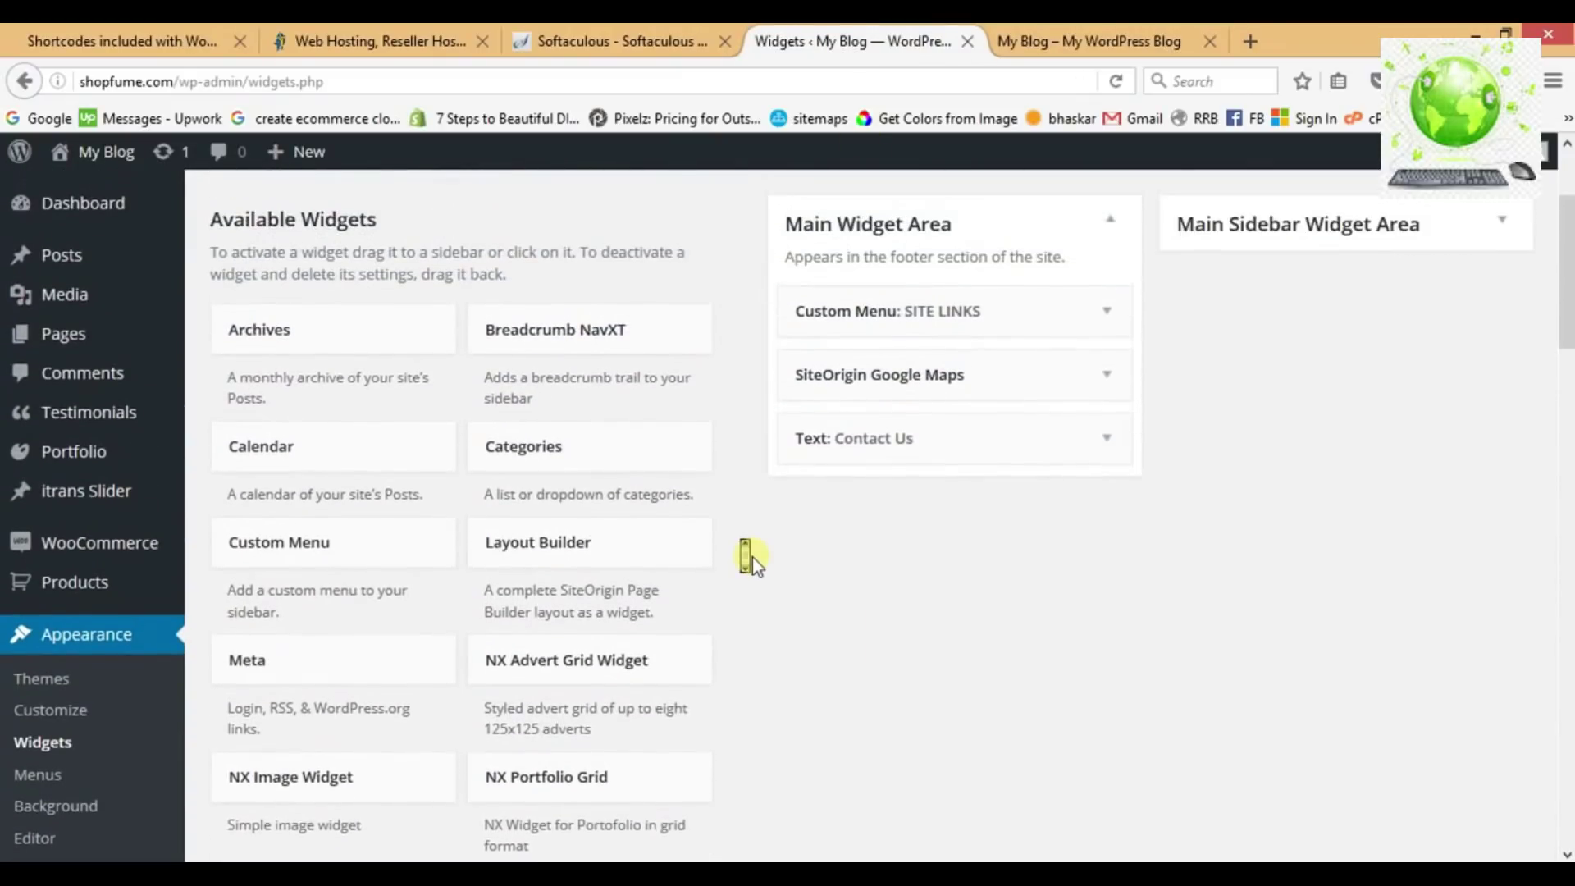
{"action": "left_click", "coordinate": [428, 482]}
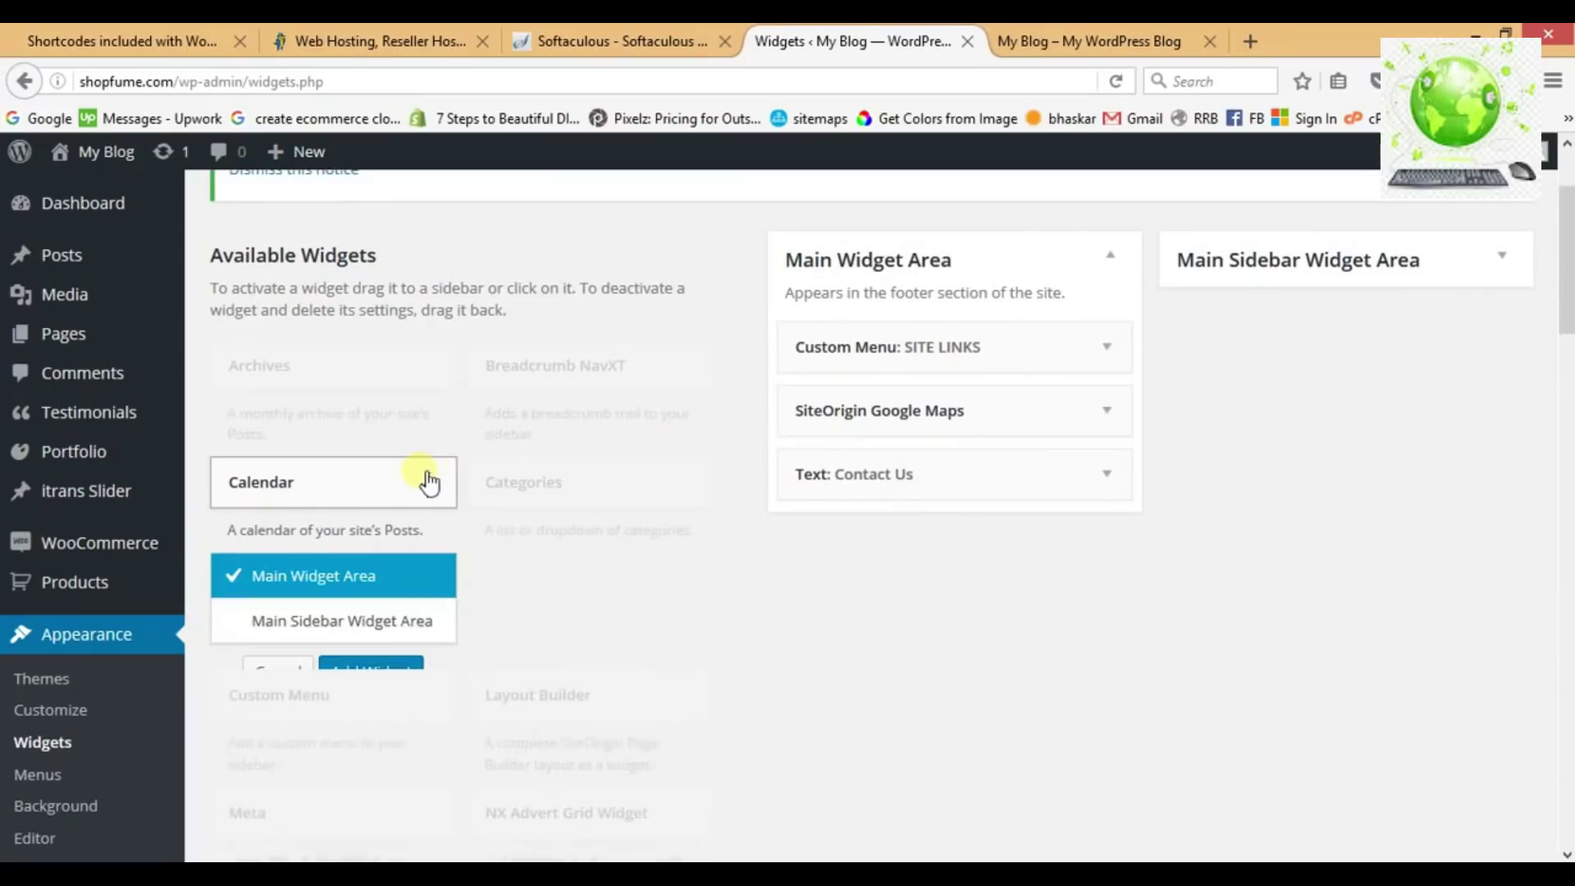
{"action": "left_click", "coordinate": [387, 673]}
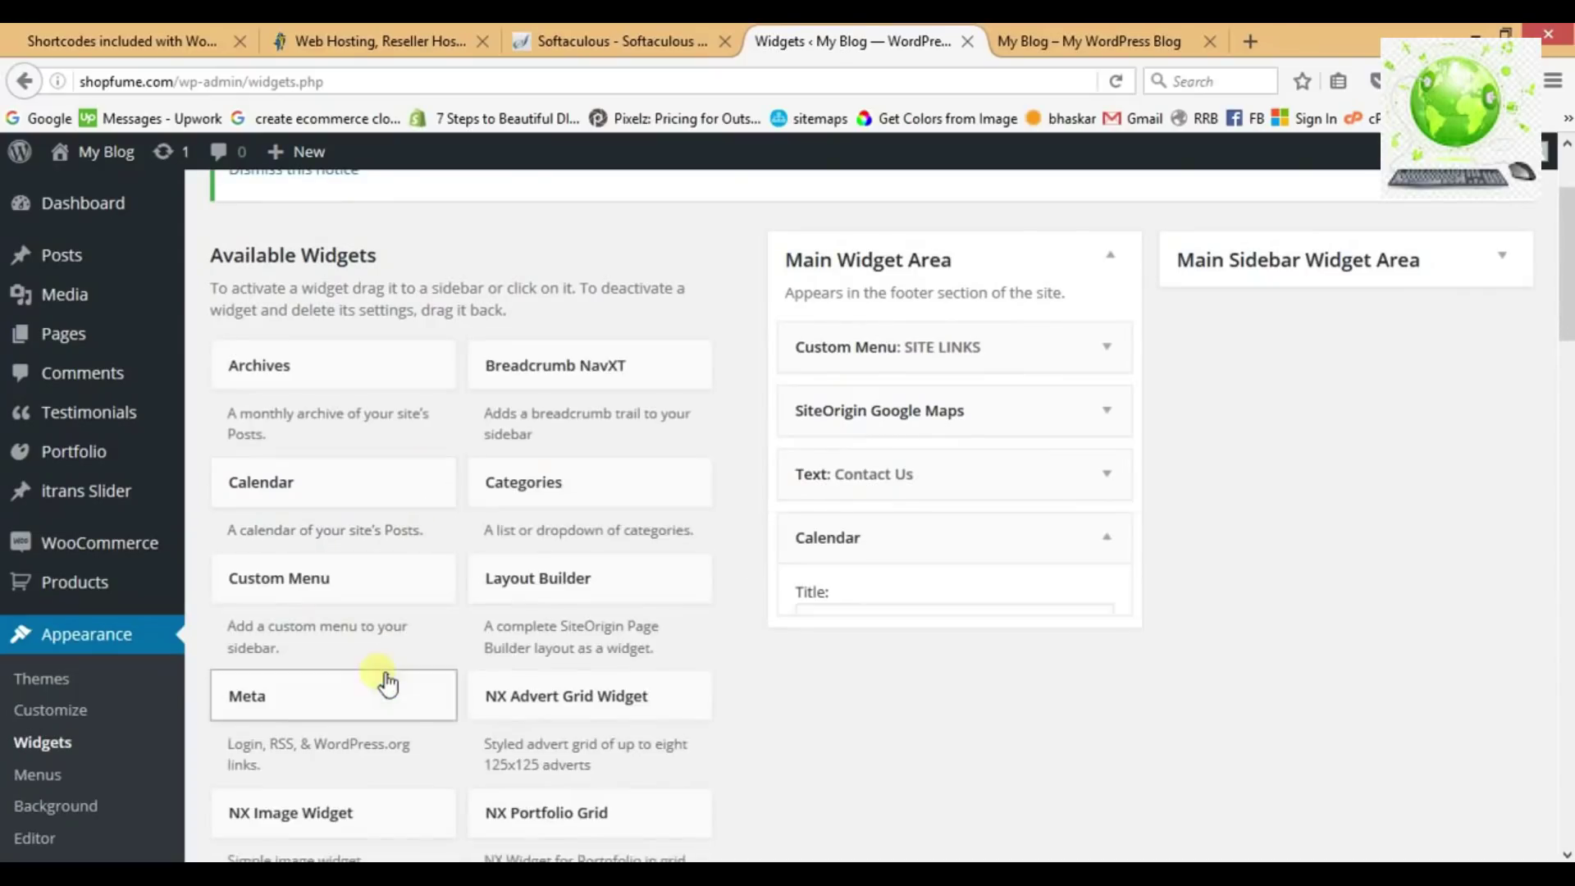
{"action": "left_click", "coordinate": [914, 626]}
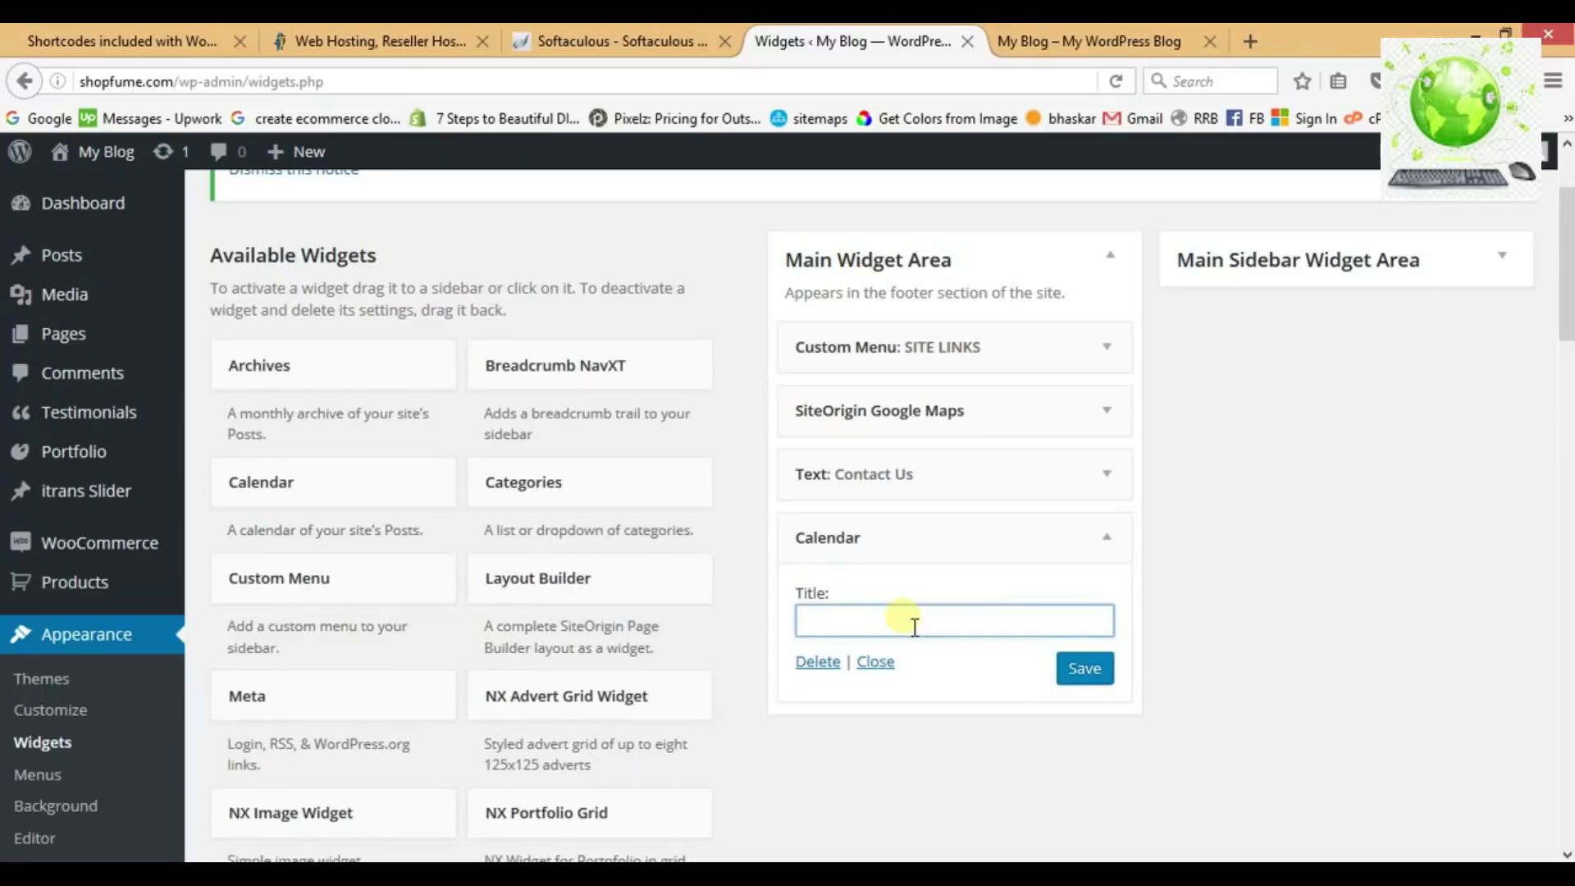
{"action": "left_click", "coordinate": [1085, 670]}
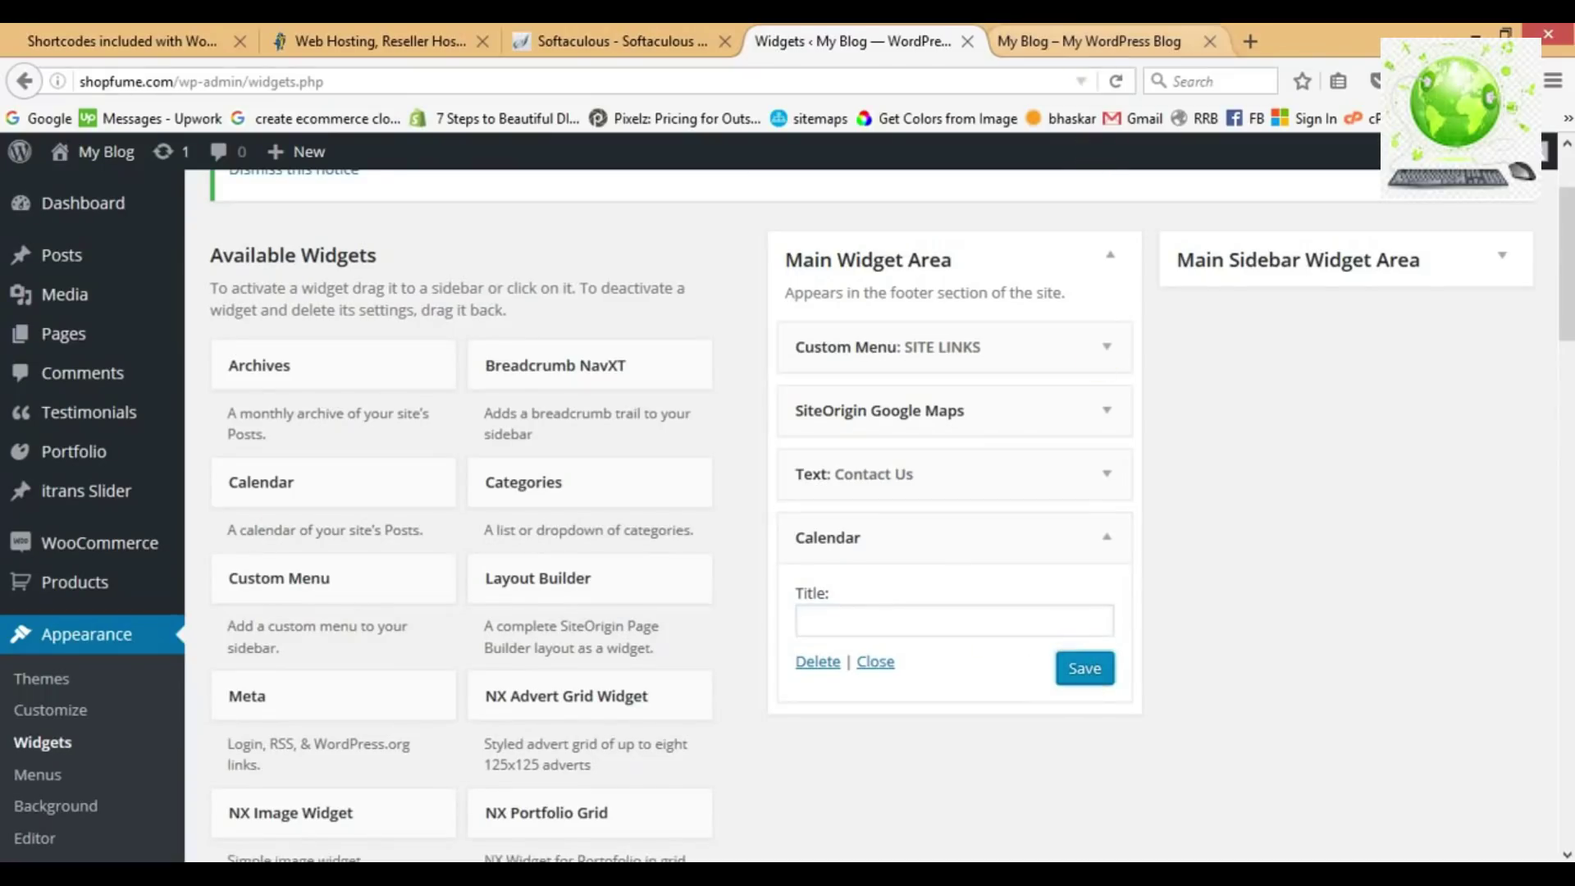
{"action": "left_click", "coordinate": [1081, 41]}
{"action": "left_click", "coordinate": [1116, 80]}
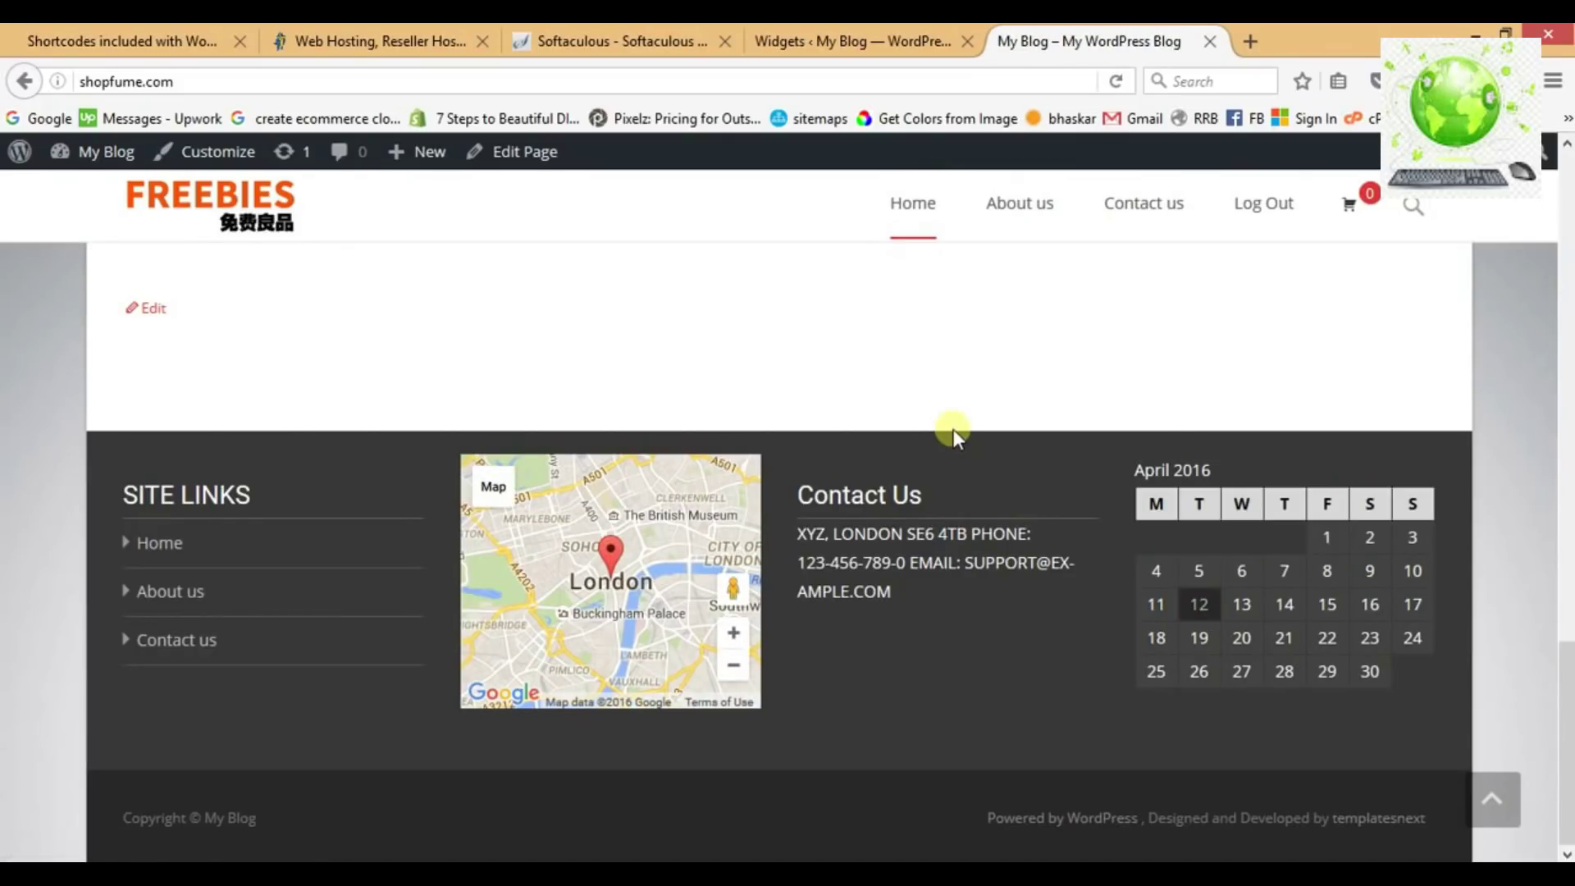
Scroll the shop page to check the April 2016 footer calendar, then return to the Widgets page.
{"action": "scroll", "coordinate": [873, 395], "scroll_direction": "up", "scroll_amount": 5}
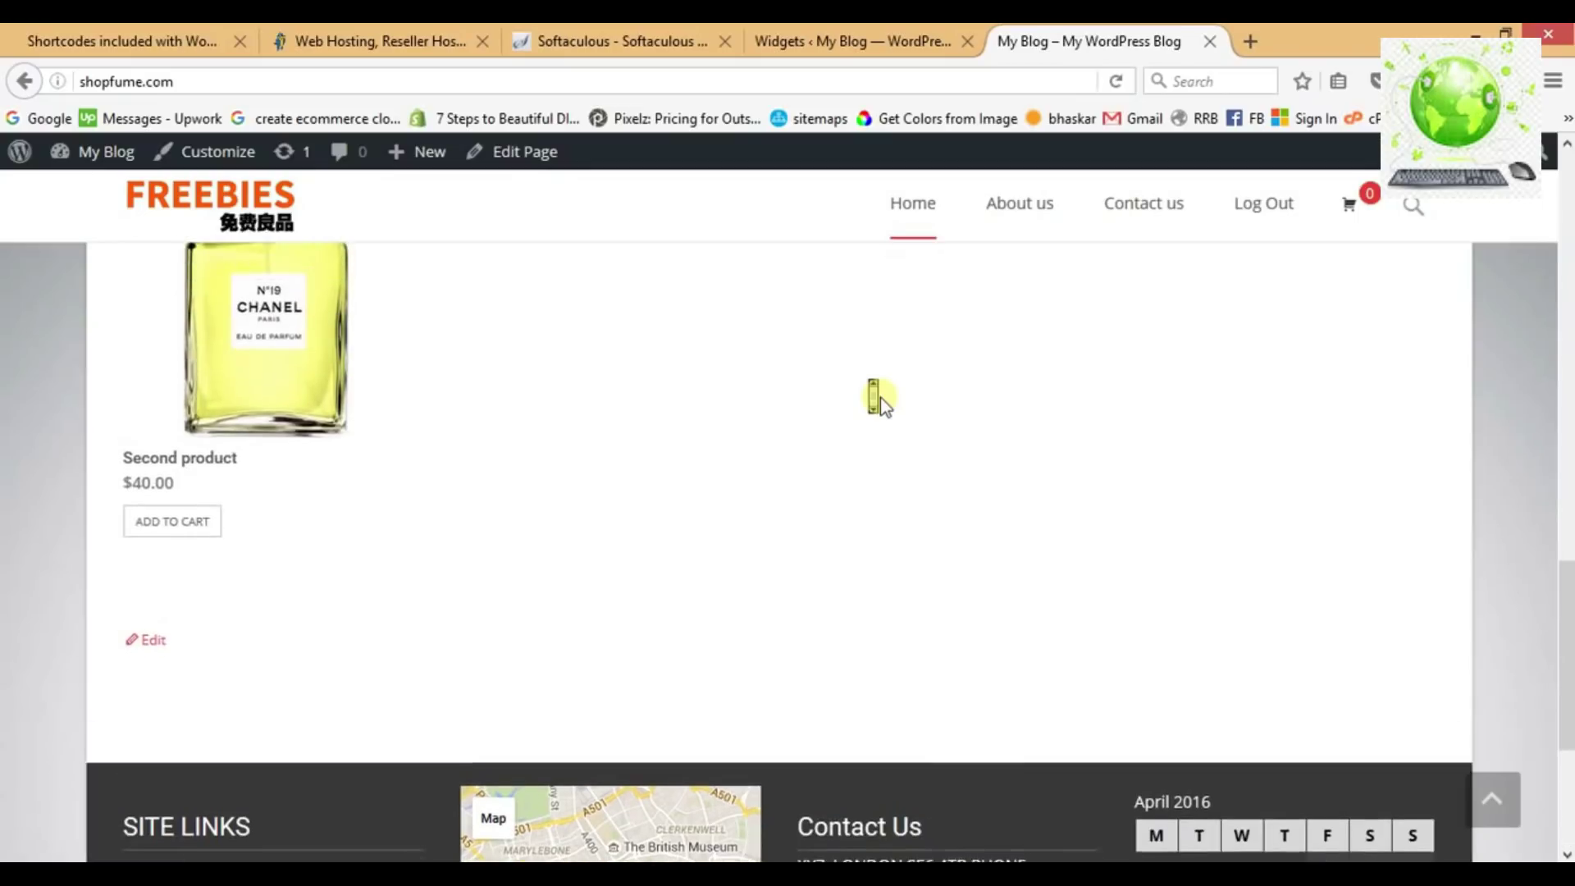
{"action": "scroll", "coordinate": [879, 398], "scroll_direction": "up", "scroll_amount": 4}
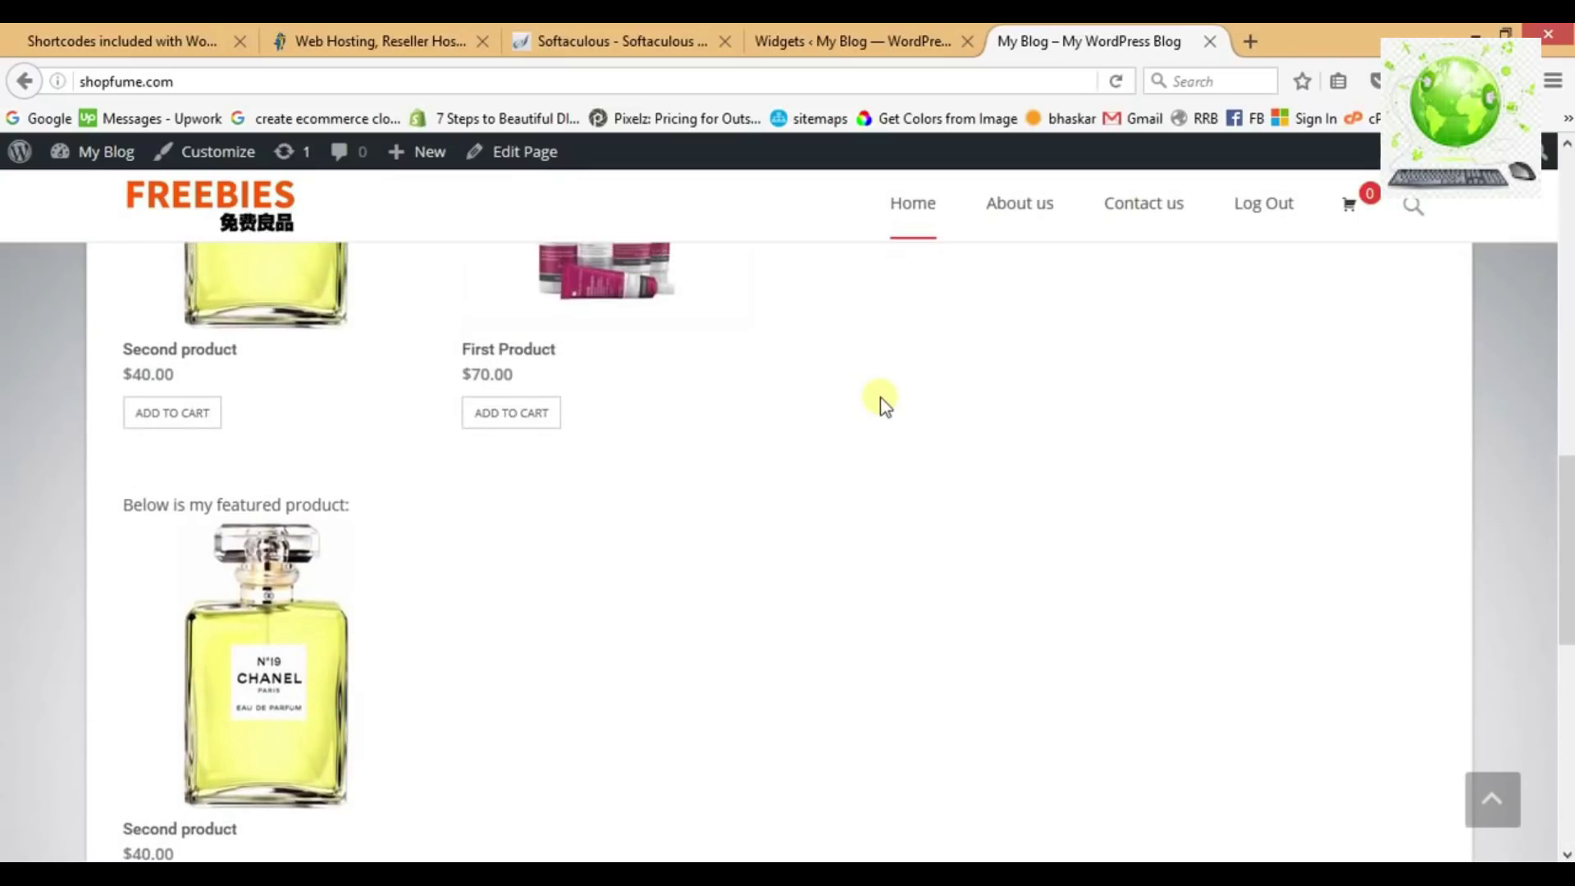
{"action": "scroll", "coordinate": [879, 397], "scroll_direction": "up", "scroll_amount": 5}
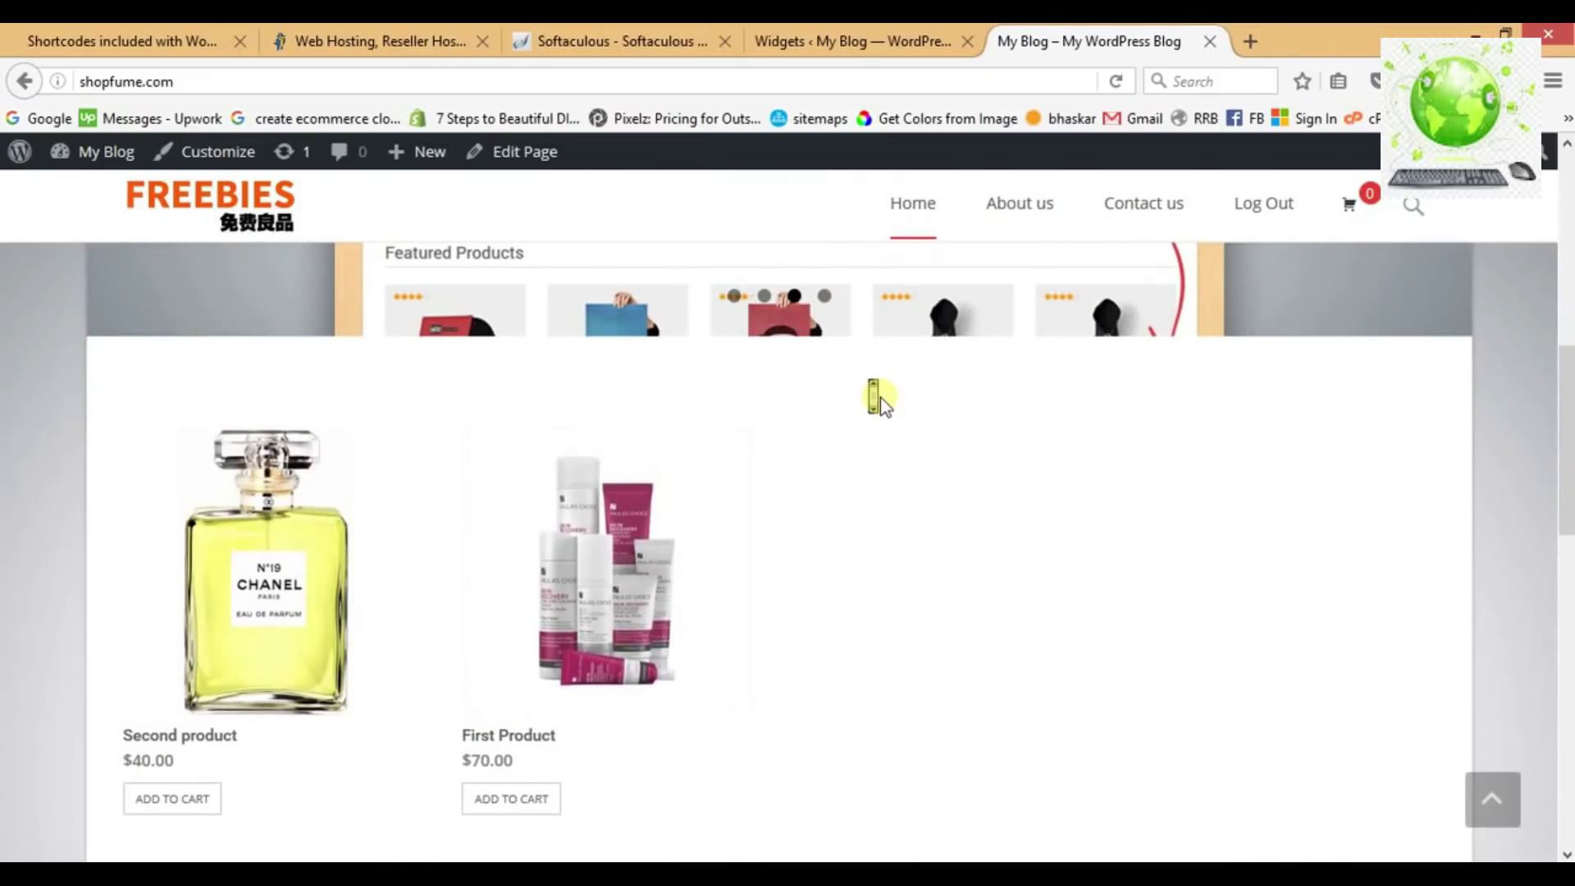
{"action": "scroll", "coordinate": [880, 397], "scroll_direction": "up", "scroll_amount": 5}
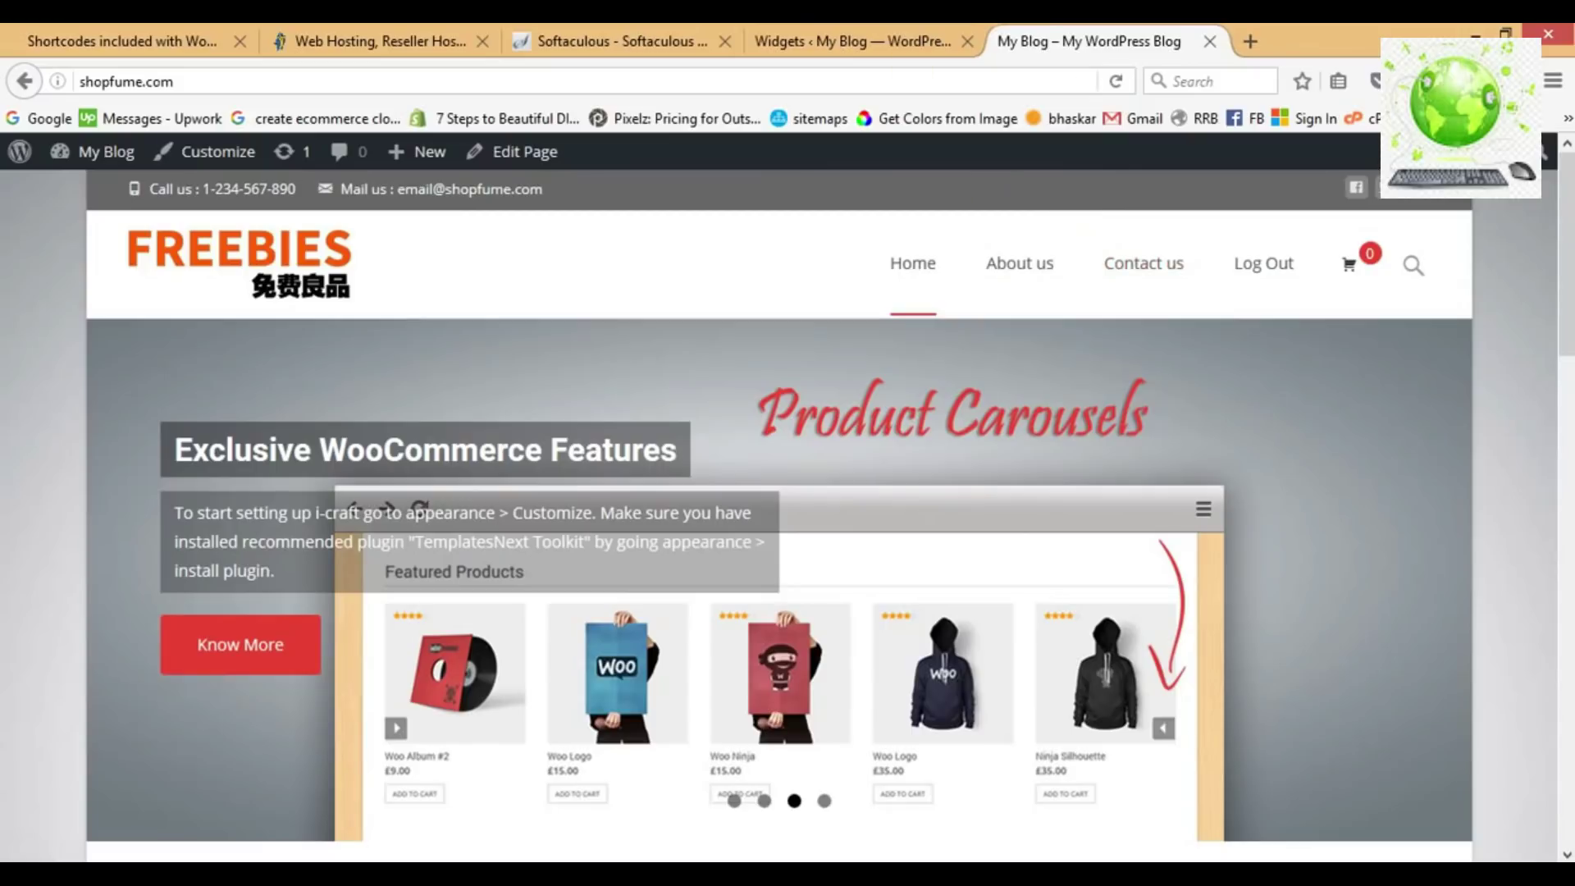
{"action": "left_click", "coordinate": [854, 41]}
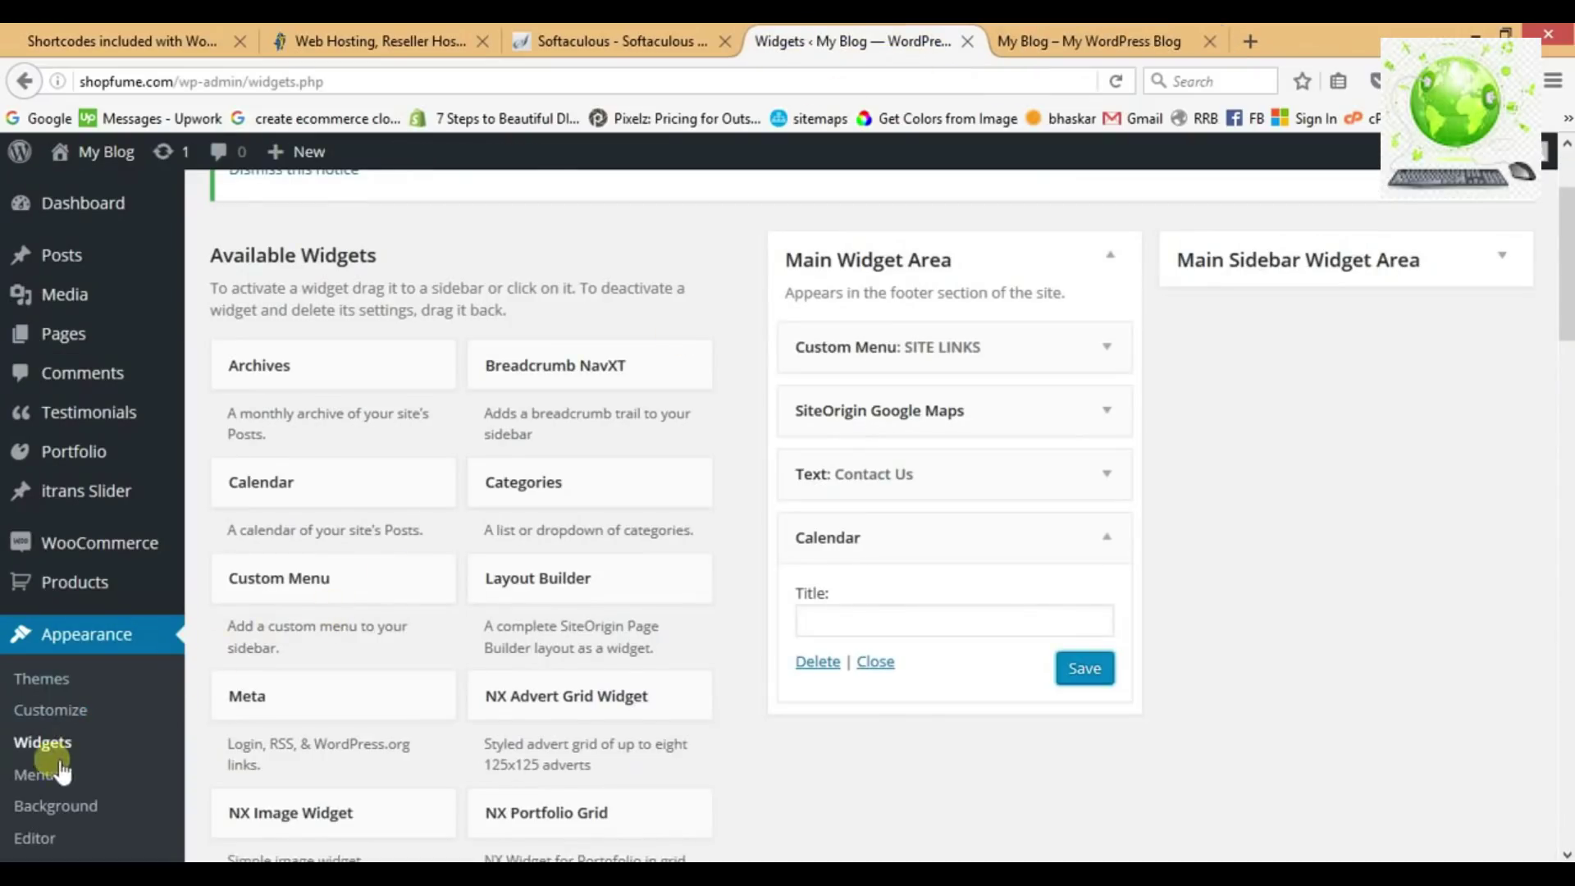
In Appearance > Menus, add the Shop page to Main Navigation above Contact us and save the menu.
{"action": "left_click", "coordinate": [36, 786]}
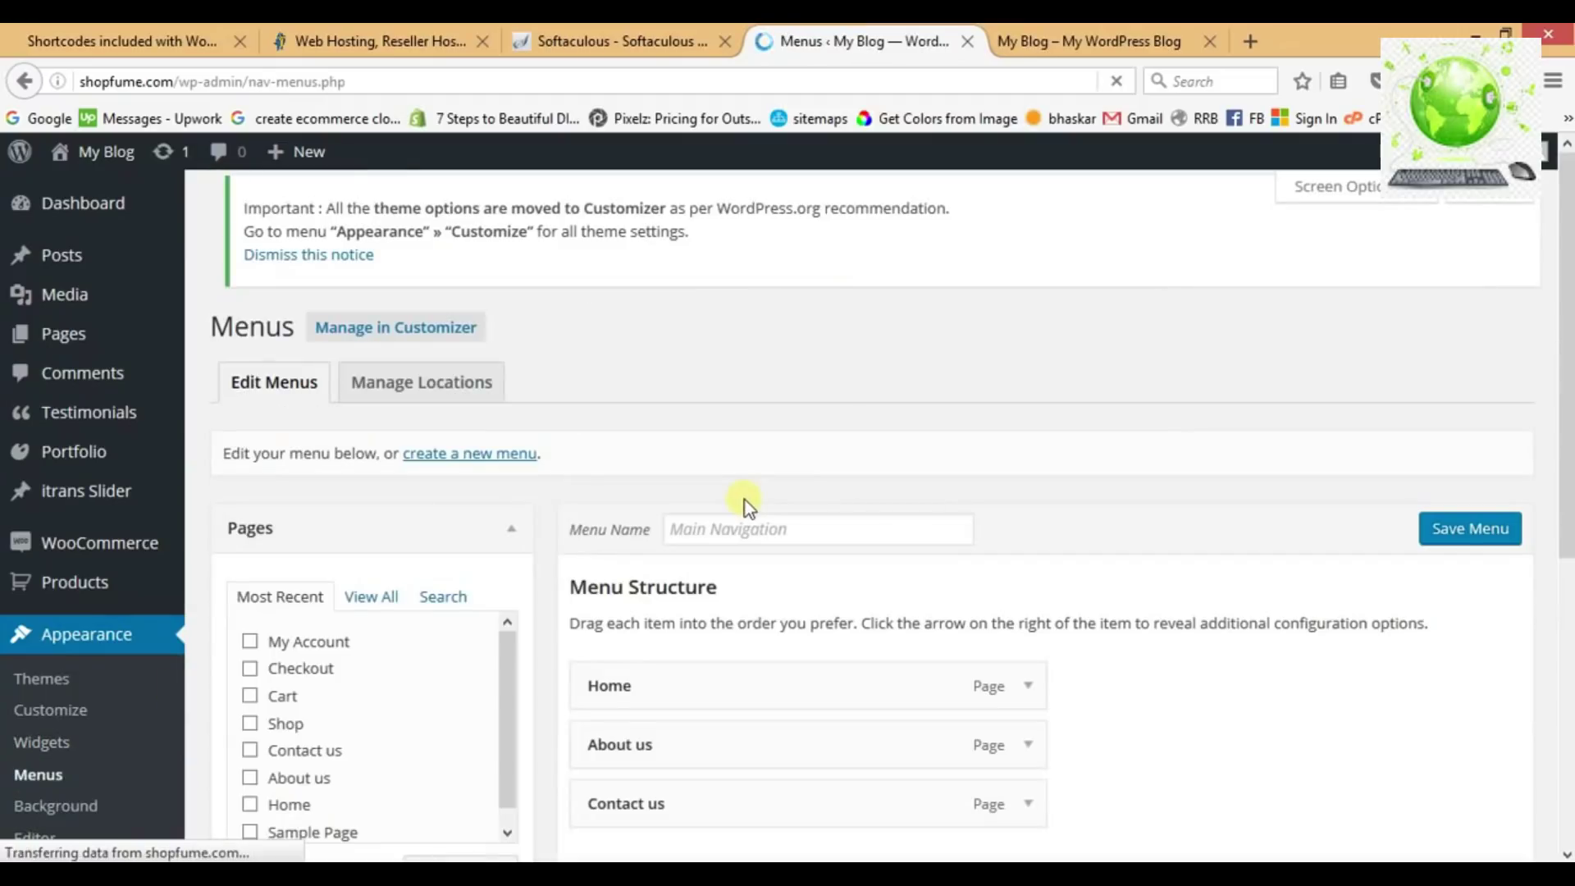
{"action": "scroll", "coordinate": [895, 501], "scroll_direction": "down", "scroll_amount": 2}
{"action": "scroll", "coordinate": [895, 501], "scroll_direction": "down", "scroll_amount": 1}
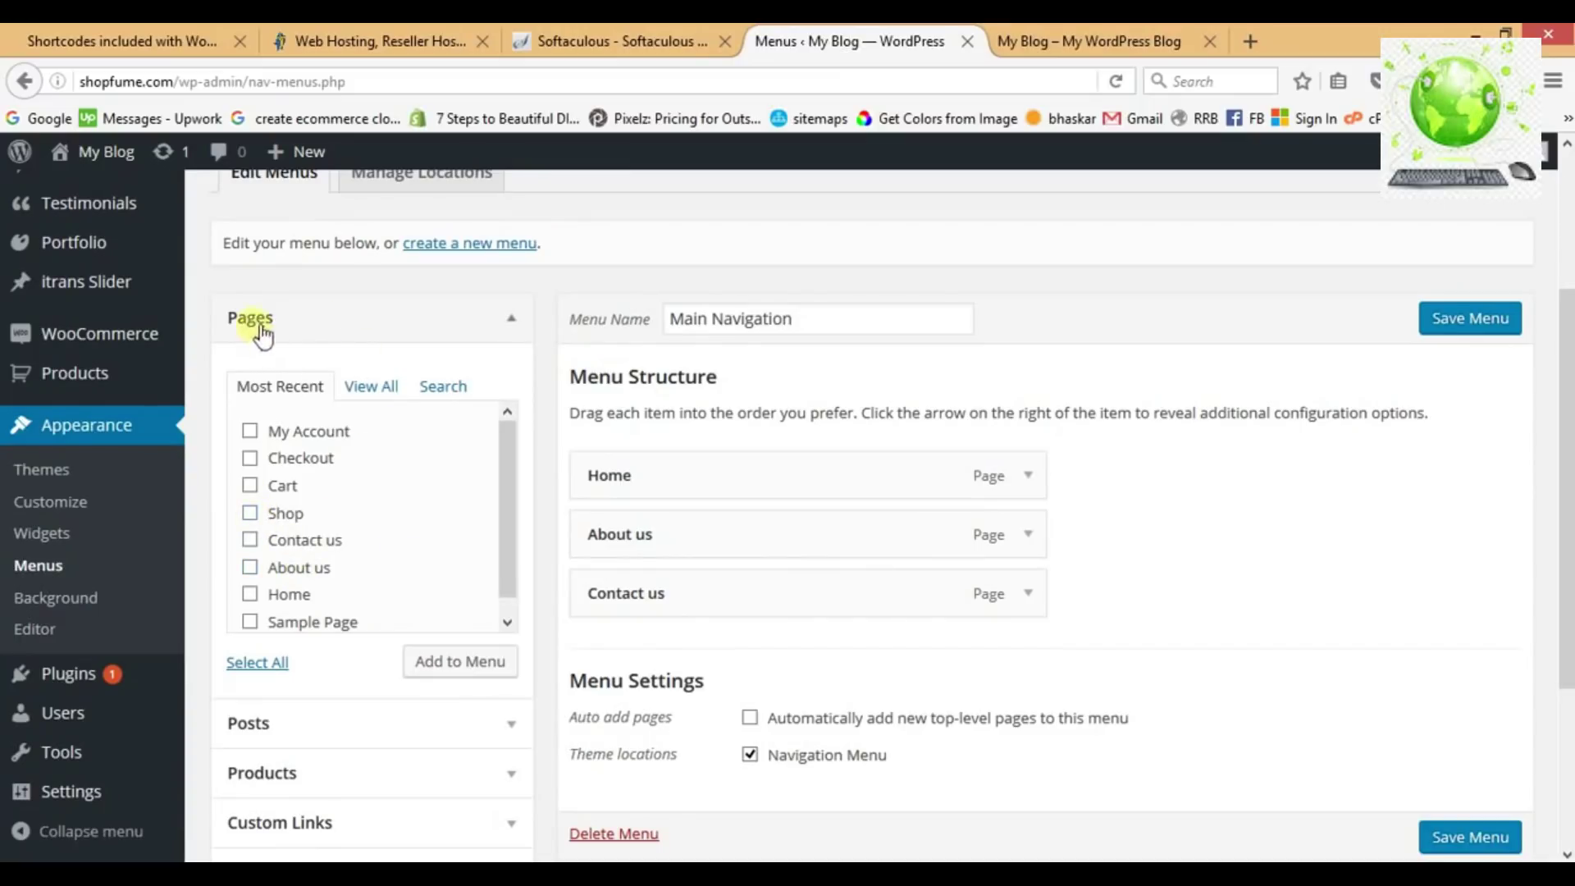
{"action": "left_click", "coordinate": [474, 664]}
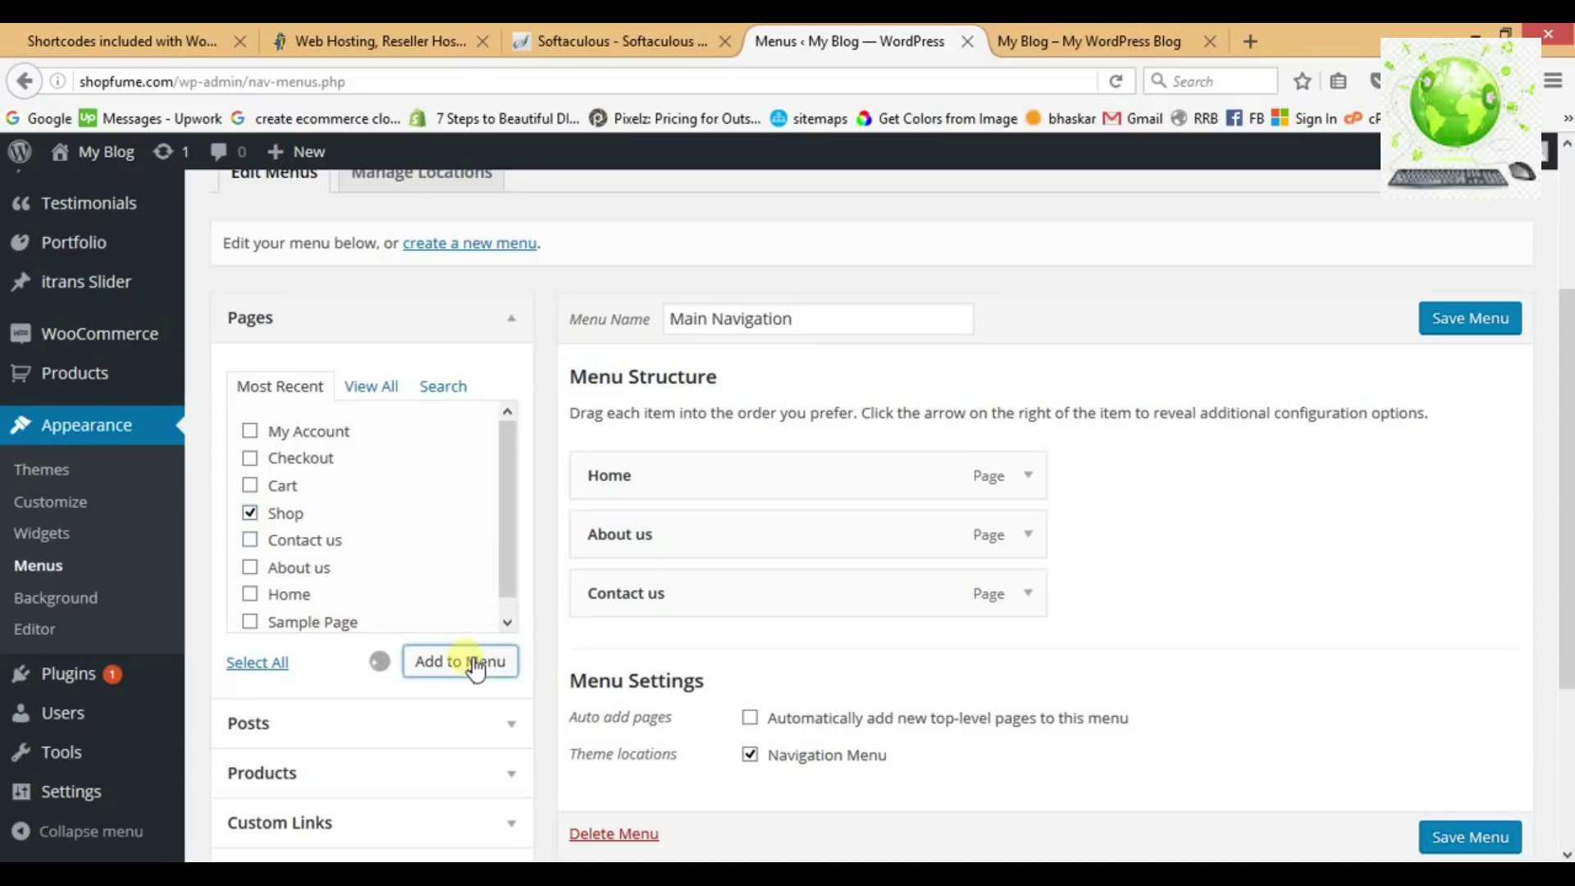
{"action": "left_click_drag", "start_coordinate": [657, 678], "coordinate": [644, 610]}
{"action": "left_click", "coordinate": [1464, 326]}
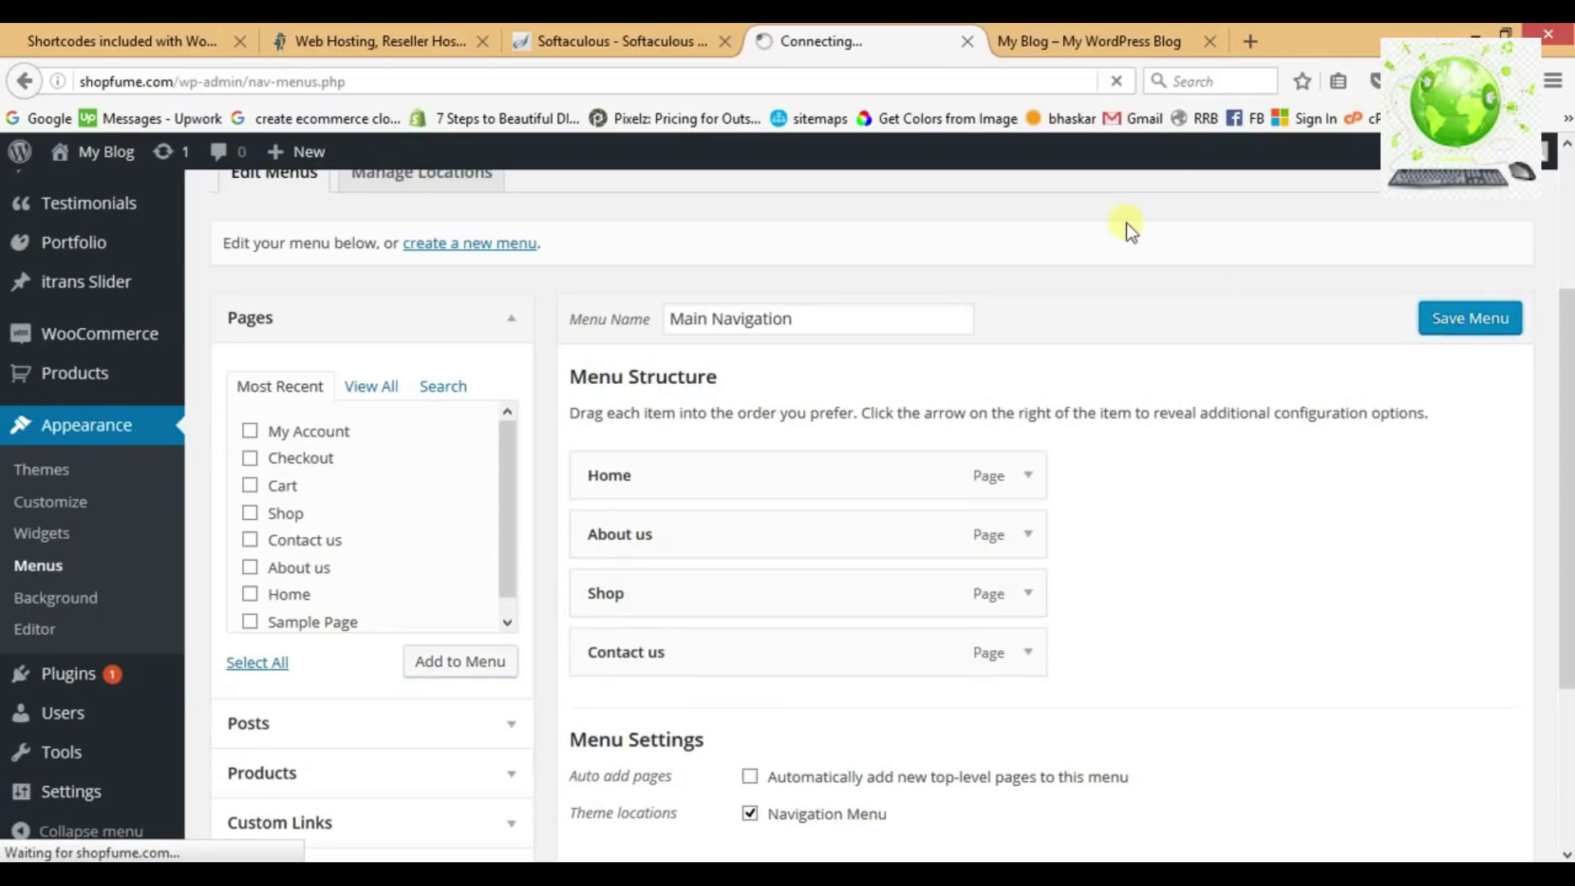
{"action": "left_click", "coordinate": [1102, 50]}
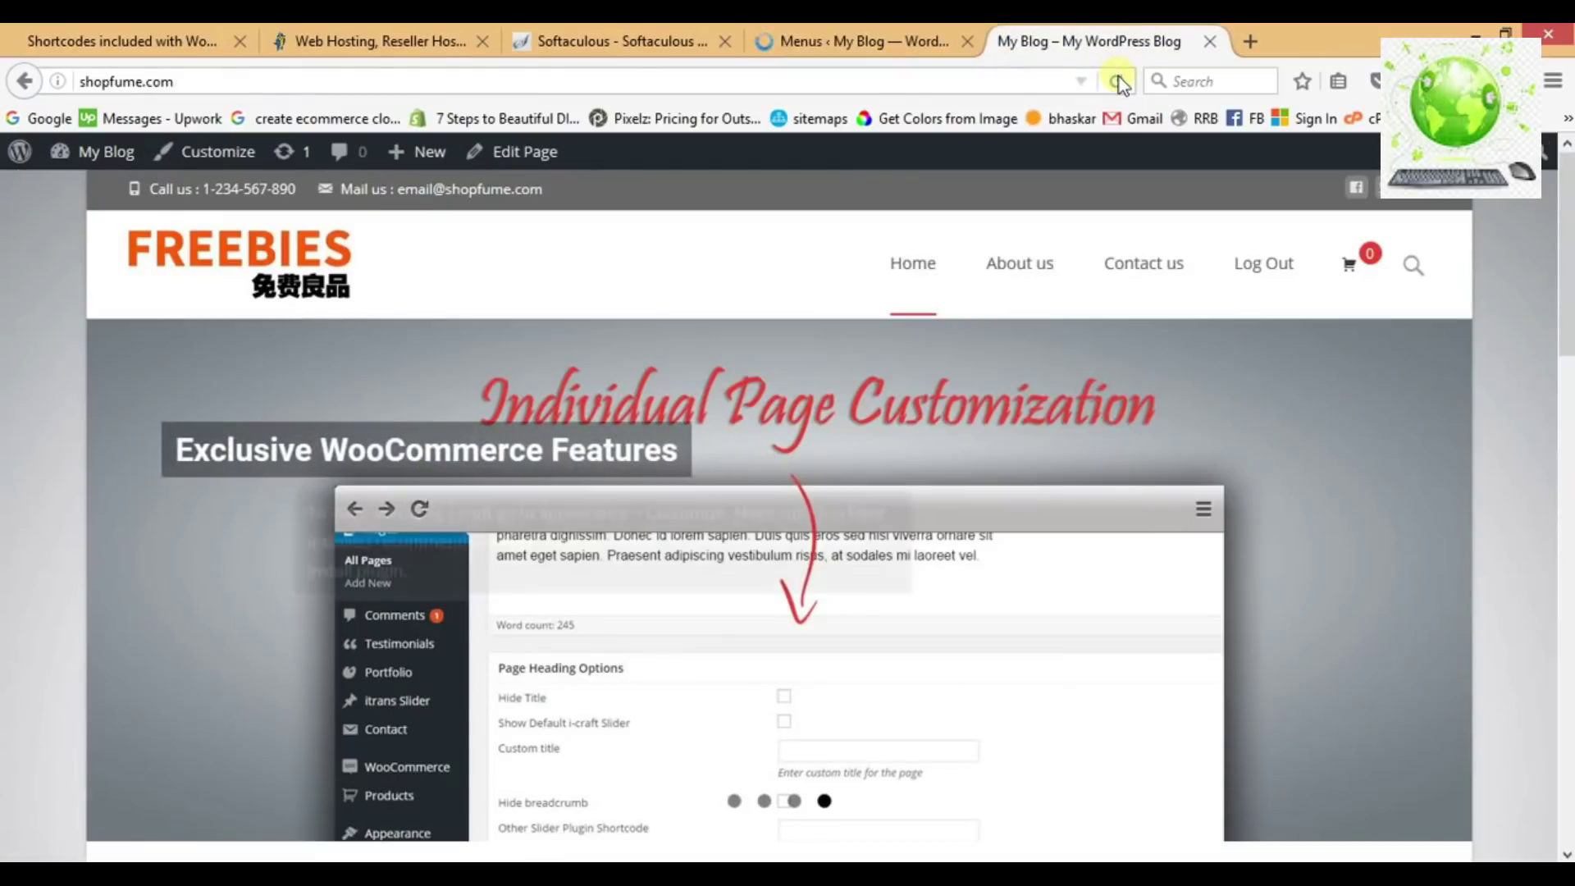
Reload the front page to see Shop in the header menu, then open the admin Pages list.
{"action": "left_click", "coordinate": [1115, 80]}
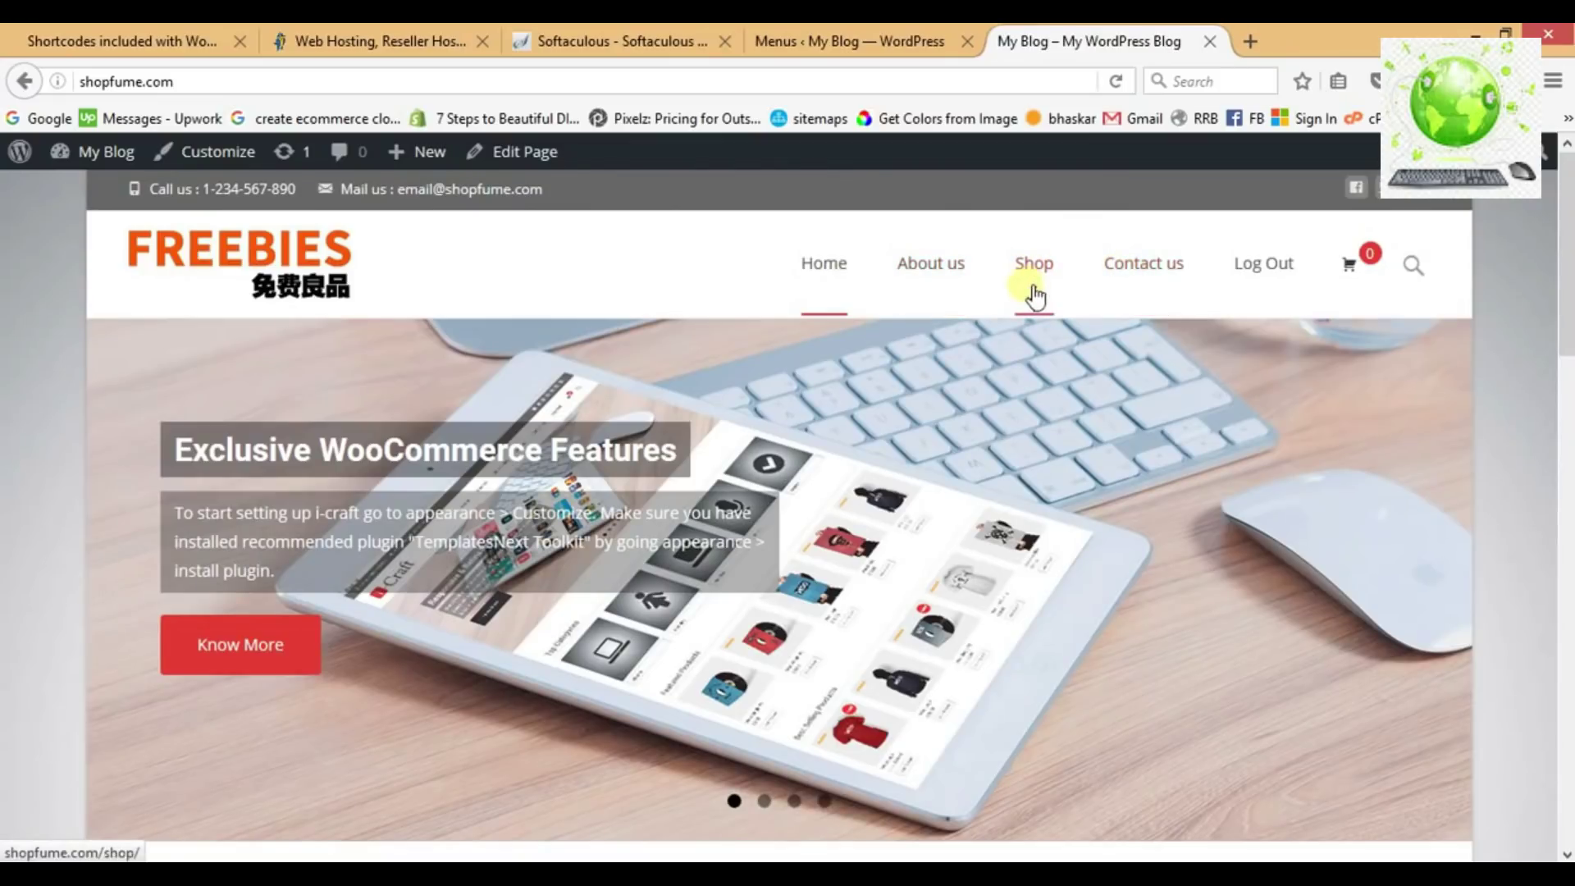
{"action": "left_click", "coordinate": [853, 42]}
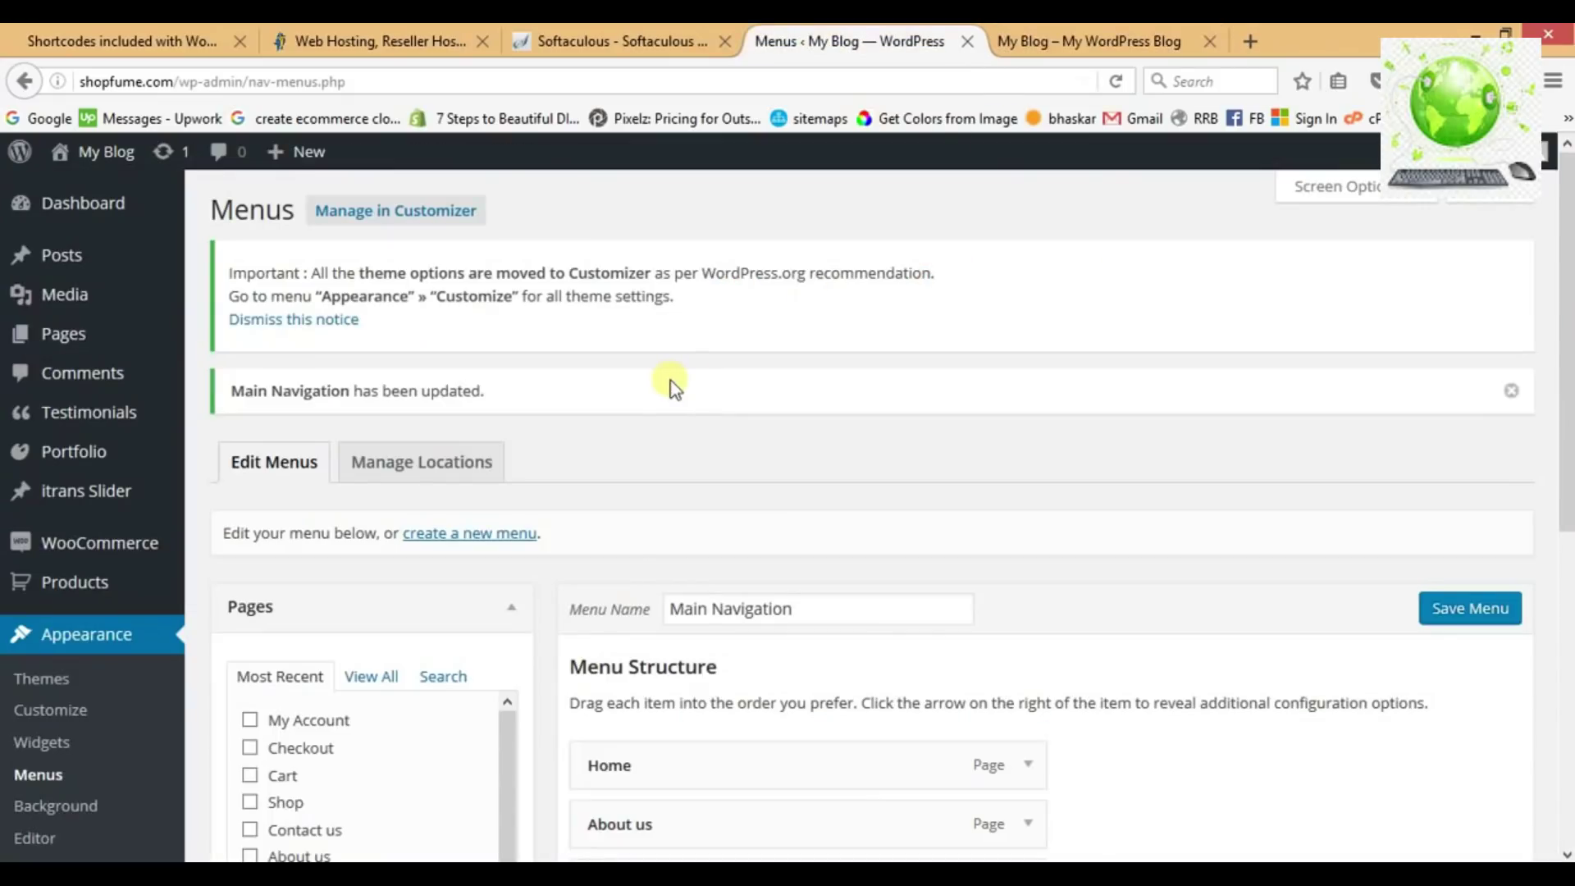
{"action": "left_click", "coordinate": [128, 332]}
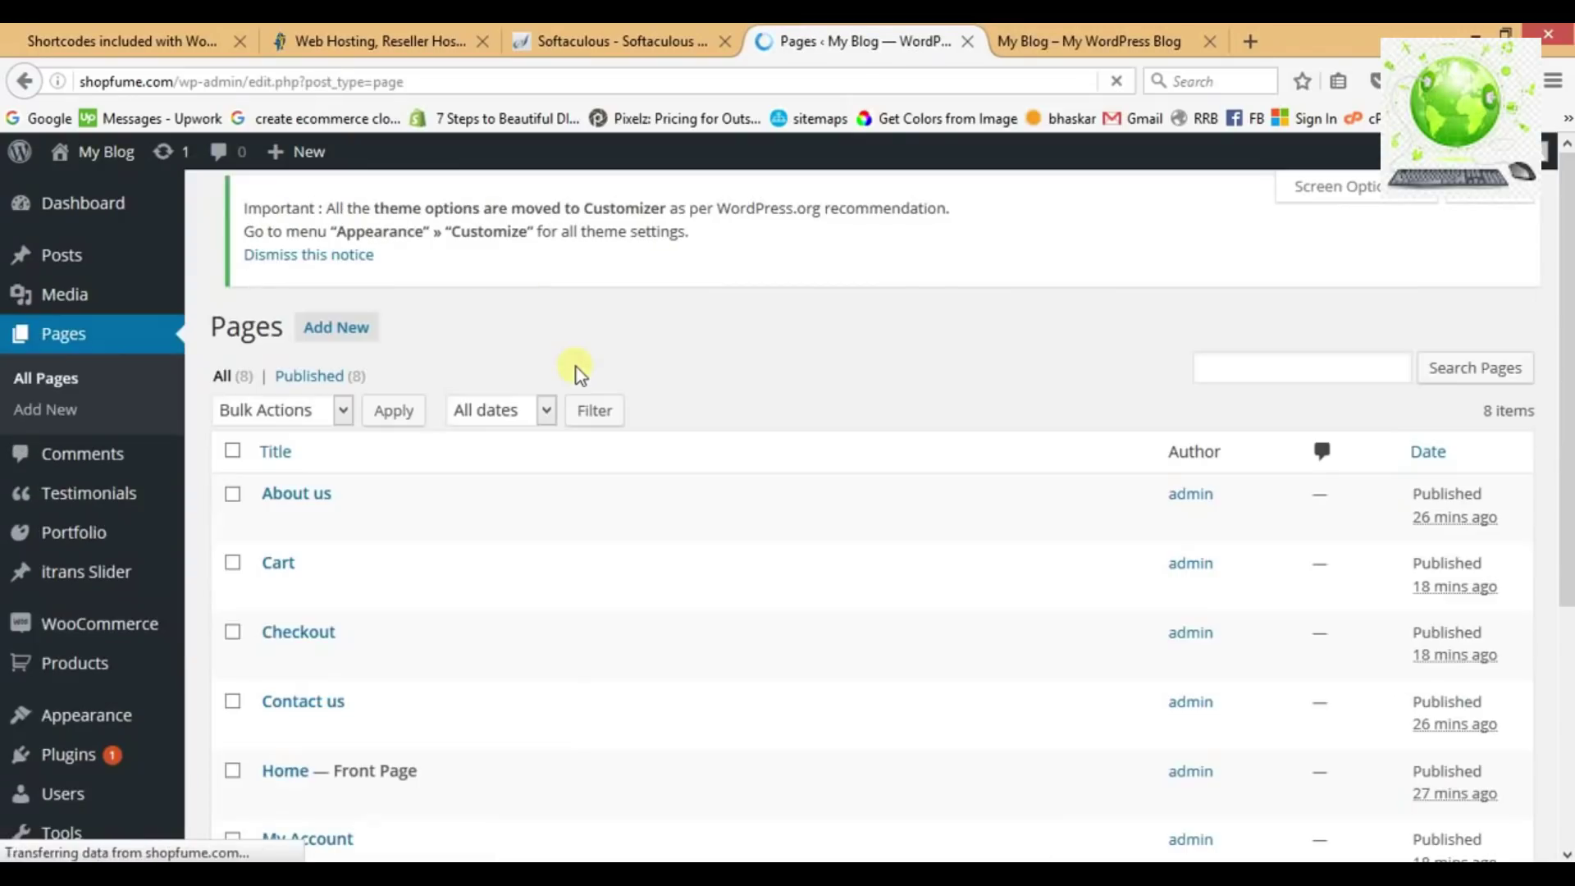
{"action": "scroll", "coordinate": [519, 568], "scroll_direction": "down", "scroll_amount": 1}
{"action": "scroll", "coordinate": [518, 568], "scroll_direction": "down", "scroll_amount": 1}
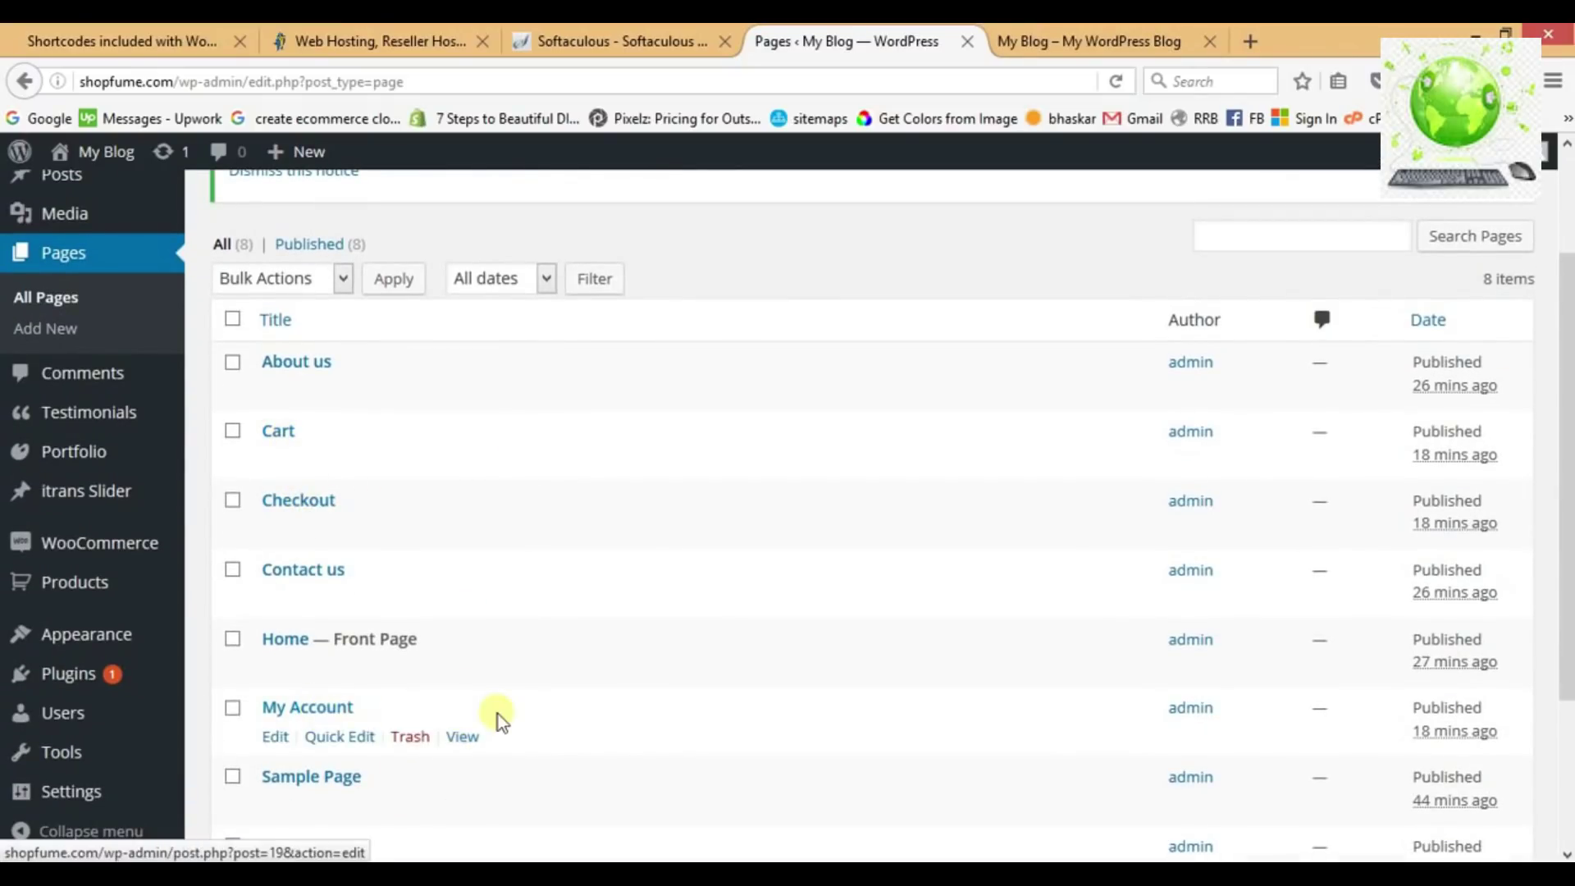
{"action": "scroll", "coordinate": [499, 714], "scroll_direction": "down", "scroll_amount": 2}
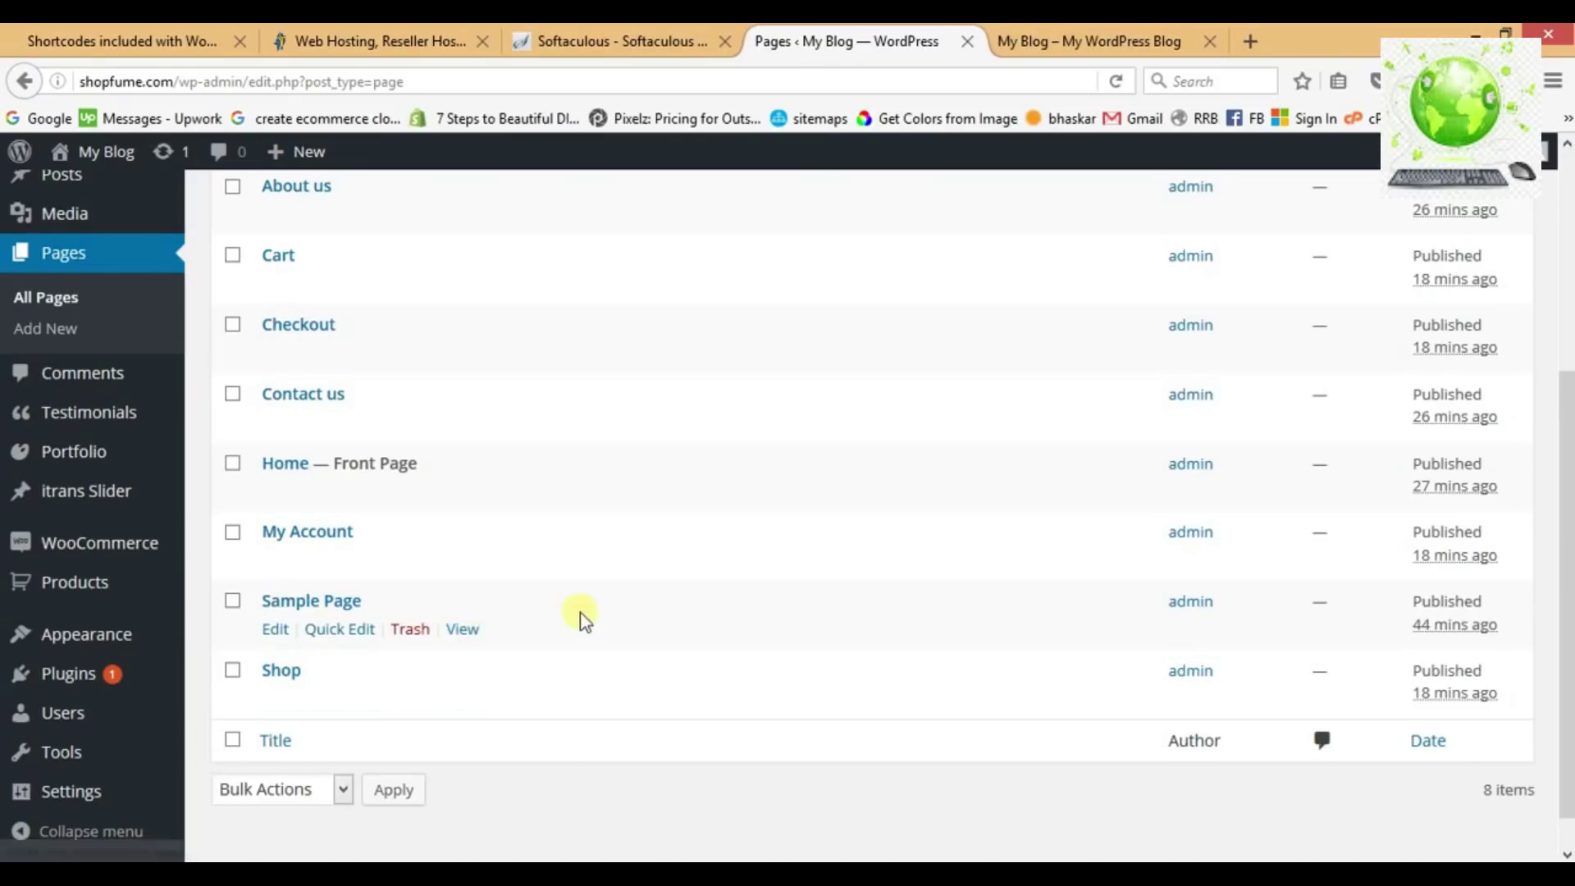
Open Shop on the live site to check its two products, return Home, then go back to Pages.
{"action": "left_click", "coordinate": [1046, 43]}
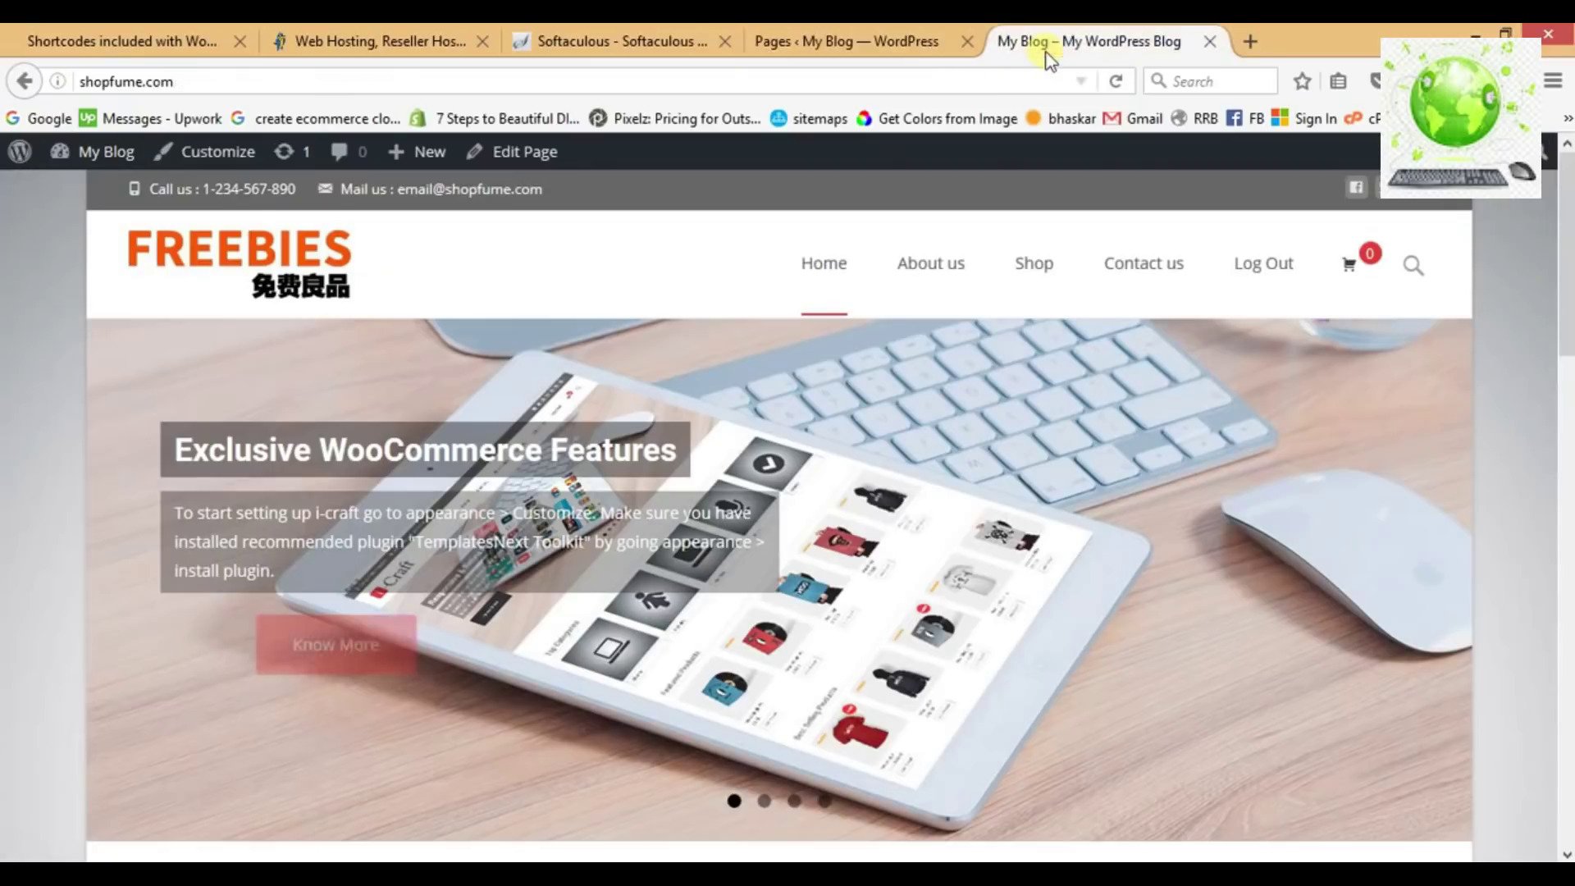
{"action": "left_click", "coordinate": [1047, 267]}
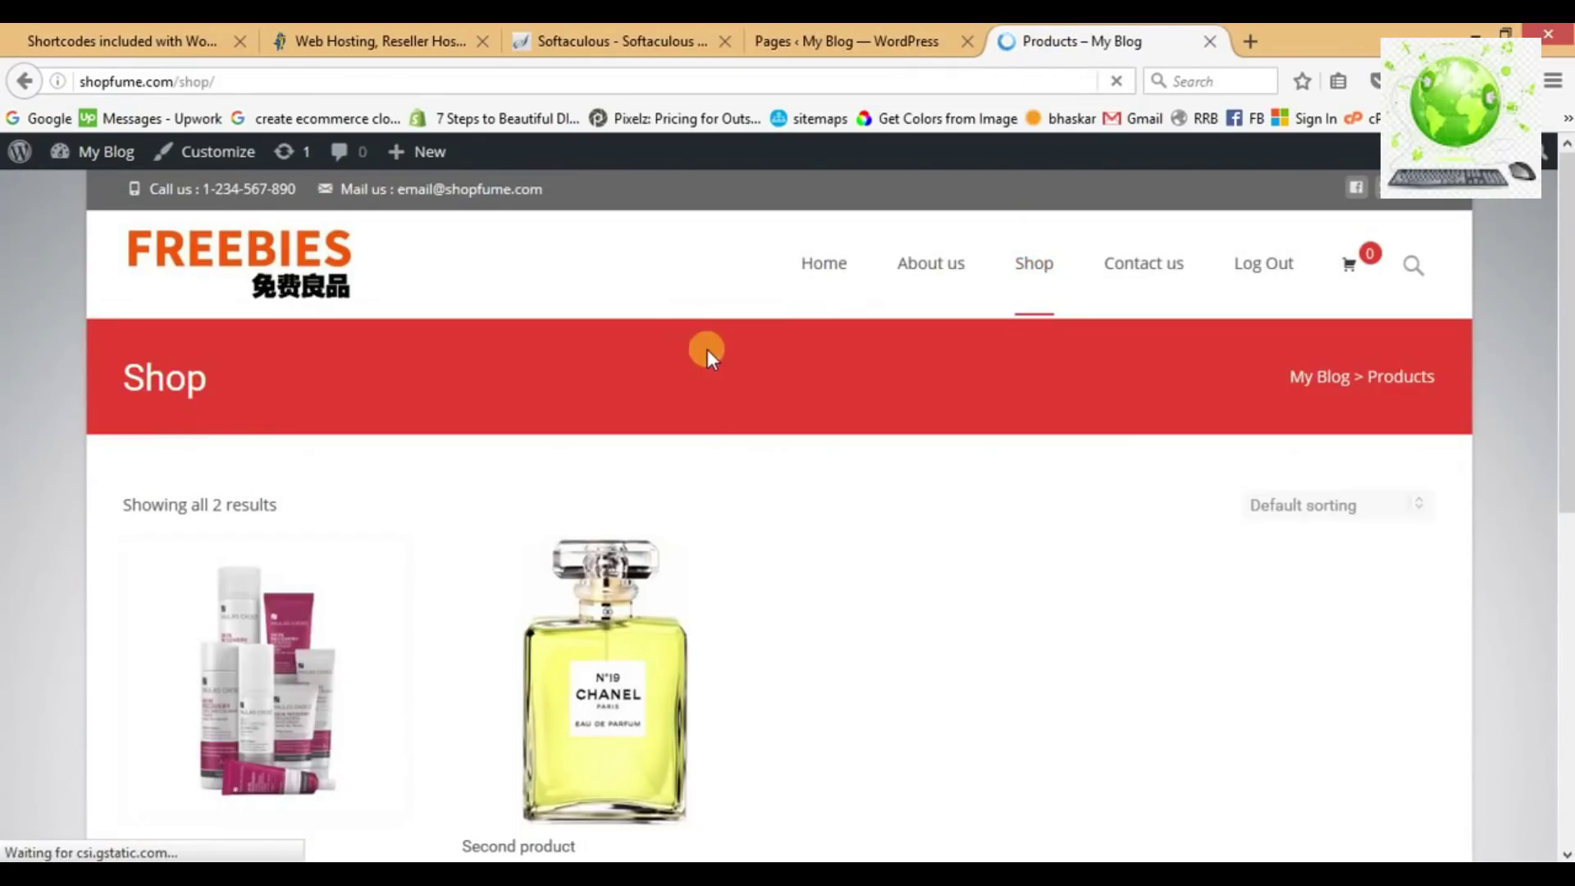
{"action": "scroll", "coordinate": [868, 489], "scroll_direction": "down", "scroll_amount": 3}
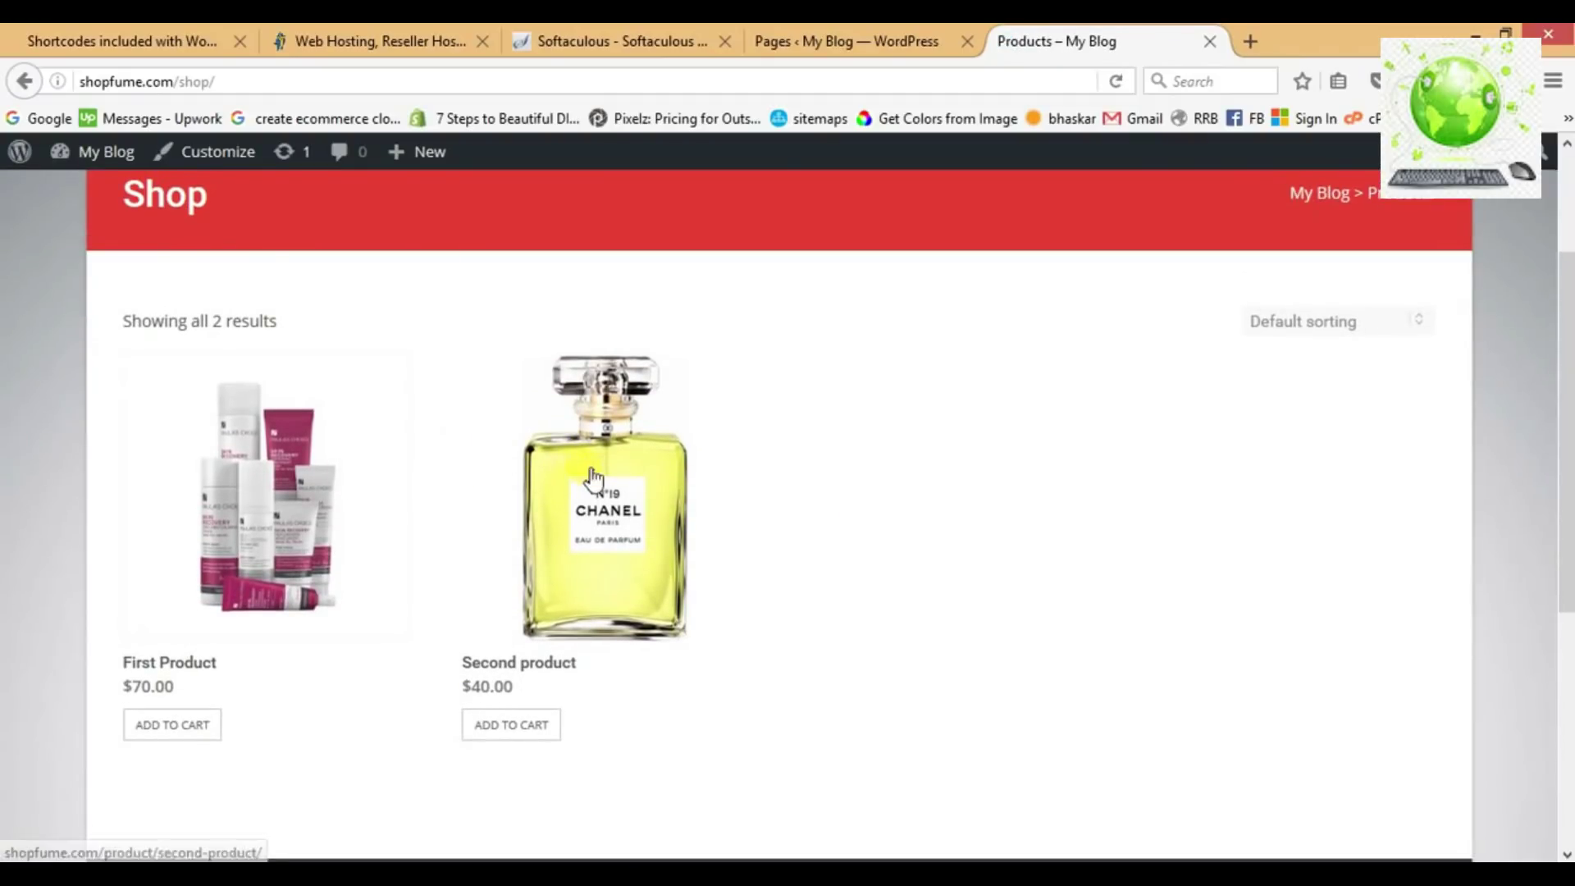
{"action": "scroll", "coordinate": [819, 435], "scroll_direction": "up", "scroll_amount": 2}
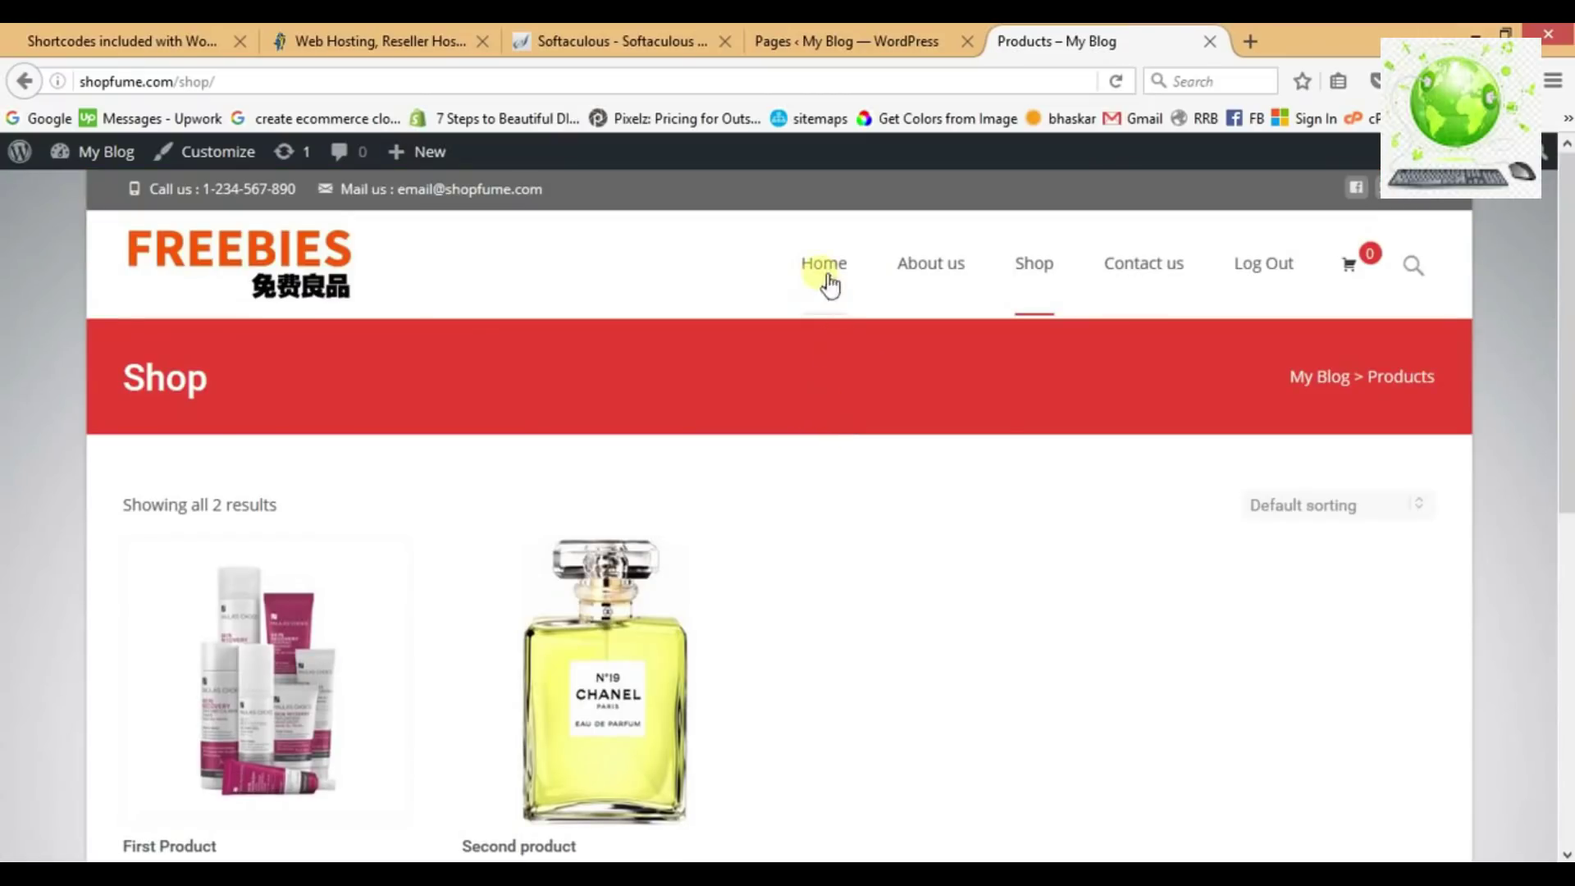
{"action": "left_click", "coordinate": [323, 258]}
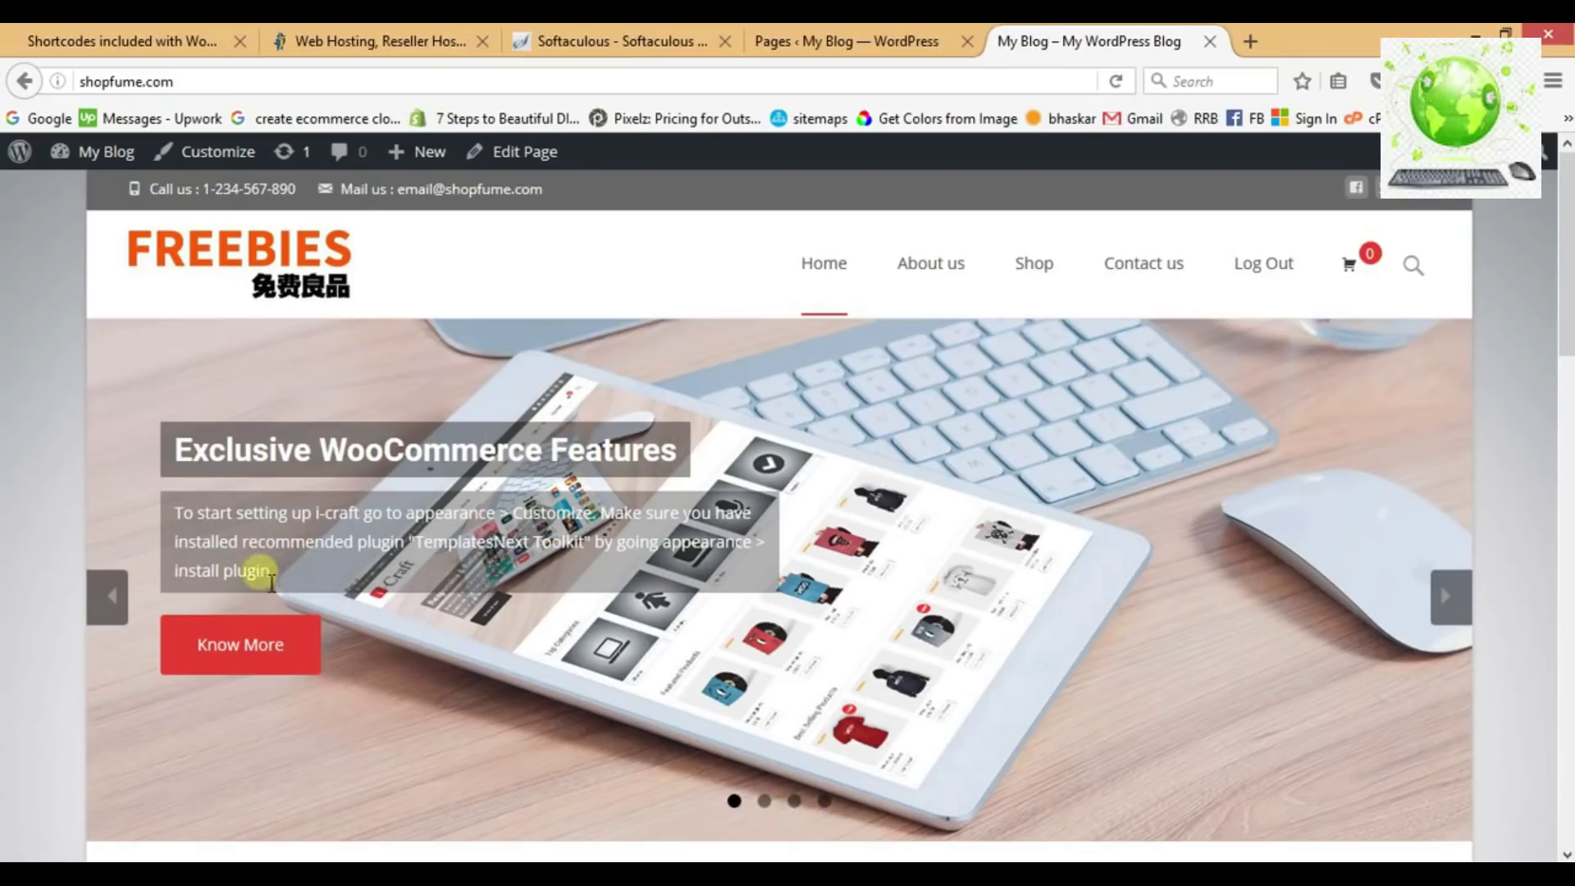
{"action": "left_click", "coordinate": [238, 644]}
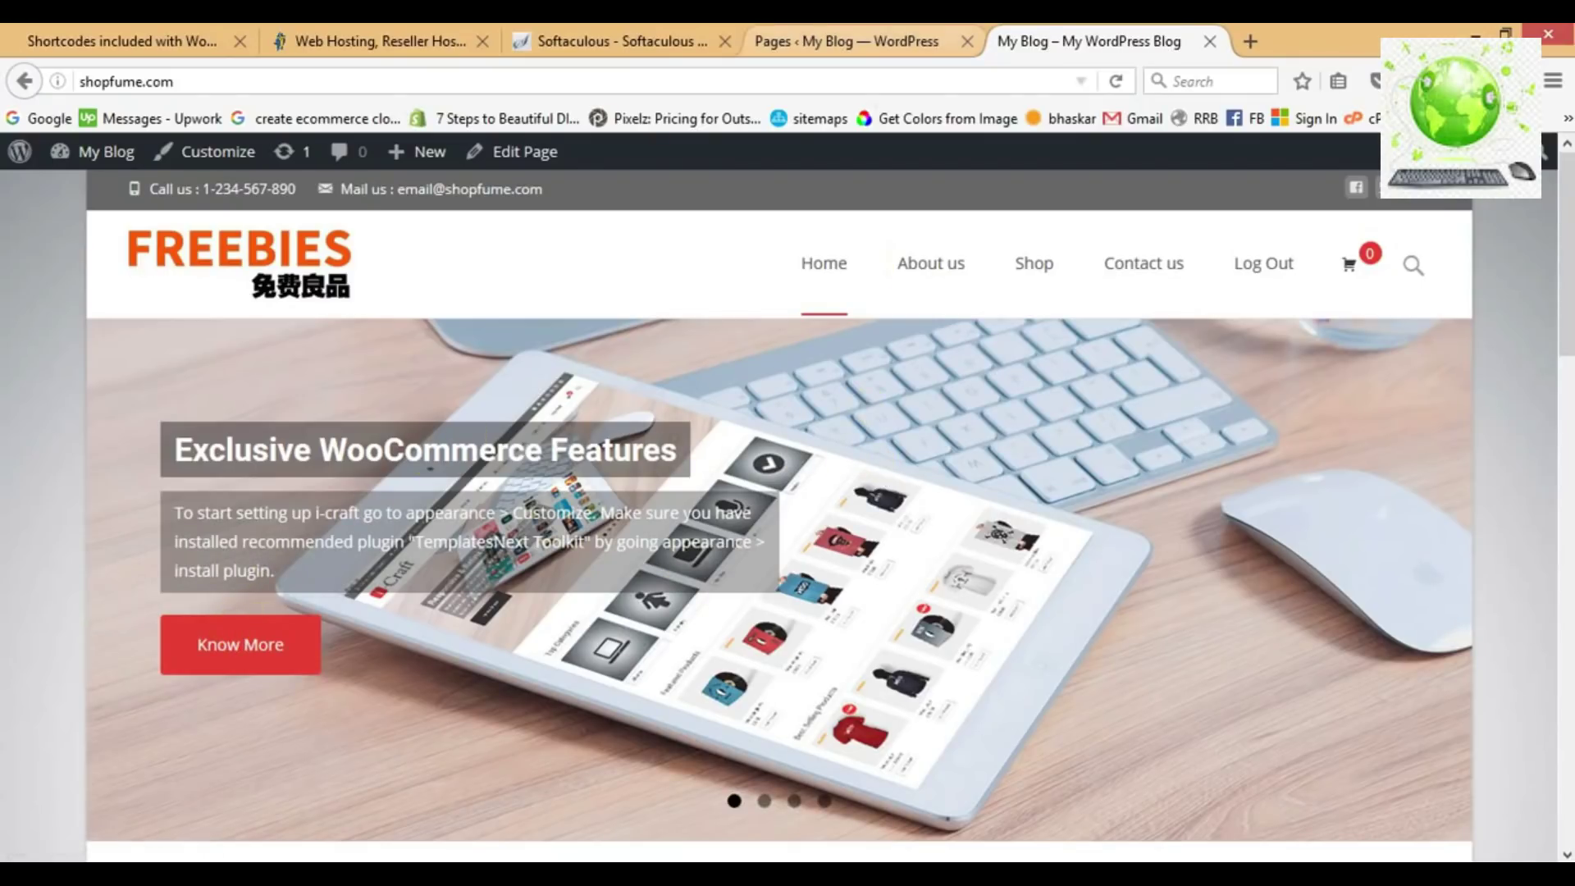
{"action": "left_click", "coordinate": [845, 41]}
In the i-craft Customizer's Slider > Slide Settings, set the slide duration to 6 seconds.
{"action": "mouse_move", "coordinate": [129, 636]}
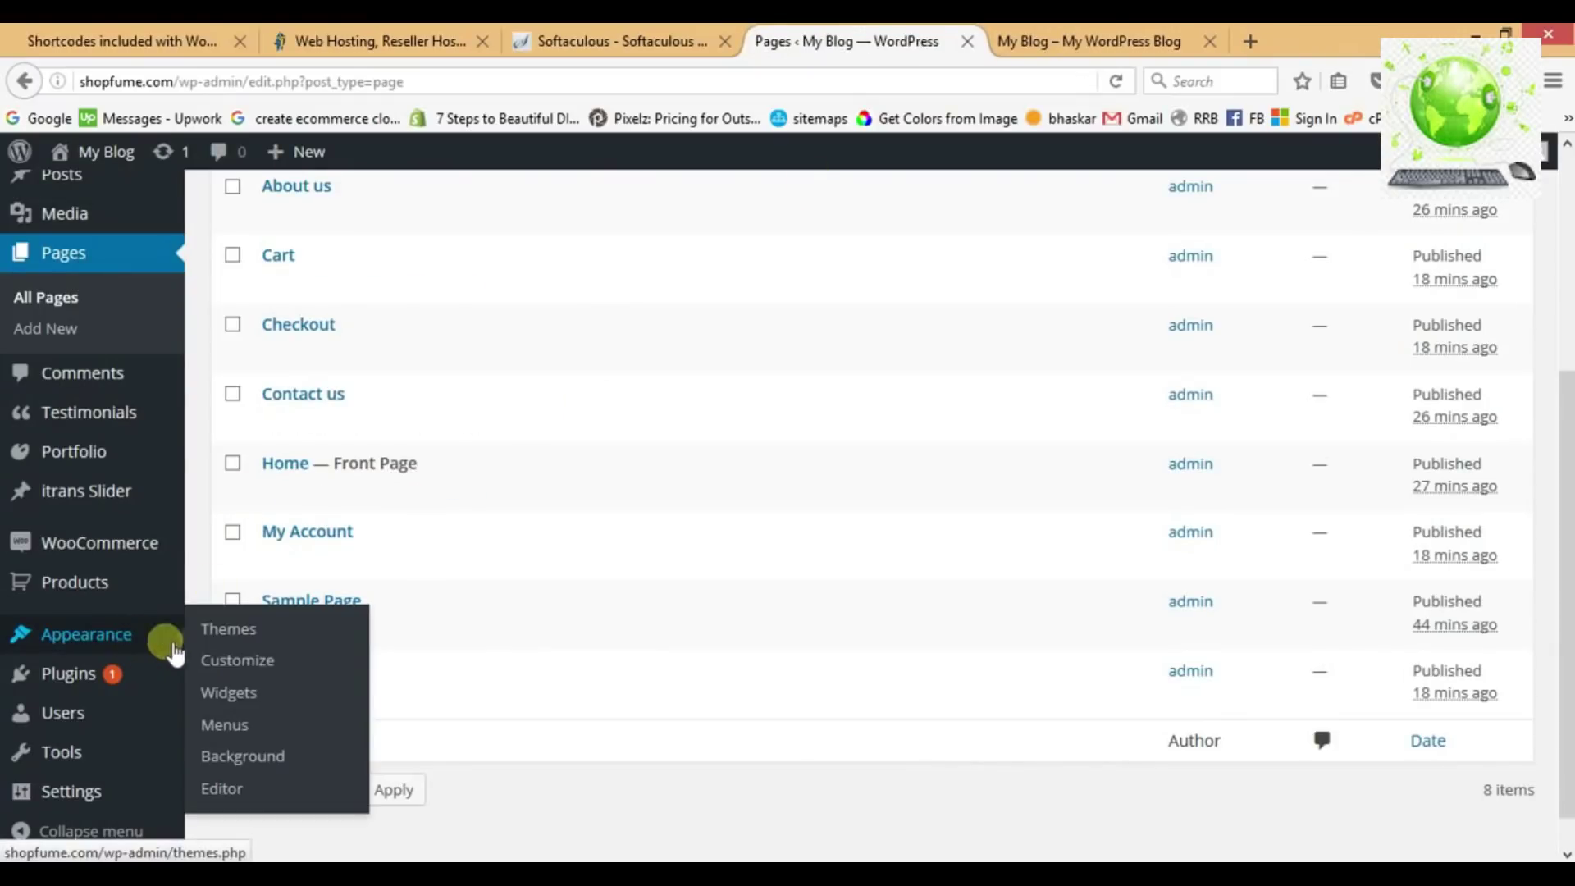
{"action": "left_click", "coordinate": [227, 668]}
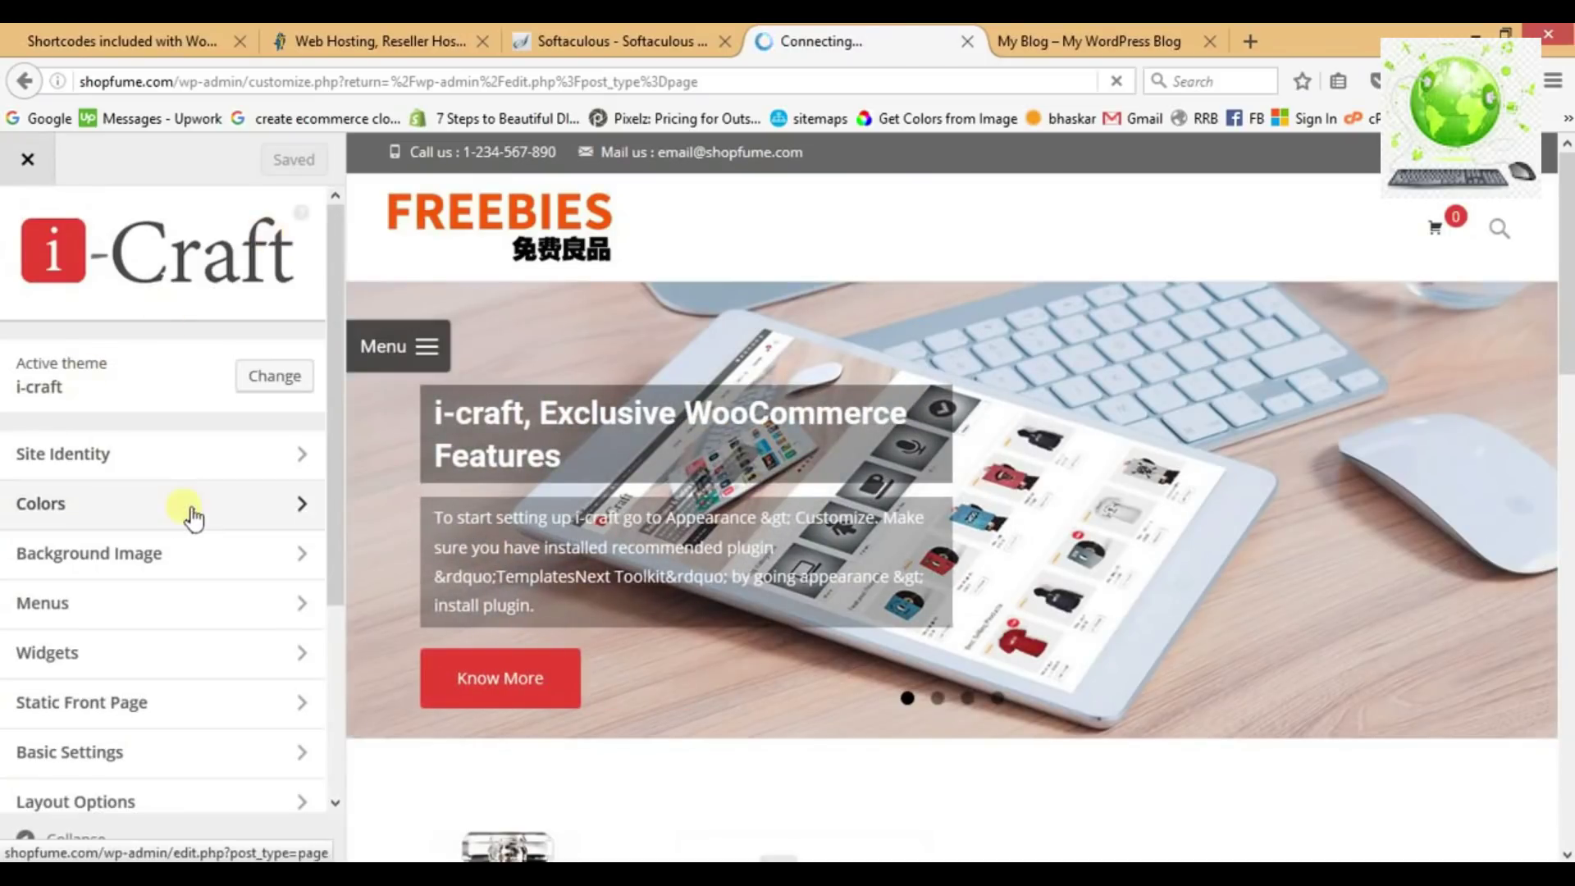
{"action": "scroll", "coordinate": [193, 517], "scroll_direction": "down", "scroll_amount": 5}
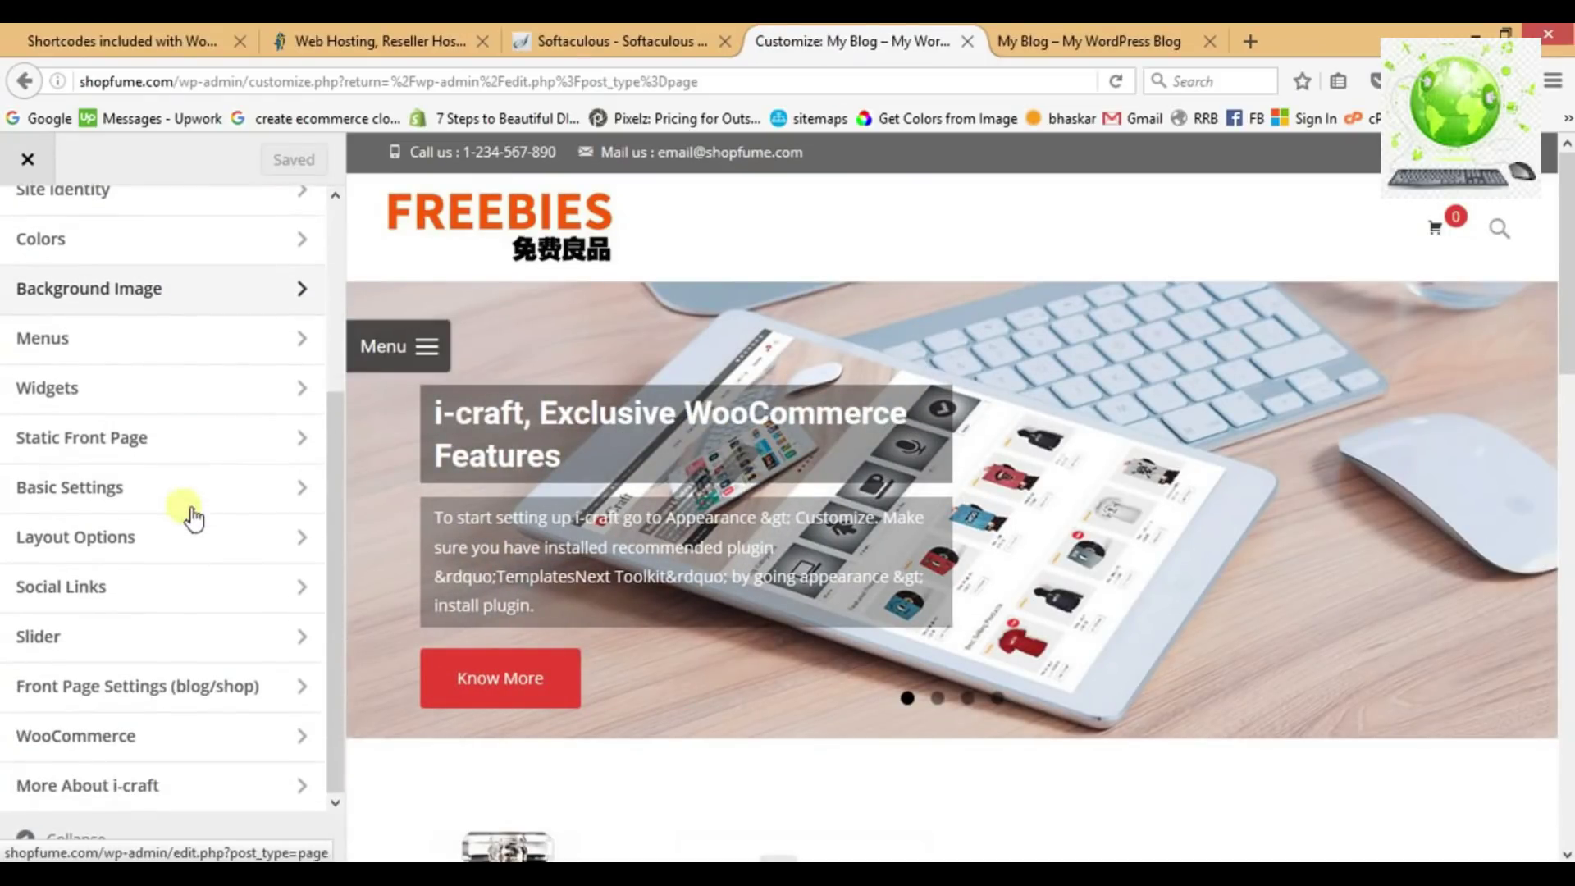
{"action": "left_click", "coordinate": [176, 650]}
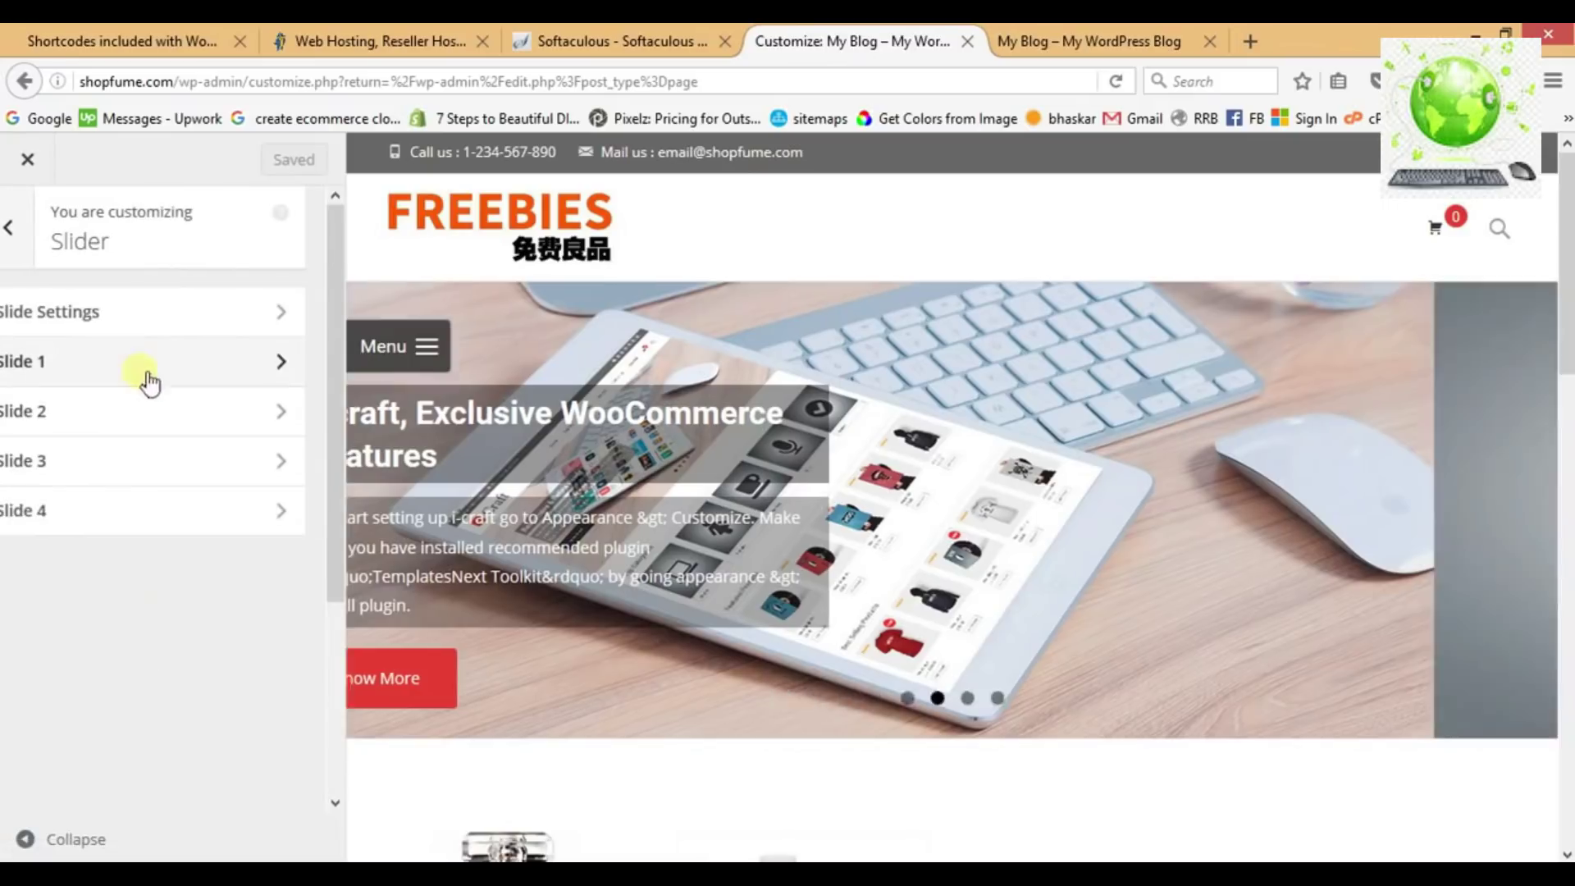
{"action": "left_click", "coordinate": [111, 317]}
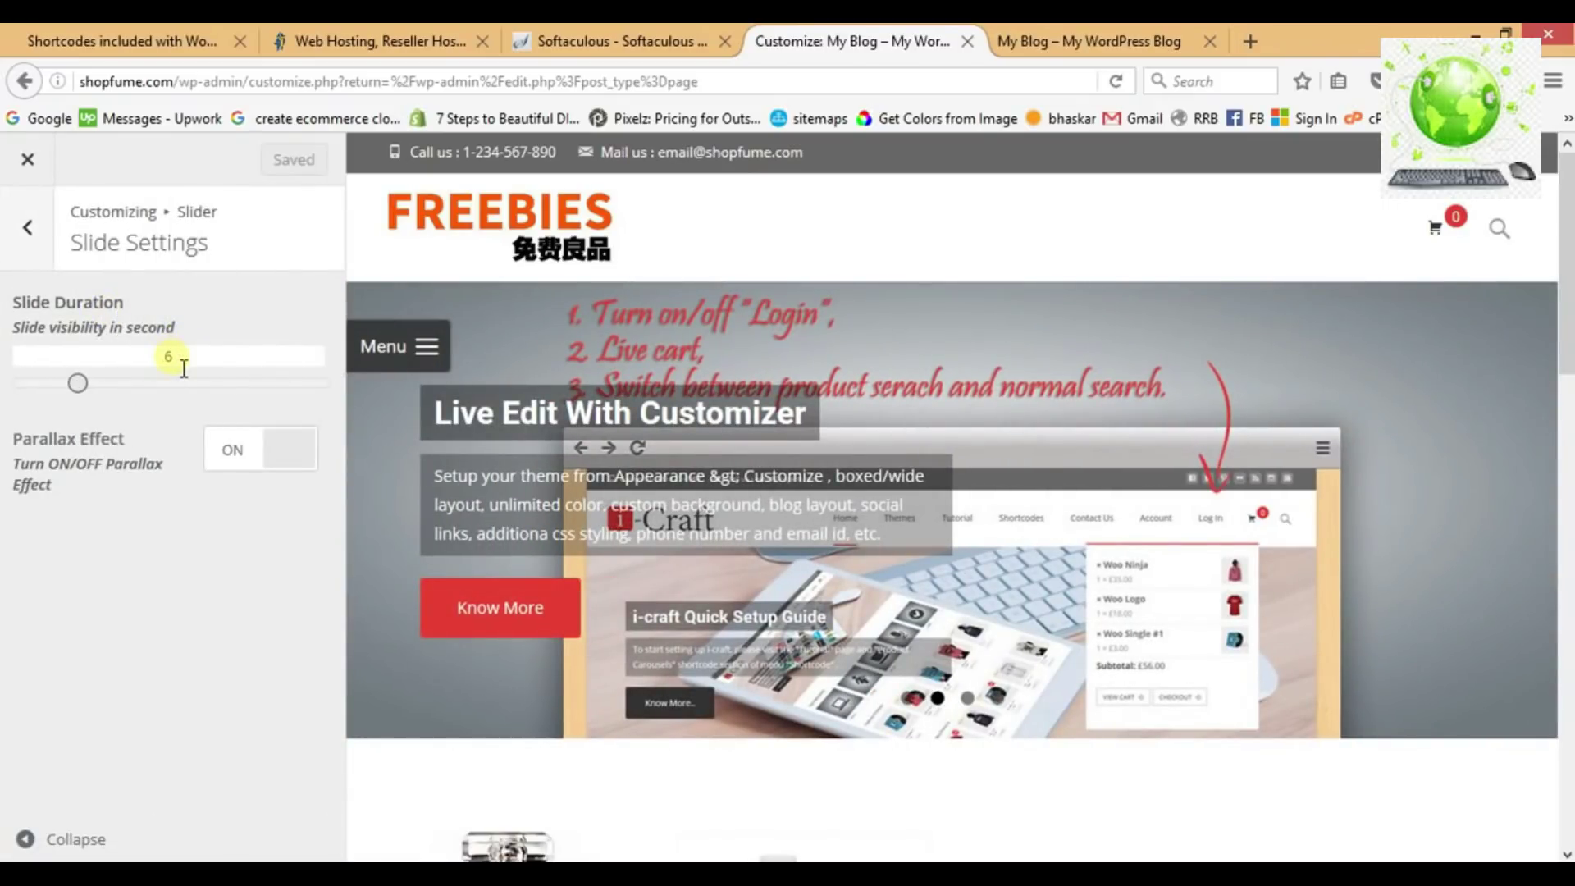
{"action": "mouse_move", "coordinate": [81, 389]}
{"action": "left_mouse_down"}
{"action": "mouse_move", "coordinate": [139, 386]}
{"action": "mouse_move", "coordinate": [87, 388]}
{"action": "left_mouse_up"}
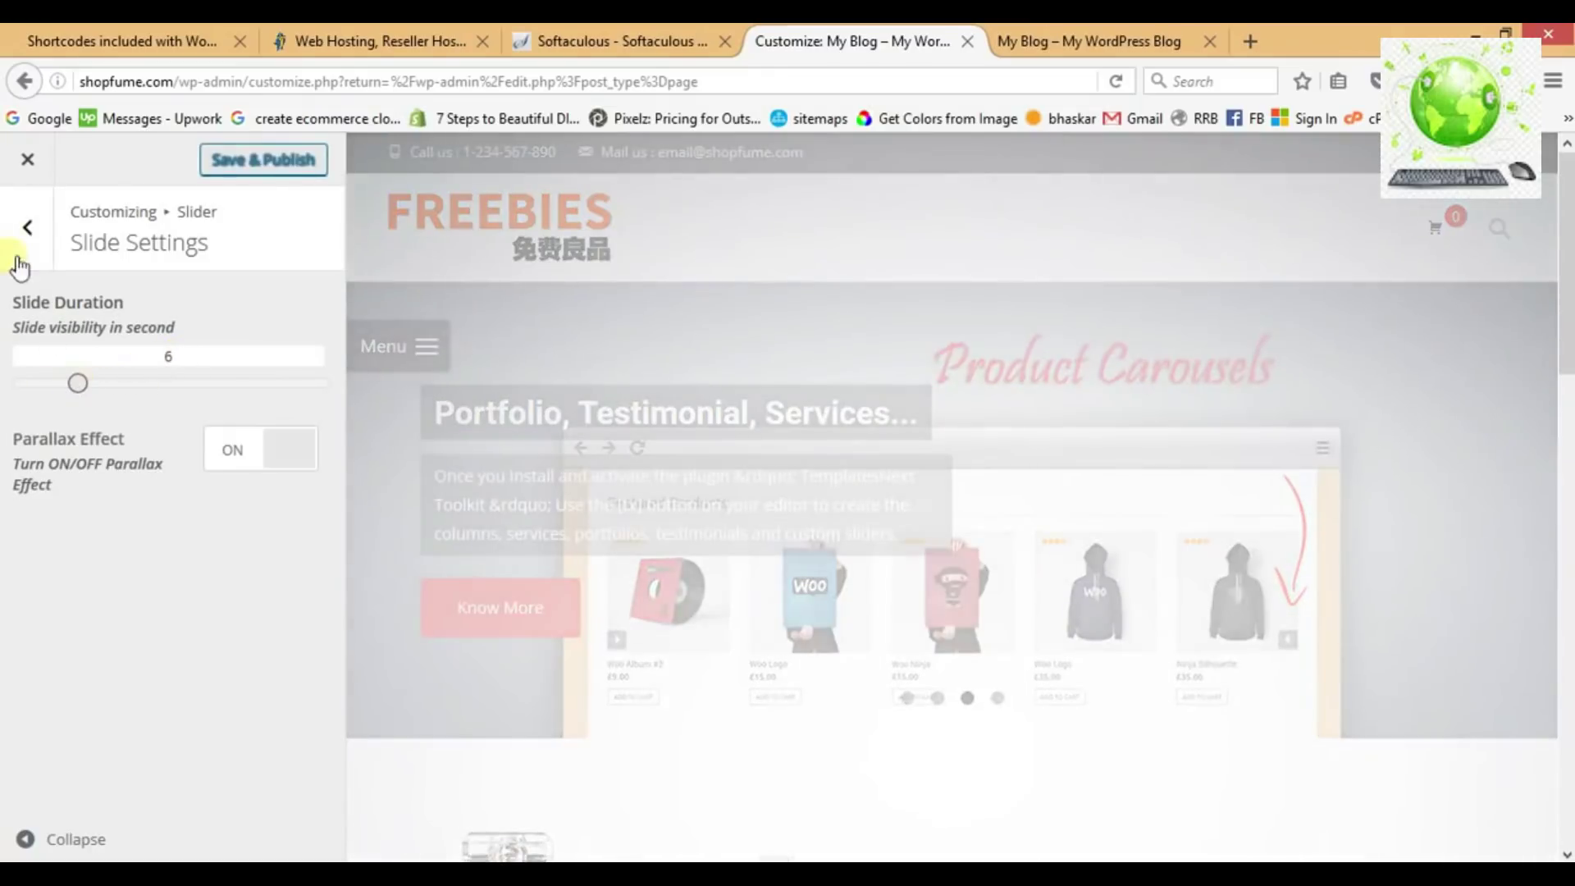
Open Slide 1 in the i-craft slider settings and look over its title, link and image.
{"action": "left_click", "coordinate": [14, 220]}
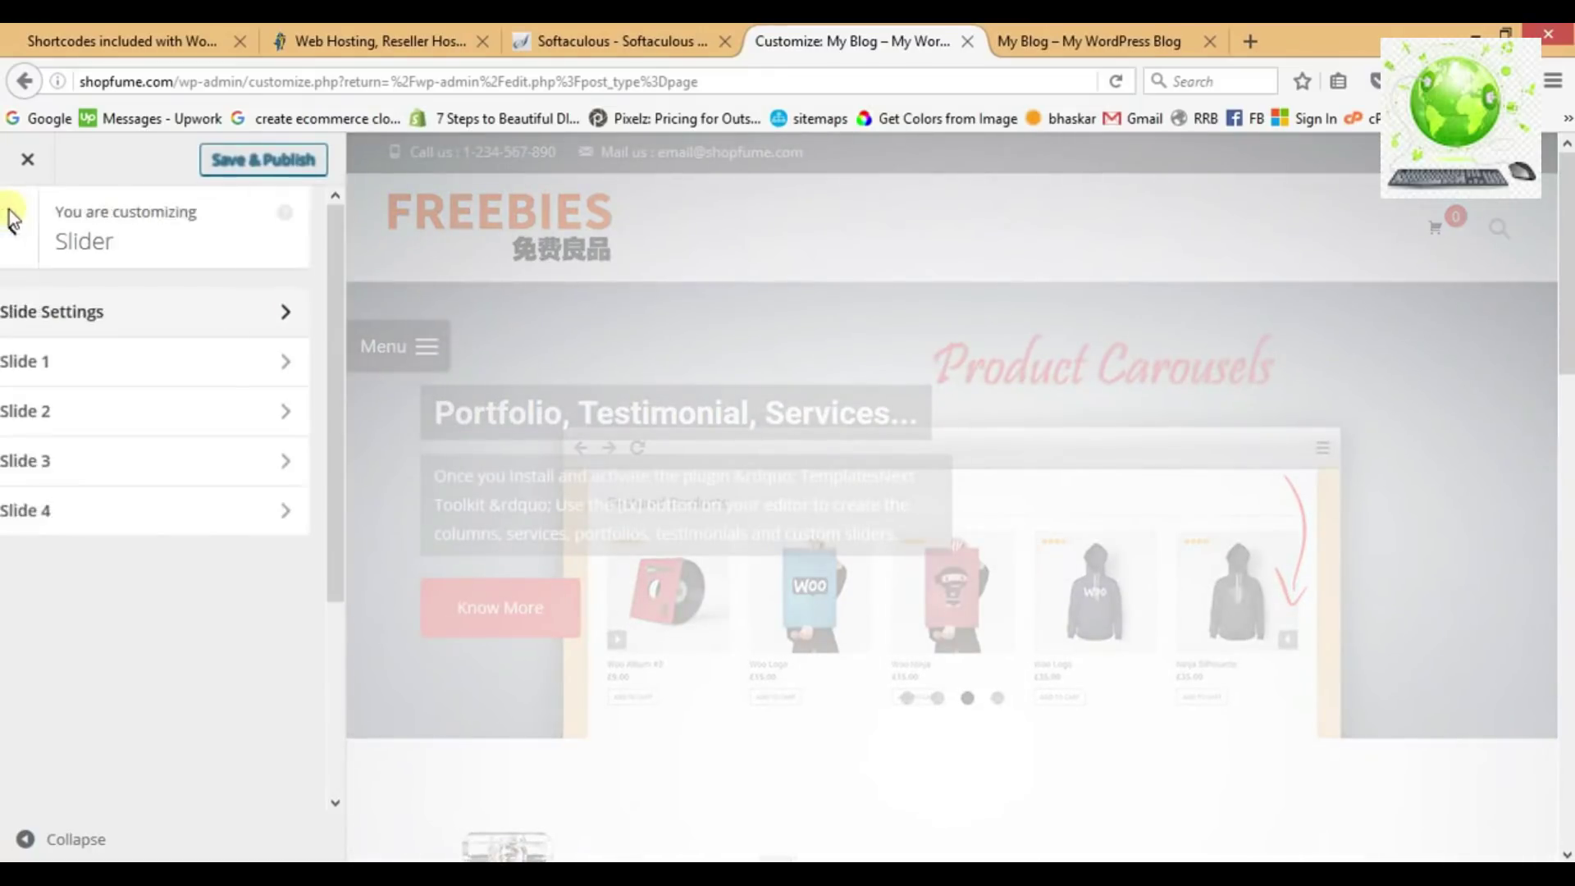
{"action": "left_click", "coordinate": [123, 359]}
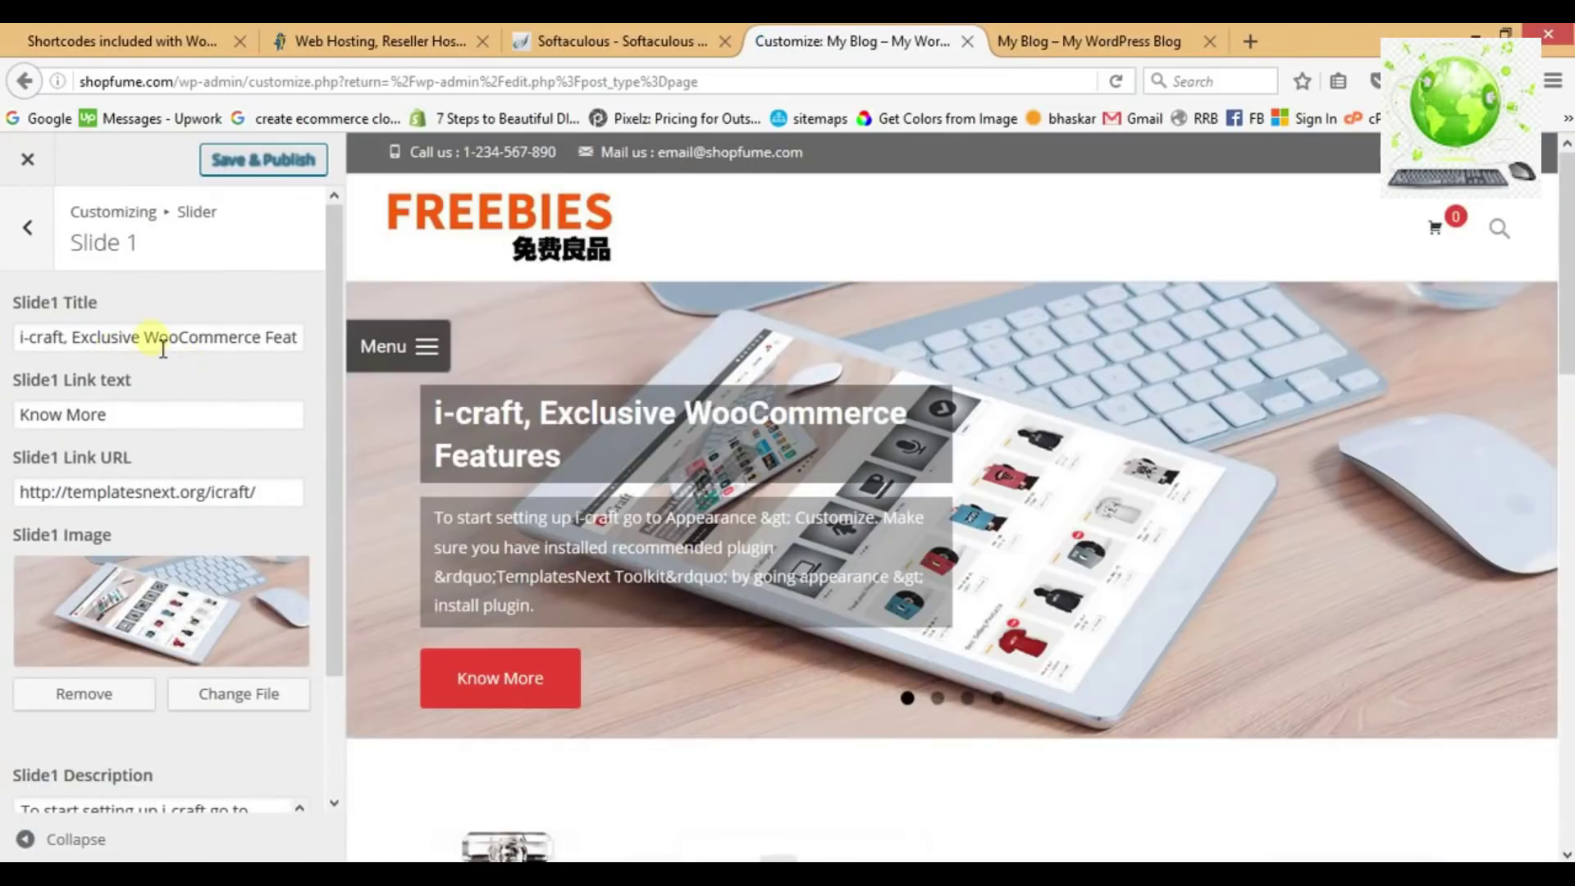
{"action": "left_click", "coordinate": [154, 338]}
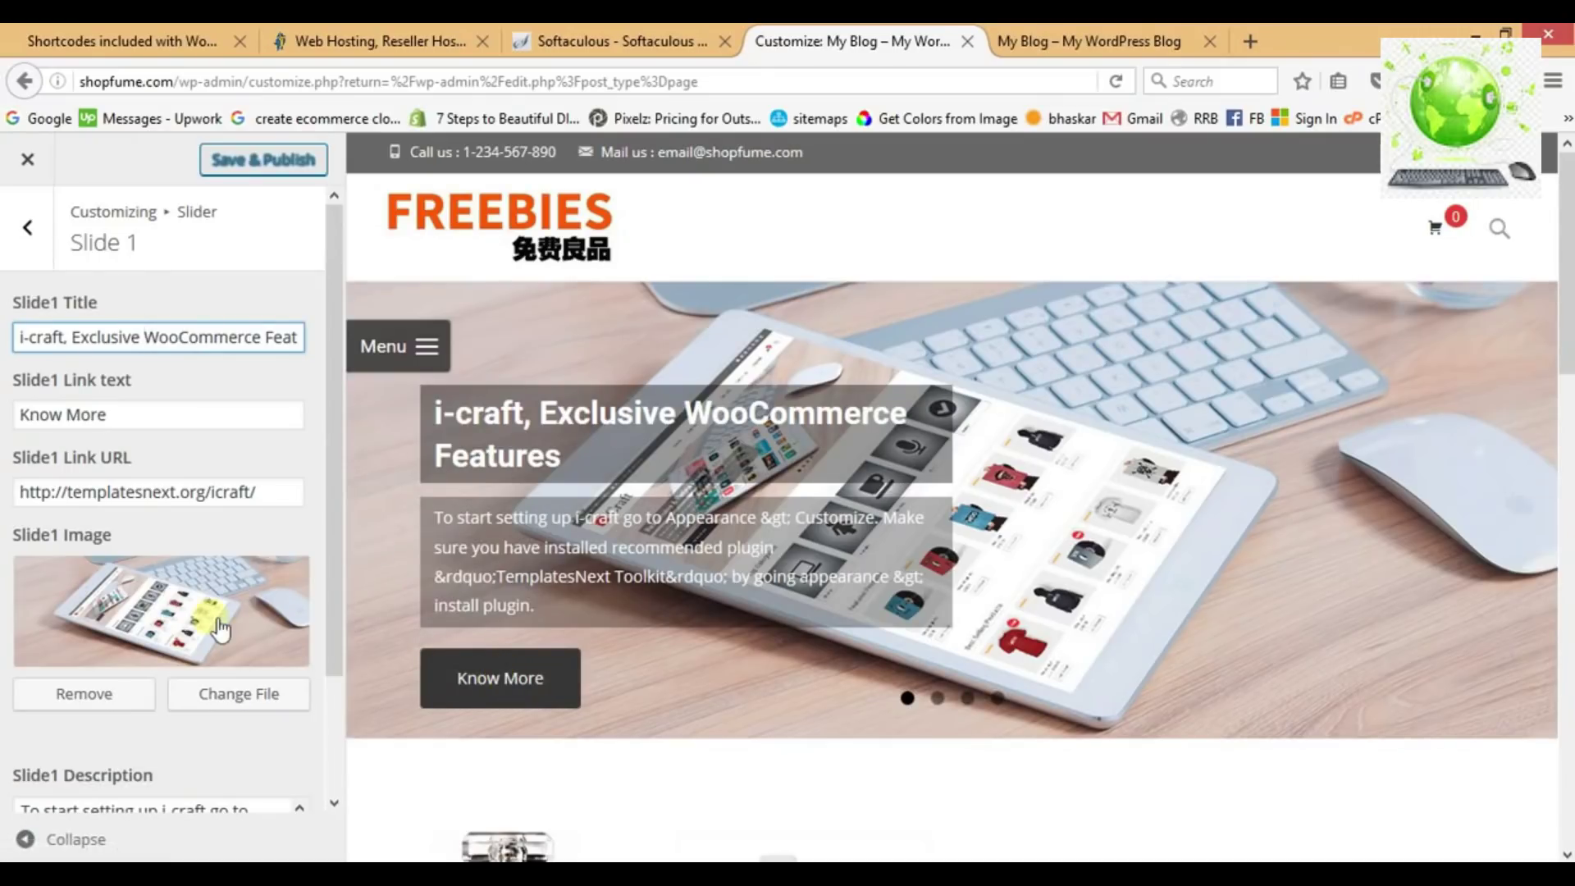
{"action": "left_click_drag", "start_coordinate": [336, 563], "coordinate": [323, 460]}
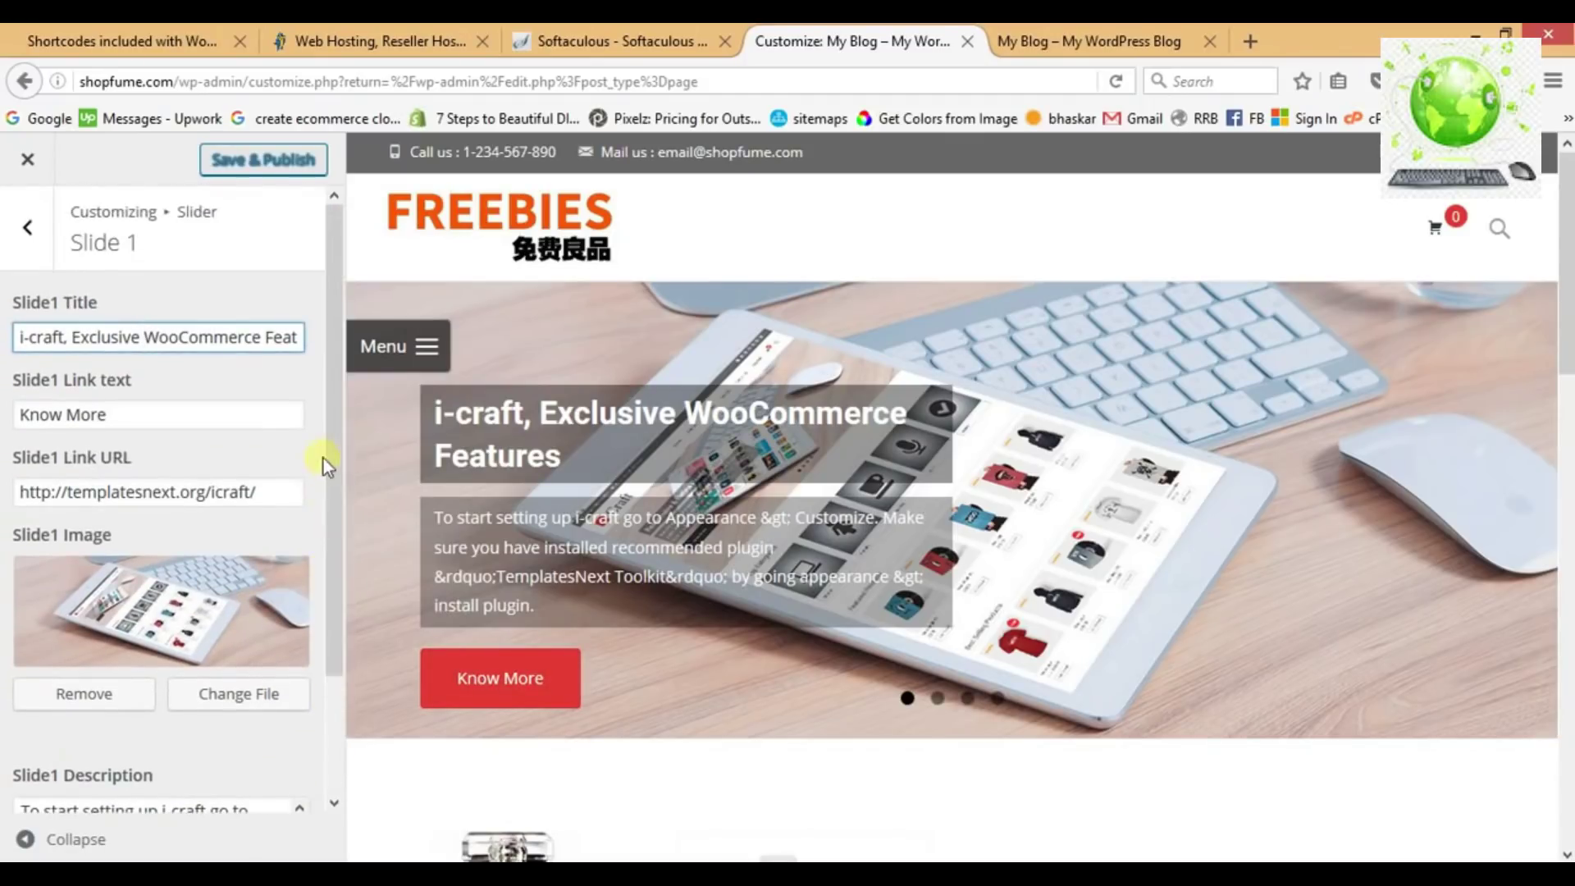
Leave Slide 1 and close the Customizer, discarding the unpublished changes.
{"action": "left_click", "coordinate": [26, 219]}
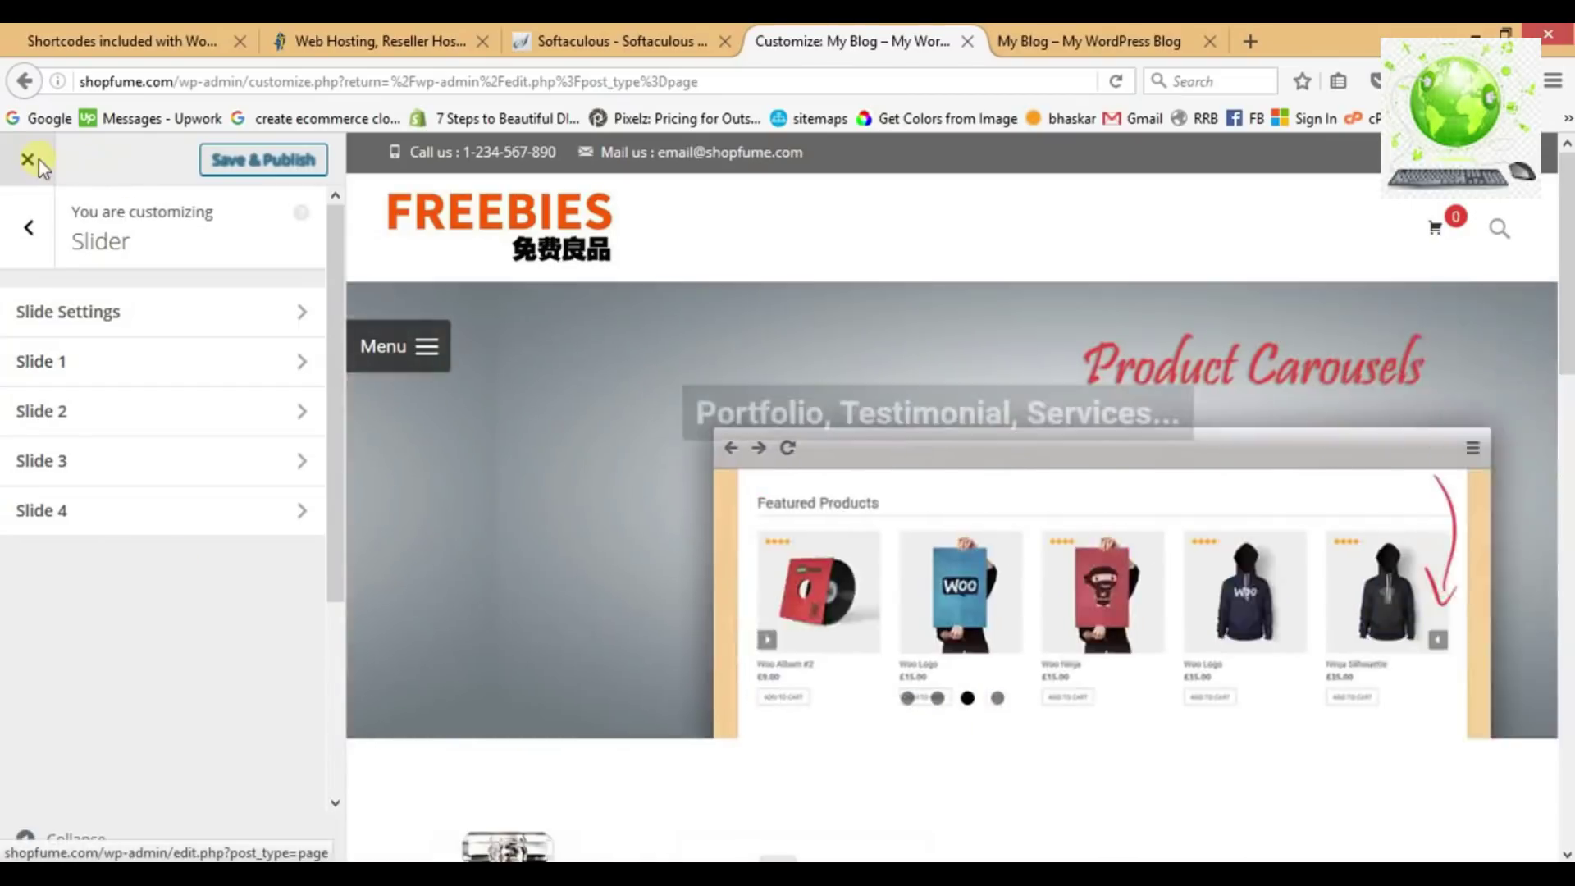
{"action": "left_click", "coordinate": [27, 159]}
{"action": "left_click", "coordinate": [918, 451]}
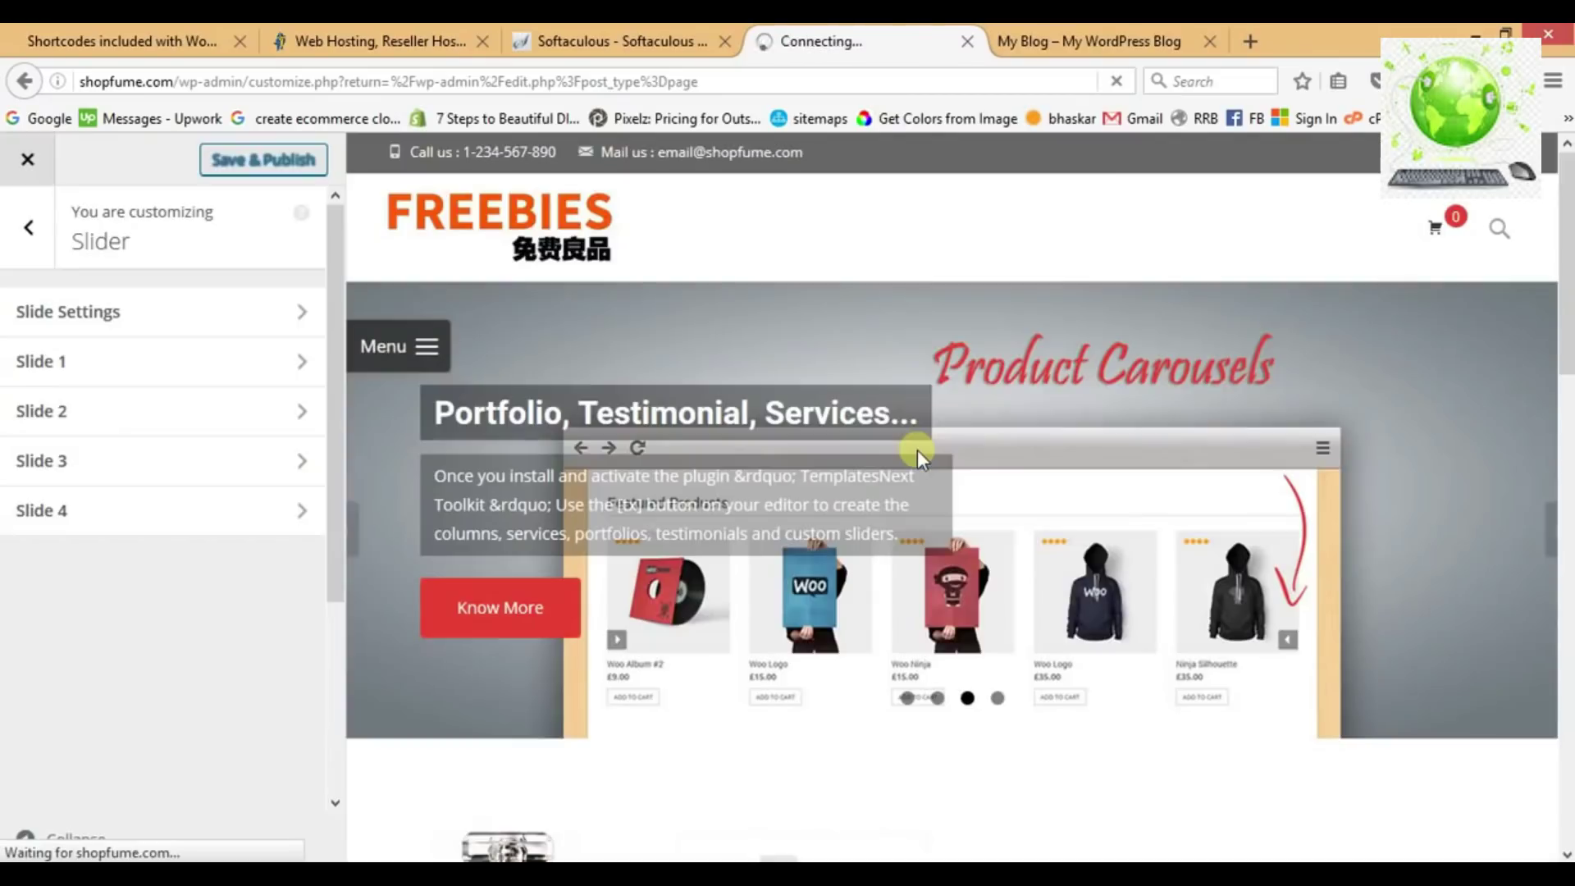